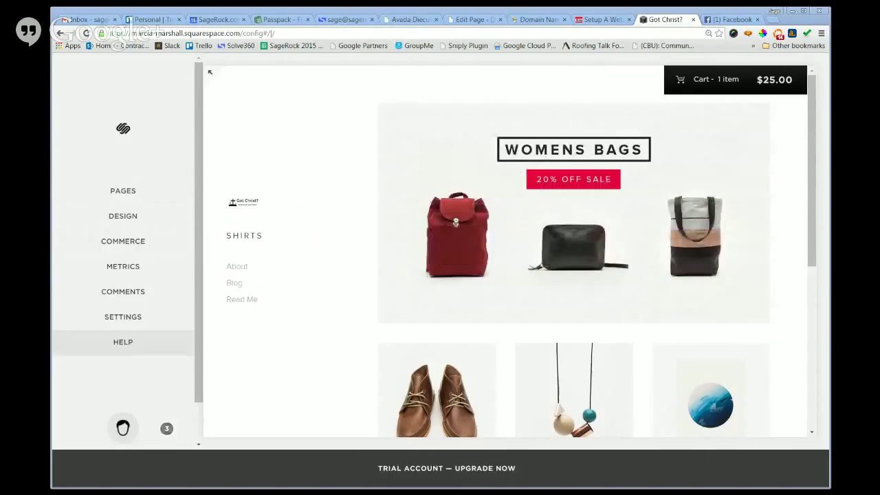
Preview the Shirts products Saved with Amazing Grace, Got Cross?, Walking Billboard and Got Christ? T-Shirt.
{"action": "left_click", "coordinate": [128, 198]}
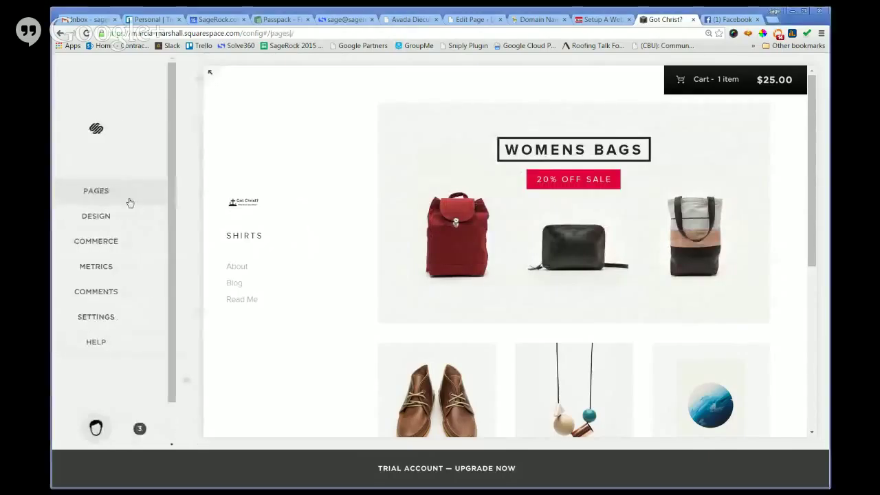
{"action": "left_click", "coordinate": [108, 155]}
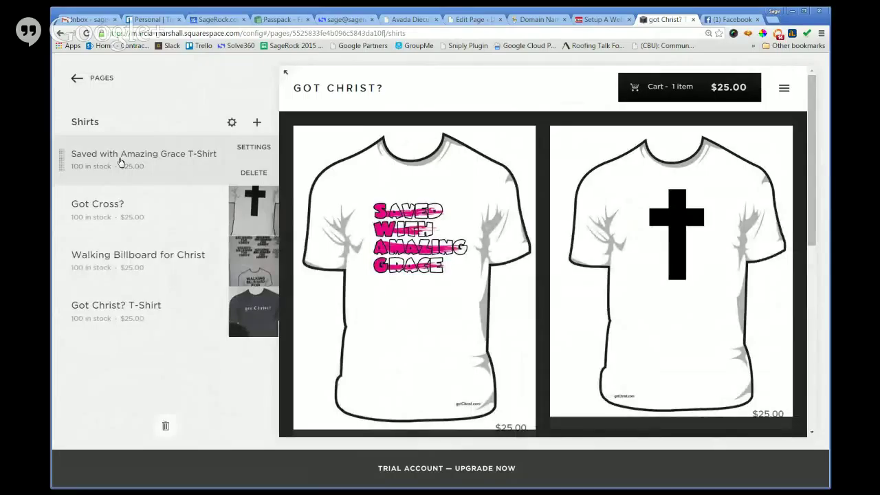
{"action": "left_click", "coordinate": [120, 162]}
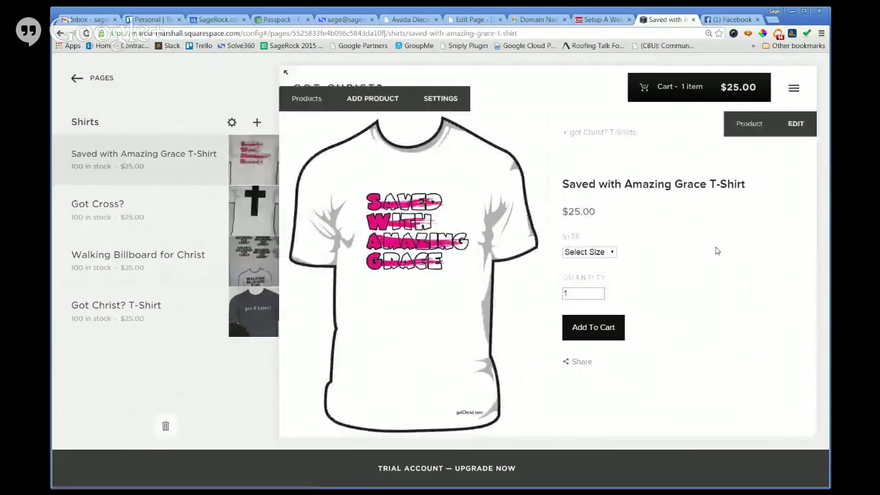
{"action": "left_click", "coordinate": [108, 214]}
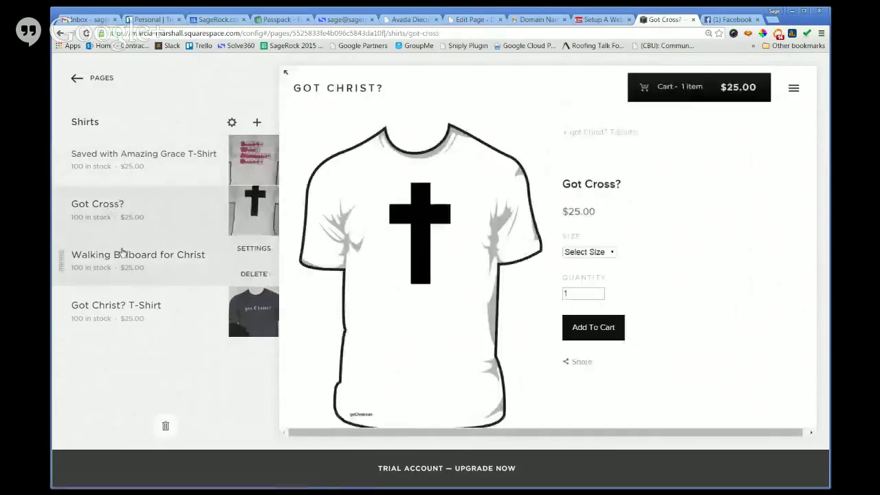
{"action": "left_click", "coordinate": [118, 254]}
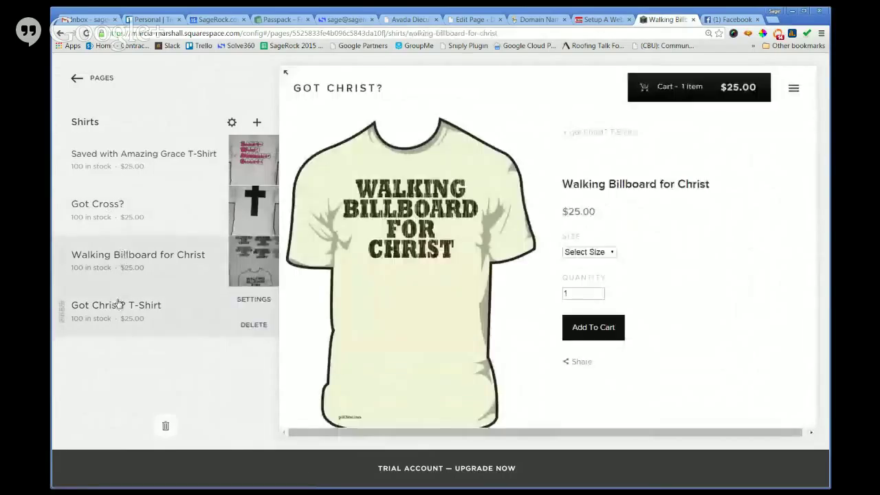
{"action": "left_click", "coordinate": [119, 306]}
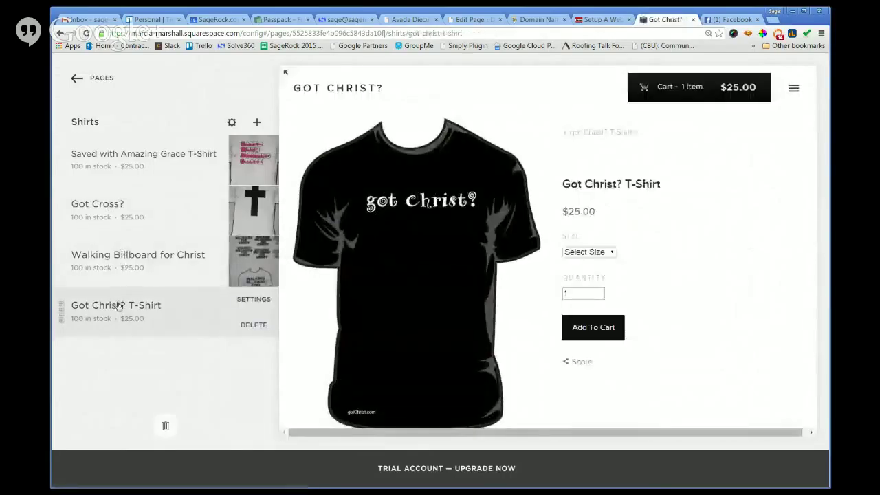
{"action": "left_click", "coordinate": [108, 79]}
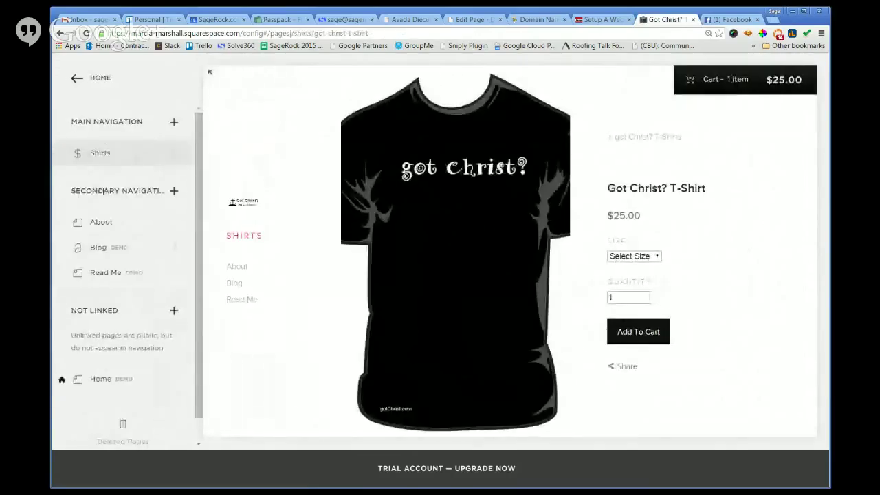
Start editing the About page with the caret in the Boutique Accessories heading.
{"action": "left_click", "coordinate": [100, 221]}
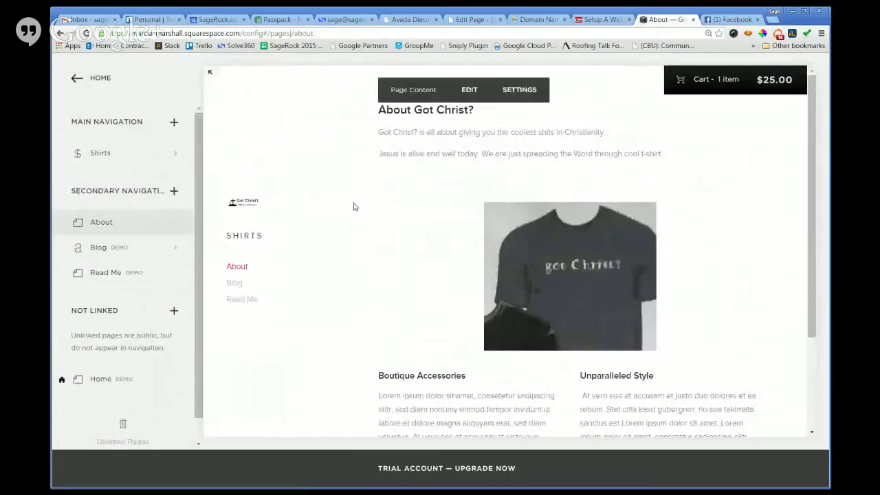
{"action": "scroll", "coordinate": [430, 223], "scroll_direction": "down", "scroll_amount": 2}
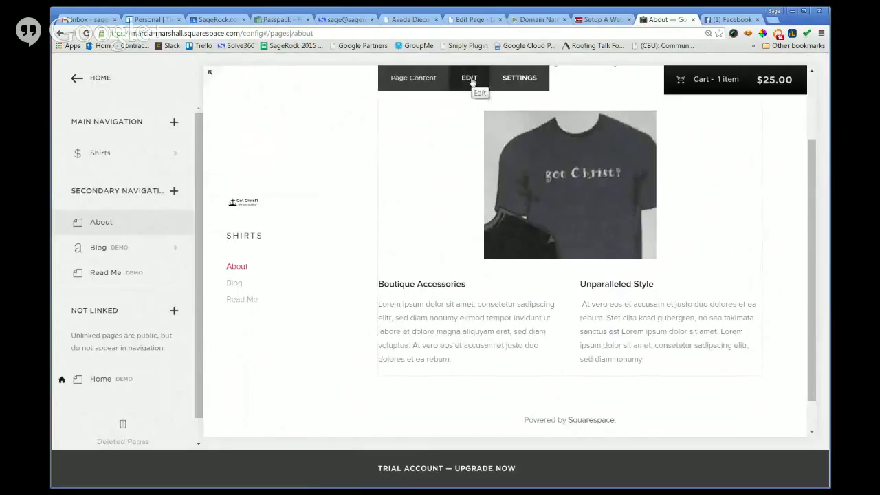
{"action": "mouse_move", "coordinate": [111, 227]}
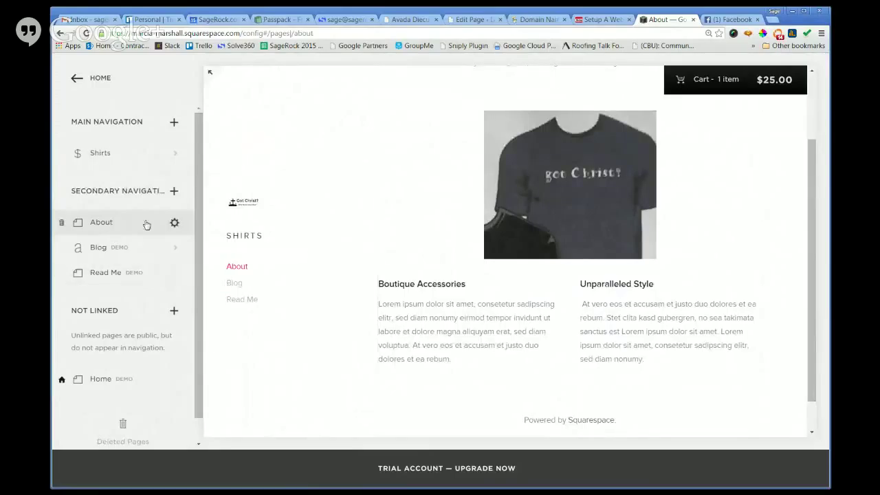
{"action": "left_click", "coordinate": [472, 87]}
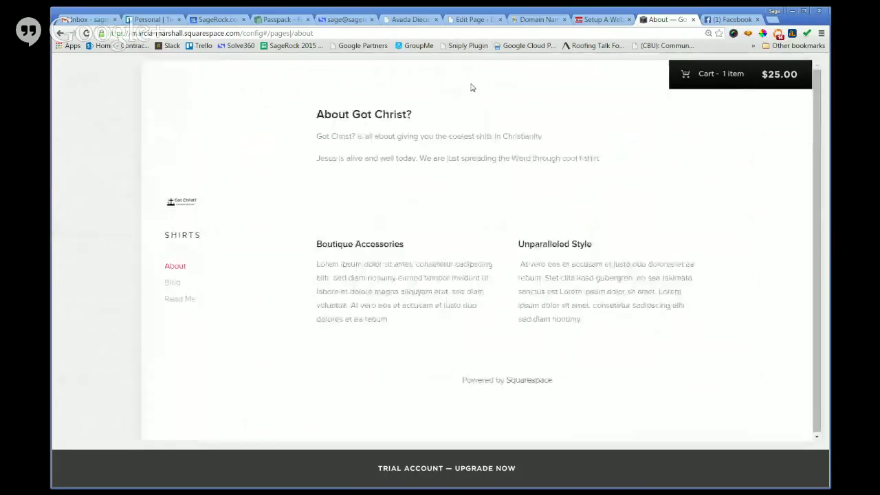
{"action": "left_click", "coordinate": [317, 333]}
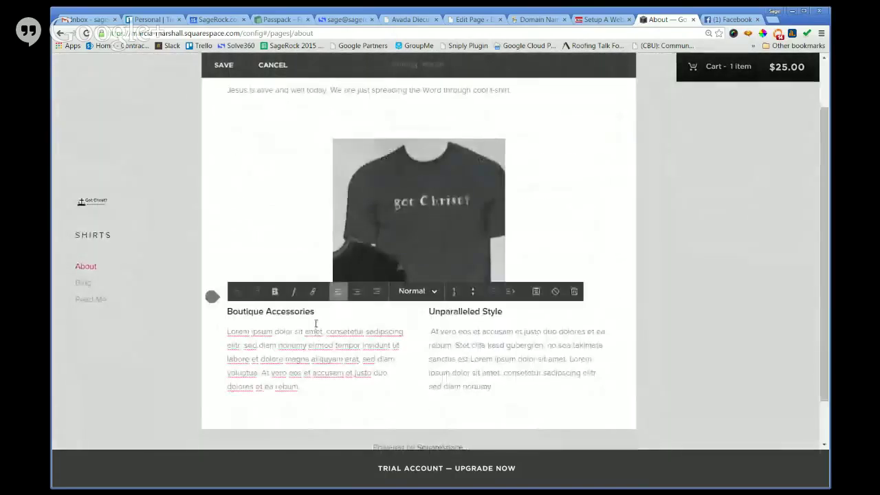
{"action": "left_click", "coordinate": [315, 312]}
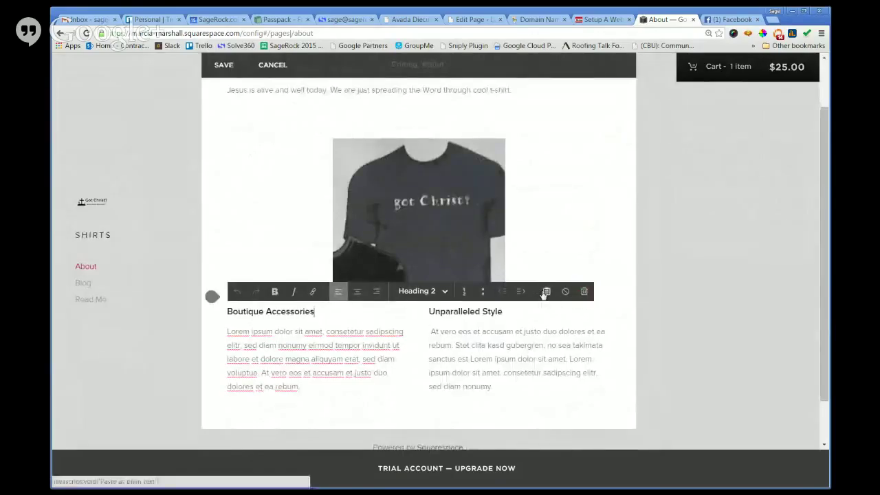
{"action": "key", "text": "ctrl+plus"}
{"action": "key", "text": "ctrl+plus"}
{"action": "key", "text": "ctrl+plus"}
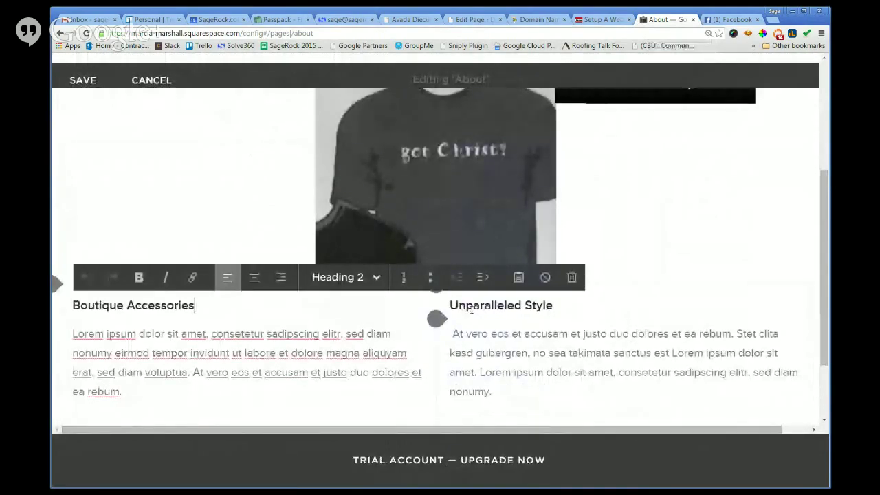
{"action": "key", "text": "ctrl+minus"}
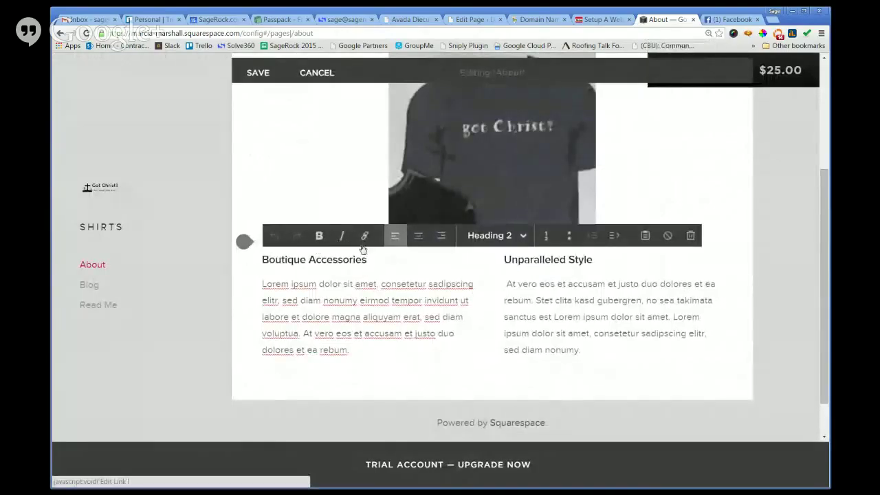
Select the heading text and browse the link tool's file and page options.
{"action": "left_click_drag", "start_coordinate": [368, 260], "coordinate": [269, 259]}
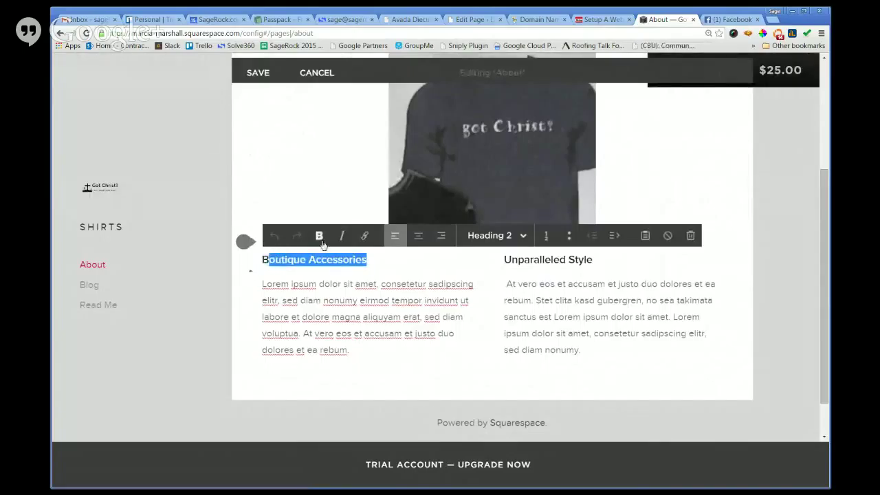
{"action": "left_click", "coordinate": [364, 237]}
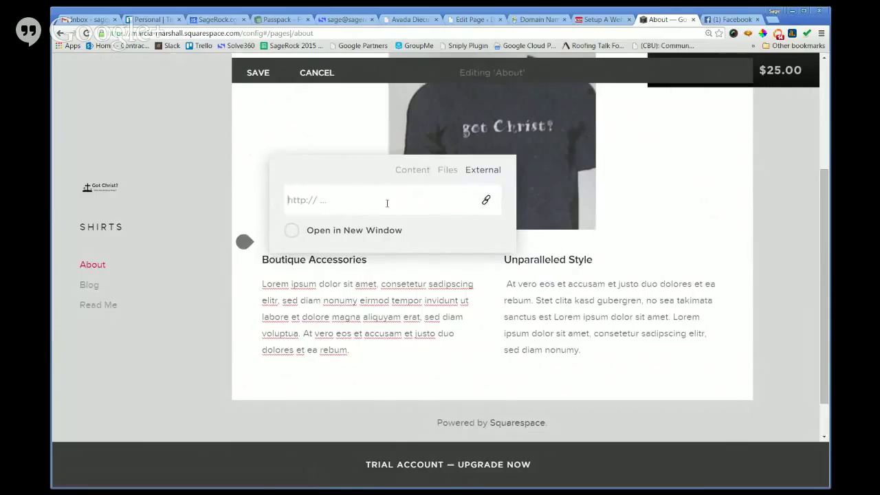
{"action": "left_click", "coordinate": [448, 173]}
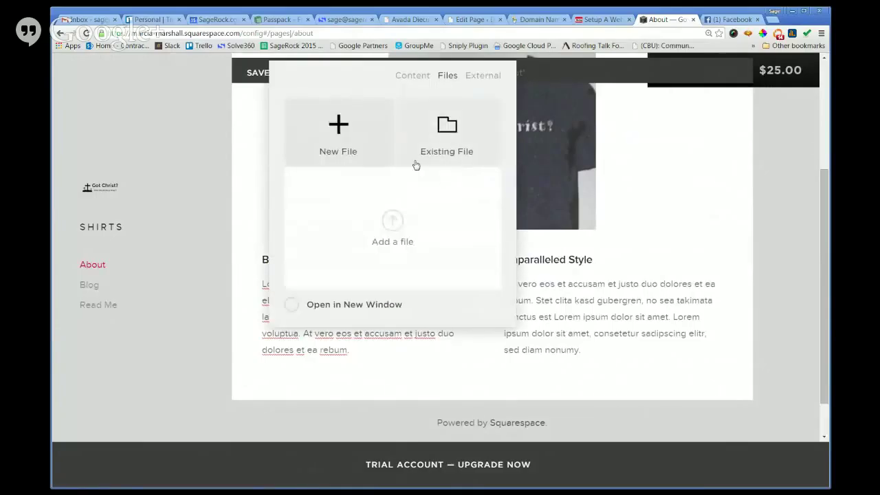
{"action": "left_click", "coordinate": [418, 78]}
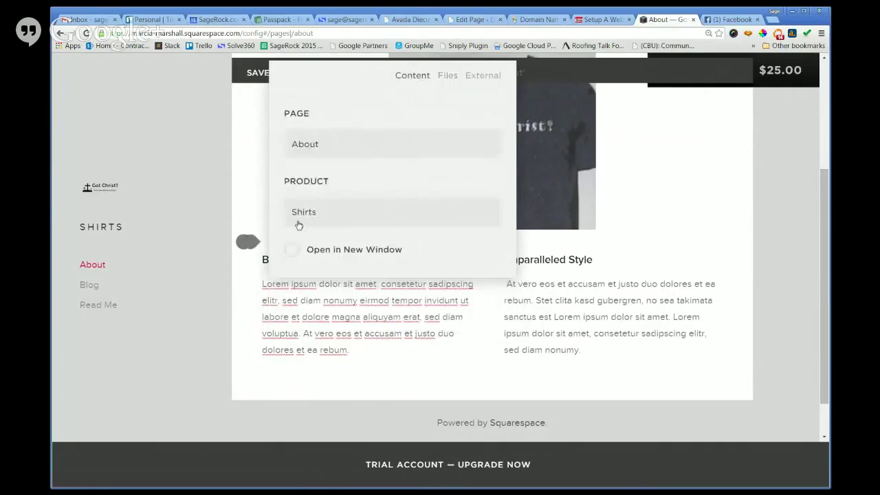
{"action": "scroll", "coordinate": [310, 165], "scroll_direction": "down", "scroll_amount": 1}
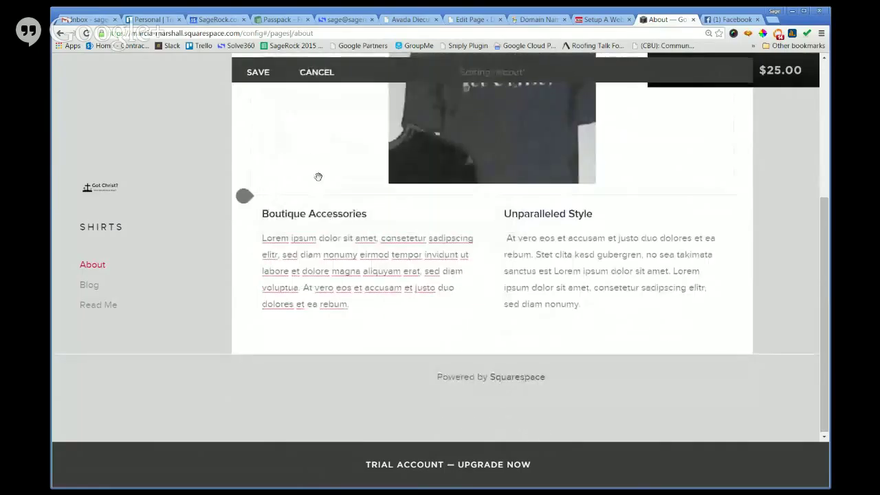
Remove the /shirts link from the heading, then cancel and discard the About page edits.
{"action": "left_click_drag", "start_coordinate": [269, 214], "coordinate": [379, 213]}
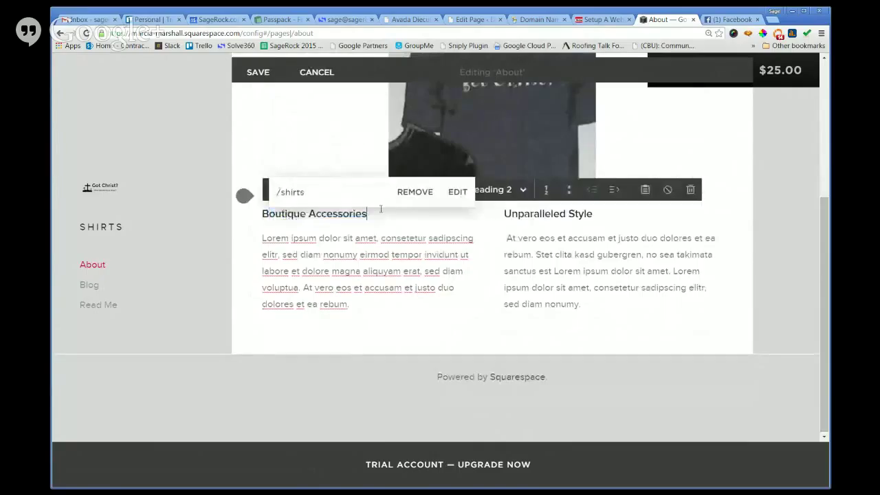
{"action": "left_click", "coordinate": [420, 197]}
{"action": "left_click", "coordinate": [408, 226]}
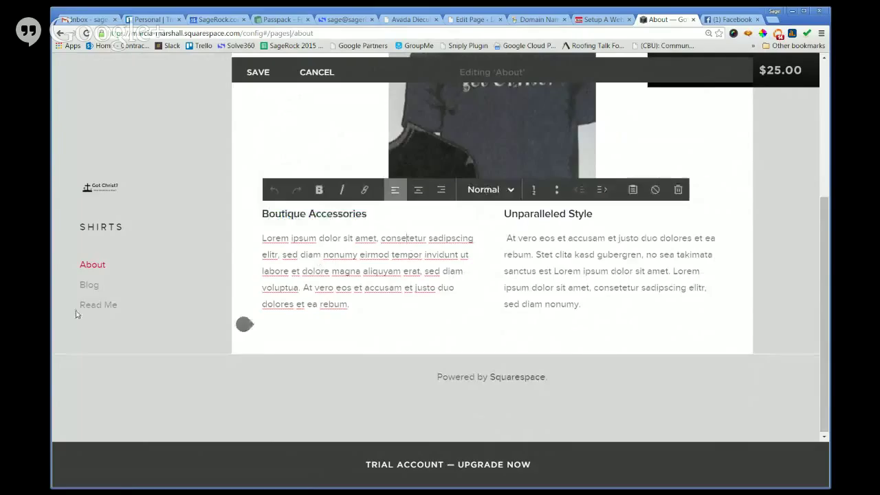
{"action": "left_click", "coordinate": [90, 285]}
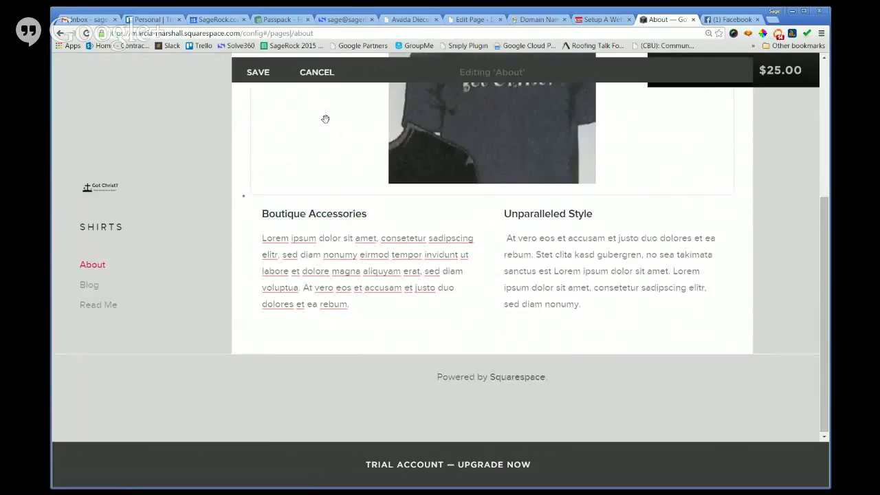
{"action": "left_click", "coordinate": [318, 71]}
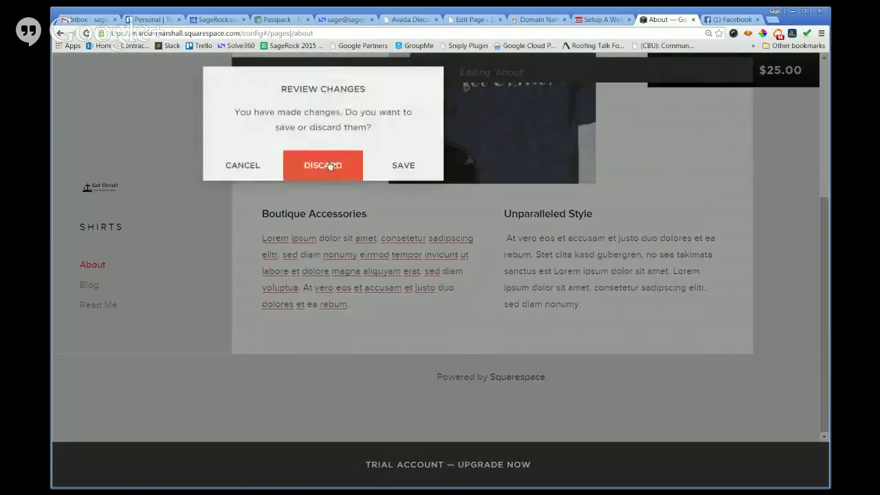
{"action": "left_click", "coordinate": [334, 165]}
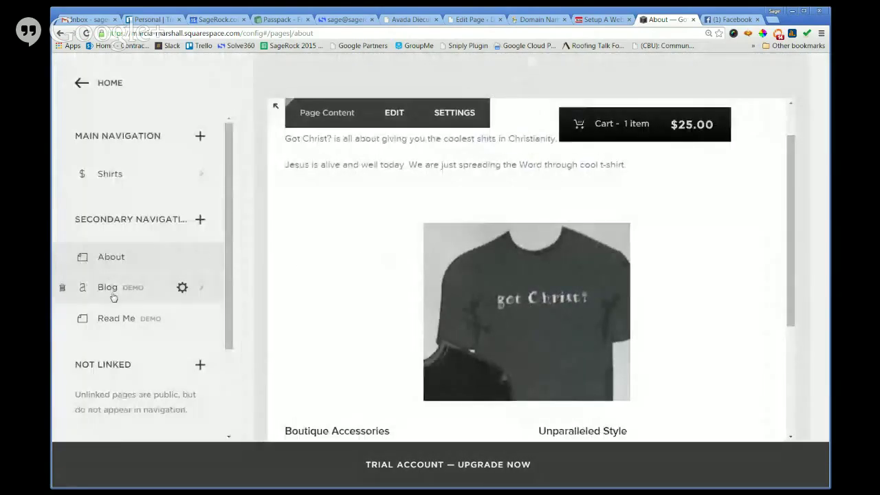
Open the Blog page and keep the example blog as your own content.
{"action": "left_click", "coordinate": [111, 294]}
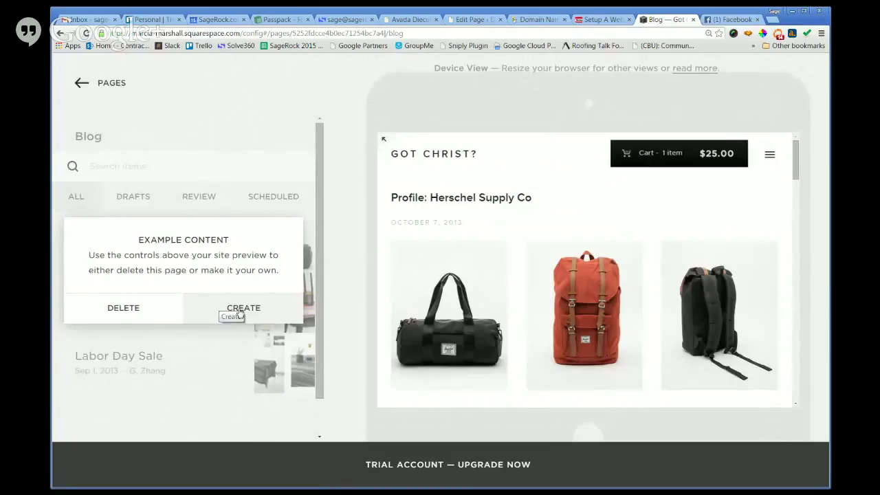
{"action": "left_click", "coordinate": [246, 313]}
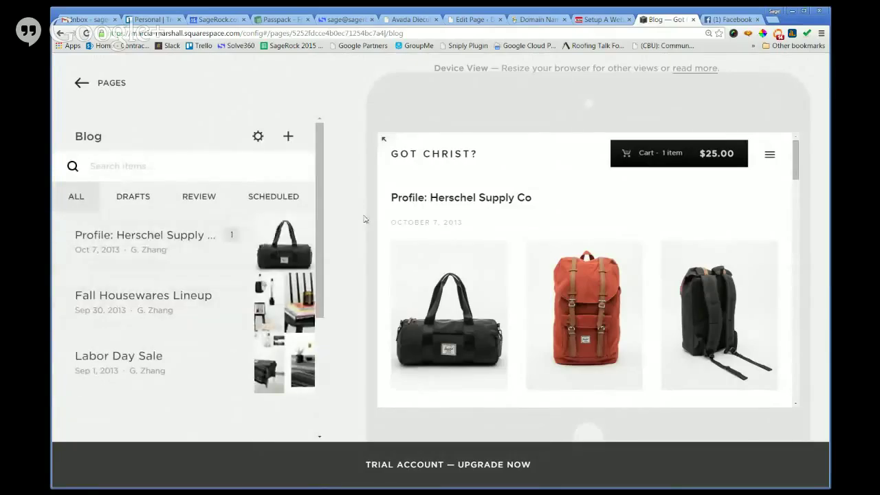
{"action": "scroll", "coordinate": [468, 226], "scroll_direction": "down", "scroll_amount": 2}
{"action": "scroll", "coordinate": [467, 232], "scroll_direction": "up", "scroll_amount": 3}
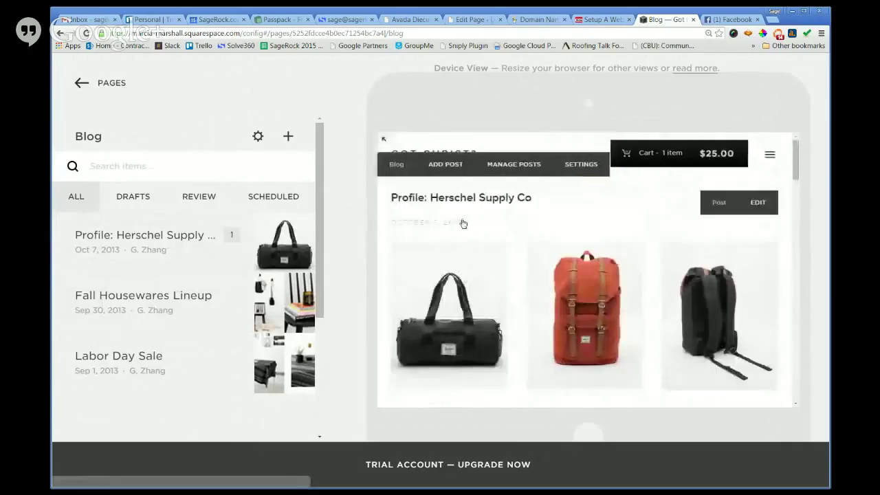
{"action": "mouse_move", "coordinate": [137, 255]}
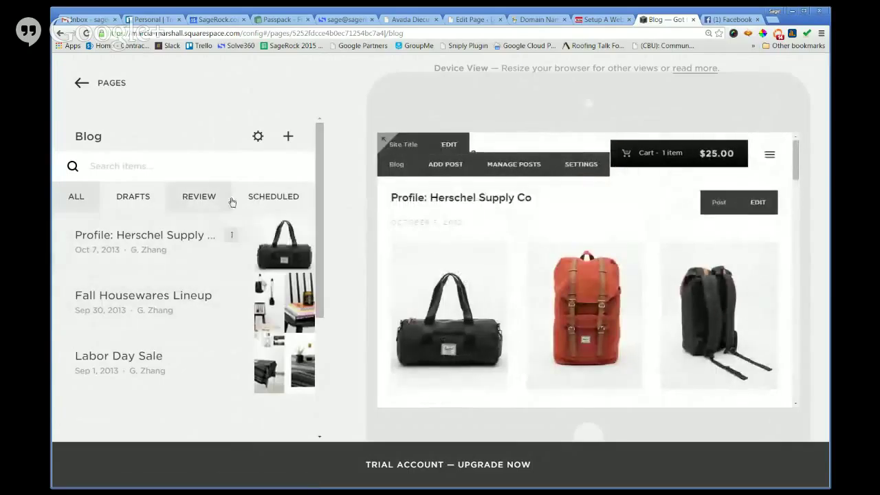
Bring up the Blog page's settings, then switch to the Meetup class event page.
{"action": "left_click", "coordinate": [110, 96]}
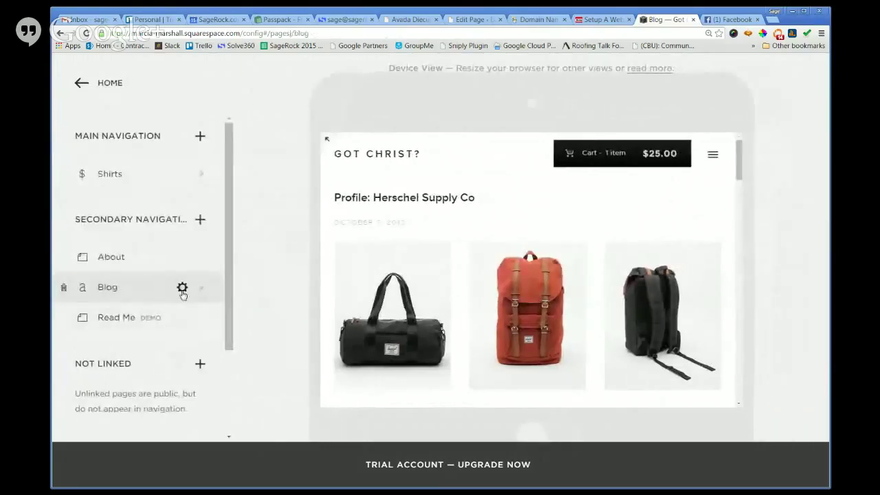
{"action": "left_click", "coordinate": [182, 288]}
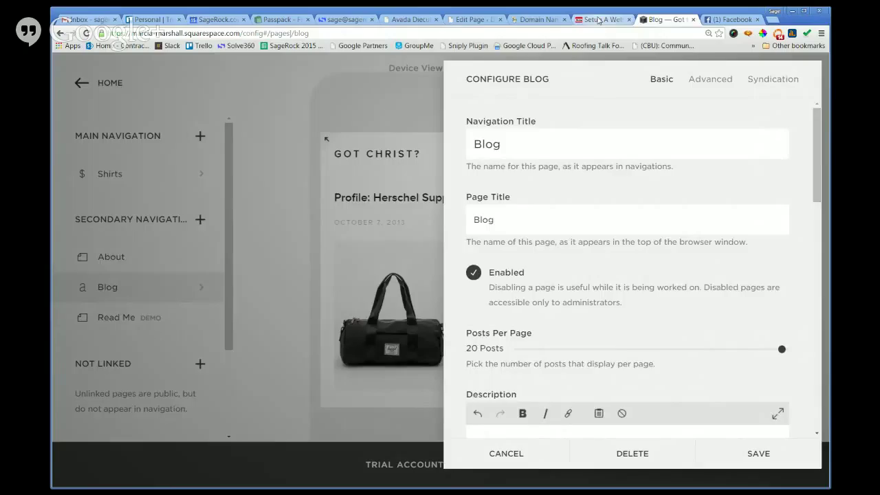
{"action": "left_click", "coordinate": [597, 20]}
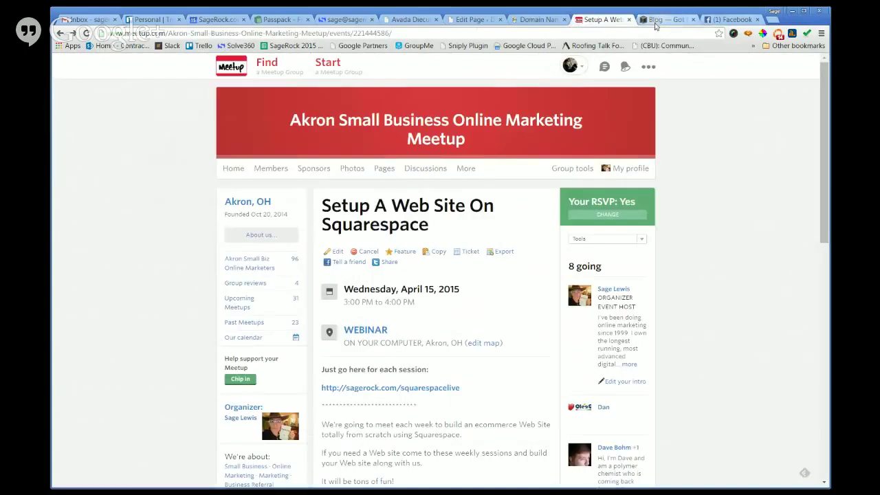
Load the Meetup session link in a new tab, close it, and return to Squarespace's Blog settings.
{"action": "left_click_drag", "start_coordinate": [483, 396], "coordinate": [325, 391]}
{"action": "key", "text": "ctrl+c"}
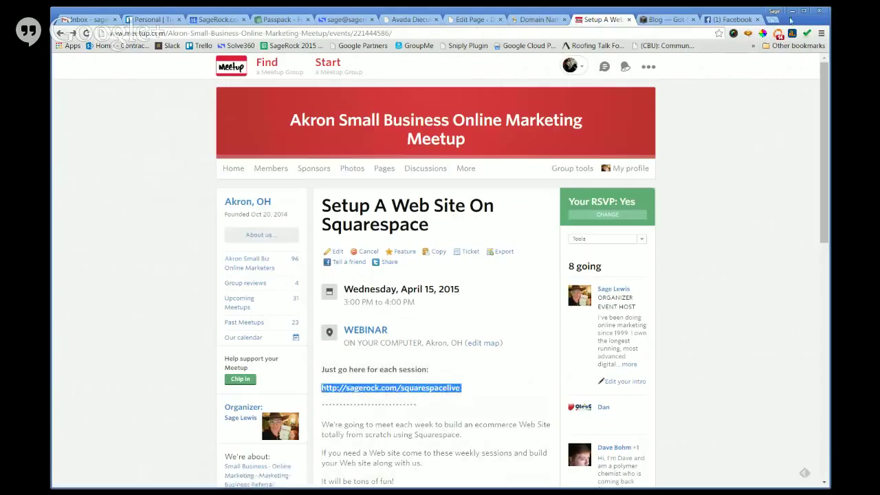
{"action": "left_click", "coordinate": [774, 19]}
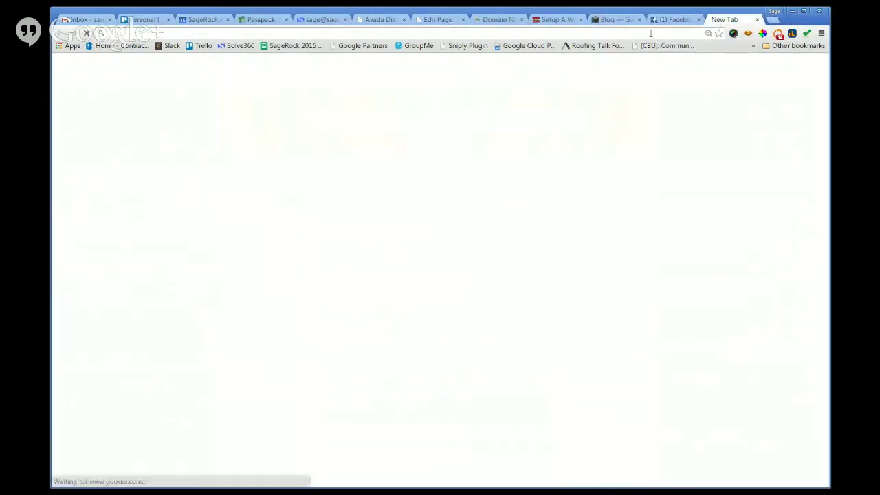
{"action": "key", "text": "ctrl+v"}
{"action": "type", "text": "?lsls"}
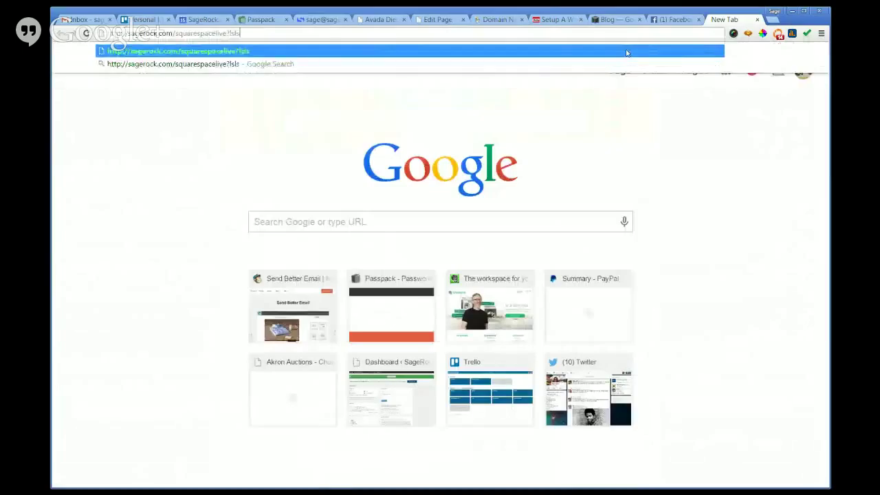
{"action": "key", "text": "Return"}
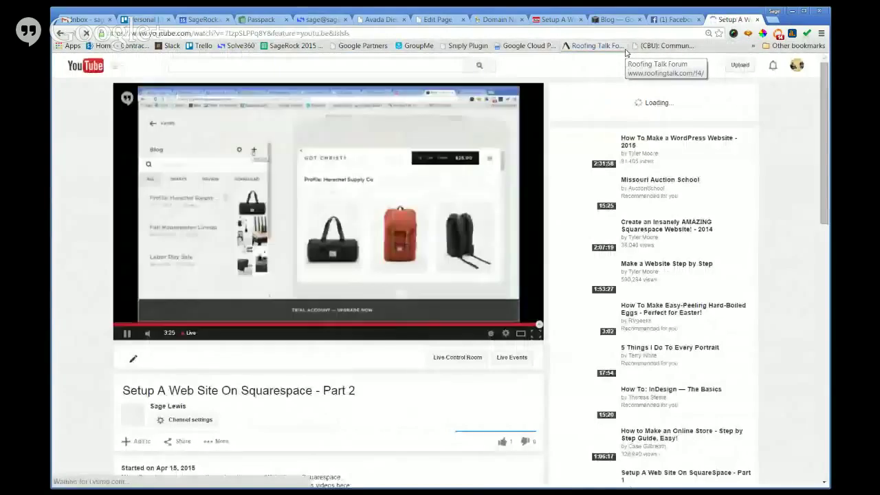
{"action": "left_click", "coordinate": [757, 19]}
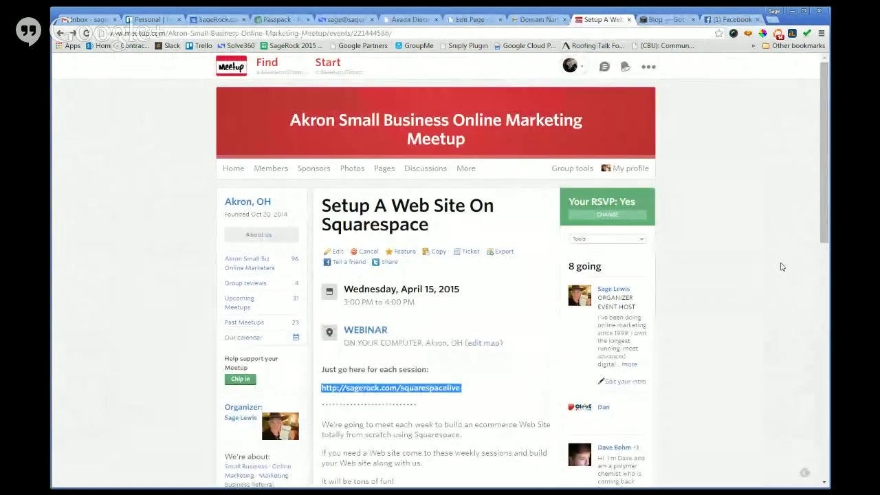
{"action": "left_click", "coordinate": [663, 19]}
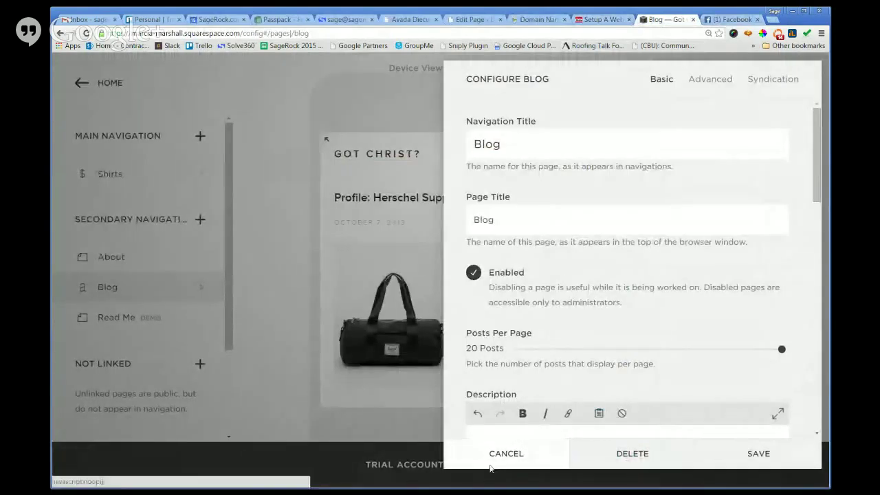
Close the Blog settings, discarding the unsaved changes.
{"action": "left_click", "coordinate": [491, 466]}
{"action": "left_click", "coordinate": [489, 458]}
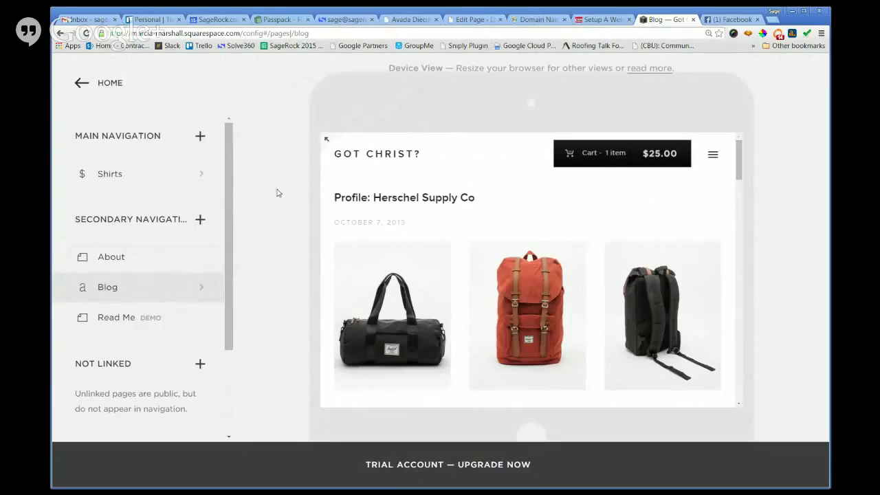
{"action": "scroll", "coordinate": [332, 278], "scroll_direction": "down", "scroll_amount": 3}
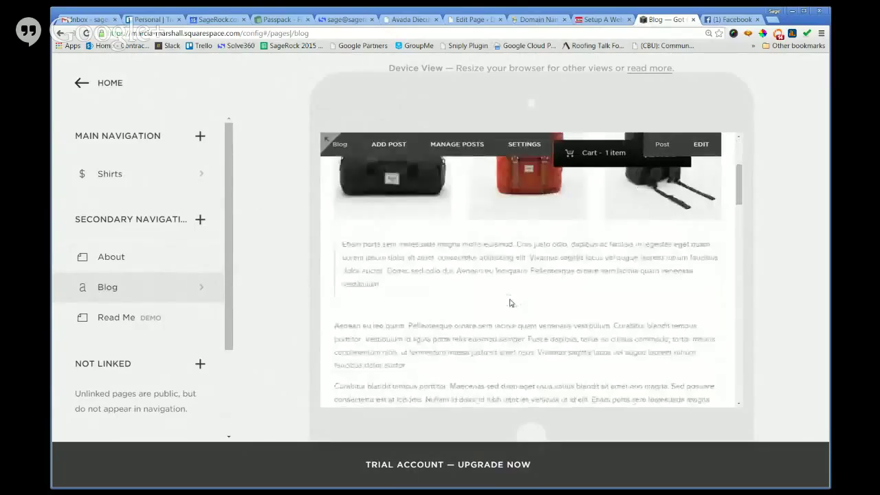
{"action": "scroll", "coordinate": [512, 302], "scroll_direction": "up", "scroll_amount": 2}
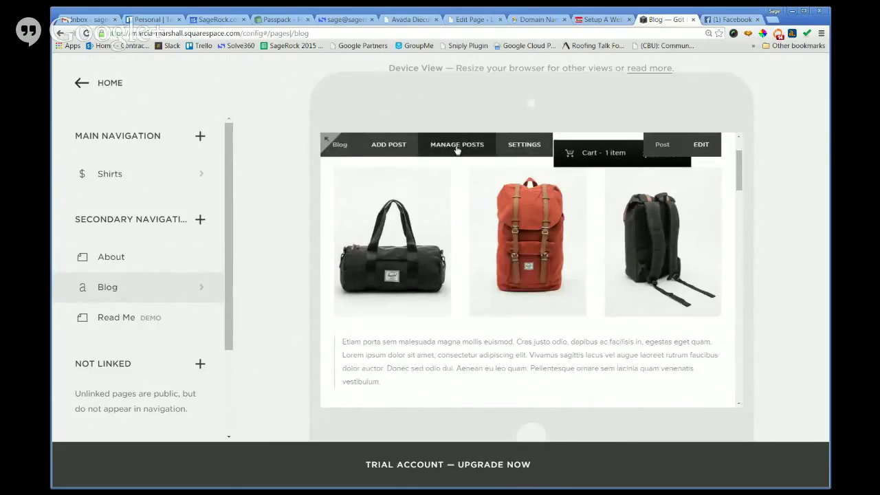
Reopen the blog's settings, scroll through them, and discard again without saving.
{"action": "left_click", "coordinate": [528, 151]}
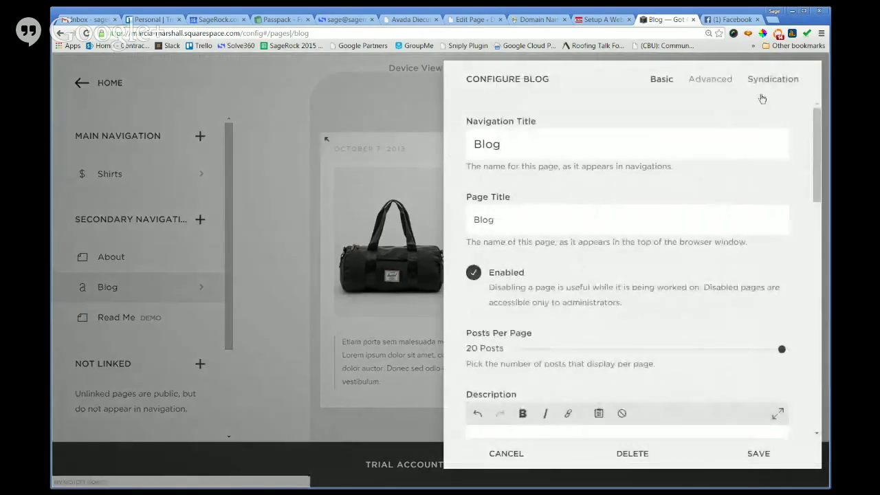
{"action": "scroll", "coordinate": [664, 237], "scroll_direction": "down", "scroll_amount": 4}
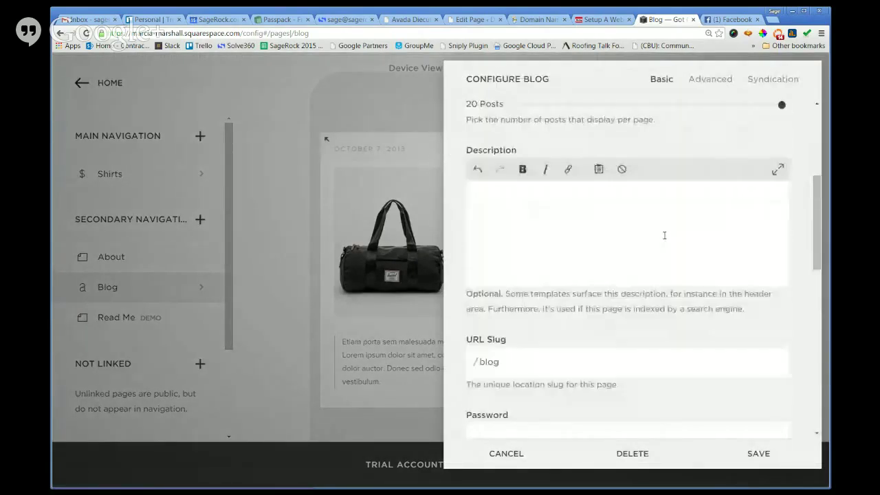
{"action": "scroll", "coordinate": [664, 237], "scroll_direction": "down", "scroll_amount": 6}
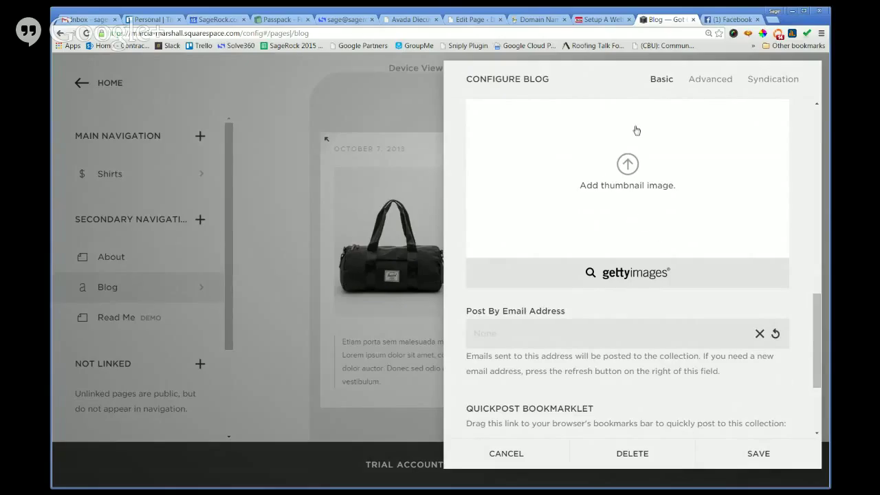
{"action": "left_click", "coordinate": [519, 461]}
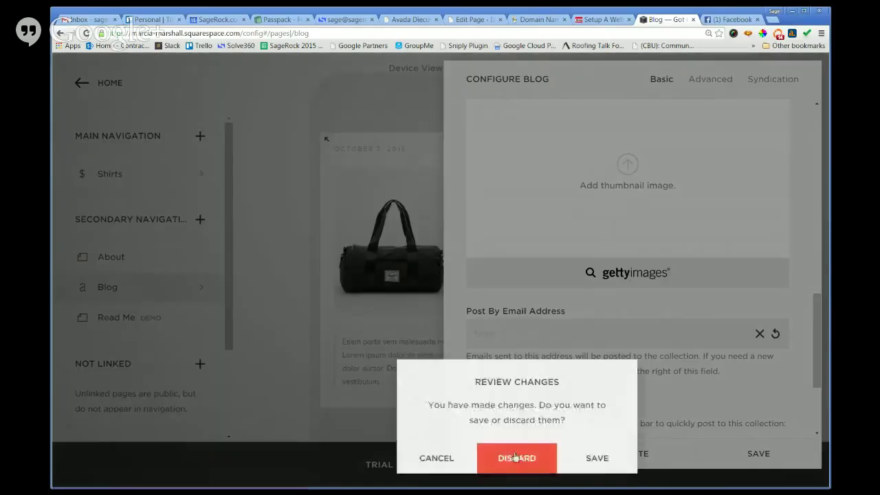
{"action": "left_click", "coordinate": [518, 460]}
{"action": "mouse_move", "coordinate": [515, 142]}
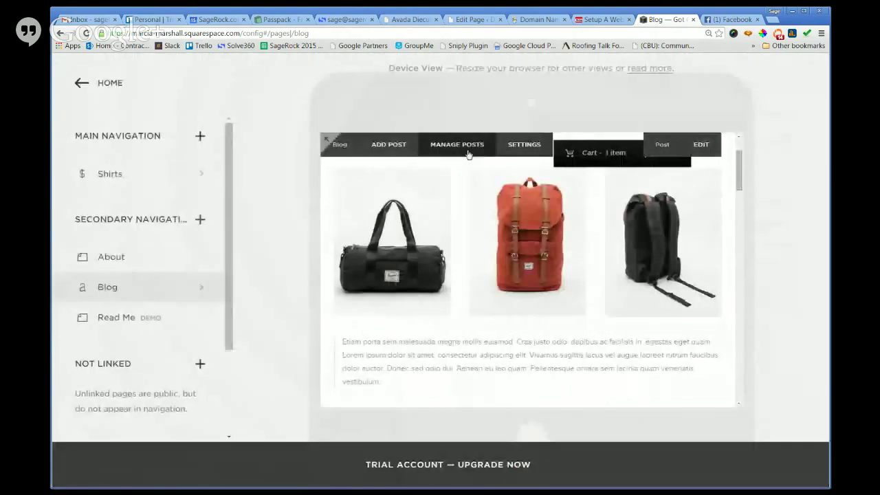
{"action": "left_click", "coordinate": [389, 146]}
{"action": "left_click", "coordinate": [347, 130]}
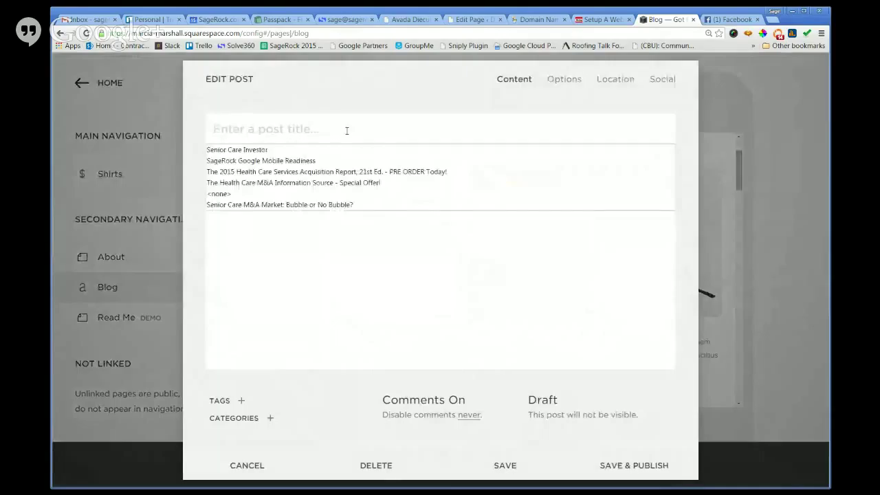
{"action": "left_click", "coordinate": [389, 275]}
{"action": "left_click", "coordinate": [338, 199]}
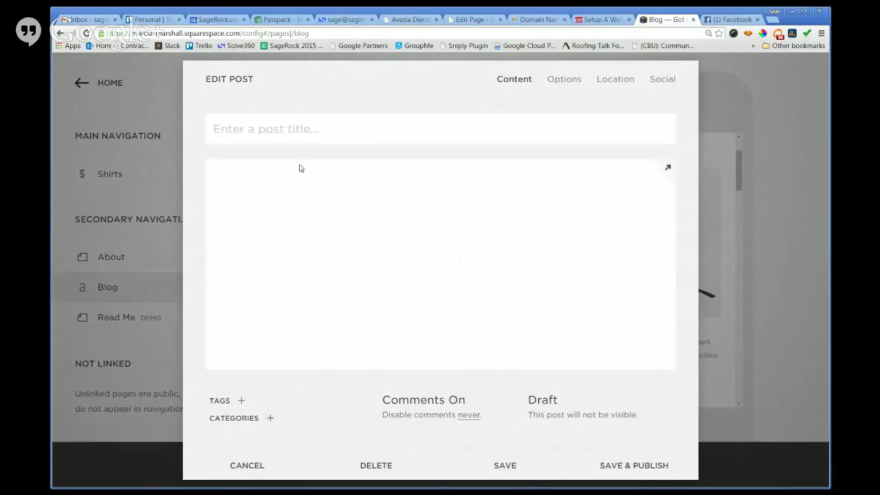
{"action": "left_click", "coordinate": [289, 194]}
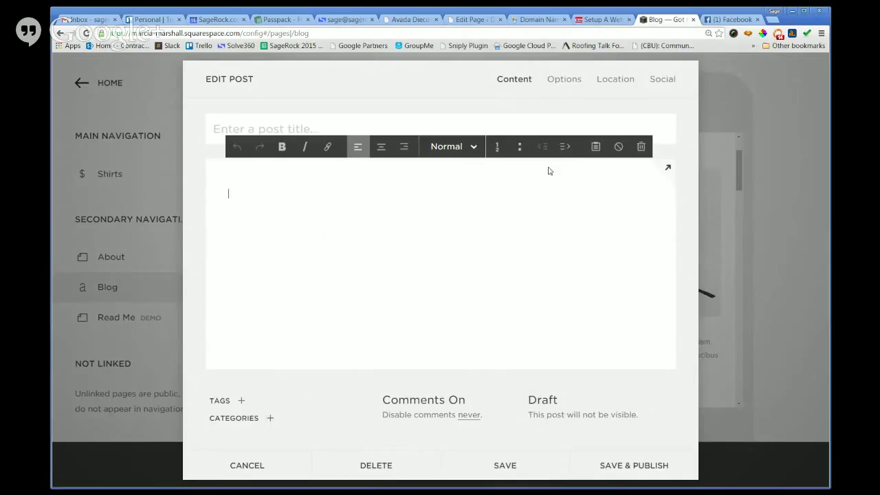
{"action": "left_click", "coordinate": [564, 86]}
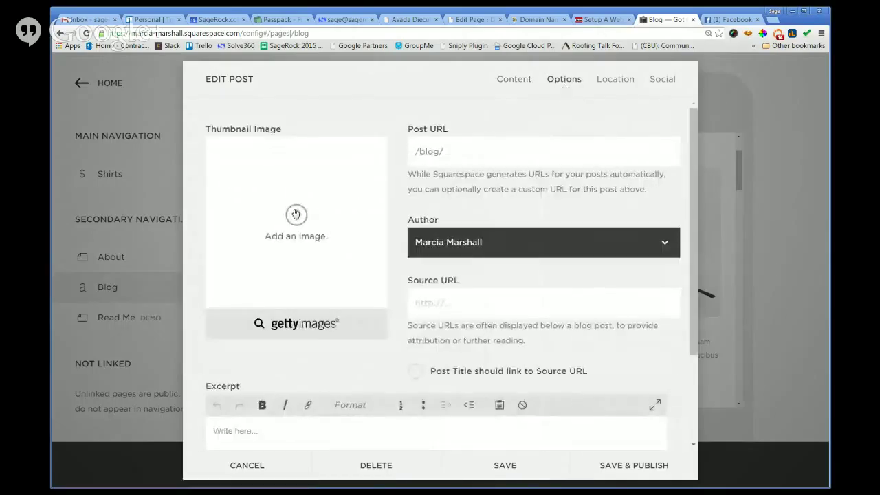
{"action": "left_click", "coordinate": [295, 215]}
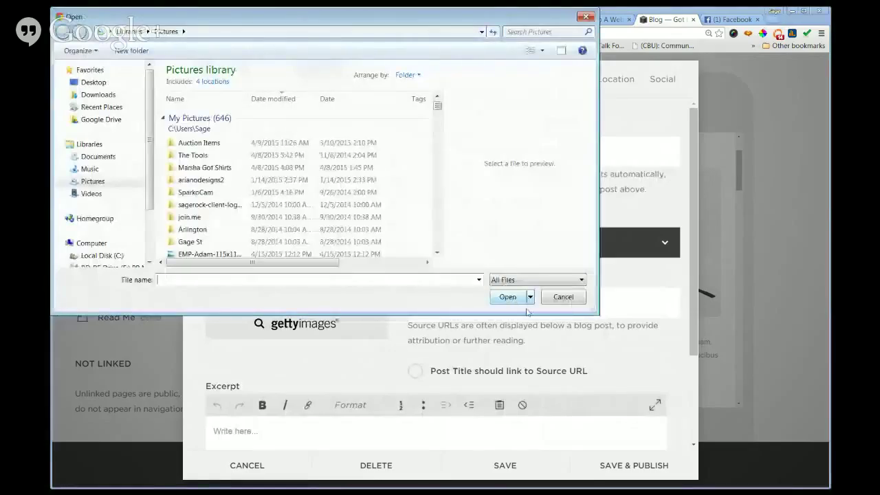
{"action": "left_click", "coordinate": [255, 256]}
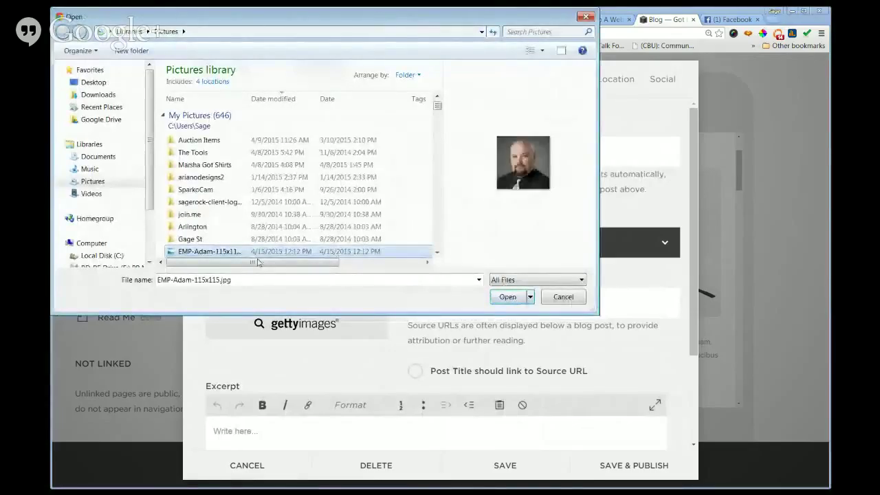
{"action": "left_click", "coordinate": [563, 296]}
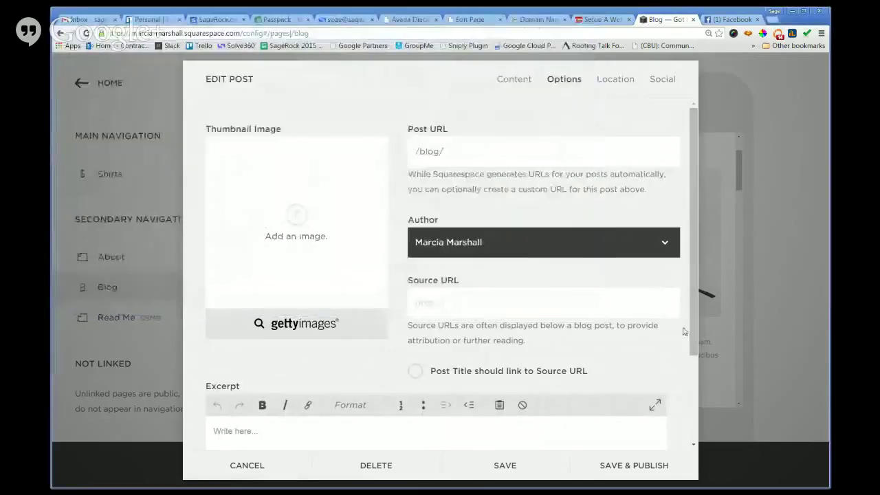
{"action": "left_click", "coordinate": [245, 466]}
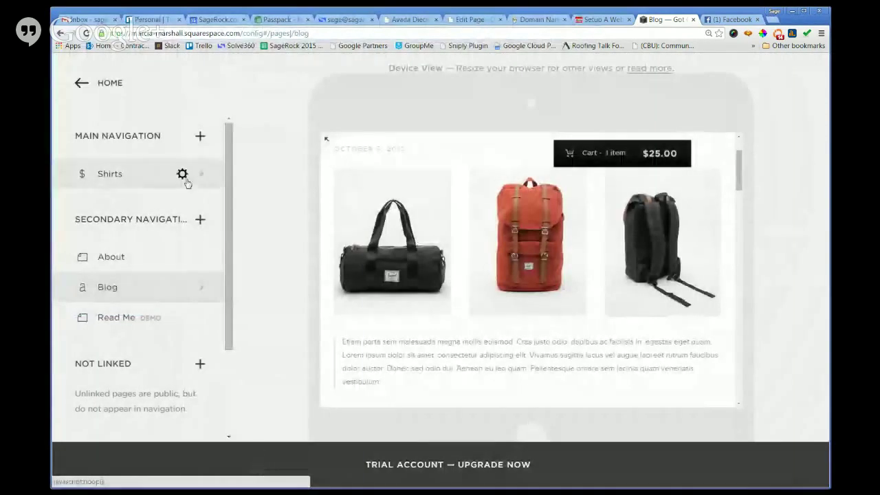
Go from the main site menu to Settings > Basic Information.
{"action": "left_click", "coordinate": [83, 84]}
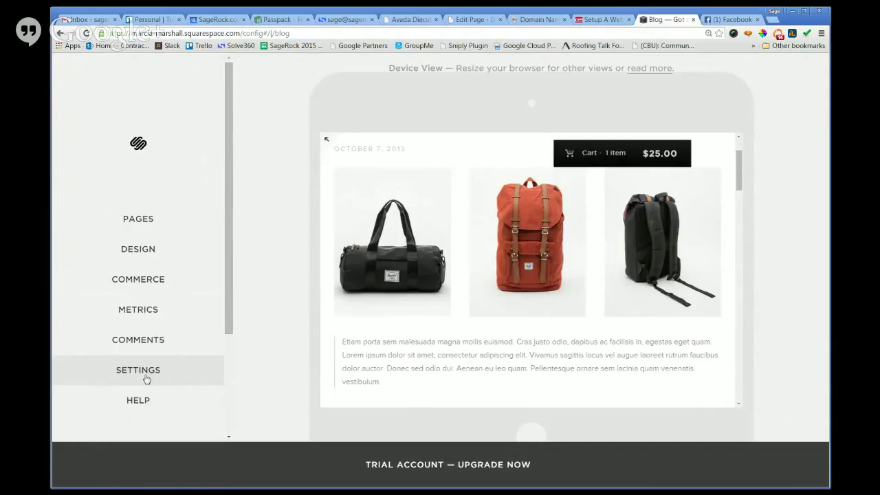
{"action": "left_click", "coordinate": [146, 380]}
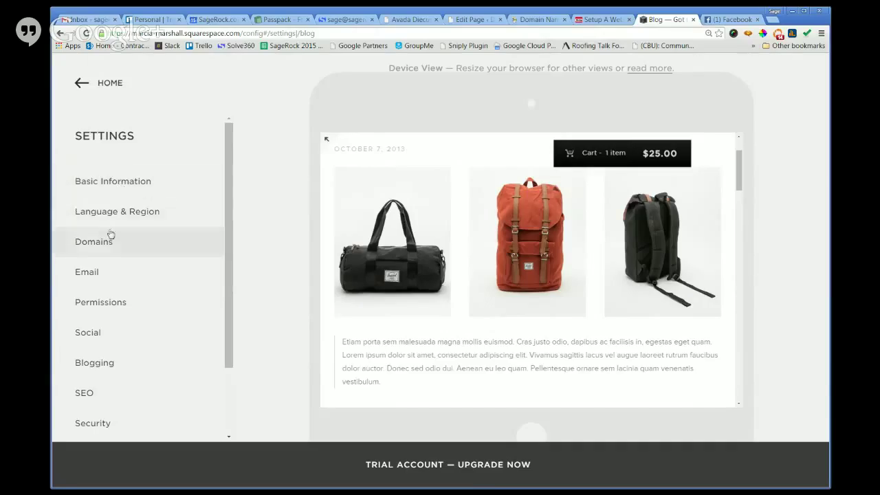
{"action": "left_click", "coordinate": [120, 185]}
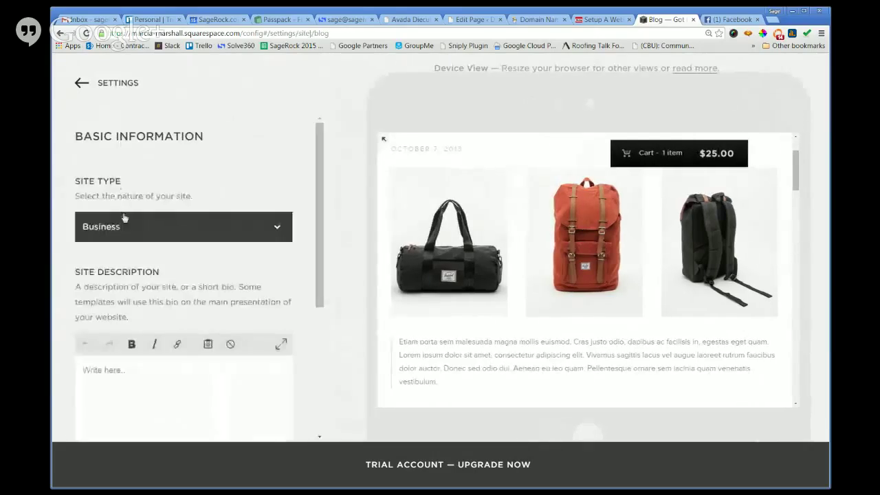
Change the Site Type from Business to Ecommerce.
{"action": "scroll", "coordinate": [132, 234], "scroll_direction": "down", "scroll_amount": 1}
{"action": "left_click", "coordinate": [170, 311]}
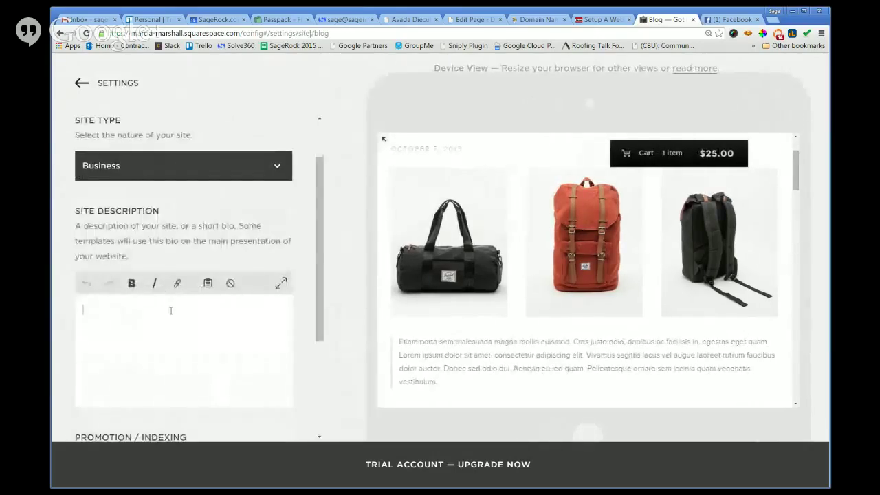
{"action": "left_click", "coordinate": [193, 168]}
{"action": "left_click", "coordinate": [183, 196]}
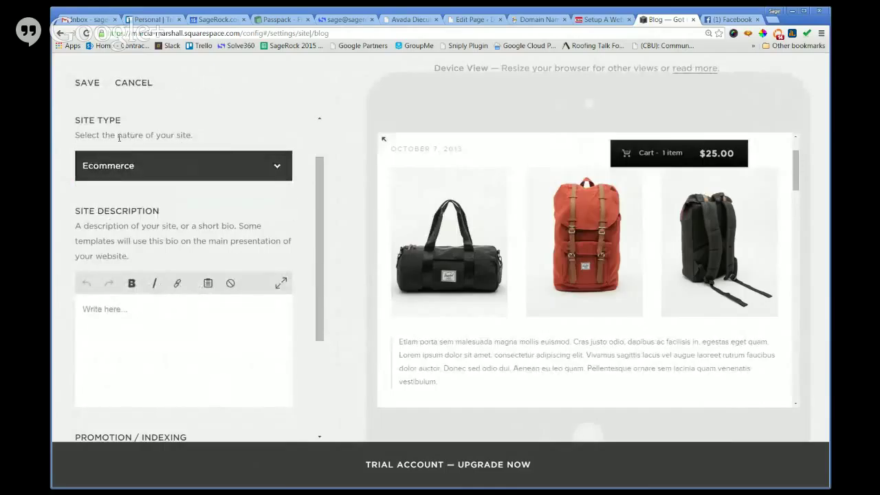
Enter the description 'Got Christ is your center for cool Christian T-shirts.' with Squarespace Promotion left on.
{"action": "scroll", "coordinate": [172, 220], "scroll_direction": "down", "scroll_amount": 1}
{"action": "left_click", "coordinate": [162, 290]}
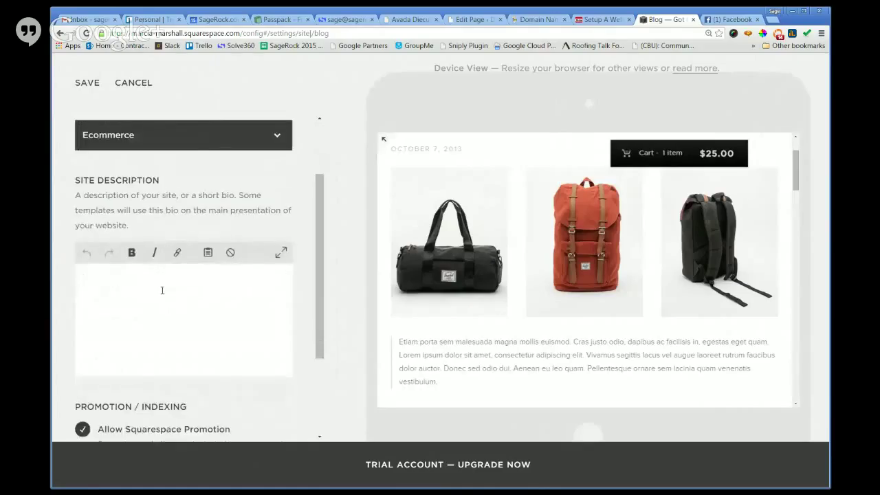
{"action": "type", "text": "Got Christ is your center for cool Chris"}
{"action": "type", "text": "tian "}
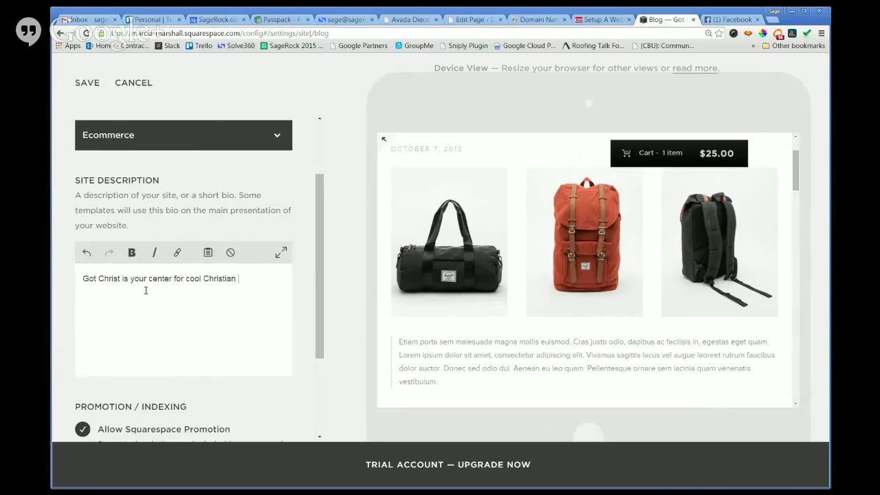
{"action": "type", "text": "T-shirts."}
{"action": "scroll", "coordinate": [220, 275], "scroll_direction": "down", "scroll_amount": 4}
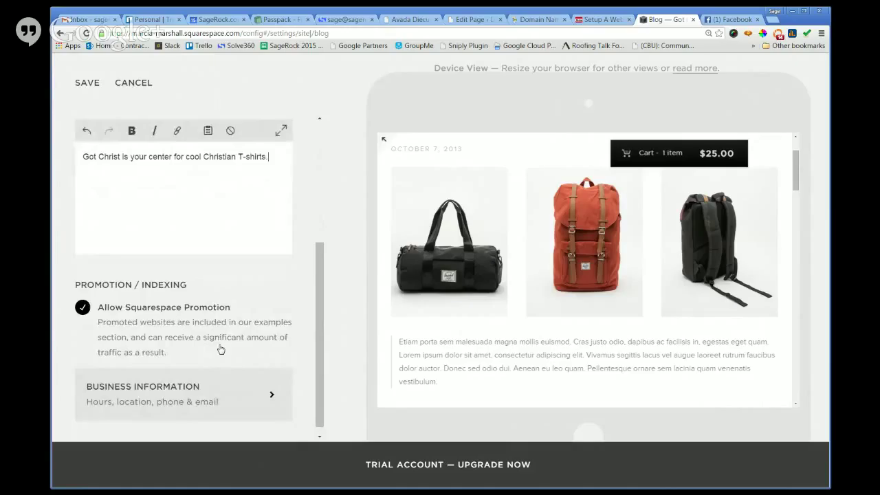
{"action": "left_click", "coordinate": [82, 309]}
{"action": "left_click", "coordinate": [83, 309]}
{"action": "scroll", "coordinate": [136, 327], "scroll_direction": "down", "scroll_amount": 1}
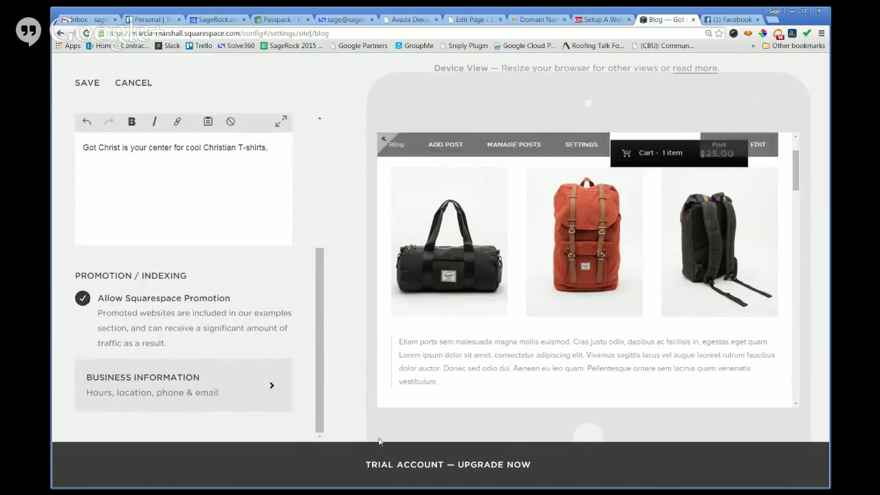
{"action": "left_click", "coordinate": [260, 390]}
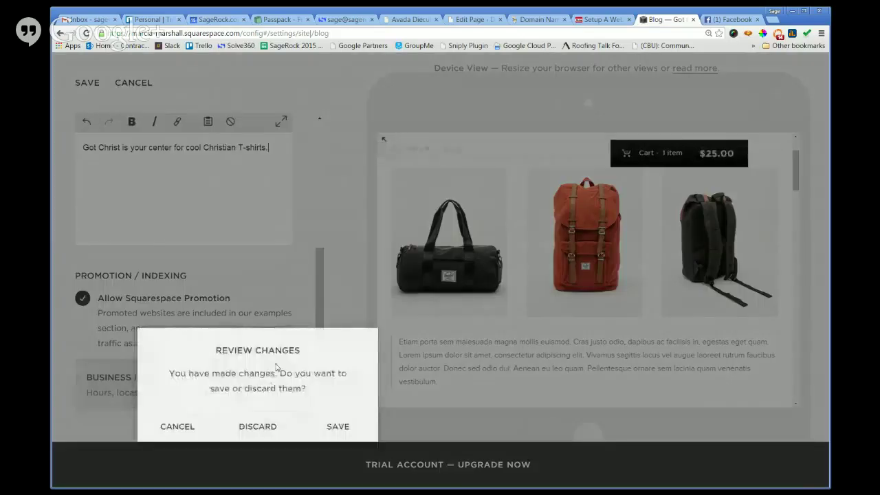
Save the description, then review the business contact, location and hours before returning.
{"action": "left_click", "coordinate": [329, 426]}
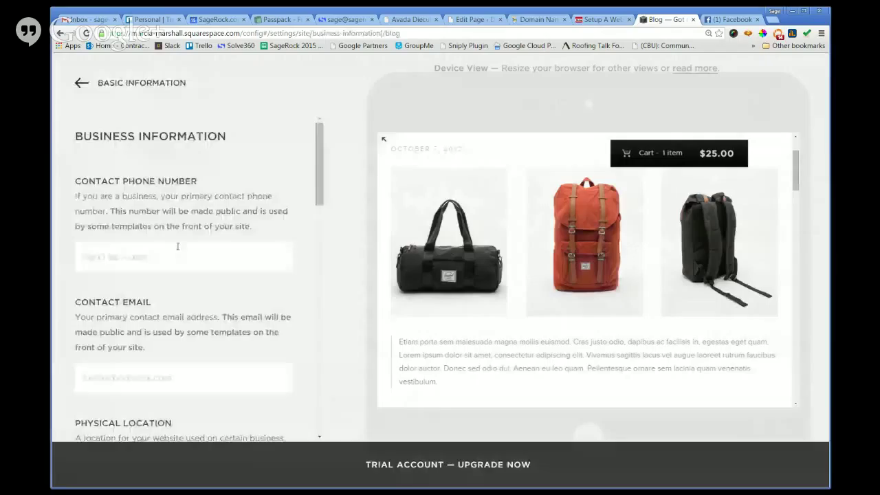
{"action": "scroll", "coordinate": [173, 261], "scroll_direction": "down", "scroll_amount": 1}
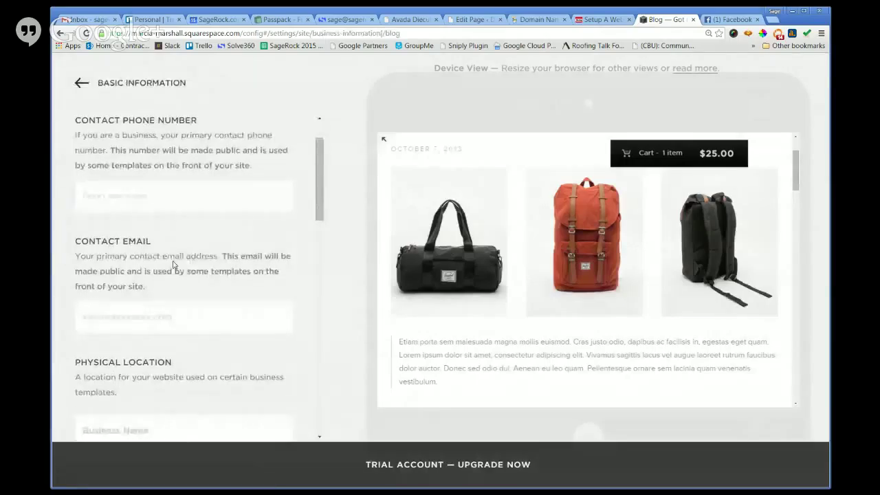
{"action": "scroll", "coordinate": [173, 264], "scroll_direction": "down", "scroll_amount": 1}
{"action": "scroll", "coordinate": [173, 257], "scroll_direction": "down", "scroll_amount": 2}
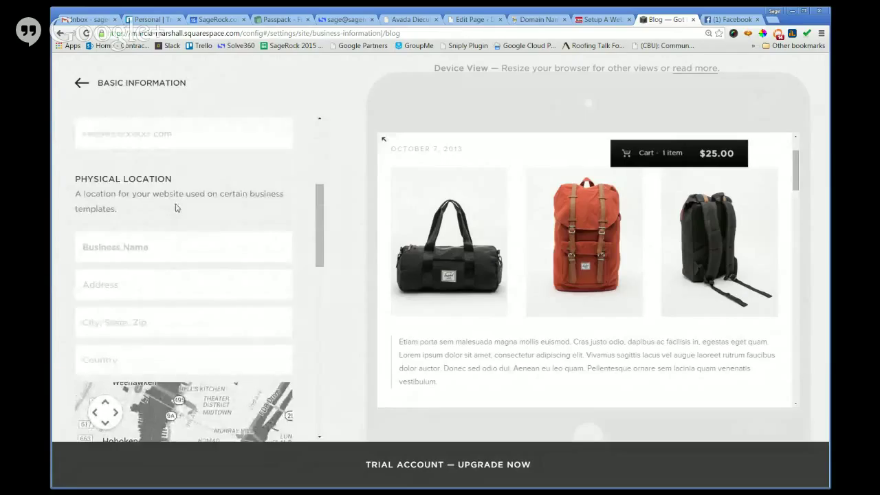
{"action": "scroll", "coordinate": [176, 208], "scroll_direction": "down", "scroll_amount": 3}
{"action": "scroll", "coordinate": [175, 208], "scroll_direction": "down", "scroll_amount": 1}
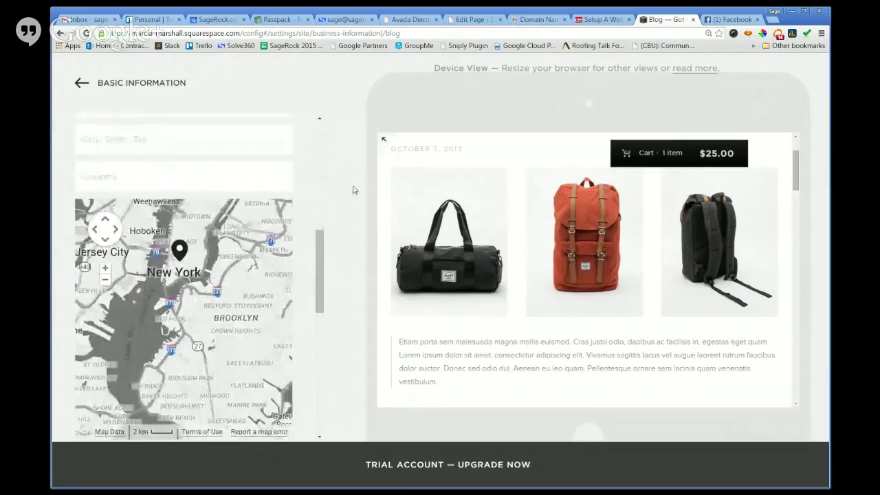
{"action": "scroll", "coordinate": [310, 206], "scroll_direction": "down", "scroll_amount": 3}
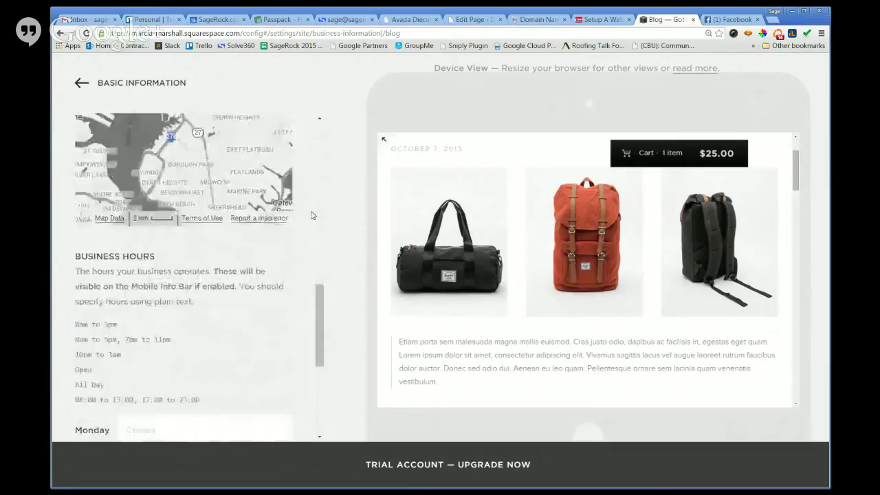
{"action": "scroll", "coordinate": [164, 320], "scroll_direction": "down", "scroll_amount": 2}
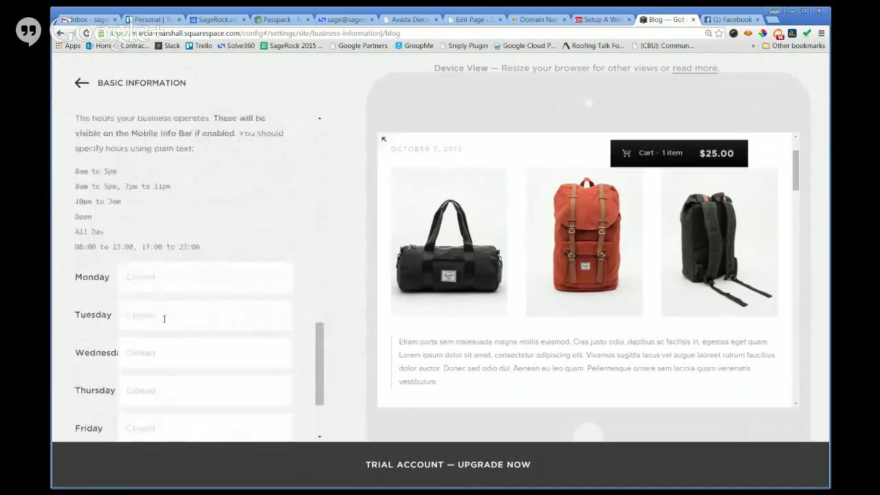
{"action": "scroll", "coordinate": [164, 319], "scroll_direction": "down", "scroll_amount": 2}
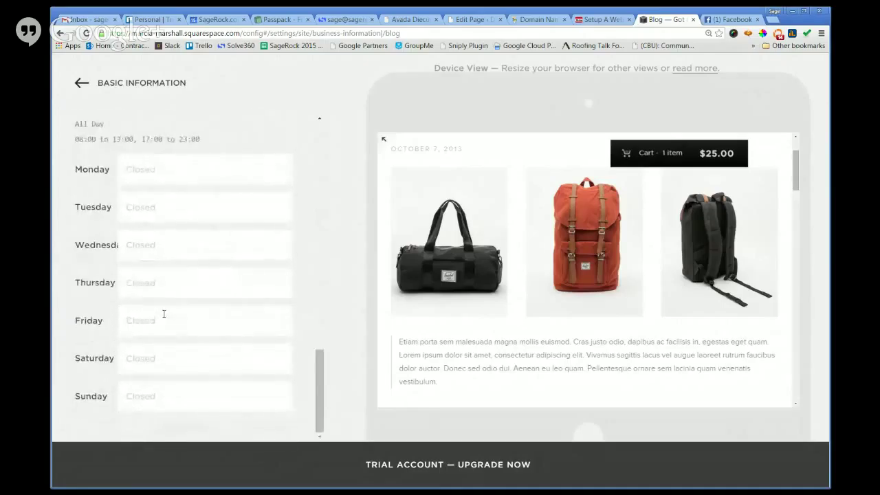
{"action": "scroll", "coordinate": [164, 313], "scroll_direction": "up", "scroll_amount": 1}
{"action": "scroll", "coordinate": [164, 314], "scroll_direction": "up", "scroll_amount": 2}
{"action": "scroll", "coordinate": [164, 314], "scroll_direction": "down", "scroll_amount": 2}
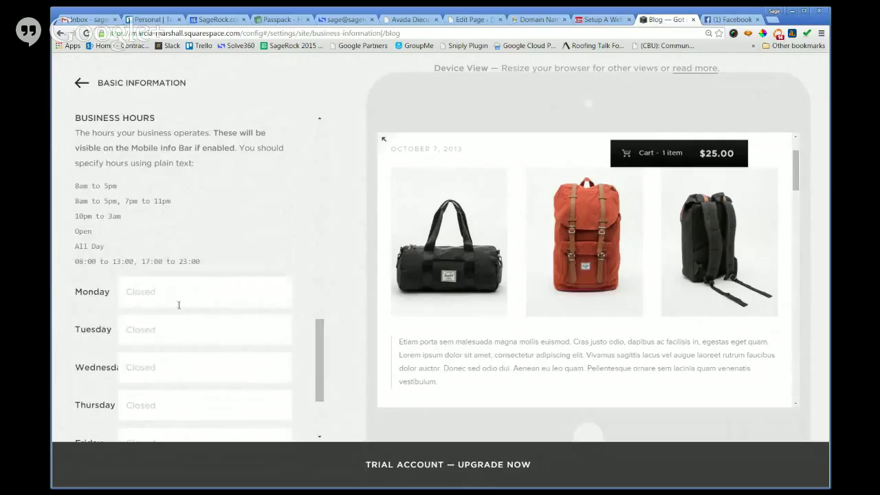
{"action": "scroll", "coordinate": [233, 303], "scroll_direction": "up", "scroll_amount": 4}
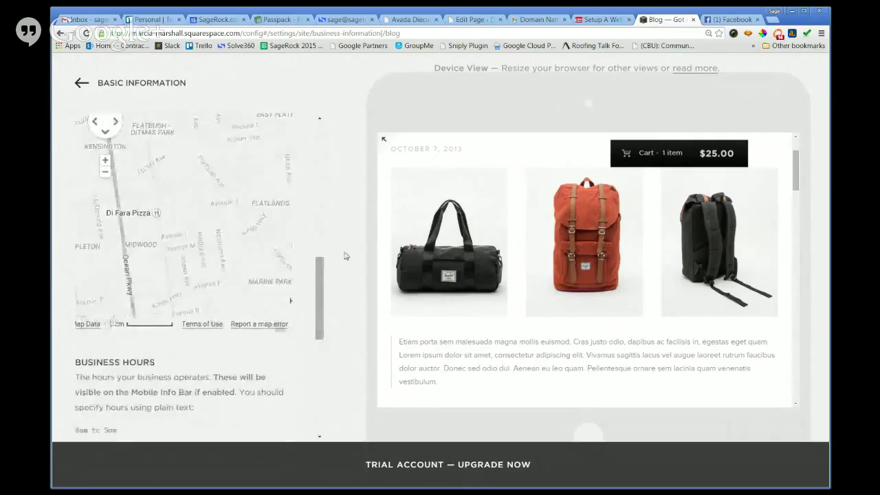
{"action": "left_click", "coordinate": [78, 84]}
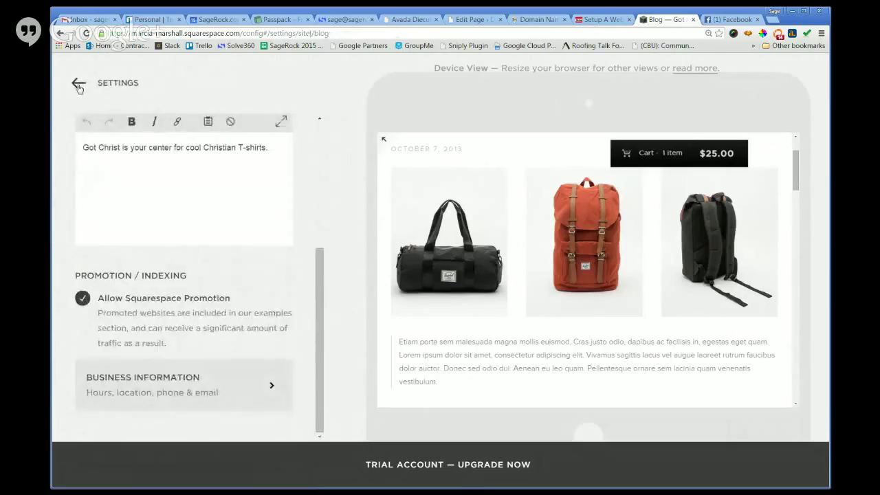
Navigate back via the Home menu to Settings > Basic Information to recheck the description.
{"action": "left_click", "coordinate": [78, 85]}
{"action": "left_click", "coordinate": [77, 90]}
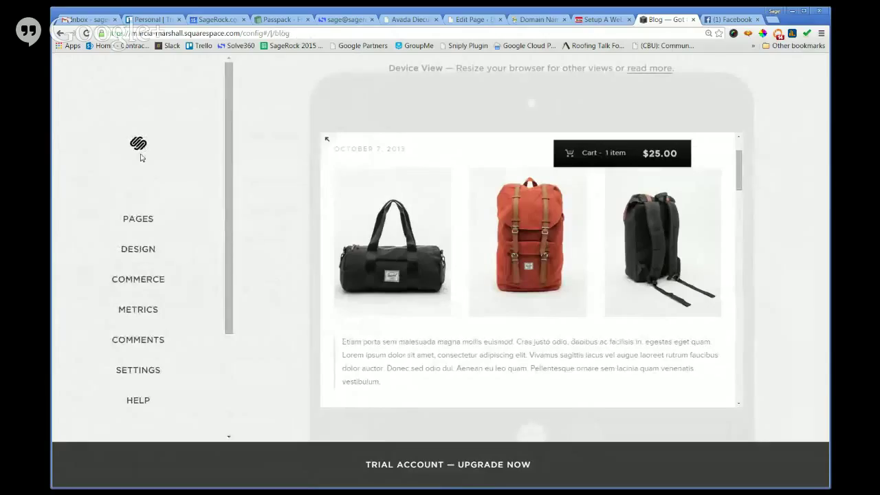
{"action": "left_click", "coordinate": [148, 372]}
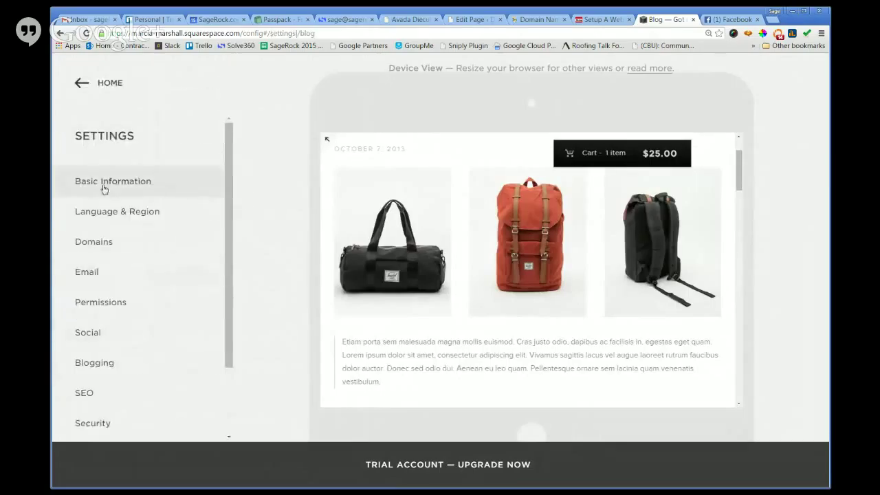
{"action": "left_click", "coordinate": [105, 191]}
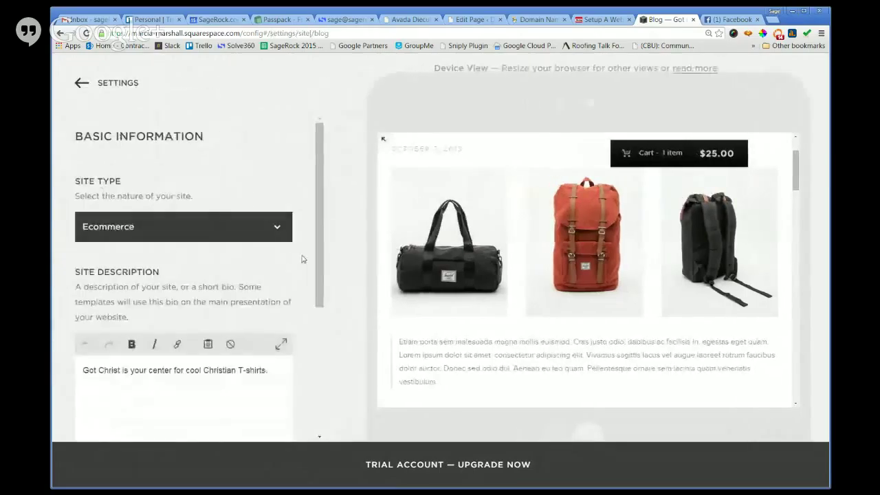
{"action": "scroll", "coordinate": [303, 259], "scroll_direction": "down", "scroll_amount": 3}
{"action": "scroll", "coordinate": [302, 259], "scroll_direction": "down", "scroll_amount": 2}
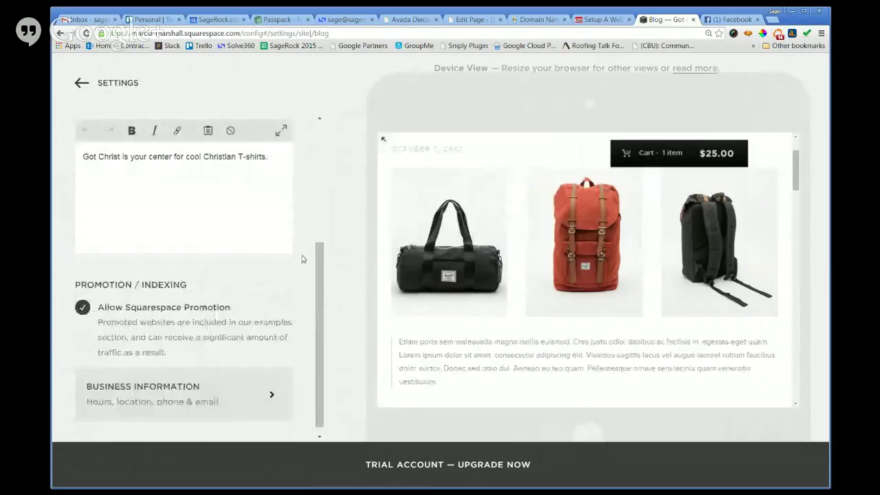
Review the Business Information details, then back out to the Settings list.
{"action": "left_click", "coordinate": [188, 390]}
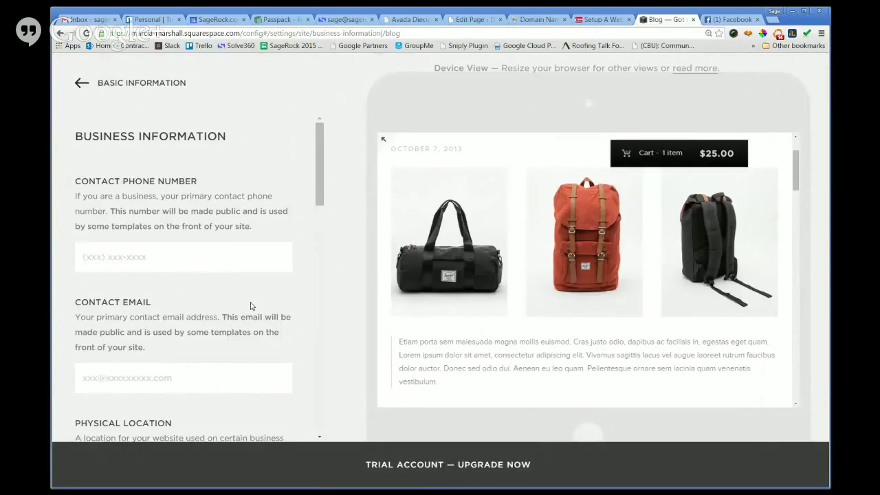
{"action": "scroll", "coordinate": [251, 306], "scroll_direction": "down", "scroll_amount": 3}
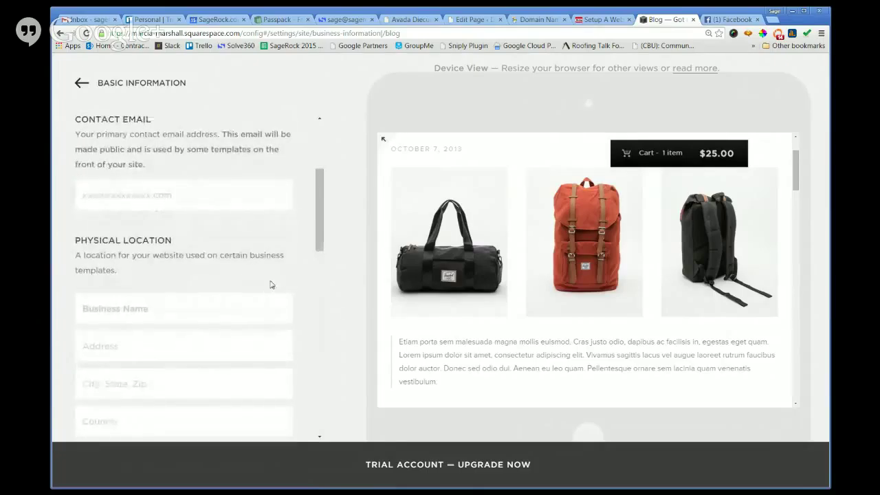
{"action": "scroll", "coordinate": [272, 282], "scroll_direction": "up", "scroll_amount": 1}
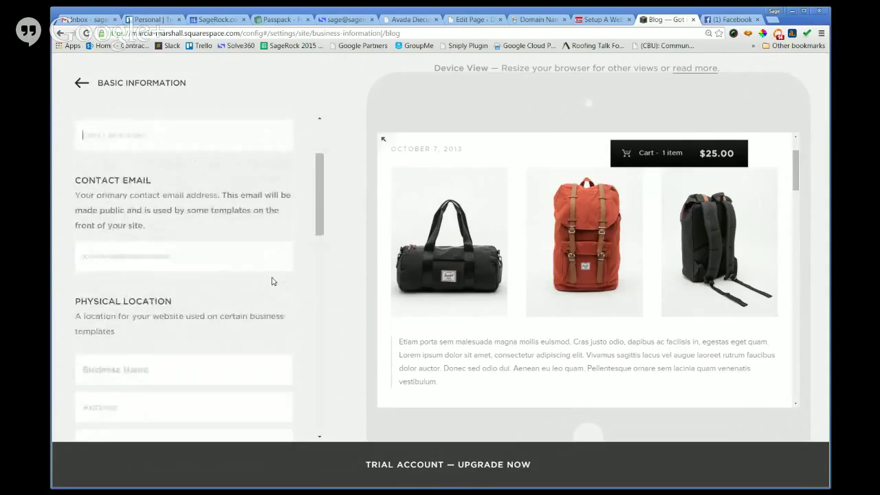
{"action": "scroll", "coordinate": [272, 281], "scroll_direction": "up", "scroll_amount": 2}
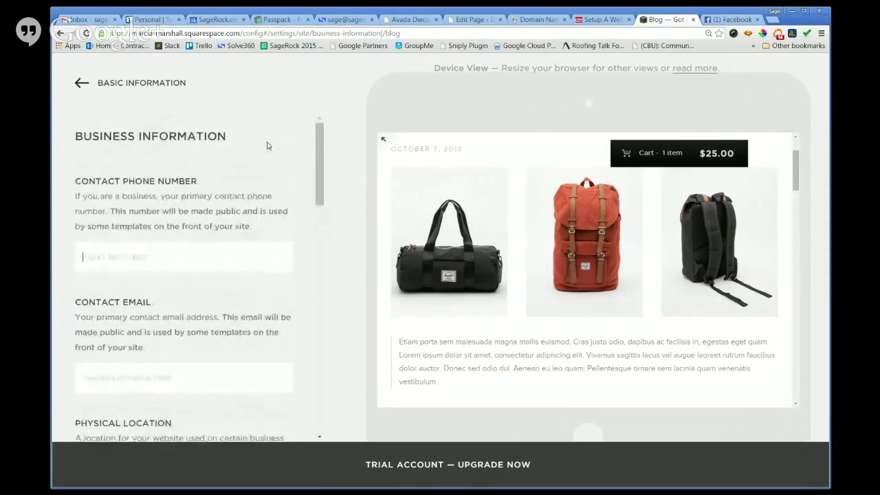
{"action": "left_click", "coordinate": [81, 84]}
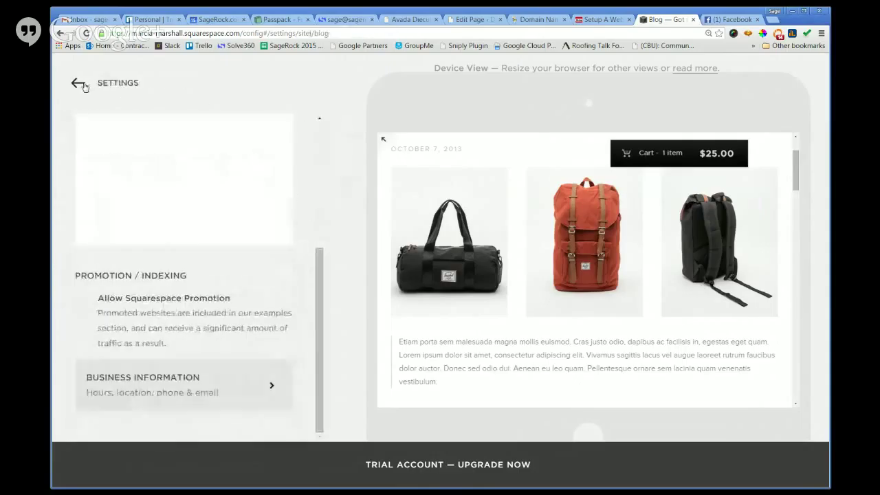
{"action": "left_click", "coordinate": [81, 84]}
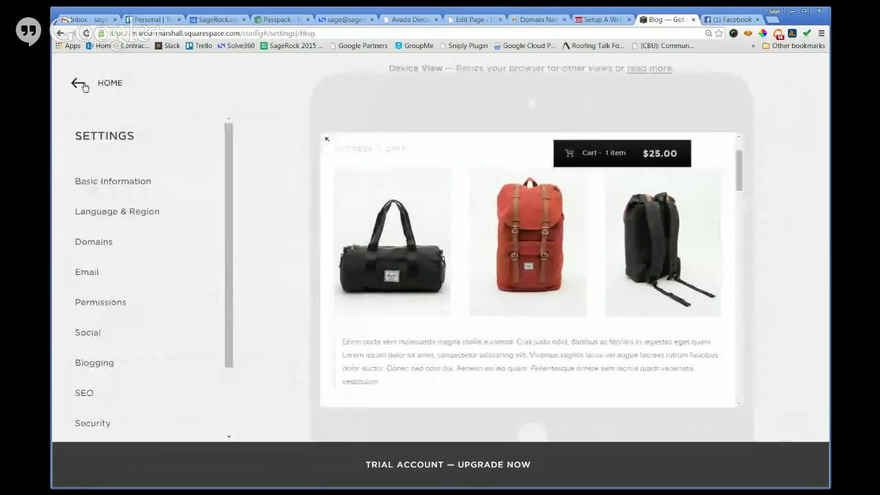
In Language & Region, keep New York as the time zone.
{"action": "left_click", "coordinate": [138, 216]}
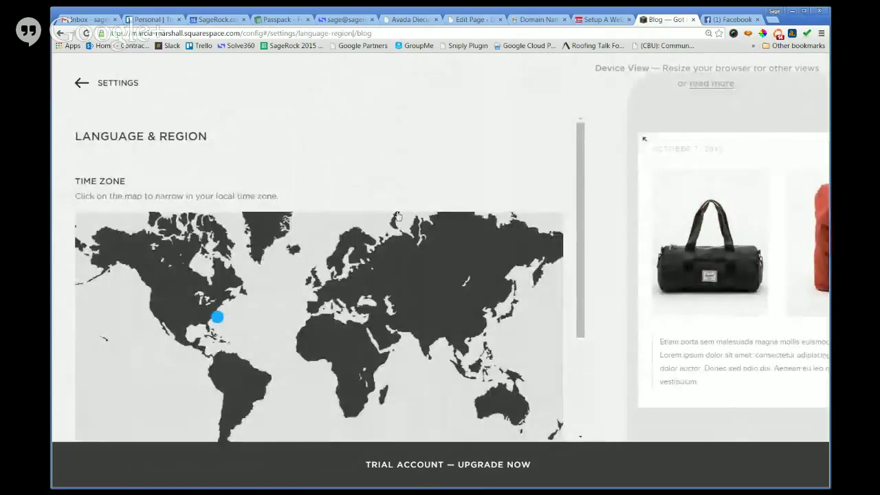
{"action": "scroll", "coordinate": [401, 206], "scroll_direction": "down", "scroll_amount": 1}
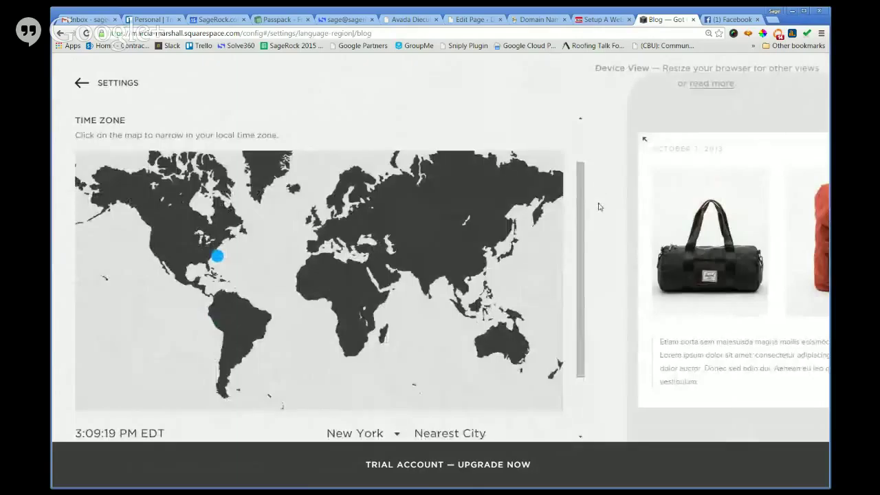
{"action": "scroll", "coordinate": [569, 255], "scroll_direction": "down", "scroll_amount": 2}
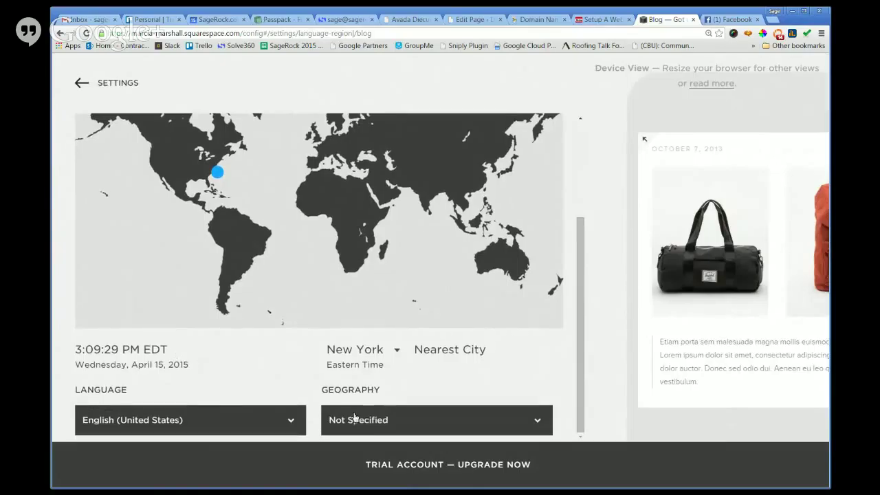
{"action": "left_click", "coordinate": [387, 357]}
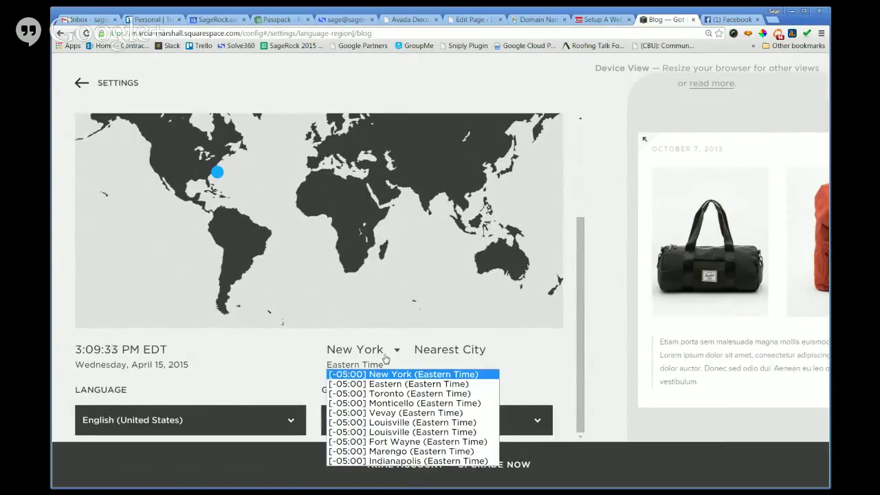
{"action": "left_click", "coordinate": [385, 359]}
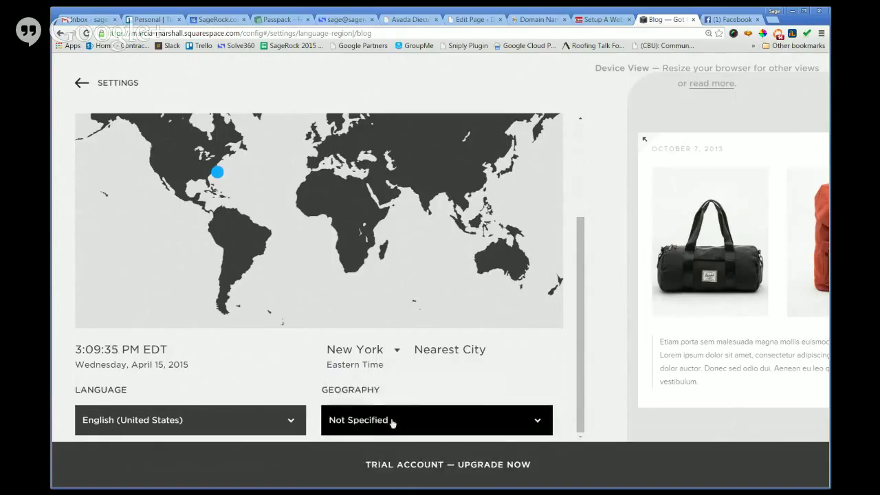
Set Geography to United States, Ohio, save, and return to the settings list.
{"action": "left_click", "coordinate": [393, 422]}
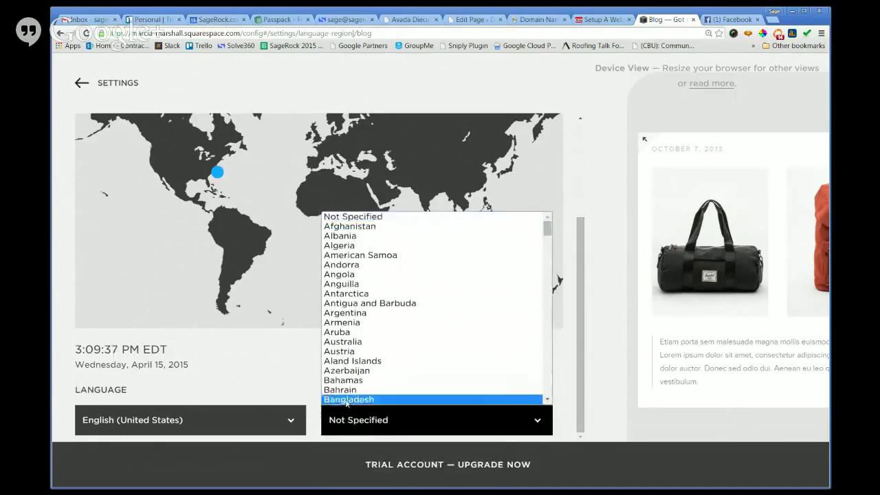
{"action": "left_click", "coordinate": [222, 388]}
{"action": "left_click", "coordinate": [396, 418]}
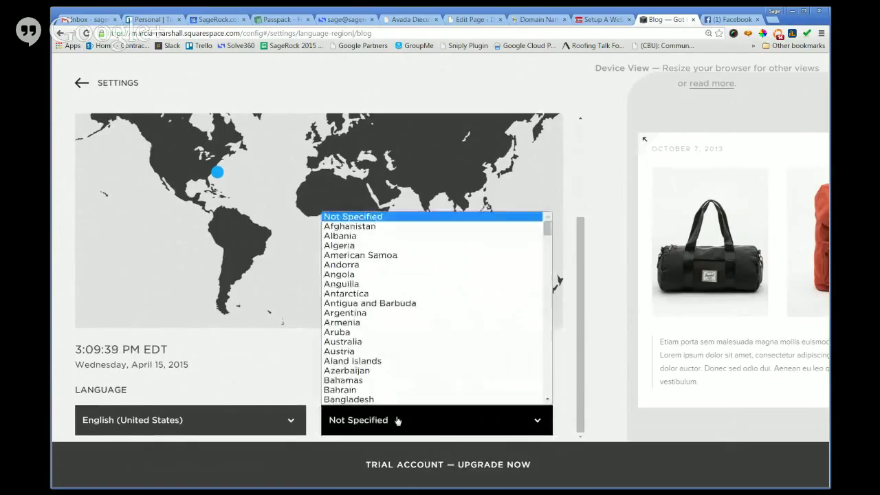
{"action": "scroll", "coordinate": [434, 350], "scroll_direction": "down", "scroll_amount": 20}
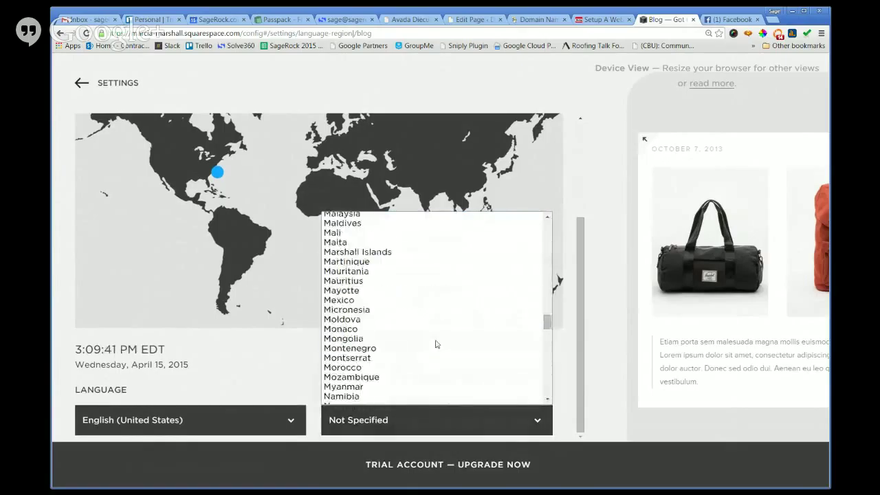
{"action": "scroll", "coordinate": [435, 348], "scroll_direction": "down", "scroll_amount": 13}
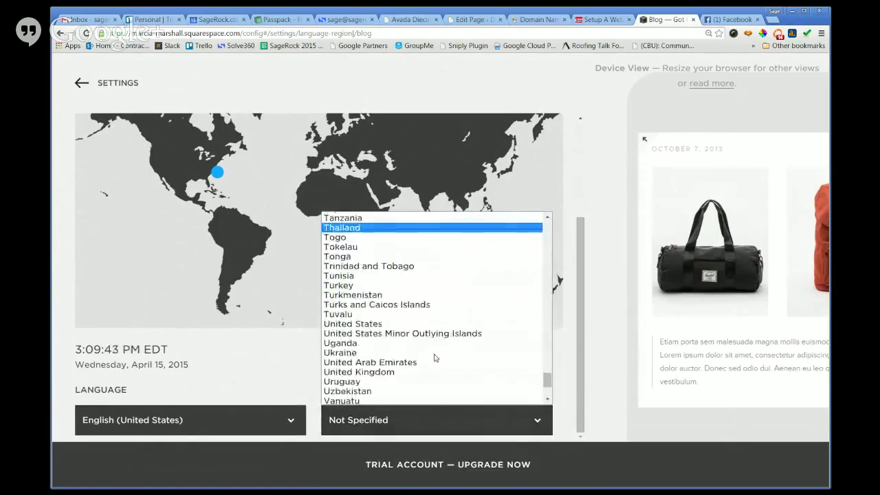
{"action": "left_click", "coordinate": [371, 324]}
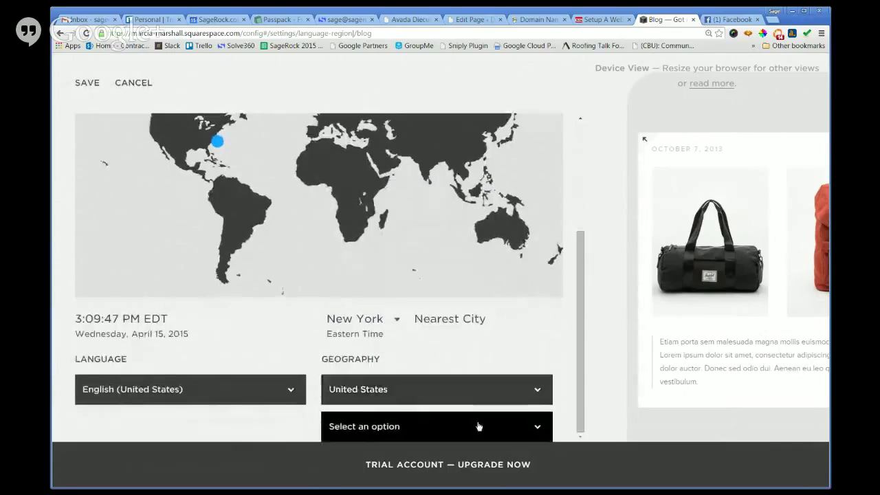
{"action": "left_click", "coordinate": [479, 427]}
{"action": "scroll", "coordinate": [406, 337], "scroll_direction": "down", "scroll_amount": 6}
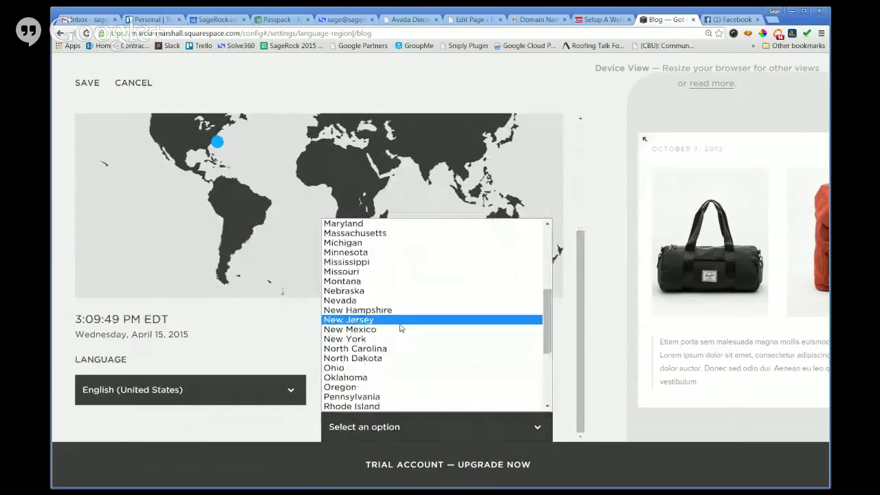
{"action": "left_click", "coordinate": [383, 369]}
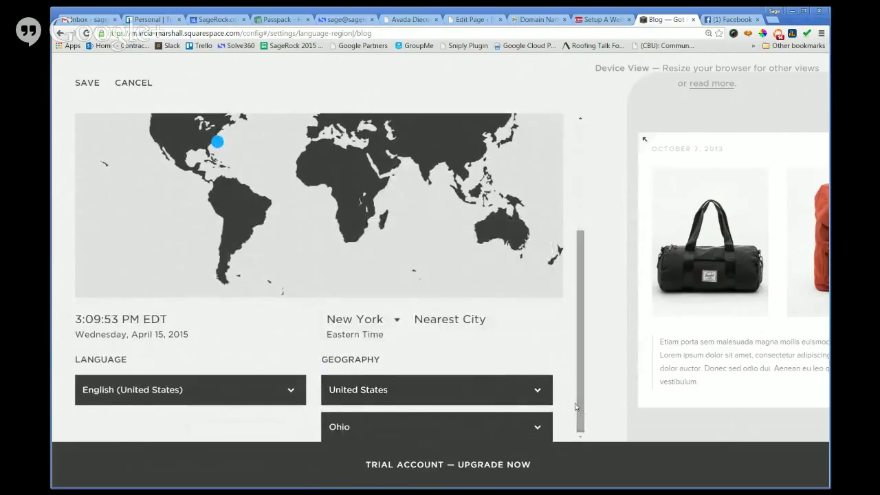
{"action": "scroll", "coordinate": [577, 407], "scroll_direction": "up", "scroll_amount": 2}
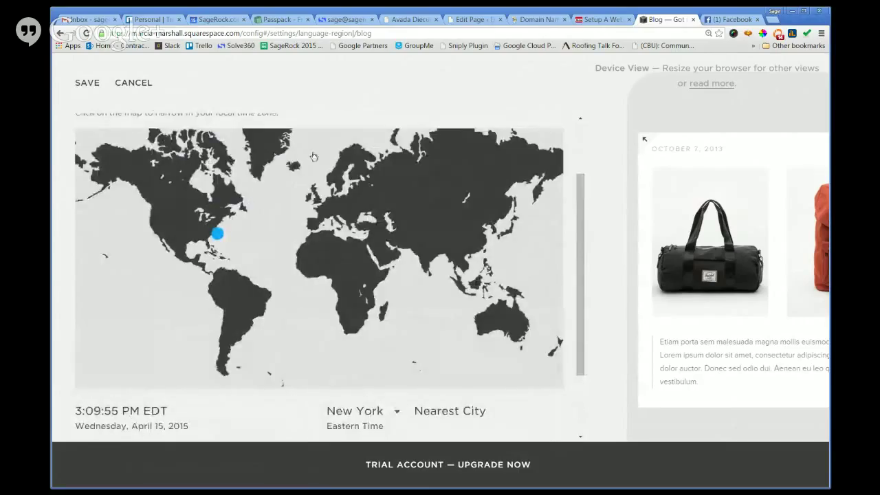
{"action": "left_click", "coordinate": [82, 86]}
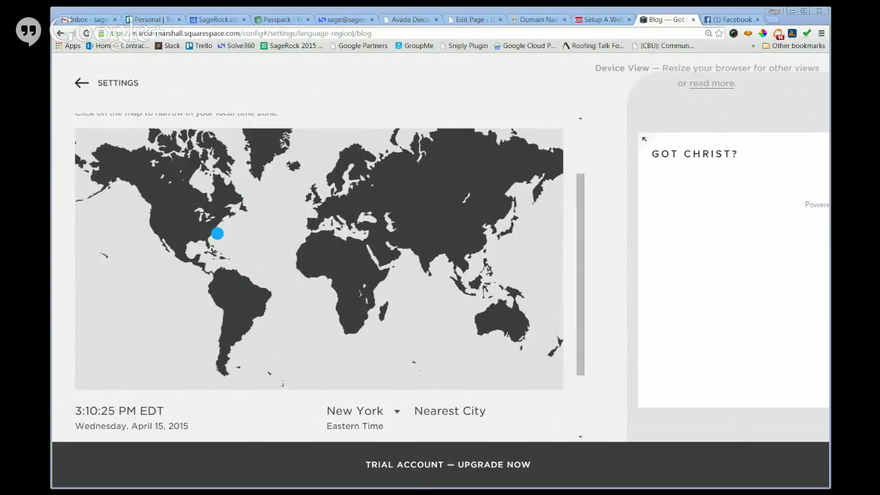
{"action": "left_click", "coordinate": [78, 83]}
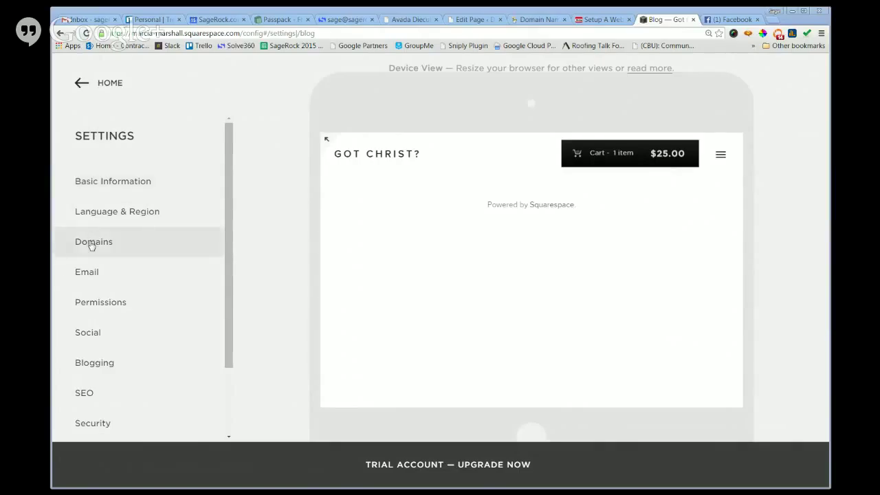
Reopen Basic Information and scroll to Site Type Ecommerce and the T-shirt site description.
{"action": "left_click", "coordinate": [81, 250]}
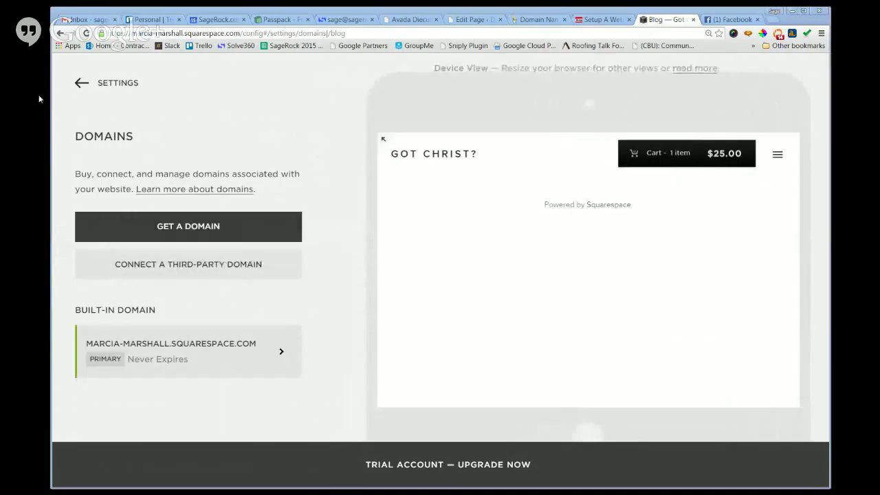
{"action": "left_click", "coordinate": [81, 83]}
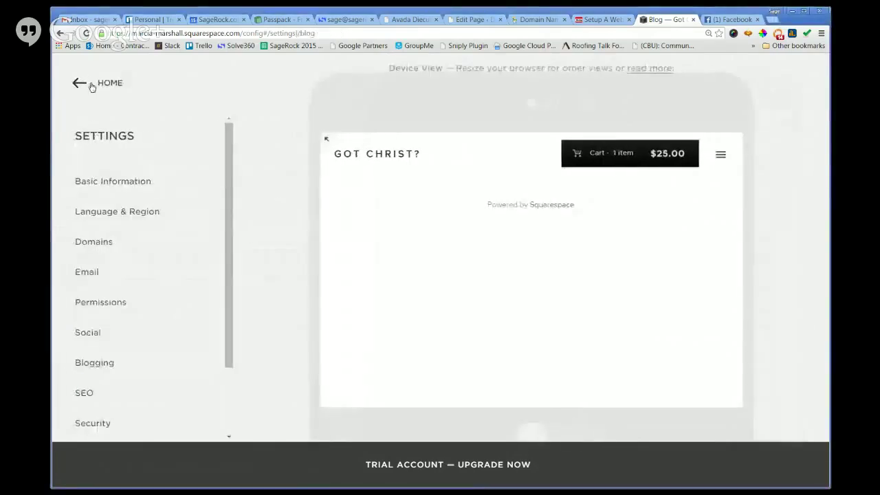
{"action": "left_click", "coordinate": [85, 86]}
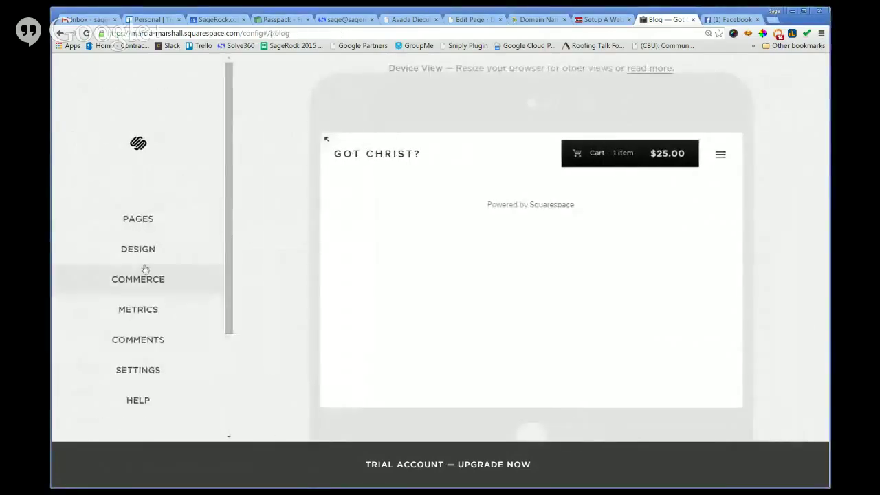
{"action": "left_click", "coordinate": [140, 370]}
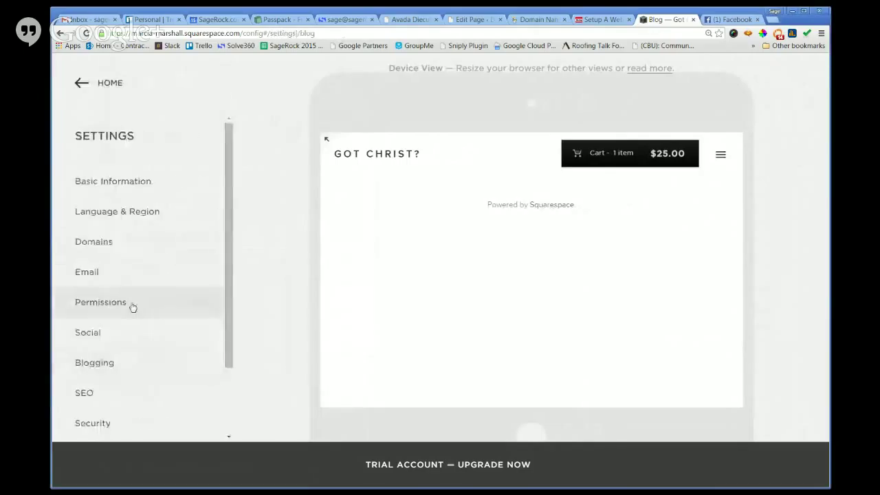
{"action": "left_click", "coordinate": [101, 186]}
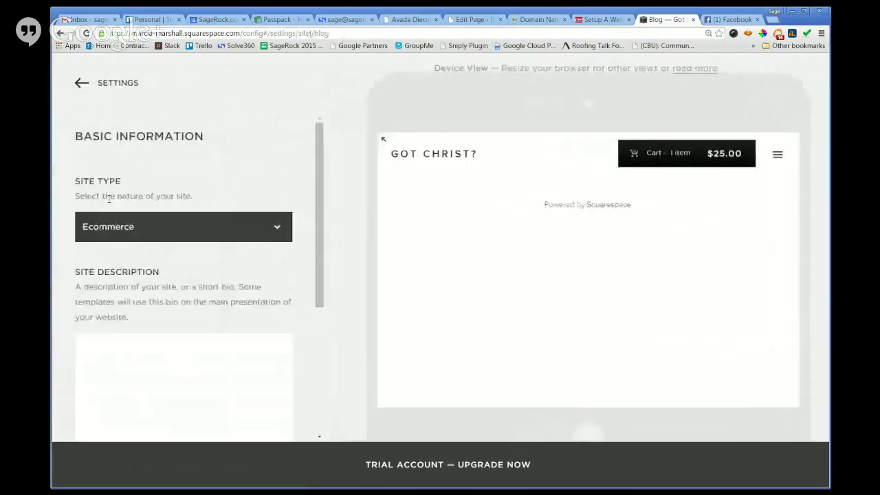
{"action": "scroll", "coordinate": [180, 306], "scroll_direction": "down", "scroll_amount": 4}
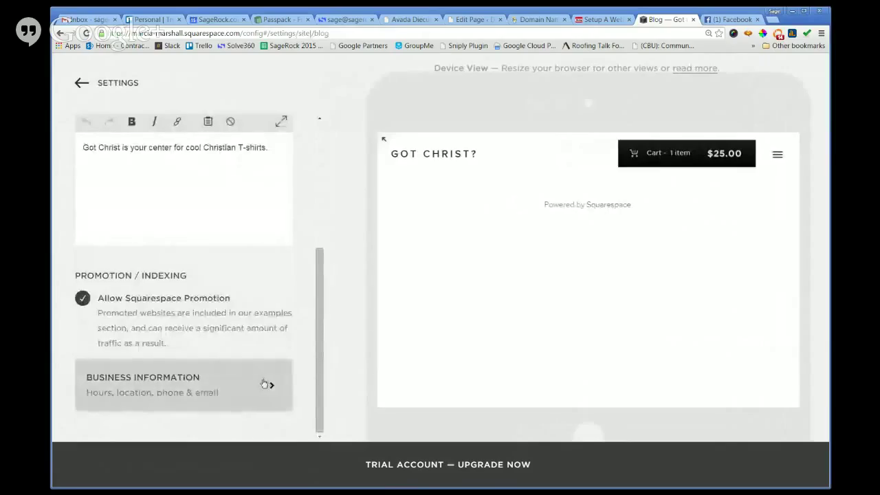
Paste the store's contact e-mail into Business Information and save it.
{"action": "left_click", "coordinate": [264, 384]}
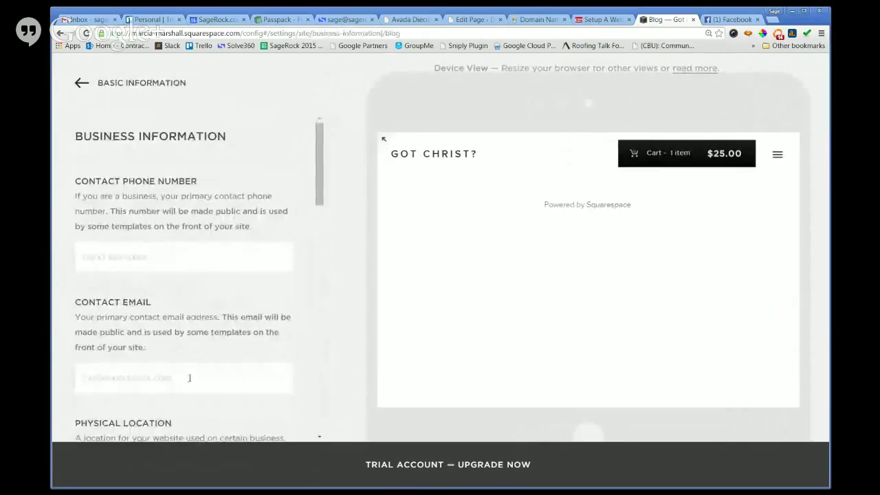
{"action": "key", "text": "ctrl+v"}
{"action": "scroll", "coordinate": [309, 309], "scroll_direction": "down", "scroll_amount": 2}
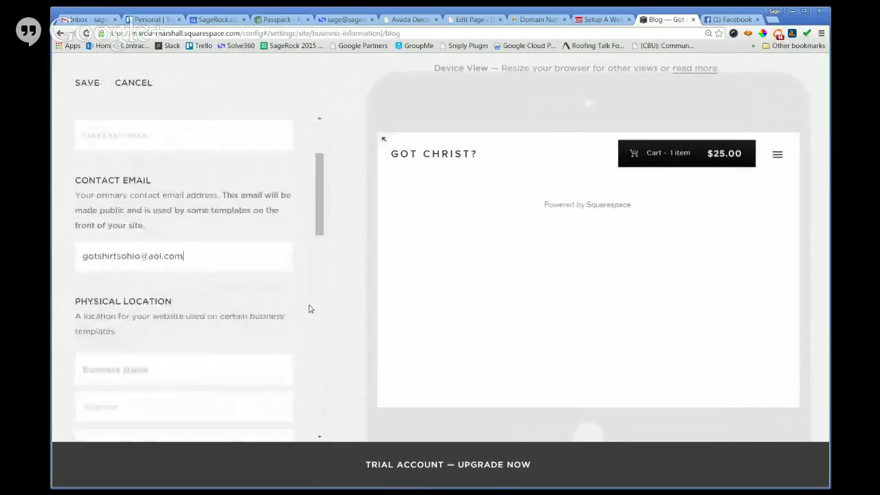
{"action": "scroll", "coordinate": [312, 308], "scroll_direction": "down", "scroll_amount": 1}
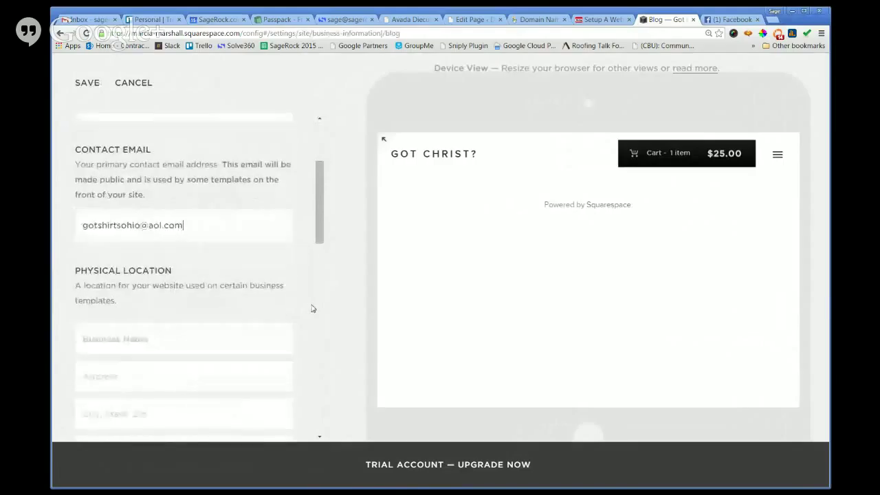
{"action": "left_click", "coordinate": [87, 83]}
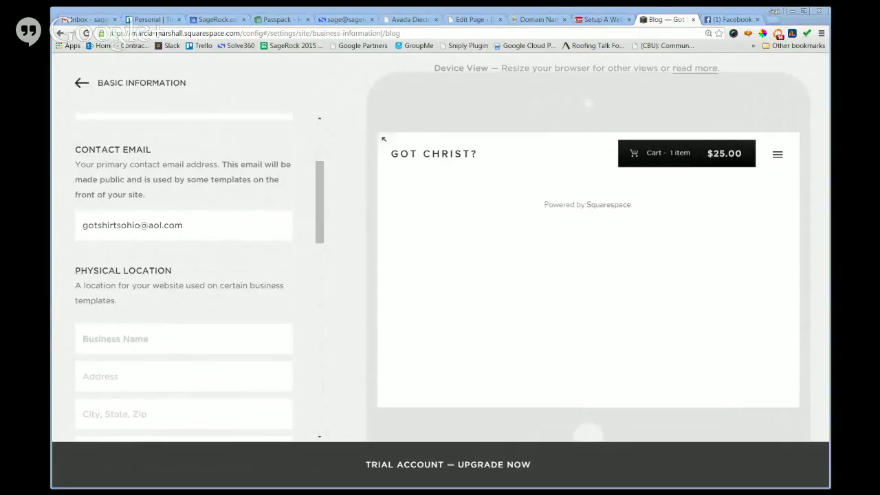
Add the contact phone number without the stray '=' and country code, save, and return to Settings.
{"action": "scroll", "coordinate": [223, 338], "scroll_direction": "up", "scroll_amount": 5}
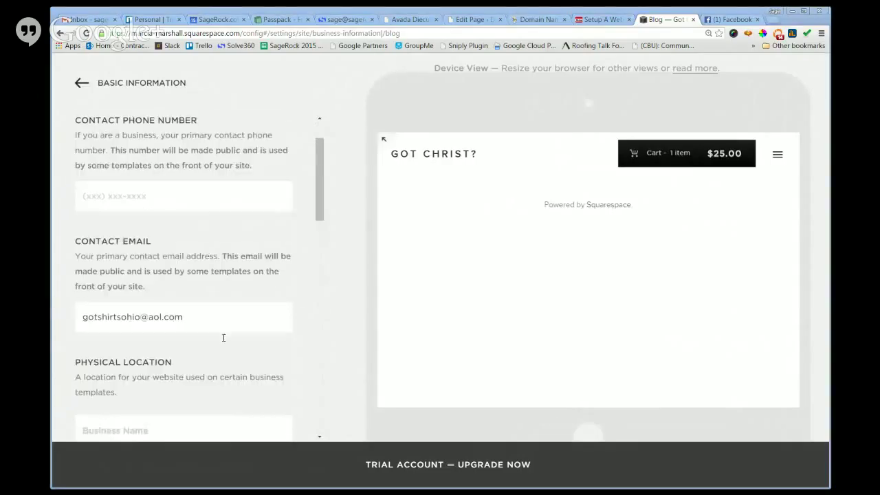
{"action": "left_click", "coordinate": [173, 256]}
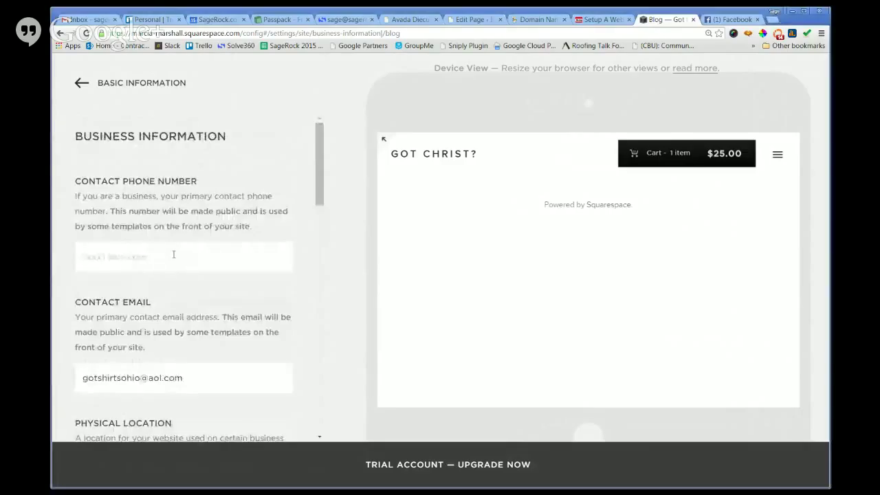
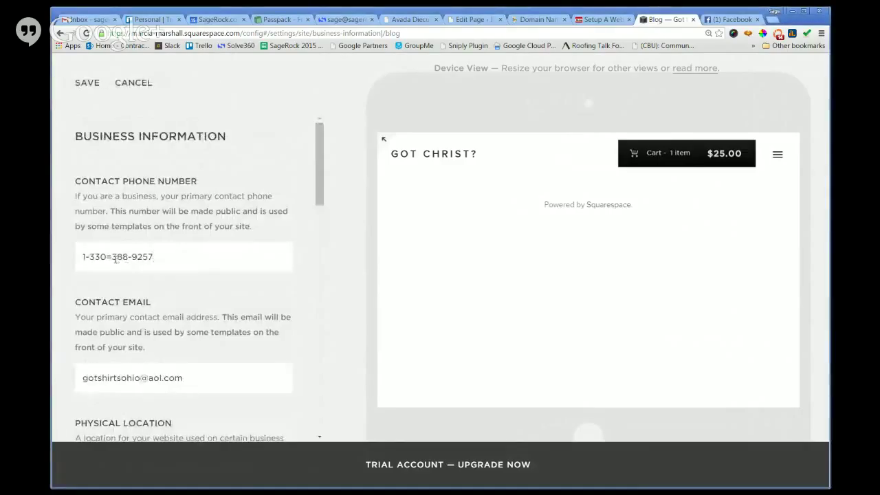
{"action": "left_click", "coordinate": [113, 257]}
{"action": "key", "text": "BackSpace"}
{"action": "type", "text": "-"}
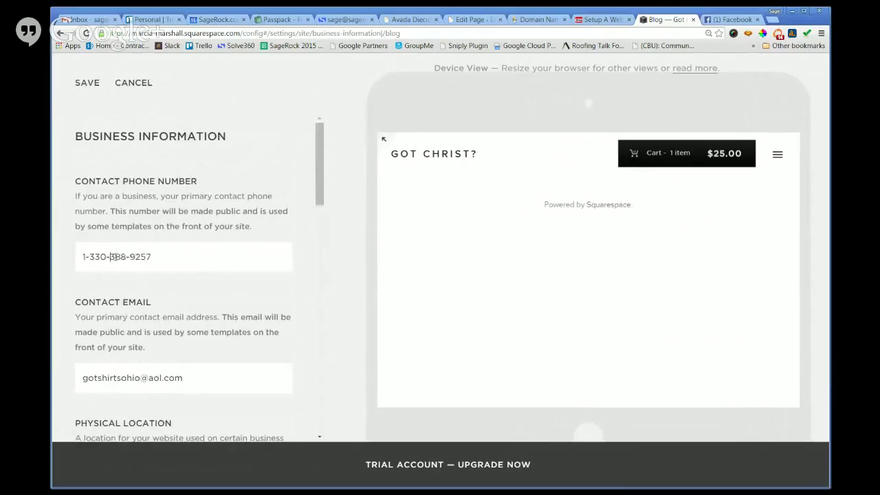
{"action": "left_click_drag", "start_coordinate": [90, 258], "coordinate": [62, 254]}
{"action": "key", "text": "BackSpace"}
{"action": "left_click_drag", "start_coordinate": [317, 195], "coordinate": [330, 172]}
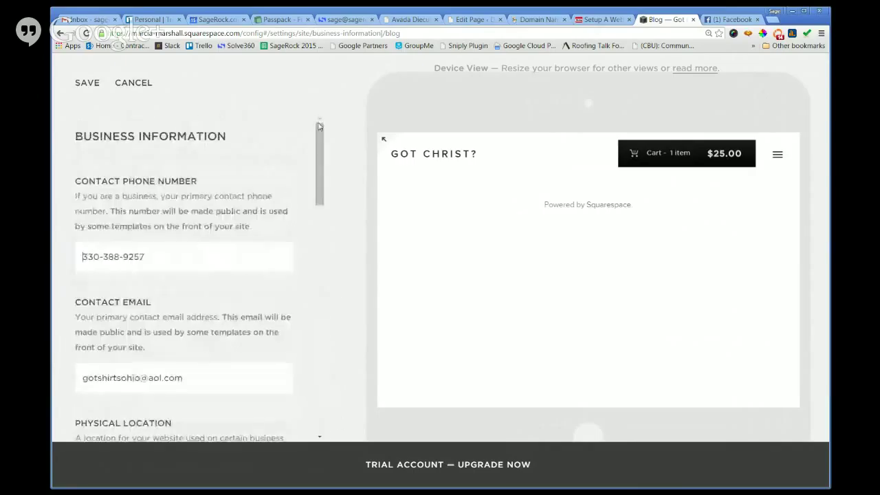
{"action": "left_click", "coordinate": [99, 85]}
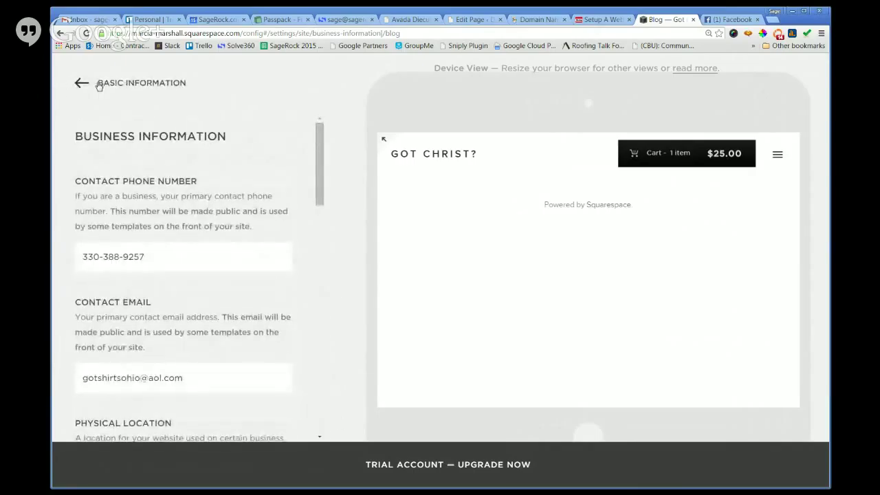
{"action": "left_click", "coordinate": [79, 83]}
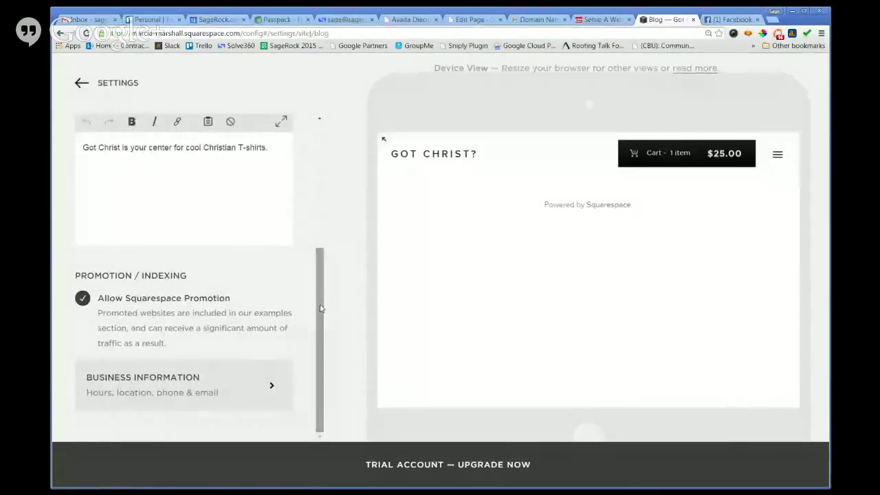
{"action": "left_click", "coordinate": [77, 83]}
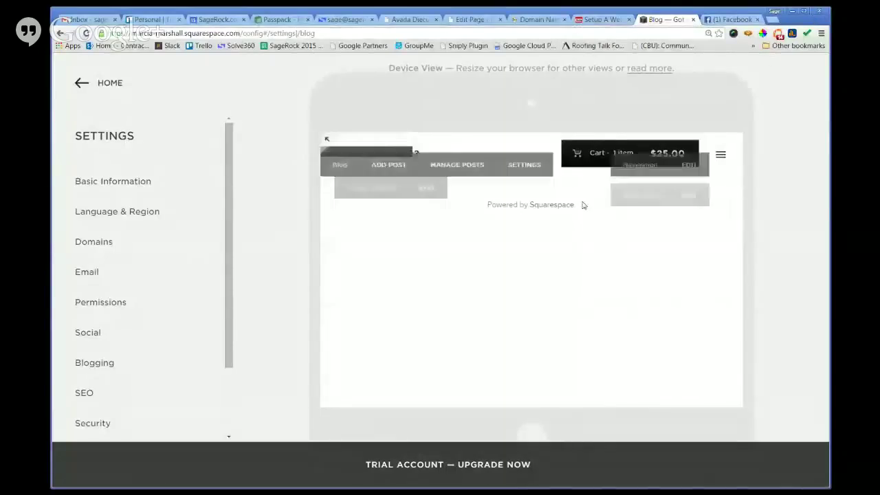
Cancel the Get a Domain purchase and start connecting a third-party domain instead.
{"action": "left_click", "coordinate": [118, 248]}
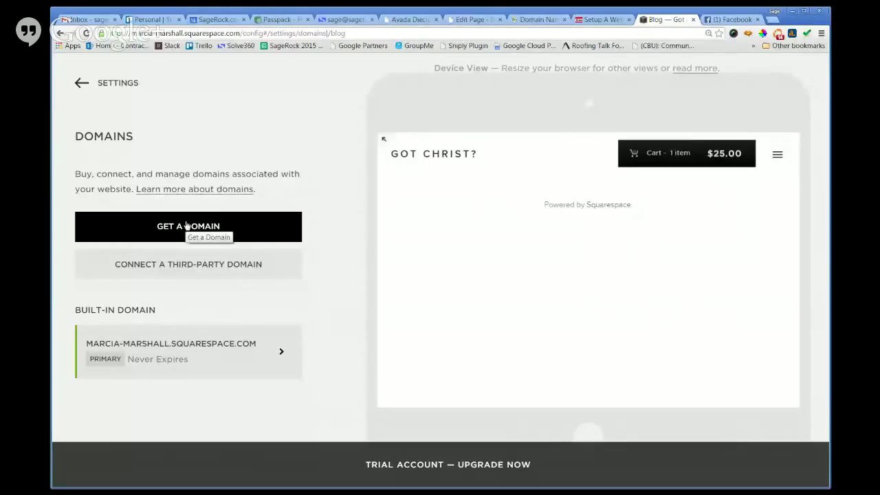
{"action": "left_click", "coordinate": [185, 226]}
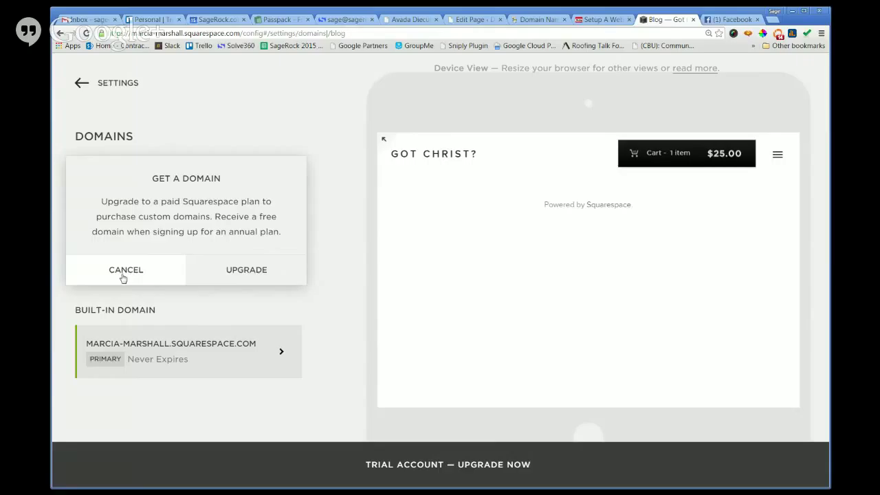
{"action": "left_click", "coordinate": [123, 277]}
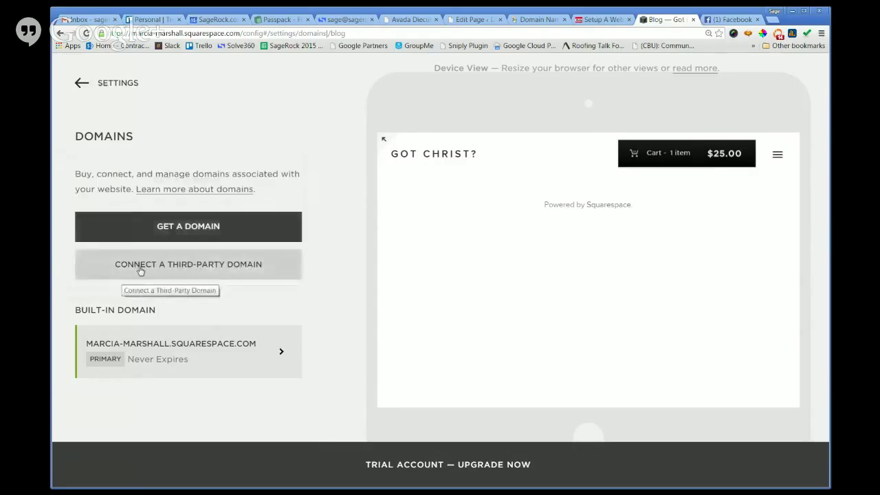
{"action": "left_click", "coordinate": [140, 268]}
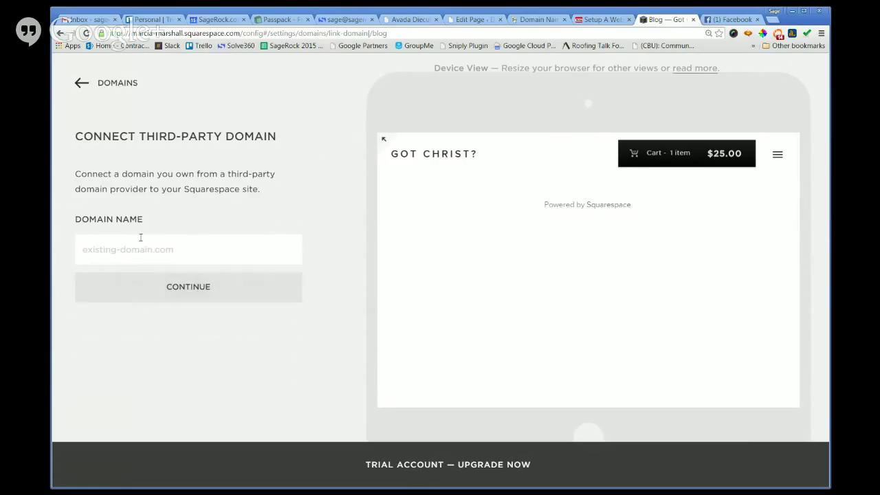
{"action": "left_click", "coordinate": [145, 249]}
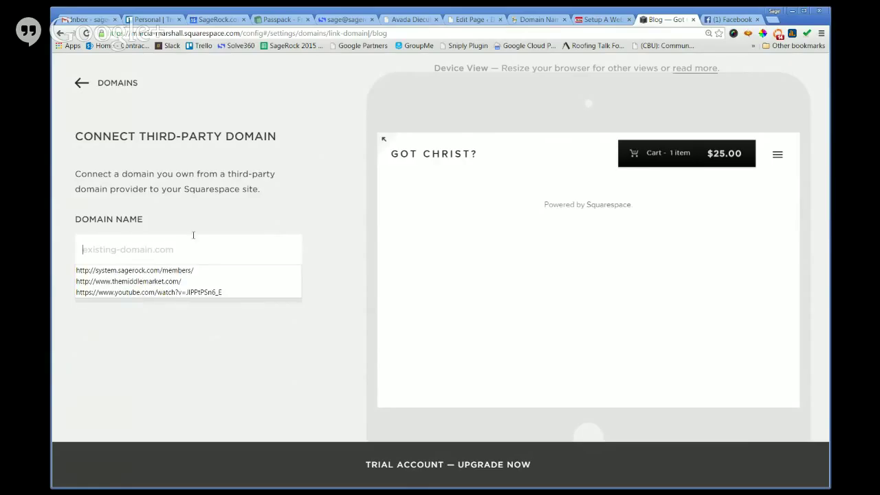
Open GoDaddy's sign-in form and paste in the user ID from the Passpack entry.
{"action": "left_click", "coordinate": [536, 20]}
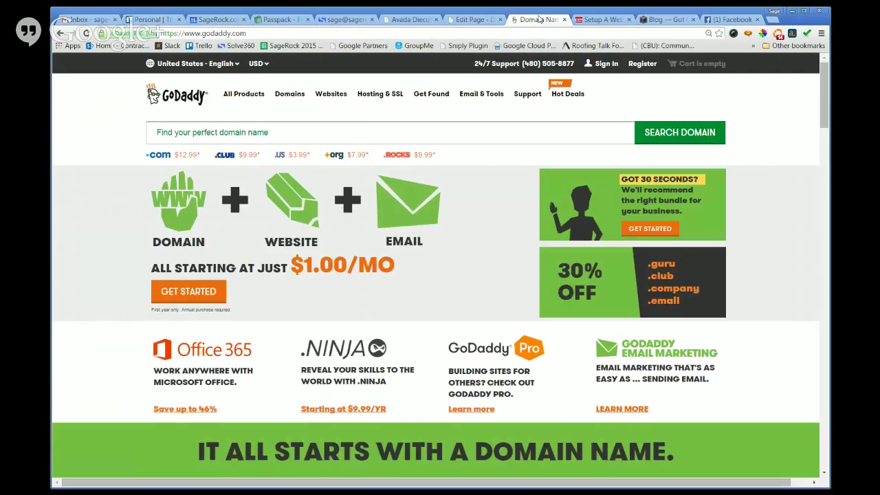
{"action": "left_click", "coordinate": [602, 64]}
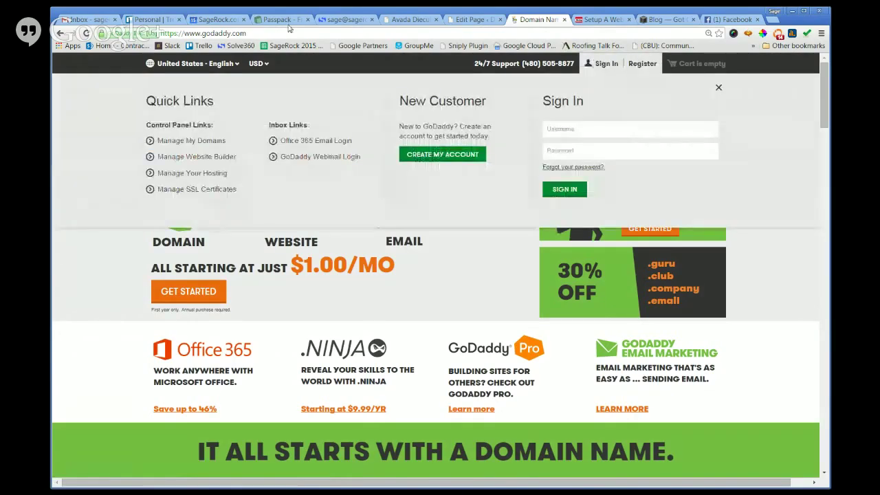
{"action": "left_click", "coordinate": [281, 19]}
{"action": "left_click", "coordinate": [328, 226]}
{"action": "key", "text": "ctrl+c"}
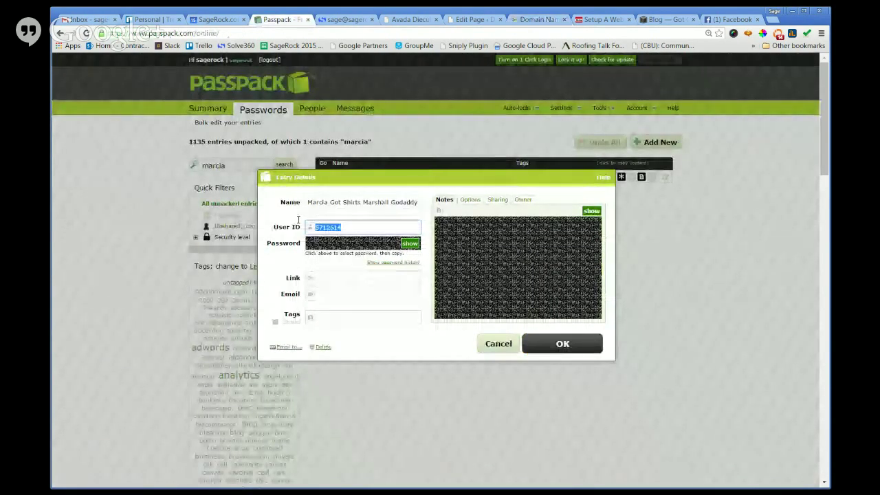
{"action": "left_click", "coordinate": [544, 21]}
{"action": "left_click", "coordinate": [570, 129]}
{"action": "key", "text": "ctrl+v"}
Copy the password from Passpack into GoDaddy's password field and sign in.
{"action": "left_click", "coordinate": [281, 20]}
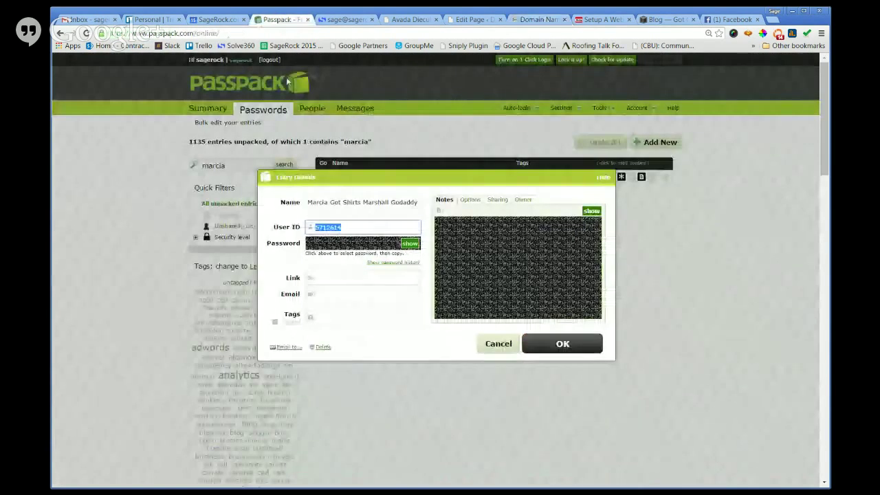
{"action": "left_click", "coordinate": [343, 244]}
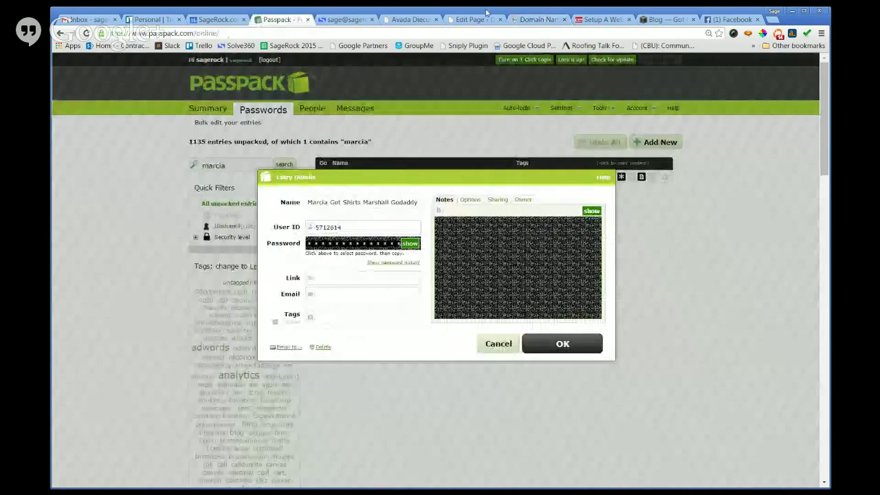
{"action": "left_click", "coordinate": [536, 20]}
{"action": "left_click", "coordinate": [589, 149]}
{"action": "key", "text": "ctrl+v"}
{"action": "left_click", "coordinate": [557, 194]}
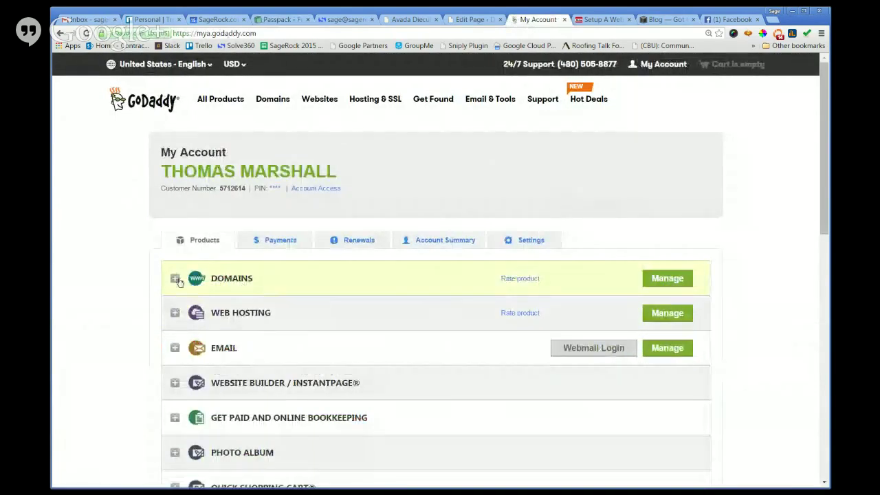
Expand GoDaddy's Domains list and select the gotchrist.com domain name for copying.
{"action": "left_click", "coordinate": [175, 278]}
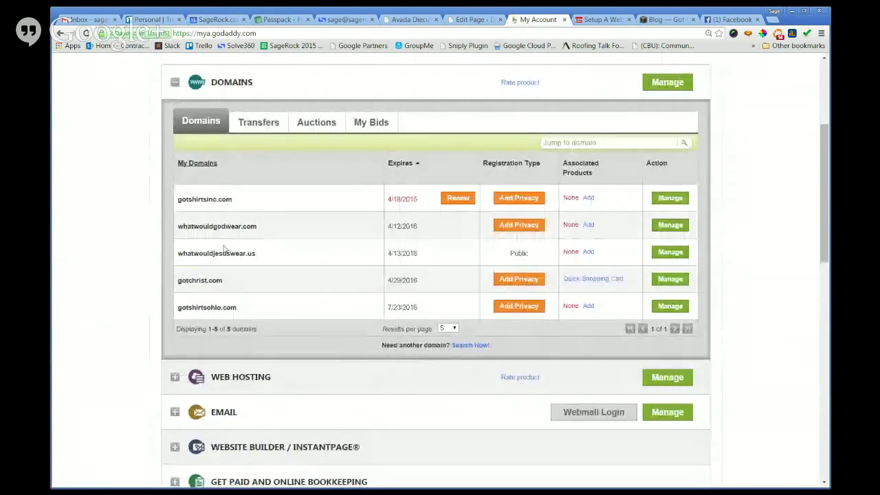
{"action": "scroll", "coordinate": [267, 244], "scroll_direction": "down", "scroll_amount": 1}
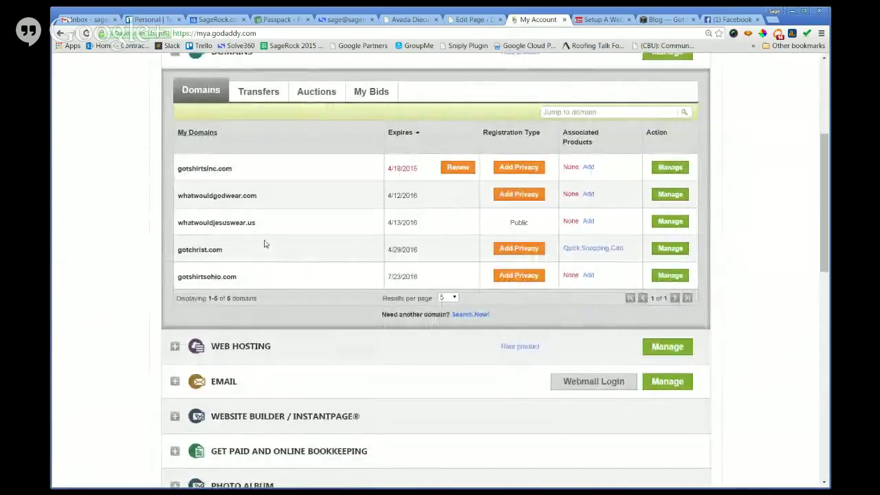
{"action": "left_click_drag", "start_coordinate": [222, 253], "coordinate": [177, 260]}
{"action": "key", "text": "ctrl+c"}
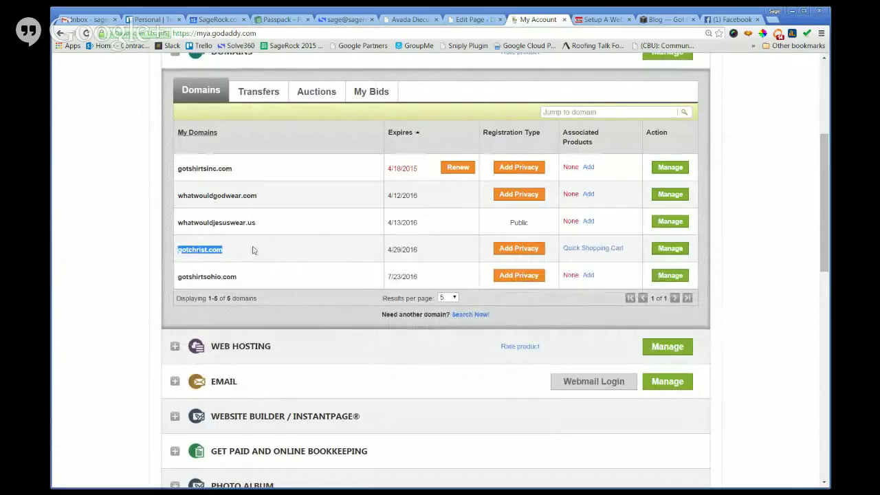
Close the Avada theme options and Meetup tabs, then focus Squarespace's domain name field.
{"action": "left_click", "coordinate": [467, 20]}
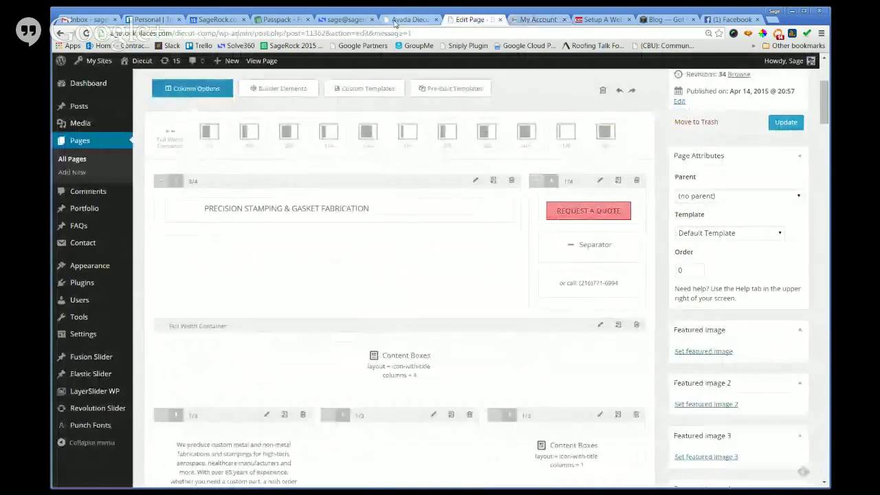
{"action": "left_click", "coordinate": [411, 19]}
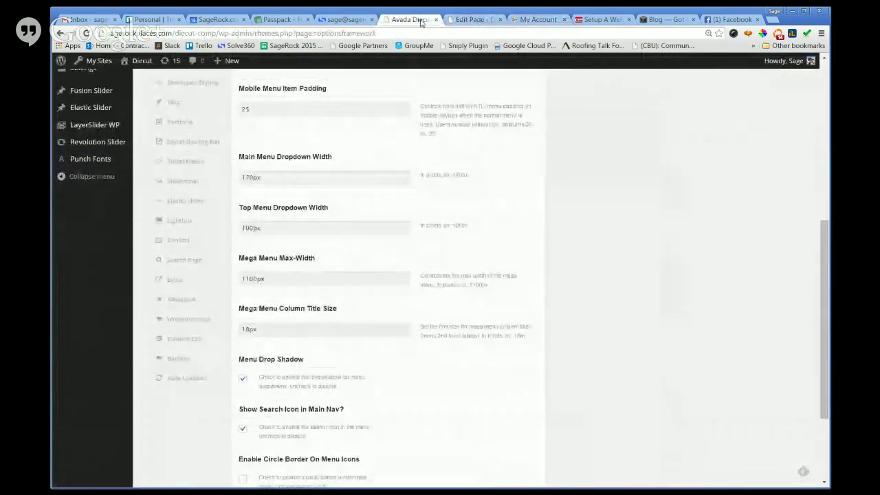
{"action": "left_click", "coordinate": [436, 20]}
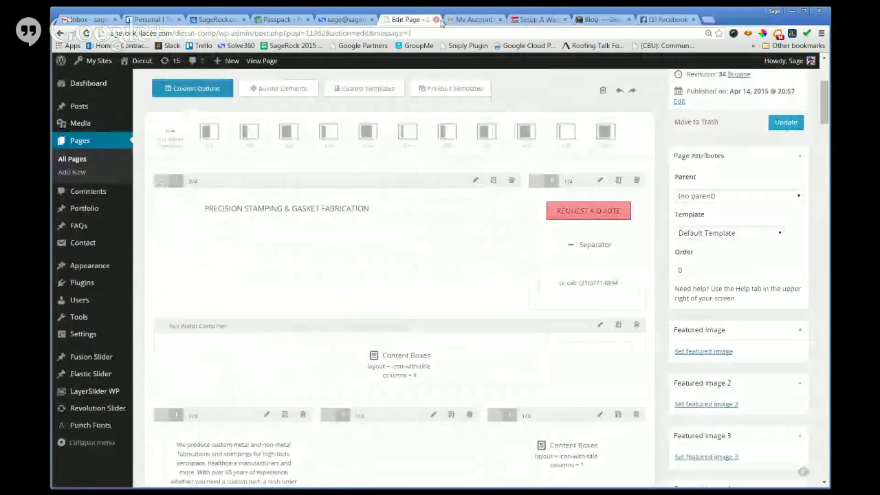
{"action": "left_click", "coordinate": [531, 19]}
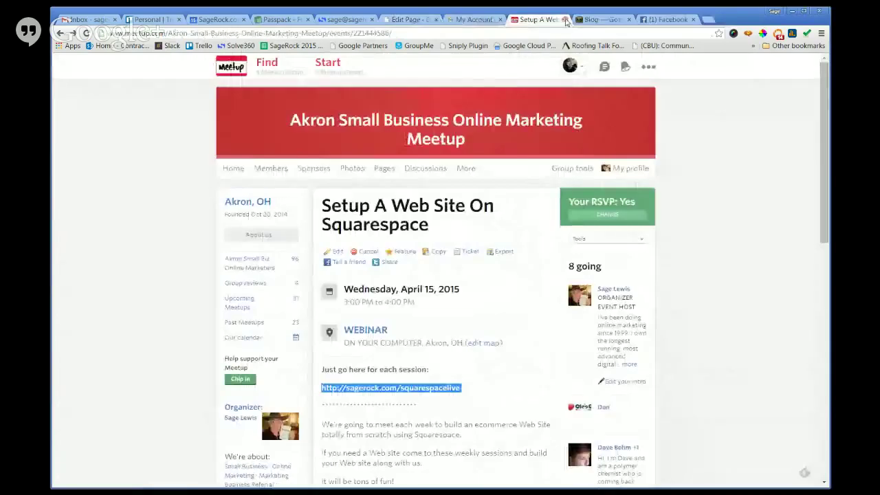
{"action": "middle_click", "coordinate": [531, 21]}
{"action": "left_click", "coordinate": [216, 253]}
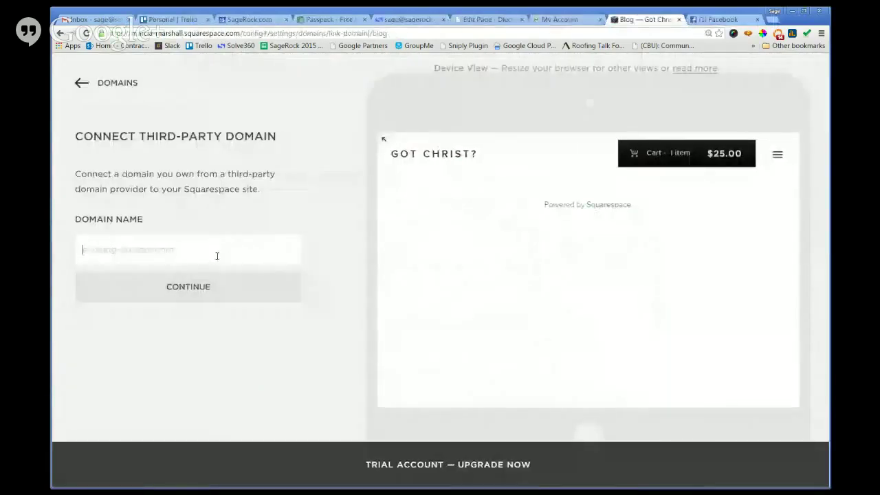
Enter gotchrist.com as the domain, pick Go Daddy as provider, and start connecting.
{"action": "key", "text": "ctrl+v"}
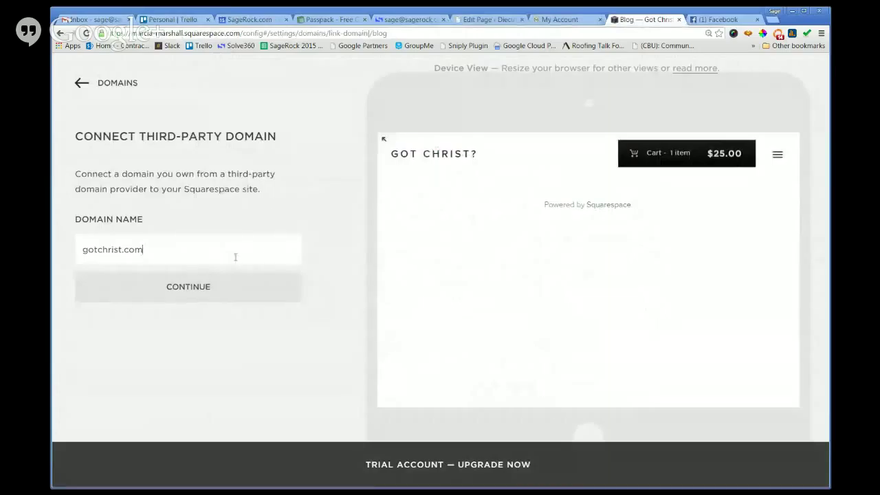
{"action": "left_click", "coordinate": [179, 295]}
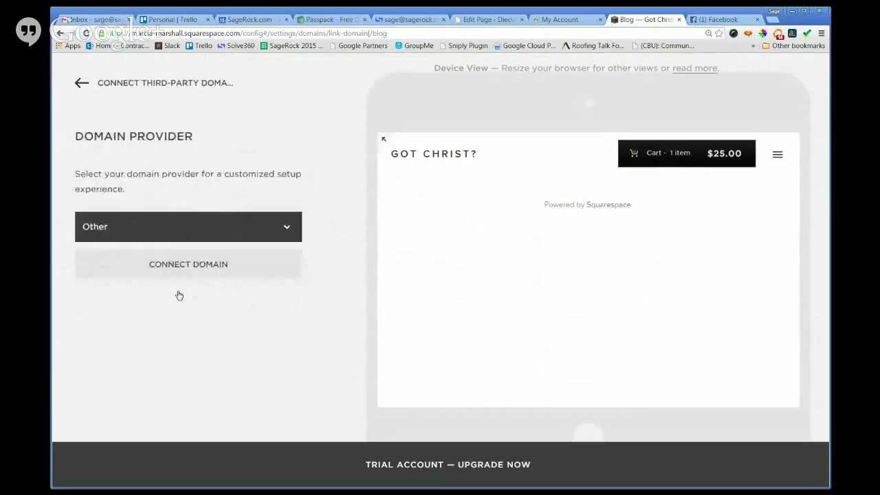
{"action": "left_click", "coordinate": [162, 235]}
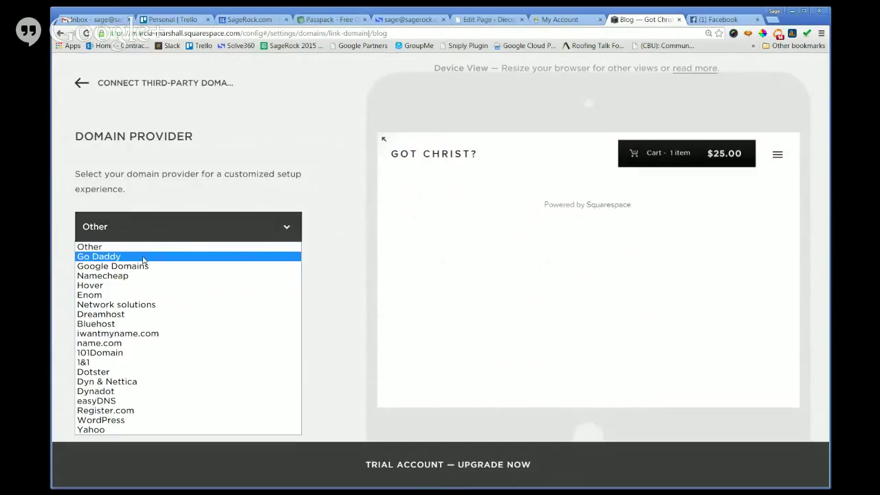
{"action": "left_click", "coordinate": [143, 259]}
{"action": "left_click", "coordinate": [145, 264]}
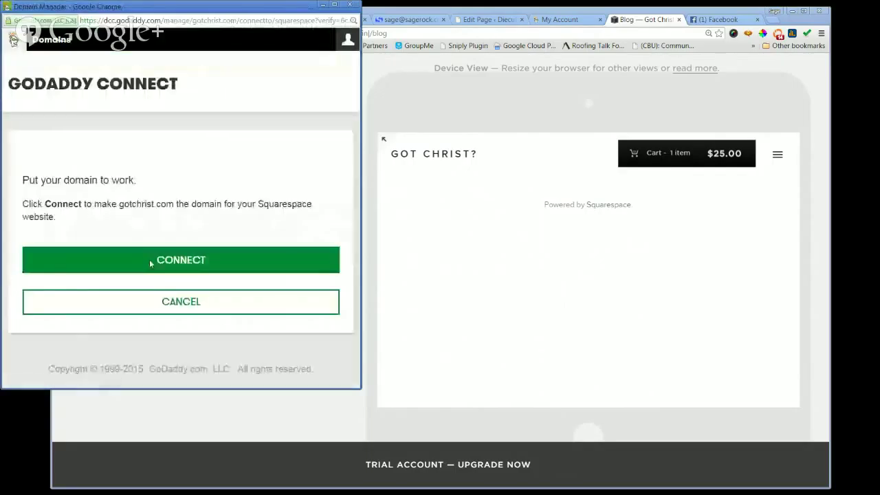
Approve the GoDaddy connection twice, dismissing the error and failed-link message each time.
{"action": "scroll", "coordinate": [173, 283], "scroll_direction": "down", "scroll_amount": 1}
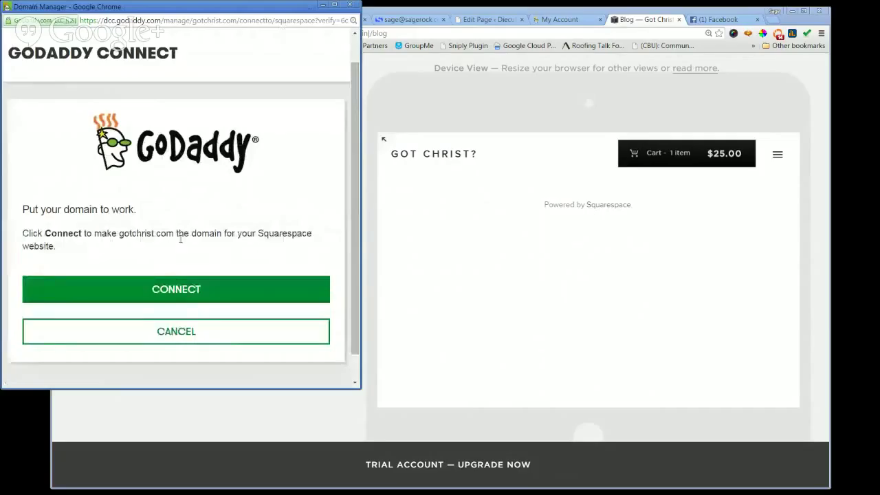
{"action": "left_click", "coordinate": [206, 300]}
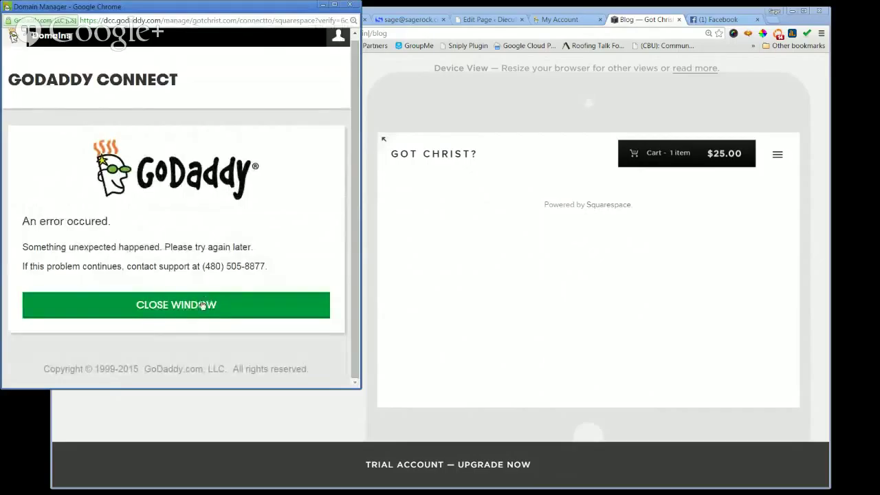
{"action": "left_click", "coordinate": [207, 303]}
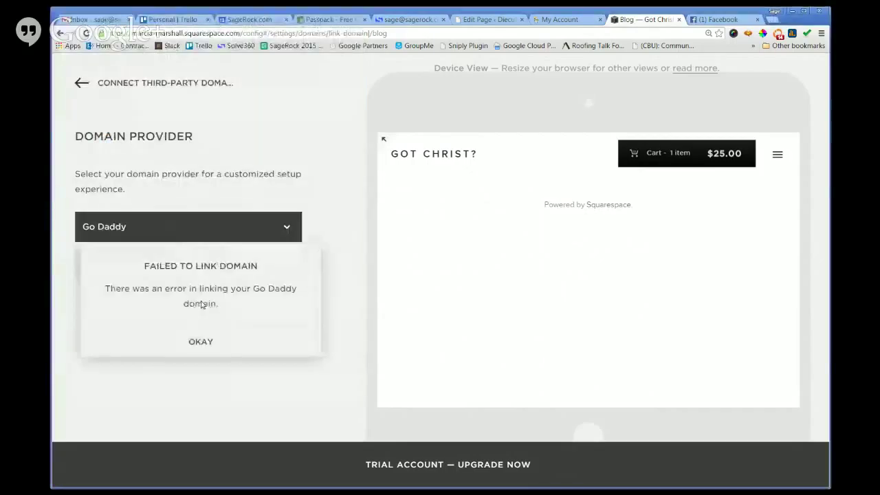
{"action": "left_click", "coordinate": [200, 341]}
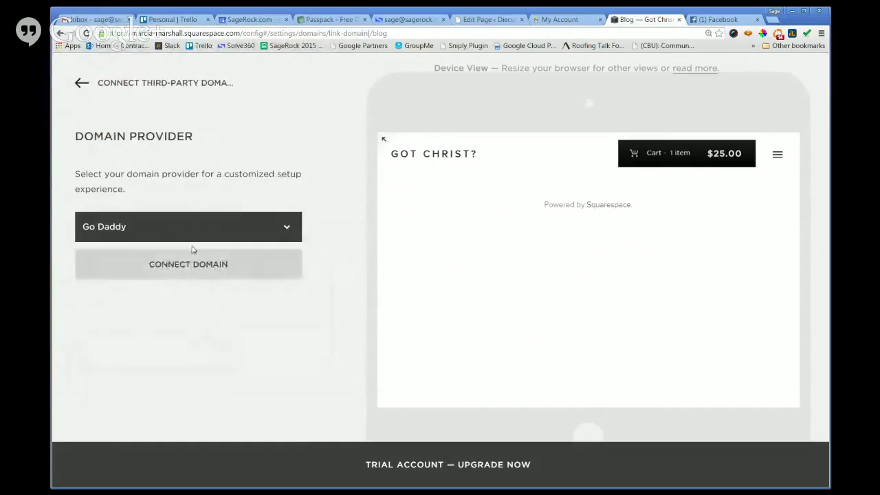
{"action": "left_click", "coordinate": [156, 272]}
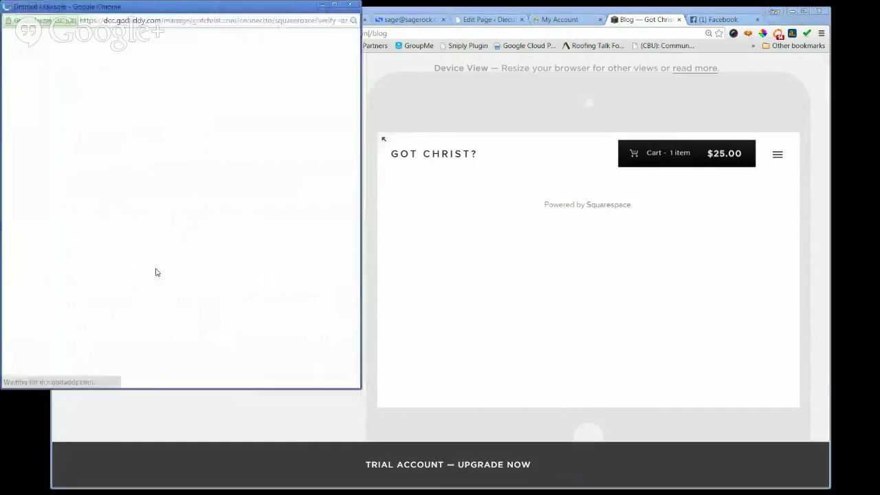
{"action": "left_click", "coordinate": [176, 322]}
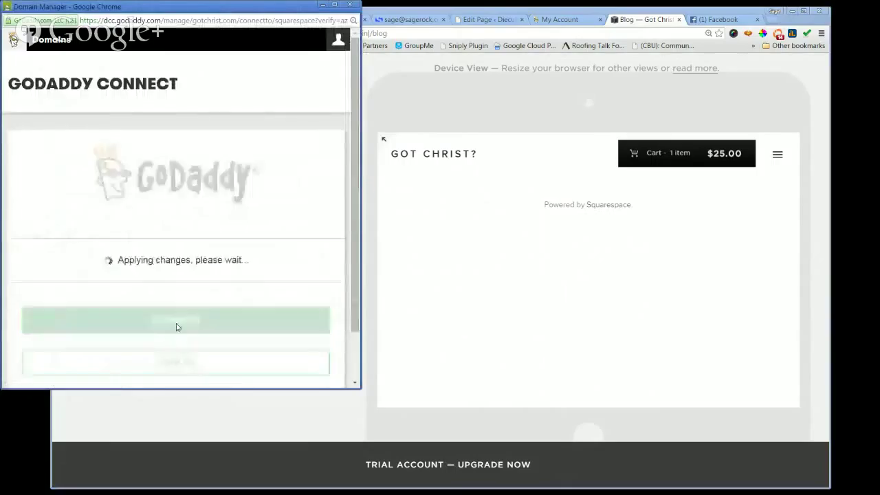
{"action": "left_click", "coordinate": [177, 318]}
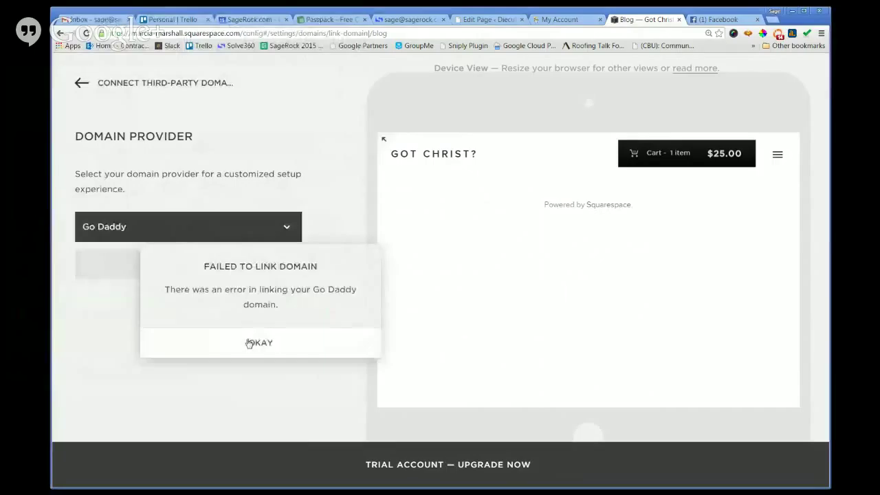
{"action": "left_click", "coordinate": [253, 342]}
Change the provider to Other and connect gotchrist.com using manual DNS.
{"action": "left_click", "coordinate": [233, 235]}
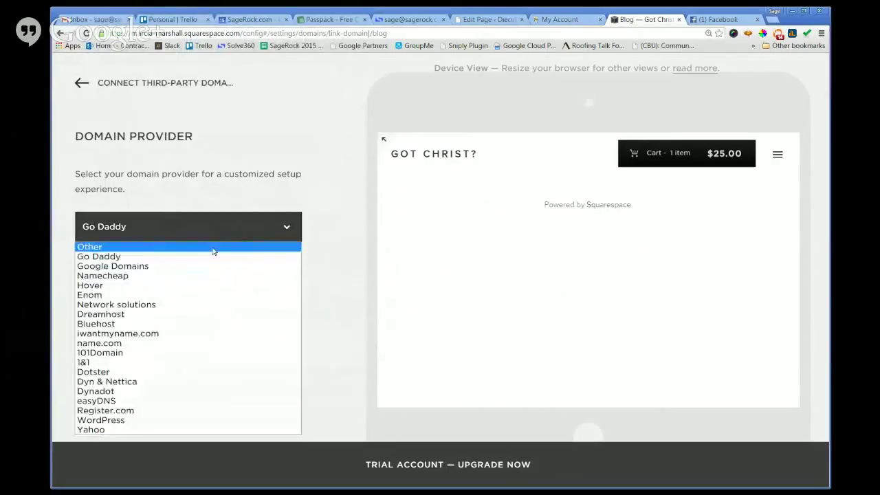
{"action": "left_click", "coordinate": [216, 248]}
{"action": "left_click", "coordinate": [210, 262]}
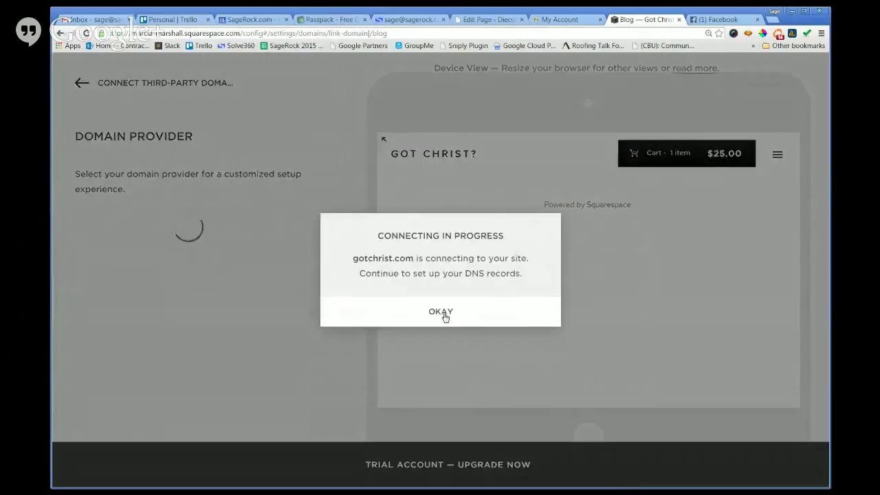
Open gotchrist.com's DNS settings table and select the verify CNAME's host value.
{"action": "left_click", "coordinate": [441, 312]}
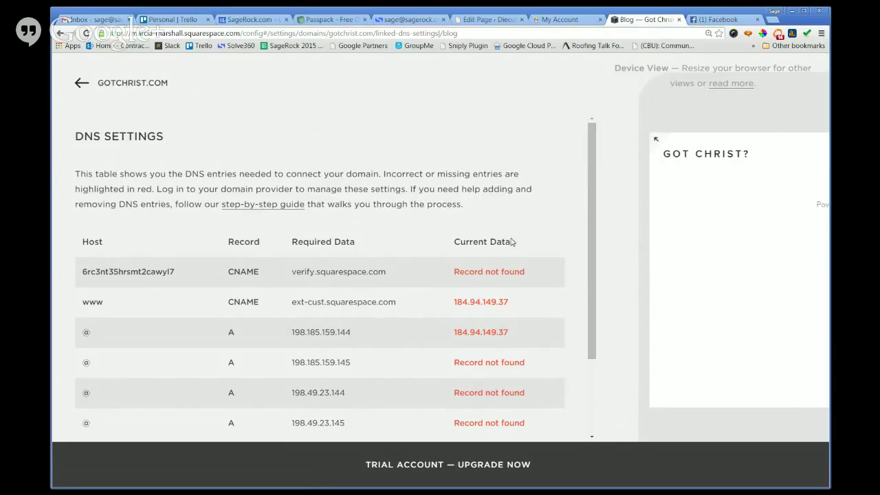
{"action": "scroll", "coordinate": [510, 241], "scroll_direction": "down", "scroll_amount": 1}
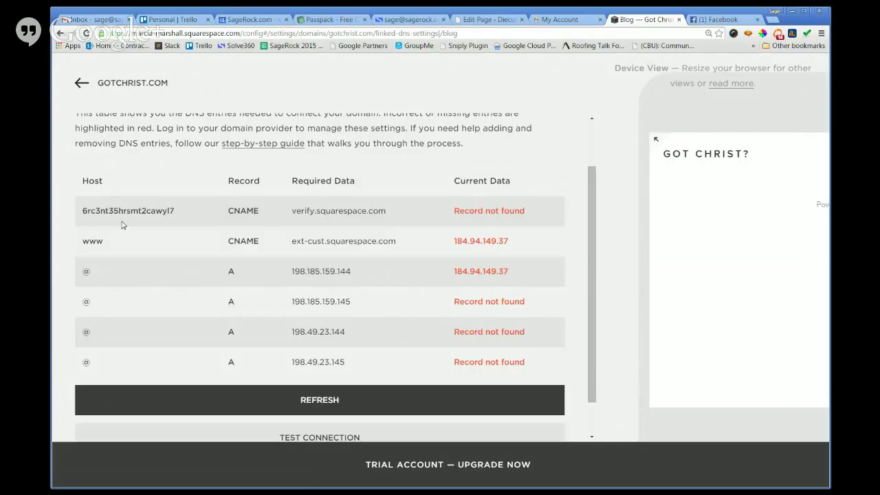
{"action": "scroll", "coordinate": [120, 291], "scroll_direction": "down", "scroll_amount": 1}
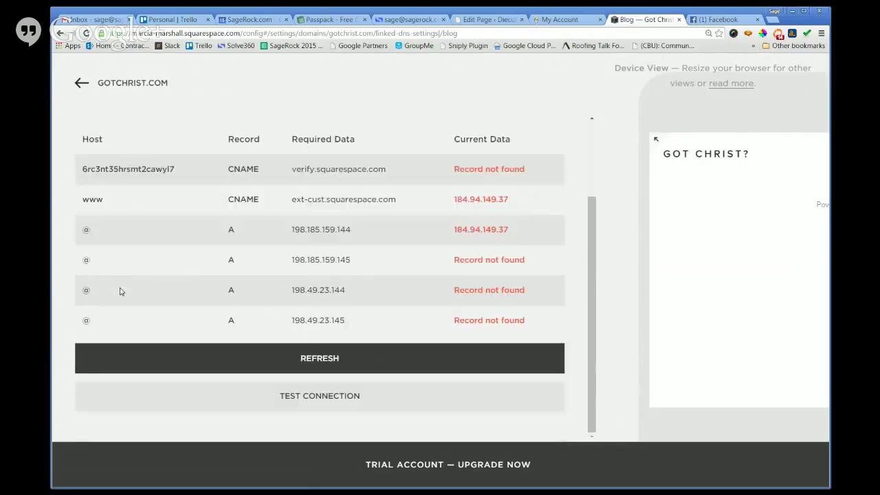
{"action": "scroll", "coordinate": [120, 291], "scroll_direction": "up", "scroll_amount": 2}
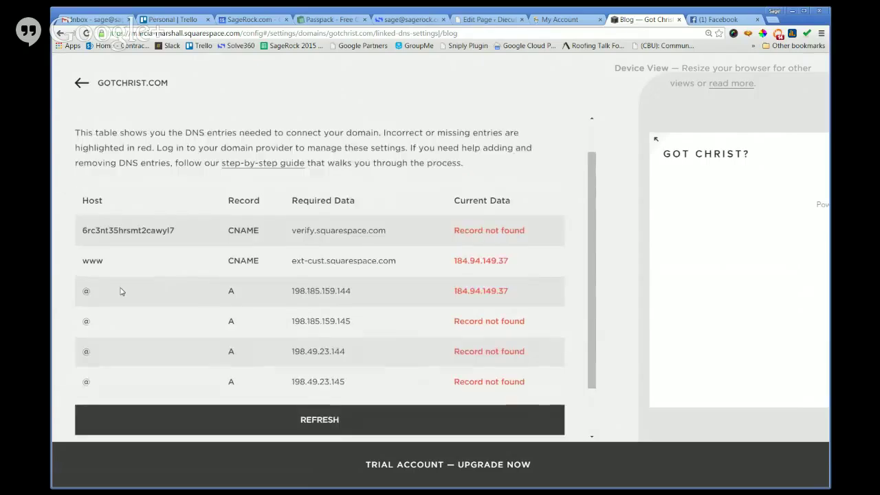
{"action": "scroll", "coordinate": [119, 291], "scroll_direction": "down", "scroll_amount": 1}
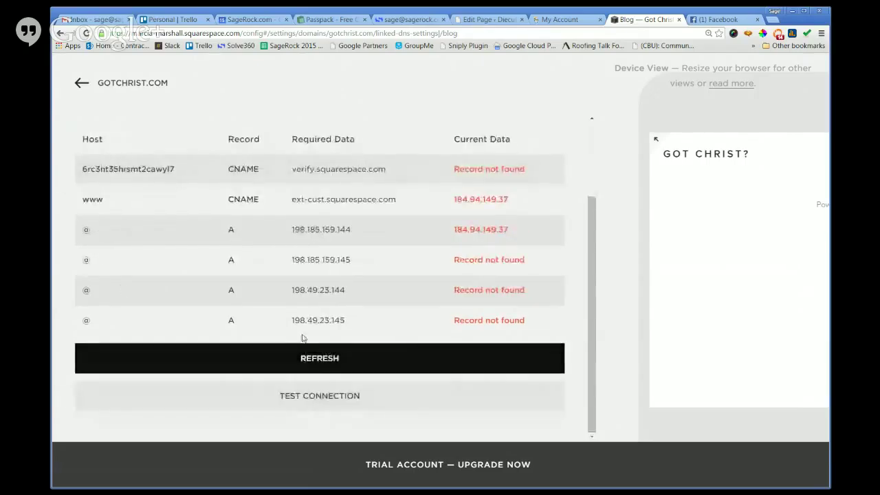
{"action": "scroll", "coordinate": [295, 323], "scroll_direction": "up", "scroll_amount": 1}
{"action": "left_click_drag", "start_coordinate": [188, 200], "coordinate": [71, 201]}
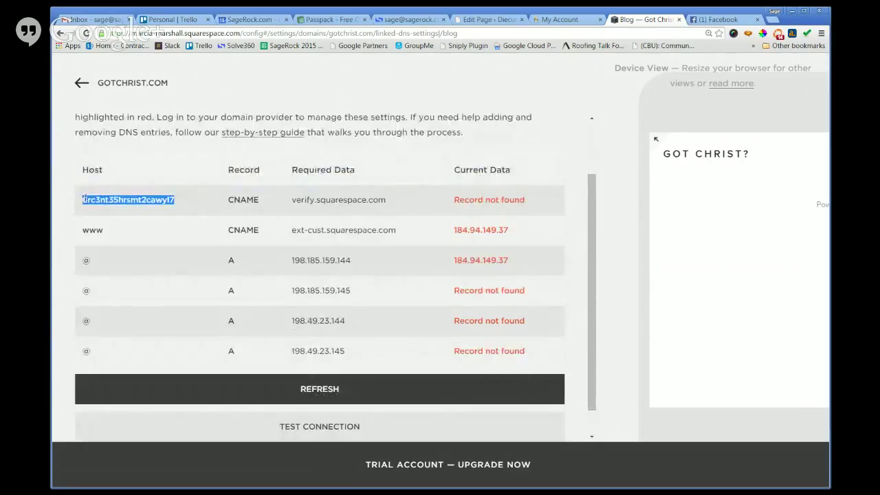
Open gotchrist.com's management page in GoDaddy and try viewing its DNS zone file.
{"action": "left_click", "coordinate": [560, 19]}
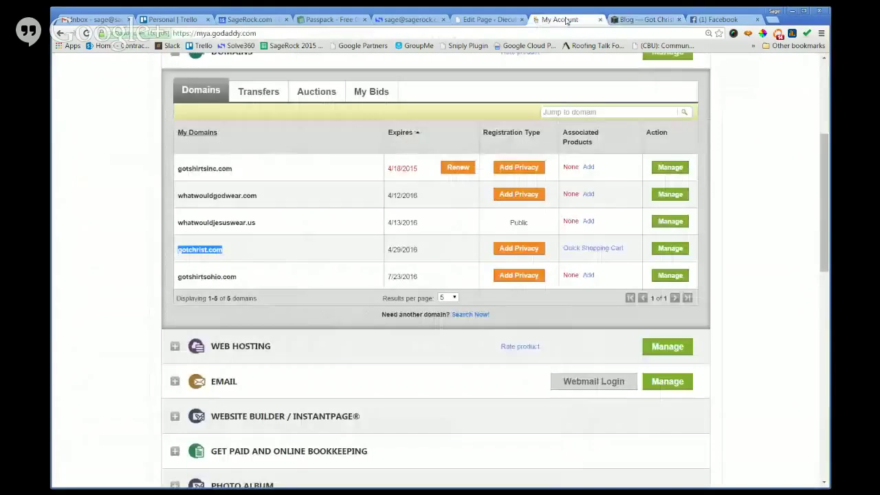
{"action": "left_click", "coordinate": [670, 249]}
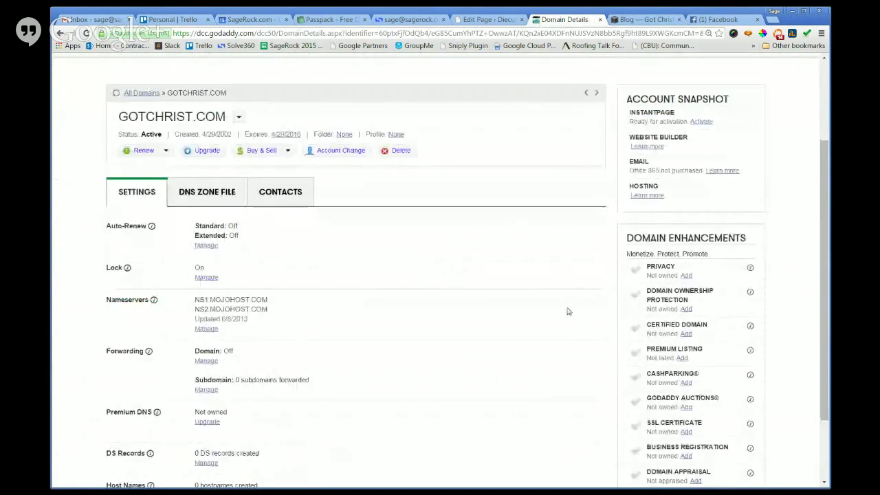
{"action": "scroll", "coordinate": [568, 311], "scroll_direction": "down", "scroll_amount": 2}
{"action": "scroll", "coordinate": [568, 311], "scroll_direction": "down", "scroll_amount": 1}
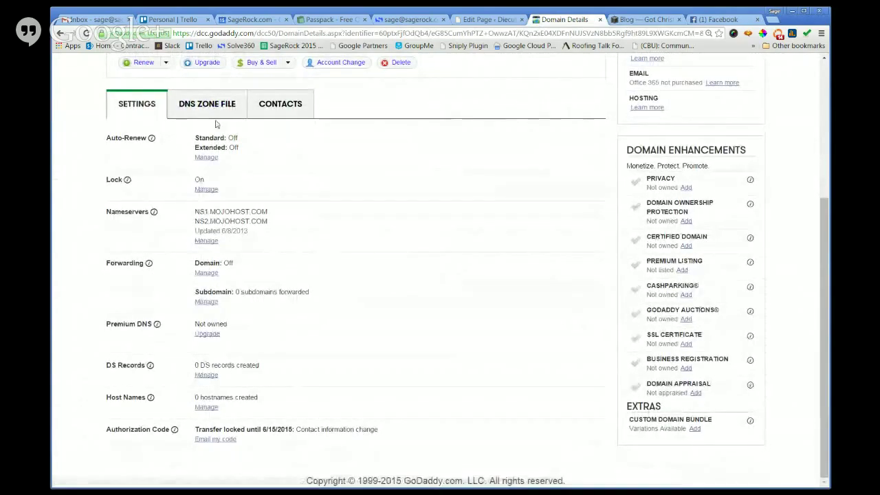
{"action": "left_click", "coordinate": [206, 103]}
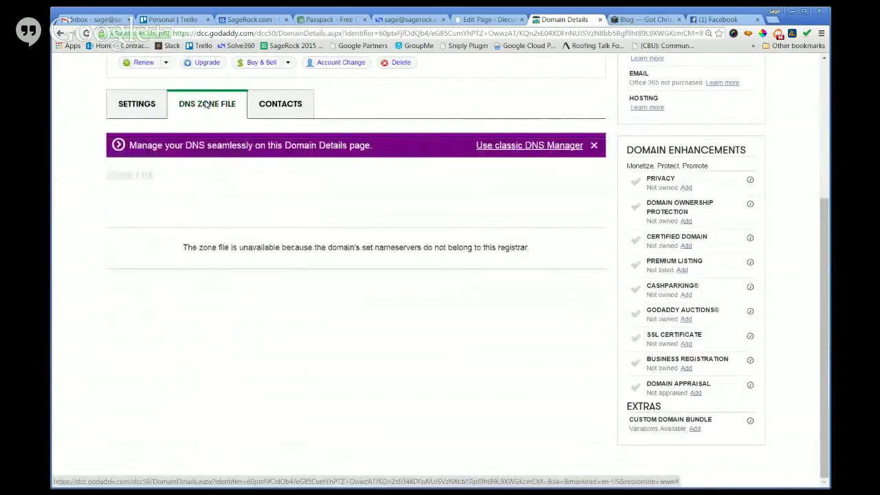
Try the classic DNS manager, dismiss its zone-file-unavailable notices, close it, and return to Settings.
{"action": "left_click", "coordinate": [550, 146]}
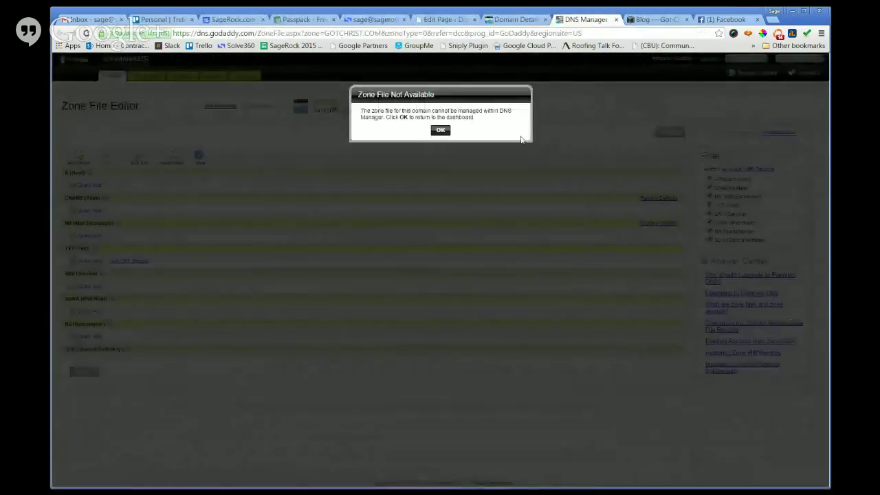
{"action": "left_click", "coordinate": [440, 130]}
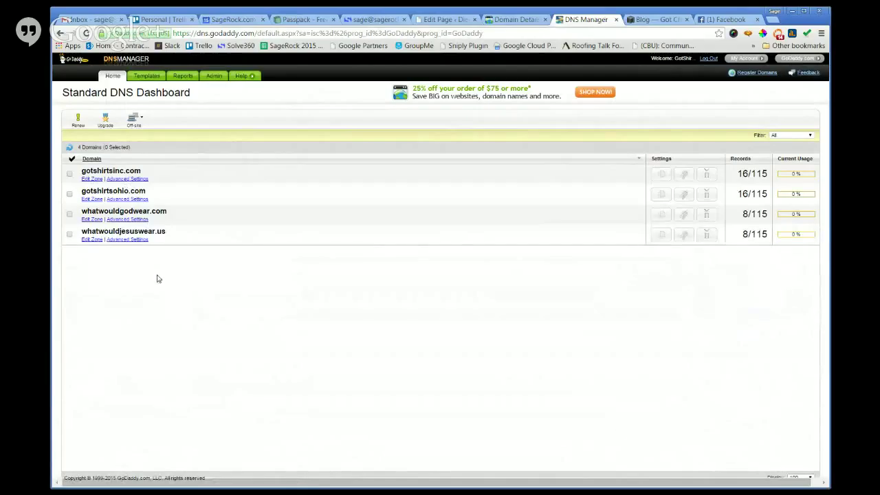
{"action": "left_click", "coordinate": [60, 33]}
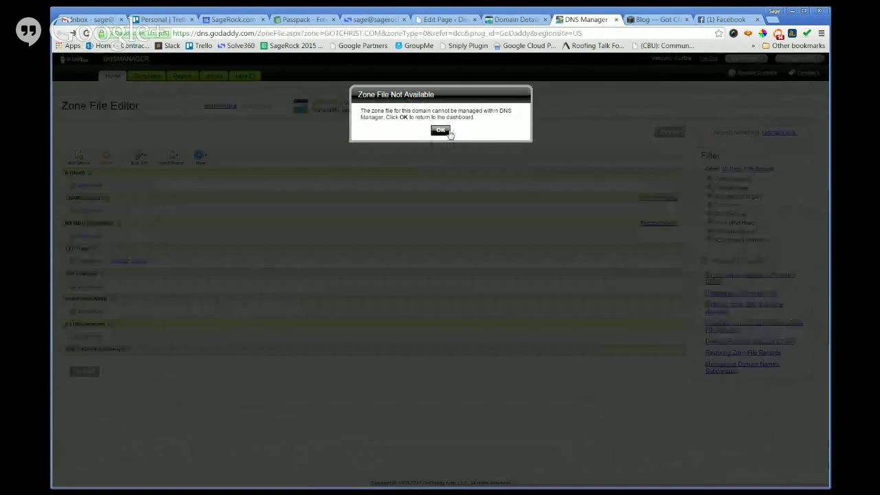
{"action": "left_click", "coordinate": [442, 131]}
{"action": "left_click", "coordinate": [62, 33]}
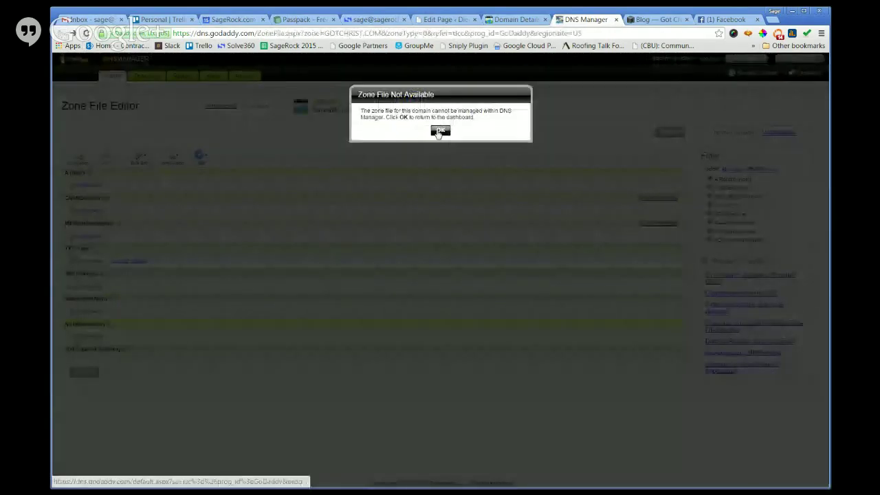
{"action": "left_click", "coordinate": [440, 131]}
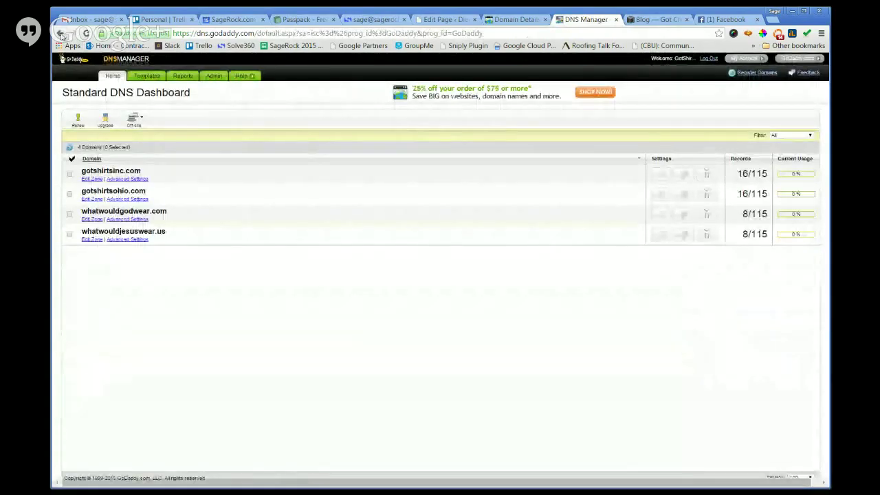
{"action": "right_click", "coordinate": [62, 33]}
{"action": "left_click", "coordinate": [90, 52]}
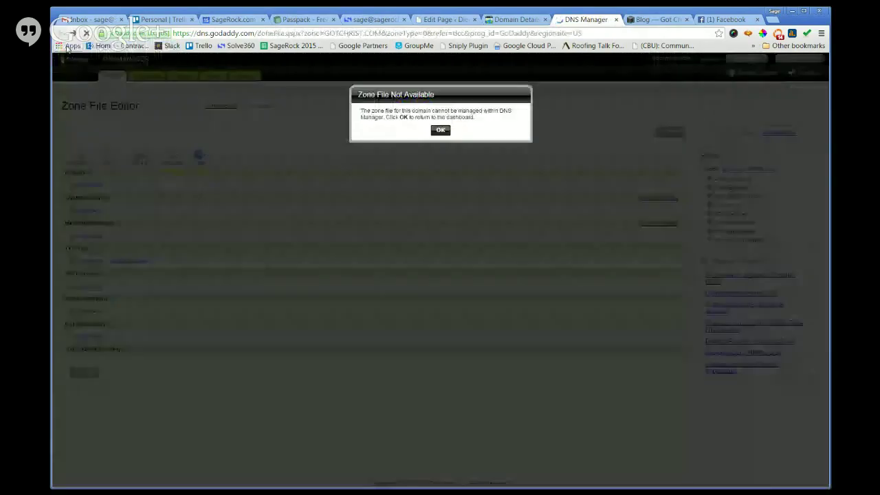
{"action": "left_click", "coordinate": [617, 20]}
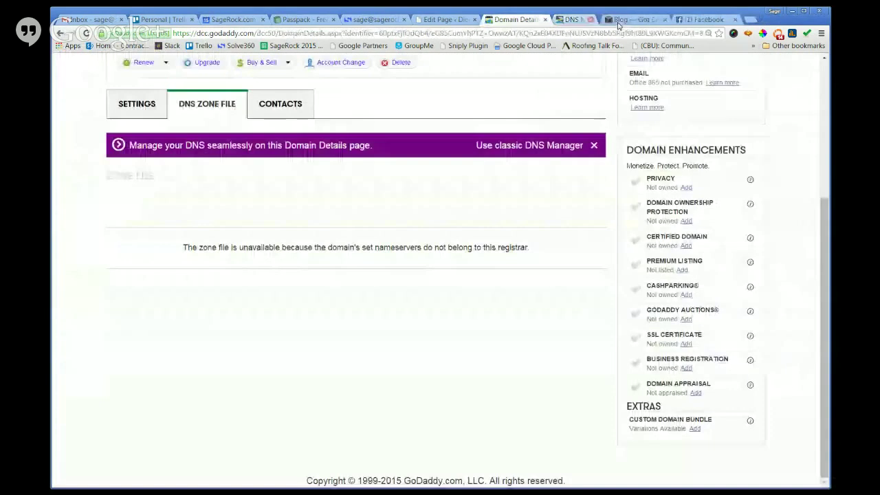
{"action": "left_click", "coordinate": [140, 105]}
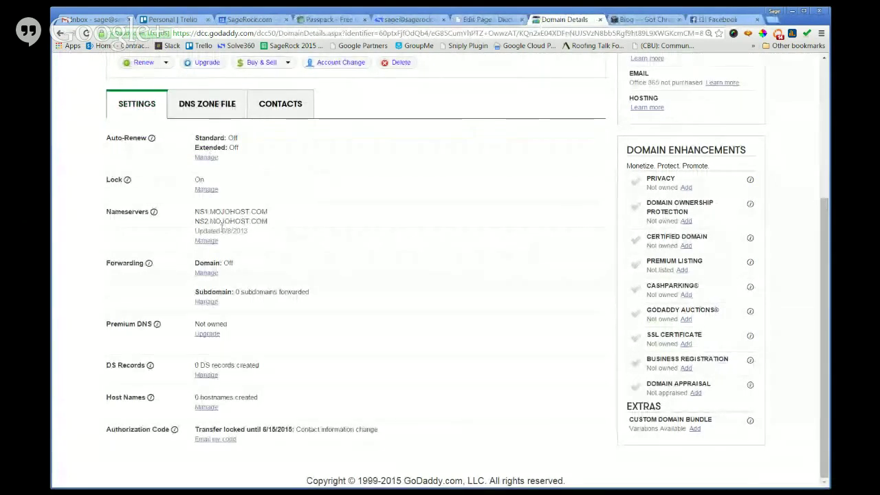
Switch gotchrist.com to GoDaddy's standard nameservers and save the change.
{"action": "left_click", "coordinate": [207, 242]}
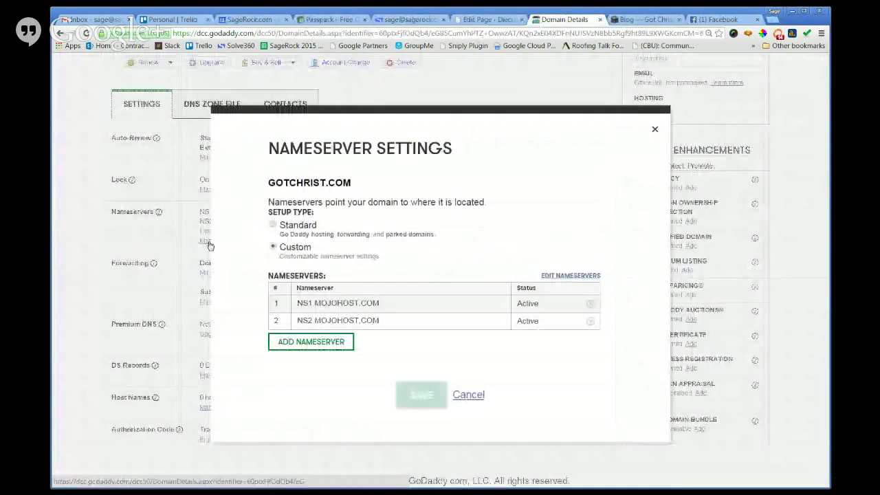
{"action": "left_click", "coordinate": [273, 225]}
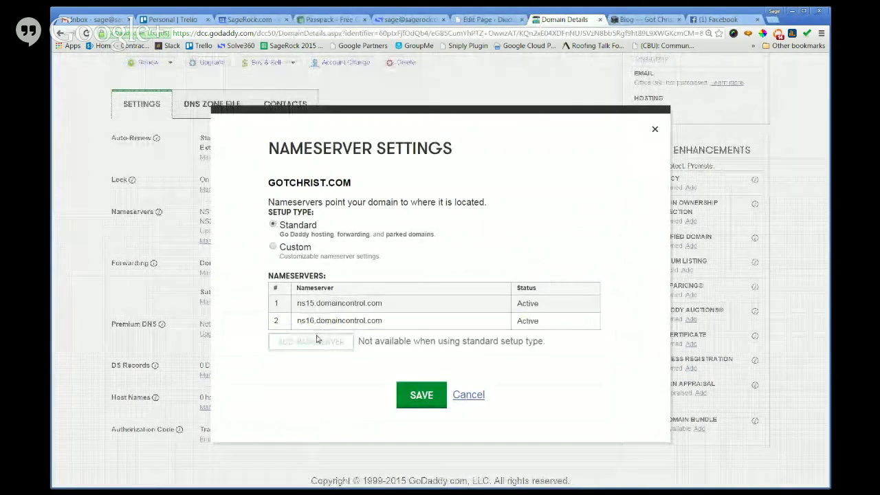
{"action": "left_click", "coordinate": [421, 394]}
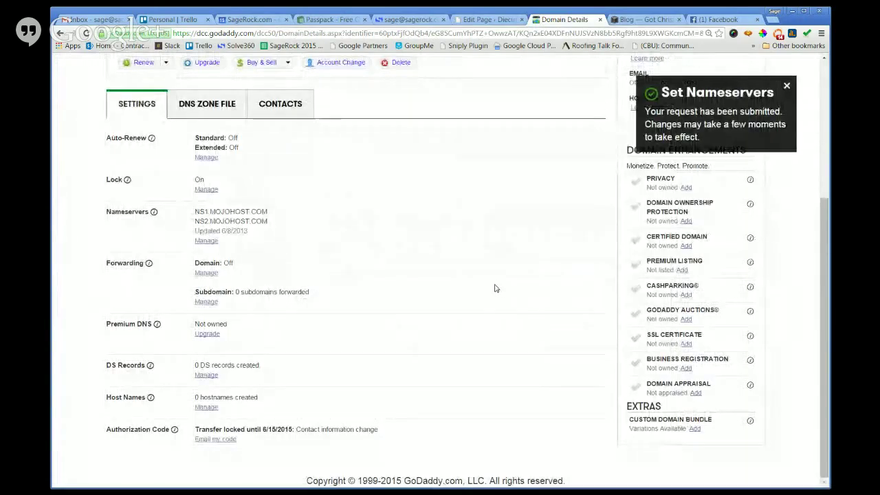
Copy the domain name GOTCHRIST.COM and open a new browser tab.
{"action": "scroll", "coordinate": [354, 263], "scroll_direction": "up", "scroll_amount": 3}
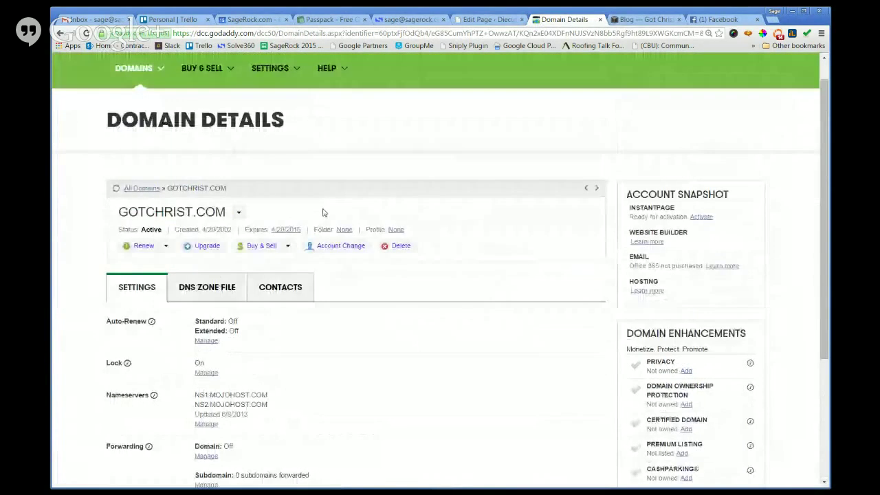
{"action": "left_click_drag", "start_coordinate": [226, 212], "coordinate": [117, 213]}
{"action": "key", "text": "ctrl+c"}
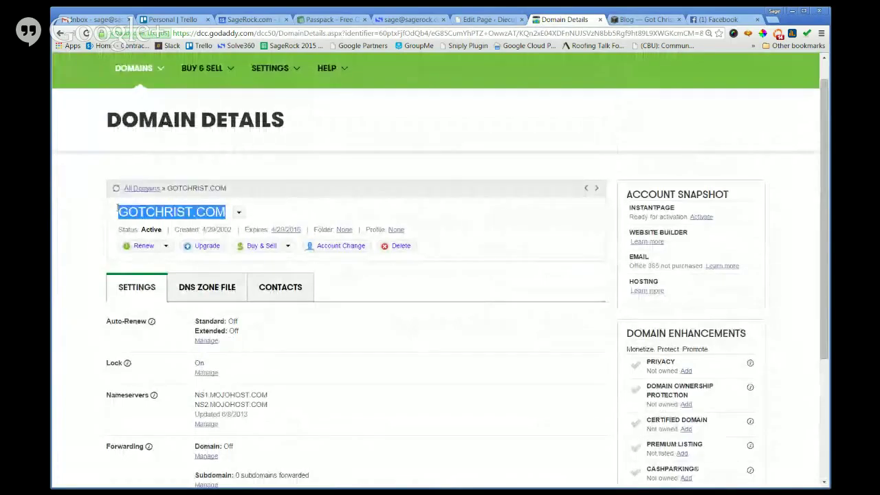
{"action": "left_click", "coordinate": [773, 21]}
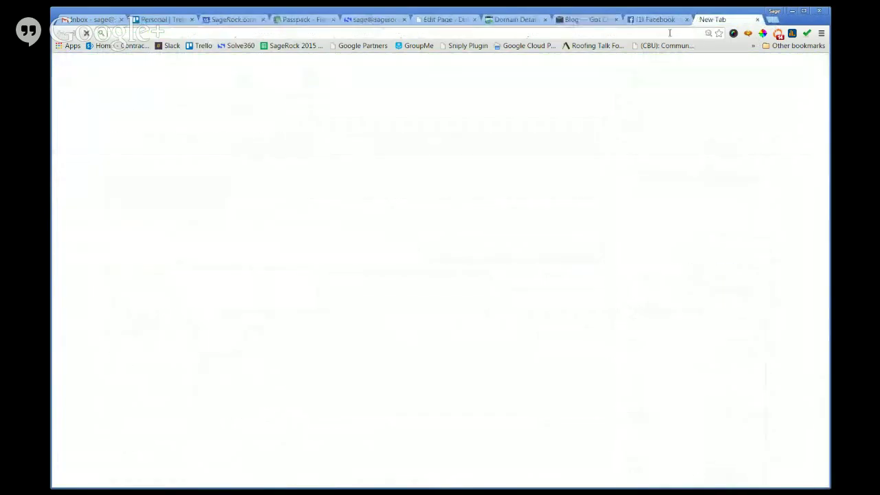
Load and reload gotchrist.com, which still shows the 'GOTCHRIST for SALE' placeholder.
{"action": "key", "text": "ctrl+v"}
{"action": "key", "text": "Return"}
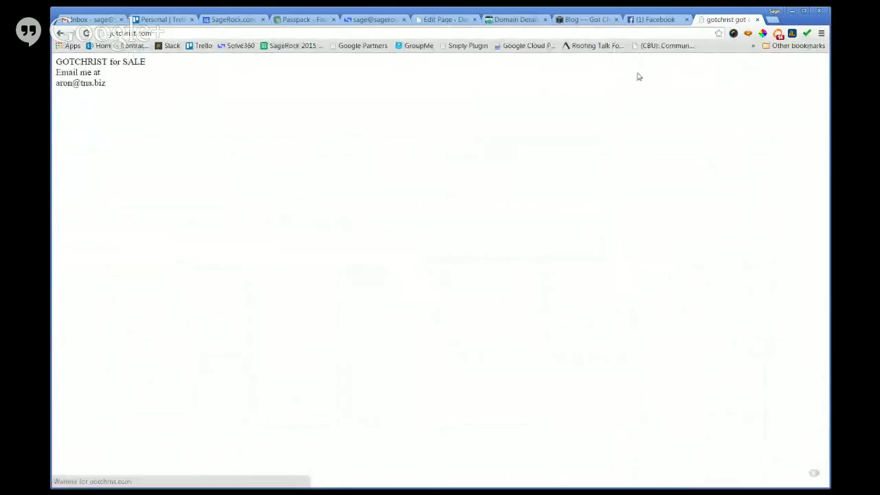
{"action": "left_click", "coordinate": [86, 33]}
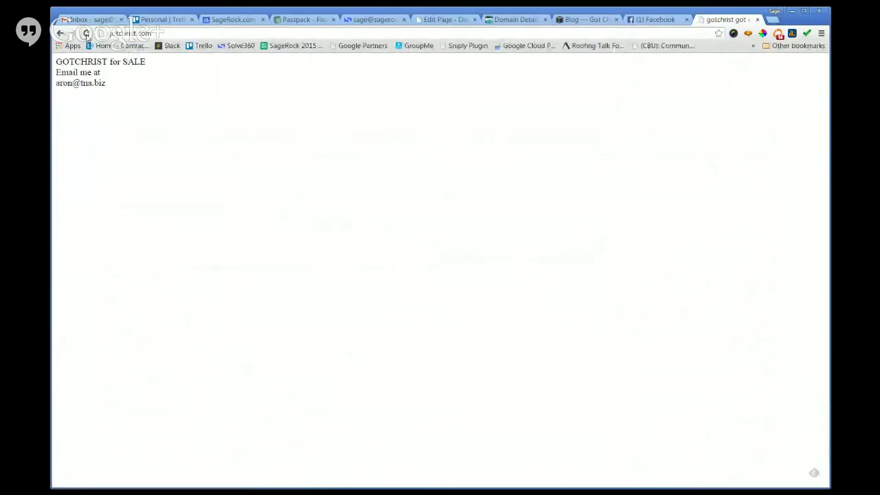
{"action": "left_click", "coordinate": [660, 19]}
Cancel making gotchrist.com the primary domain and reopen its DNS settings table.
{"action": "left_click", "coordinate": [593, 21]}
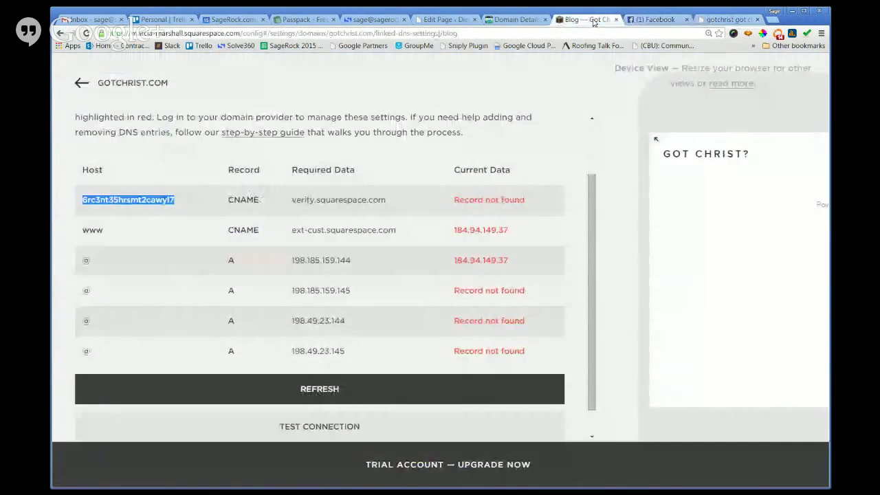
{"action": "left_click", "coordinate": [514, 19]}
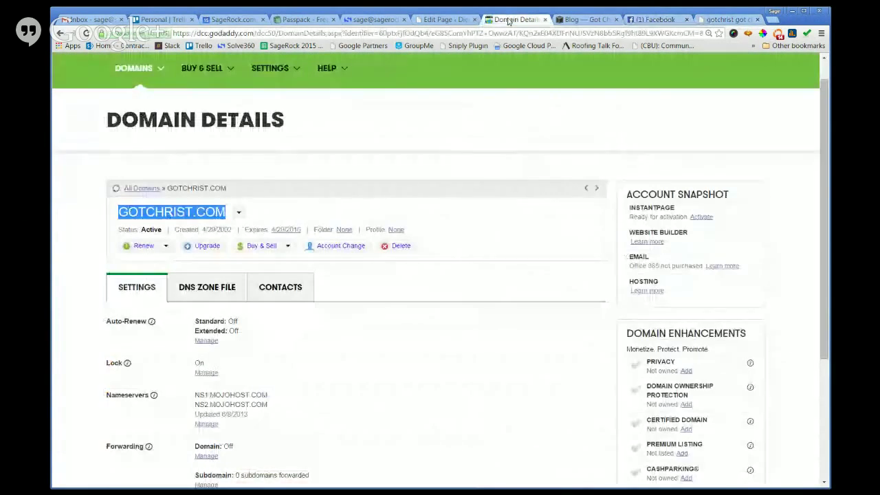
{"action": "left_click", "coordinate": [587, 20]}
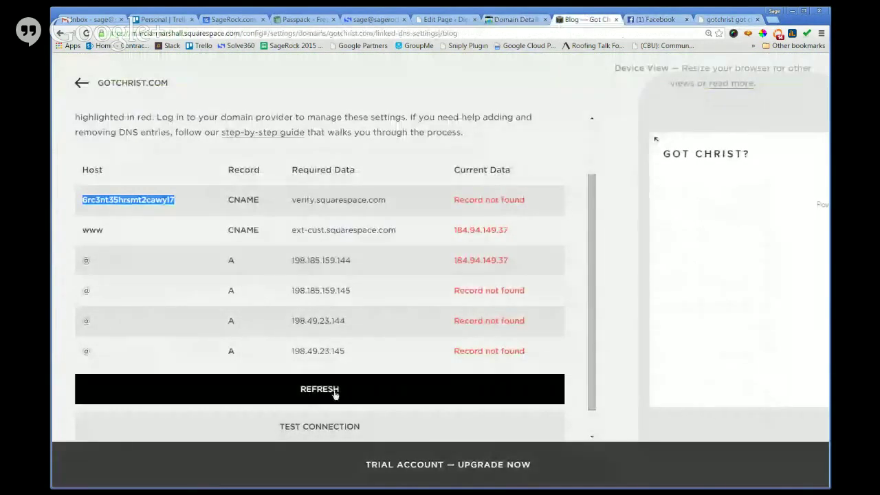
{"action": "left_click", "coordinate": [79, 87]}
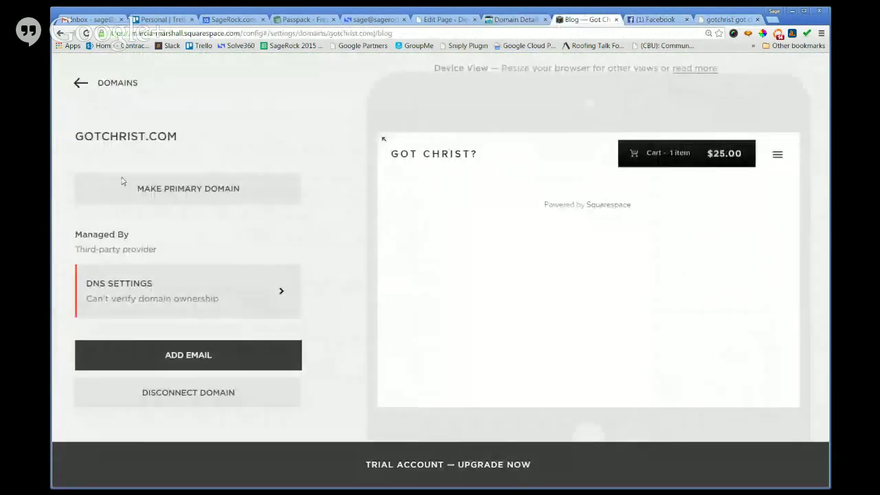
{"action": "left_click", "coordinate": [174, 187]}
{"action": "left_click", "coordinate": [123, 237]}
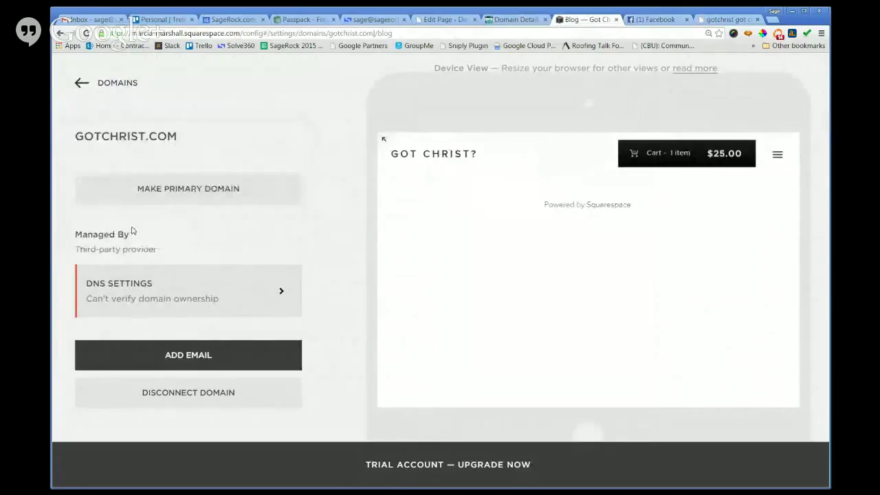
{"action": "left_click", "coordinate": [146, 289]}
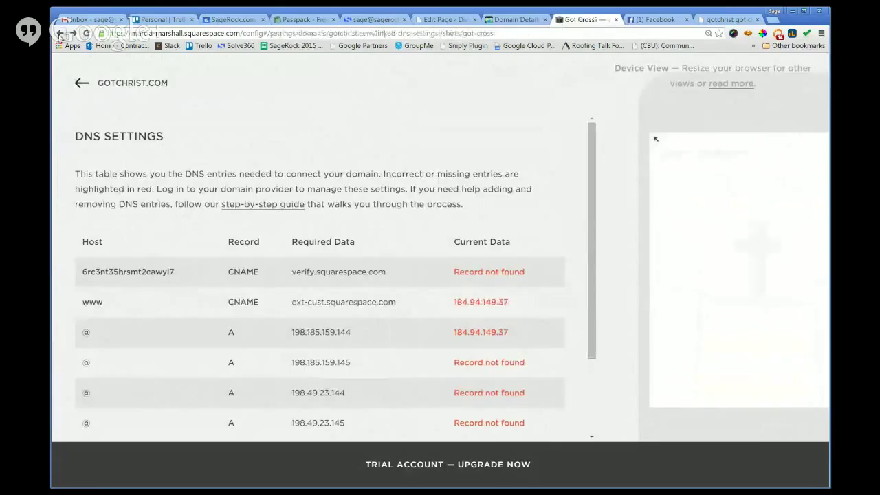
Back out from the T-Shirts page past Domains to the 'Website Expired' page.
{"action": "right_click", "coordinate": [60, 33]}
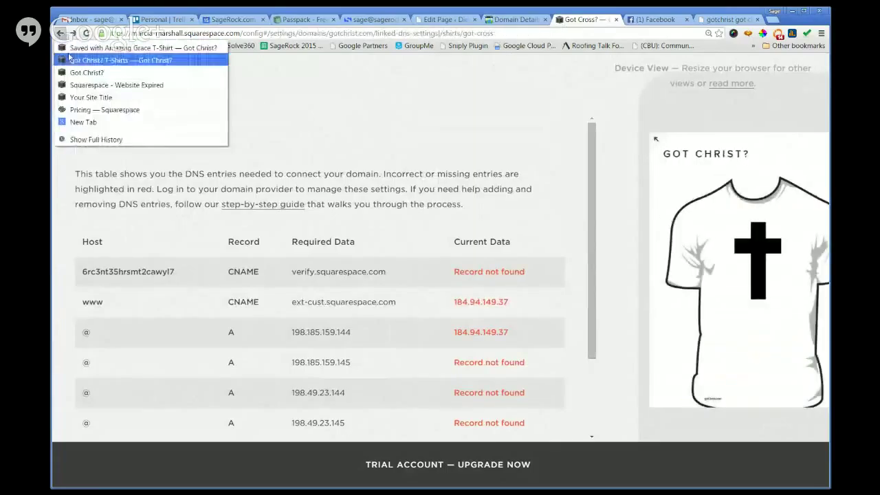
{"action": "left_click", "coordinate": [72, 62]}
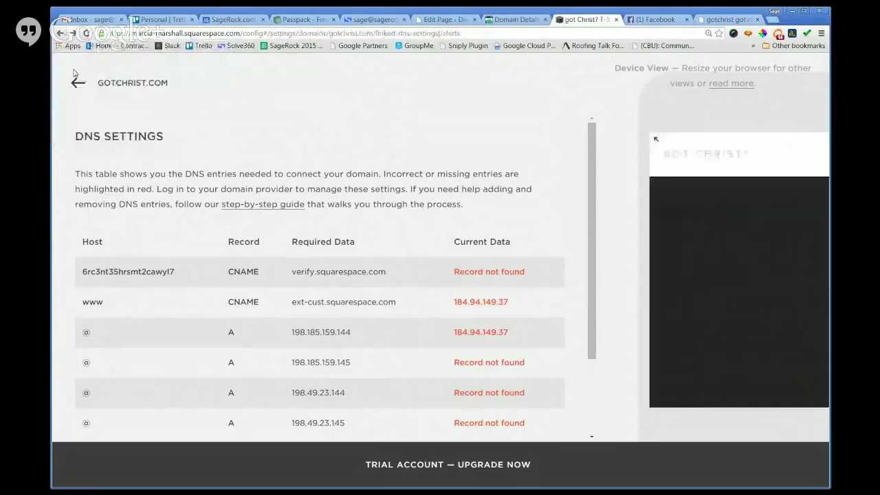
{"action": "left_click", "coordinate": [76, 83]}
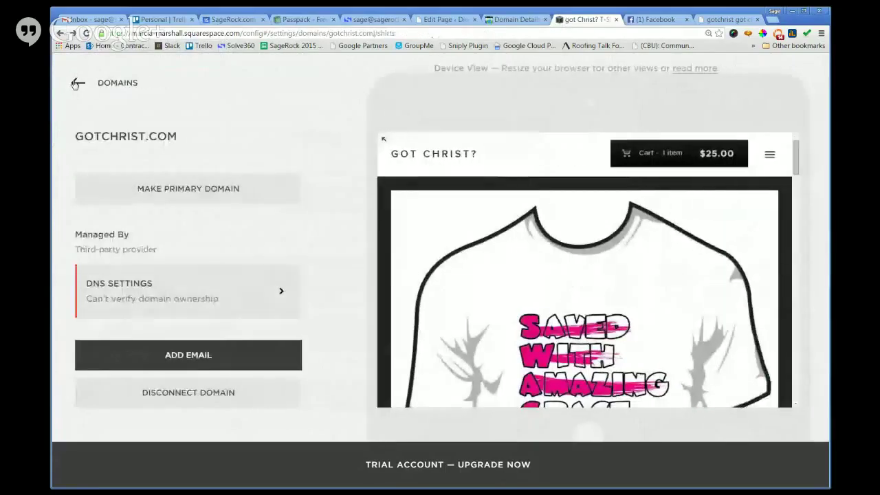
{"action": "left_click", "coordinate": [76, 83]}
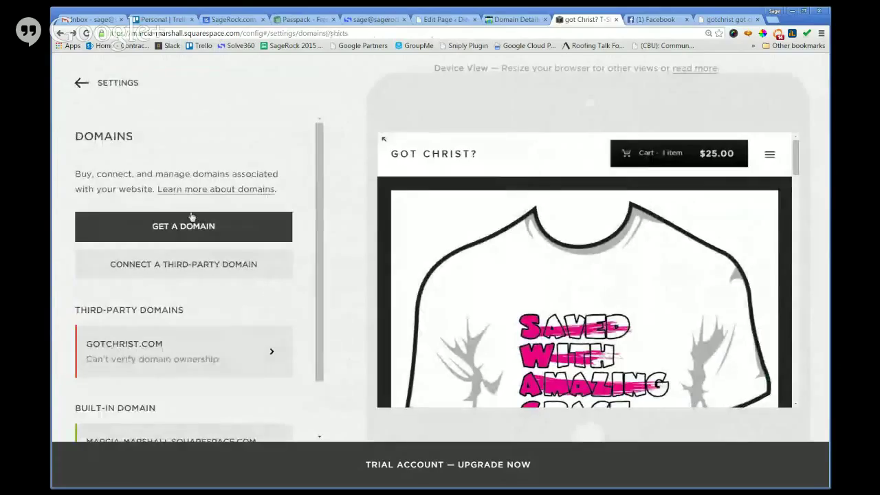
{"action": "left_click", "coordinate": [187, 267]}
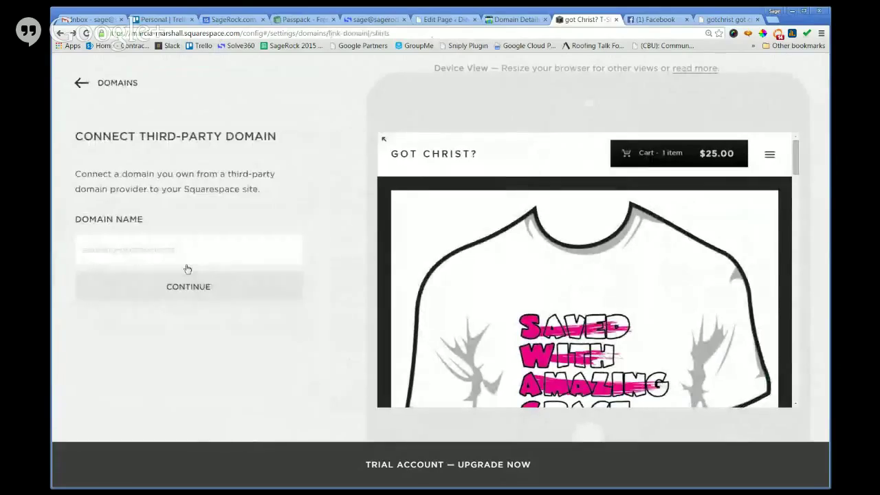
{"action": "left_click", "coordinate": [61, 34]}
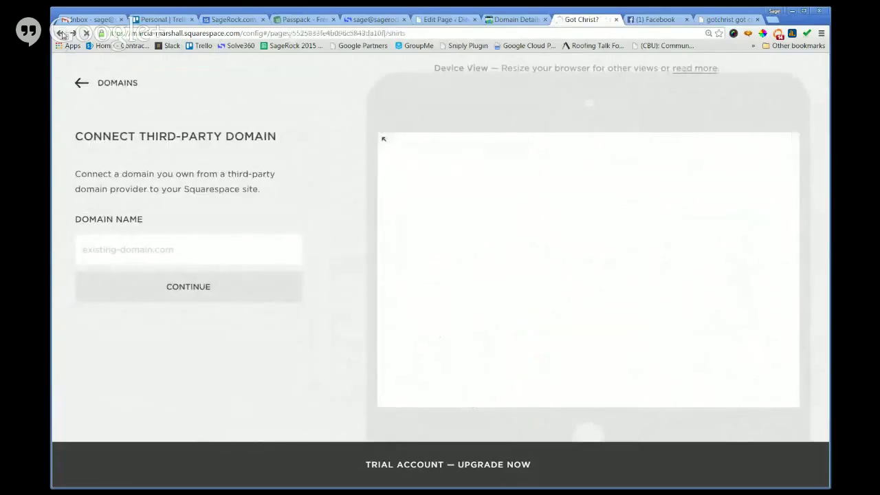
{"action": "left_click", "coordinate": [61, 34]}
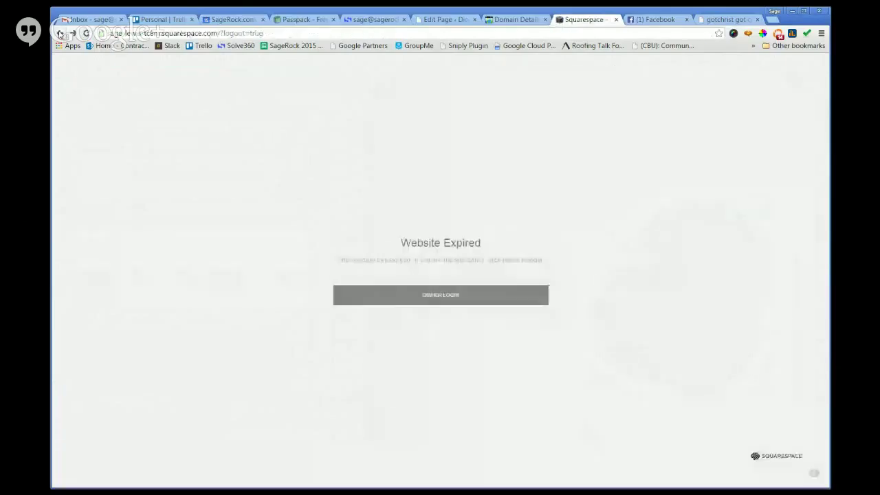
Log in through OWNER LOGIN with the site owner's e-mail and password.
{"action": "left_click", "coordinate": [445, 295]}
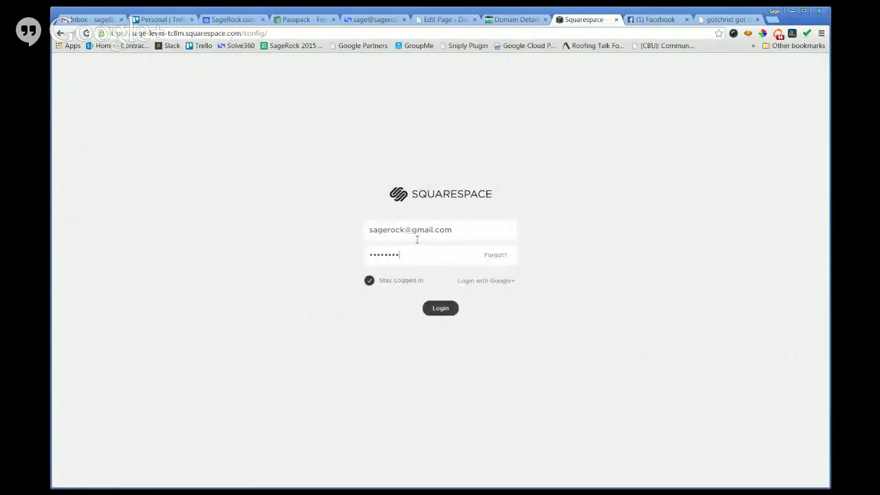
{"action": "key", "text": "Return"}
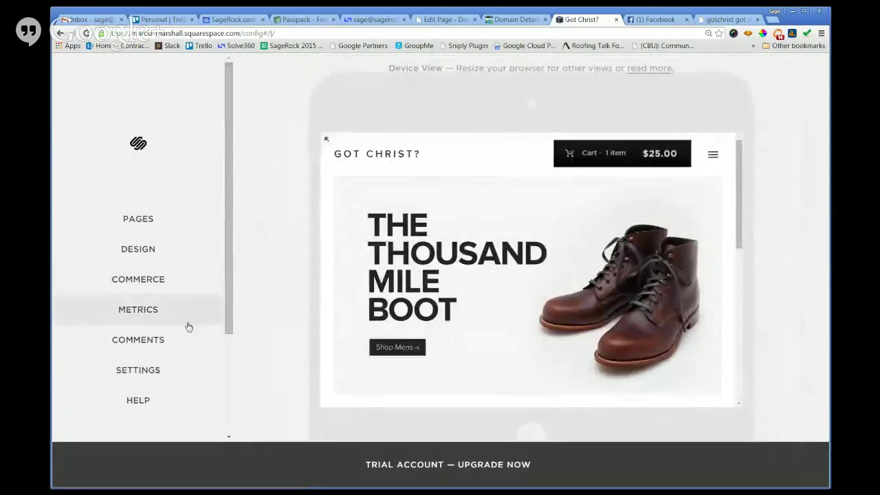
Go to Settings > Domains > GOTCHRIST.COM > DNS Settings.
{"action": "left_click", "coordinate": [138, 371]}
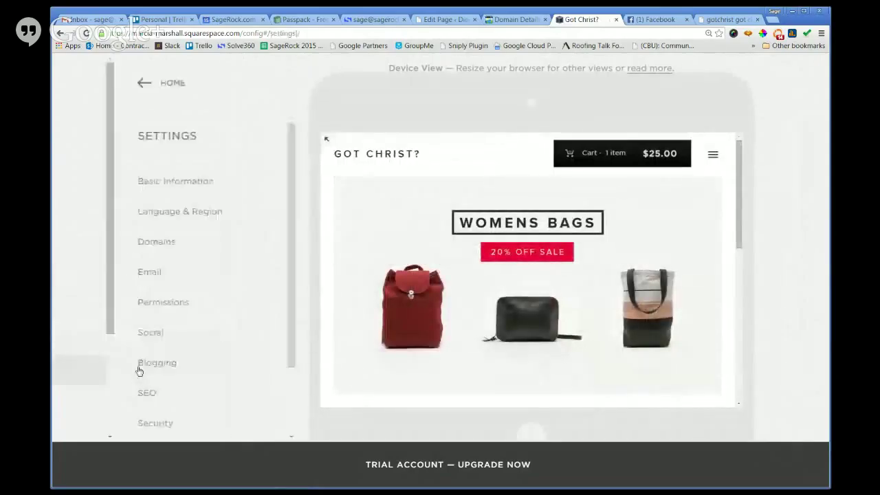
{"action": "scroll", "coordinate": [134, 248], "scroll_direction": "down", "scroll_amount": 1}
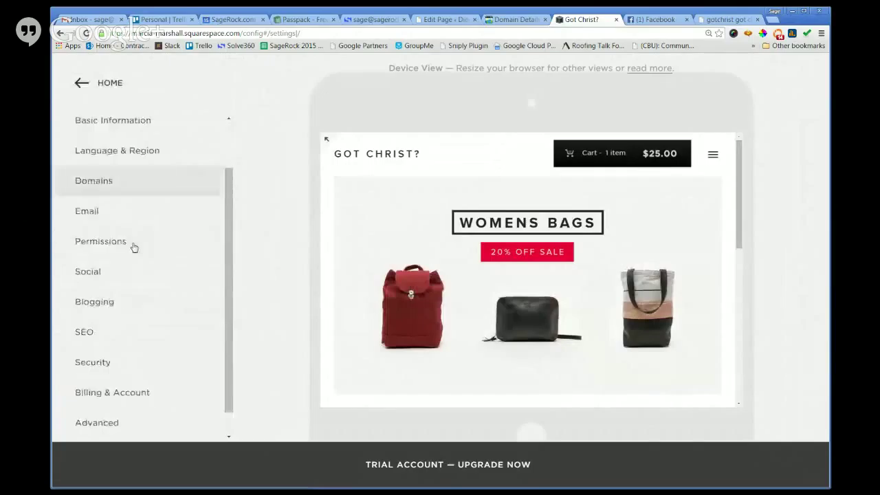
{"action": "left_click", "coordinate": [87, 188]}
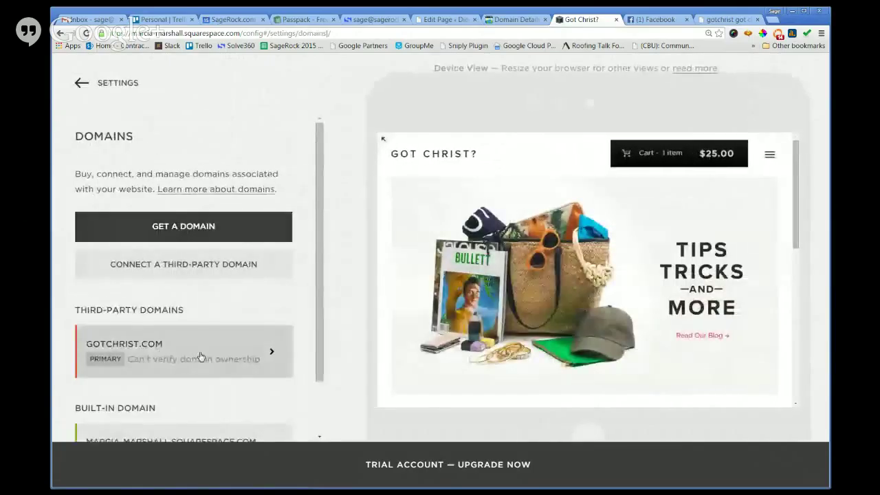
{"action": "left_click", "coordinate": [201, 356]}
{"action": "left_click", "coordinate": [186, 309]}
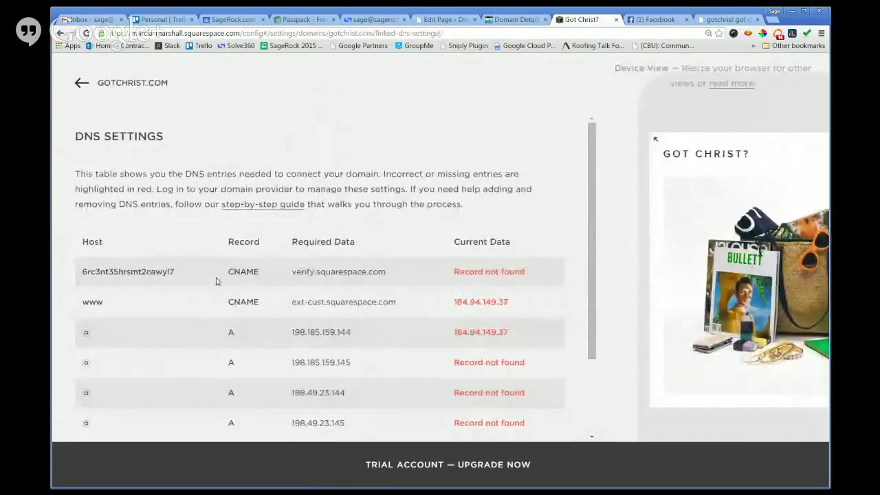
Select the verification CNAME host name, then check that gotchrist.com still shows the for-sale page.
{"action": "left_click_drag", "start_coordinate": [139, 273], "coordinate": [86, 283]}
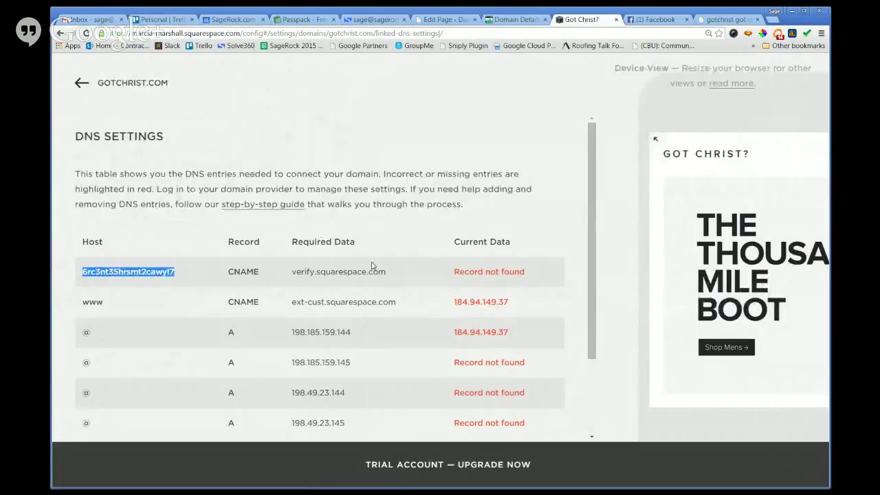
{"action": "scroll", "coordinate": [559, 235], "scroll_direction": "down", "scroll_amount": 1}
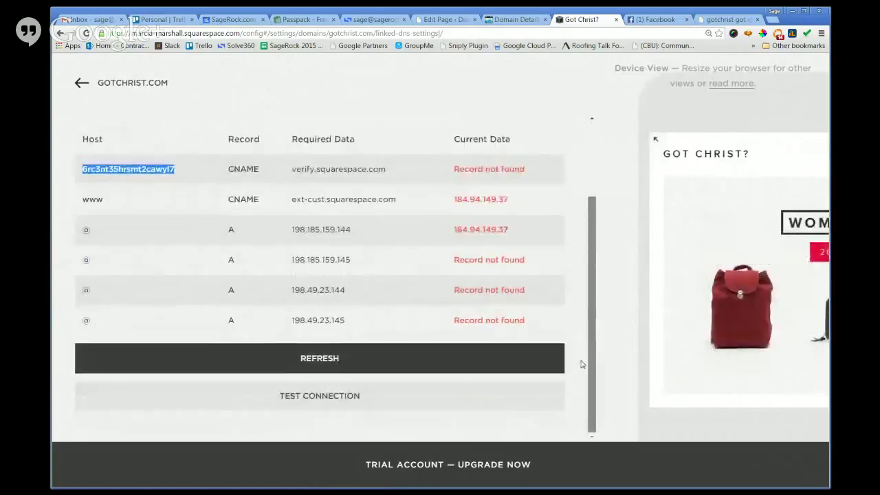
{"action": "scroll", "coordinate": [578, 277], "scroll_direction": "up", "scroll_amount": 1}
{"action": "left_click", "coordinate": [722, 19]}
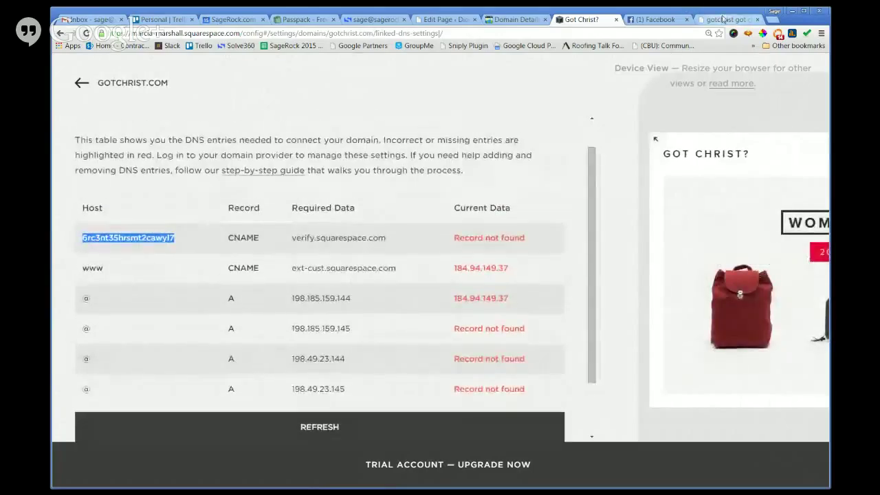
Reload gotchrist.com's GoDaddy domain details until its DNS ZONE FILE records are available.
{"action": "left_click", "coordinate": [516, 19]}
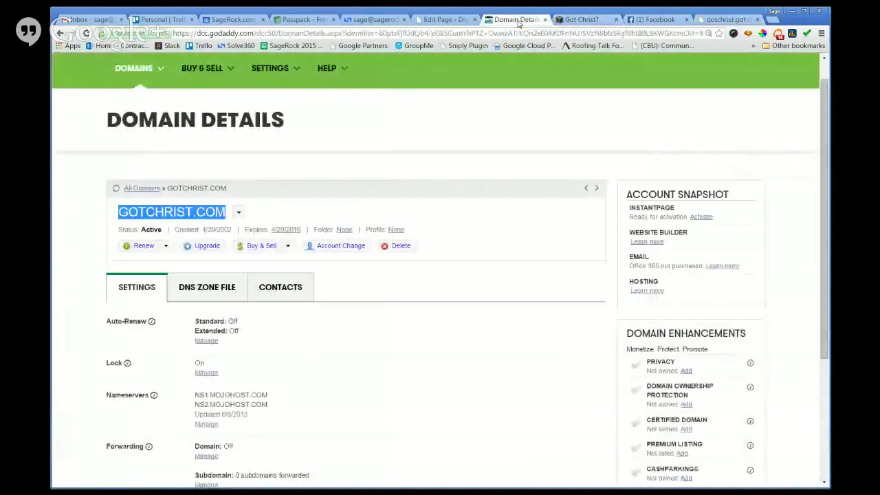
{"action": "left_click", "coordinate": [222, 291]}
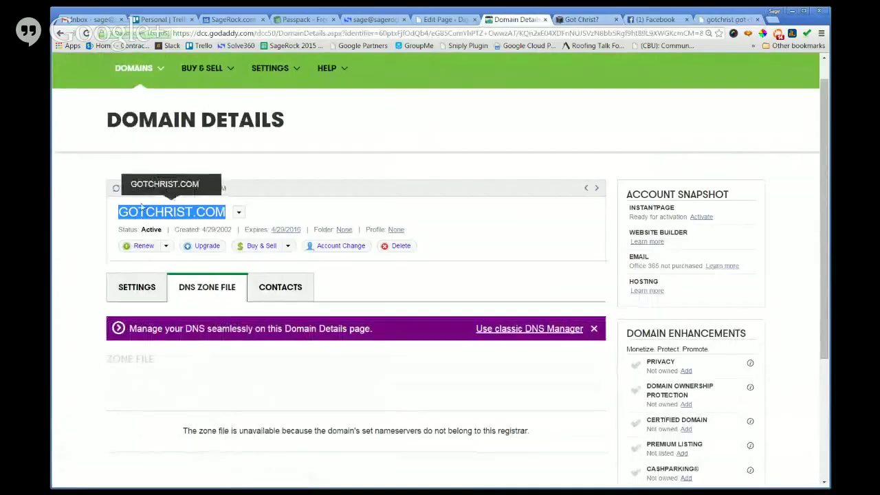
{"action": "left_click", "coordinate": [85, 33]}
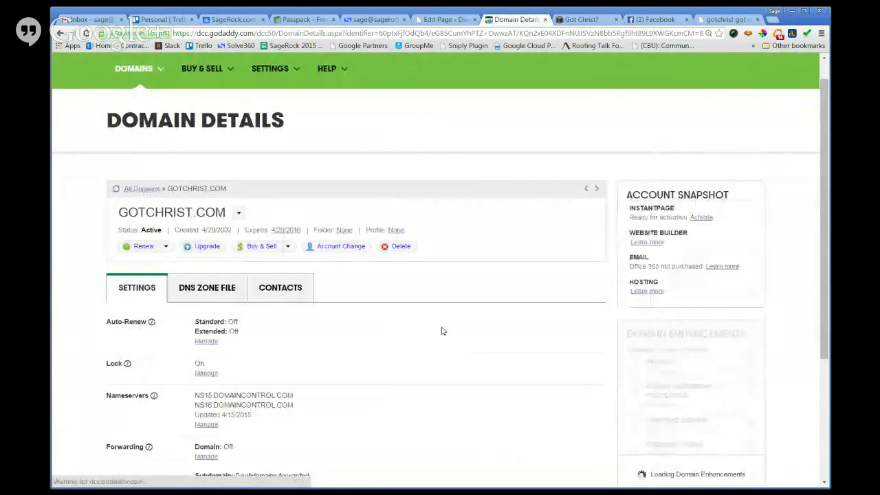
{"action": "scroll", "coordinate": [294, 229], "scroll_direction": "down", "scroll_amount": 2}
{"action": "scroll", "coordinate": [385, 261], "scroll_direction": "down", "scroll_amount": 2}
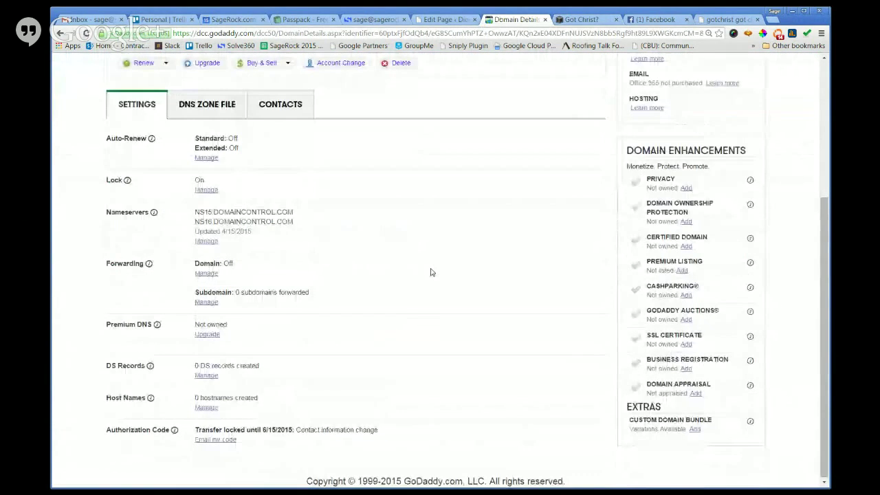
{"action": "left_click", "coordinate": [201, 110]}
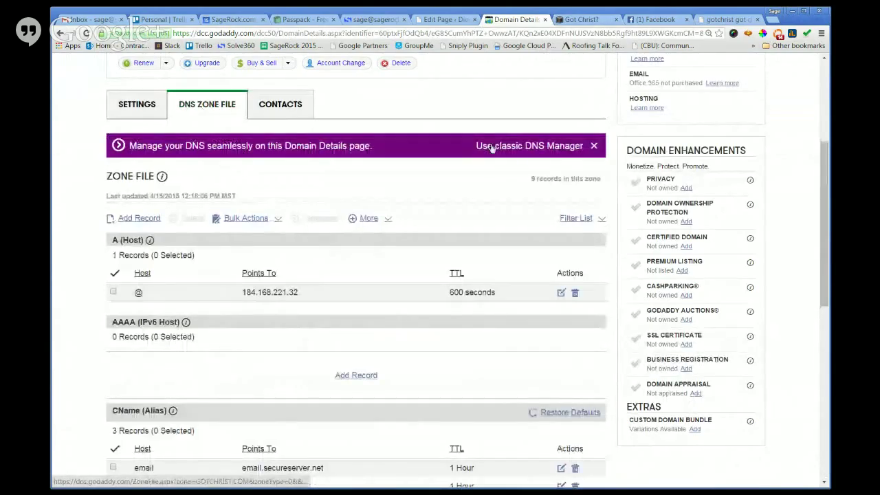
{"action": "scroll", "coordinate": [455, 217], "scroll_direction": "down", "scroll_amount": 1}
Cancel a new zone record without choosing a record type.
{"action": "left_click", "coordinate": [130, 188]}
{"action": "left_click", "coordinate": [431, 269]}
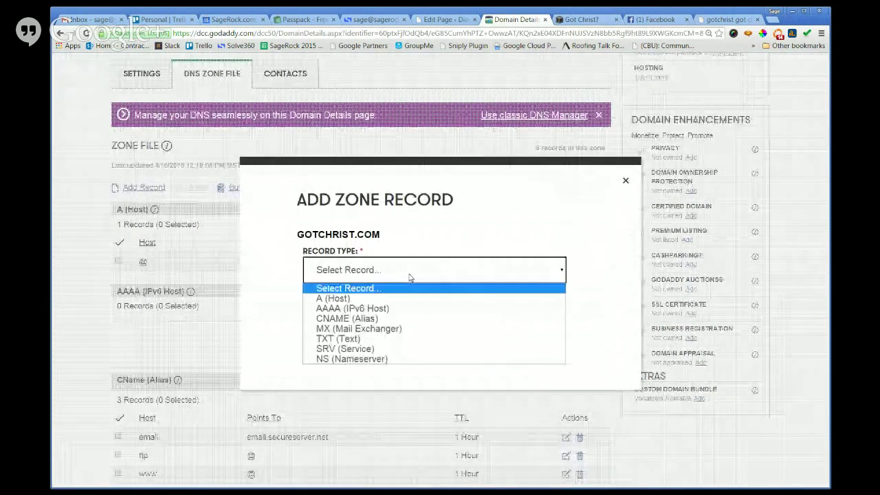
{"action": "left_click", "coordinate": [453, 223]}
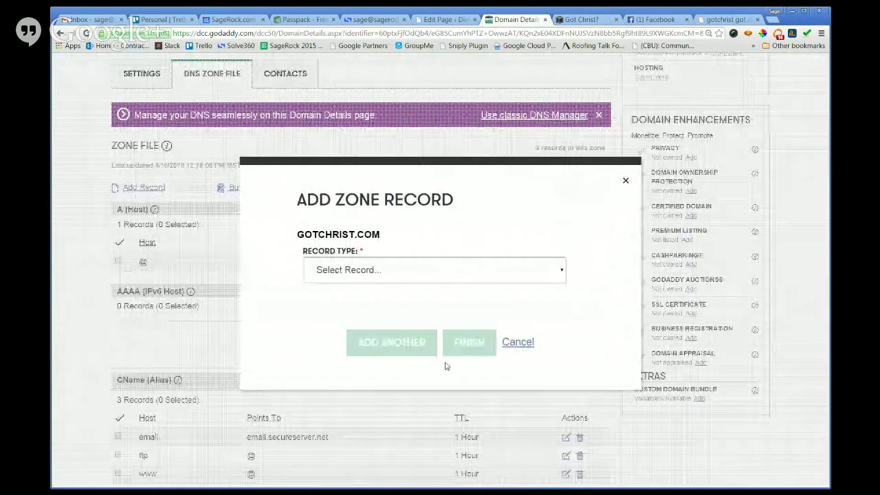
{"action": "left_click", "coordinate": [518, 344]}
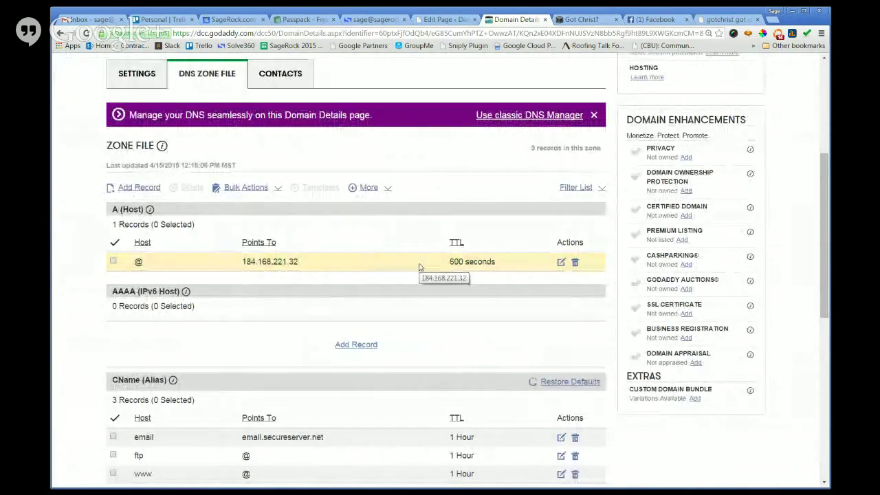
Open gotchrist.com's Host Names manager and cancel adding a hostname.
{"action": "left_click", "coordinate": [154, 75]}
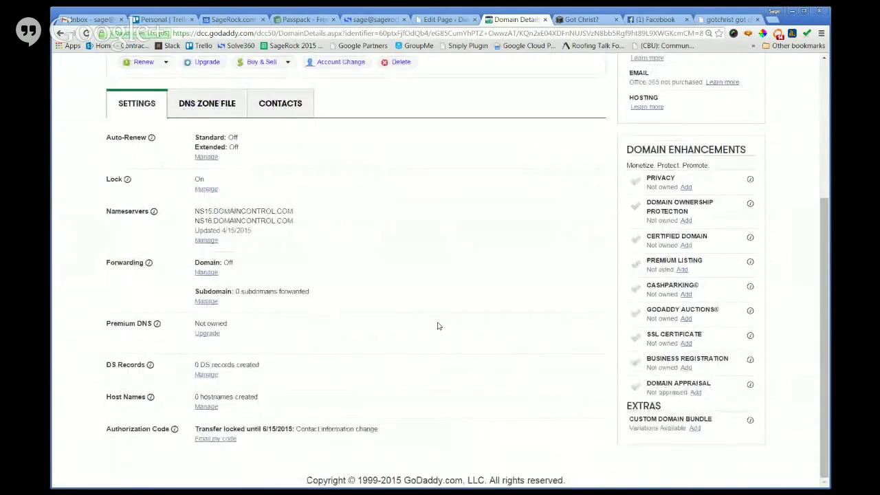
{"action": "left_click", "coordinate": [206, 407]}
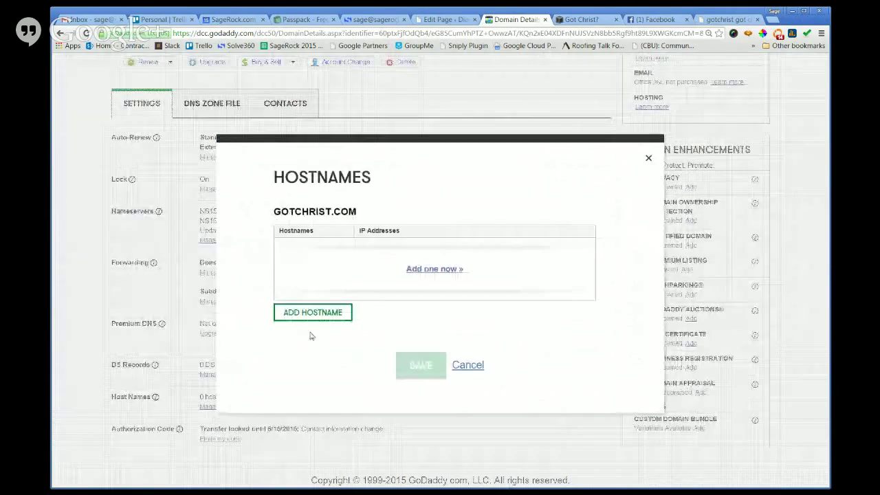
{"action": "left_click", "coordinate": [313, 318]}
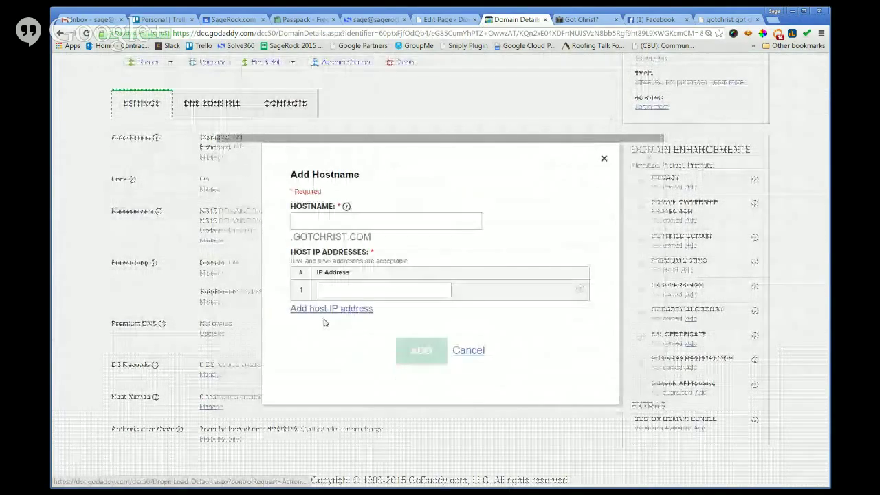
{"action": "left_click", "coordinate": [478, 352]}
{"action": "left_click", "coordinate": [467, 365]}
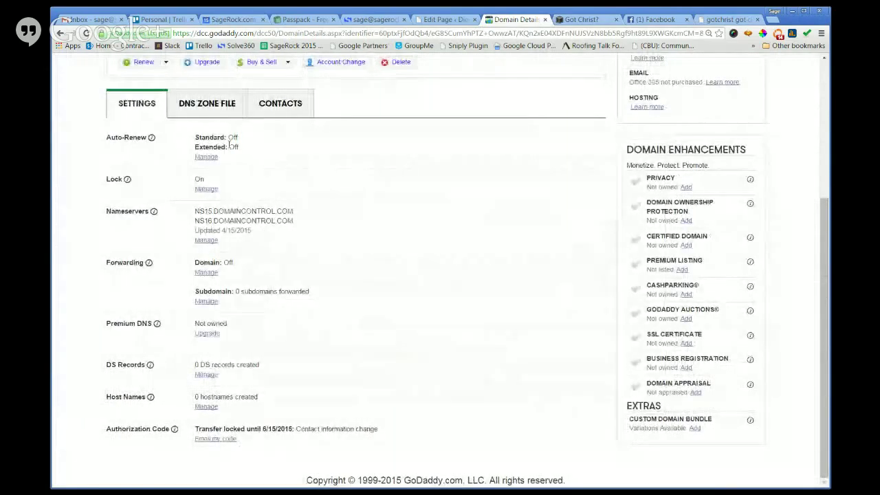
Start a new record in gotchrist.com's DNS zone file as a CNAME (Alias).
{"action": "left_click", "coordinate": [212, 108]}
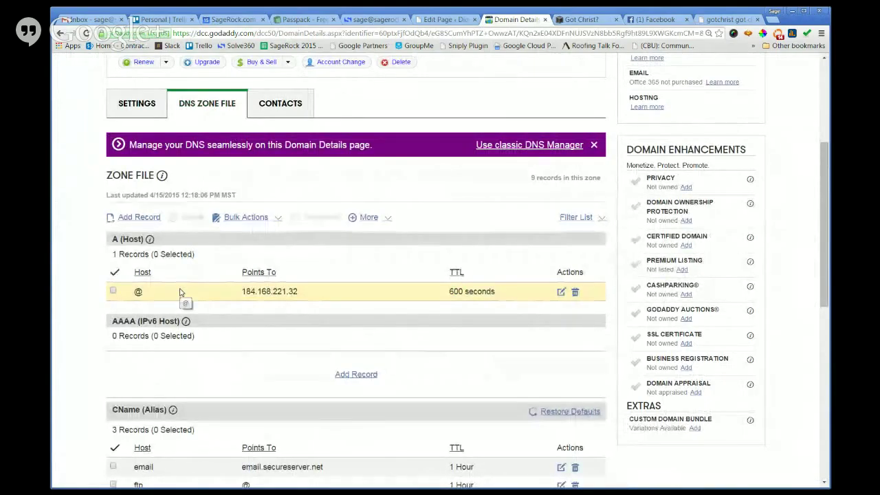
{"action": "left_click", "coordinate": [138, 217]}
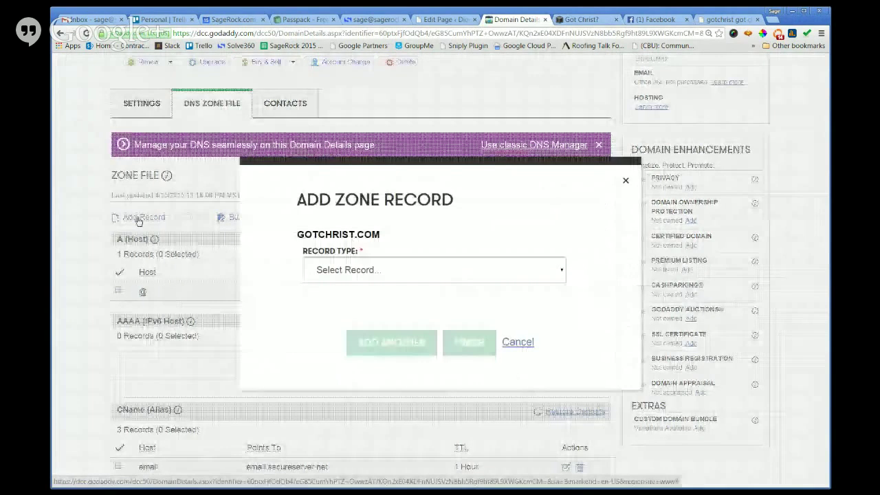
{"action": "left_click", "coordinate": [411, 275]}
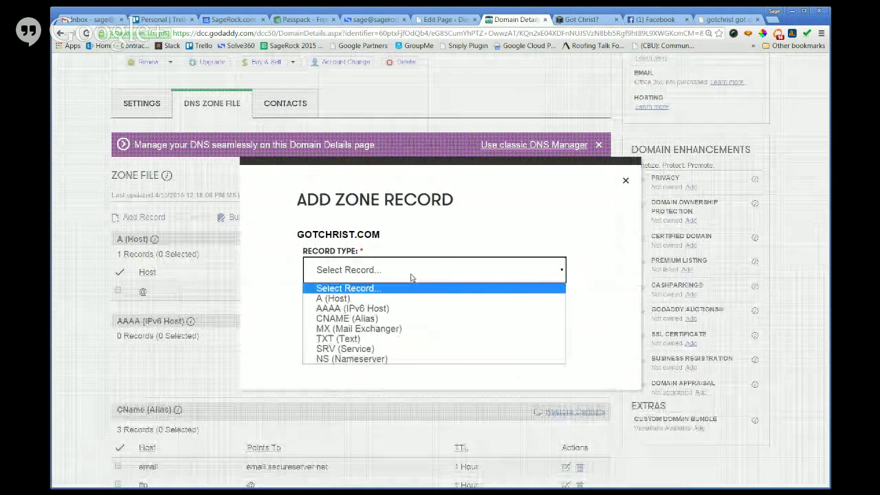
{"action": "left_click", "coordinate": [388, 318]}
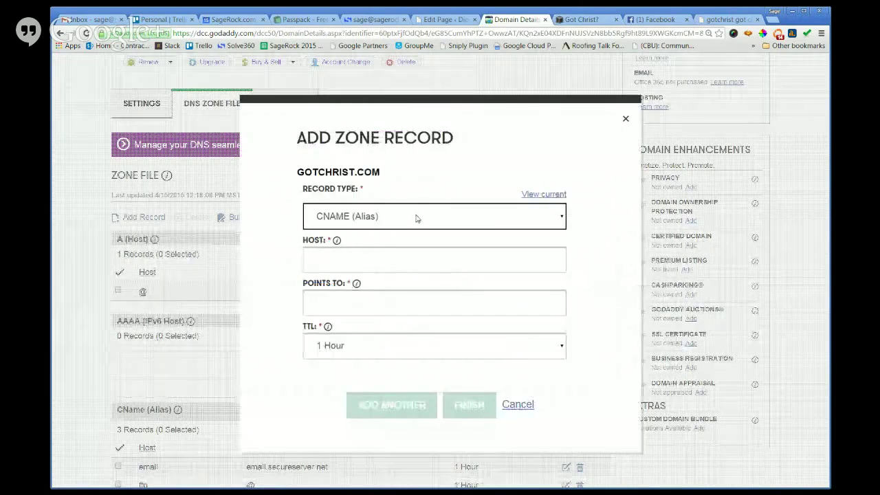
Copy verify.squarespace.com from Squarespace's DNS table into the record's Points To field.
{"action": "left_click", "coordinate": [726, 19]}
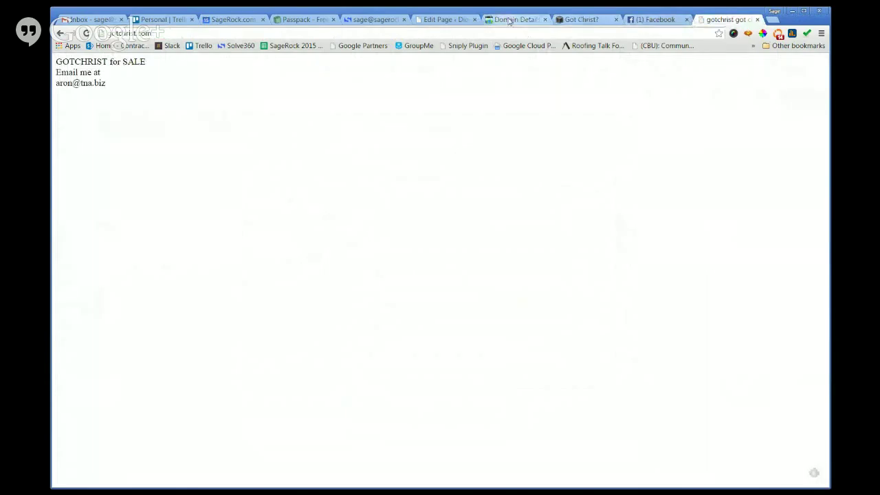
{"action": "left_click", "coordinate": [514, 19]}
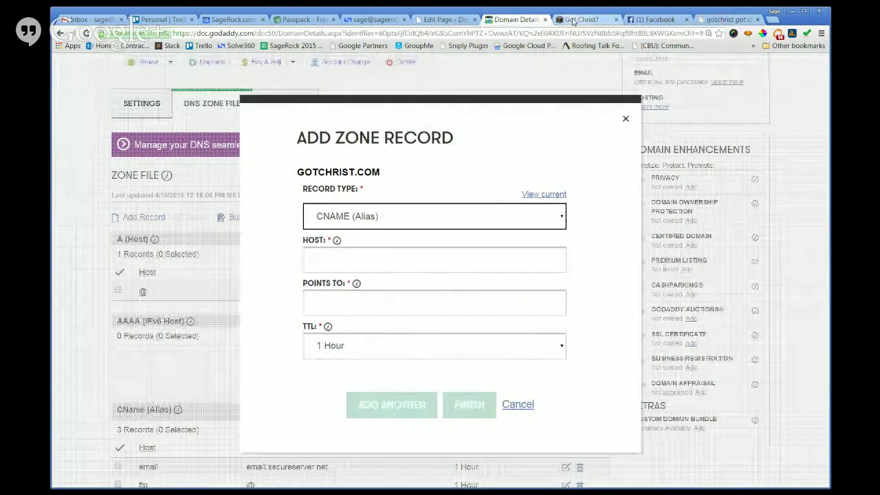
{"action": "left_click", "coordinate": [581, 19]}
{"action": "left_click", "coordinate": [193, 236]}
{"action": "left_click_drag", "start_coordinate": [164, 235], "coordinate": [68, 237]}
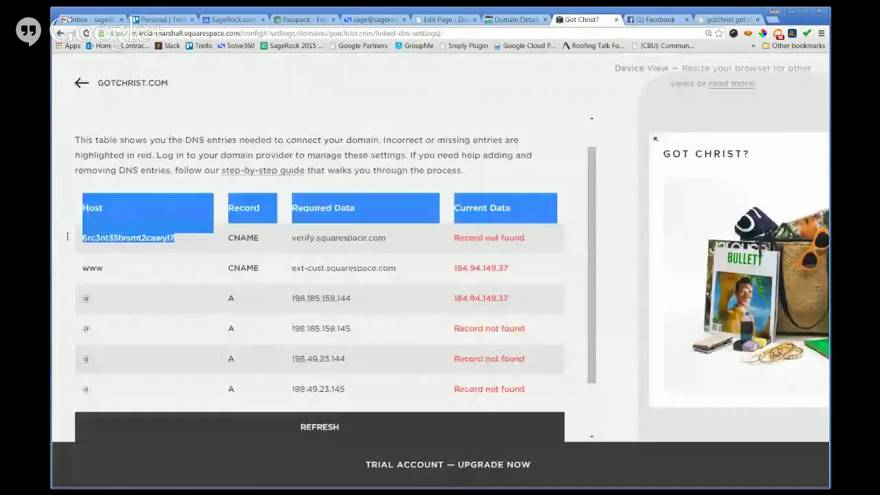
{"action": "left_click", "coordinate": [112, 236]}
{"action": "left_click_drag", "start_coordinate": [389, 238], "coordinate": [292, 236]}
{"action": "key", "text": "ctrl+c"}
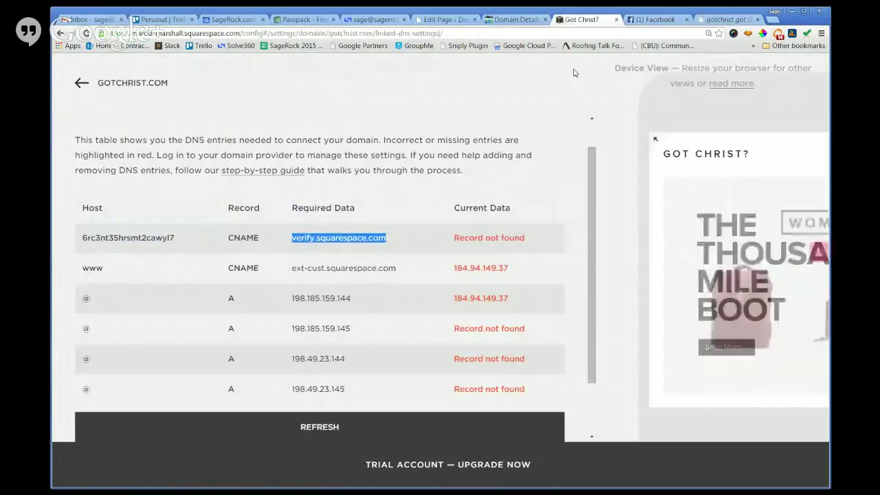
{"action": "left_click", "coordinate": [722, 21]}
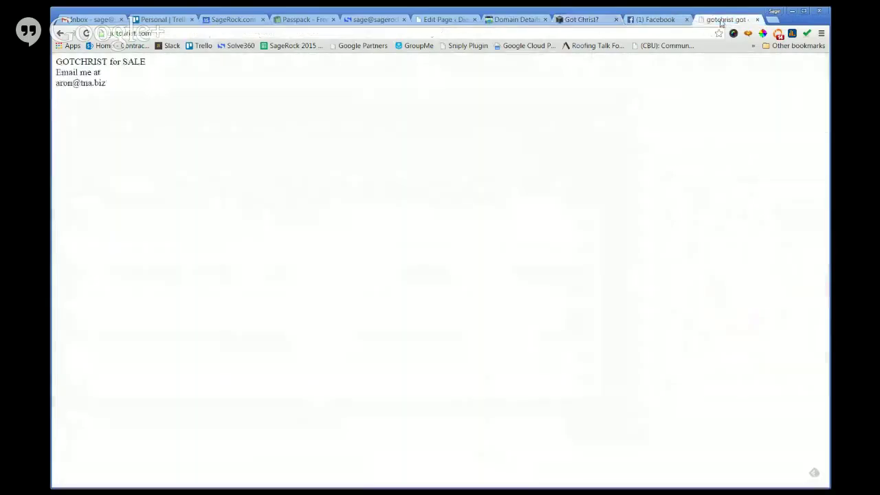
{"action": "left_click", "coordinate": [515, 19]}
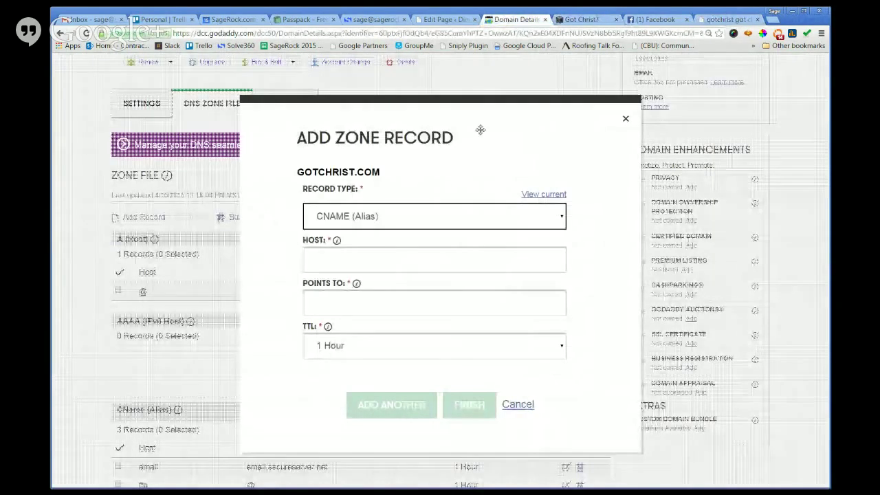
{"action": "left_click", "coordinate": [422, 253]}
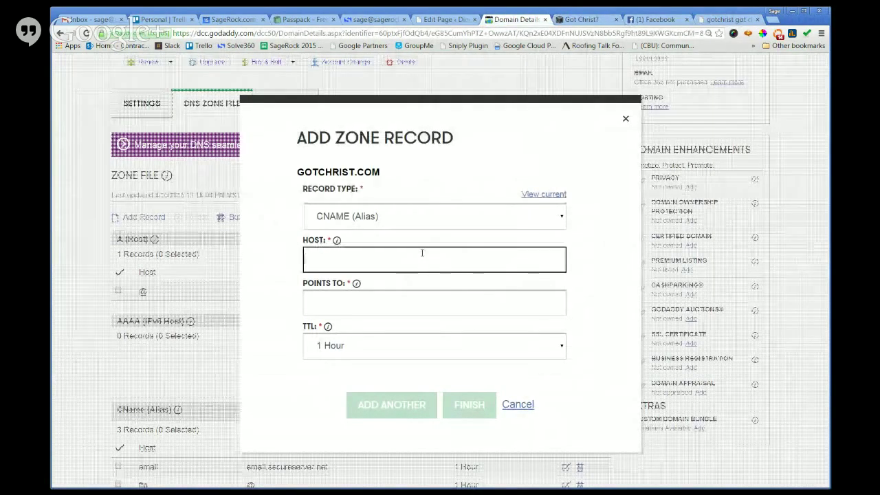
{"action": "left_click", "coordinate": [413, 298]}
{"action": "key", "text": "ctrl+v"}
{"action": "left_click", "coordinate": [427, 258]}
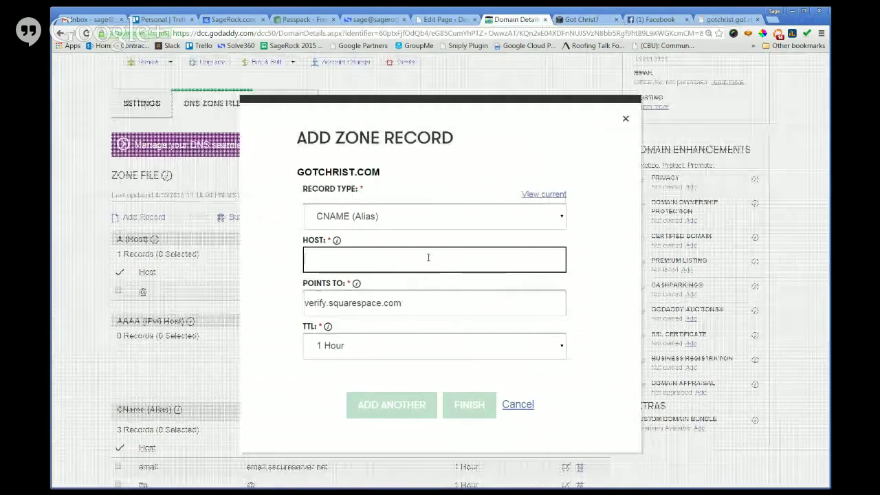
Paste host 6rc3nt35hrsmt2cawyl7 into Host and save the record with Add Another.
{"action": "left_click", "coordinate": [579, 20]}
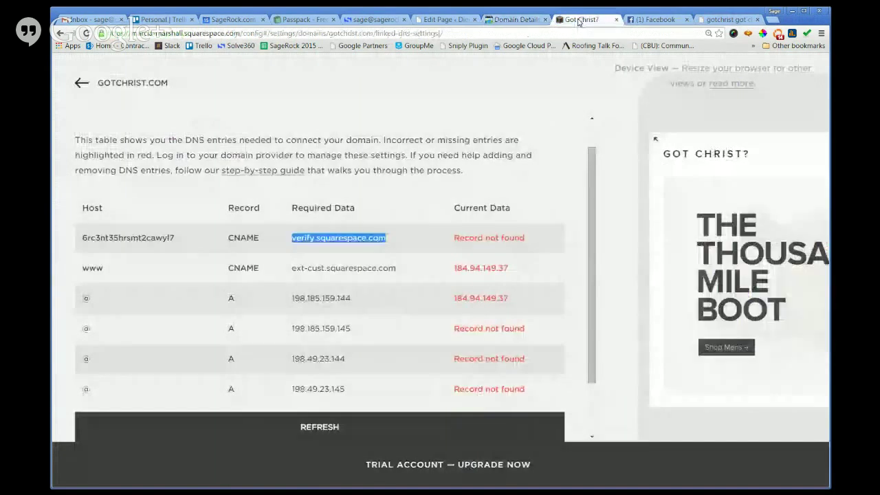
{"action": "left_click_drag", "start_coordinate": [177, 238], "coordinate": [86, 235]}
{"action": "left_click_drag", "start_coordinate": [177, 238], "coordinate": [76, 242]}
{"action": "key", "text": "ctrl+c"}
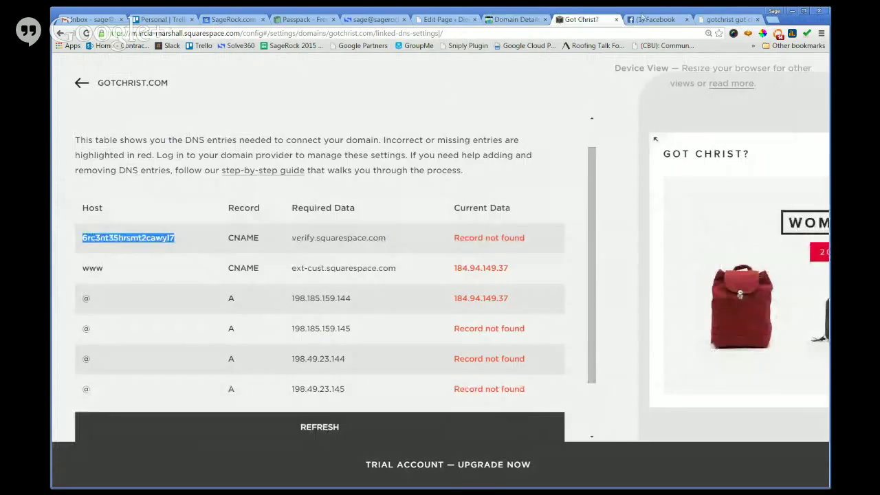
{"action": "left_click", "coordinate": [517, 19]}
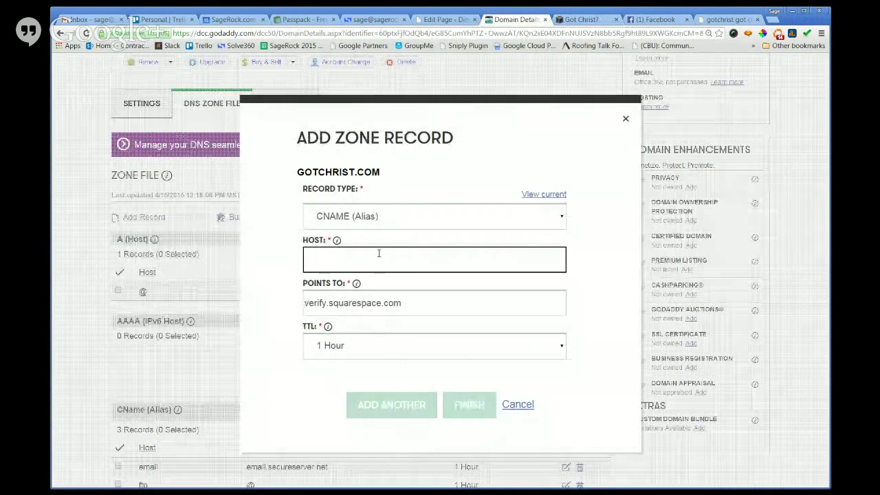
{"action": "key", "text": "ctrl+v"}
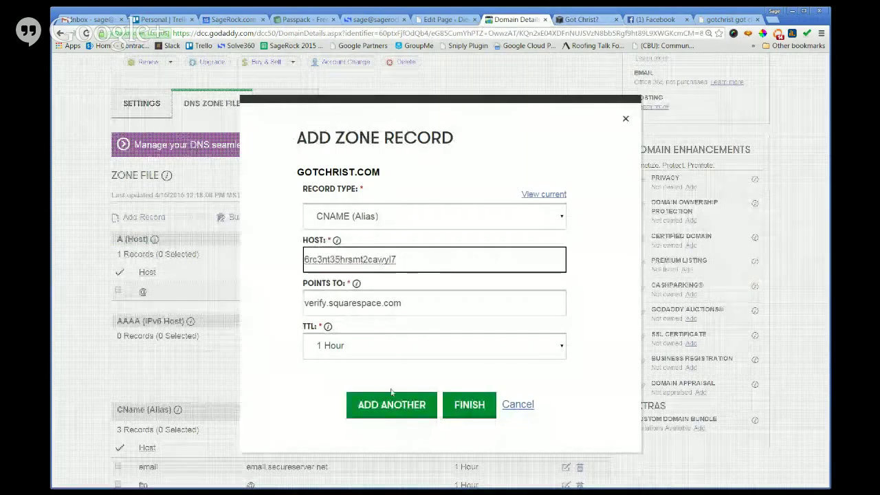
{"action": "left_click", "coordinate": [390, 405]}
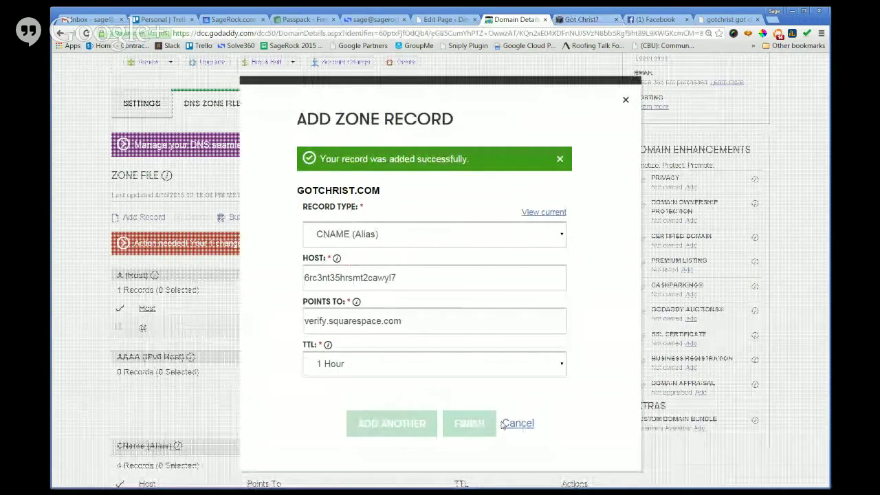
{"action": "left_click", "coordinate": [418, 236]}
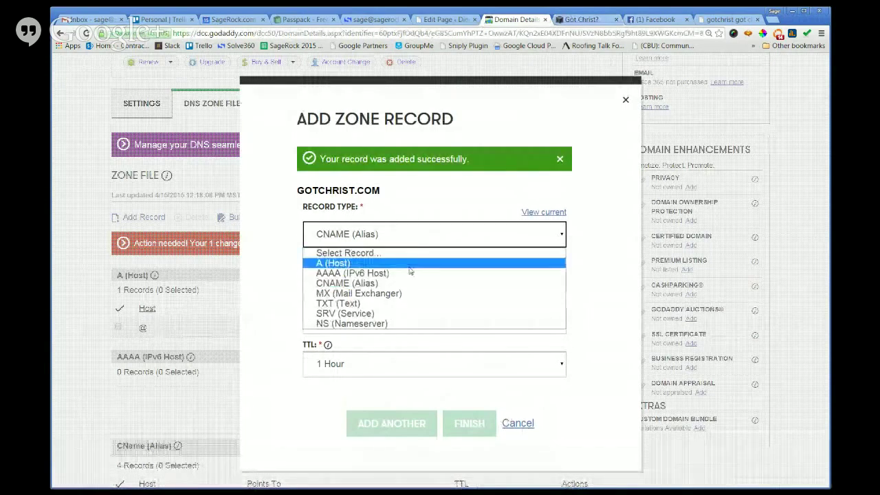
Set the new record's type to CNAME (Alias).
{"action": "left_click", "coordinate": [410, 268]}
{"action": "left_click", "coordinate": [581, 19]}
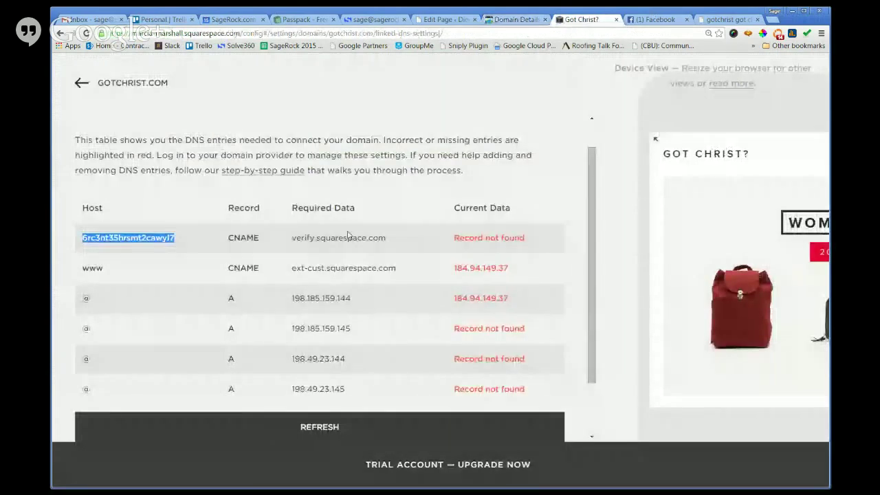
{"action": "left_click", "coordinate": [513, 20]}
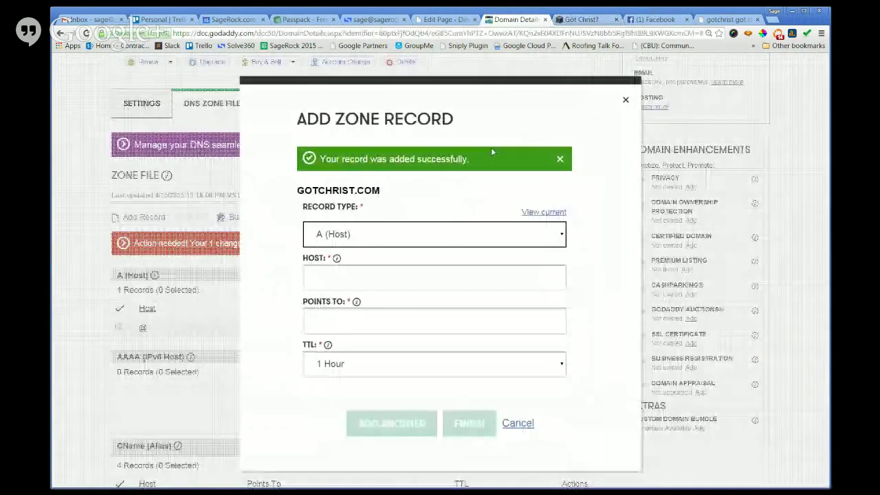
{"action": "left_click", "coordinate": [440, 240]}
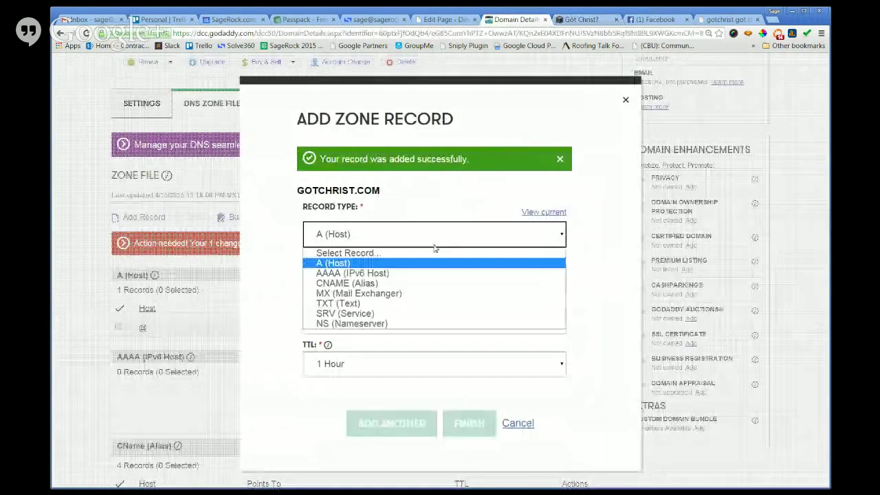
{"action": "left_click", "coordinate": [412, 283]}
Fill in Host 'www' and Points To ext-cust.squarespace.com, copied from Squarespace's table.
{"action": "left_click", "coordinate": [593, 19]}
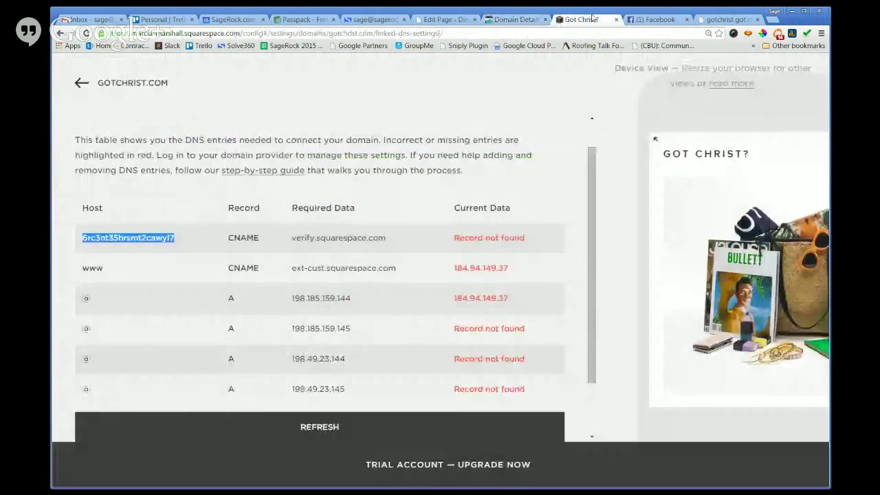
{"action": "left_click_drag", "start_coordinate": [426, 275], "coordinate": [305, 268]}
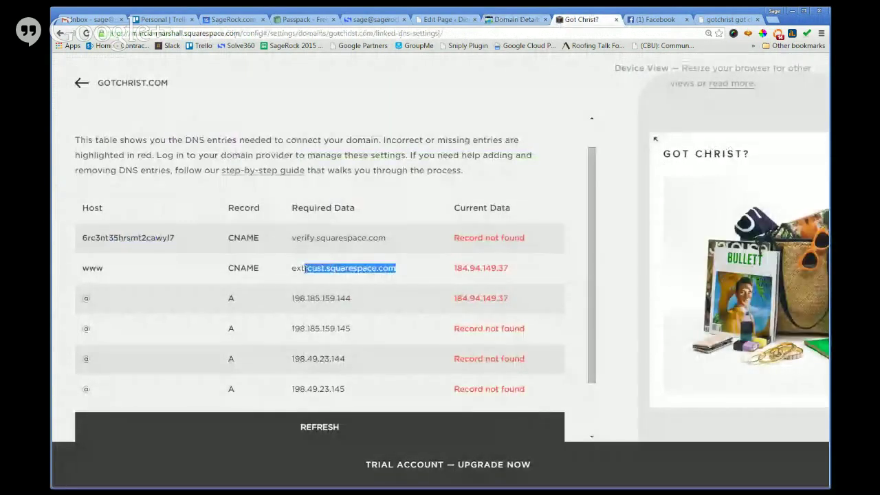
{"action": "left_click", "coordinate": [514, 21]}
{"action": "left_click", "coordinate": [379, 321]}
{"action": "type", "text": "ext-cust.squarespace.com"}
{"action": "left_click", "coordinate": [405, 285]}
{"action": "left_click", "coordinate": [555, 21]}
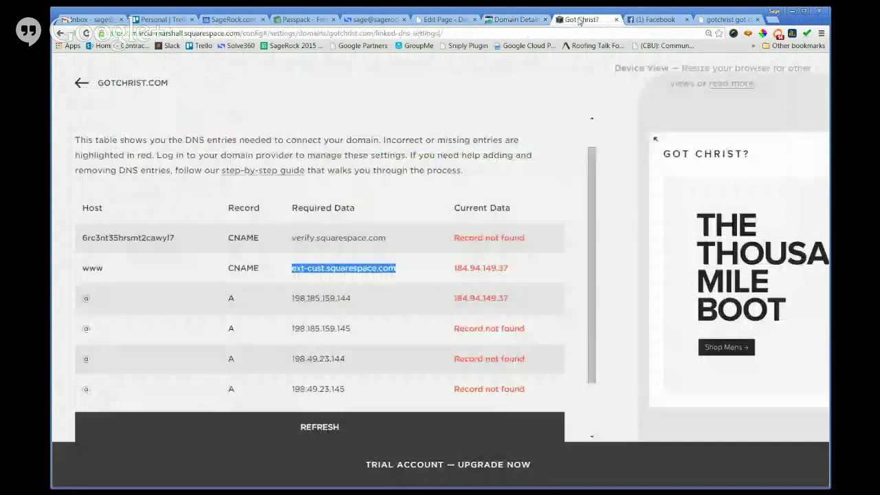
{"action": "left_click_drag", "start_coordinate": [103, 268], "coordinate": [90, 269]}
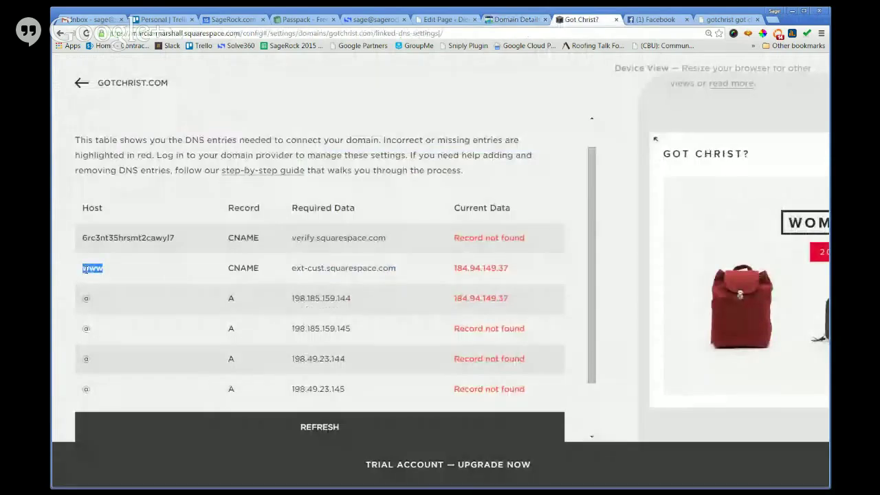
{"action": "left_click", "coordinate": [514, 19]}
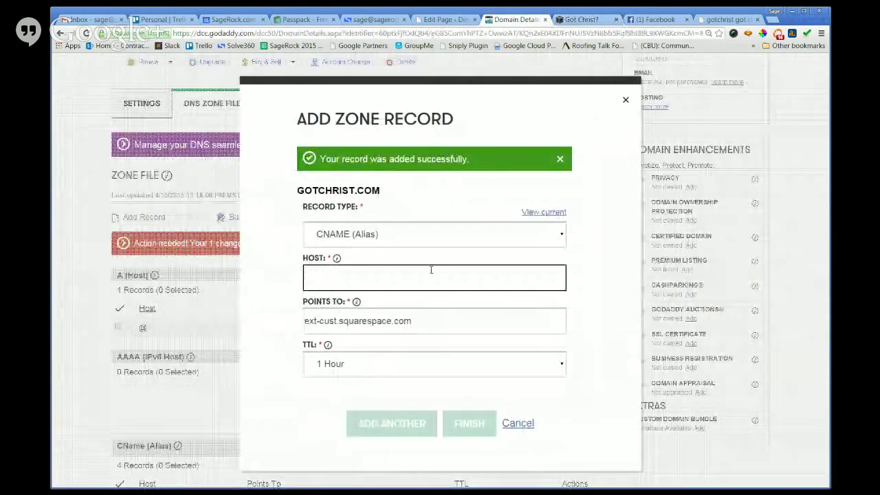
{"action": "type", "text": "www"}
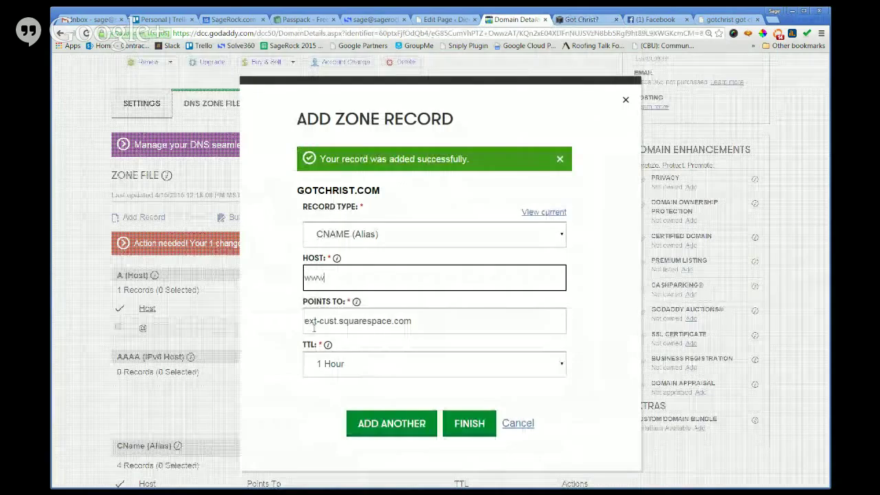
Keep TTL at 1 Hour and save the www CNAME record.
{"action": "left_click", "coordinate": [328, 346]}
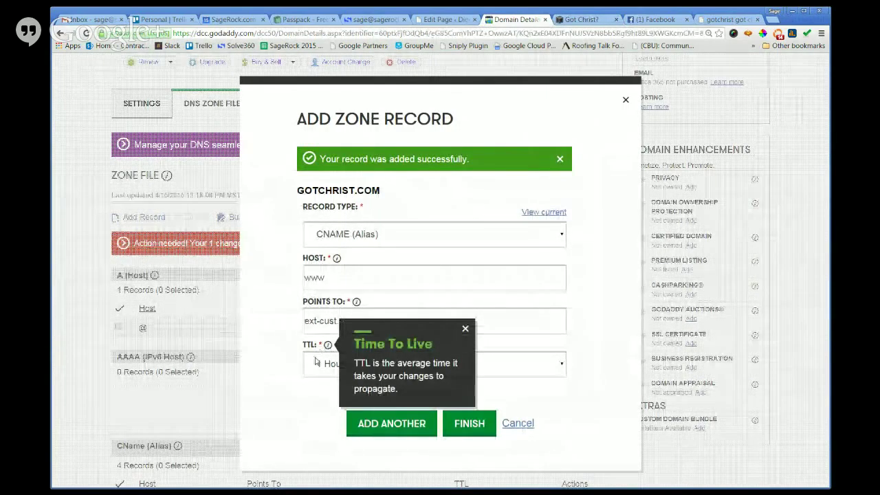
{"action": "left_click", "coordinate": [316, 362]}
{"action": "left_click", "coordinate": [323, 392]}
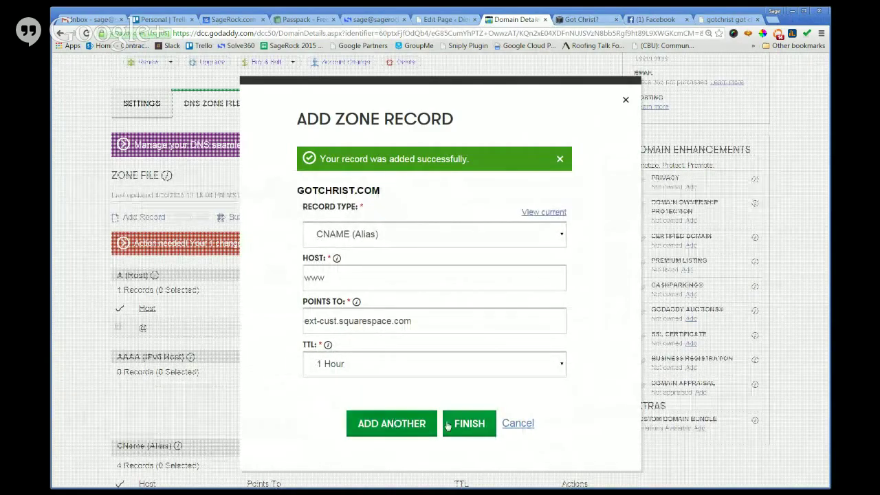
{"action": "left_click", "coordinate": [402, 423]}
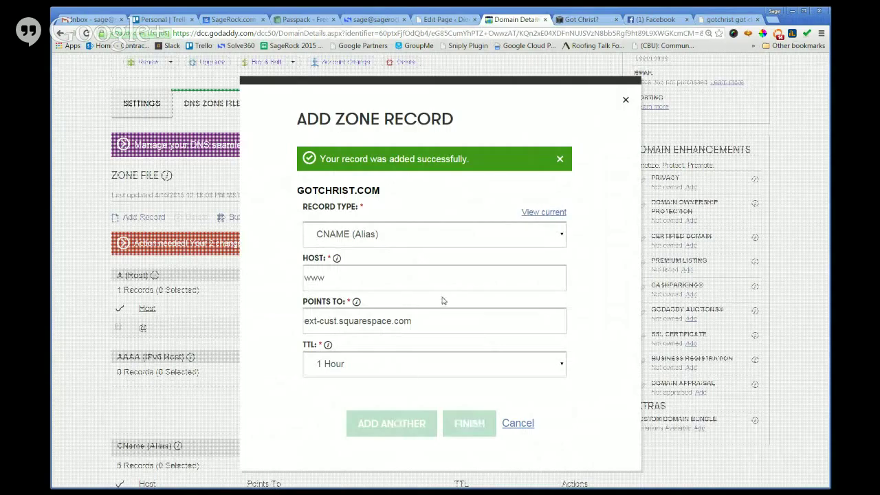
Keep CNAME as the record type, review the current zone records, and close the Add Zone Record dialog.
{"action": "left_click", "coordinate": [464, 242]}
{"action": "left_click", "coordinate": [576, 239]}
{"action": "left_click", "coordinate": [545, 213]}
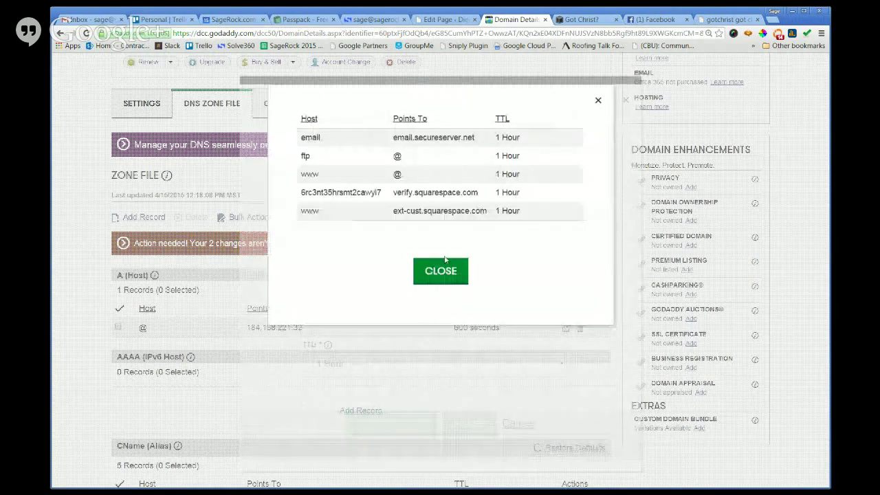
{"action": "left_click", "coordinate": [453, 273]}
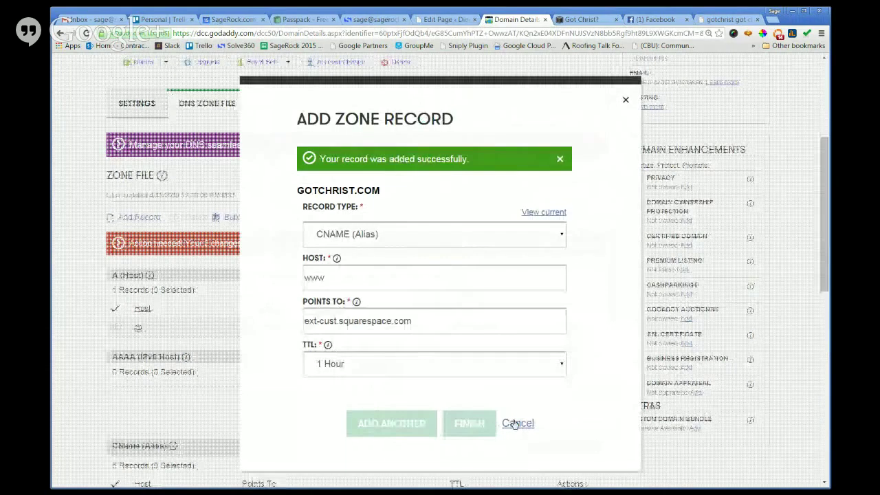
{"action": "left_click", "coordinate": [517, 422]}
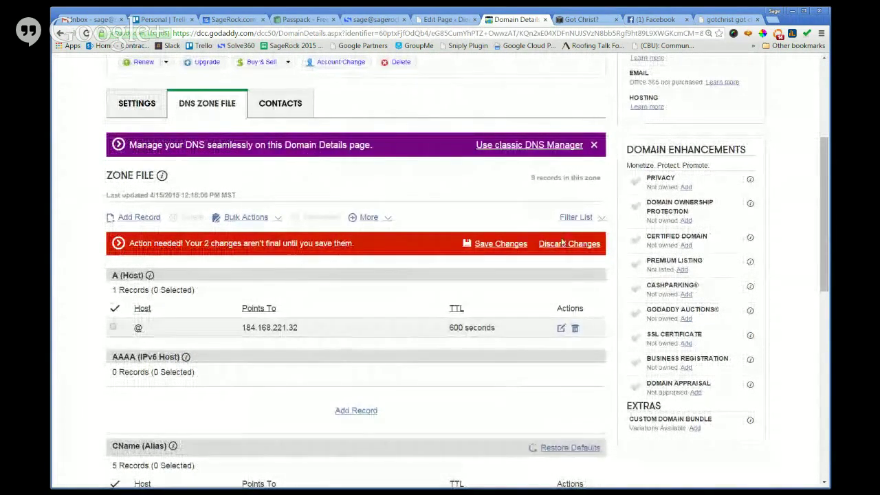
Save the pending DNS changes and review the error rejecting the duplicate www CNAME.
{"action": "left_click", "coordinate": [497, 244]}
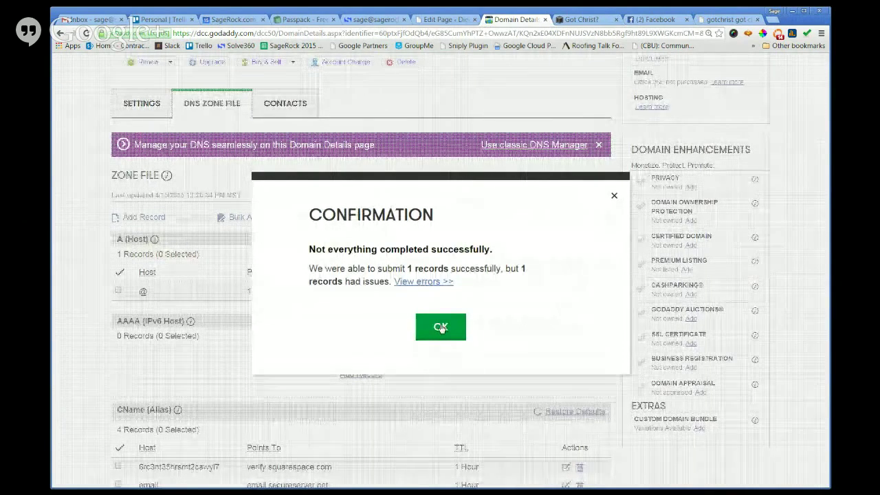
{"action": "left_click", "coordinate": [432, 283]}
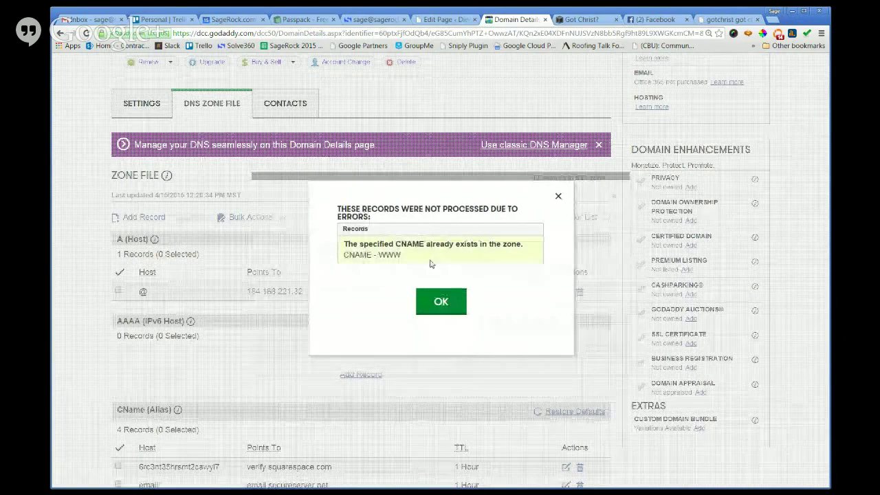
{"action": "left_click", "coordinate": [448, 303]}
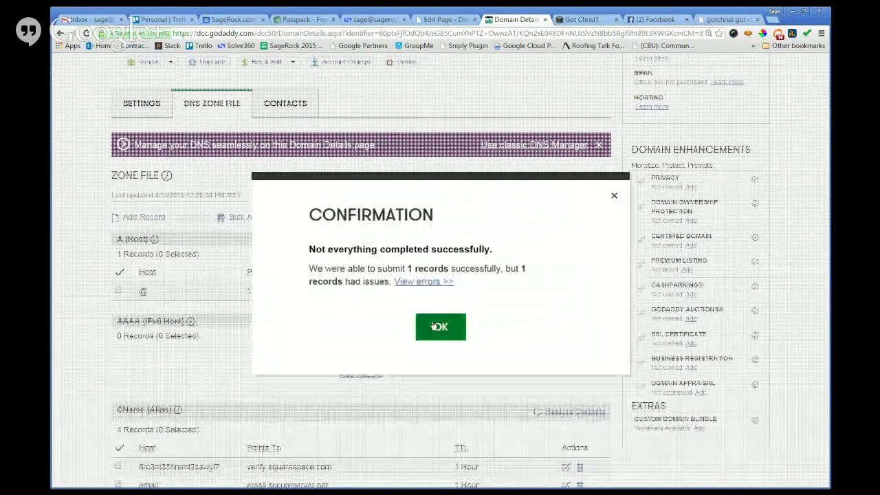
{"action": "left_click", "coordinate": [444, 321]}
Replace @ in the www CNAME's Points To with ext-cust.squarespace.com copied from Squarespace.
{"action": "scroll", "coordinate": [454, 312], "scroll_direction": "down", "scroll_amount": 3}
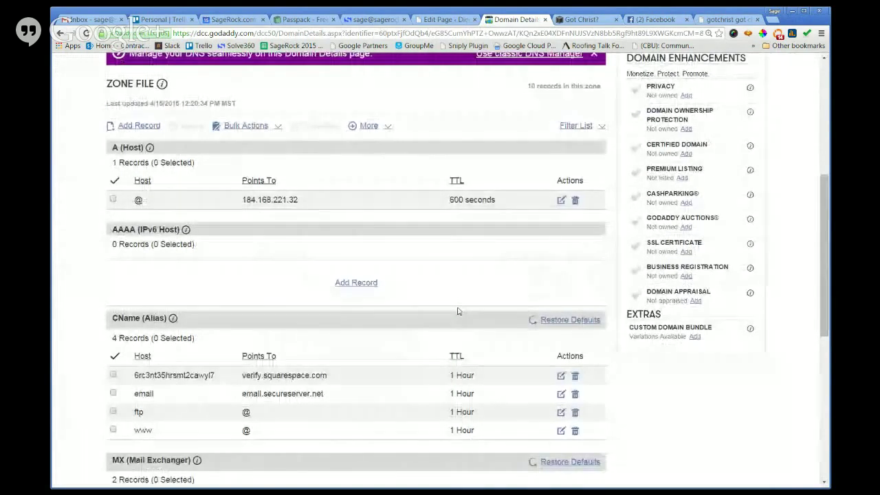
{"action": "scroll", "coordinate": [458, 311], "scroll_direction": "down", "scroll_amount": 2}
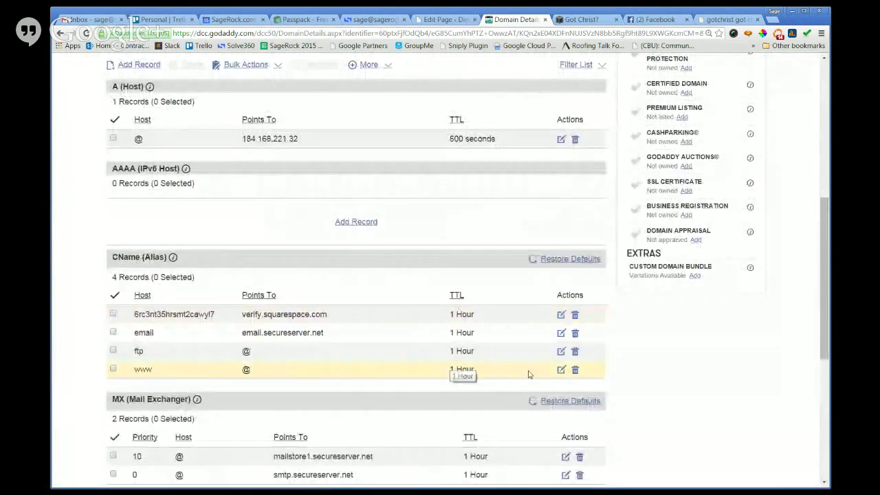
{"action": "left_click", "coordinate": [561, 370]}
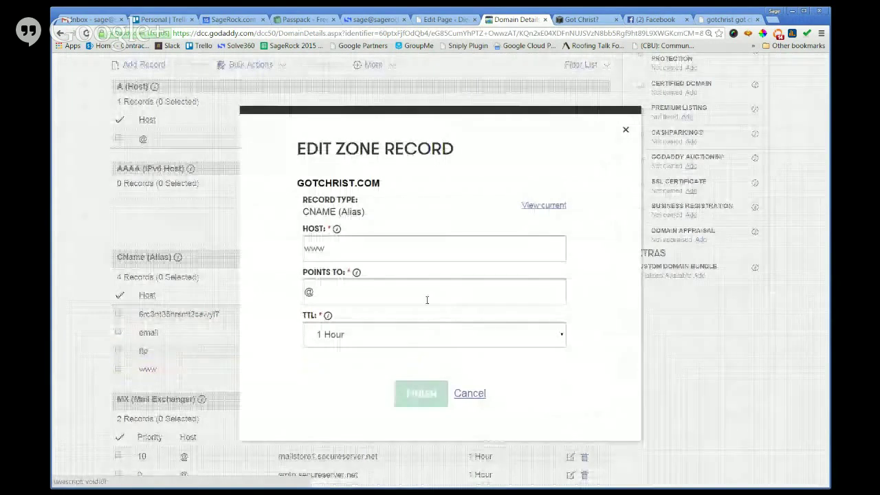
{"action": "left_click", "coordinate": [425, 293]}
{"action": "left_click", "coordinate": [584, 20]}
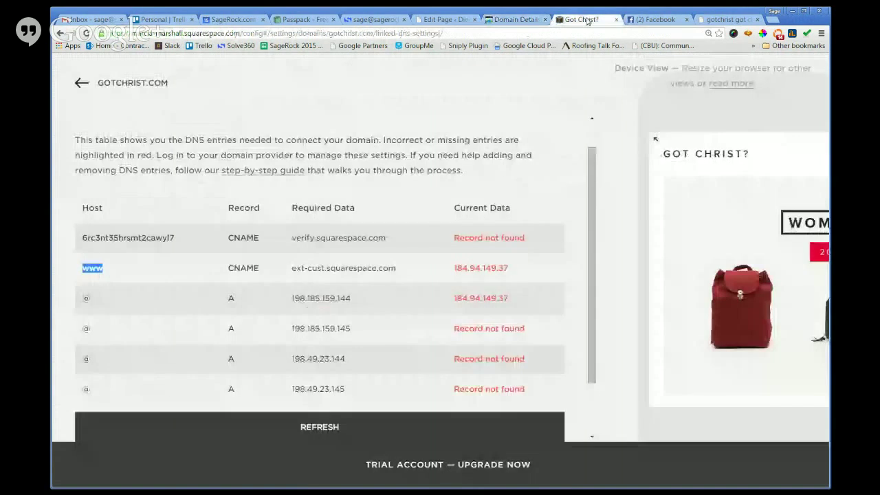
{"action": "left_click_drag", "start_coordinate": [397, 268], "coordinate": [287, 267]}
{"action": "key", "text": "ctrl+c"}
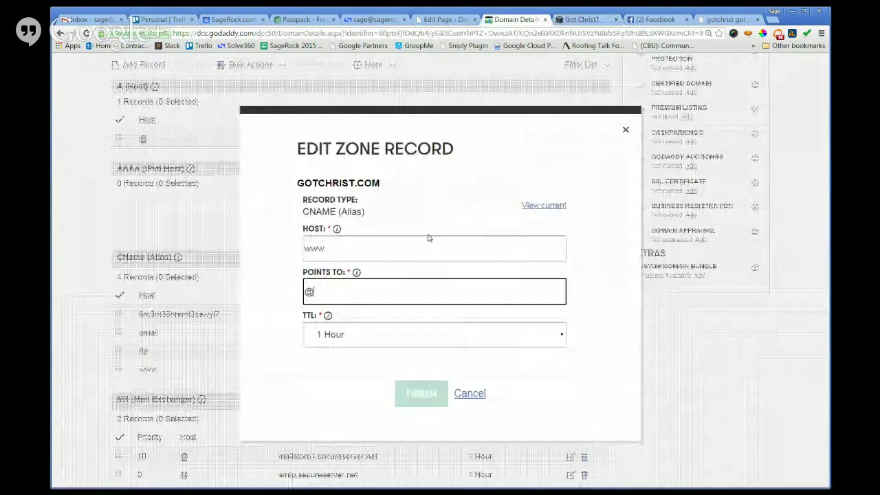
{"action": "left_click", "coordinate": [515, 19]}
{"action": "left_click_drag", "start_coordinate": [353, 290], "coordinate": [296, 291]}
{"action": "key", "text": "ctrl+v"}
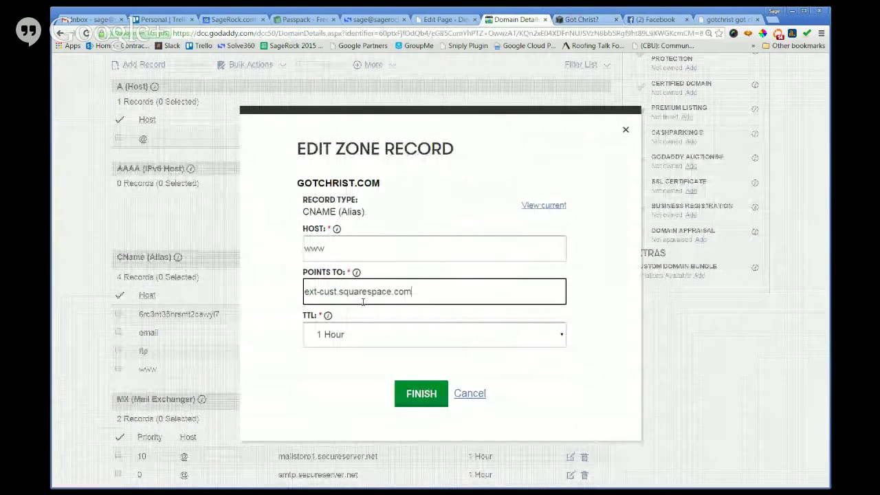
Apply the www record edit and save the gotchrist.com zone file.
{"action": "left_click", "coordinate": [421, 394]}
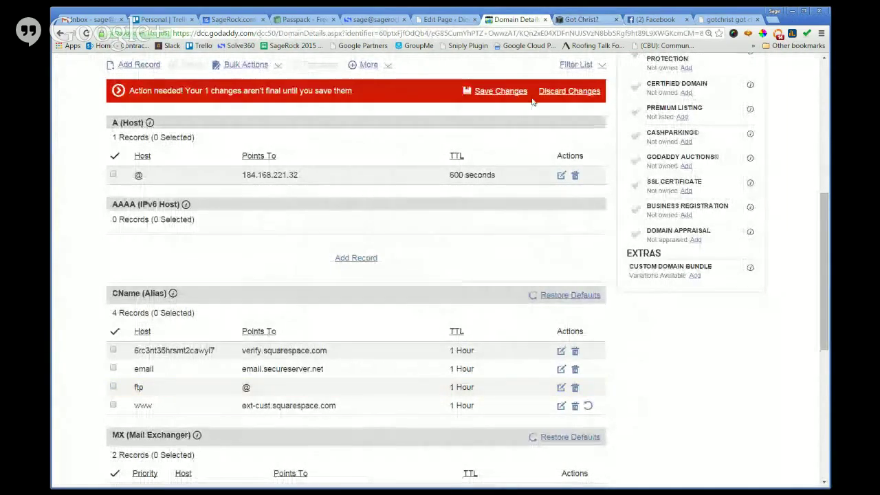
{"action": "left_click", "coordinate": [507, 91]}
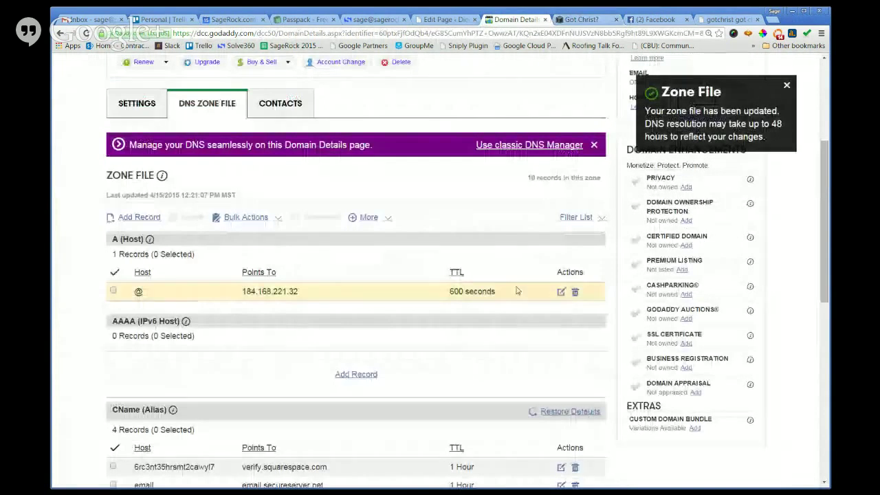
{"action": "scroll", "coordinate": [516, 186], "scroll_direction": "down", "scroll_amount": 2}
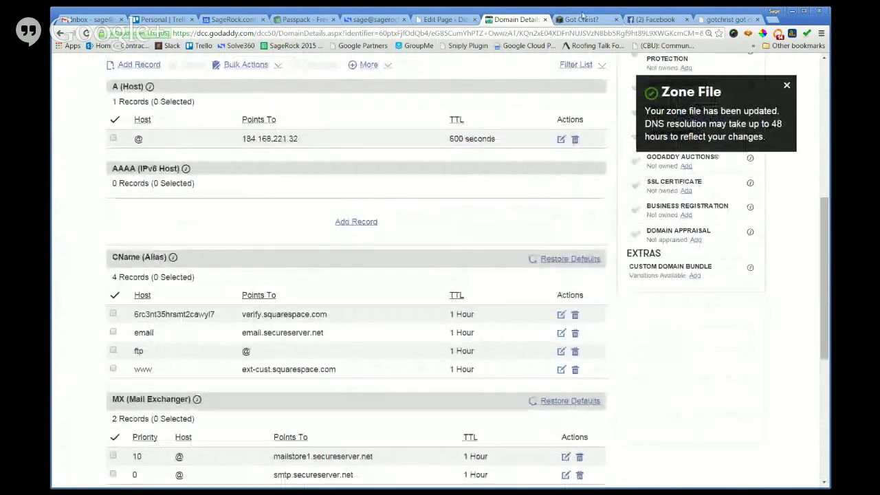
Maximize Chrome and refresh the gotchrist.com records in Squarespace's DNS Settings.
{"action": "double_click", "coordinate": [583, 12]}
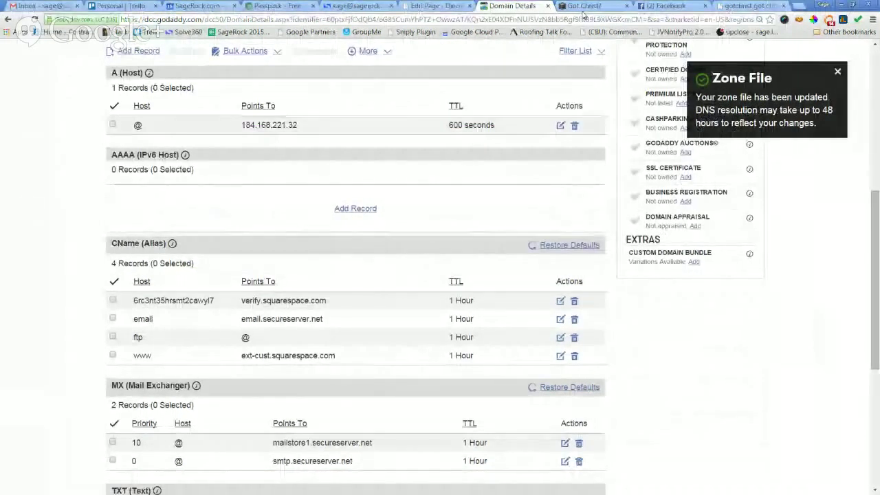
{"action": "left_click", "coordinate": [584, 7]}
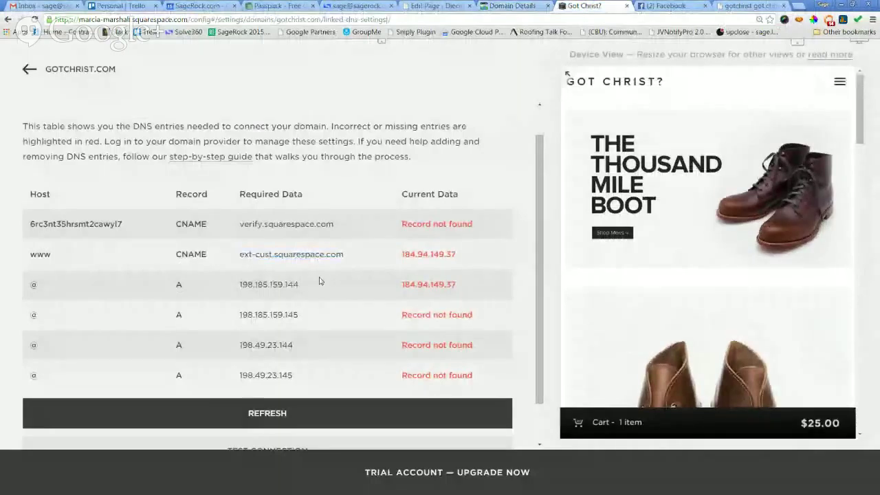
{"action": "scroll", "coordinate": [319, 281], "scroll_direction": "down", "scroll_amount": 1}
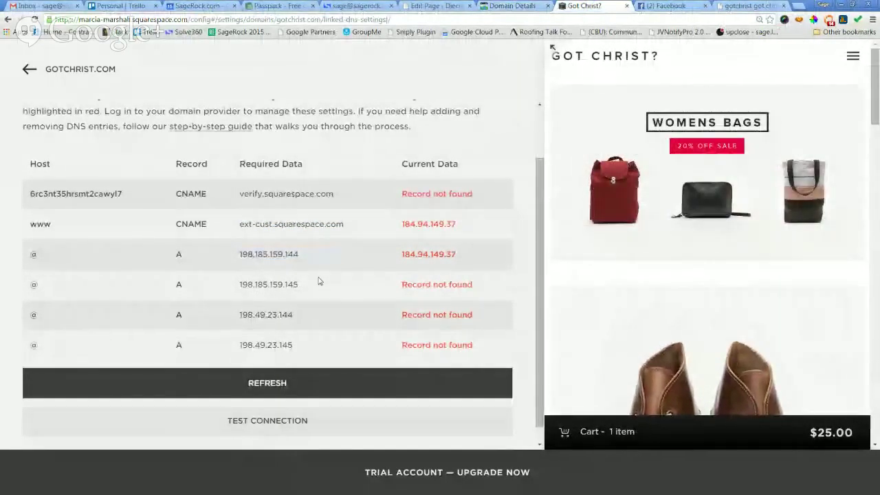
{"action": "scroll", "coordinate": [319, 281], "scroll_direction": "down", "scroll_amount": 1}
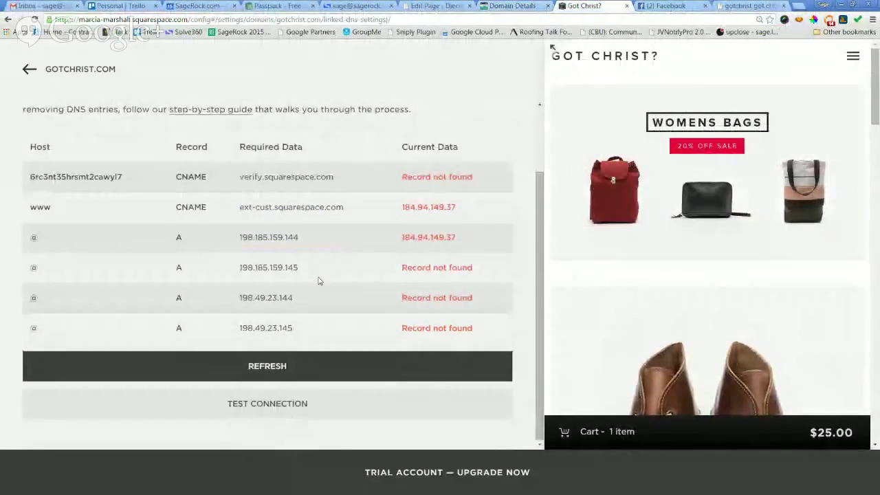
{"action": "left_click", "coordinate": [273, 365]}
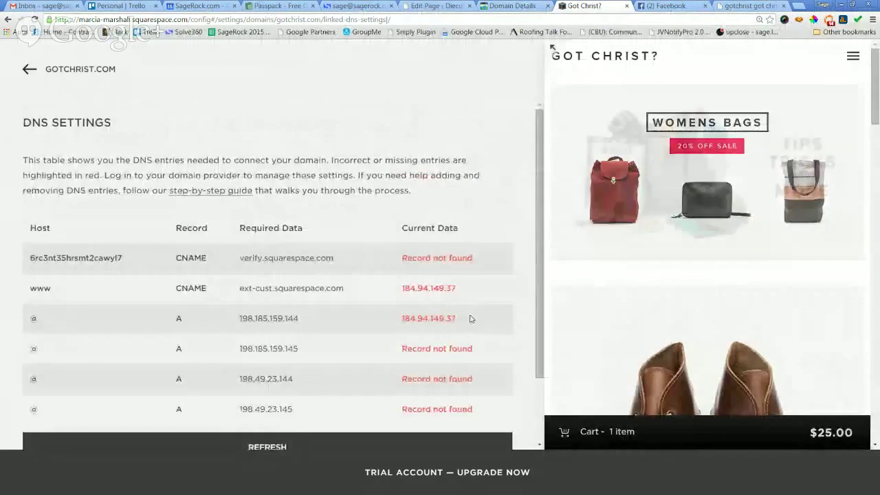
Run Test Connection for gotchrist.com, then return to the Squarespace DNS table.
{"action": "scroll", "coordinate": [484, 292], "scroll_direction": "down", "scroll_amount": 4}
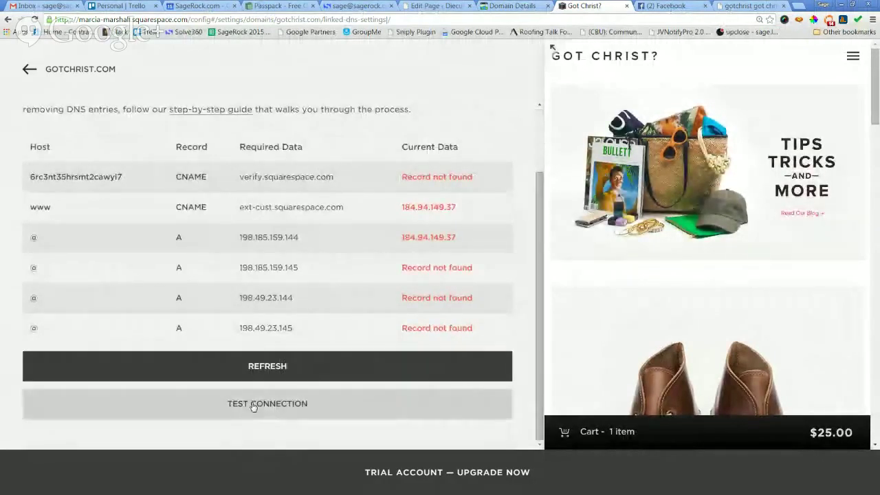
{"action": "left_click", "coordinate": [253, 404]}
{"action": "left_click", "coordinate": [543, 6]}
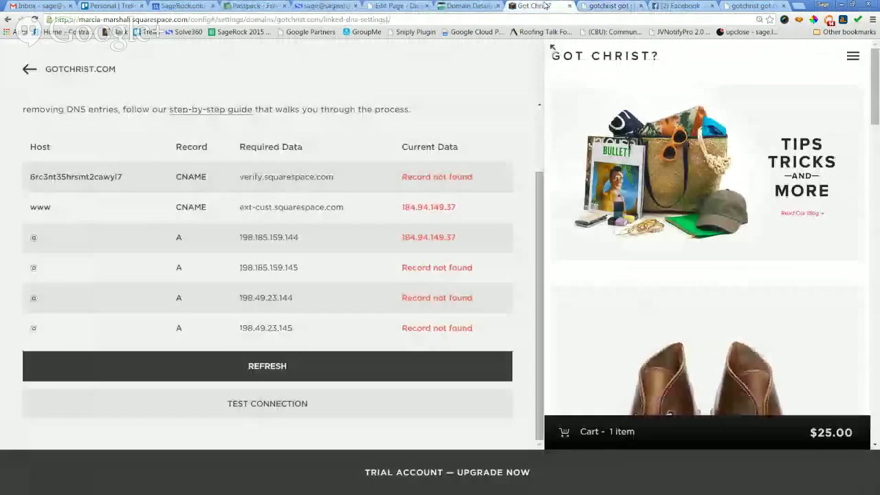
{"action": "scroll", "coordinate": [541, 248], "scroll_direction": "up", "scroll_amount": 1}
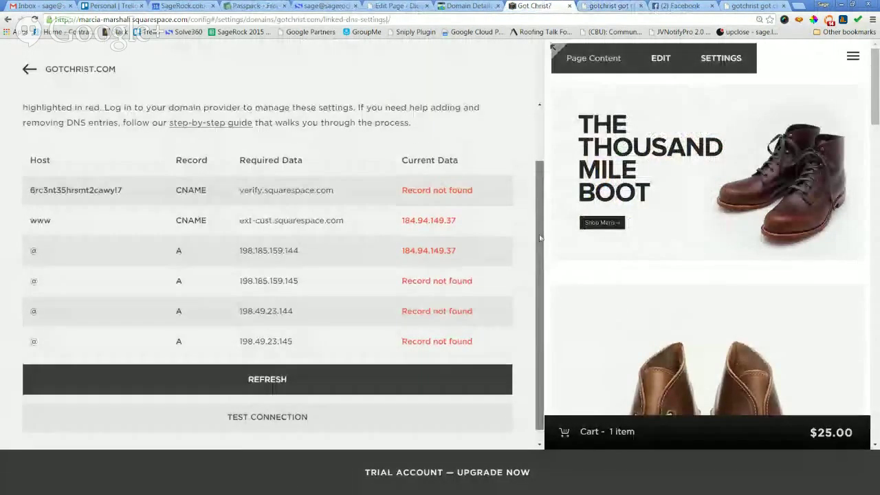
{"action": "scroll", "coordinate": [541, 247], "scroll_direction": "down", "scroll_amount": 1}
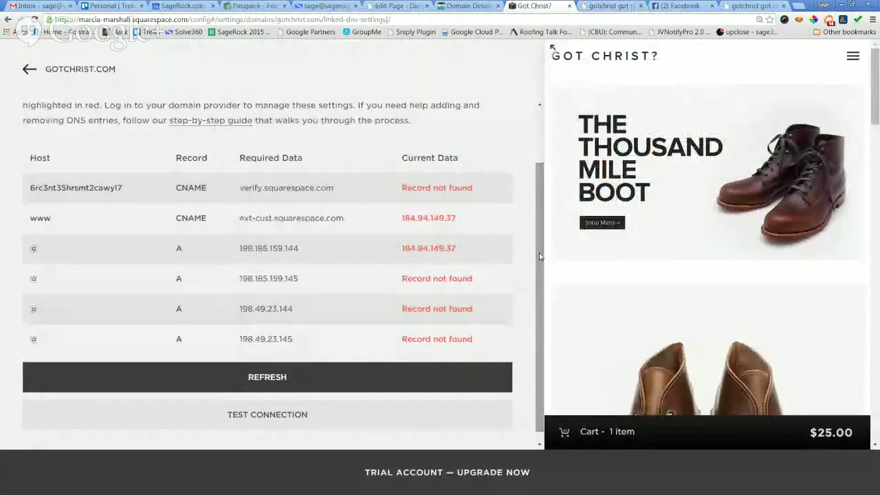
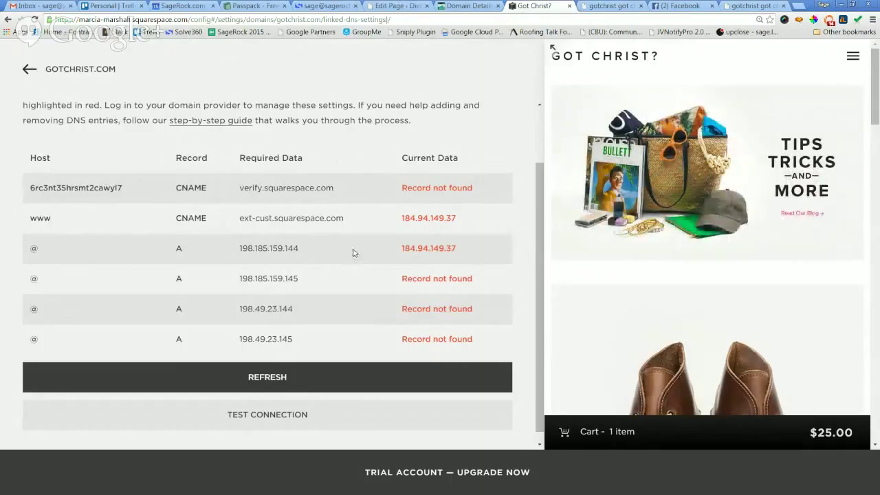
Copy the A-record address 198.185.159.144 and start a new record in GoDaddy's gotchrist.com zone file.
{"action": "left_click_drag", "start_coordinate": [277, 249], "coordinate": [238, 249]}
{"action": "key", "text": "ctrl+c"}
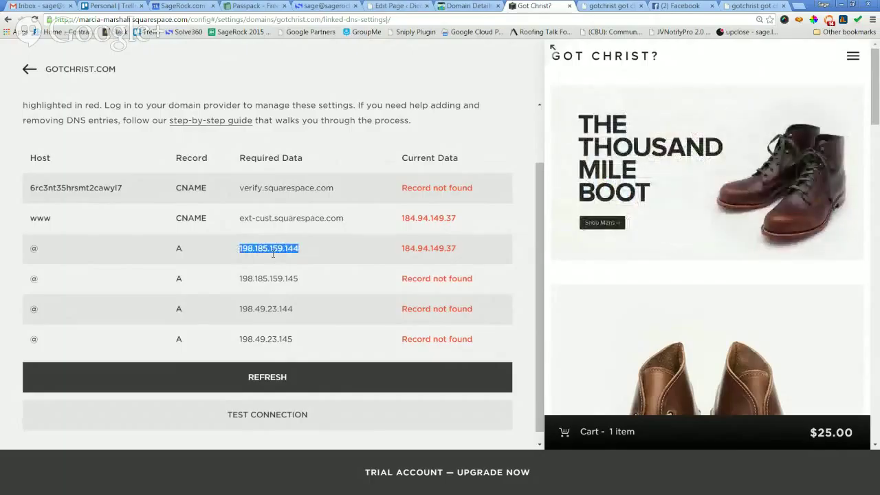
{"action": "left_click", "coordinate": [465, 6]}
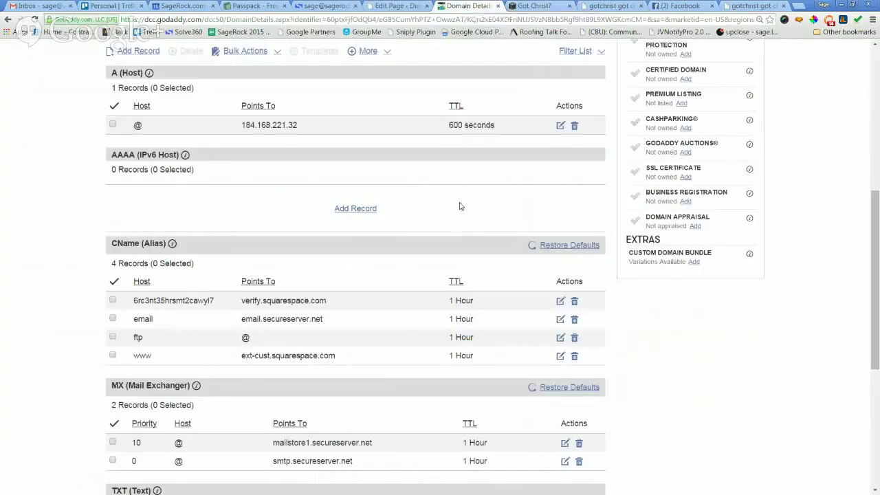
{"action": "scroll", "coordinate": [460, 206], "scroll_direction": "up", "scroll_amount": 1}
{"action": "left_click", "coordinate": [531, 5]}
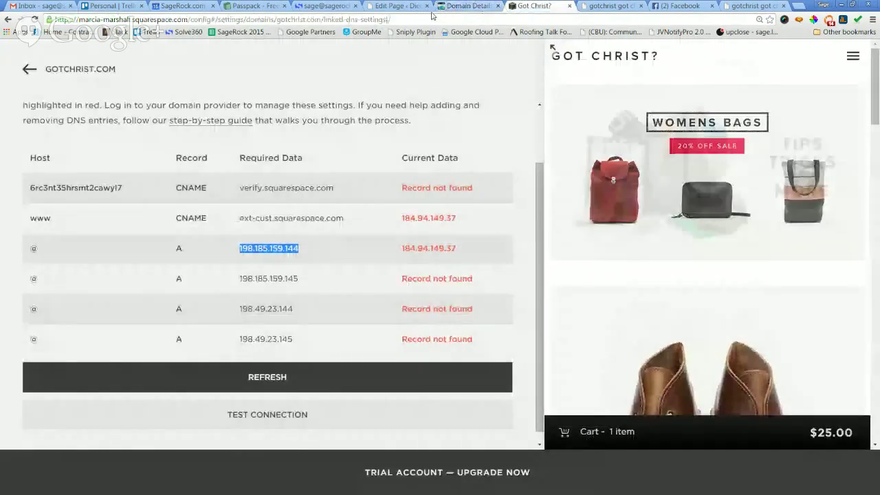
{"action": "left_click", "coordinate": [465, 6]}
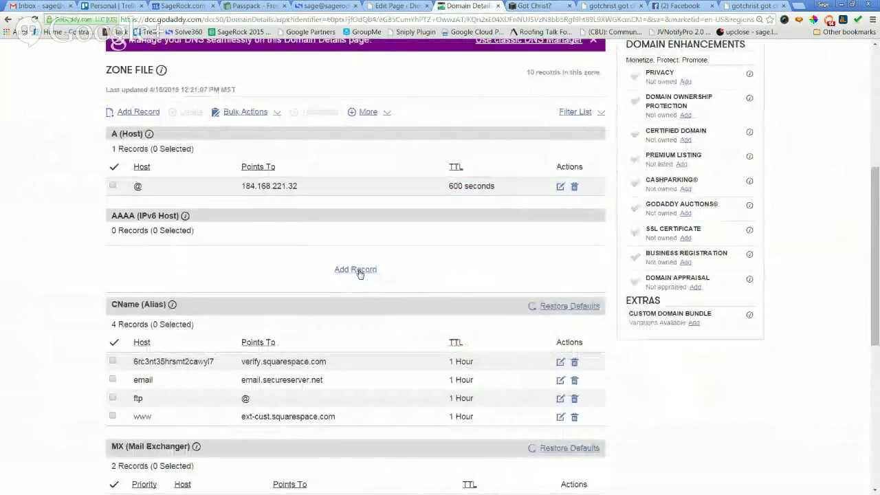
{"action": "left_click", "coordinate": [355, 270]}
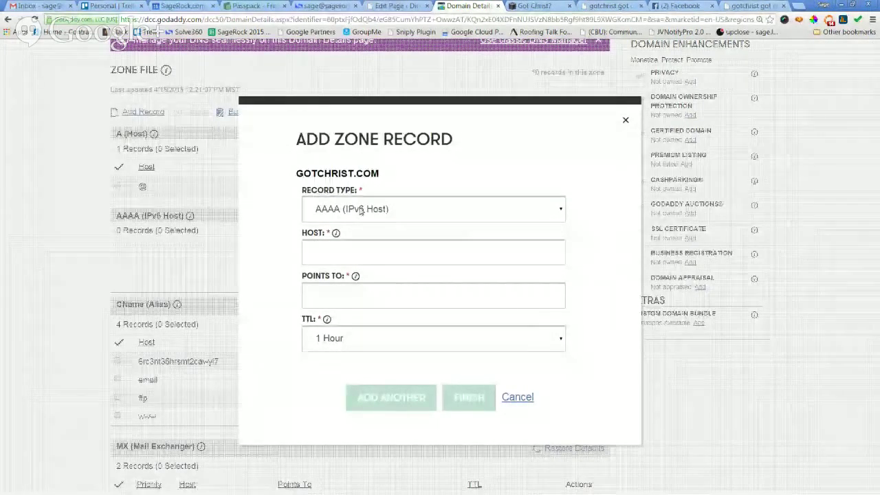
Add an A record with host @ pointing to 198.185.159.144.
{"action": "left_click", "coordinate": [361, 211]}
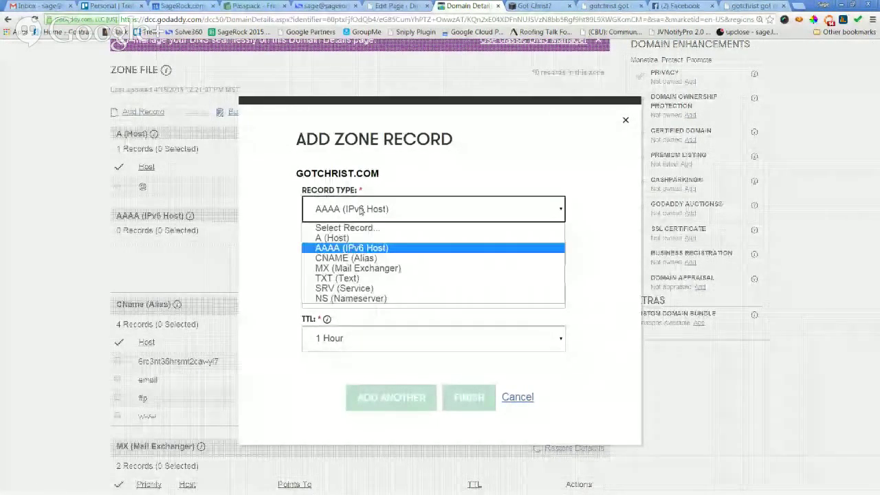
{"action": "left_click", "coordinate": [355, 240]}
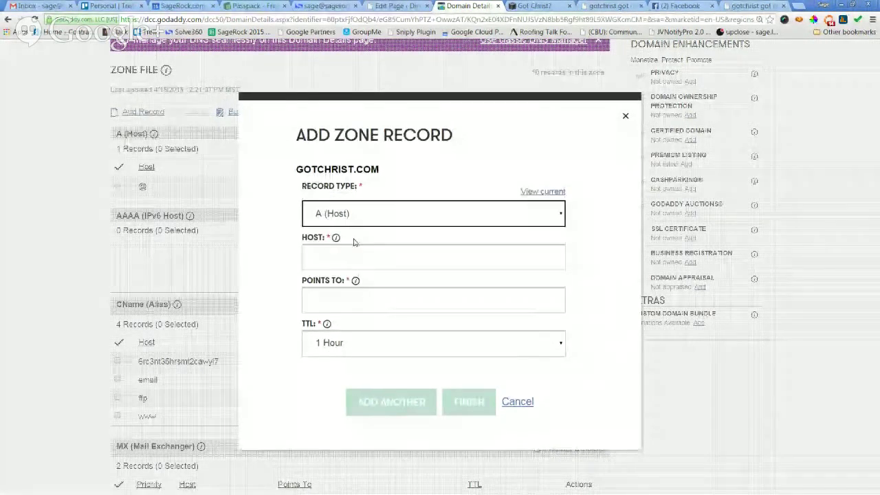
{"action": "left_click", "coordinate": [416, 291]}
{"action": "key", "text": "ctrl+v"}
{"action": "left_click", "coordinate": [377, 253]}
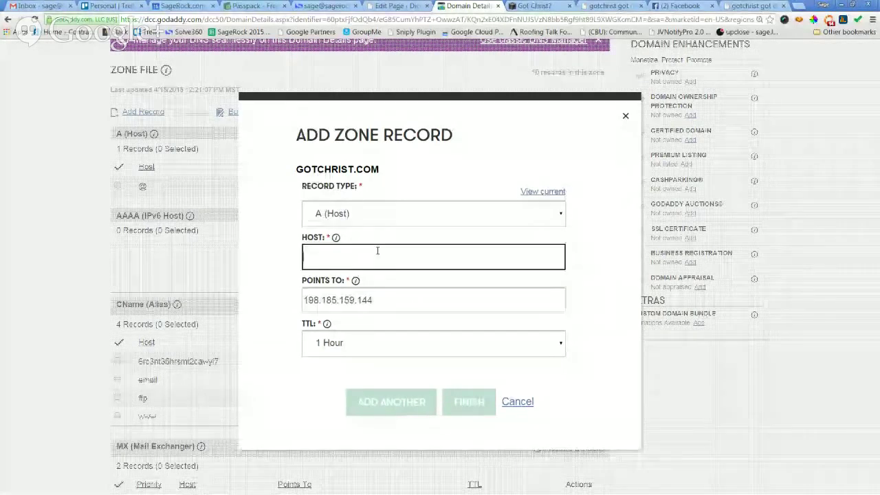
{"action": "type", "text": "@"}
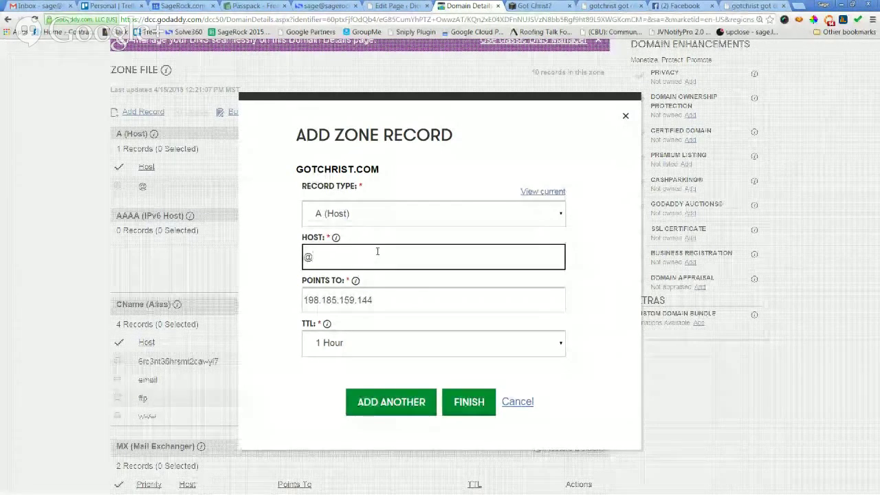
{"action": "left_click", "coordinate": [395, 400]}
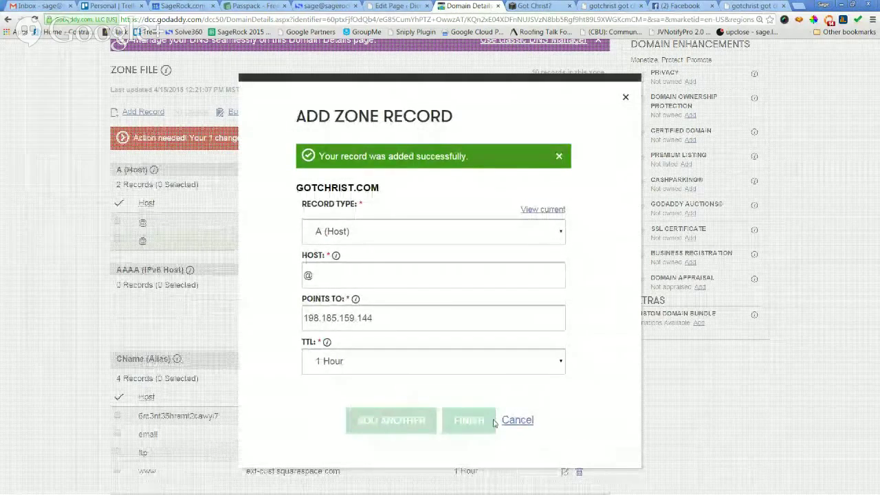
Add a second @ A record pointing to 198.185.159.145.
{"action": "left_click", "coordinate": [547, 7]}
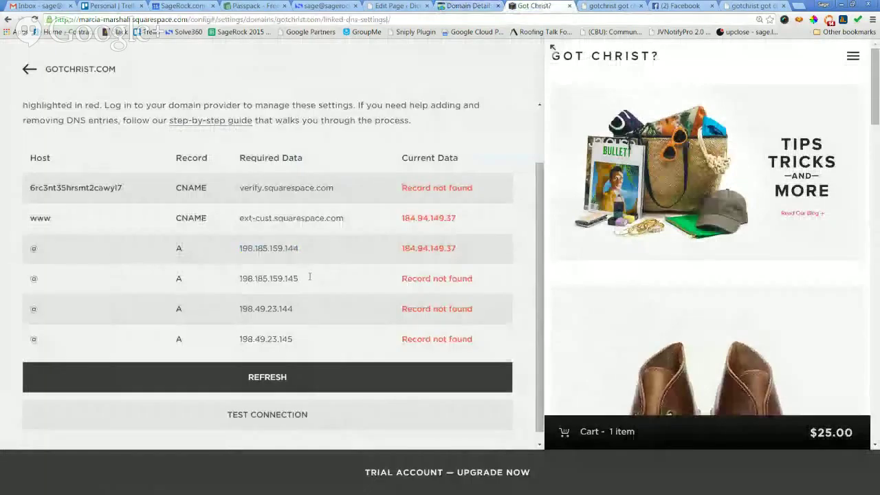
{"action": "left_click_drag", "start_coordinate": [308, 277], "coordinate": [240, 279]}
{"action": "key", "text": "ctrl+c"}
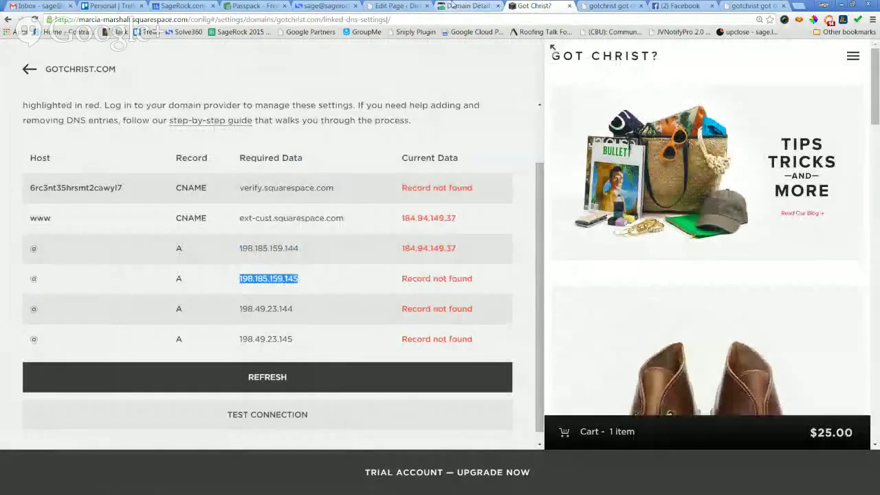
{"action": "left_click", "coordinate": [469, 6]}
{"action": "left_click", "coordinate": [392, 318]}
{"action": "left_click_drag", "start_coordinate": [392, 317], "coordinate": [261, 330]}
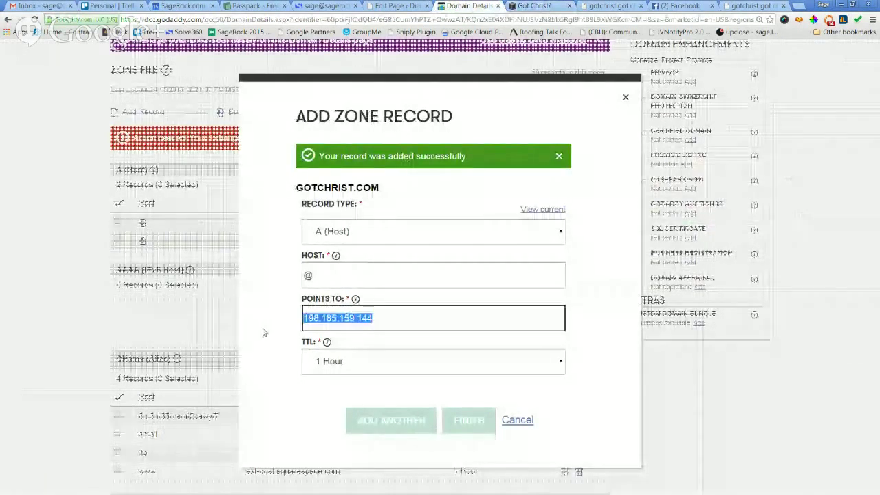
{"action": "key", "text": "ctrl+v"}
{"action": "left_click", "coordinate": [388, 422]}
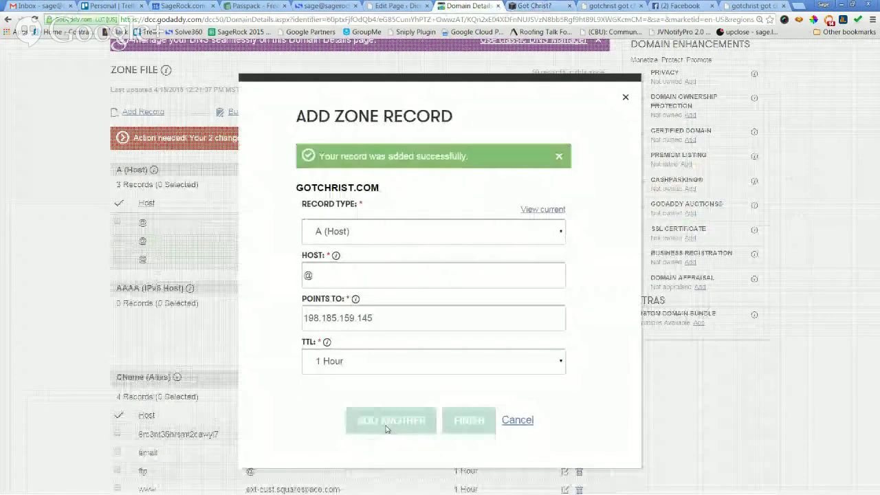
Add a third @ A record pointing to 198.49.23.144.
{"action": "left_click", "coordinate": [534, 5]}
{"action": "left_click_drag", "start_coordinate": [303, 310], "coordinate": [236, 309]}
{"action": "key", "text": "ctrl+c"}
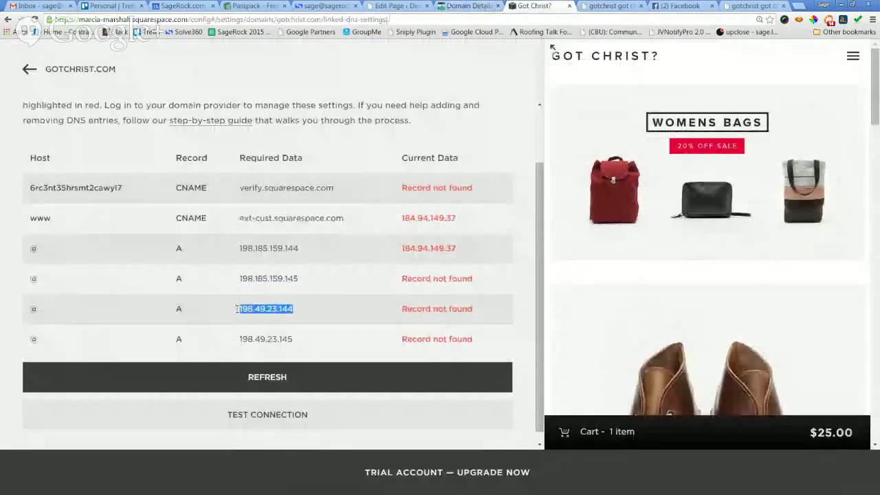
{"action": "left_click", "coordinate": [468, 5]}
{"action": "left_click_drag", "start_coordinate": [377, 318], "coordinate": [284, 319]}
{"action": "key", "text": "ctrl+v"}
{"action": "left_click", "coordinate": [380, 428]}
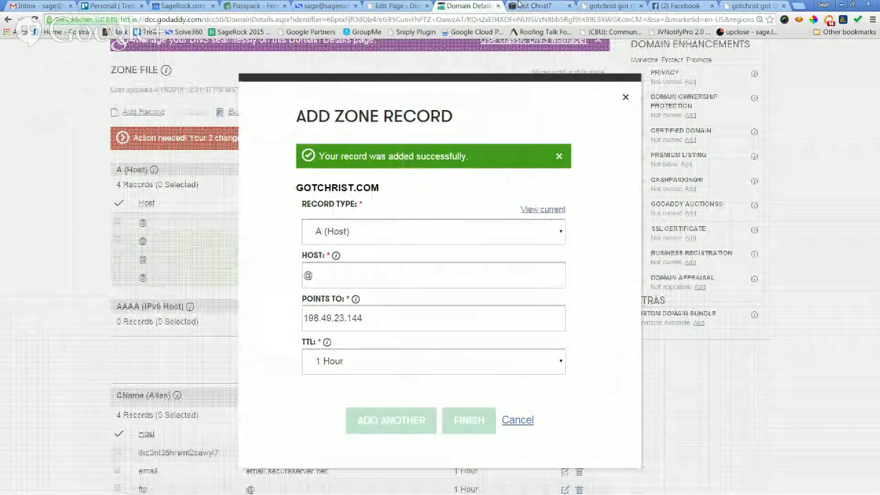
Review Squarespace's www and verification CNAME values and recheck the 198.49.23.144 entry.
{"action": "left_click", "coordinate": [535, 7]}
{"action": "left_click_drag", "start_coordinate": [306, 343], "coordinate": [242, 343]}
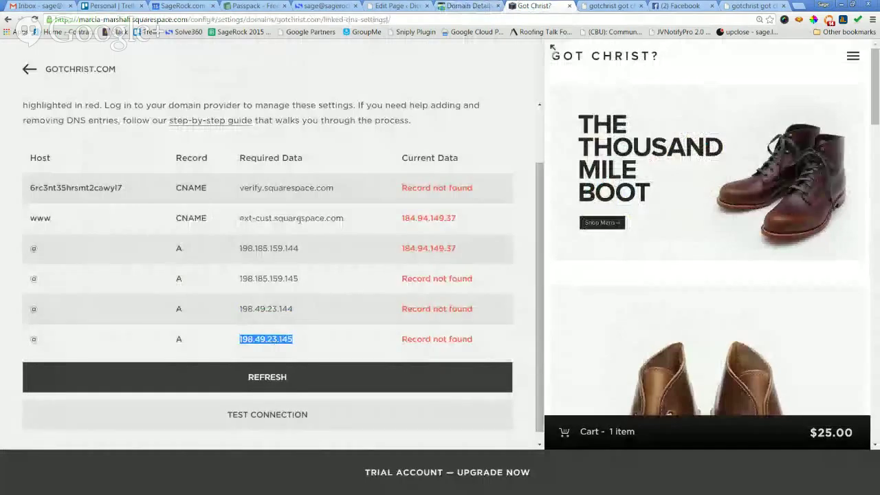
{"action": "left_click_drag", "start_coordinate": [357, 222], "coordinate": [244, 222]}
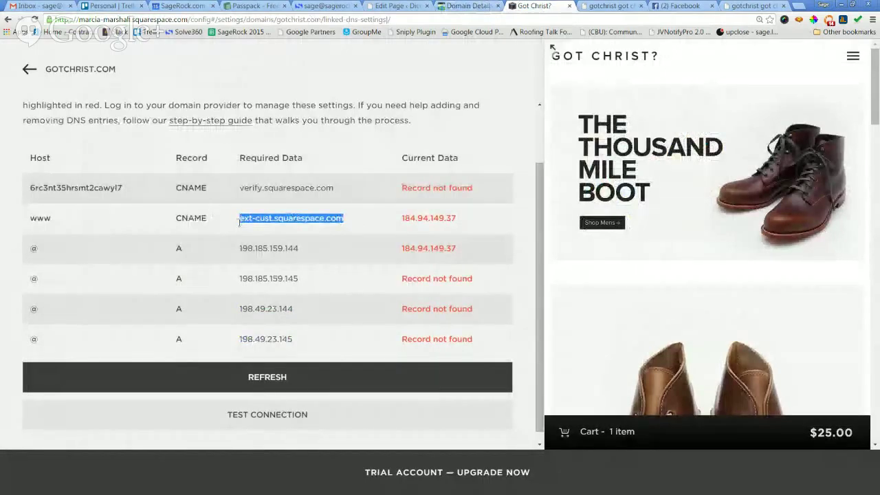
{"action": "left_click", "coordinate": [261, 218]}
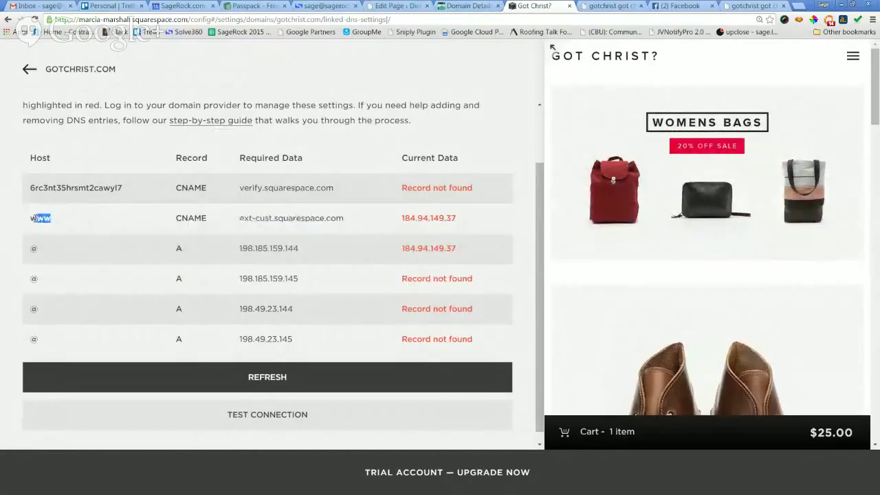
{"action": "left_click", "coordinate": [138, 231]}
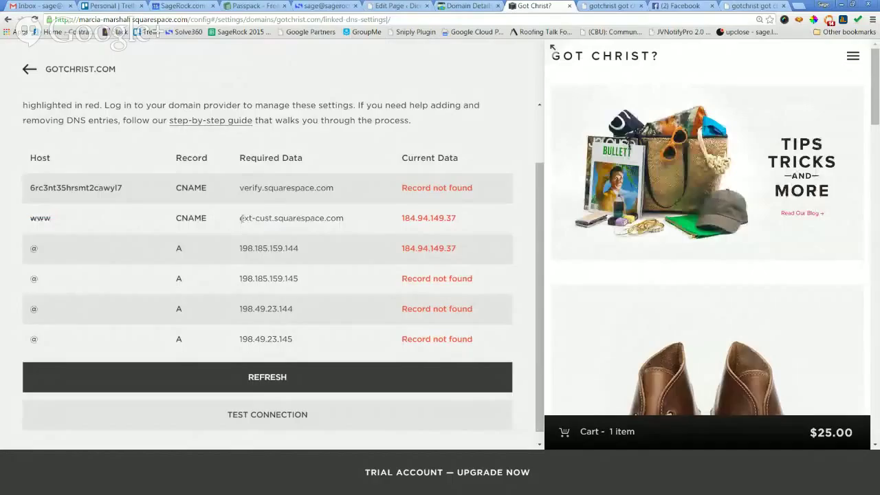
{"action": "left_click_drag", "start_coordinate": [239, 219], "coordinate": [373, 234]}
{"action": "left_click", "coordinate": [366, 229]}
{"action": "left_click_drag", "start_coordinate": [30, 187], "coordinate": [124, 190]}
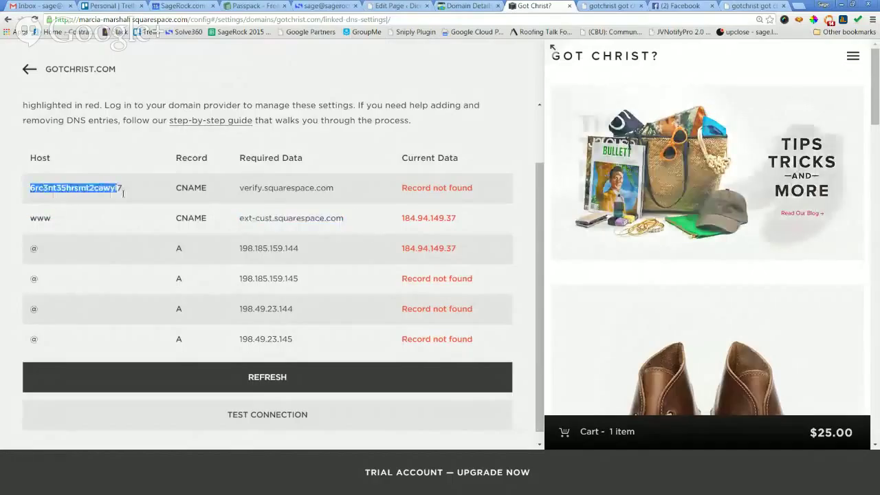
{"action": "left_click", "coordinate": [256, 191]}
{"action": "left_click_drag", "start_coordinate": [240, 187], "coordinate": [336, 188]}
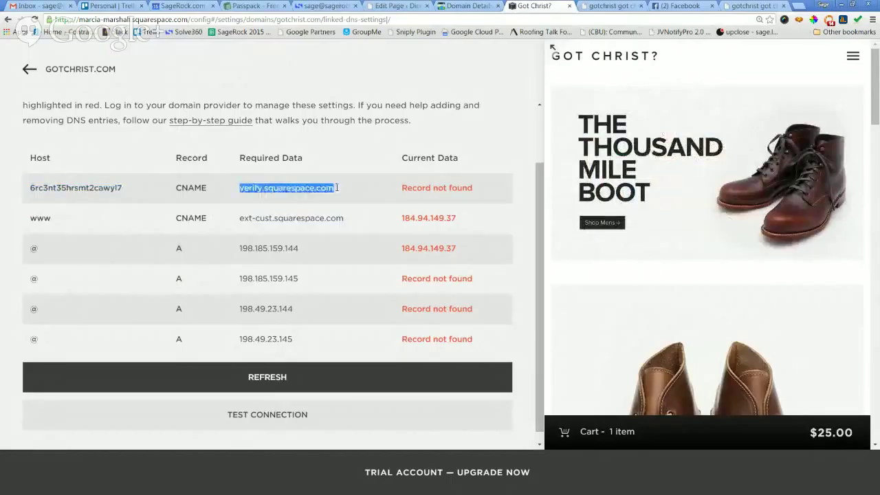
{"action": "left_click", "coordinate": [113, 196]}
{"action": "left_click_drag", "start_coordinate": [97, 182], "coordinate": [50, 182]}
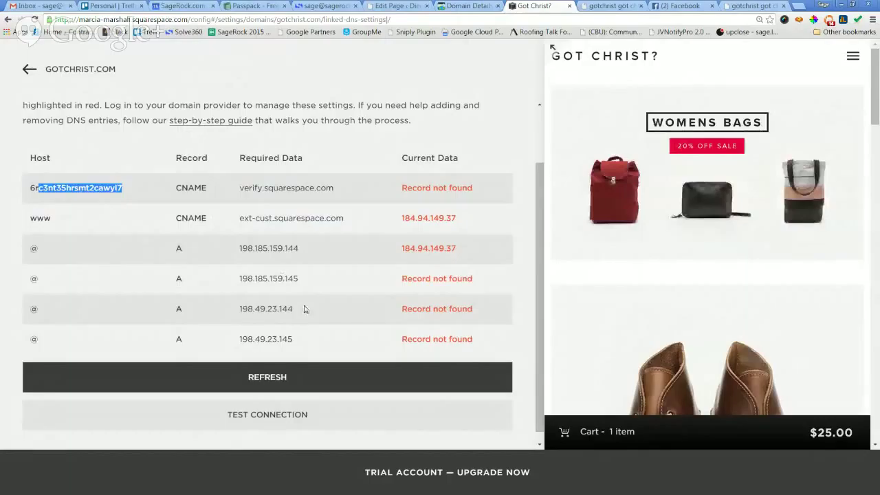
{"action": "left_click_drag", "start_coordinate": [295, 310], "coordinate": [240, 308]}
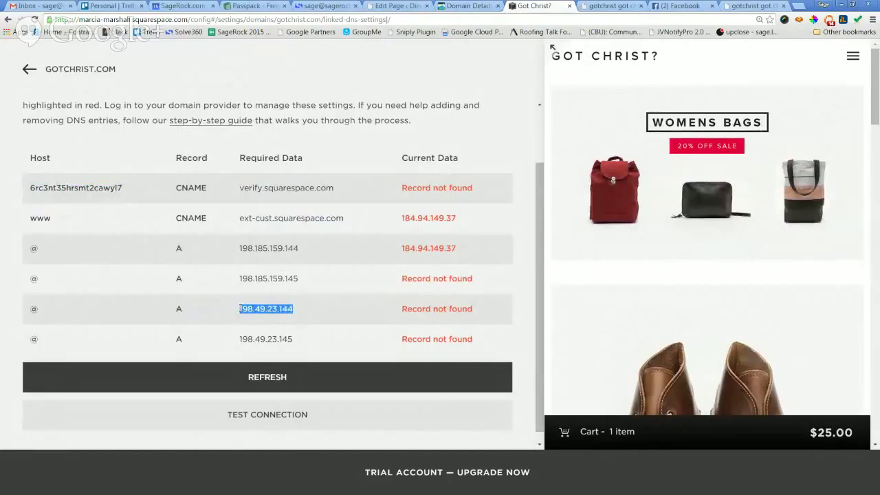
{"action": "left_click", "coordinate": [467, 5]}
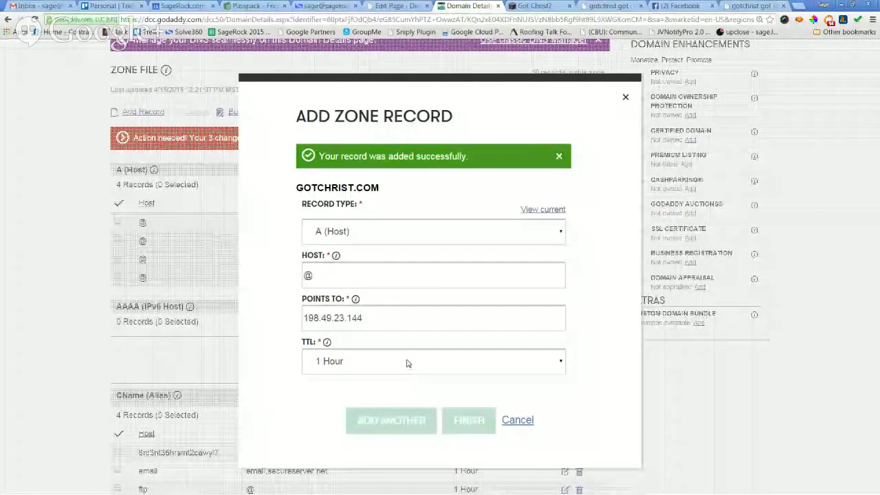
{"action": "left_click", "coordinate": [394, 319]}
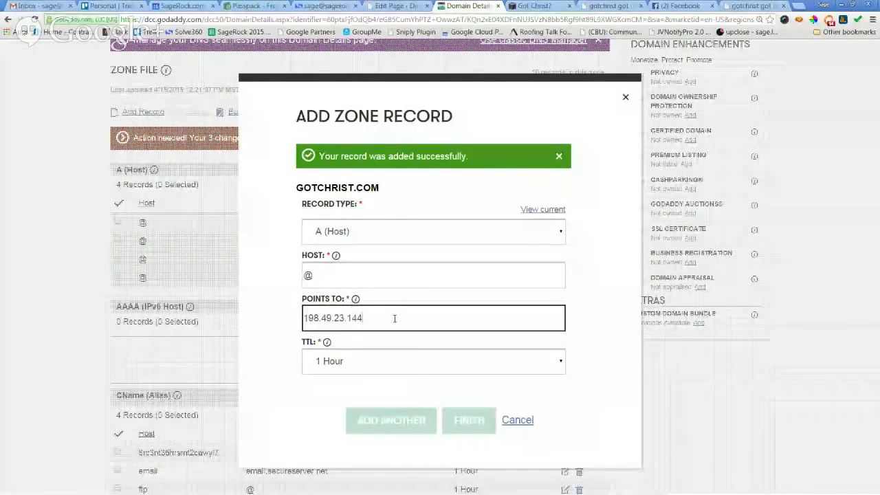
Add the fourth @ A record pointing to 198.49.23.145 and close the form.
{"action": "left_click", "coordinate": [535, 6]}
{"action": "left_click_drag", "start_coordinate": [309, 341], "coordinate": [238, 336]}
{"action": "key", "text": "ctrl+c"}
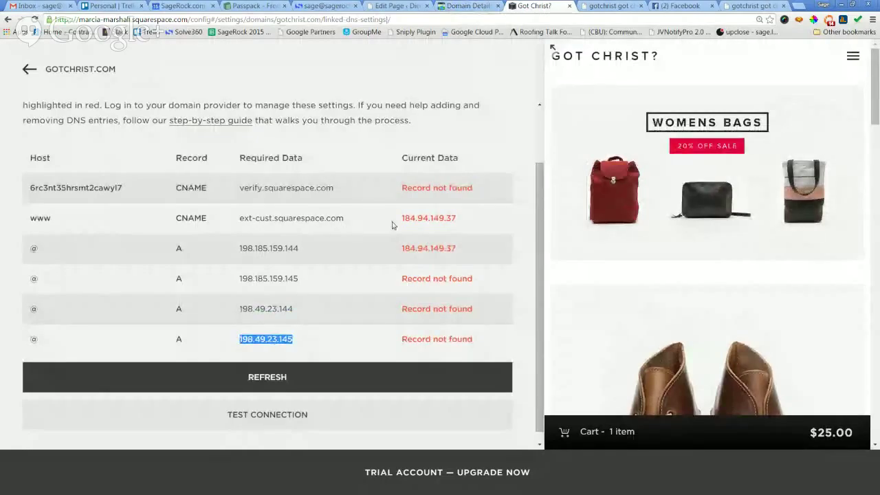
{"action": "left_click", "coordinate": [460, 12]}
{"action": "left_click_drag", "start_coordinate": [383, 318], "coordinate": [260, 326]}
{"action": "key", "text": "ctrl+v"}
{"action": "left_click", "coordinate": [369, 420]}
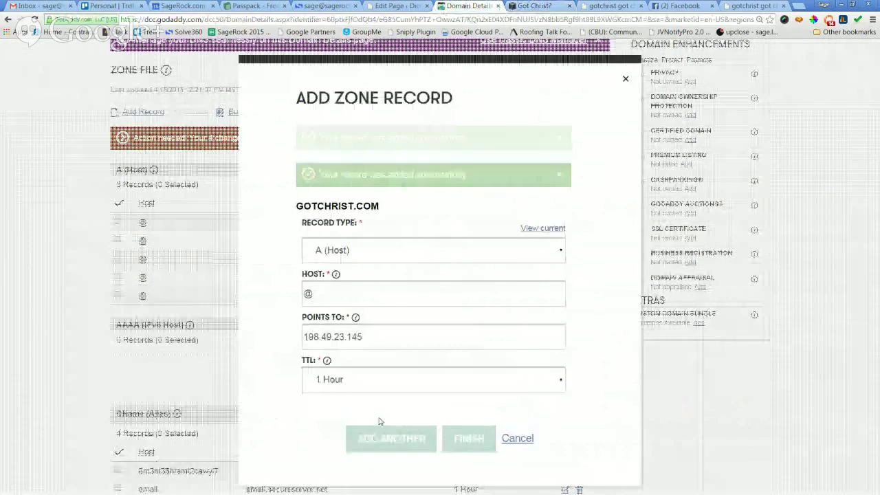
{"action": "left_click", "coordinate": [517, 420]}
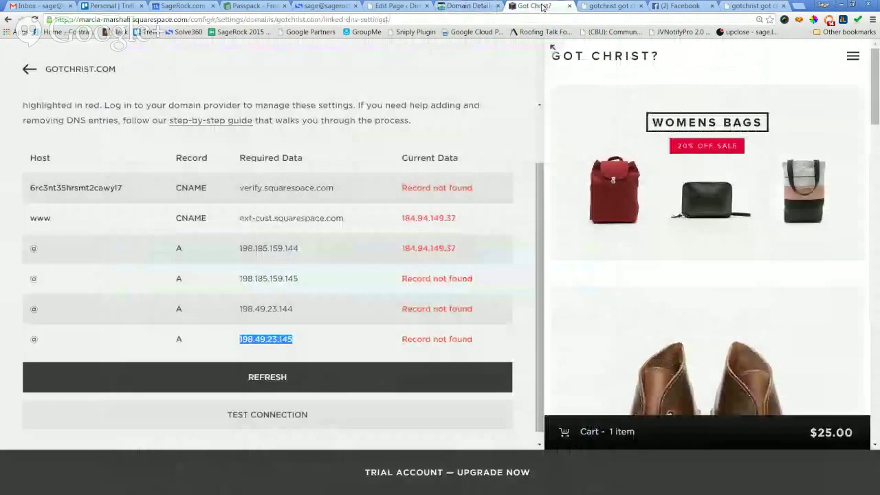
{"action": "left_click", "coordinate": [536, 6]}
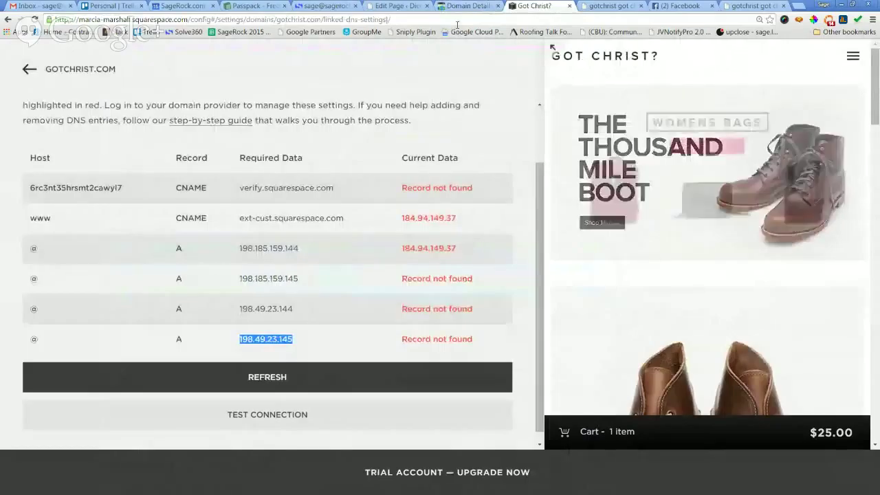
{"action": "left_click", "coordinate": [281, 333]}
{"action": "left_click_drag", "start_coordinate": [264, 247], "coordinate": [238, 249]}
{"action": "left_click", "coordinate": [280, 265]}
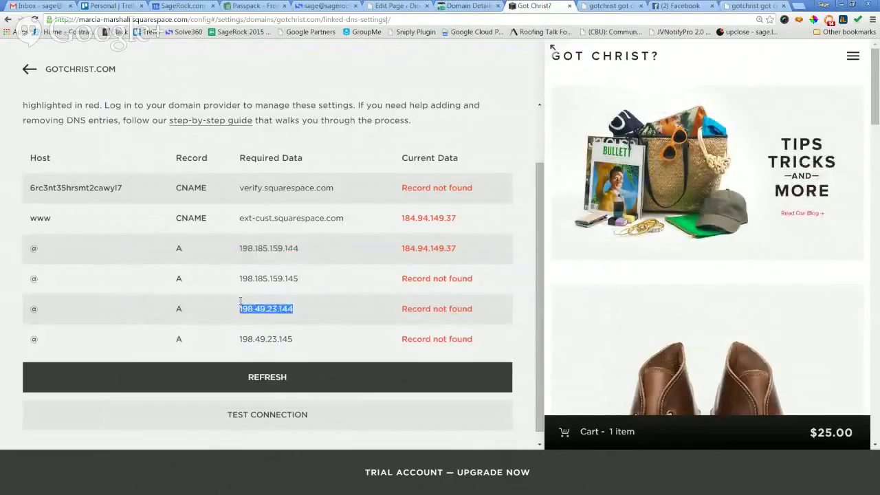
{"action": "left_click", "coordinate": [302, 343]}
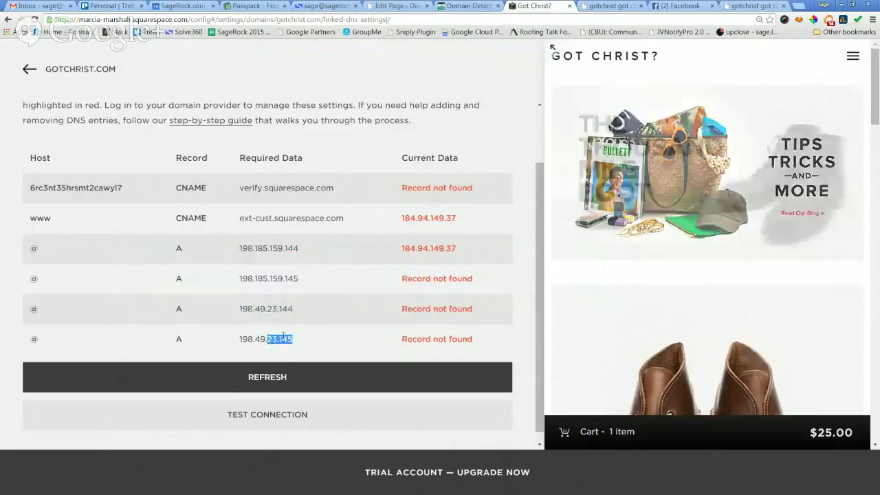
{"action": "left_click", "coordinate": [284, 335]}
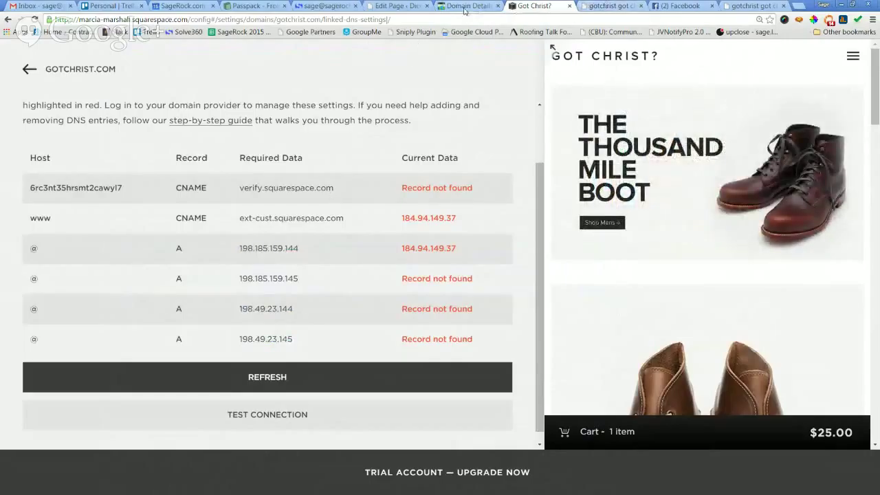
{"action": "left_click", "coordinate": [464, 7]}
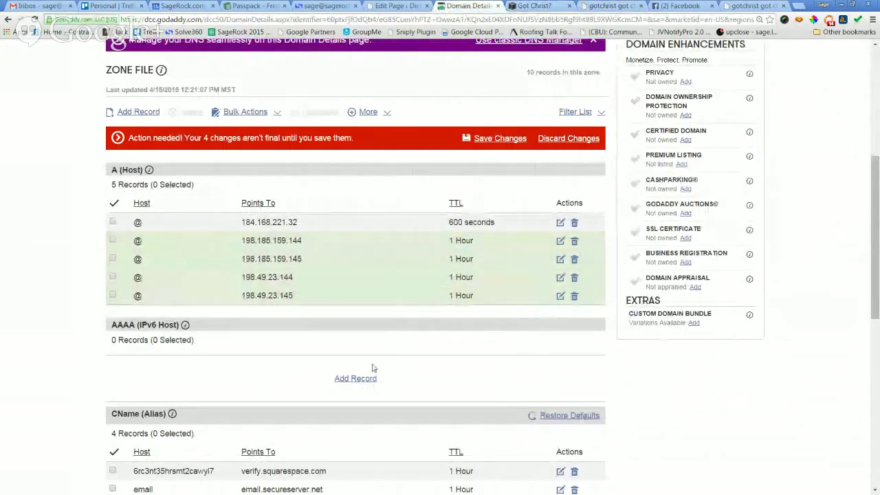
{"action": "scroll", "coordinate": [423, 358], "scroll_direction": "down", "scroll_amount": 2}
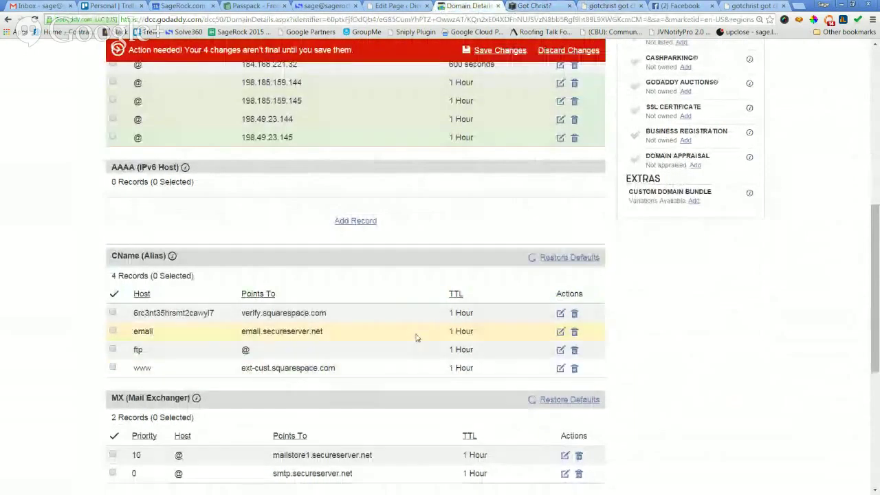
{"action": "scroll", "coordinate": [364, 340], "scroll_direction": "down", "scroll_amount": 1}
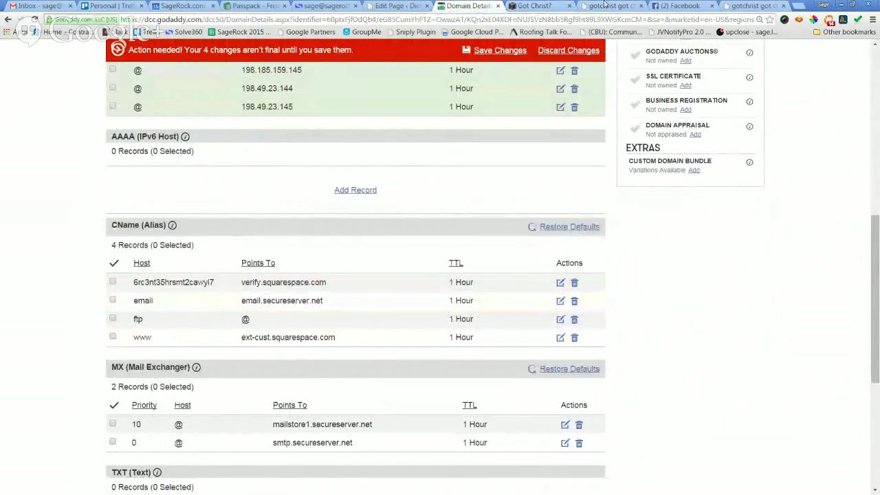
{"action": "left_click", "coordinate": [536, 6]}
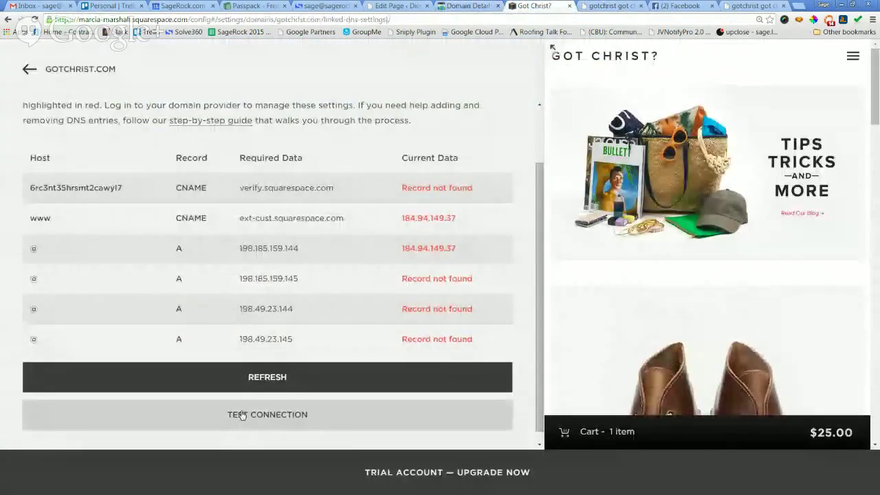
Test the gotchrist.com connection, refresh the DNS records table, and go back to the domain overview.
{"action": "left_click", "coordinate": [240, 415]}
{"action": "key", "text": "ctrl+shift+Tab"}
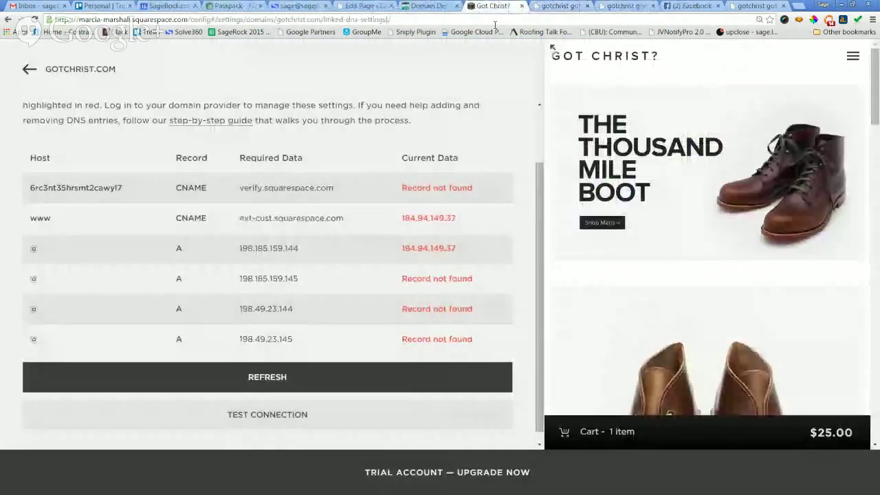
{"action": "left_click", "coordinate": [318, 387]}
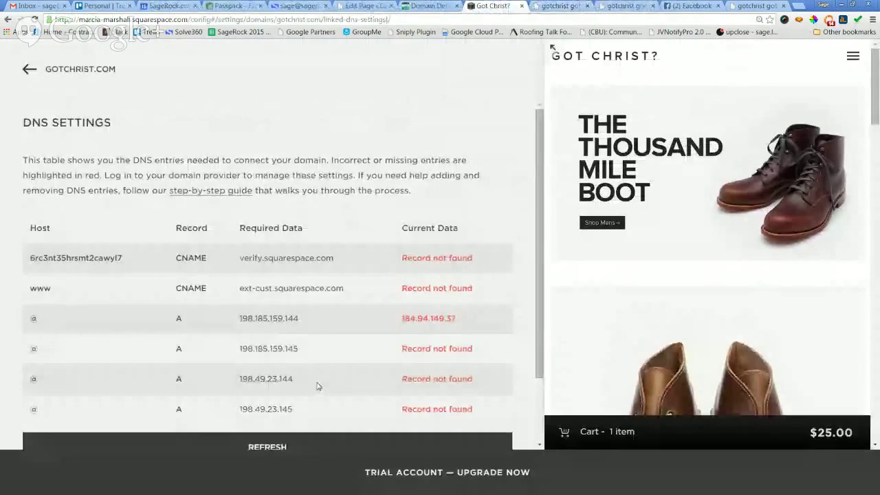
{"action": "scroll", "coordinate": [347, 320], "scroll_direction": "down", "scroll_amount": 2}
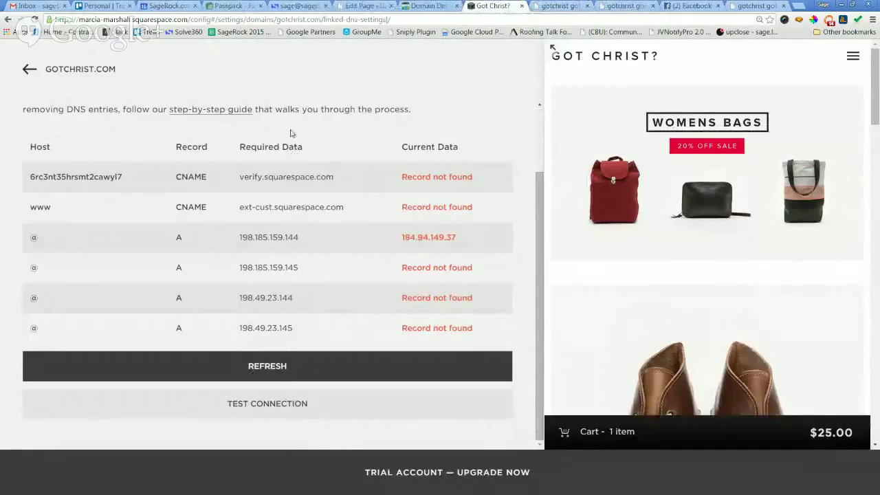
{"action": "left_click", "coordinate": [25, 71]}
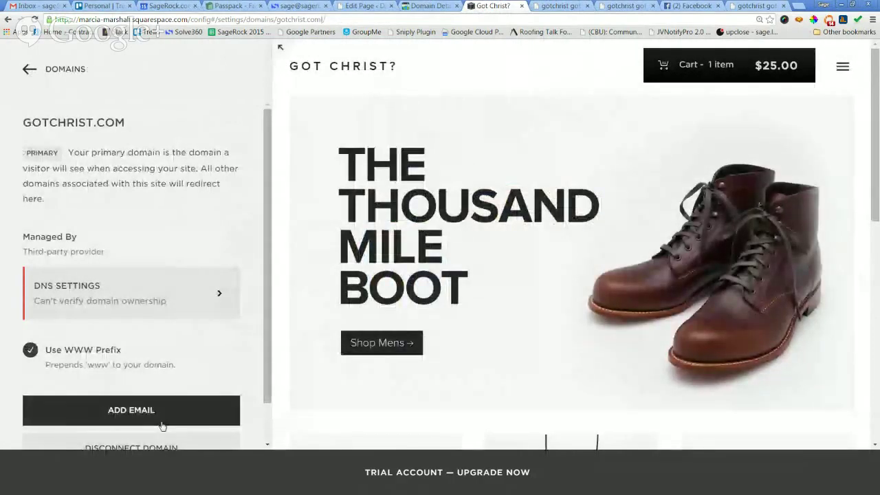
Check the domain's email setup, then scroll through the owner and contributors in Permissions.
{"action": "left_click", "coordinate": [160, 416]}
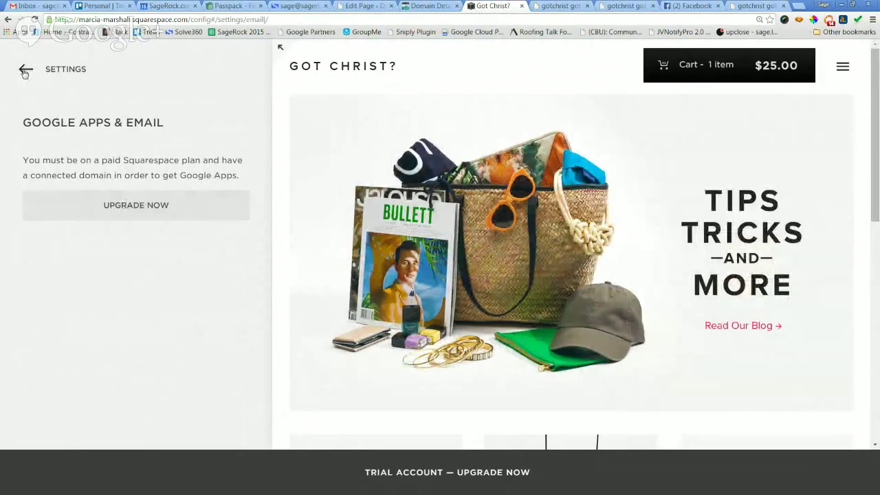
{"action": "left_click", "coordinate": [26, 71]}
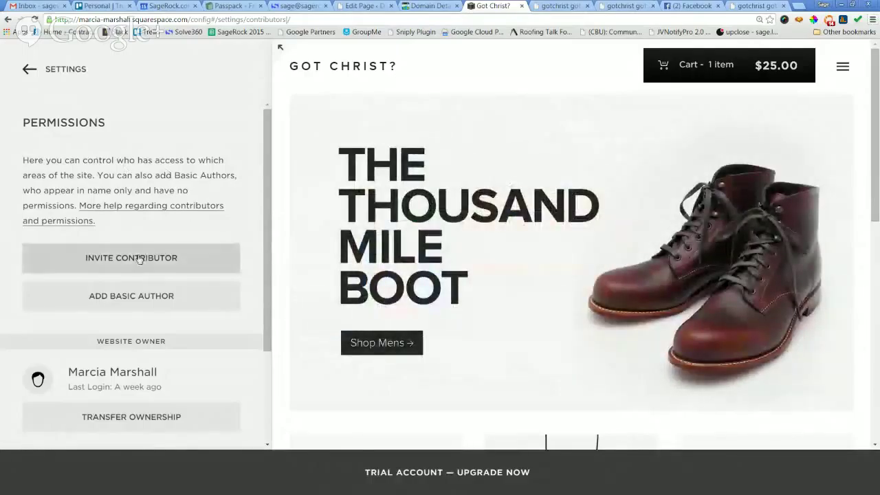
{"action": "scroll", "coordinate": [138, 261], "scroll_direction": "down", "scroll_amount": 2}
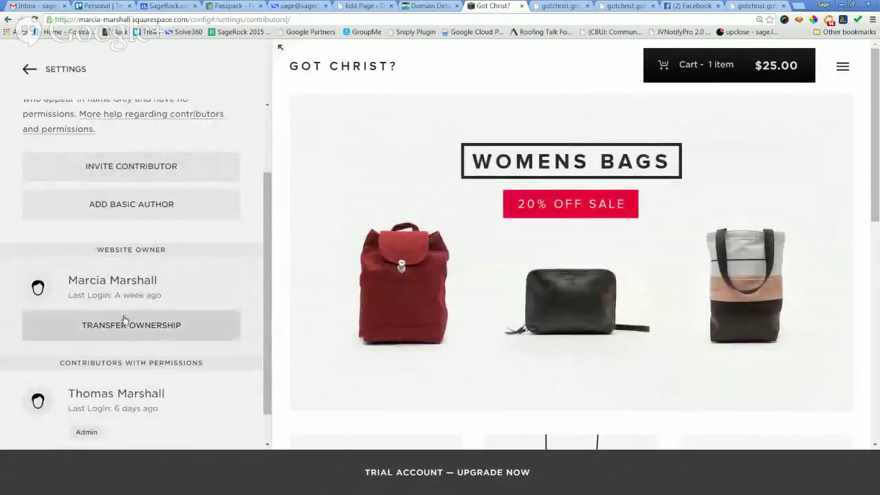
{"action": "scroll", "coordinate": [127, 320], "scroll_direction": "down", "scroll_amount": 1}
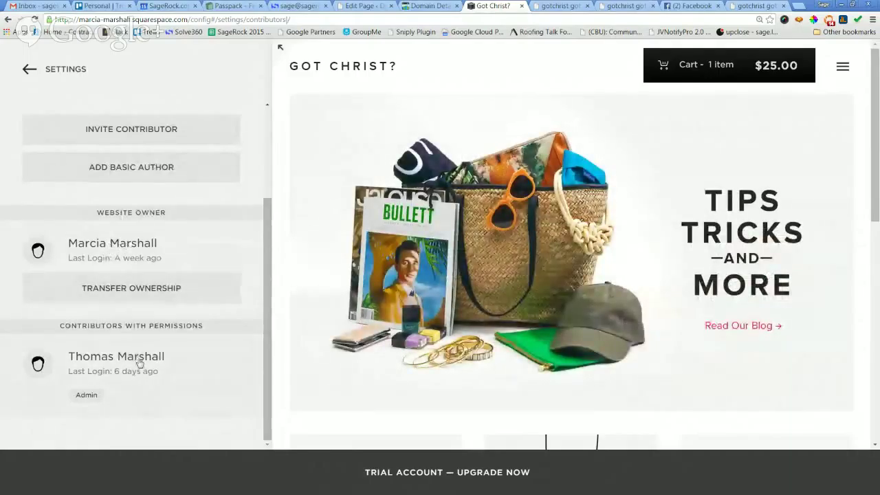
{"action": "scroll", "coordinate": [138, 347], "scroll_direction": "up", "scroll_amount": 2}
{"action": "scroll", "coordinate": [141, 342], "scroll_direction": "up", "scroll_amount": 1}
{"action": "left_click", "coordinate": [138, 221]}
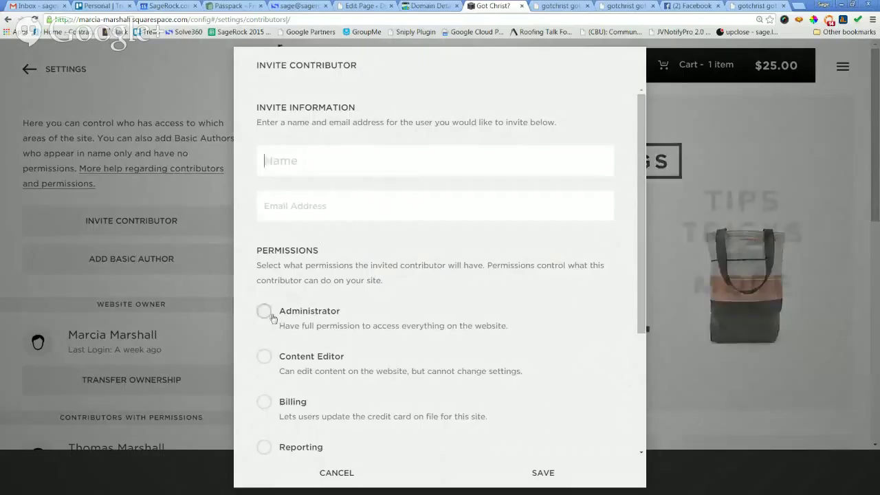
{"action": "scroll", "coordinate": [346, 312], "scroll_direction": "down", "scroll_amount": 2}
{"action": "scroll", "coordinate": [345, 313], "scroll_direction": "down", "scroll_amount": 1}
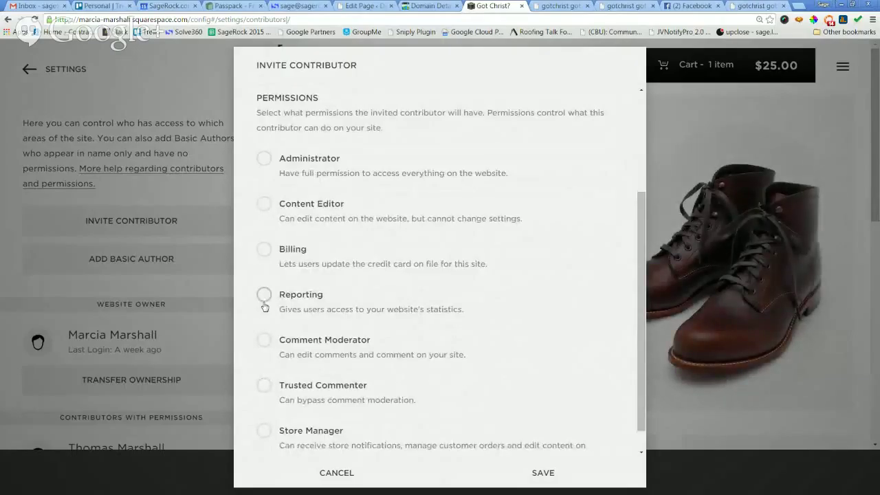
{"action": "scroll", "coordinate": [272, 289], "scroll_direction": "down", "scroll_amount": 1}
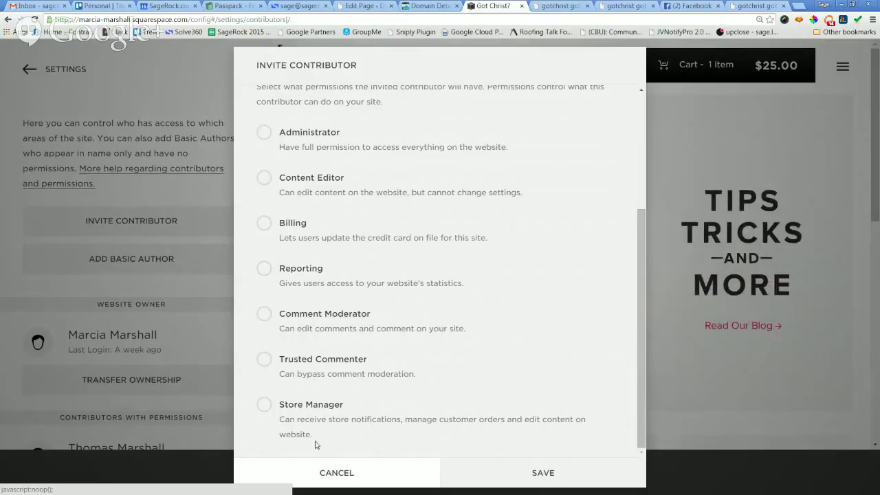
{"action": "left_click", "coordinate": [328, 189]}
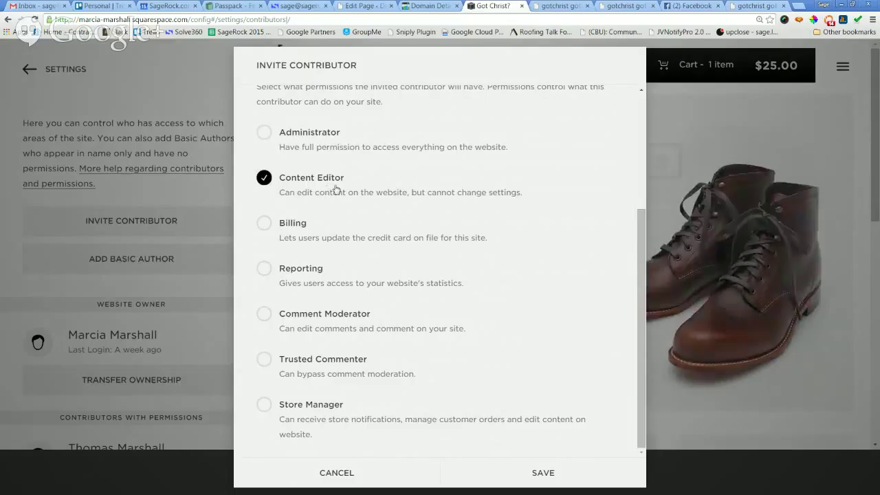
{"action": "left_click", "coordinate": [336, 190]}
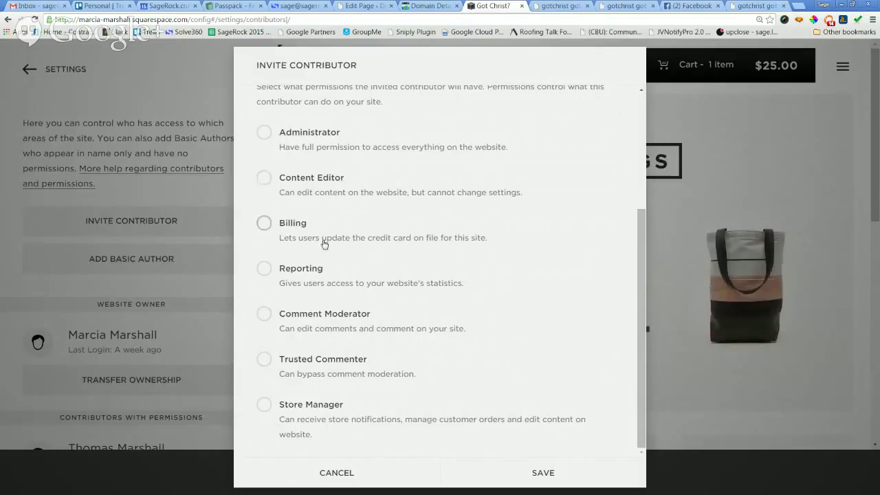
{"action": "left_click", "coordinate": [321, 240]}
{"action": "left_click", "coordinate": [321, 238]}
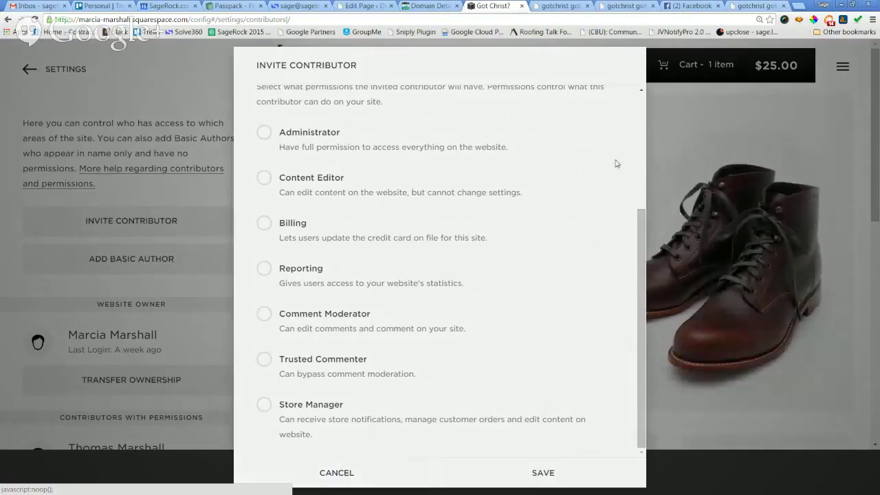
{"action": "left_click_drag", "start_coordinate": [636, 215], "coordinate": [634, 112]}
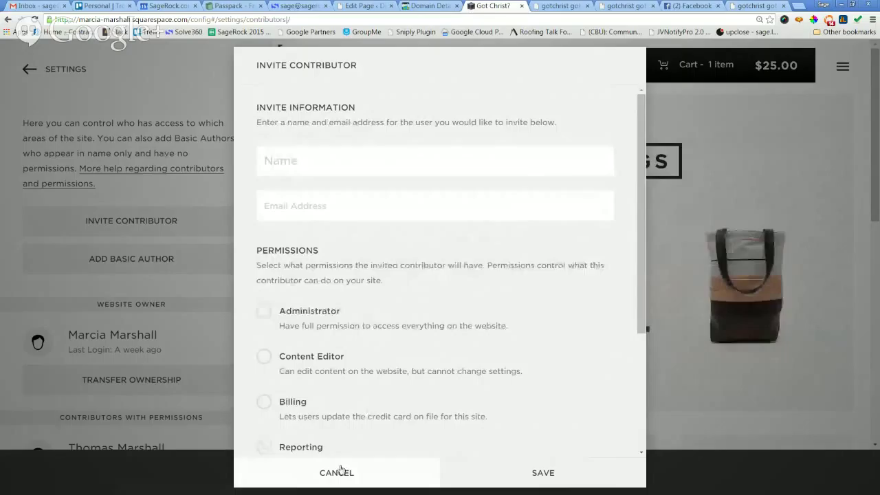
{"action": "left_click", "coordinate": [555, 471]}
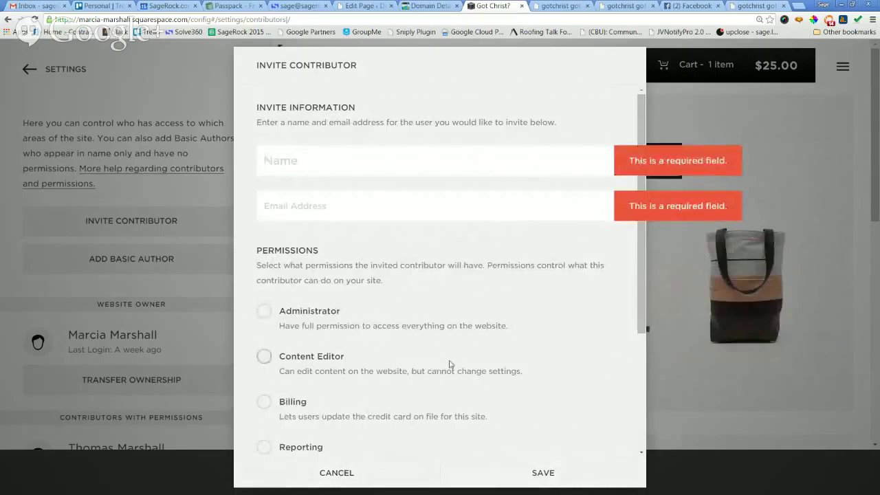
{"action": "scroll", "coordinate": [451, 365], "scroll_direction": "down", "scroll_amount": 2}
{"action": "scroll", "coordinate": [365, 368], "scroll_direction": "down", "scroll_amount": 1}
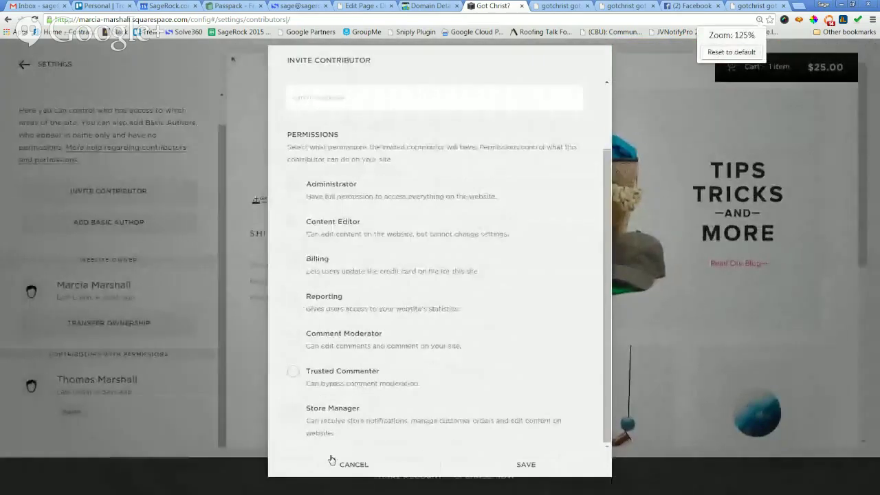
{"action": "left_click", "coordinate": [357, 464]}
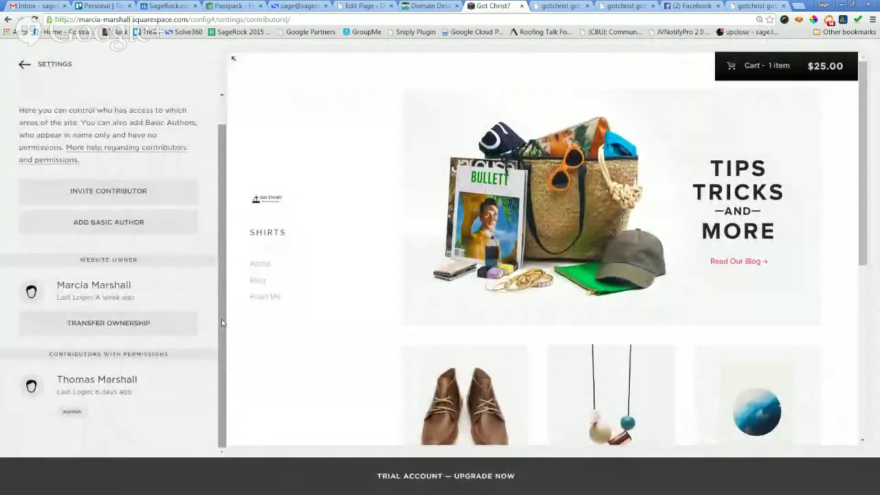
Open Social's Connected Accounts and bring up the list of services to connect.
{"action": "scroll", "coordinate": [222, 319], "scroll_direction": "up", "scroll_amount": 1}
{"action": "scroll", "coordinate": [226, 330], "scroll_direction": "down", "scroll_amount": 1}
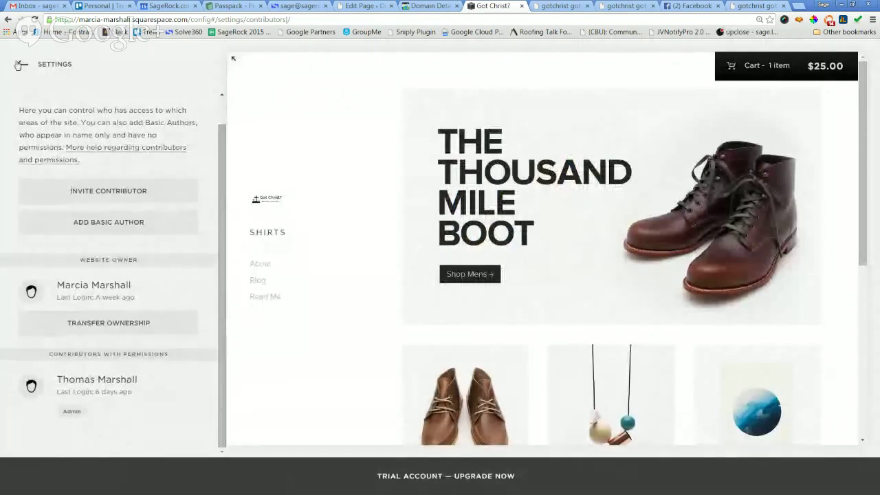
{"action": "left_click", "coordinate": [18, 66]}
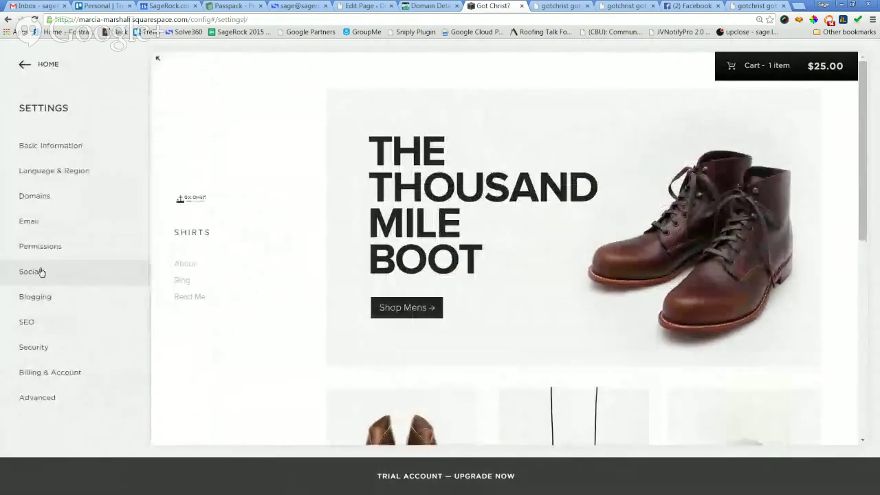
{"action": "left_click", "coordinate": [40, 272]}
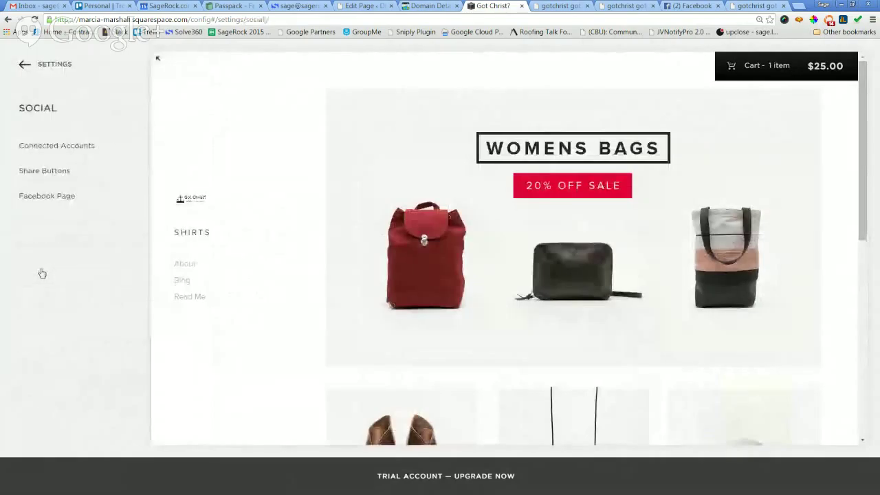
{"action": "left_click", "coordinate": [49, 145]}
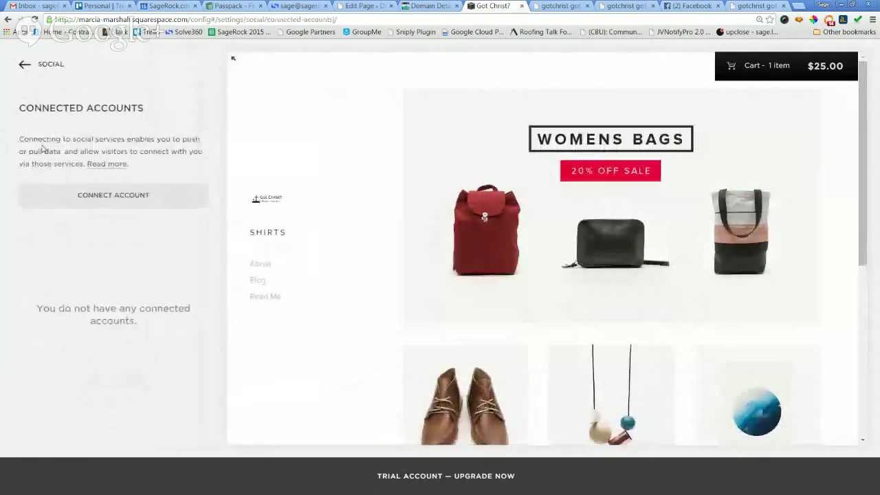
{"action": "left_click", "coordinate": [128, 193]}
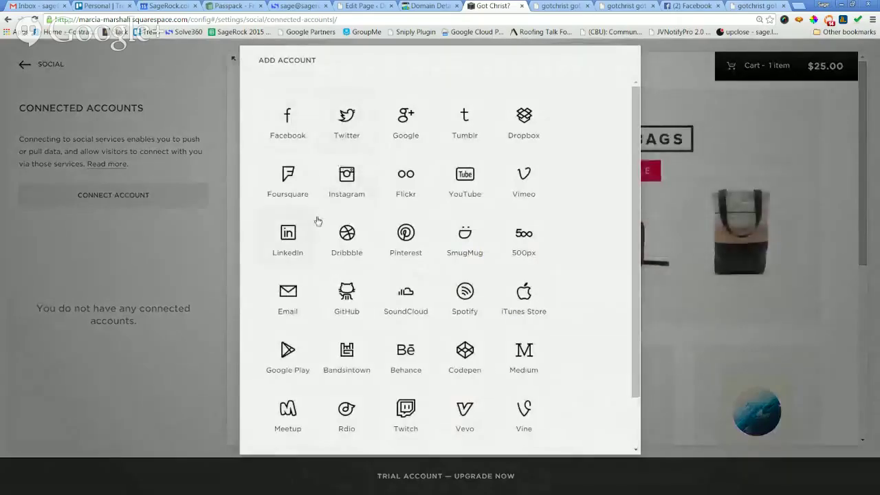
Close the services list without connecting anything and back out to the main Settings list.
{"action": "scroll", "coordinate": [576, 263], "scroll_direction": "down", "scroll_amount": 2}
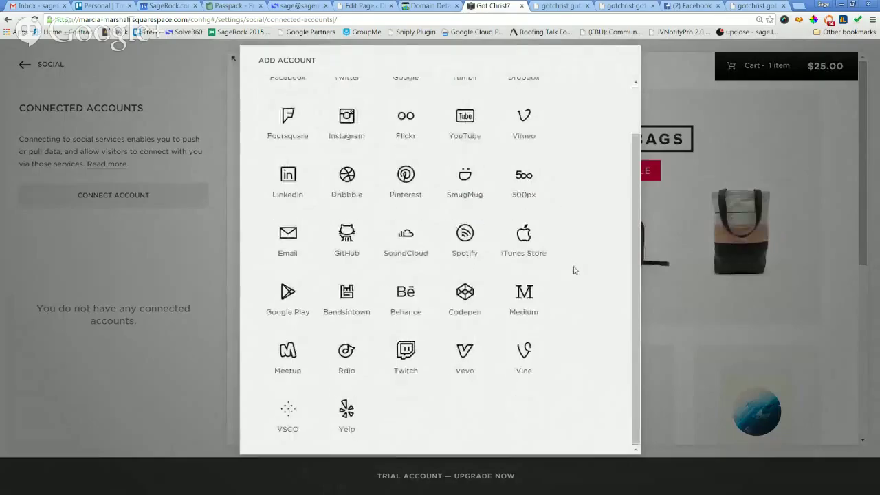
{"action": "scroll", "coordinate": [564, 275], "scroll_direction": "up", "scroll_amount": 2}
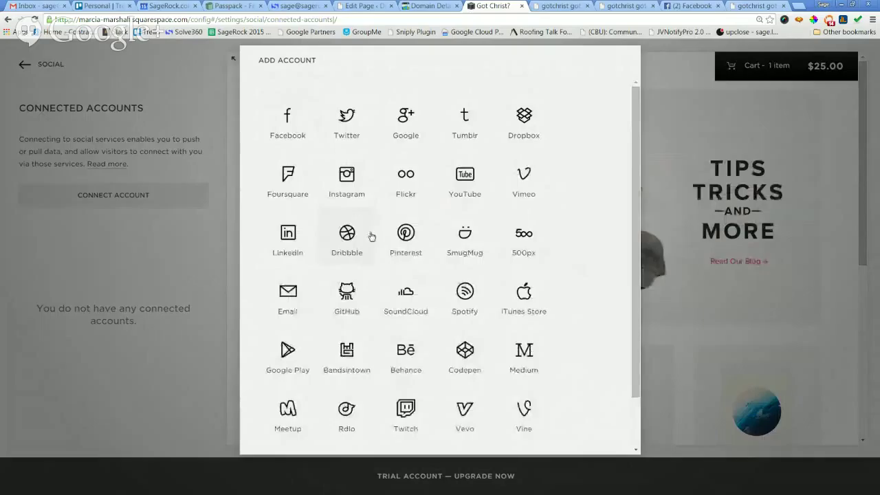
{"action": "scroll", "coordinate": [369, 236], "scroll_direction": "down", "scroll_amount": 2}
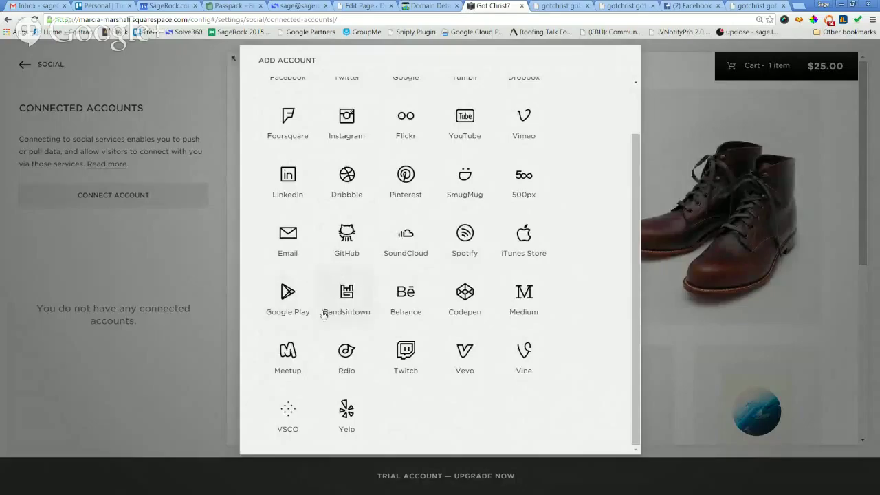
{"action": "scroll", "coordinate": [537, 334], "scroll_direction": "up", "scroll_amount": 2}
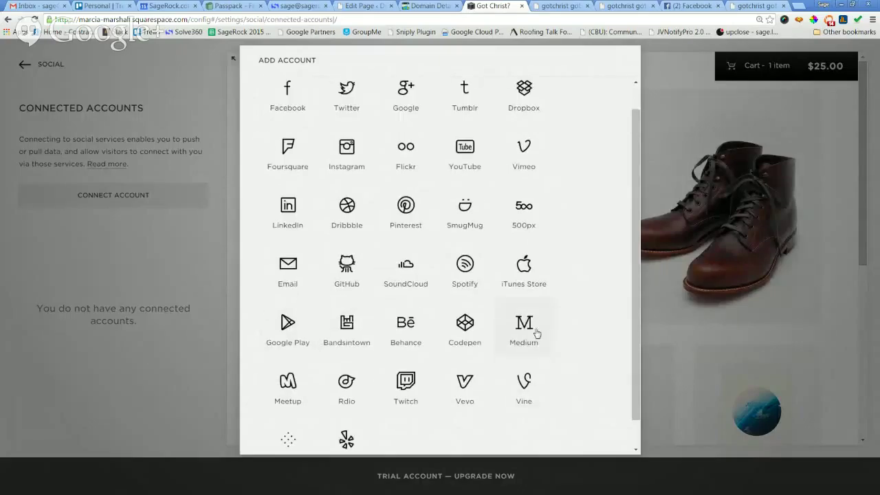
{"action": "left_click", "coordinate": [189, 99]}
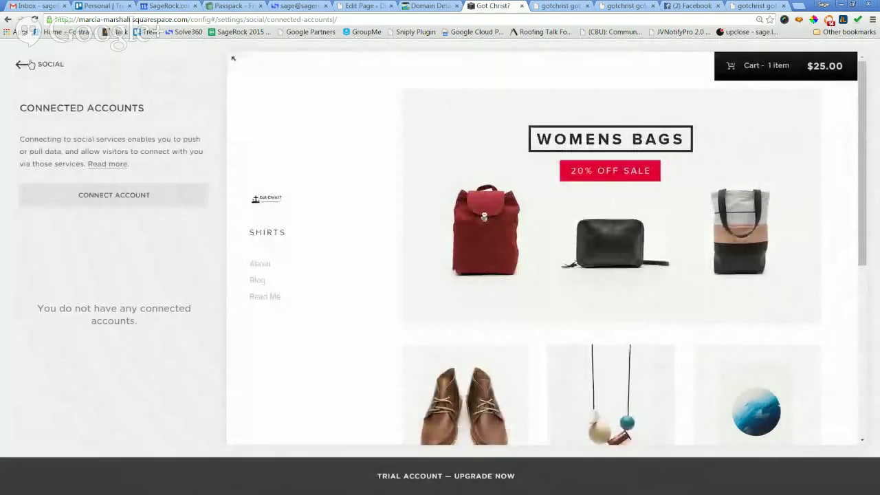
{"action": "left_click", "coordinate": [30, 64]}
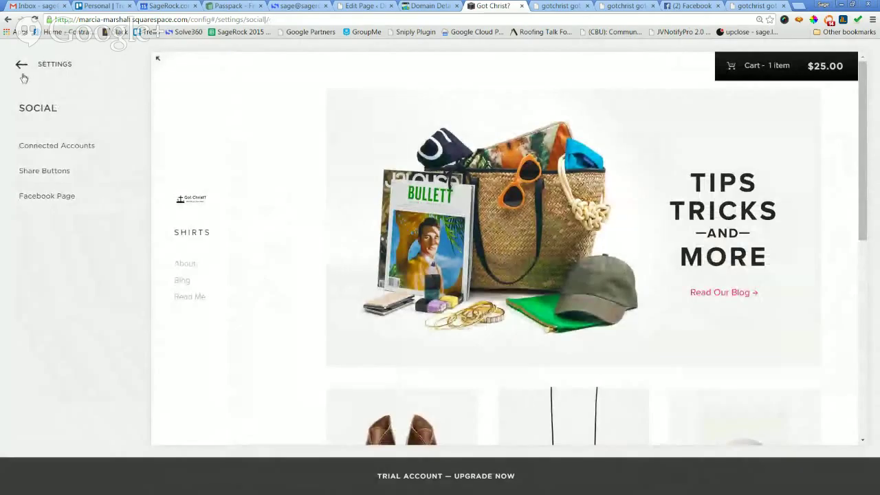
{"action": "left_click", "coordinate": [22, 65]}
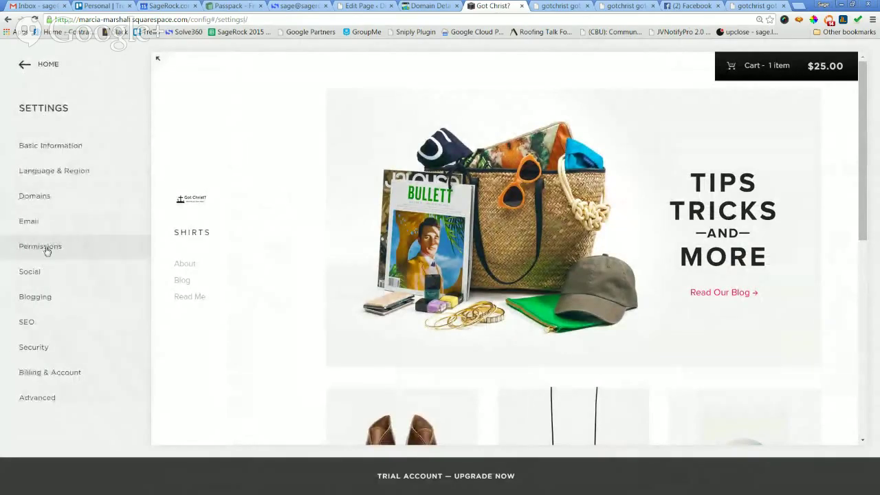
{"action": "left_click", "coordinate": [47, 251]}
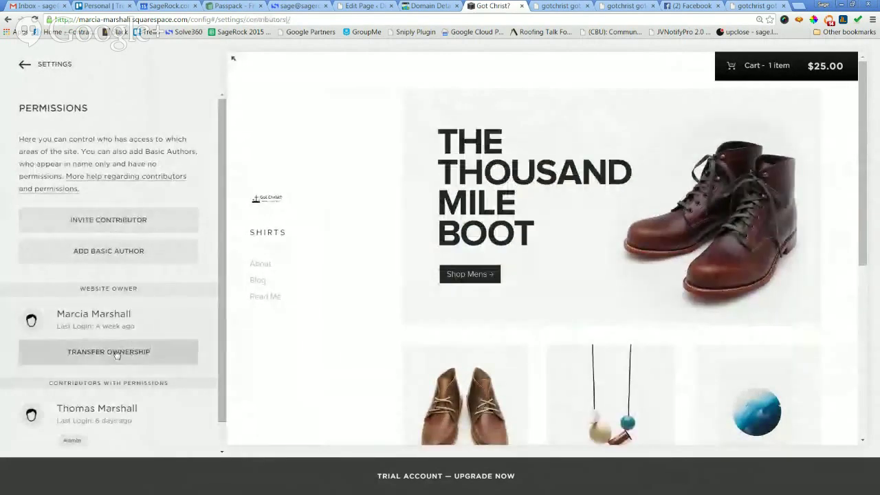
Replace the owner's profile name with the account holder's full name, save, and reload to confirm.
{"action": "left_click", "coordinate": [117, 318]}
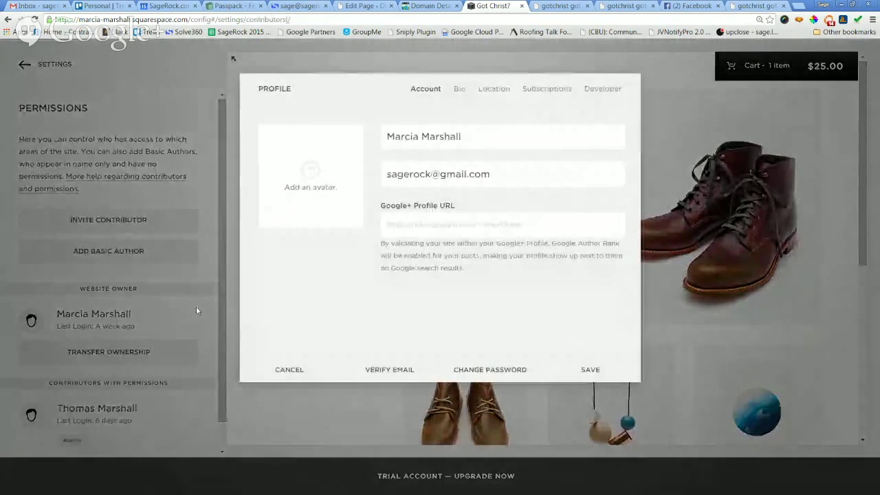
{"action": "left_click_drag", "start_coordinate": [486, 135], "coordinate": [167, 139]}
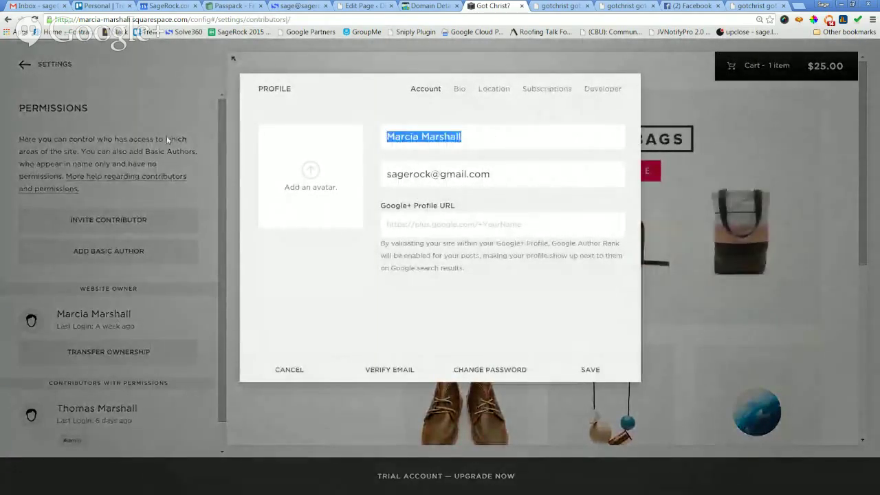
{"action": "type", "text": "Sage Lewis"}
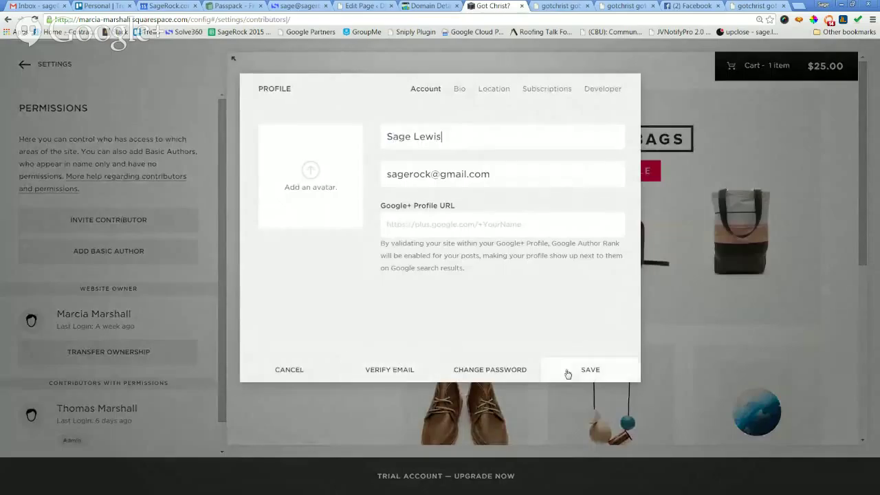
{"action": "left_click", "coordinate": [589, 370]}
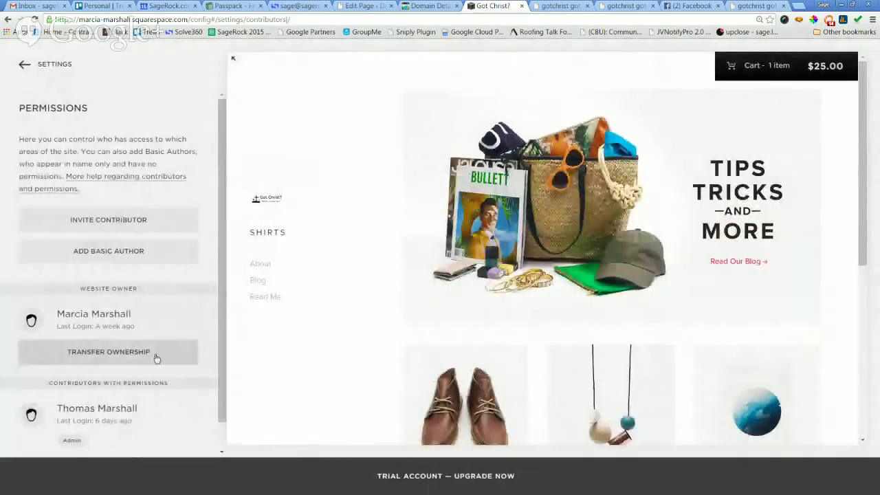
{"action": "scroll", "coordinate": [170, 319], "scroll_direction": "down", "scroll_amount": 1}
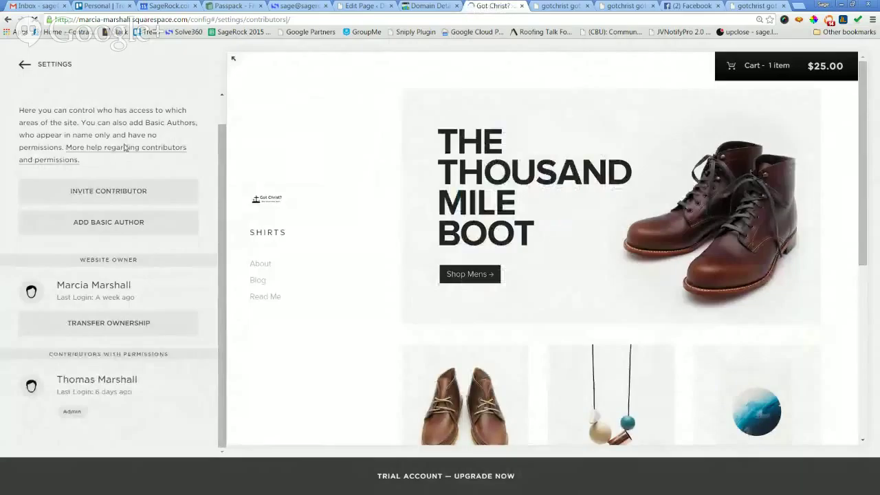
{"action": "key", "text": "F5"}
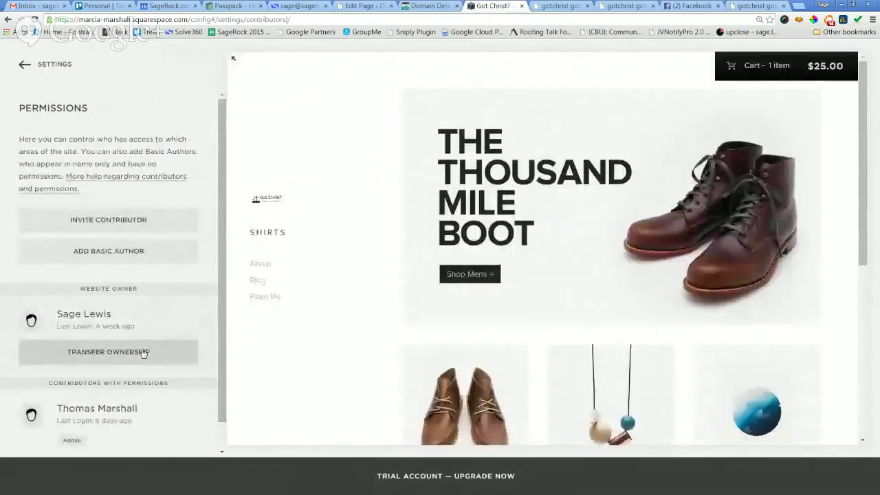
{"action": "scroll", "coordinate": [137, 352], "scroll_direction": "down", "scroll_amount": 1}
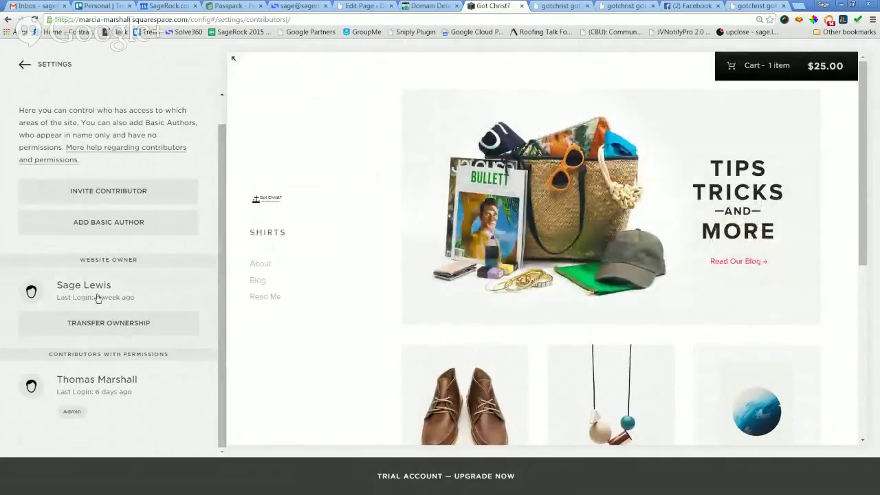
{"action": "left_click", "coordinate": [87, 296]}
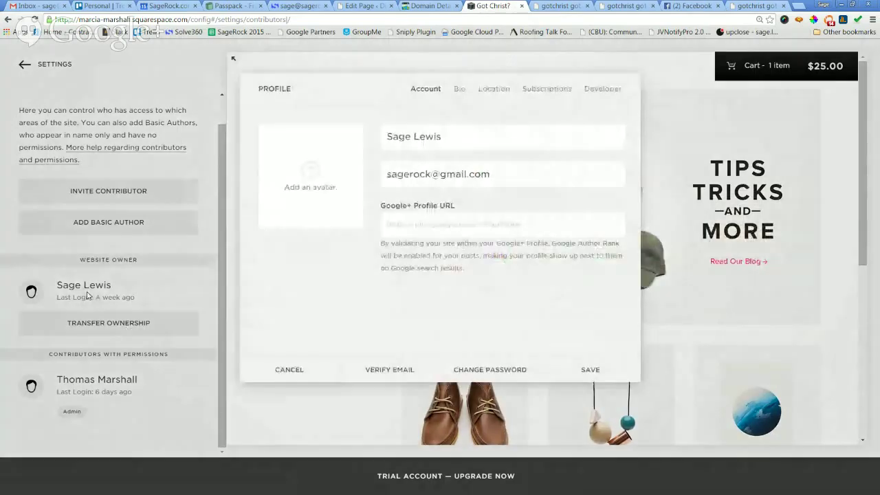
Set the profile avatar to sage-transparent.png from The Tools pictures folder.
{"action": "left_click", "coordinate": [305, 169]}
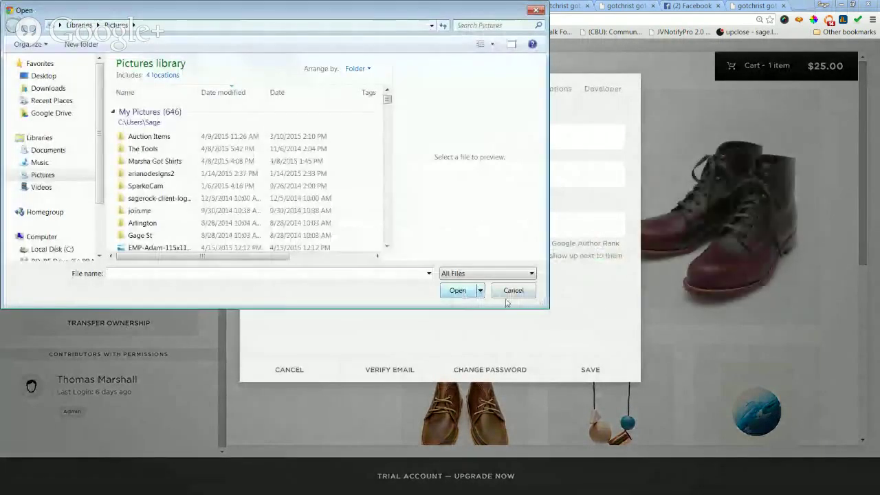
{"action": "scroll", "coordinate": [394, 222], "scroll_direction": "down", "scroll_amount": 4}
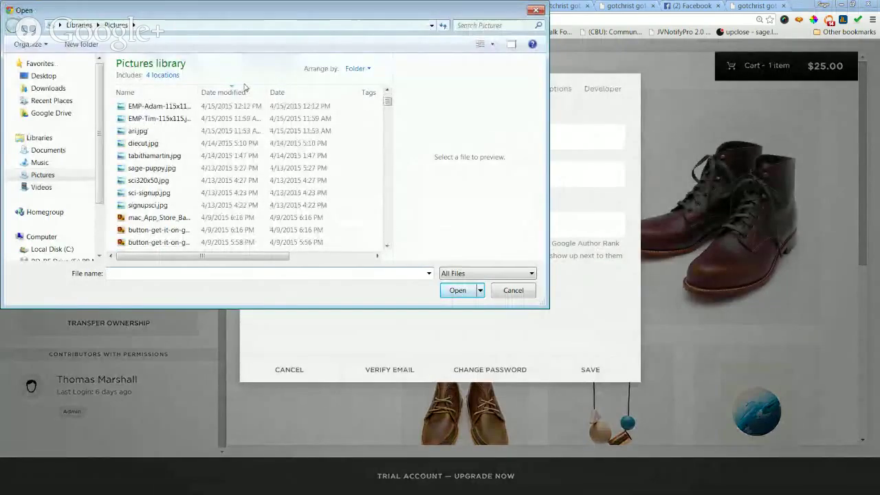
{"action": "left_click", "coordinate": [494, 44]}
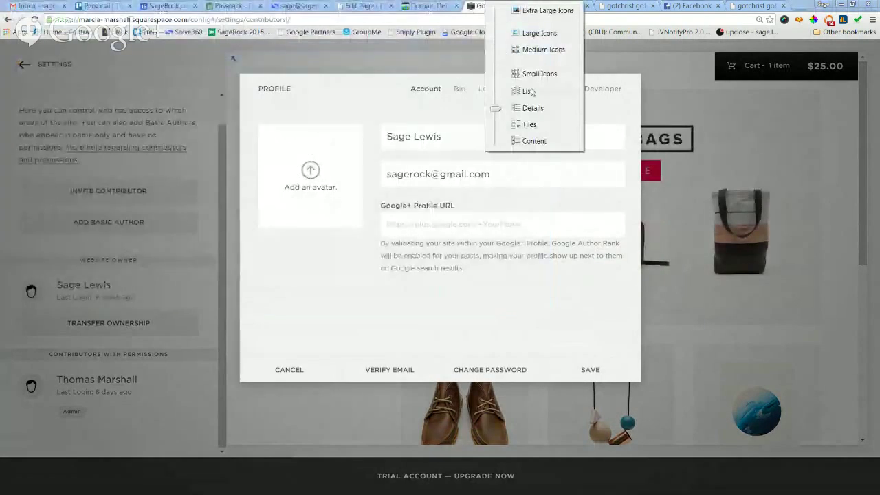
{"action": "left_click", "coordinate": [537, 9]}
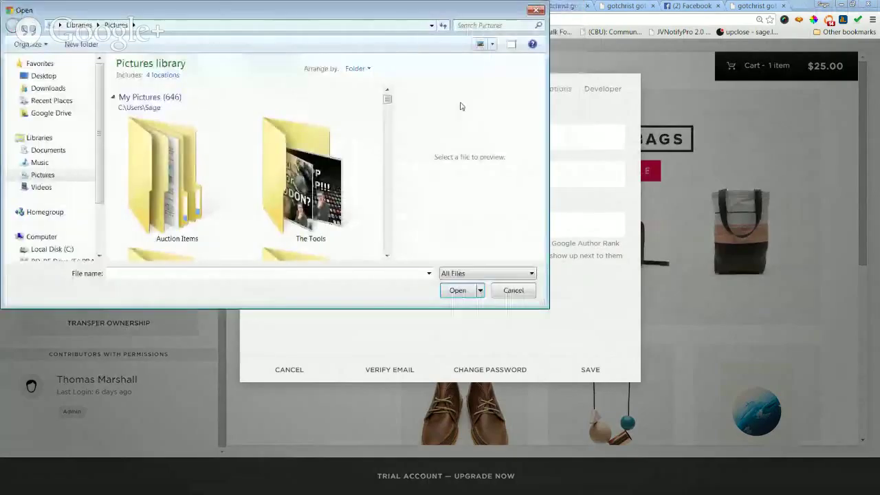
{"action": "double_click", "coordinate": [336, 206]}
{"action": "scroll", "coordinate": [284, 208], "scroll_direction": "down", "scroll_amount": 3}
{"action": "scroll", "coordinate": [285, 214], "scroll_direction": "down", "scroll_amount": 5}
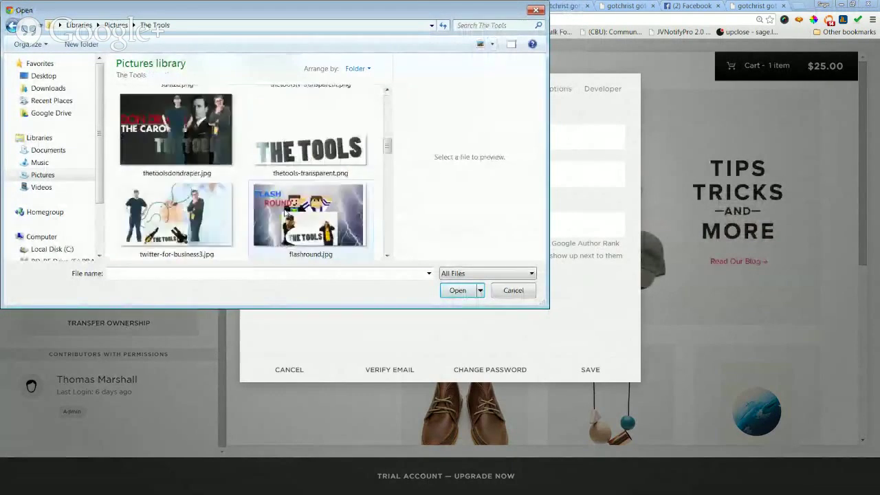
{"action": "scroll", "coordinate": [284, 214], "scroll_direction": "down", "scroll_amount": 5}
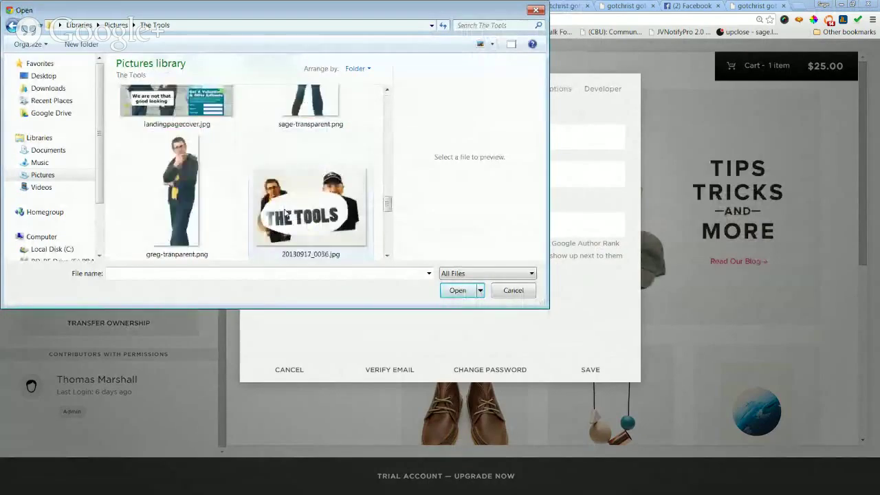
{"action": "scroll", "coordinate": [285, 218], "scroll_direction": "down", "scroll_amount": 3}
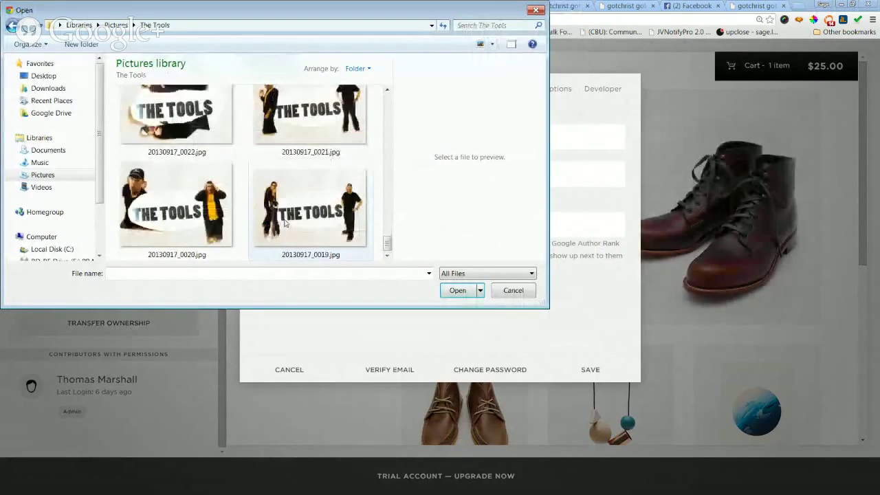
{"action": "scroll", "coordinate": [308, 211], "scroll_direction": "up", "scroll_amount": 5}
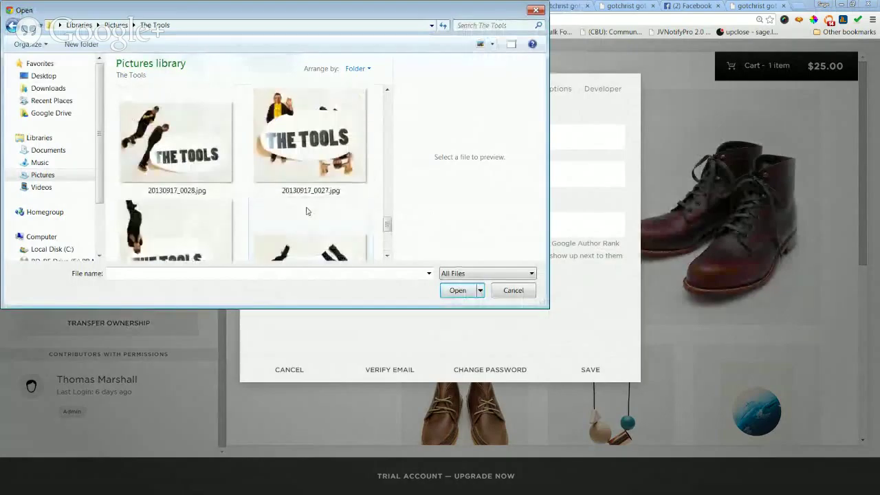
{"action": "left_click", "coordinate": [313, 204]}
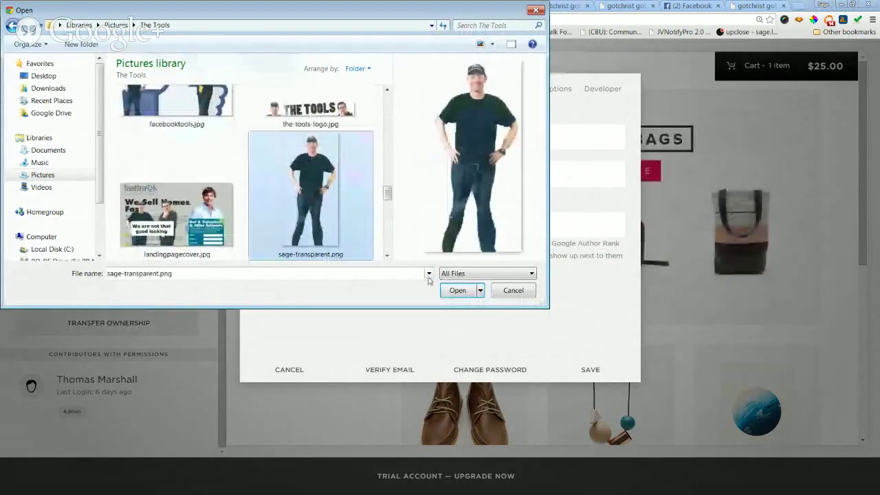
{"action": "left_click", "coordinate": [457, 290]}
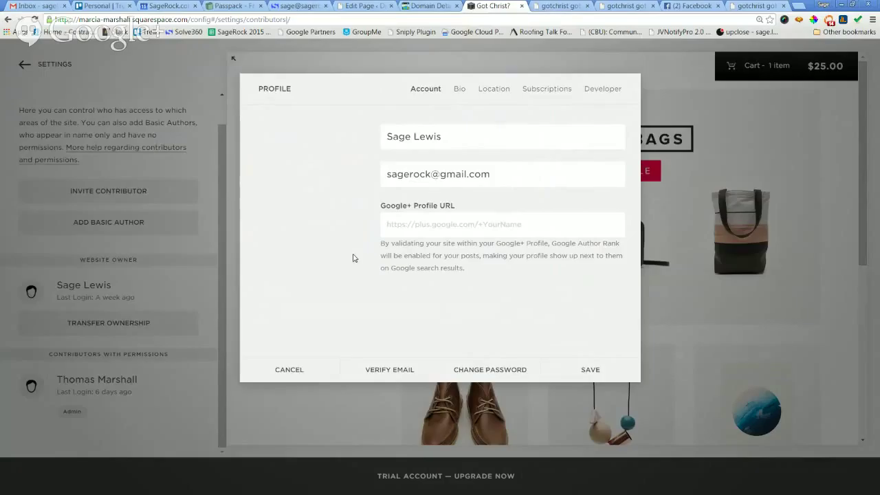
Fill in the owner's first and last name on the Bio tab.
{"action": "left_click", "coordinate": [459, 89]}
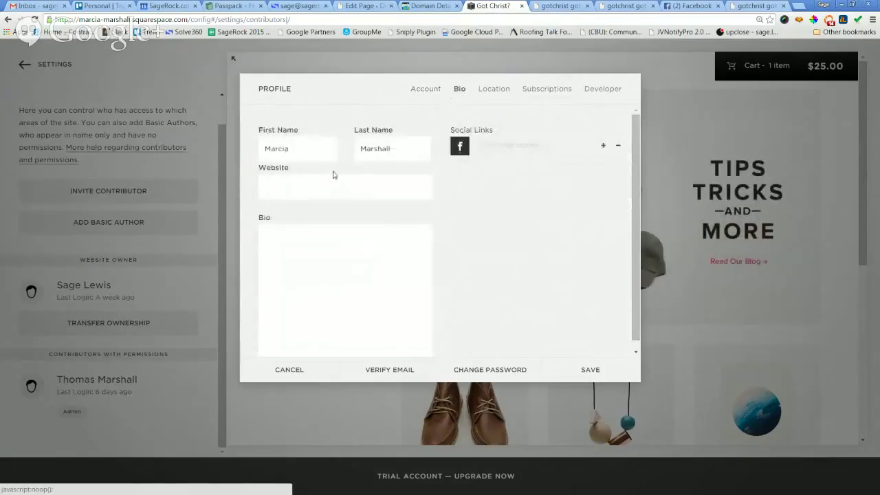
{"action": "double_click", "coordinate": [319, 149]}
{"action": "type", "text": "Sage"}
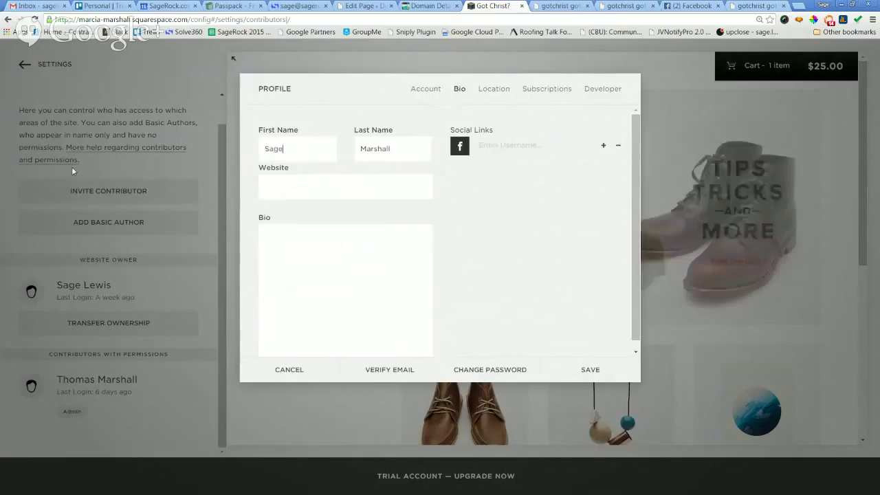
{"action": "key", "text": "Tab"}
{"action": "type", "text": "Lewi"}
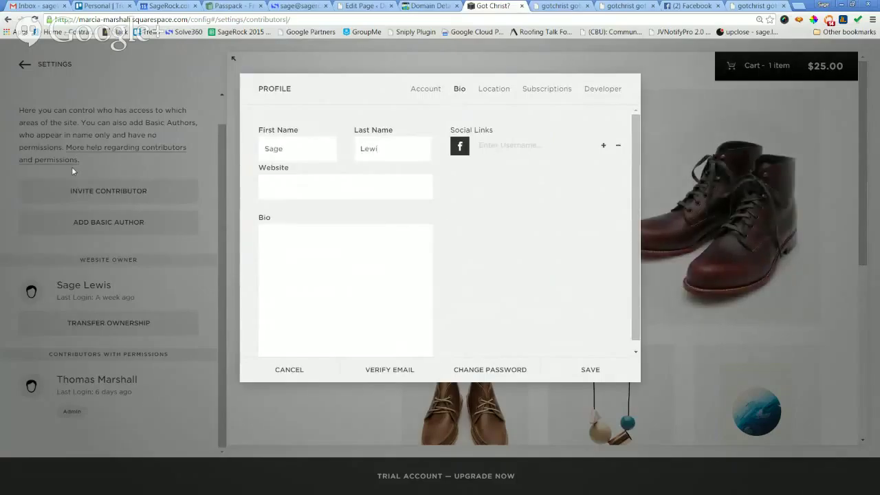
Enter the owner's username as Facebook and Twitter social links, then add a third link row.
{"action": "left_click", "coordinate": [514, 144]}
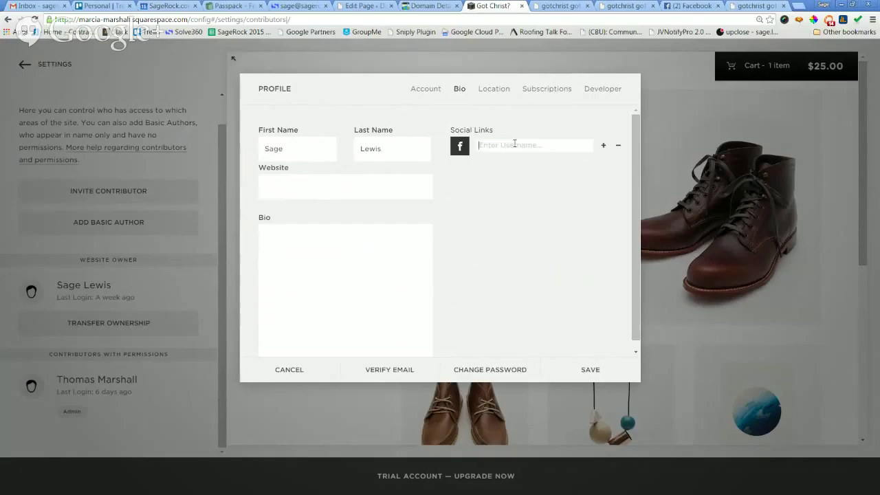
{"action": "type", "text": "sagerock"}
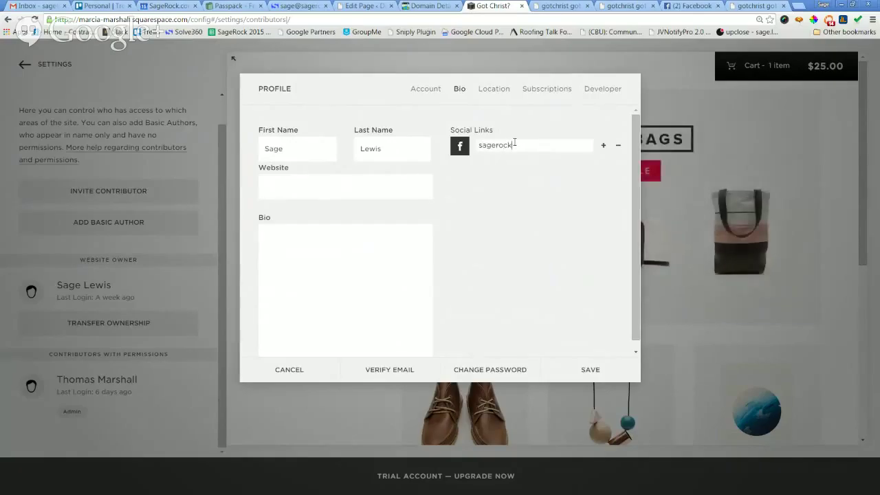
{"action": "left_click", "coordinate": [603, 147]}
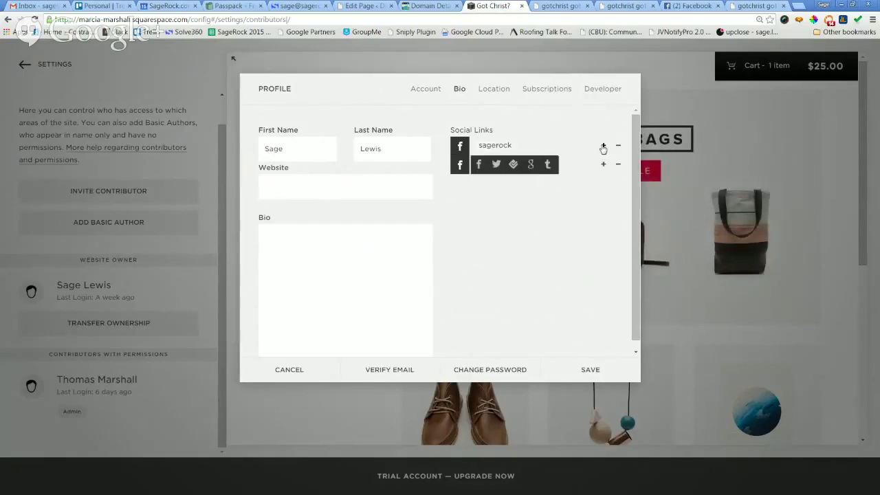
{"action": "left_click", "coordinate": [496, 165]}
{"action": "left_click", "coordinate": [511, 165]}
{"action": "type", "text": "sagerock"}
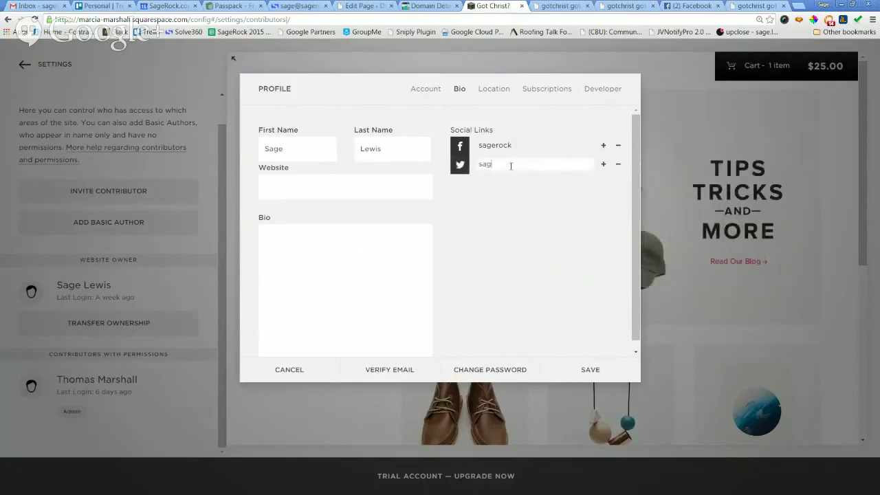
{"action": "left_click", "coordinate": [604, 165]}
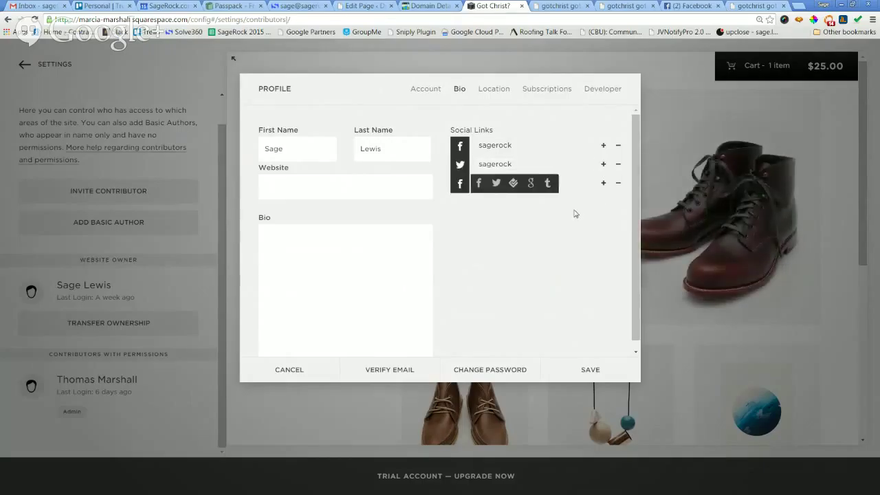
Review Location, Subscriptions and Developer tabs, cancel developer registration, and save the profile.
{"action": "left_click", "coordinate": [492, 89]}
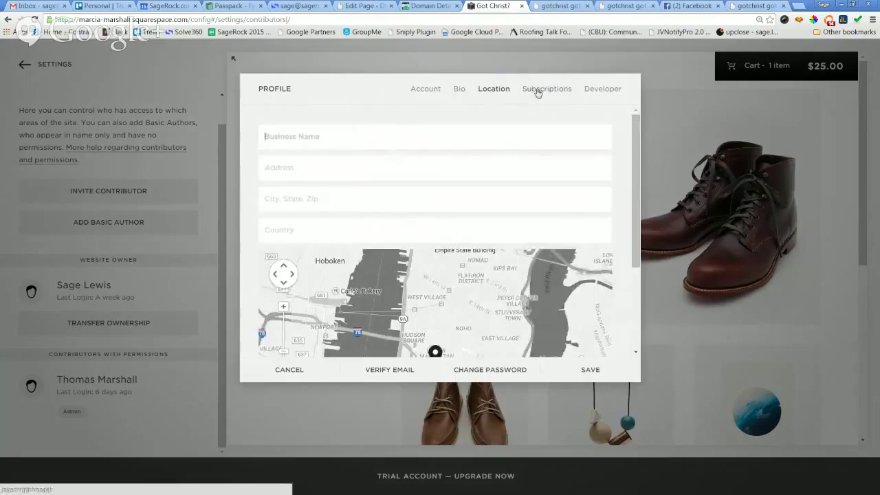
{"action": "left_click", "coordinate": [531, 93]}
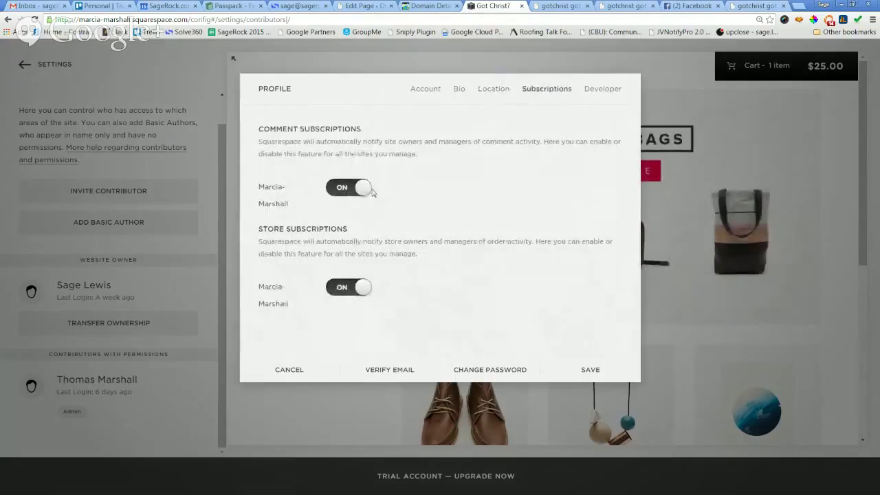
{"action": "left_click", "coordinate": [608, 90]}
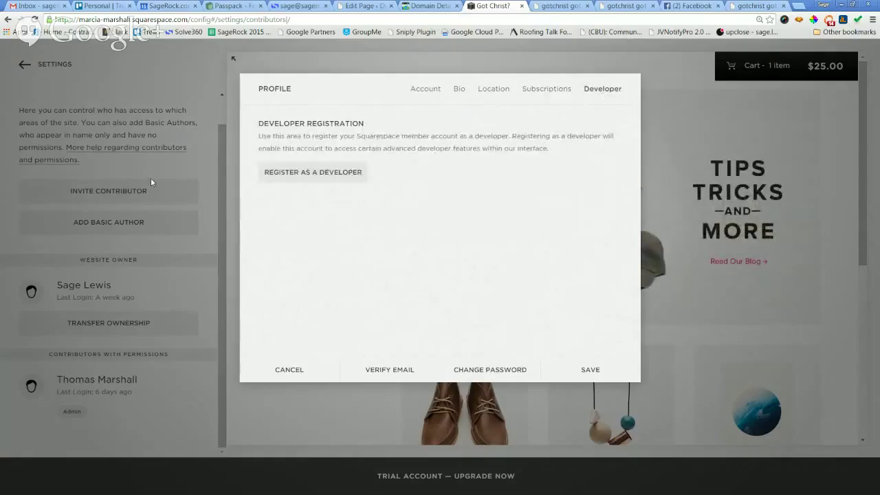
{"action": "left_click", "coordinate": [335, 175]}
{"action": "left_click", "coordinate": [379, 475]}
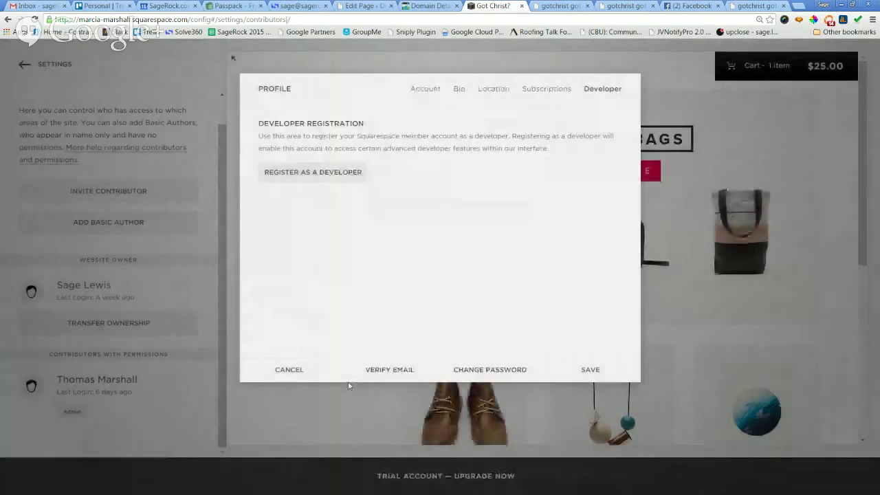
{"action": "left_click", "coordinate": [588, 371]}
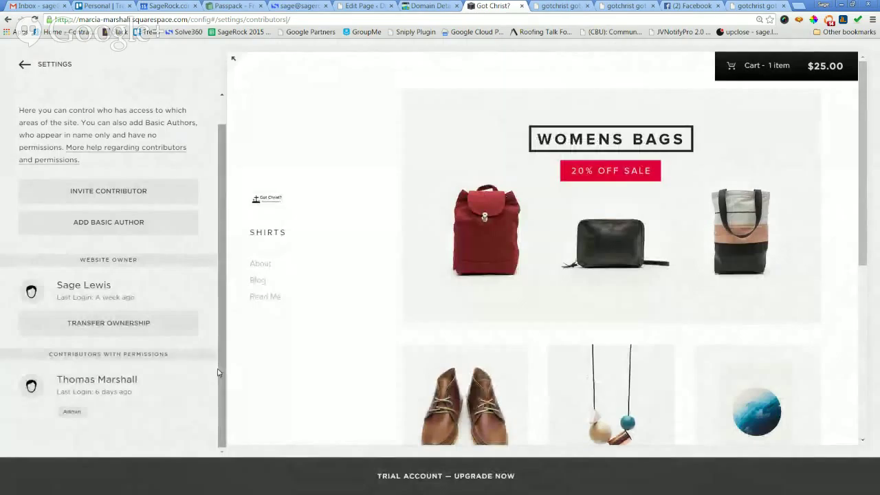
{"action": "left_click", "coordinate": [114, 329]}
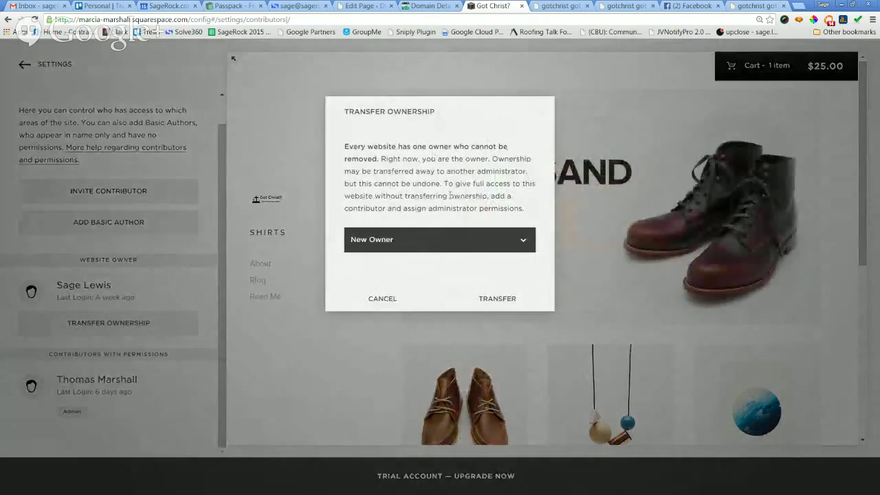
{"action": "key", "text": "ctrl+plus"}
{"action": "key", "text": "ctrl+plus"}
{"action": "key", "text": "ctrl+plus"}
{"action": "key", "text": "ctrl+plus"}
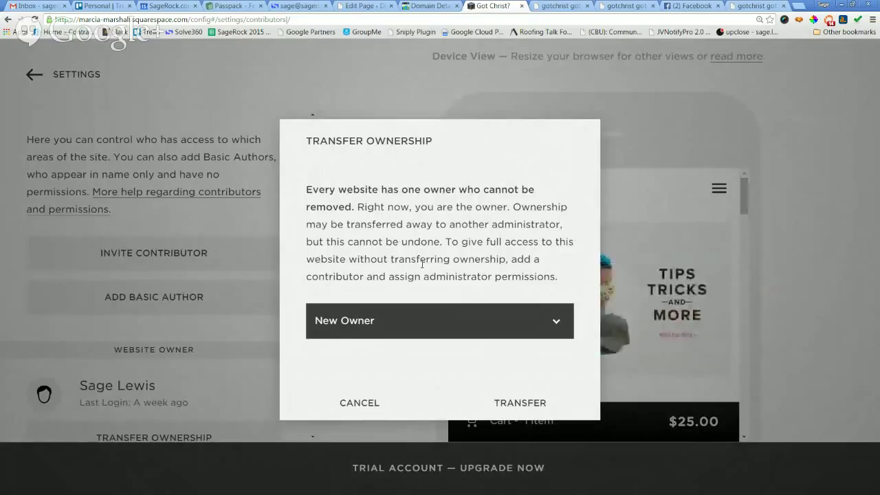
{"action": "left_click", "coordinate": [421, 320]}
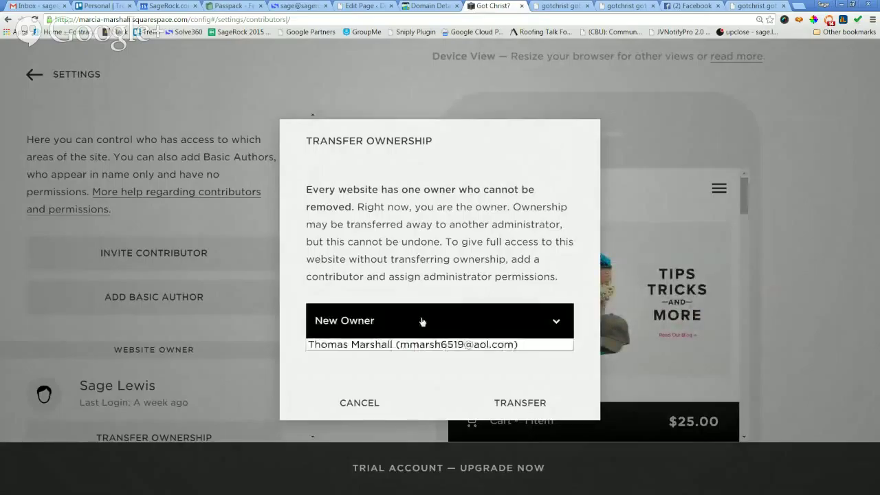
{"action": "left_click", "coordinate": [423, 370]}
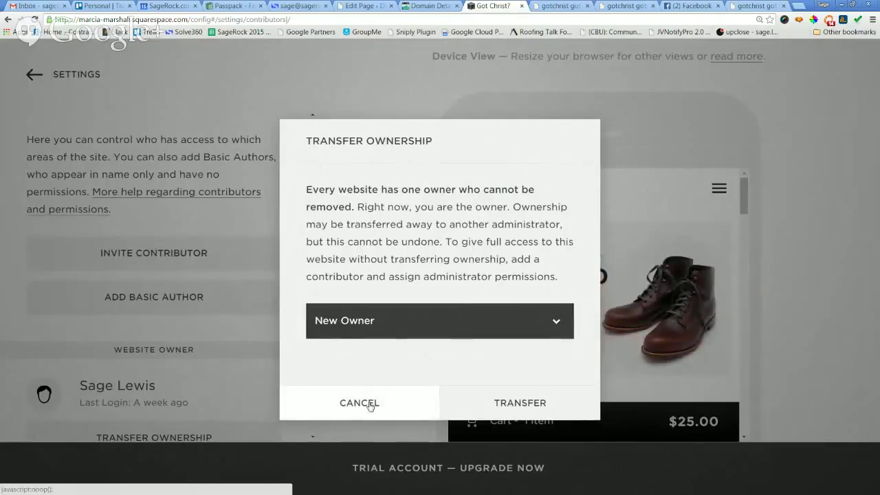
{"action": "left_click", "coordinate": [370, 407]}
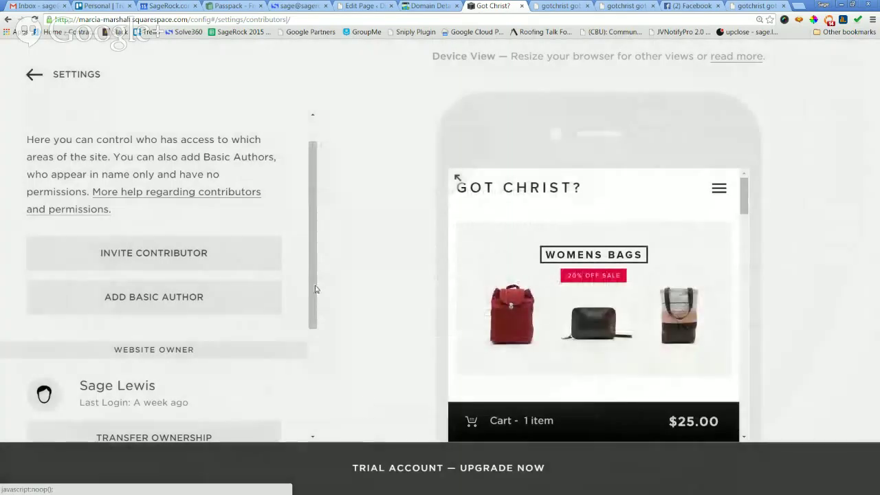
{"action": "scroll", "coordinate": [314, 291], "scroll_direction": "down", "scroll_amount": 2}
{"action": "scroll", "coordinate": [331, 374], "scroll_direction": "down", "scroll_amount": 1}
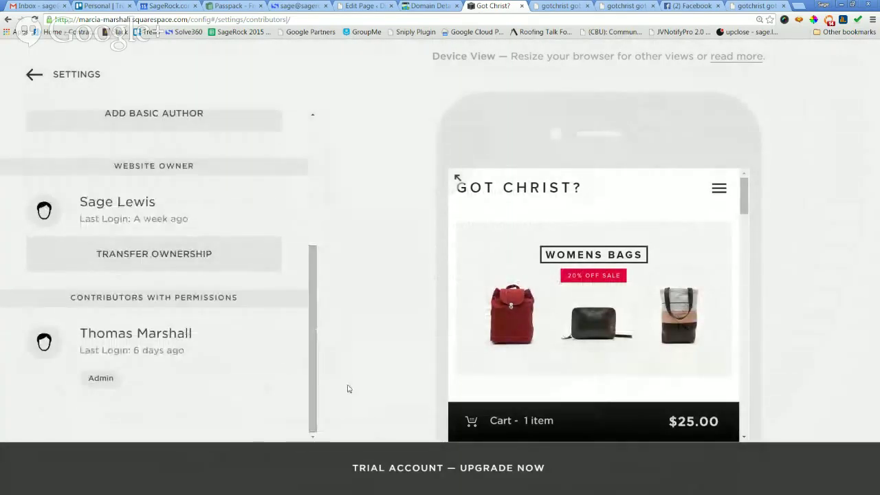
{"action": "key", "text": "ctrl+minus"}
{"action": "key", "text": "ctrl+minus"}
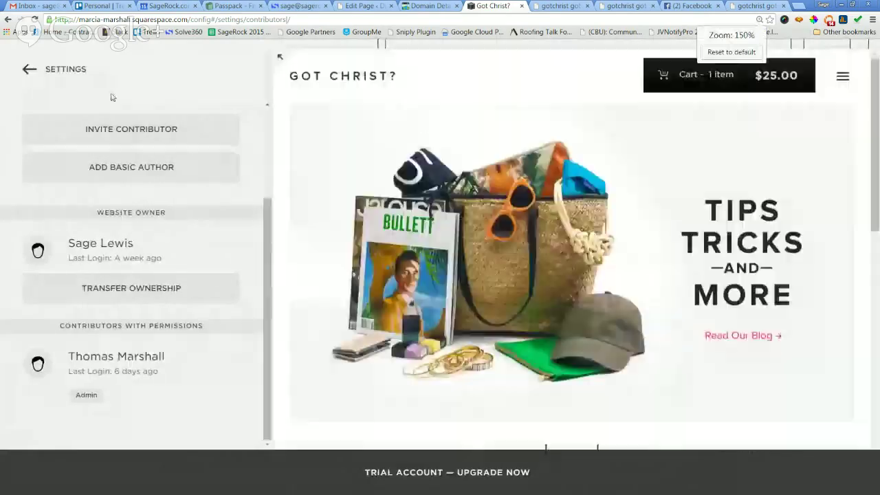
Open the Blogging settings and review the blog post URL format.
{"action": "left_click", "coordinate": [26, 69]}
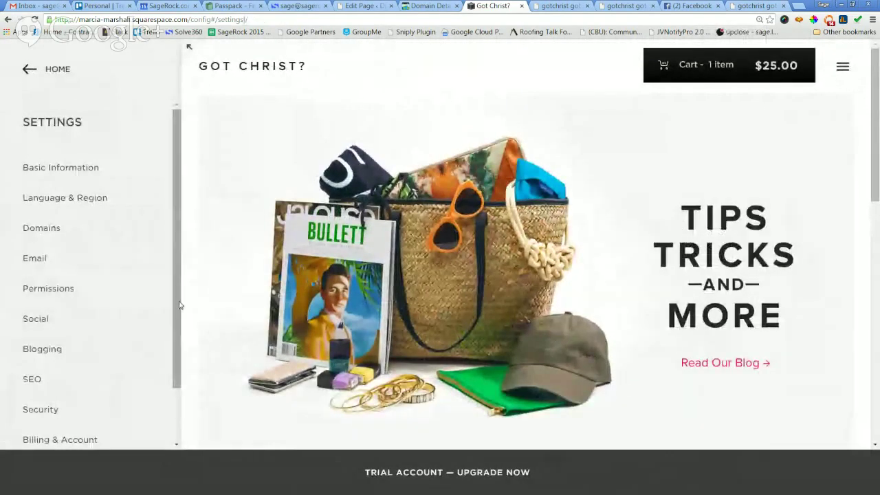
{"action": "scroll", "coordinate": [177, 305], "scroll_direction": "down", "scroll_amount": 1}
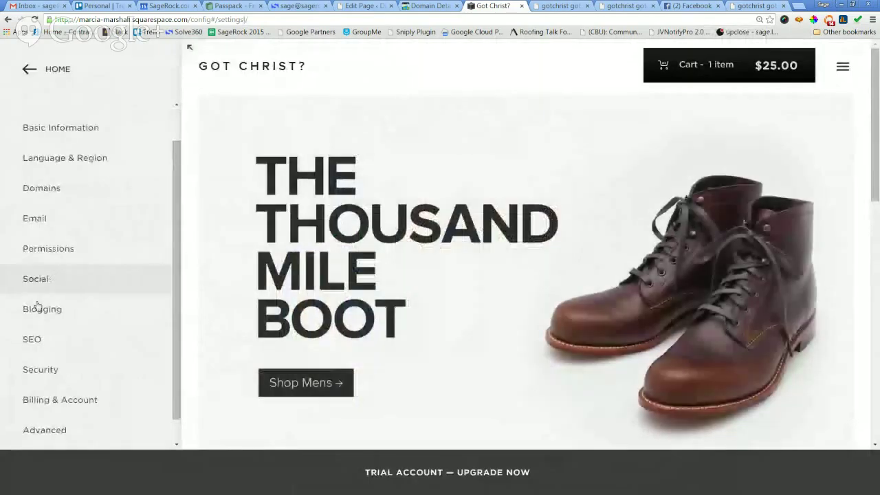
{"action": "left_click", "coordinate": [37, 309]}
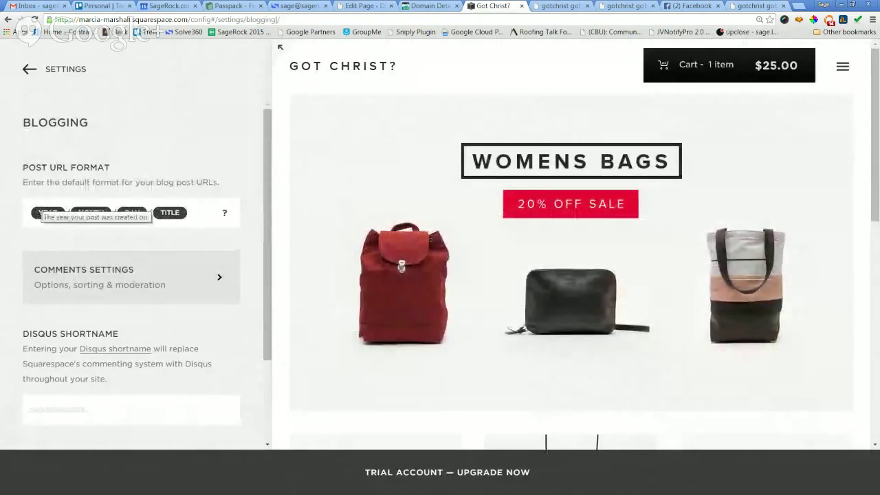
{"action": "key", "text": "ctrl+plus"}
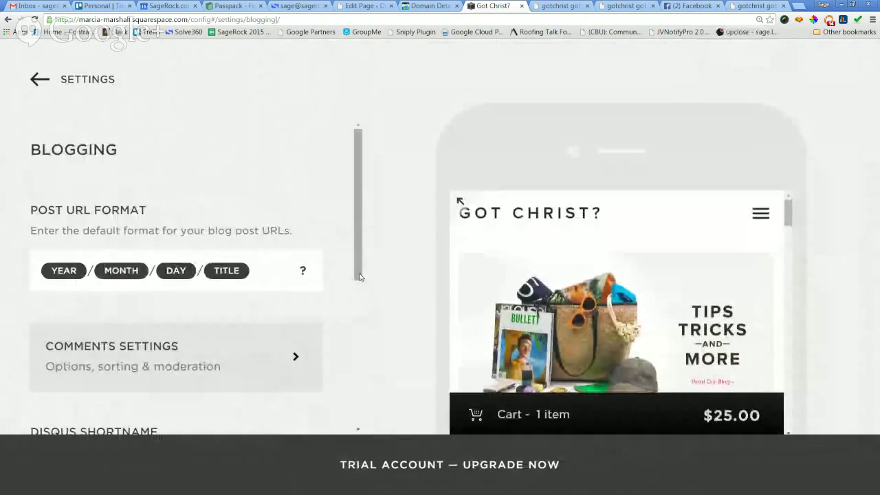
{"action": "scroll", "coordinate": [359, 279], "scroll_direction": "down", "scroll_amount": 1}
{"action": "scroll", "coordinate": [359, 278], "scroll_direction": "down", "scroll_amount": 1}
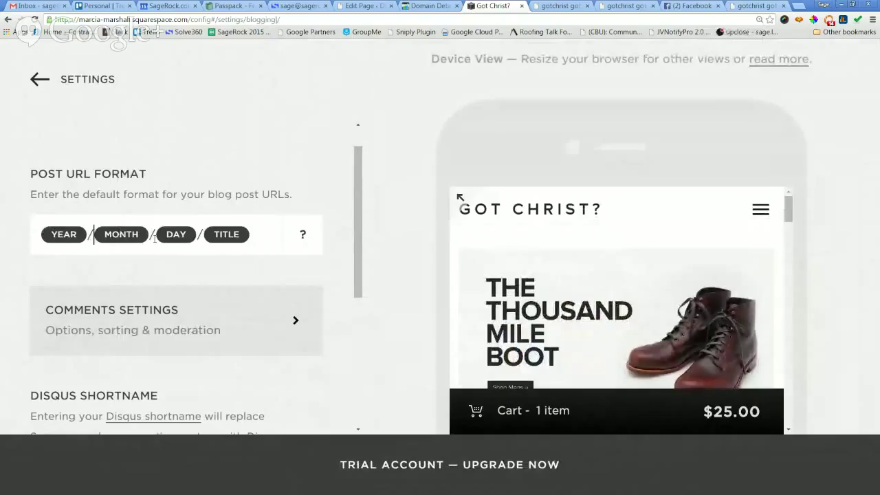
{"action": "left_click", "coordinate": [217, 235]}
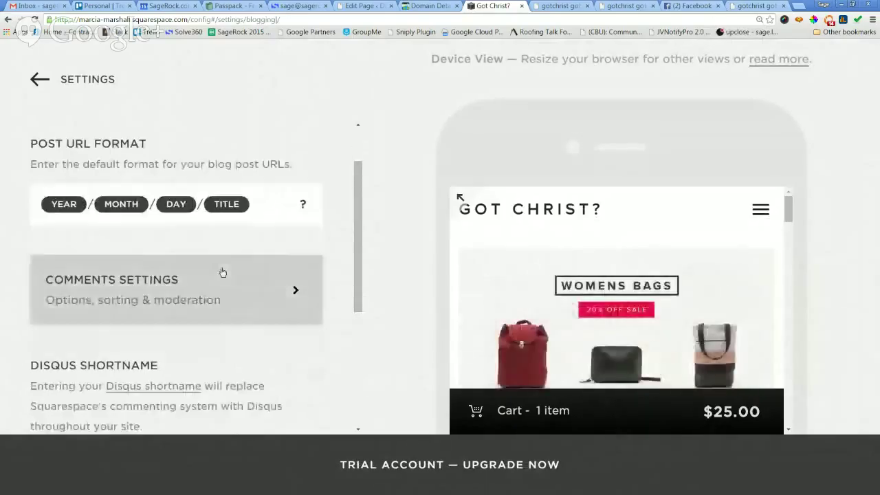
{"action": "scroll", "coordinate": [220, 273], "scroll_direction": "down", "scroll_amount": 1}
Look through the blog comments settings, then return to Blogging.
{"action": "left_click", "coordinate": [205, 238]}
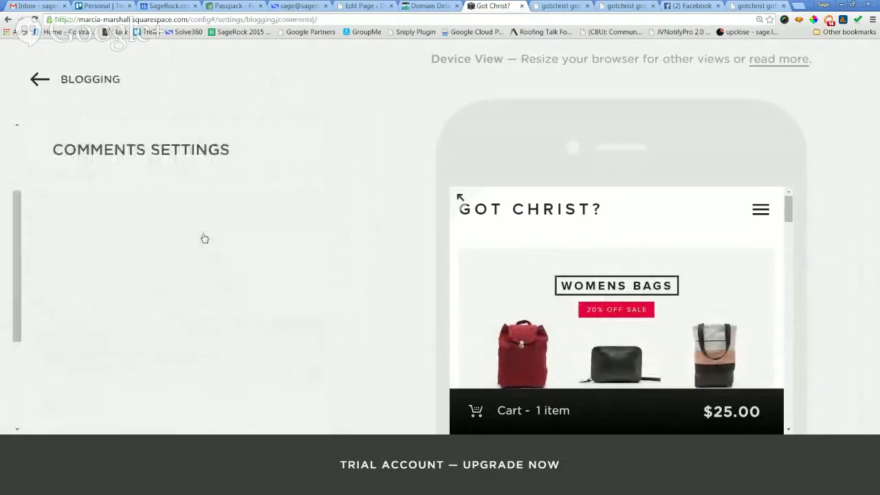
{"action": "scroll", "coordinate": [239, 286], "scroll_direction": "down", "scroll_amount": 1}
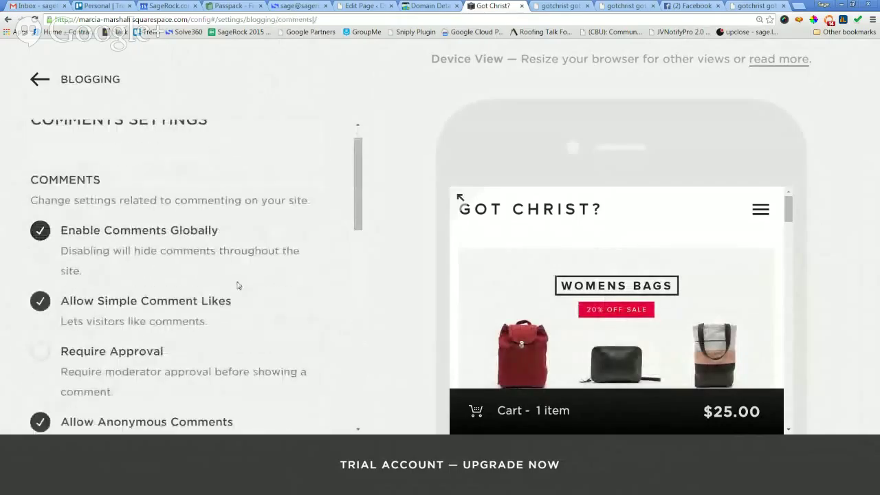
{"action": "key", "text": "ctrl+minus"}
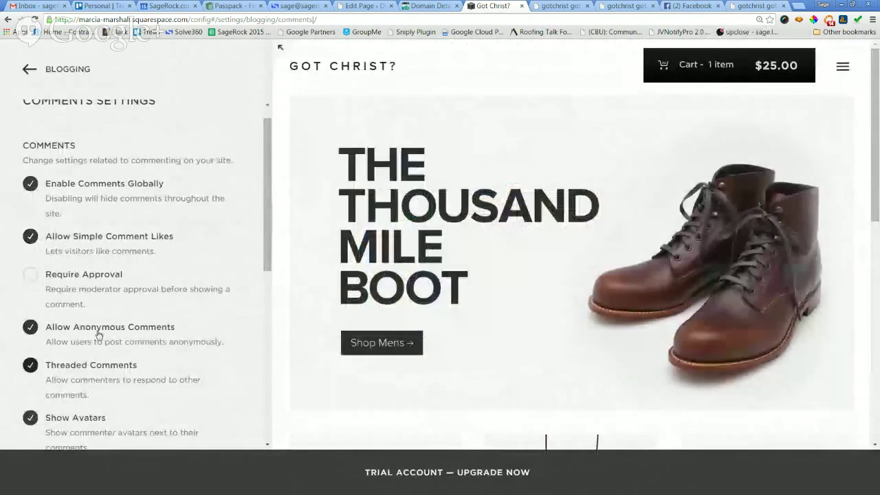
{"action": "scroll", "coordinate": [96, 340], "scroll_direction": "down", "scroll_amount": 1}
{"action": "scroll", "coordinate": [97, 334], "scroll_direction": "down", "scroll_amount": 1}
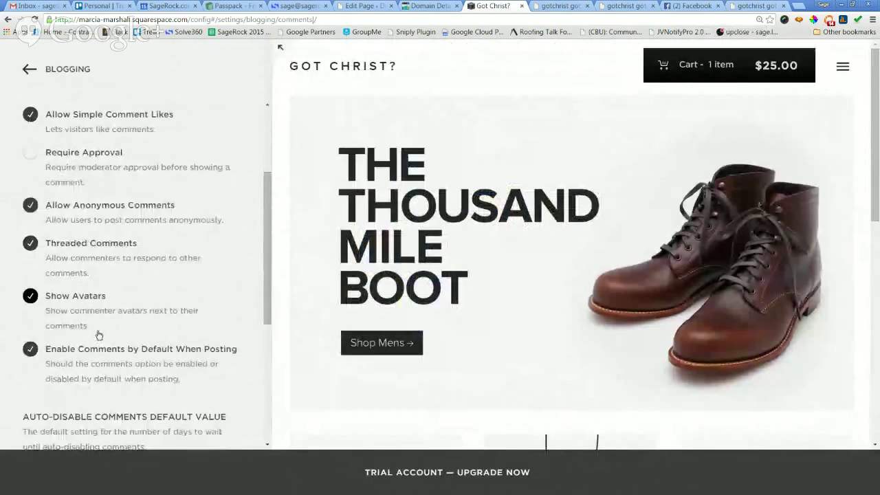
{"action": "scroll", "coordinate": [97, 334], "scroll_direction": "down", "scroll_amount": 1}
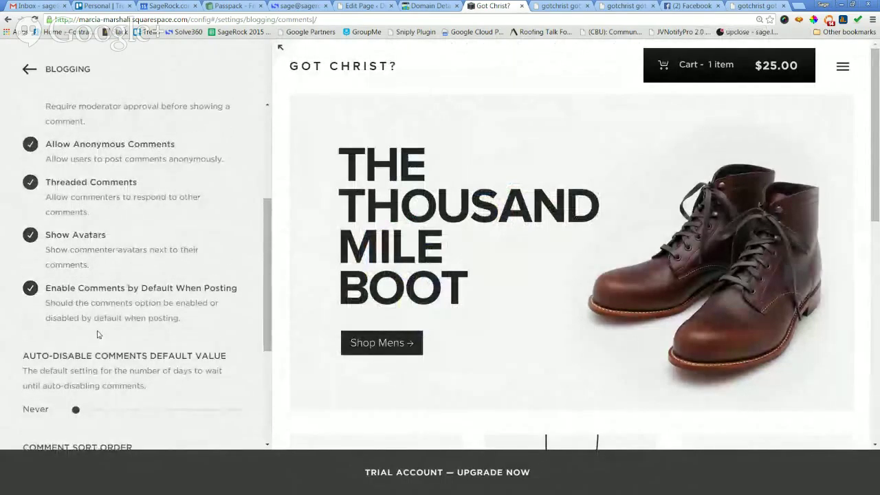
{"action": "scroll", "coordinate": [97, 334], "scroll_direction": "down", "scroll_amount": 2}
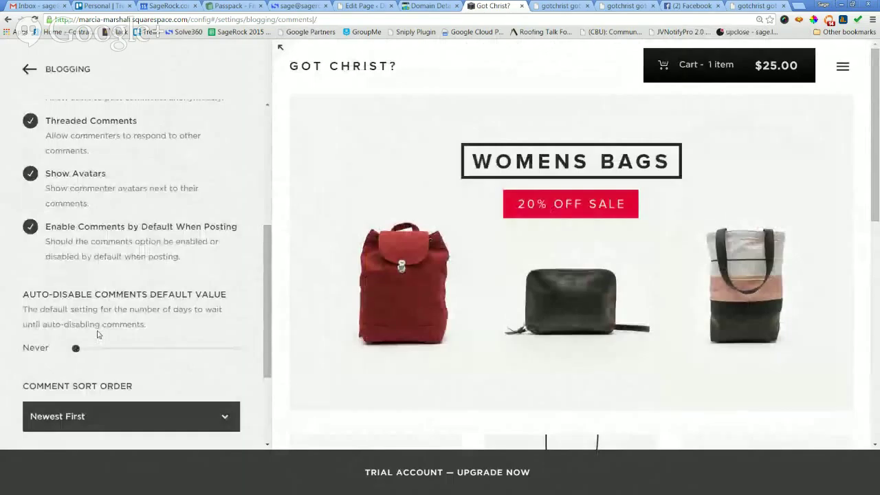
{"action": "scroll", "coordinate": [97, 334], "scroll_direction": "down", "scroll_amount": 3}
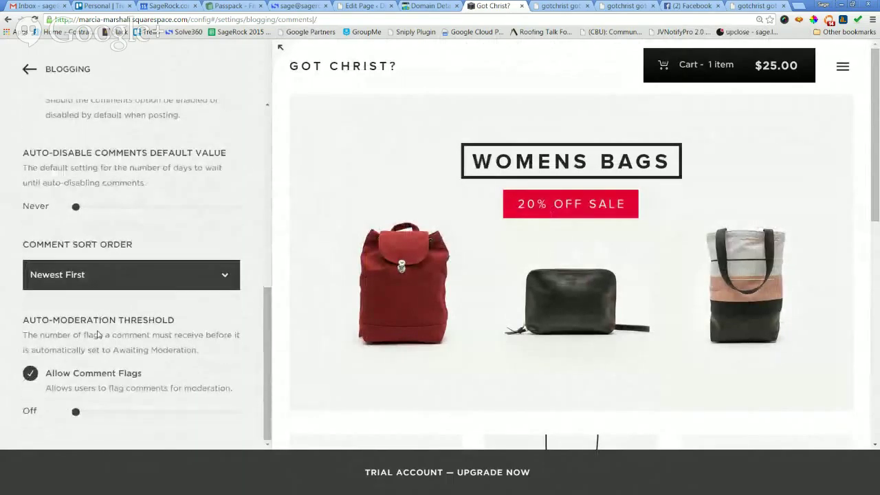
{"action": "scroll", "coordinate": [99, 331], "scroll_direction": "up", "scroll_amount": 10}
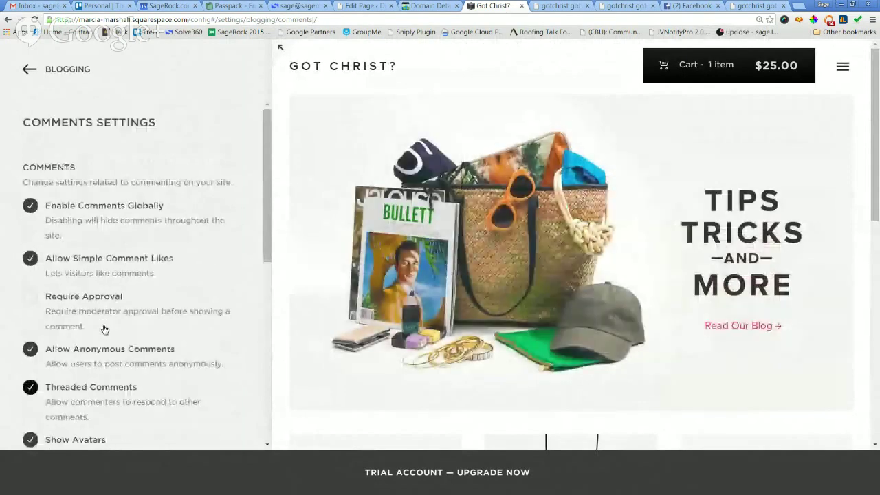
{"action": "left_click", "coordinate": [29, 69]}
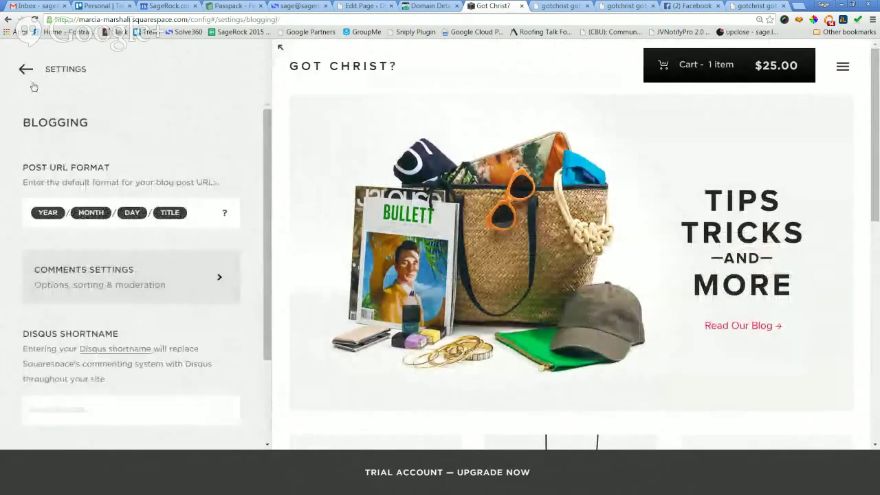
Toggle Simple Liking off and back on, save Blogging, and open the SEO settings.
{"action": "scroll", "coordinate": [199, 289], "scroll_direction": "down", "scroll_amount": 1}
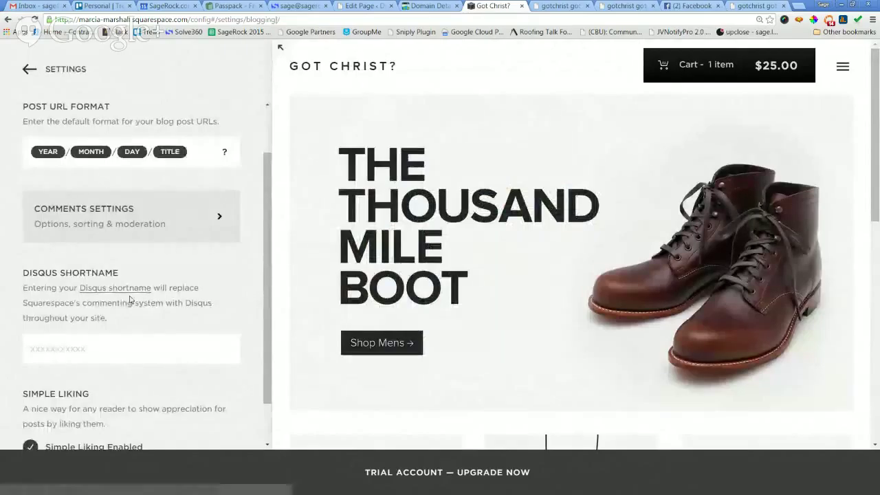
{"action": "scroll", "coordinate": [139, 314], "scroll_direction": "down", "scroll_amount": 1}
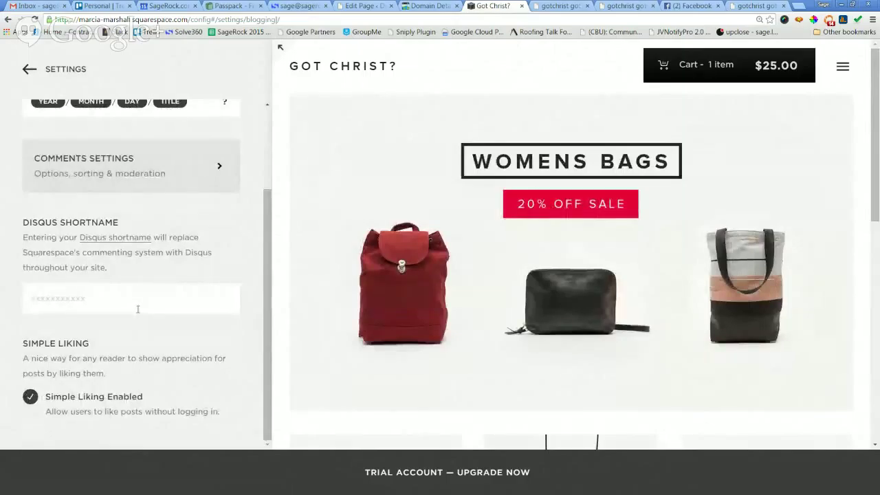
{"action": "left_click", "coordinate": [98, 404]}
{"action": "left_click", "coordinate": [98, 404]}
{"action": "left_click", "coordinate": [36, 76]}
{"action": "left_click", "coordinate": [36, 77]}
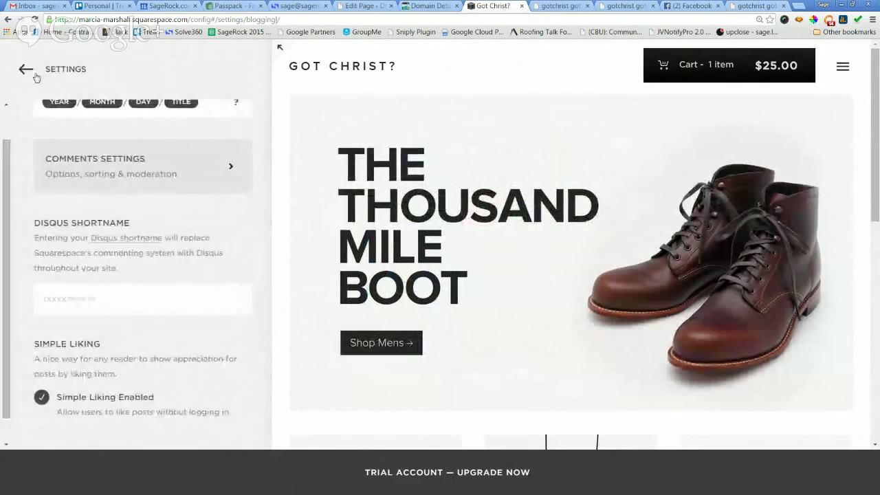
{"action": "left_click", "coordinate": [35, 340]}
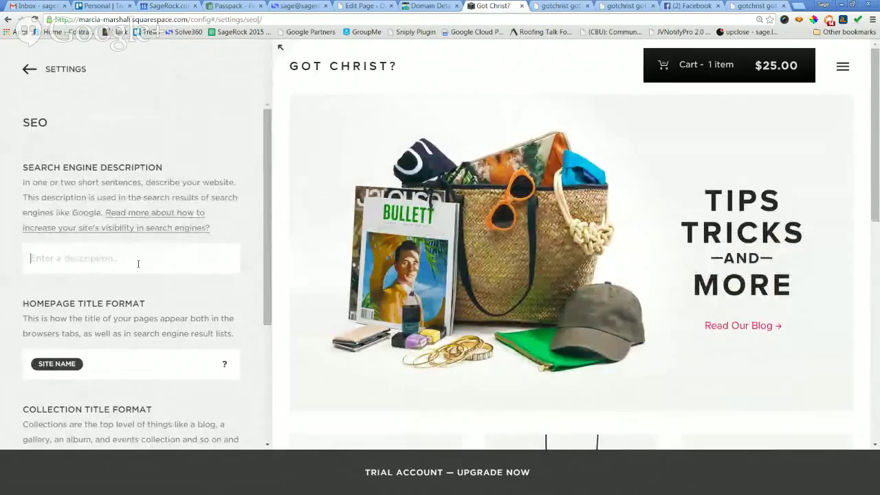
Enter the search engine description 'We offer some of the coolest Christian and Jesus-related t-shirts around.'.
{"action": "type", "text": "We "}
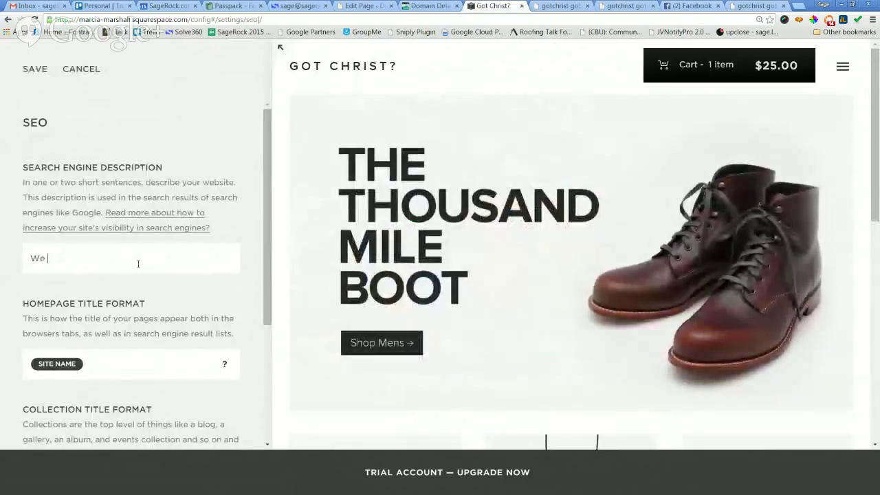
{"action": "type", "text": "offer so"}
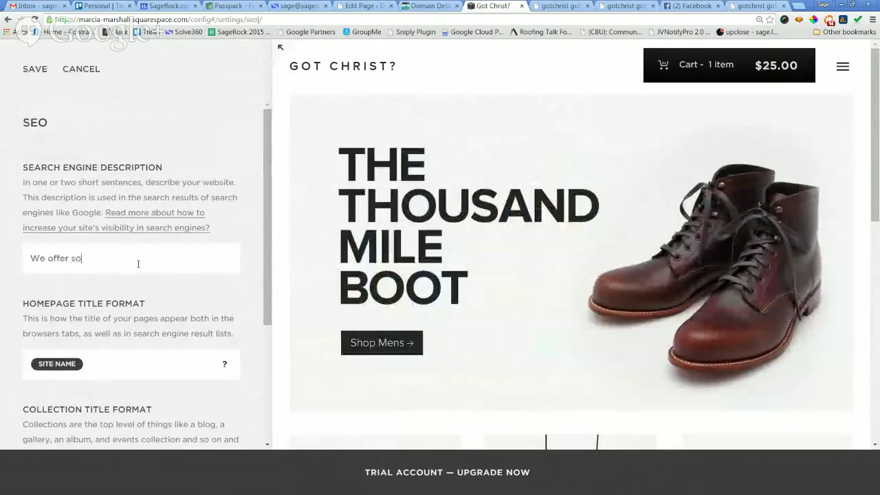
{"action": "type", "text": "me of the co"}
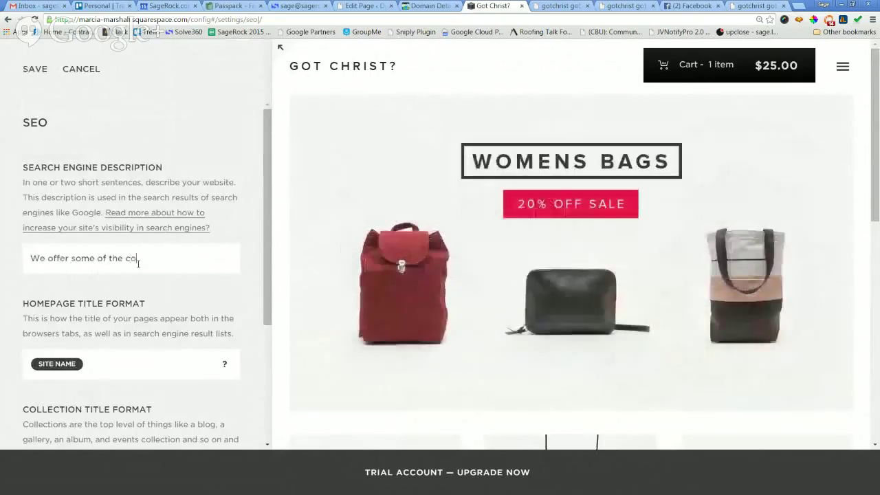
{"action": "type", "text": "olest C"}
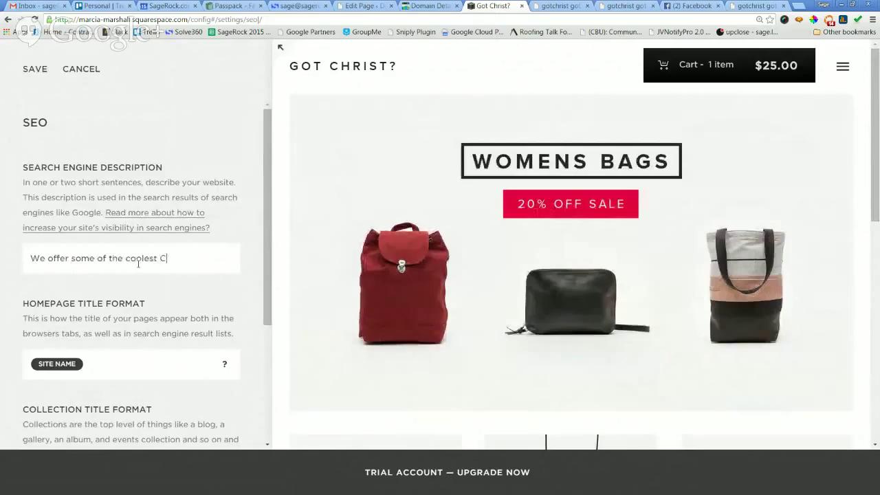
{"action": "type", "text": "hristian and Jes"}
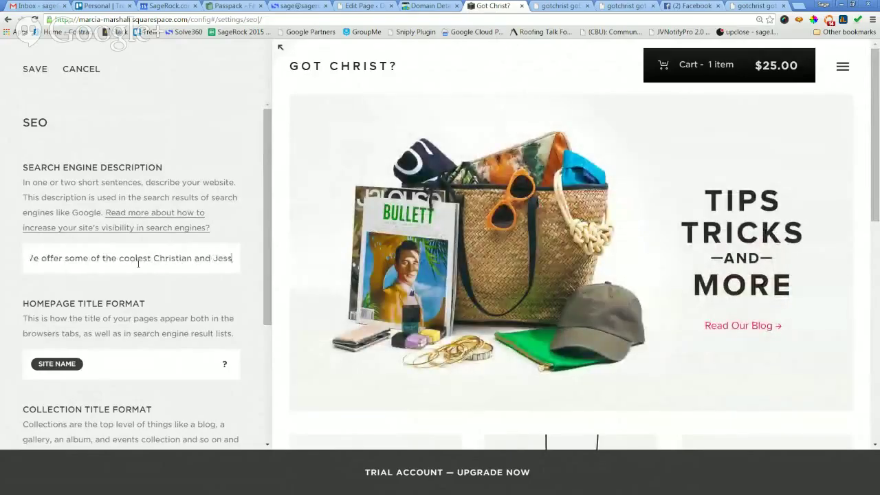
{"action": "type", "text": "us"}
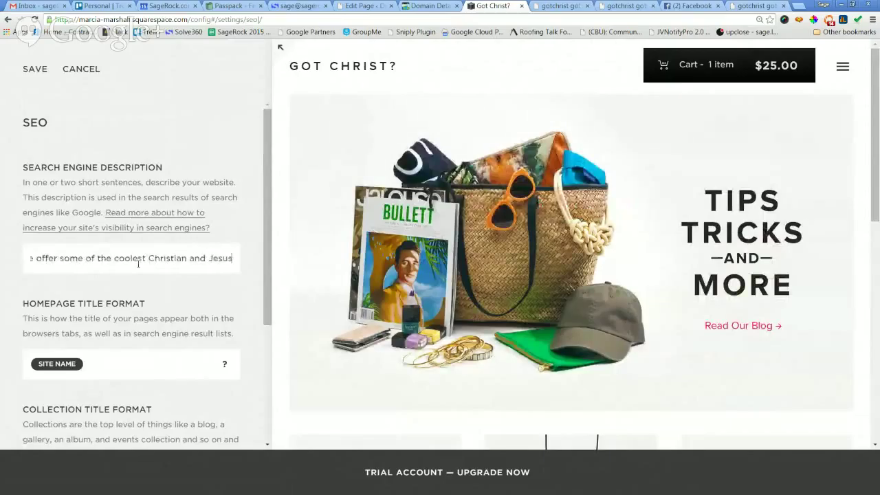
{"action": "type", "text": "-related "}
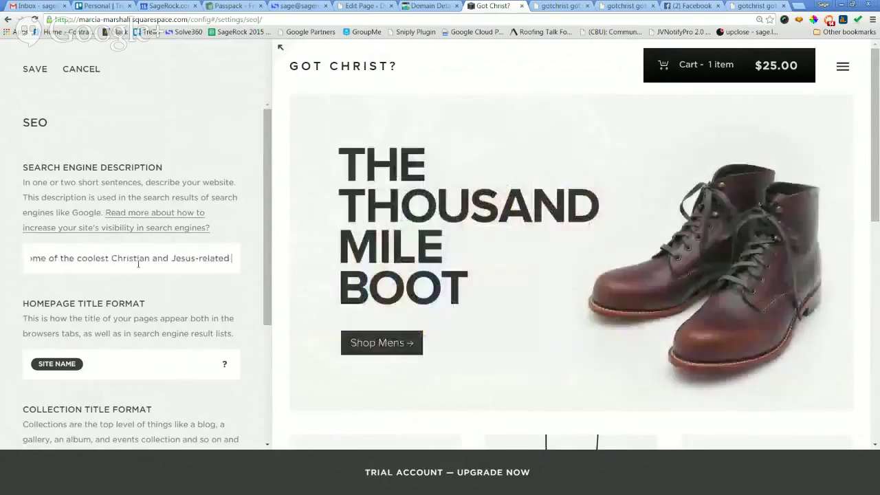
{"action": "type", "text": "t-sh"}
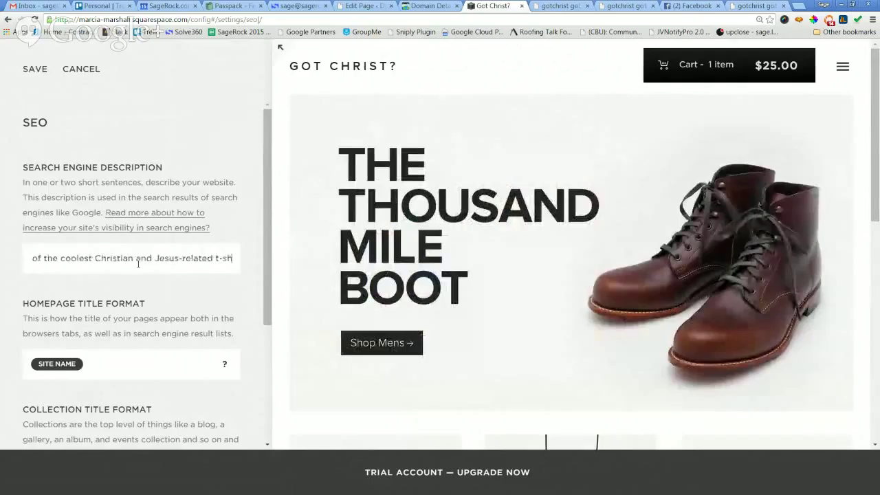
{"action": "type", "text": "irts around."}
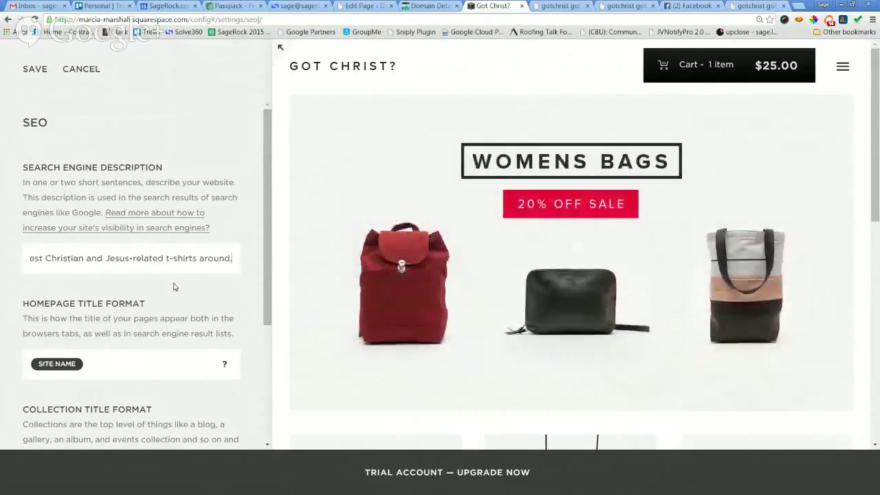
{"action": "scroll", "coordinate": [82, 331], "scroll_direction": "down", "scroll_amount": 1}
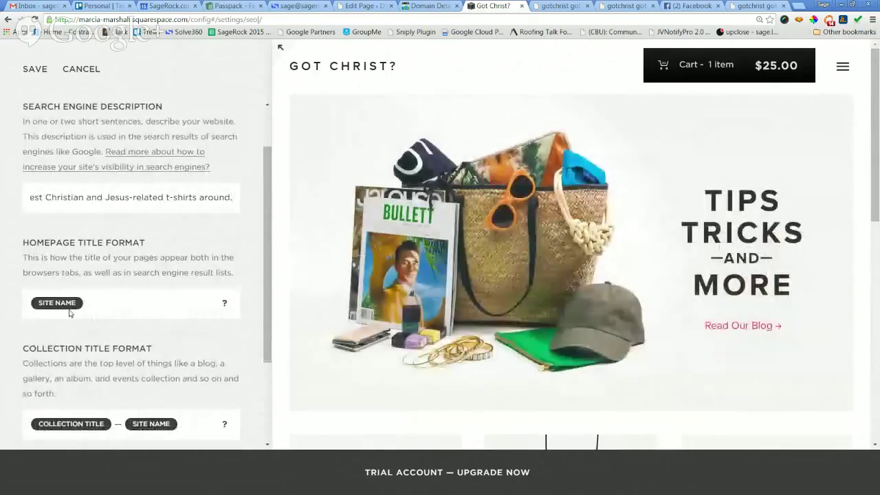
{"action": "scroll", "coordinate": [72, 293], "scroll_direction": "down", "scroll_amount": 1}
Replace the site-name token with the homepage title 'Got Christ T-Shirts?' and save the SEO settings.
{"action": "left_click", "coordinate": [63, 273]}
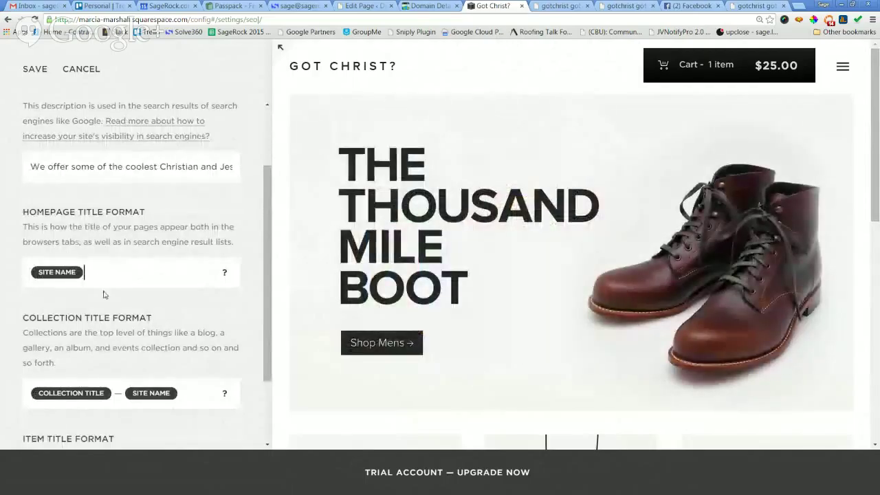
{"action": "key", "text": "BackSpace"}
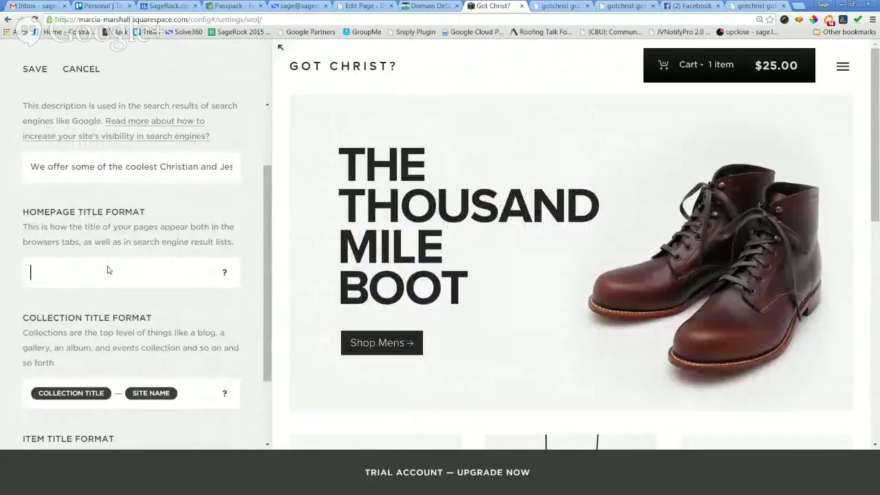
{"action": "type", "text": "Go"}
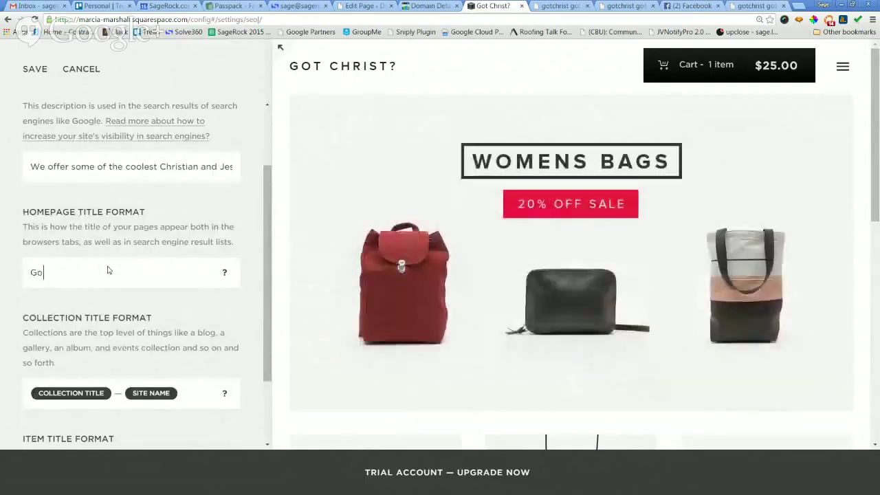
{"action": "type", "text": "t "}
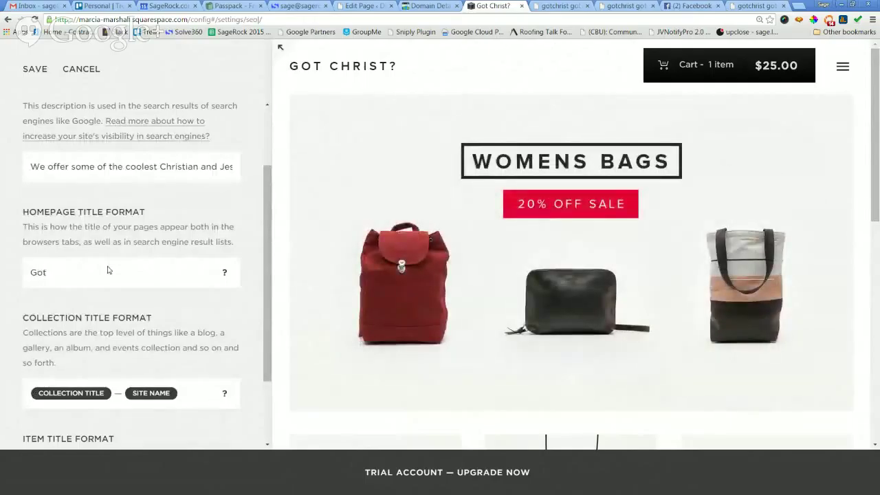
{"action": "type", "text": "Christ T"}
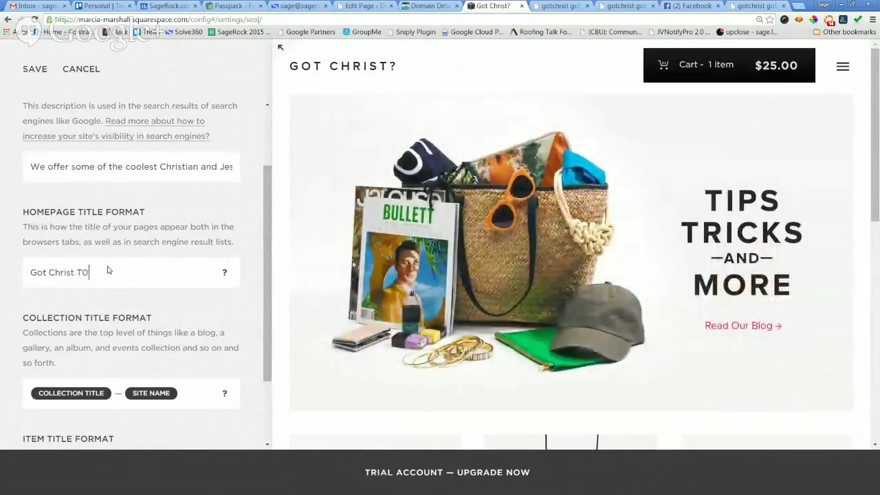
{"action": "type", "text": "-"}
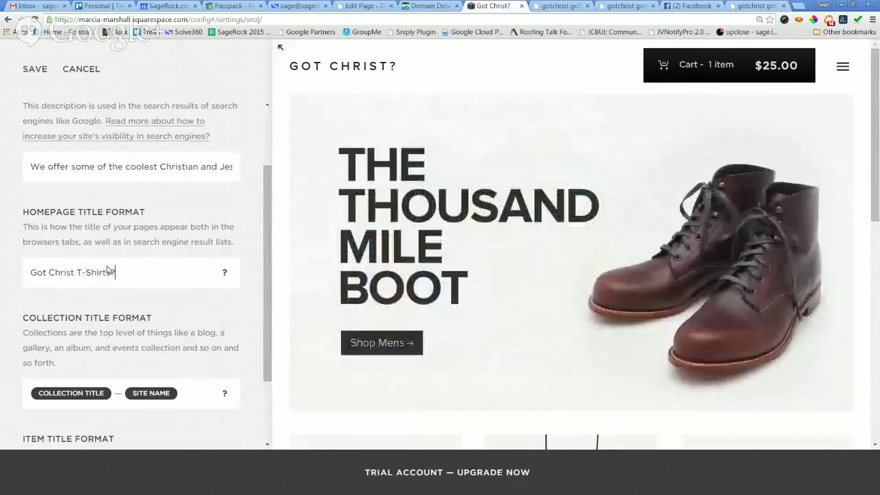
{"action": "scroll", "coordinate": [172, 316], "scroll_direction": "down", "scroll_amount": 1}
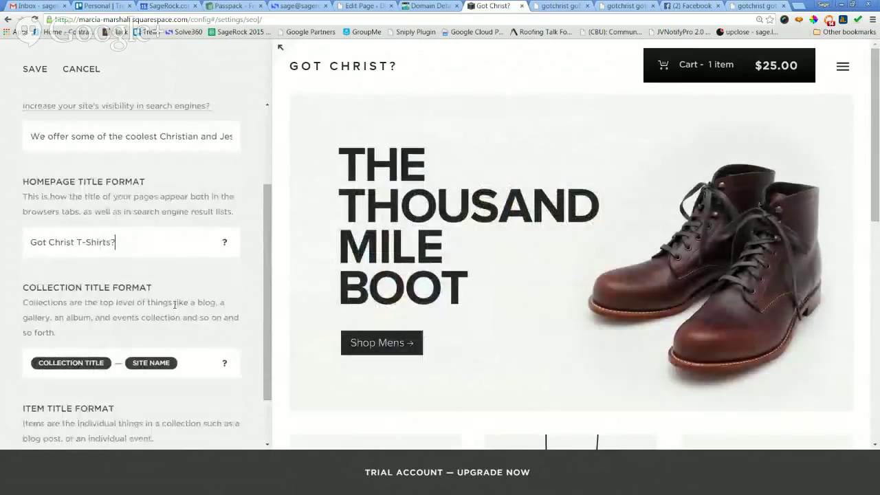
{"action": "scroll", "coordinate": [84, 289], "scroll_direction": "down", "scroll_amount": 2}
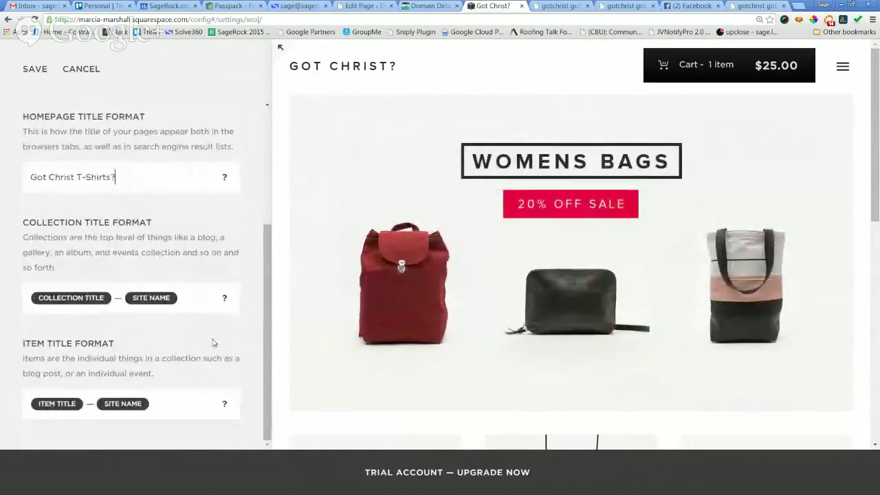
{"action": "left_click", "coordinate": [33, 69]}
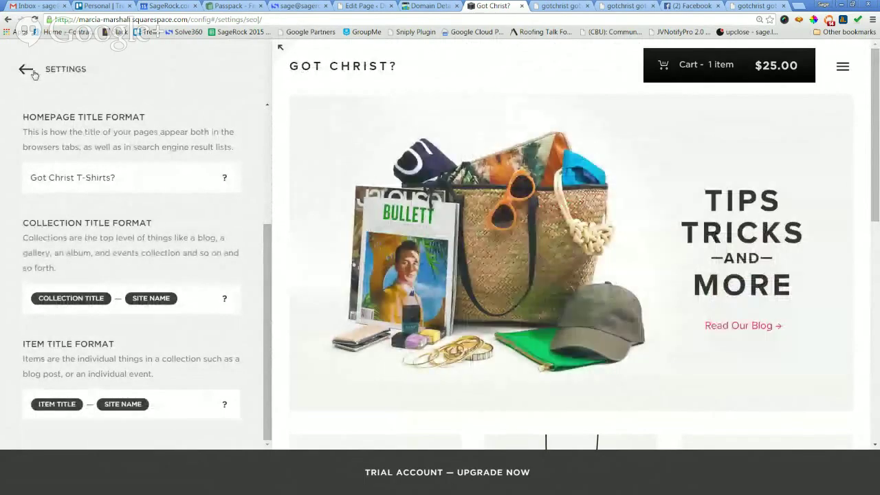
{"action": "left_click", "coordinate": [33, 72]}
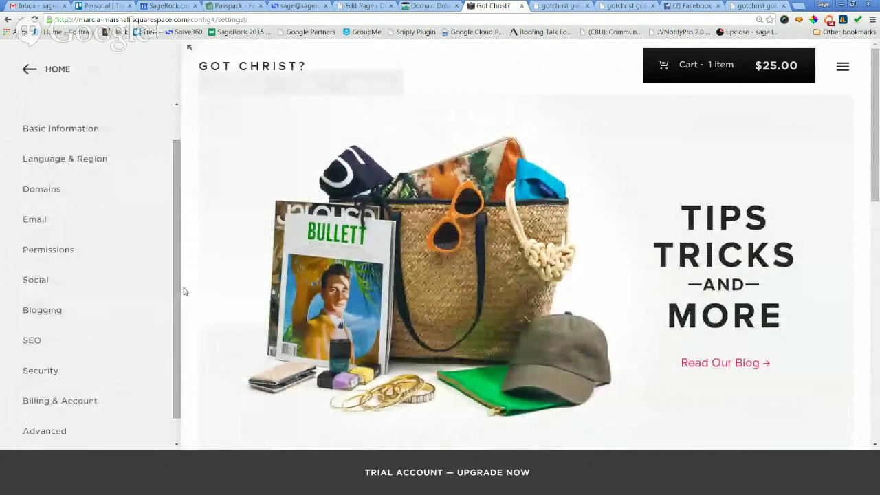
Look over the security settings and the site's billing and trial status.
{"action": "left_click", "coordinate": [36, 378]}
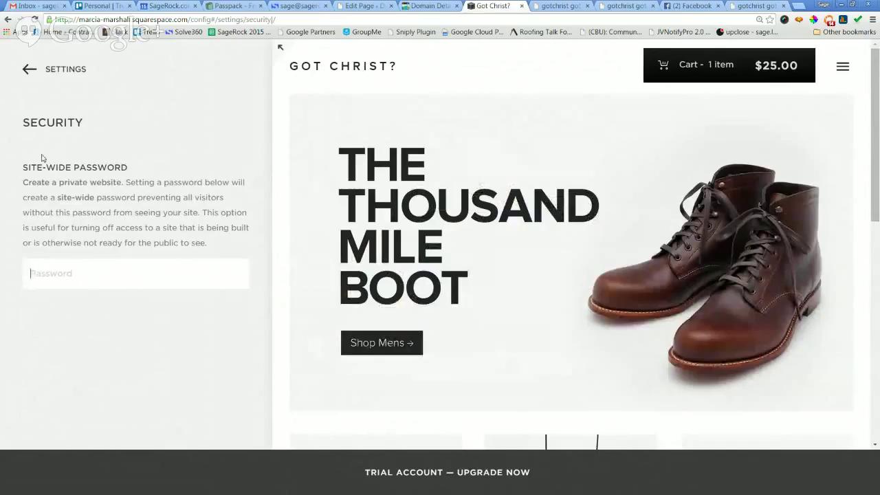
{"action": "left_click", "coordinate": [25, 66]}
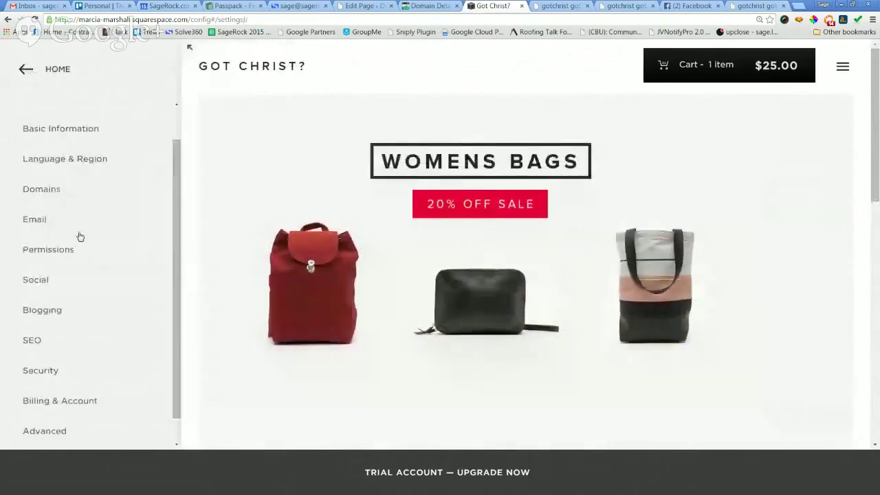
{"action": "left_click", "coordinate": [46, 402]}
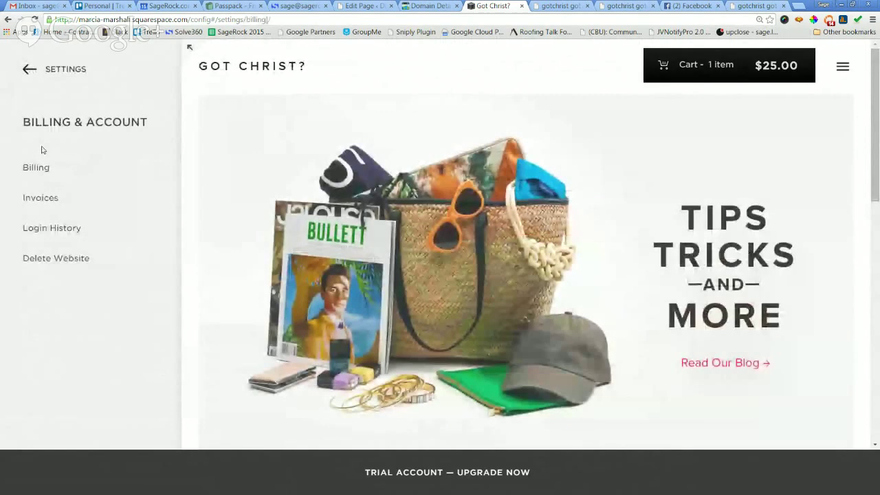
{"action": "left_click", "coordinate": [29, 167]}
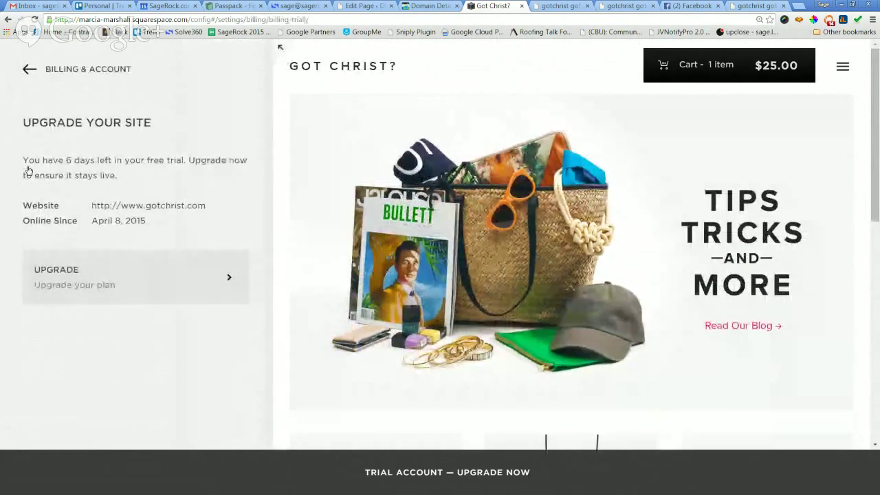
{"action": "left_click", "coordinate": [25, 70]}
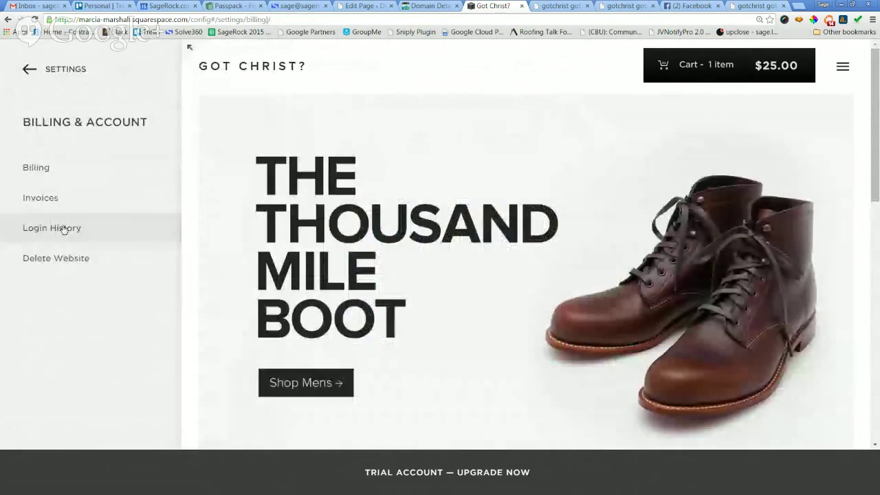
Scroll through the Login History page, then return to the main Settings list.
{"action": "left_click", "coordinate": [64, 234]}
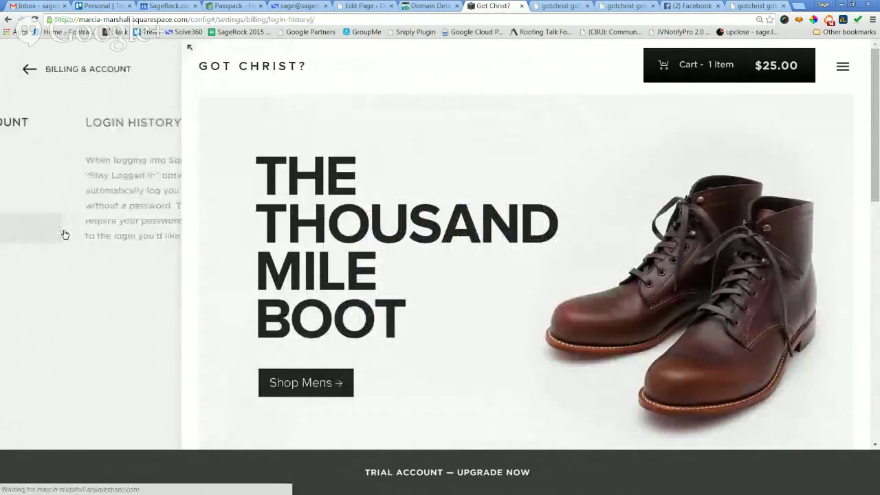
{"action": "scroll", "coordinate": [63, 244], "scroll_direction": "down", "scroll_amount": 1}
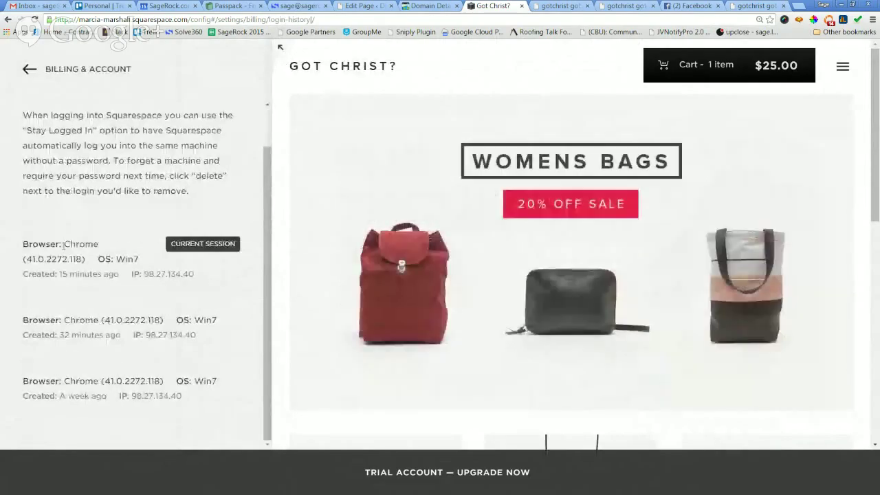
{"action": "scroll", "coordinate": [64, 246], "scroll_direction": "up", "scroll_amount": 1}
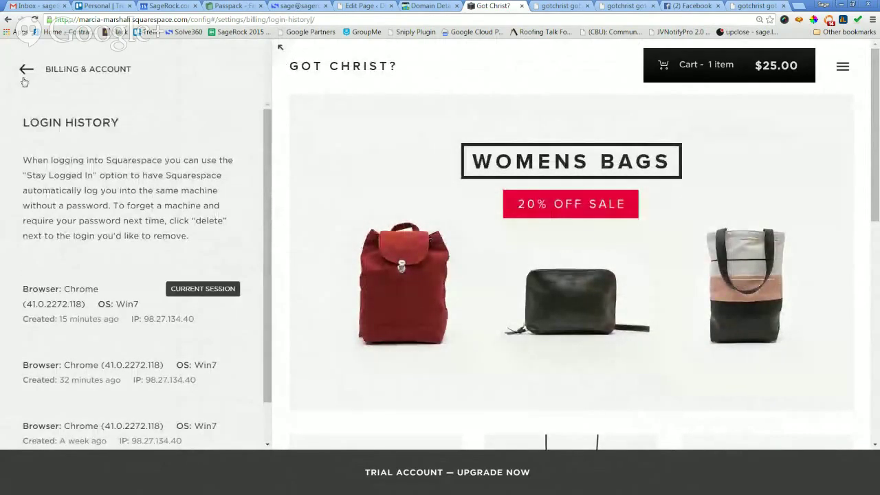
{"action": "left_click", "coordinate": [25, 71]}
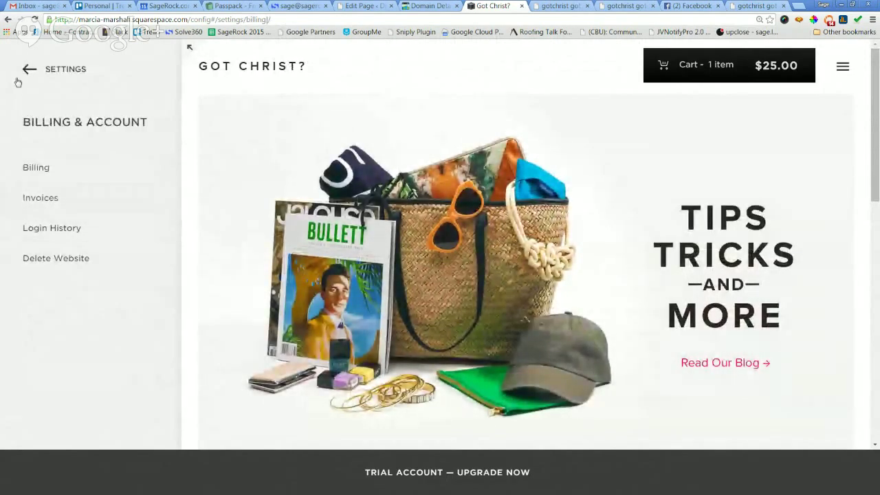
{"action": "left_click", "coordinate": [25, 71]}
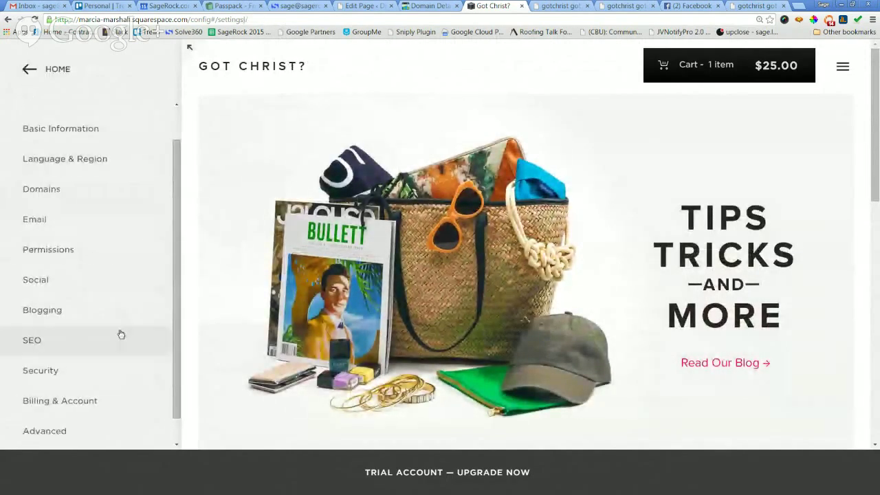
{"action": "scroll", "coordinate": [66, 385], "scroll_direction": "down", "scroll_amount": 1}
{"action": "left_click", "coordinate": [63, 404]}
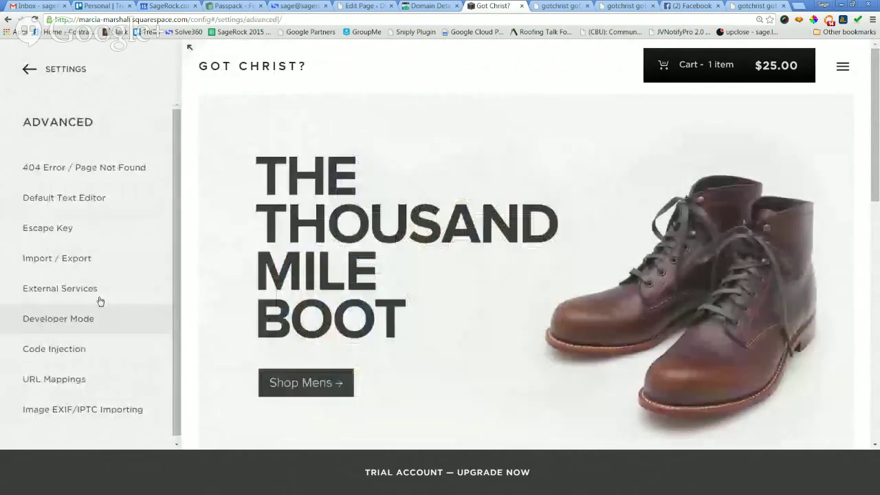
Check the 404 Error page options, keeping System Default, and view the Default Text Editor settings.
{"action": "left_click", "coordinate": [106, 176]}
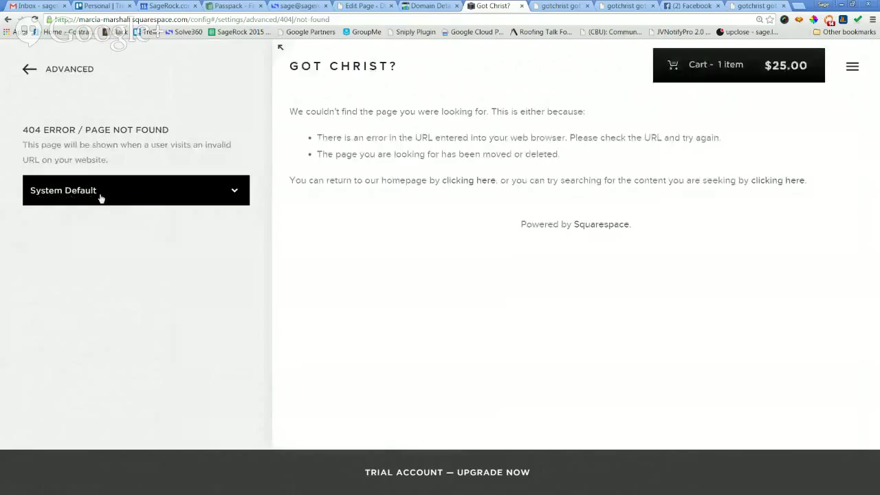
{"action": "left_click", "coordinate": [101, 198]}
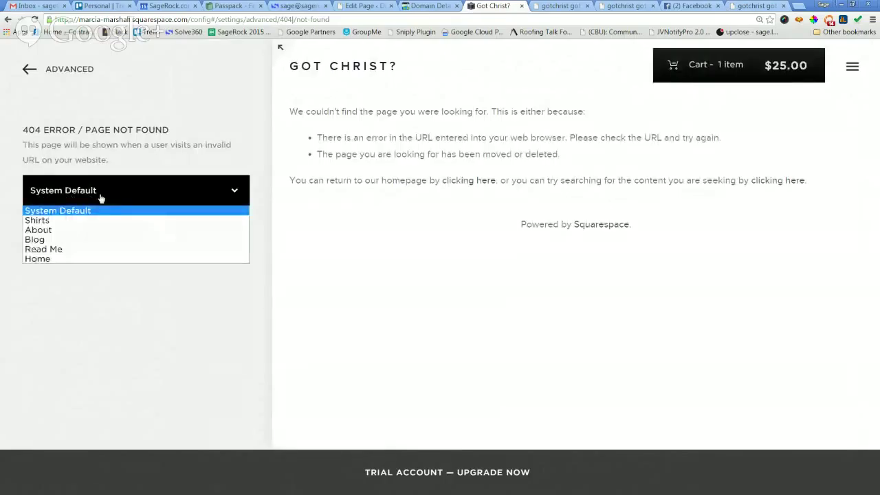
{"action": "left_click", "coordinate": [101, 198]}
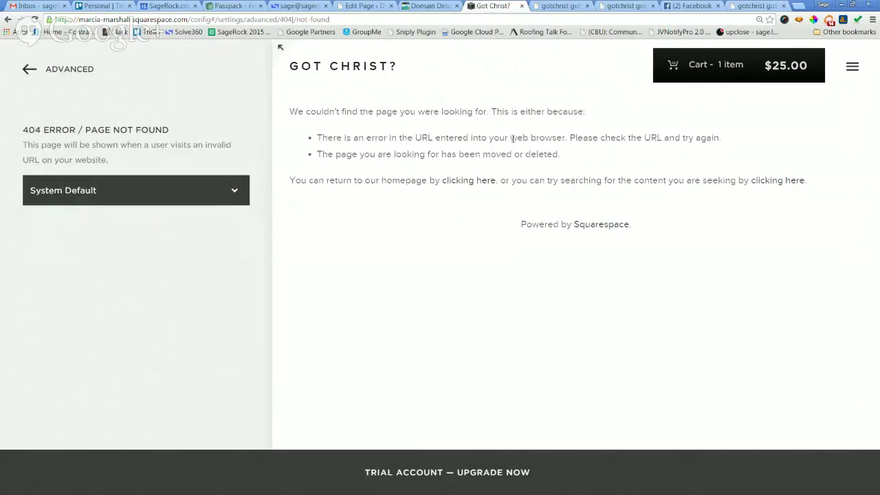
{"action": "left_click", "coordinate": [27, 69]}
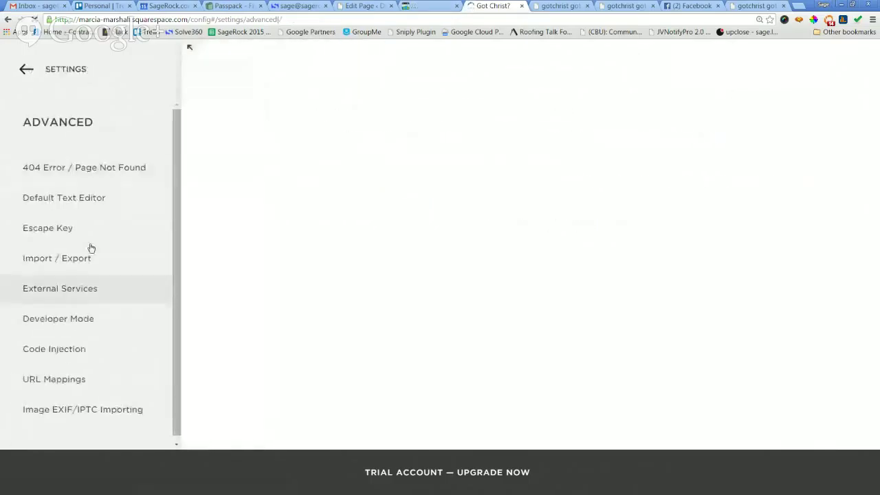
{"action": "left_click", "coordinate": [83, 199]}
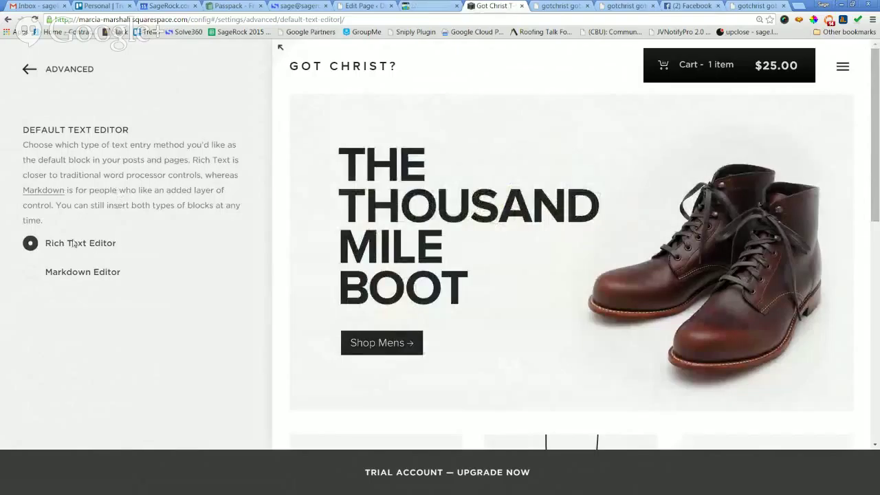
Review the Escape Key login setting under Advanced, then view the Import / Export page.
{"action": "left_click", "coordinate": [30, 73]}
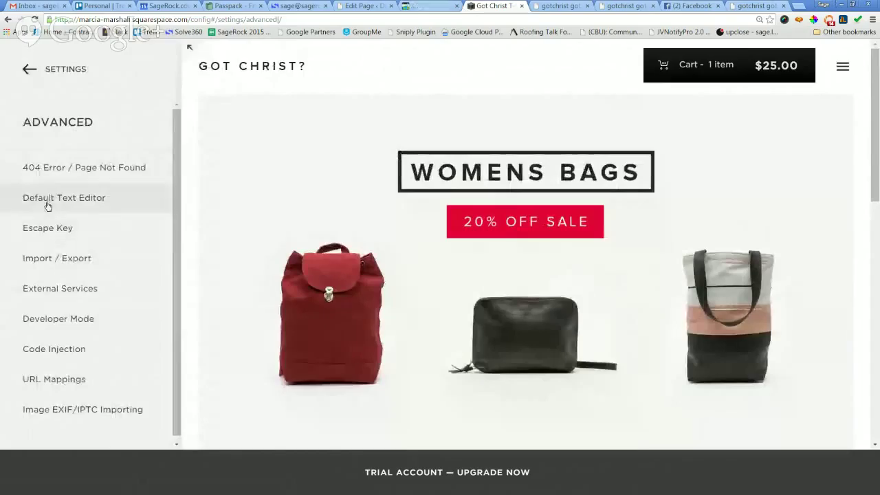
{"action": "left_click", "coordinate": [50, 230]}
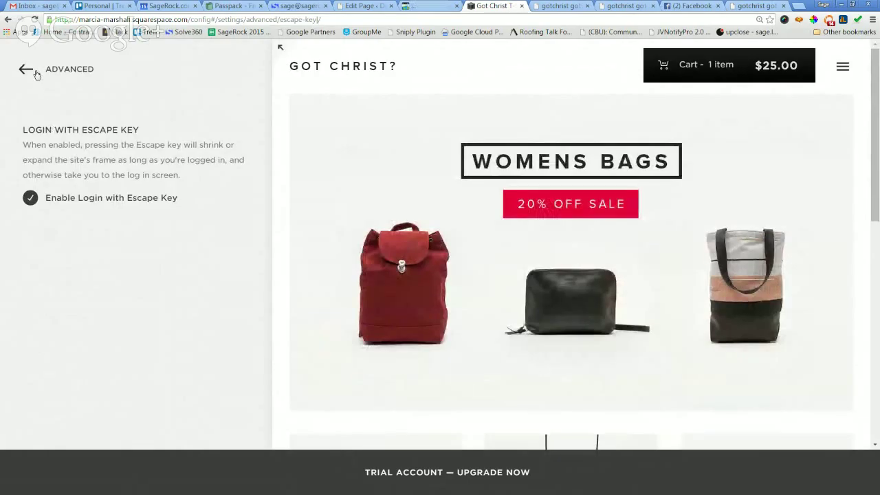
{"action": "left_click", "coordinate": [30, 71]}
{"action": "left_click", "coordinate": [69, 258]}
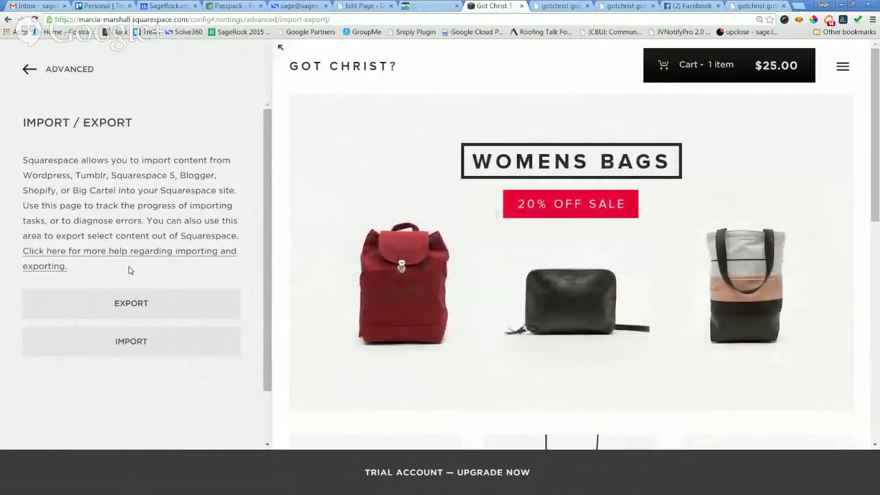
Try the site export and dismiss the Export Site dialog without exporting.
{"action": "left_click", "coordinate": [145, 303]}
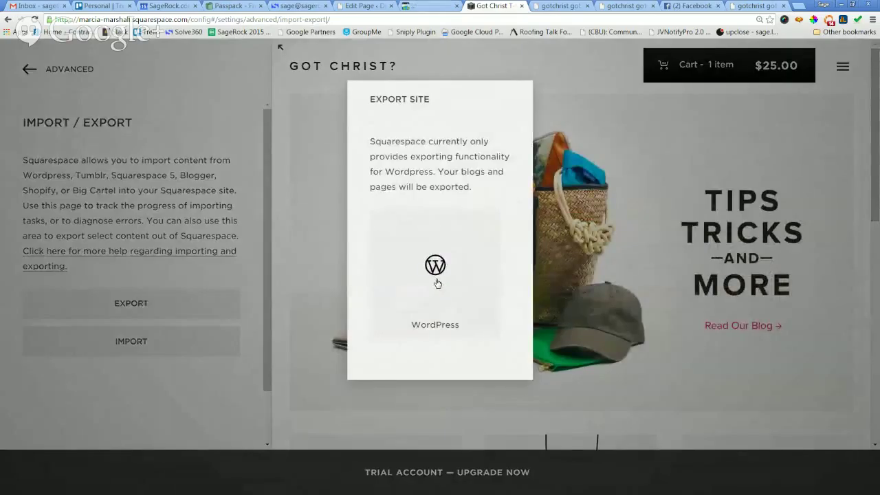
{"action": "left_click", "coordinate": [241, 264]}
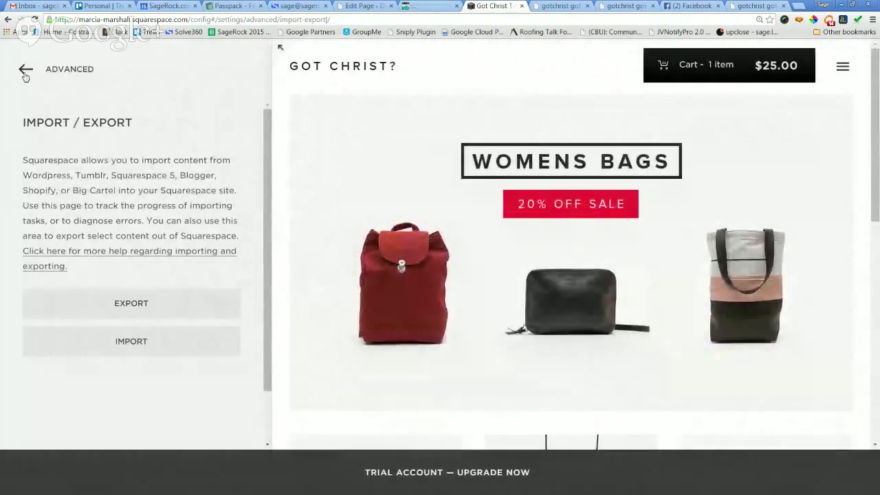
{"action": "left_click", "coordinate": [24, 69]}
Locate the Google Analytics account number field in External Services, then open a new browser tab.
{"action": "left_click", "coordinate": [62, 288]}
{"action": "left_click", "coordinate": [148, 228]}
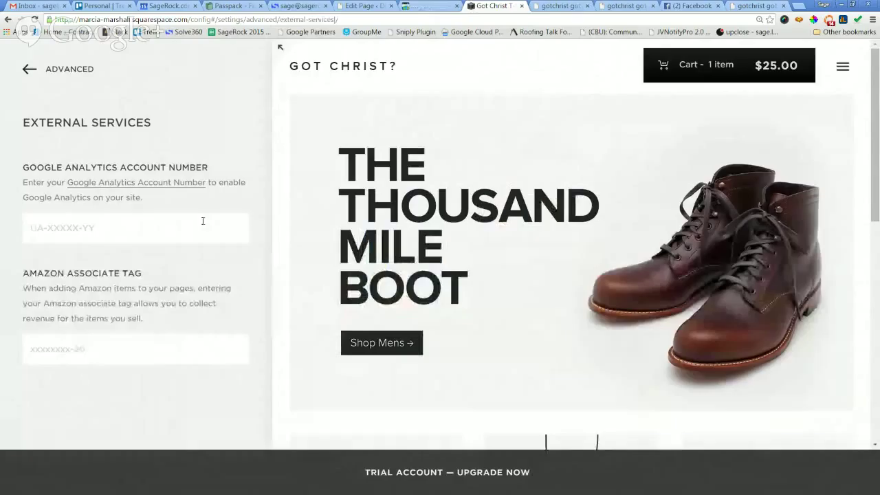
{"action": "mouse_move", "coordinate": [280, 47]}
{"action": "left_click", "coordinate": [797, 6]}
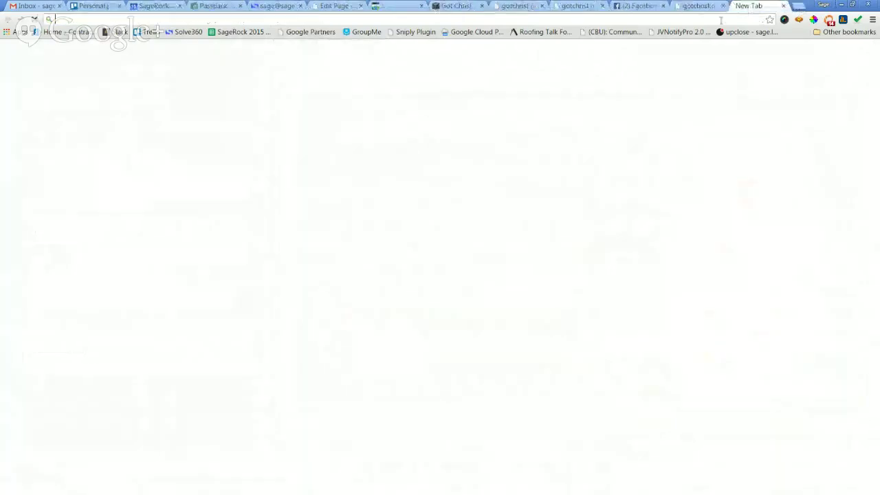
Search Google for 'analytics' and get into the Google Analytics account list.
{"action": "type", "text": "a"}
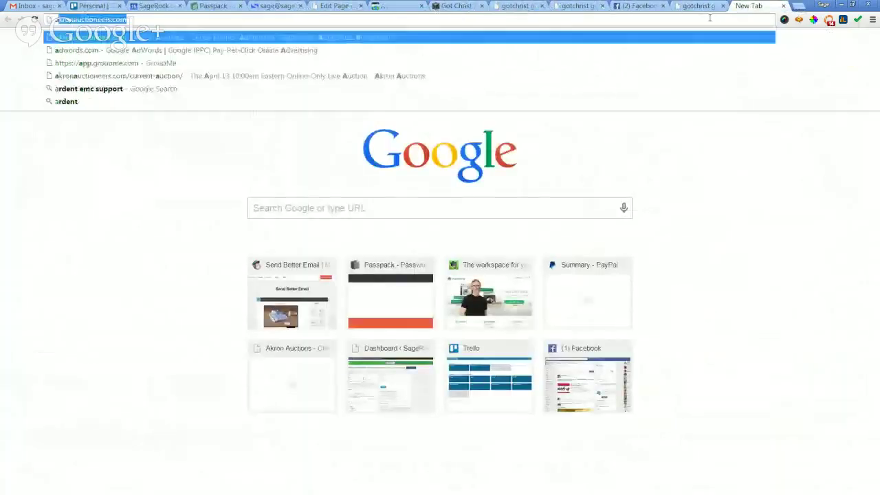
{"action": "type", "text": "nalytics"}
{"action": "key", "text": "Return"}
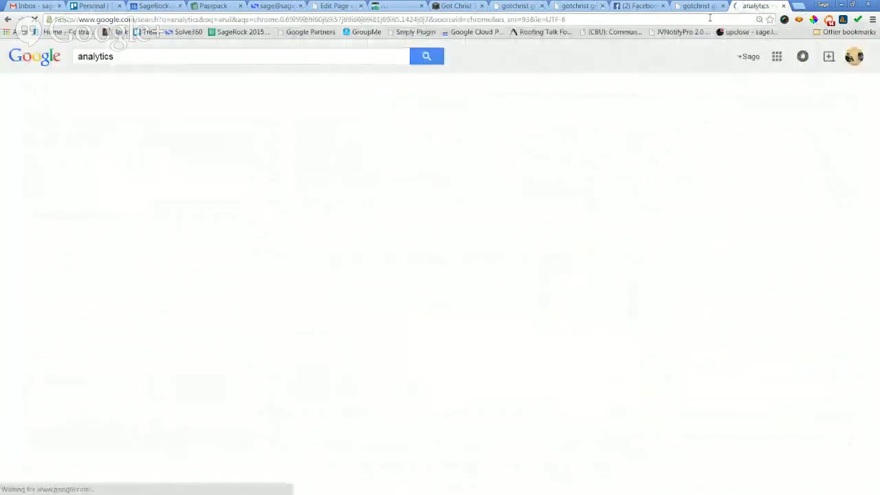
{"action": "left_click", "coordinate": [182, 145]}
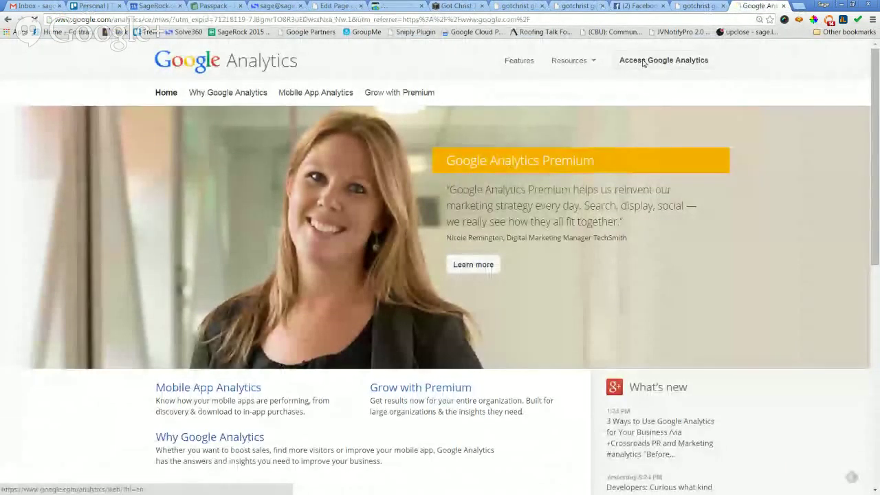
{"action": "left_click", "coordinate": [643, 61]}
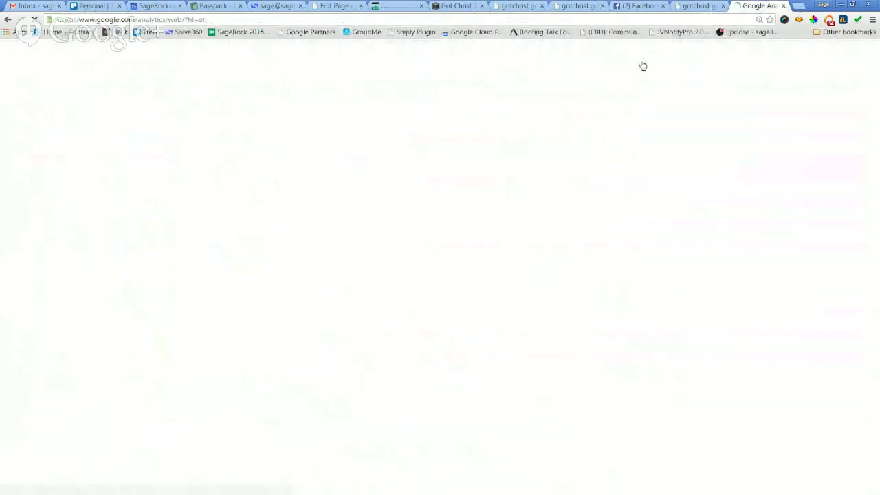
{"action": "scroll", "coordinate": [449, 192], "scroll_direction": "down", "scroll_amount": 9}
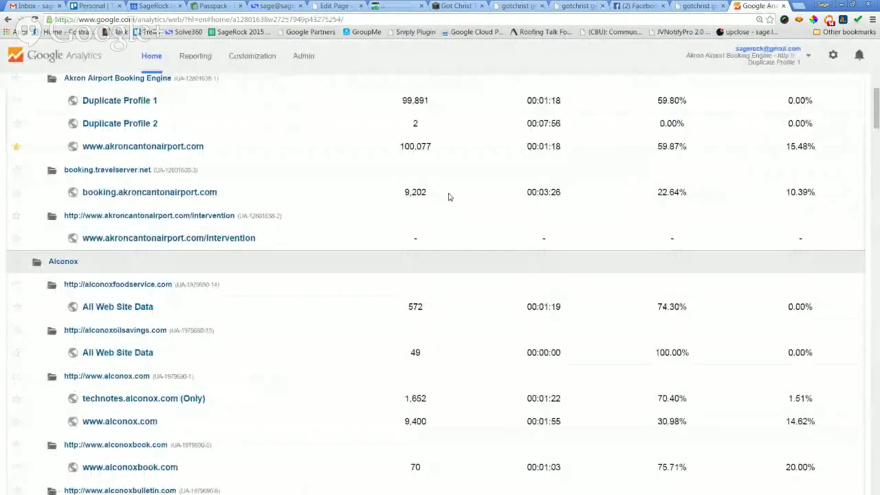
{"action": "scroll", "coordinate": [448, 192], "scroll_direction": "down", "scroll_amount": 10}
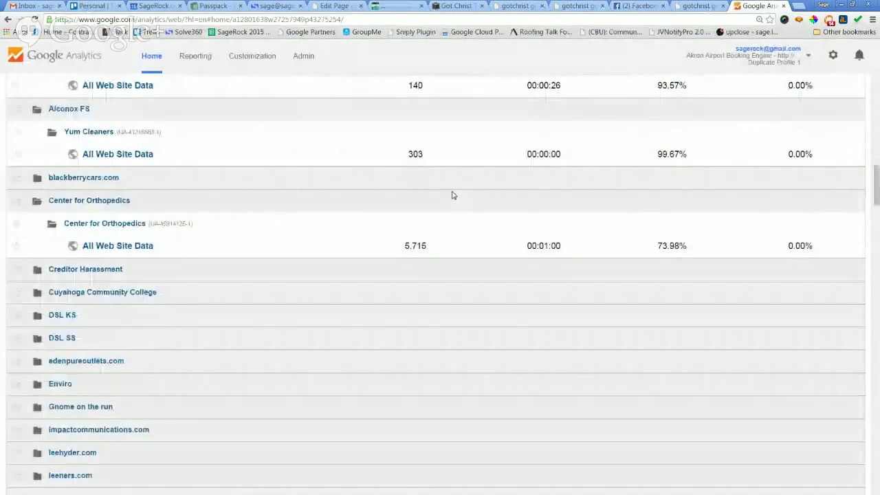
{"action": "scroll", "coordinate": [451, 199], "scroll_direction": "down", "scroll_amount": 8}
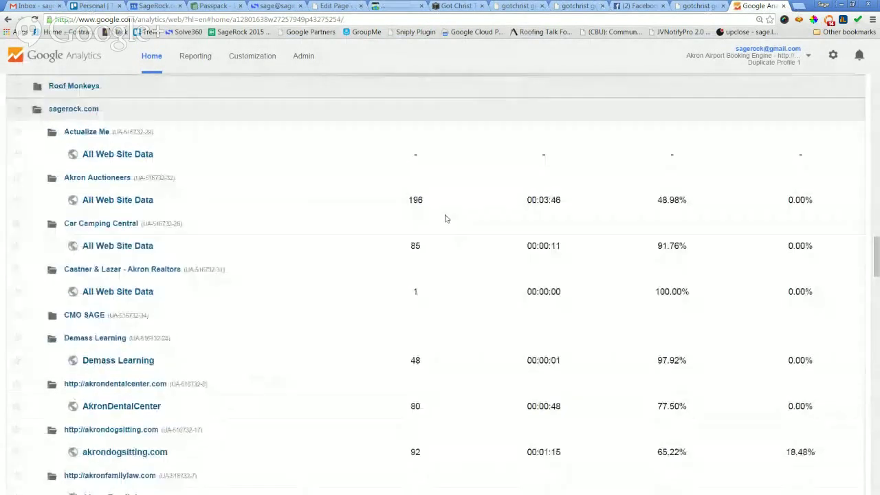
{"action": "scroll", "coordinate": [442, 217], "scroll_direction": "up", "scroll_amount": 3}
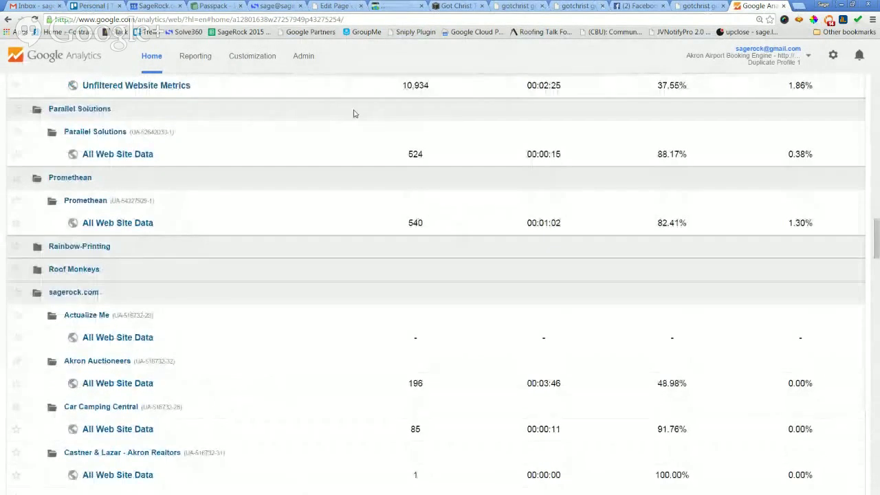
Switch the Analytics Admin view to the sagerock.com account.
{"action": "left_click", "coordinate": [304, 59]}
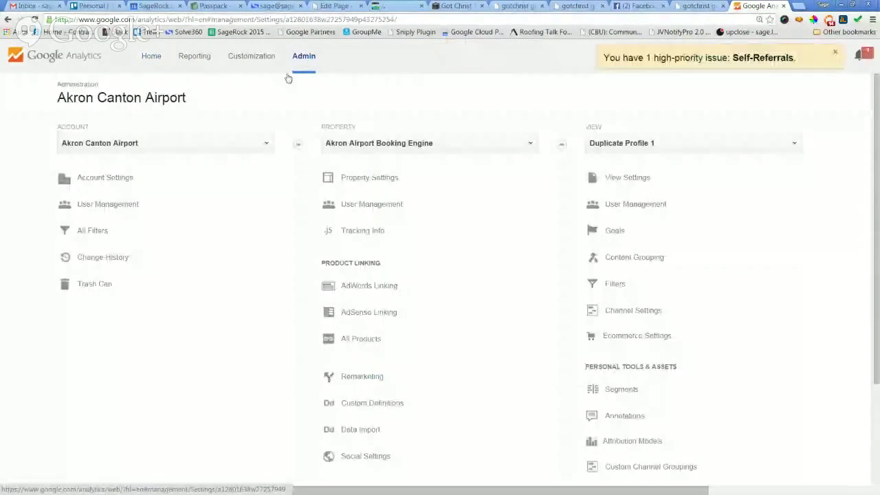
{"action": "left_click", "coordinate": [150, 150]}
{"action": "type", "text": "sager"}
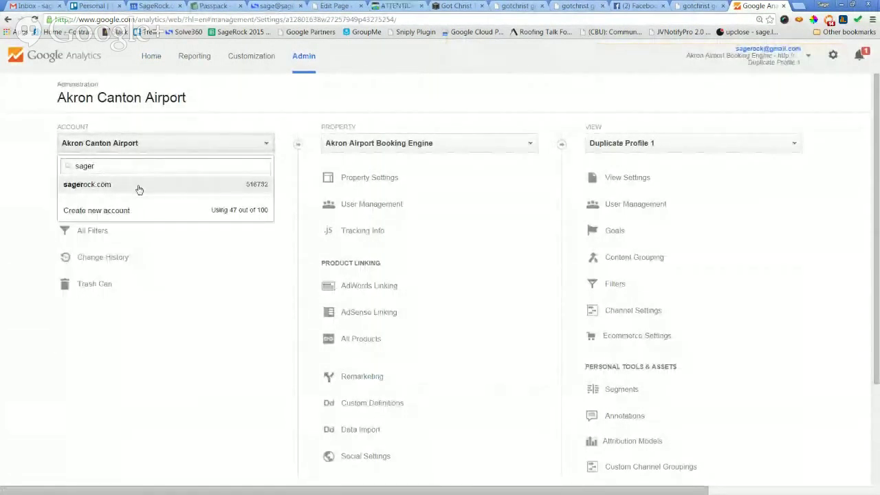
{"action": "left_click", "coordinate": [139, 186]}
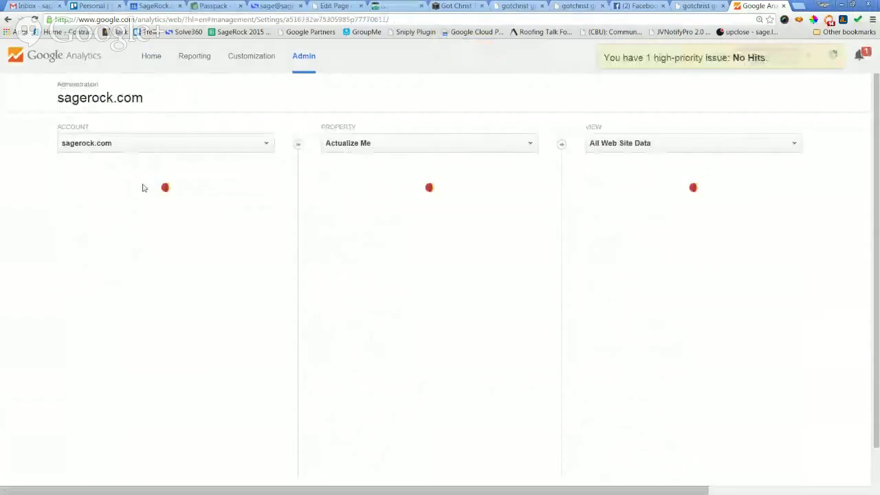
{"action": "left_click", "coordinate": [399, 147]}
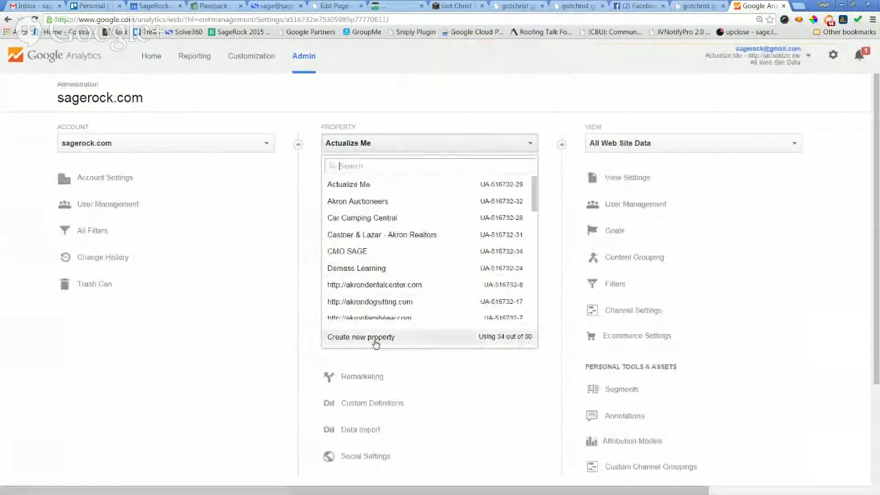
Fill the new property form with Website Name 'Got Christ?' and Website URL gotchrist.com.
{"action": "left_click", "coordinate": [373, 337]}
{"action": "left_click", "coordinate": [136, 365]}
{"action": "type", "text": "G"}
{"action": "key", "text": "BackSpace"}
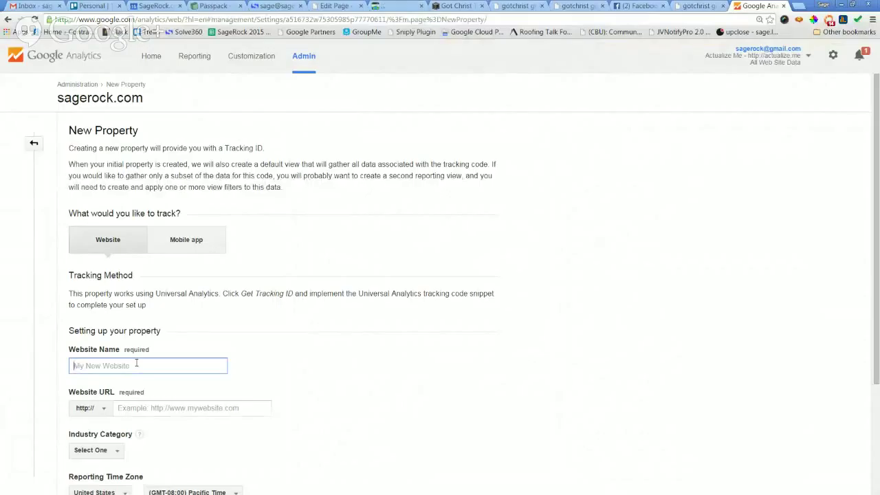
{"action": "type", "text": "Got Christ?"}
{"action": "left_click", "coordinate": [223, 411]}
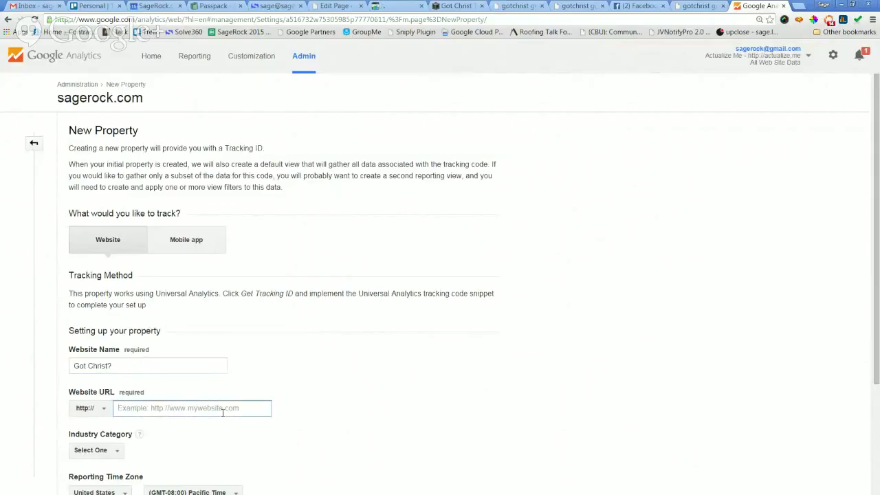
{"action": "type", "text": "gotg"}
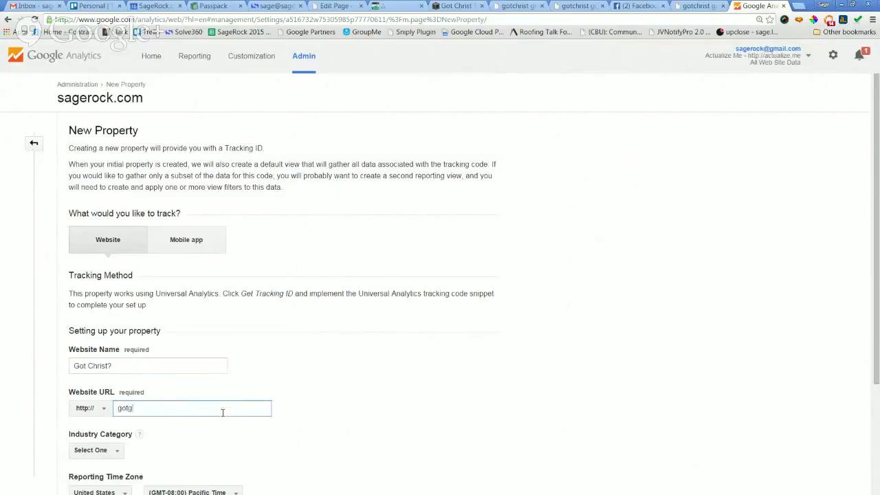
{"action": "type", "text": "r"}
{"action": "key", "text": "BackSpace"}
{"action": "key", "text": "BackSpace"}
{"action": "type", "text": "christ "}
{"action": "type", "text": "com"}
{"action": "scroll", "coordinate": [323, 383], "scroll_direction": "down", "scroll_amount": 1}
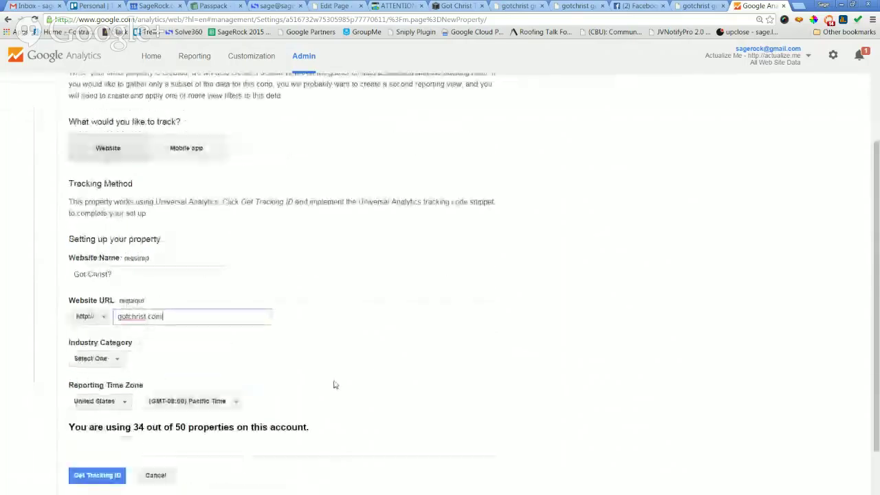
Set the property's Industry Category to Home and Garden.
{"action": "left_click", "coordinate": [112, 366]}
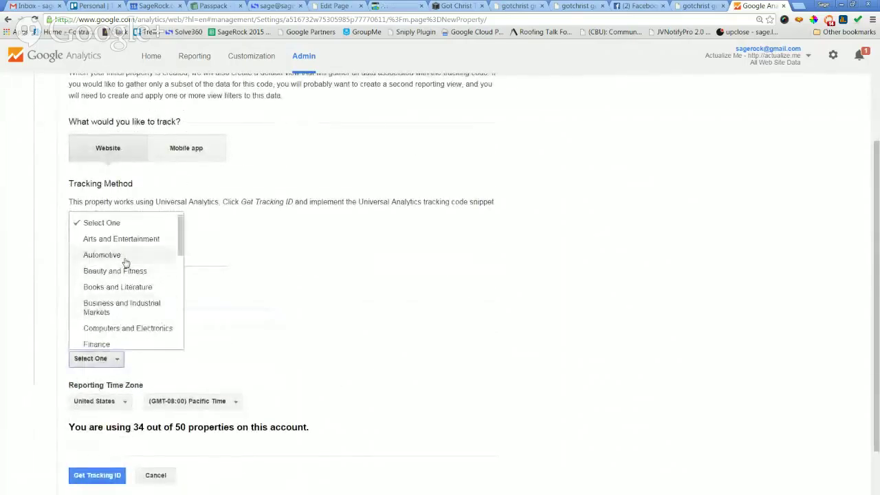
{"action": "scroll", "coordinate": [128, 273], "scroll_direction": "down", "scroll_amount": 1}
{"action": "scroll", "coordinate": [127, 275], "scroll_direction": "down", "scroll_amount": 3}
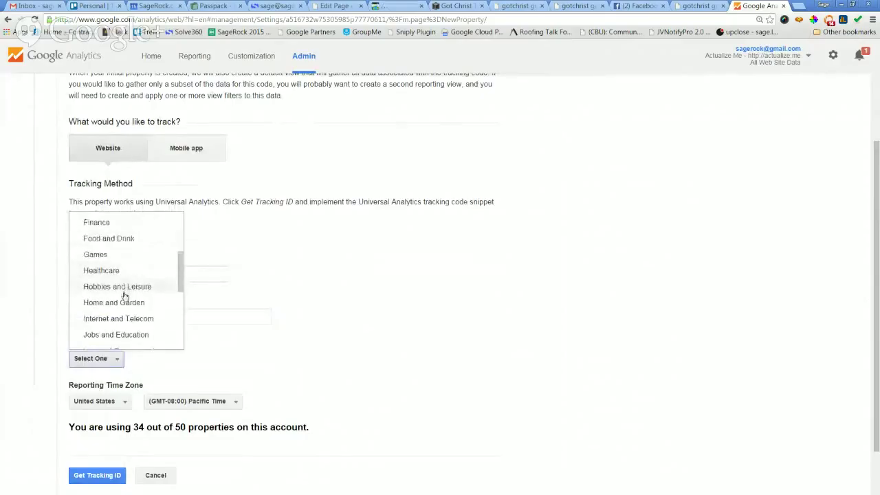
{"action": "scroll", "coordinate": [124, 295], "scroll_direction": "down", "scroll_amount": 1}
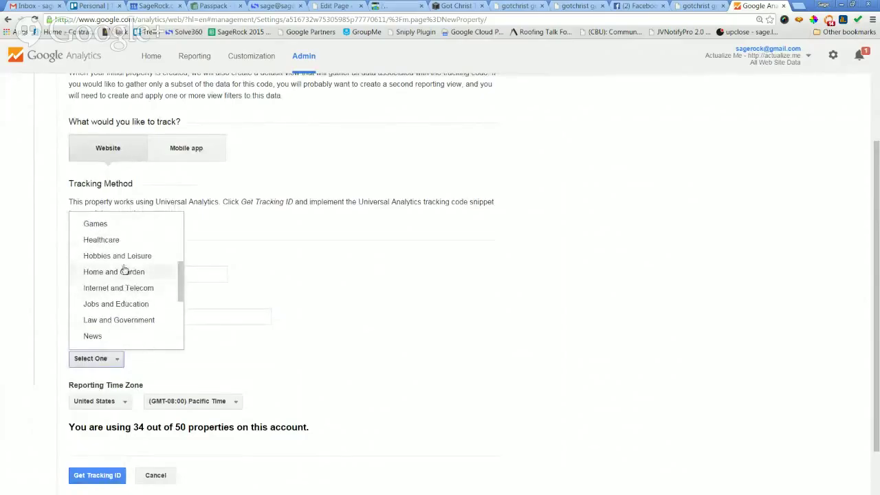
{"action": "scroll", "coordinate": [126, 273], "scroll_direction": "down", "scroll_amount": 5}
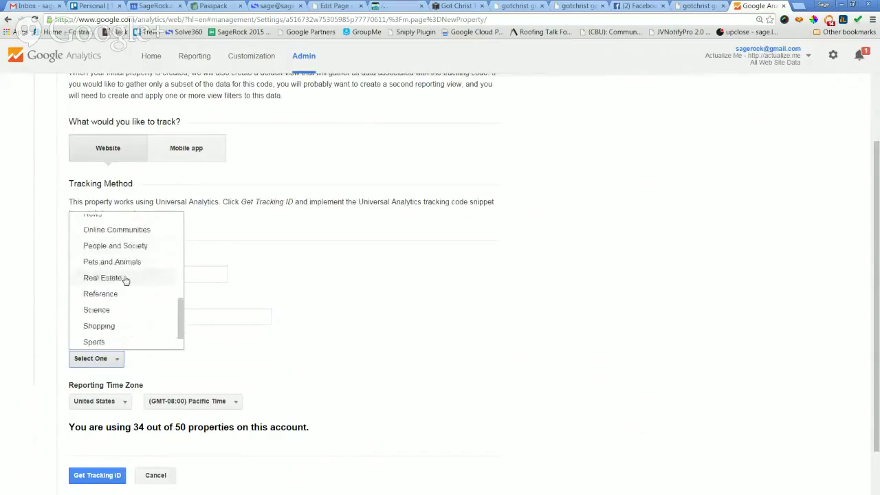
{"action": "scroll", "coordinate": [126, 282], "scroll_direction": "down", "scroll_amount": 1}
{"action": "scroll", "coordinate": [126, 284], "scroll_direction": "up", "scroll_amount": 10}
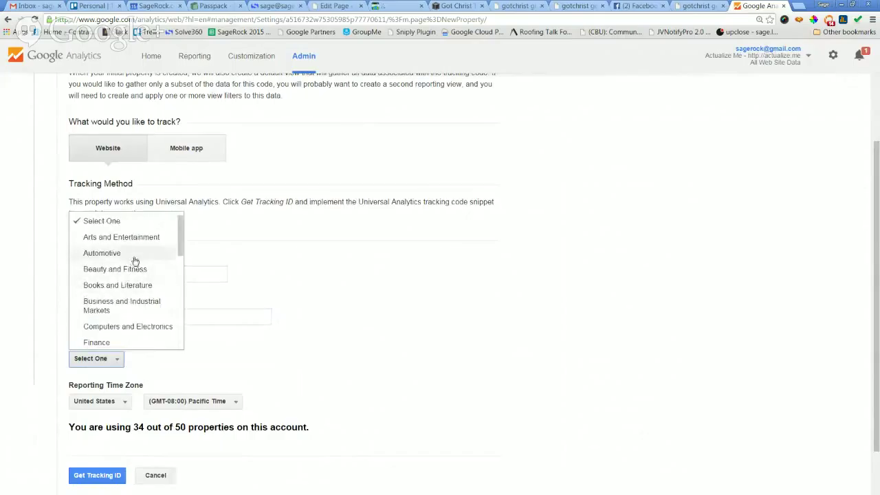
{"action": "scroll", "coordinate": [138, 302], "scroll_direction": "down", "scroll_amount": 1}
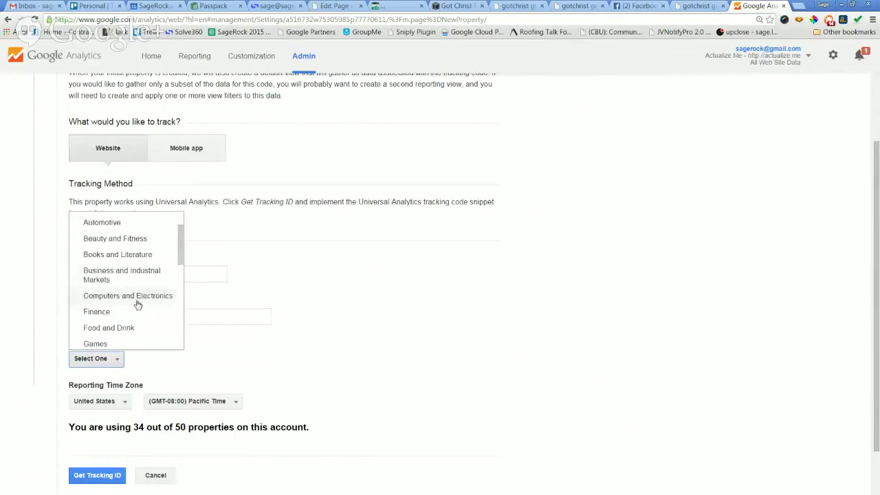
{"action": "scroll", "coordinate": [137, 303], "scroll_direction": "down", "scroll_amount": 3}
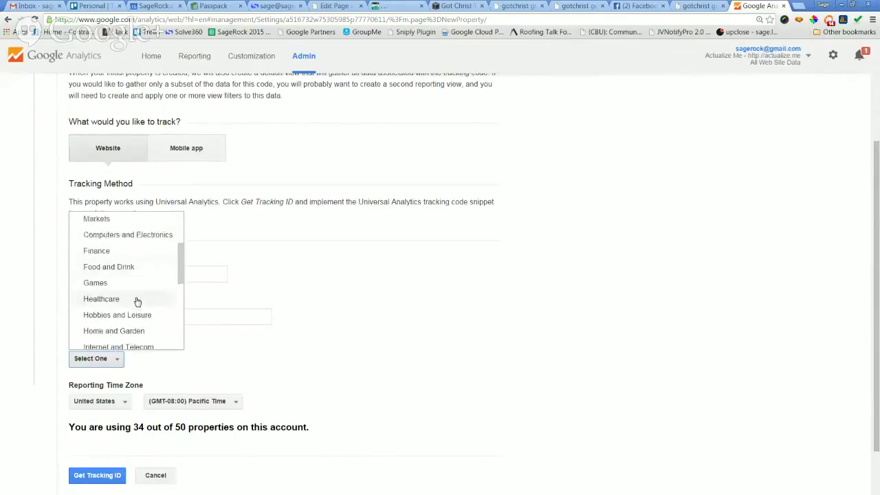
{"action": "scroll", "coordinate": [134, 287], "scroll_direction": "down", "scroll_amount": 1}
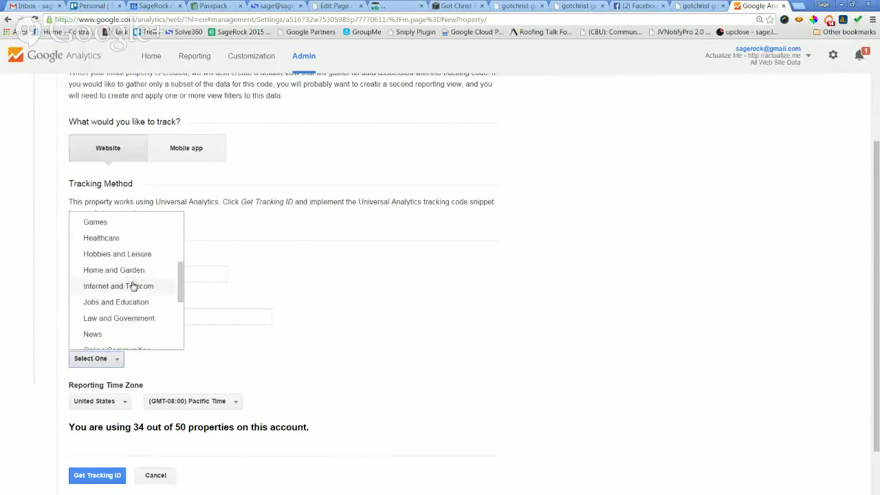
{"action": "left_click", "coordinate": [131, 271]}
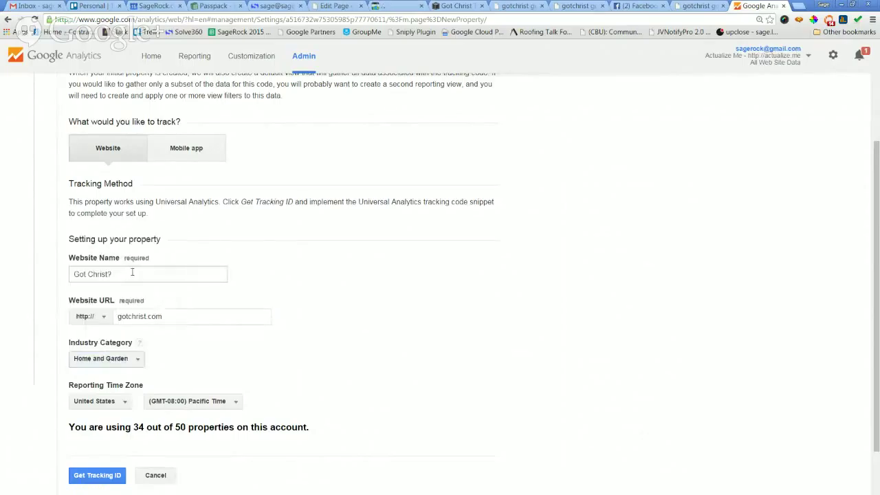
Choose the (GMT-05:00) Eastern Time reporting zone and request the tracking ID.
{"action": "scroll", "coordinate": [375, 303], "scroll_direction": "down", "scroll_amount": 2}
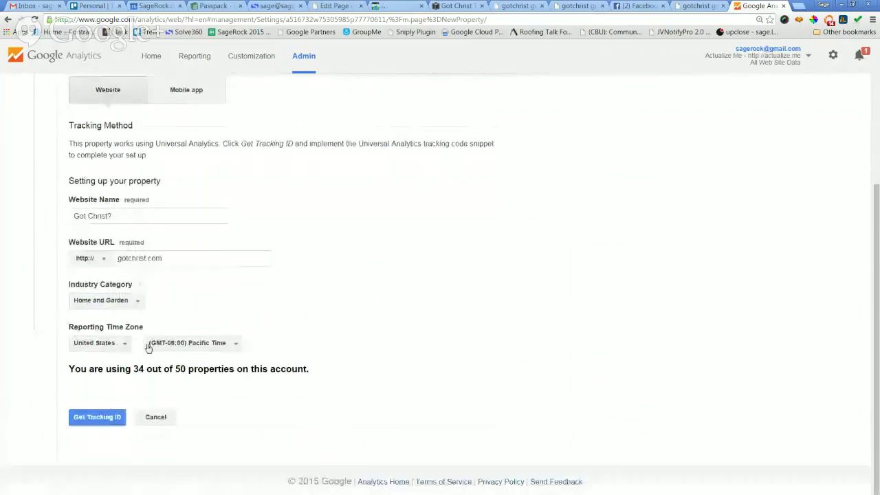
{"action": "left_click", "coordinate": [154, 349]}
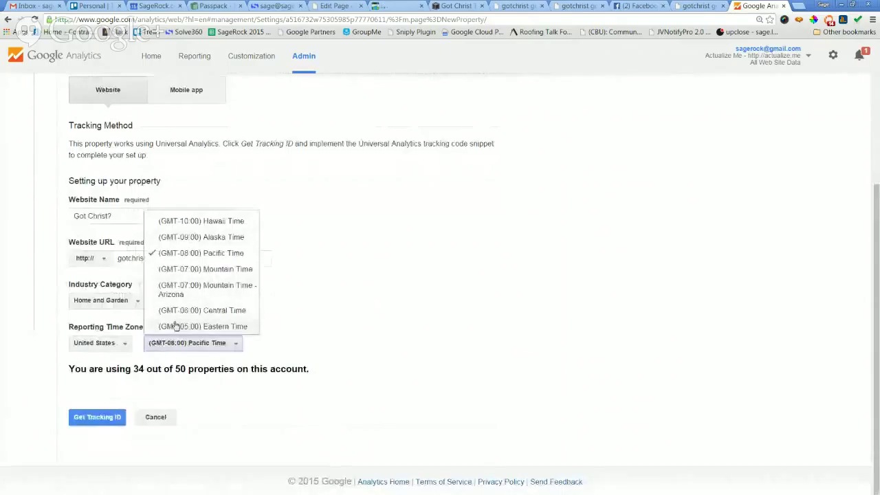
{"action": "left_click", "coordinate": [176, 326]}
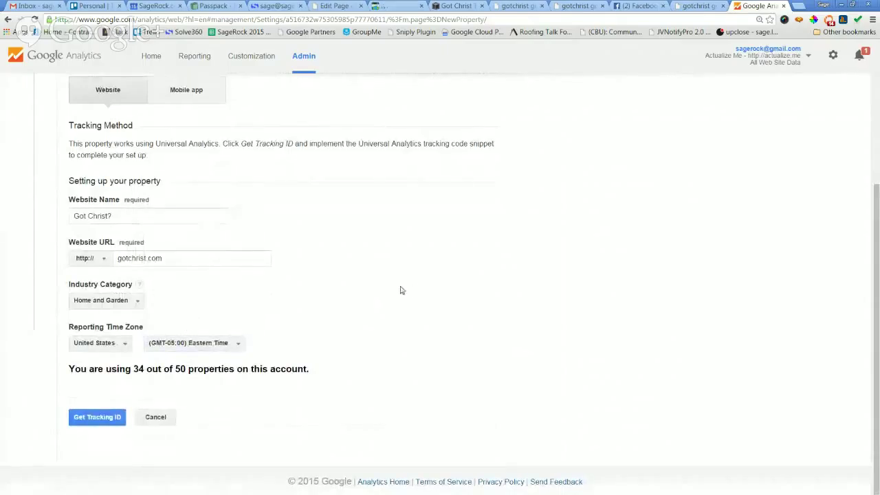
{"action": "left_click", "coordinate": [112, 418]}
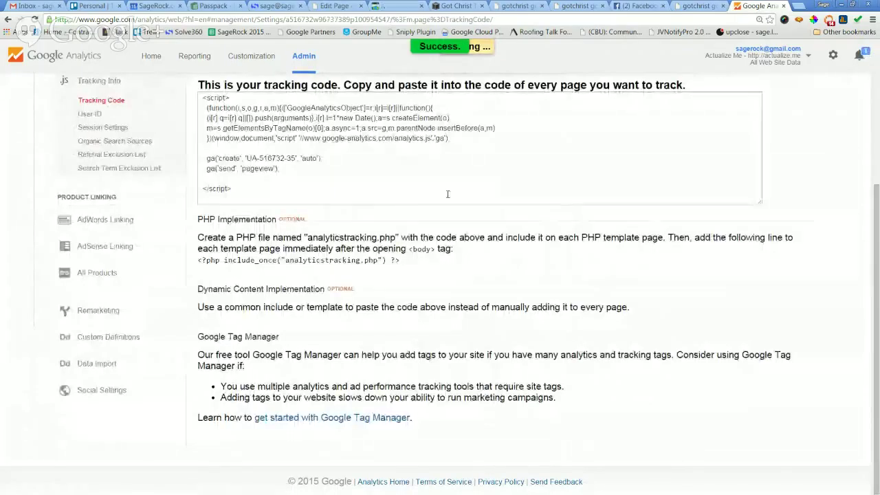
Copy the new property's tracking ID into Squarespace's Google Analytics Account Number field.
{"action": "scroll", "coordinate": [448, 196], "scroll_direction": "up", "scroll_amount": 3}
{"action": "left_click_drag", "start_coordinate": [316, 153], "coordinate": [231, 152]}
{"action": "left_click", "coordinate": [236, 161]}
{"action": "left_click_drag", "start_coordinate": [306, 146], "coordinate": [198, 151]}
{"action": "key", "text": "ctrl+c"}
{"action": "left_click", "coordinate": [273, 154]}
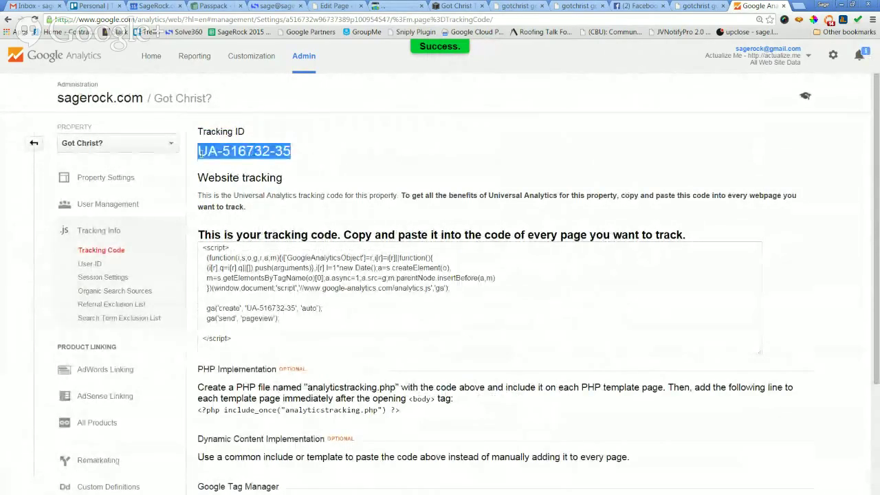
{"action": "left_click", "coordinate": [457, 5]}
{"action": "key", "text": "ctrl+v"}
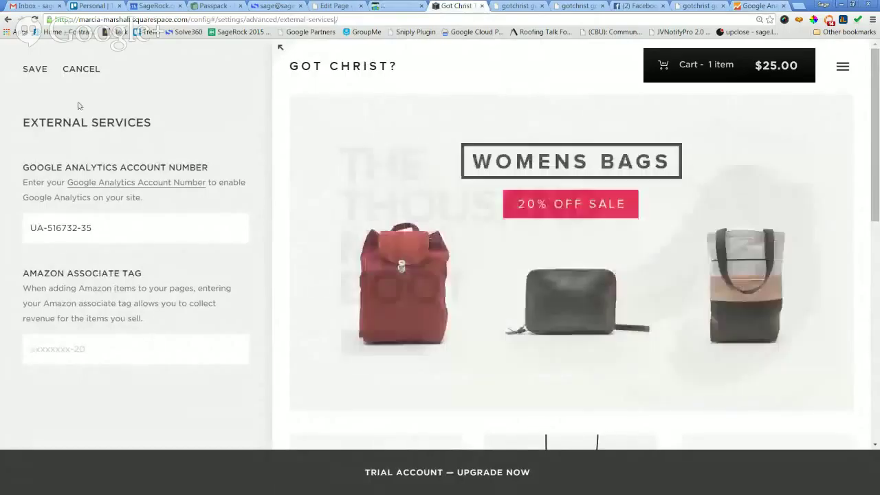
Save the pasted tracking ID in External Services and go back to the Advanced list.
{"action": "left_click", "coordinate": [35, 69]}
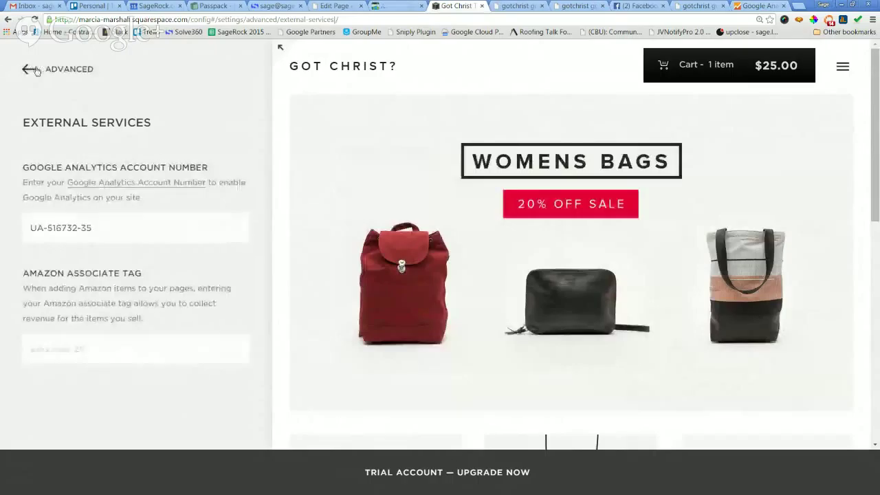
{"action": "left_click", "coordinate": [31, 70]}
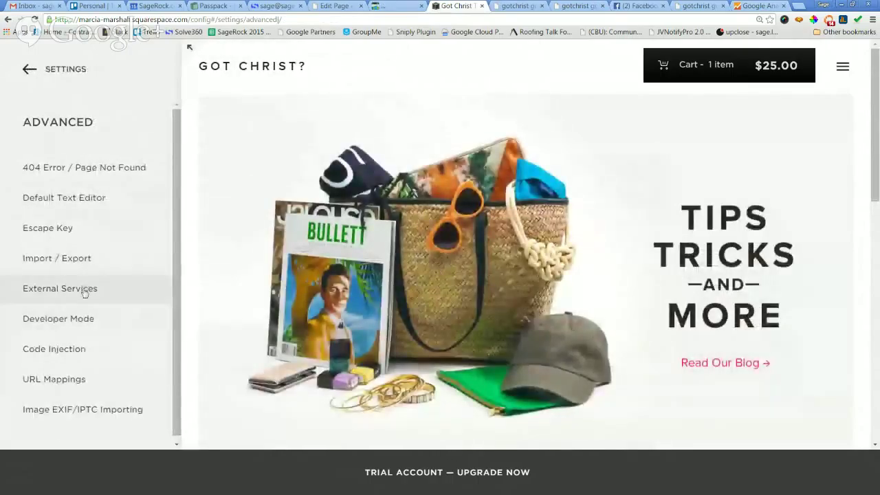
{"action": "left_click", "coordinate": [74, 321]}
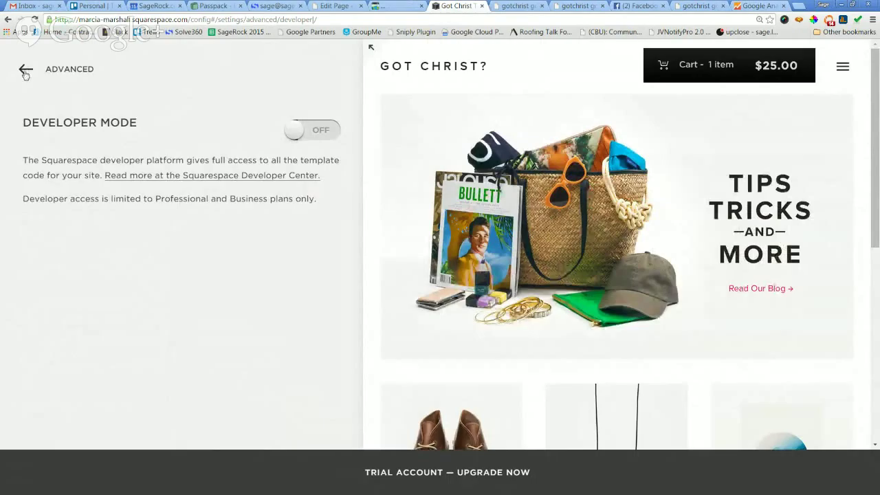
{"action": "left_click", "coordinate": [26, 71]}
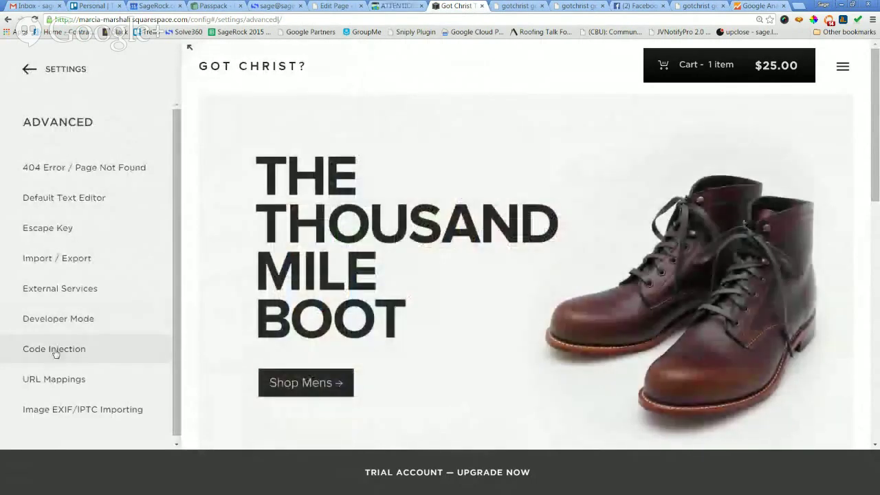
{"action": "left_click", "coordinate": [55, 350]}
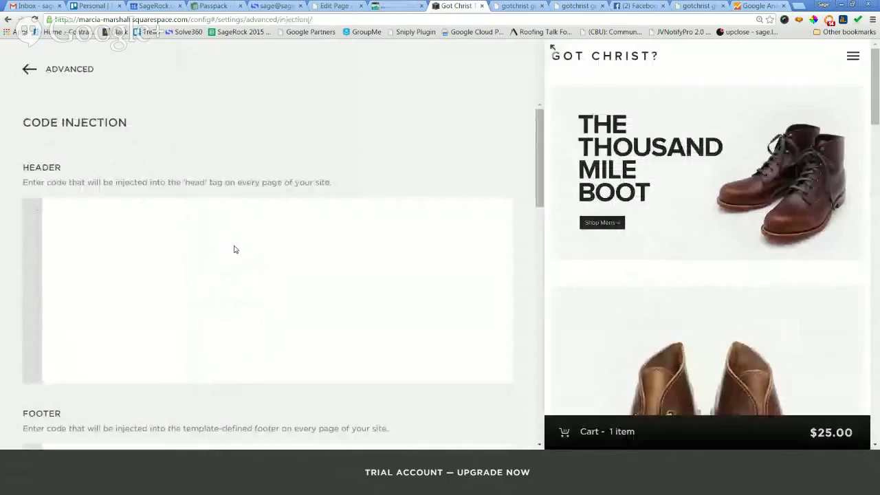
Look over the empty Footer and Lock Page code fields, then return to the Advanced settings list.
{"action": "scroll", "coordinate": [234, 247], "scroll_direction": "down", "scroll_amount": 3}
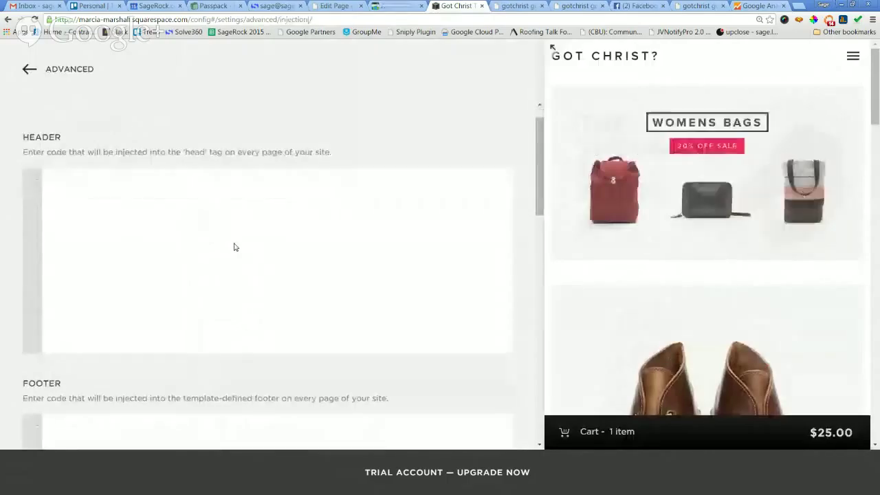
{"action": "left_click", "coordinate": [231, 280]}
{"action": "scroll", "coordinate": [232, 280], "scroll_direction": "down", "scroll_amount": 3}
{"action": "left_click", "coordinate": [232, 278]}
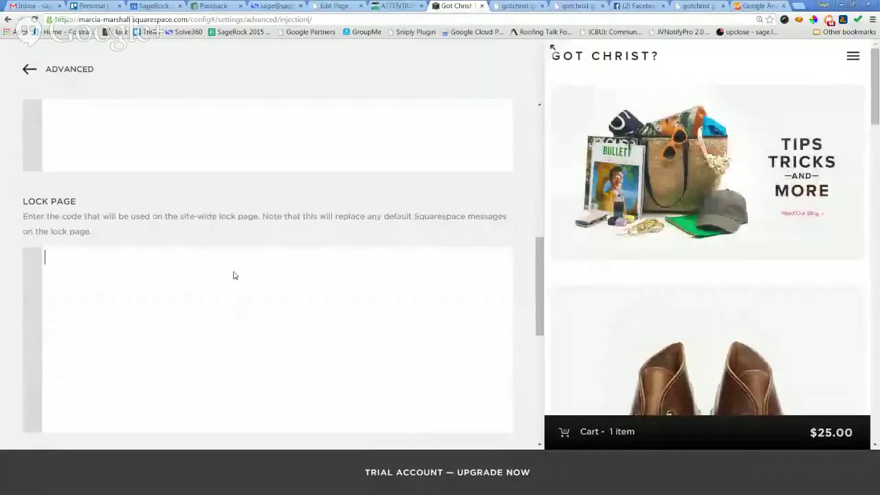
{"action": "scroll", "coordinate": [233, 276], "scroll_direction": "down", "scroll_amount": 3}
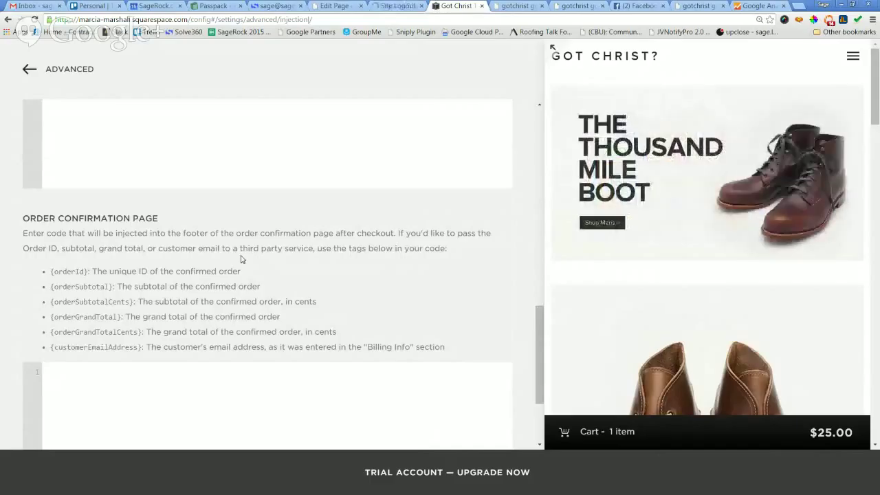
{"action": "scroll", "coordinate": [237, 285], "scroll_direction": "down", "scroll_amount": 2}
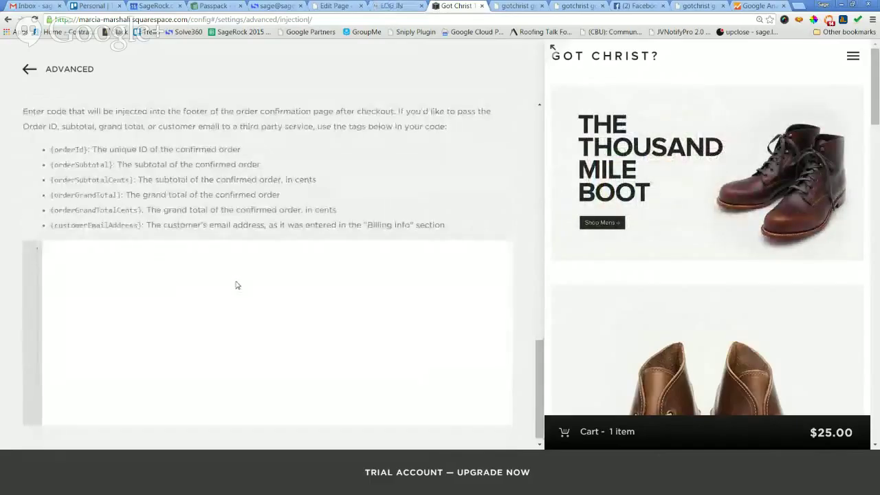
{"action": "scroll", "coordinate": [234, 282], "scroll_direction": "up", "scroll_amount": 3}
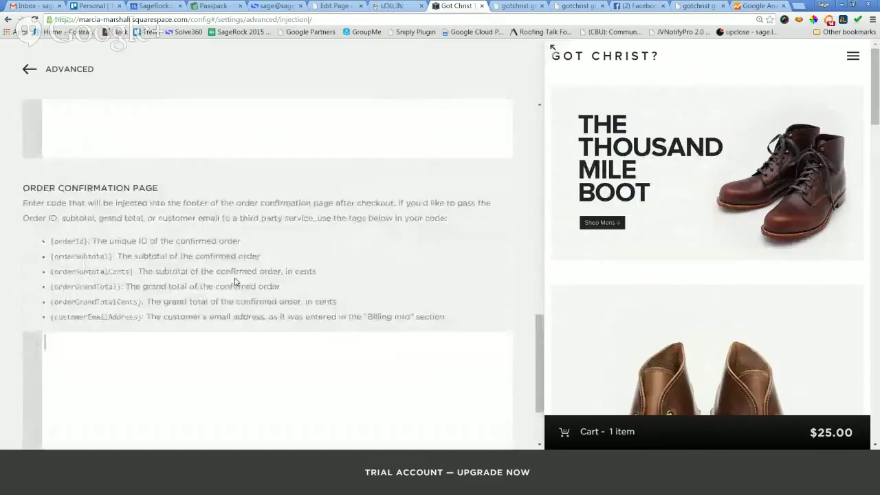
{"action": "scroll", "coordinate": [234, 282], "scroll_direction": "down", "scroll_amount": 3}
{"action": "scroll", "coordinate": [234, 282], "scroll_direction": "up", "scroll_amount": 5}
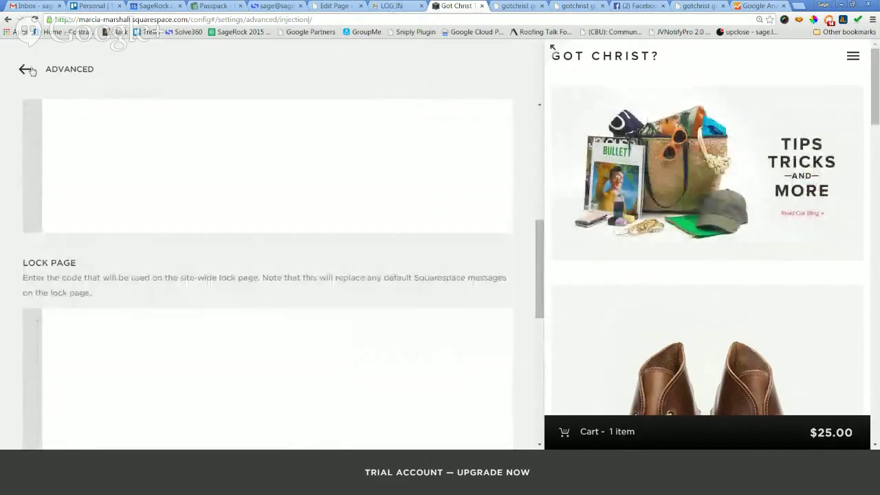
{"action": "left_click", "coordinate": [69, 69]}
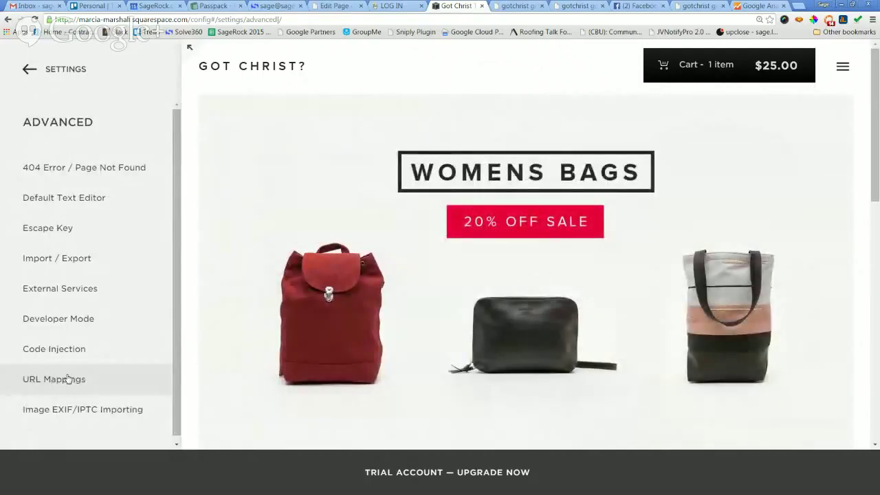
{"action": "left_click", "coordinate": [68, 379]}
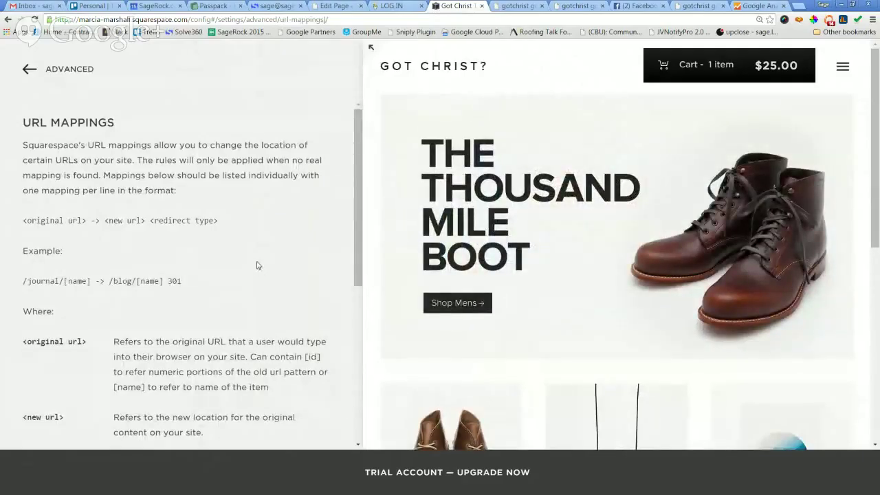
{"action": "scroll", "coordinate": [258, 265], "scroll_direction": "down", "scroll_amount": 4}
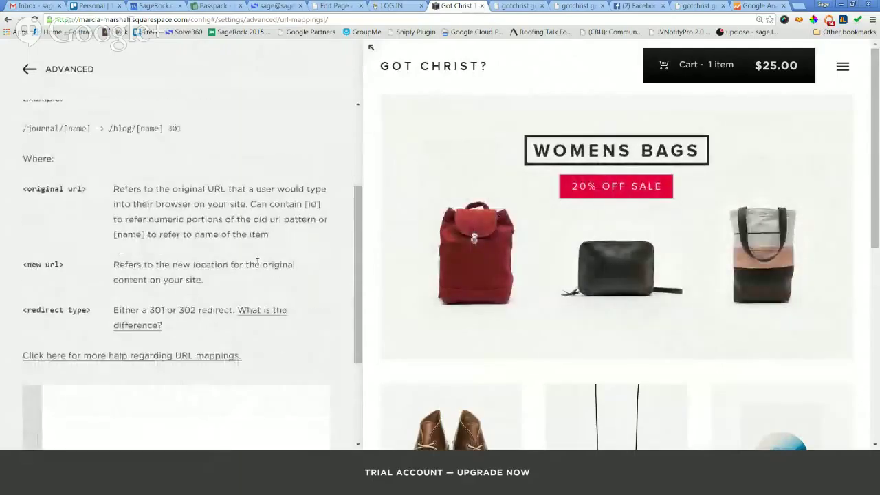
{"action": "scroll", "coordinate": [257, 264], "scroll_direction": "down", "scroll_amount": 1}
{"action": "scroll", "coordinate": [258, 265], "scroll_direction": "down", "scroll_amount": 3}
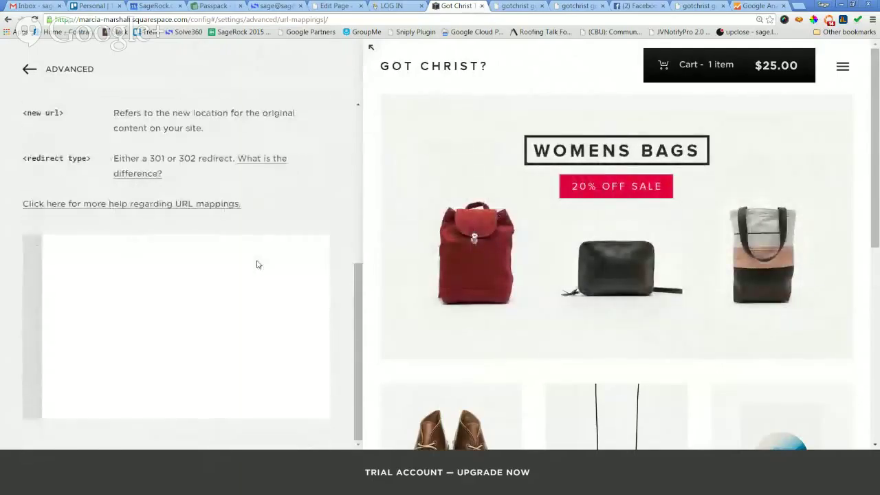
{"action": "scroll", "coordinate": [258, 265], "scroll_direction": "up", "scroll_amount": 3}
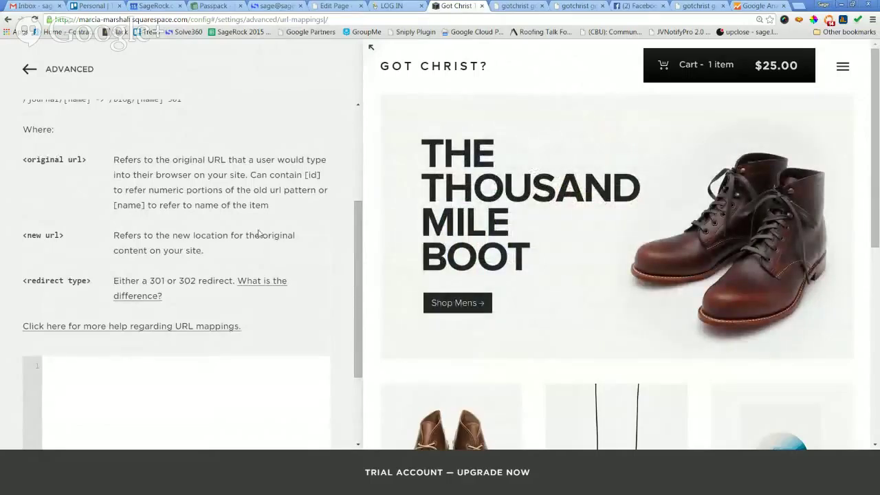
{"action": "scroll", "coordinate": [258, 231], "scroll_direction": "down", "scroll_amount": 2}
{"action": "scroll", "coordinate": [258, 227], "scroll_direction": "up", "scroll_amount": 3}
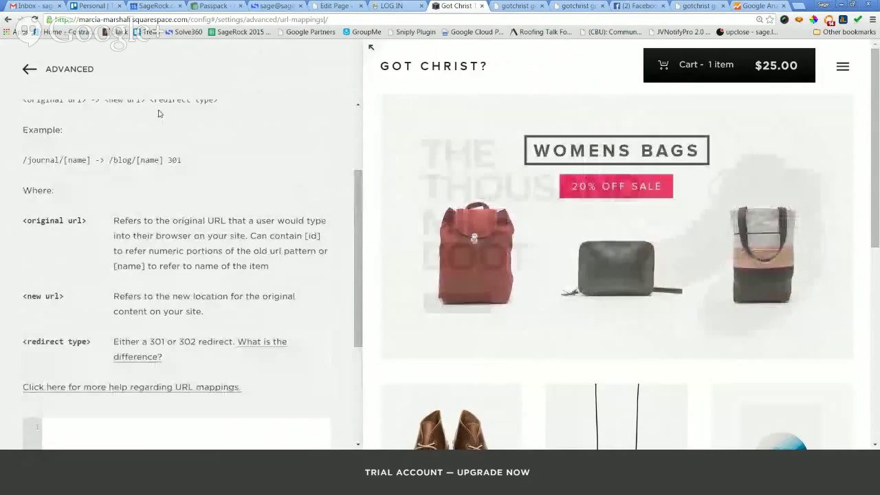
{"action": "left_click", "coordinate": [27, 70]}
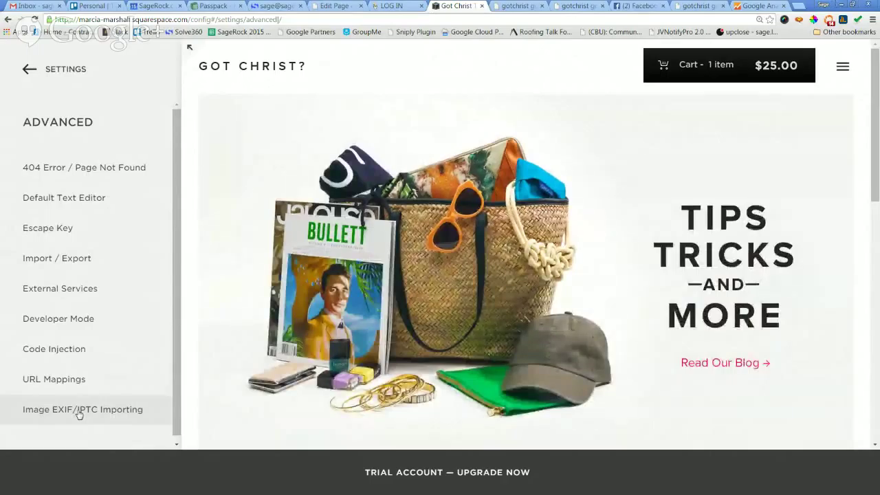
{"action": "left_click", "coordinate": [80, 410]}
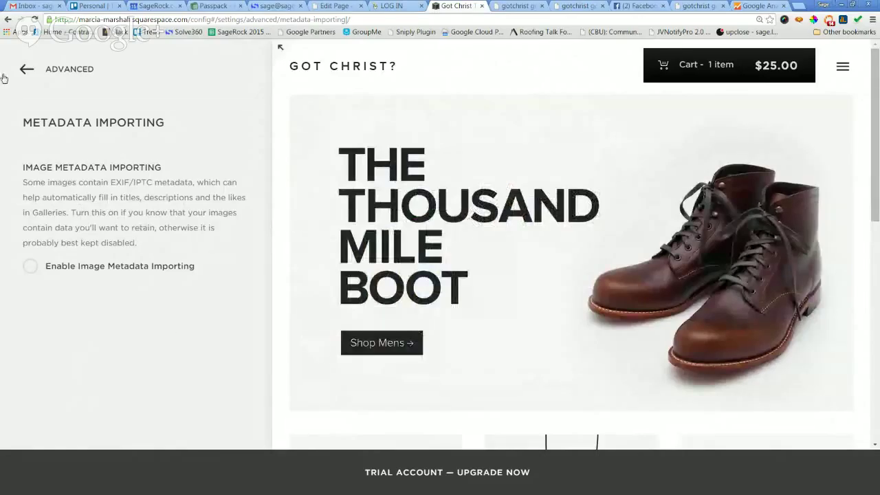
{"action": "left_click", "coordinate": [29, 75]}
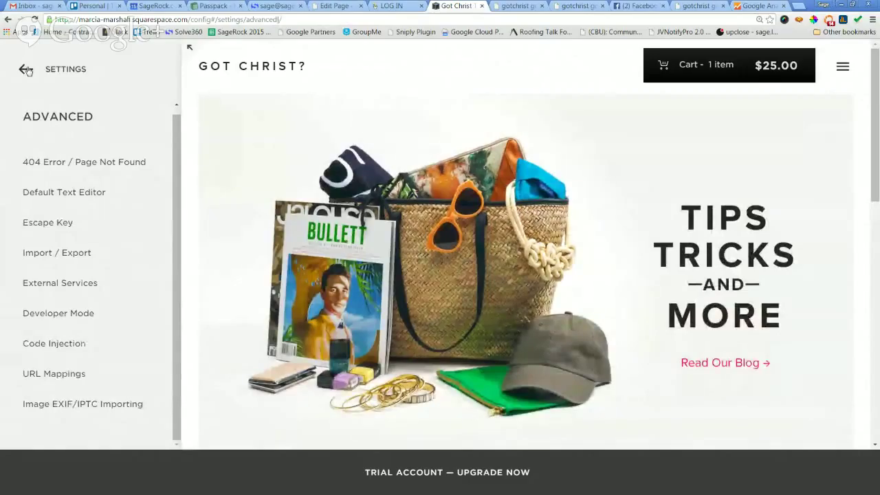
Back out of Settings to the home menu and open Metrics.
{"action": "left_click", "coordinate": [25, 70]}
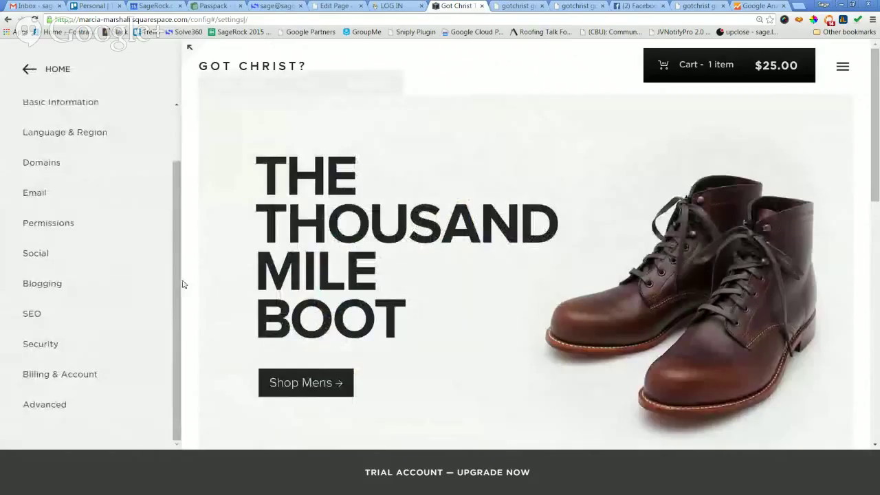
{"action": "scroll", "coordinate": [61, 393], "scroll_direction": "up", "scroll_amount": 1}
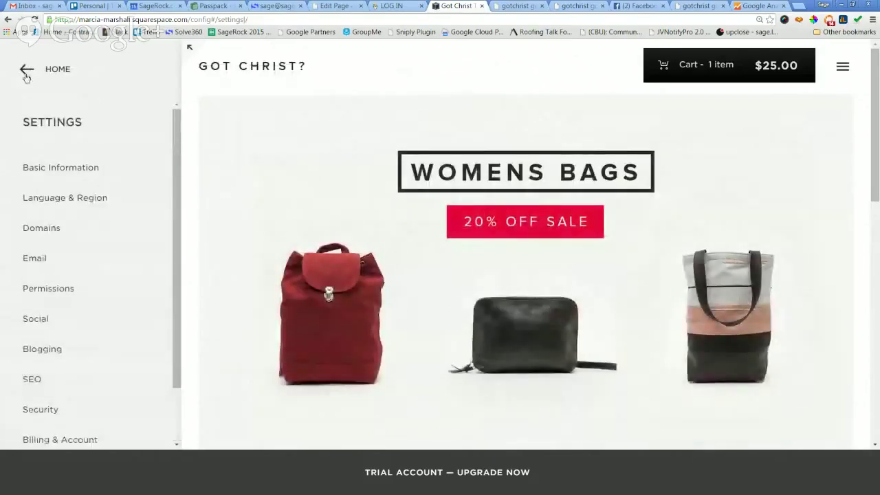
{"action": "left_click", "coordinate": [27, 71]}
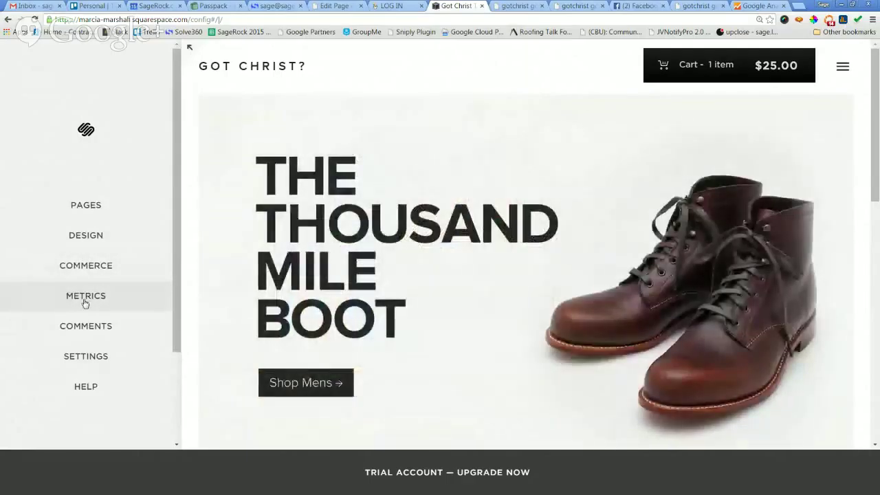
{"action": "left_click", "coordinate": [85, 301]}
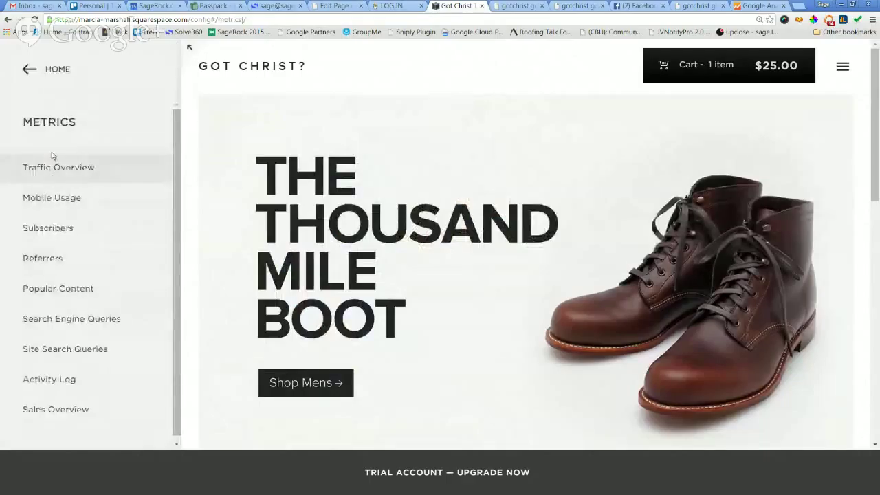
Review the Traffic Overview report and return to the Metrics list.
{"action": "left_click", "coordinate": [56, 168]}
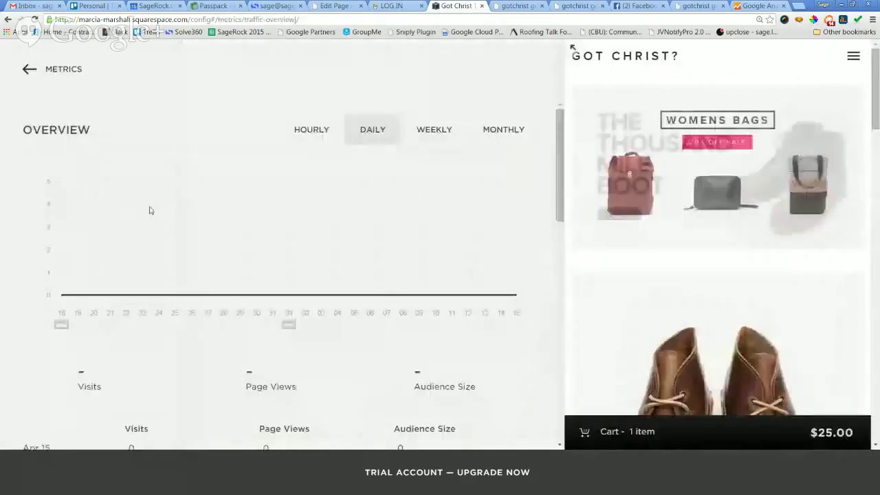
{"action": "scroll", "coordinate": [253, 242], "scroll_direction": "down", "scroll_amount": 6}
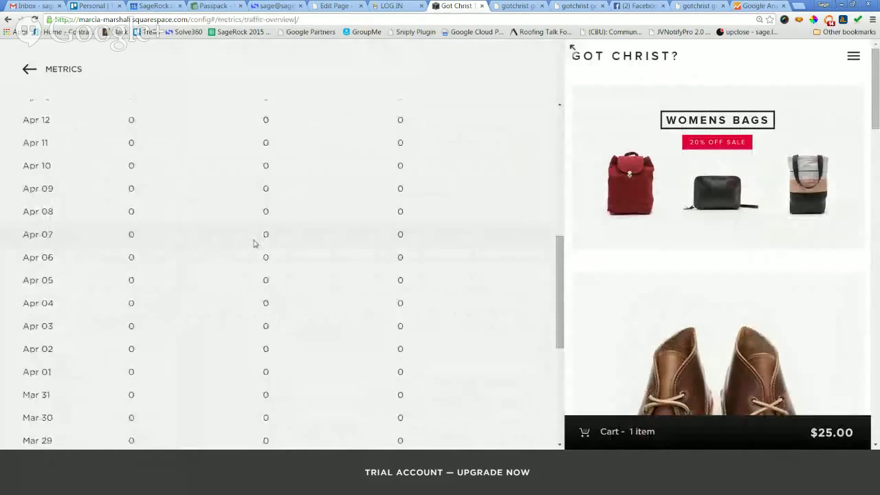
{"action": "scroll", "coordinate": [252, 243], "scroll_direction": "down", "scroll_amount": 4}
{"action": "scroll", "coordinate": [255, 247], "scroll_direction": "up", "scroll_amount": 9}
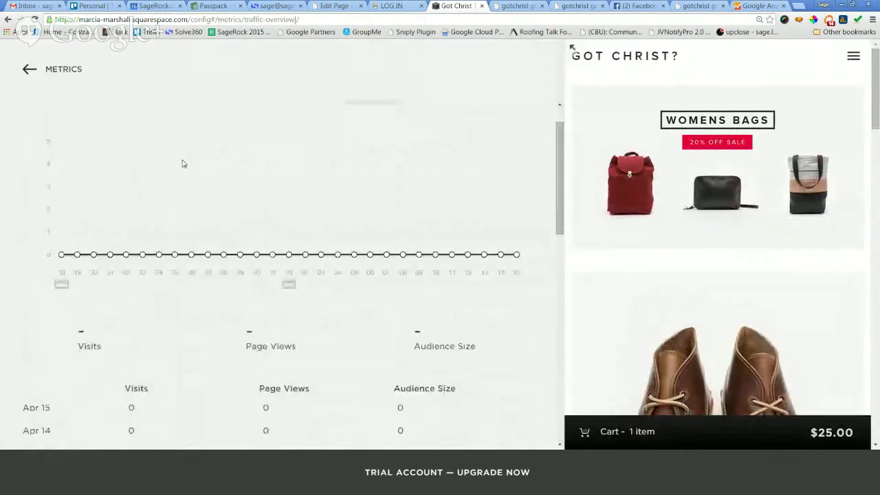
{"action": "left_click", "coordinate": [26, 70]}
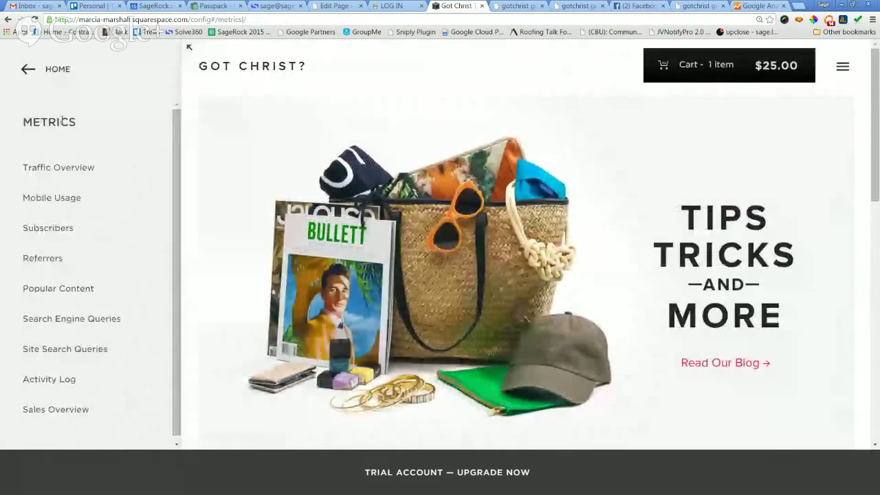
Review the Mobile Usage report and return to the Metrics list.
{"action": "left_click", "coordinate": [67, 202]}
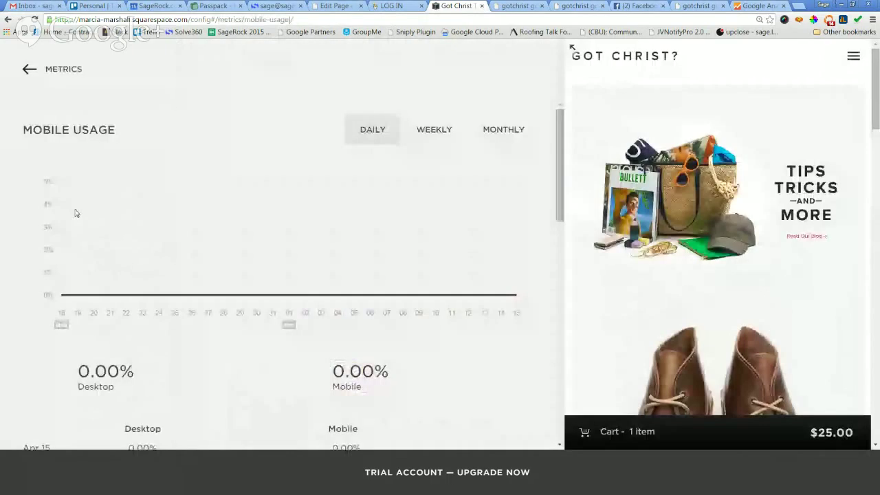
{"action": "scroll", "coordinate": [183, 242], "scroll_direction": "down", "scroll_amount": 4}
{"action": "scroll", "coordinate": [178, 240], "scroll_direction": "up", "scroll_amount": 3}
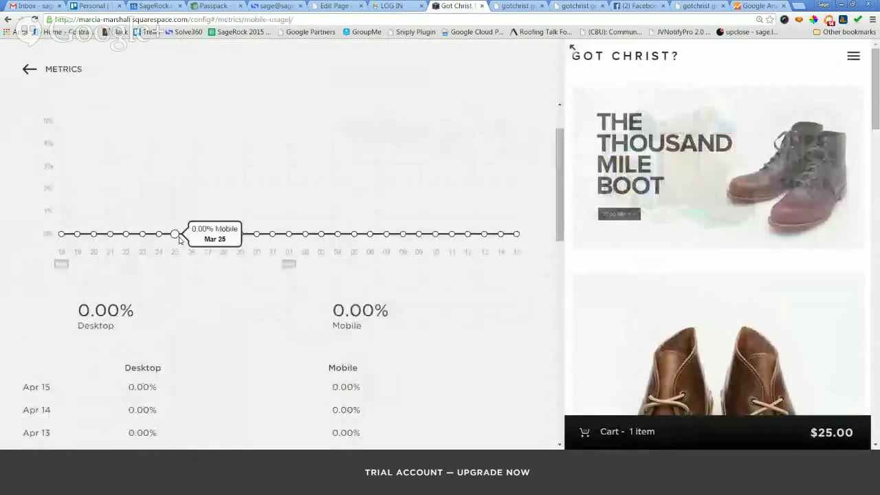
{"action": "scroll", "coordinate": [178, 239], "scroll_direction": "up", "scroll_amount": 2}
{"action": "left_click", "coordinate": [35, 72]}
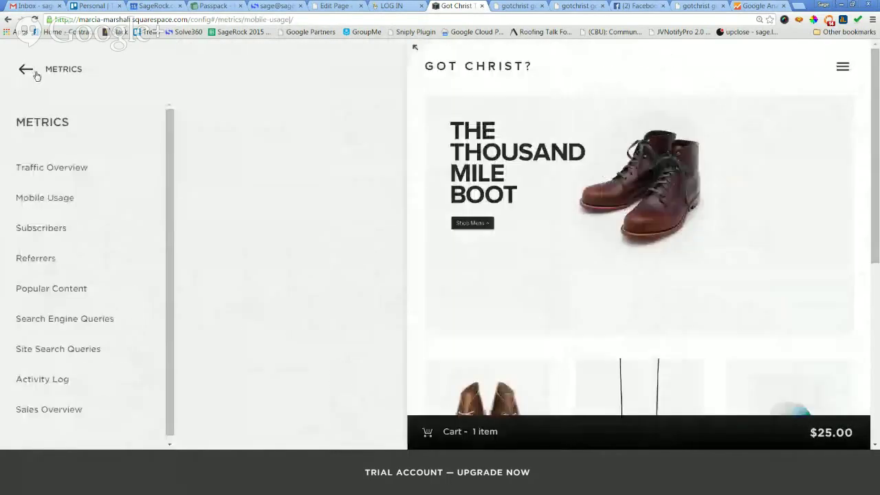
Check the Subscribers report (zero weekly subscribers) and the empty Popular Content report.
{"action": "left_click", "coordinate": [53, 236]}
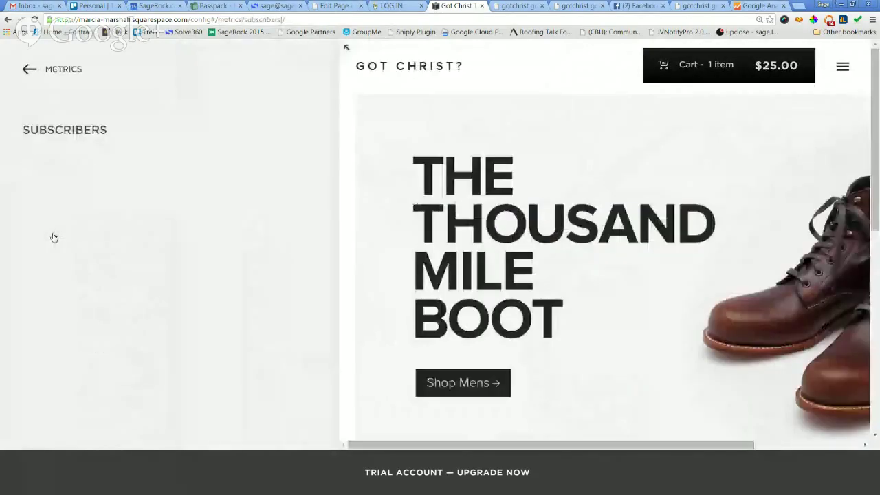
{"action": "scroll", "coordinate": [179, 269], "scroll_direction": "down", "scroll_amount": 4}
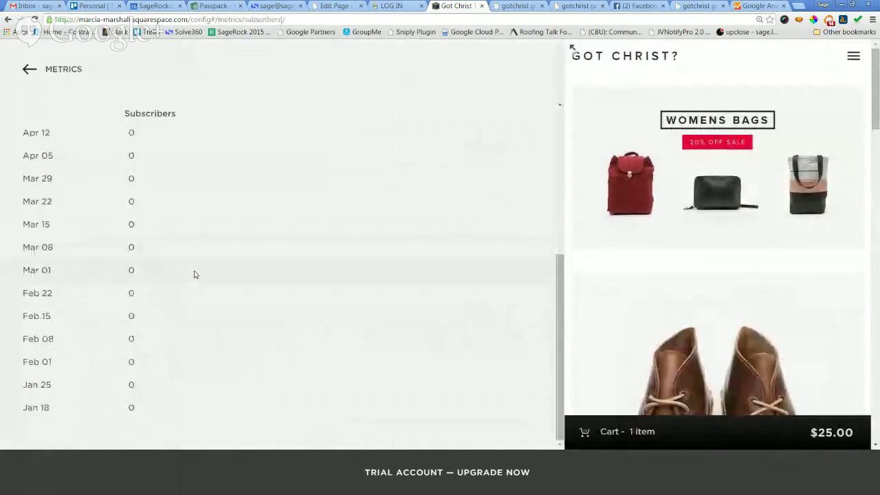
{"action": "scroll", "coordinate": [195, 266], "scroll_direction": "up", "scroll_amount": 4}
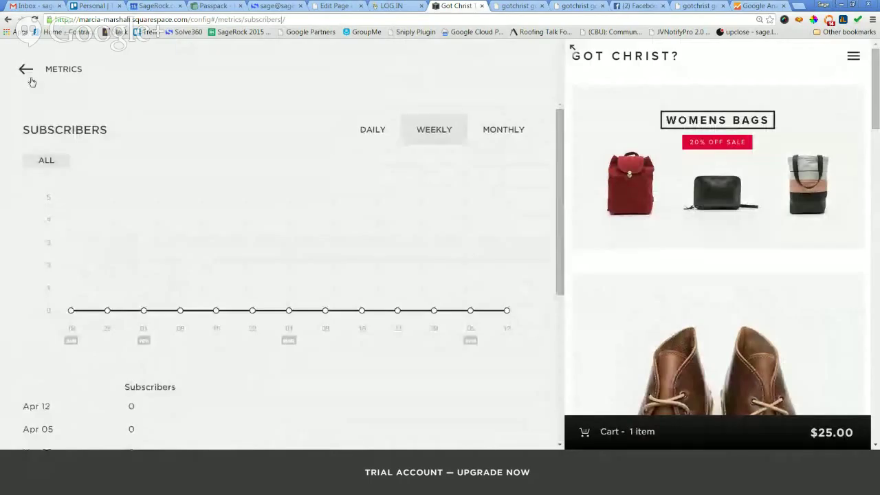
{"action": "left_click", "coordinate": [30, 79]}
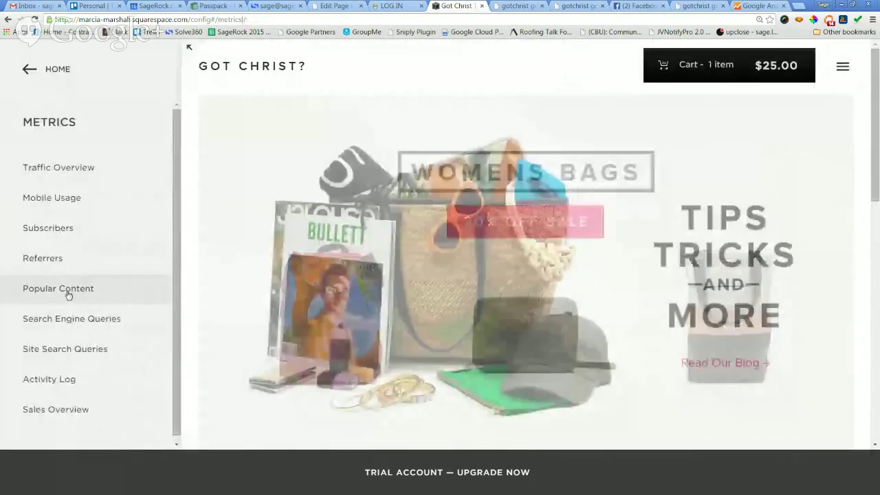
{"action": "left_click", "coordinate": [68, 291]}
{"action": "left_click", "coordinate": [28, 77]}
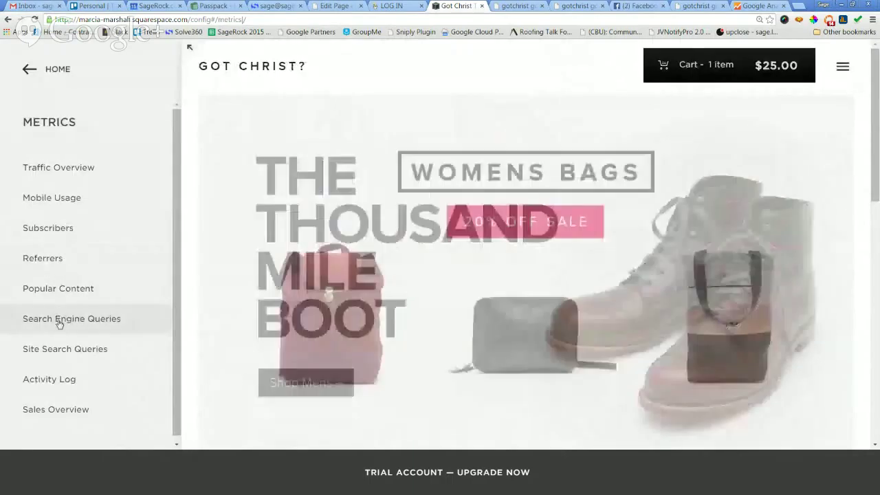
Glance at the Search Engine Queries, Site Search Queries and Activity Log reports.
{"action": "left_click", "coordinate": [61, 321]}
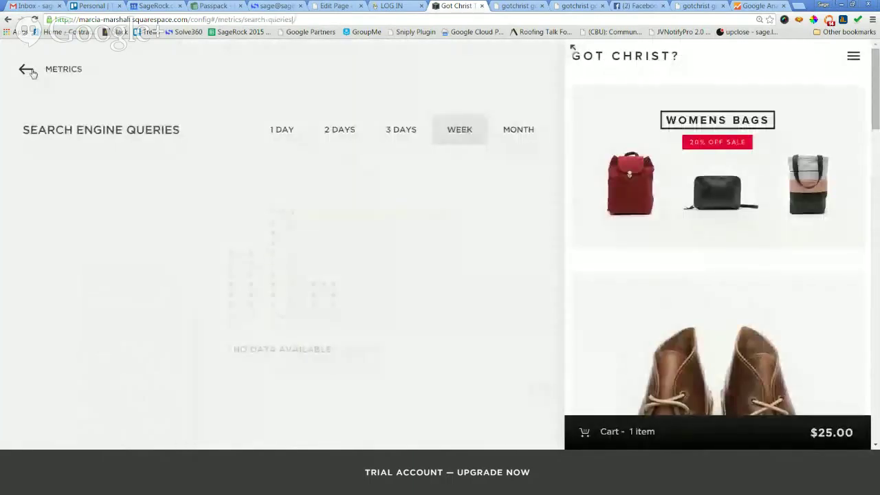
{"action": "left_click", "coordinate": [31, 76]}
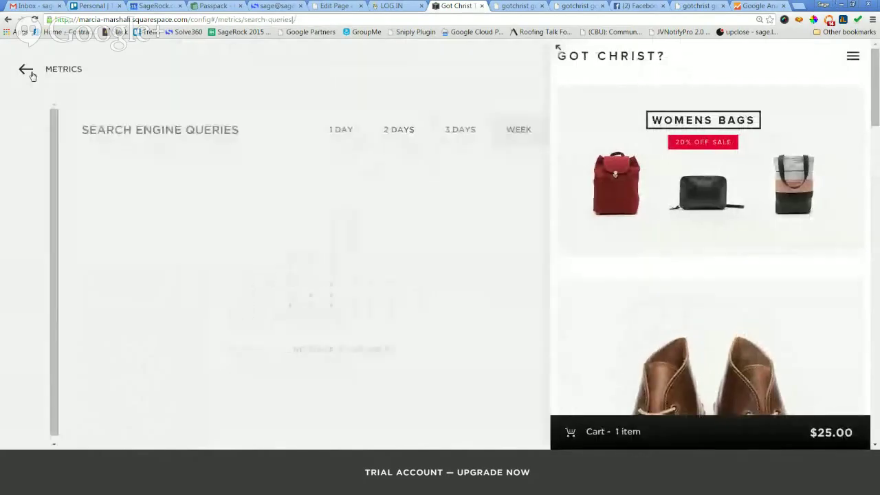
{"action": "left_click", "coordinate": [59, 350]}
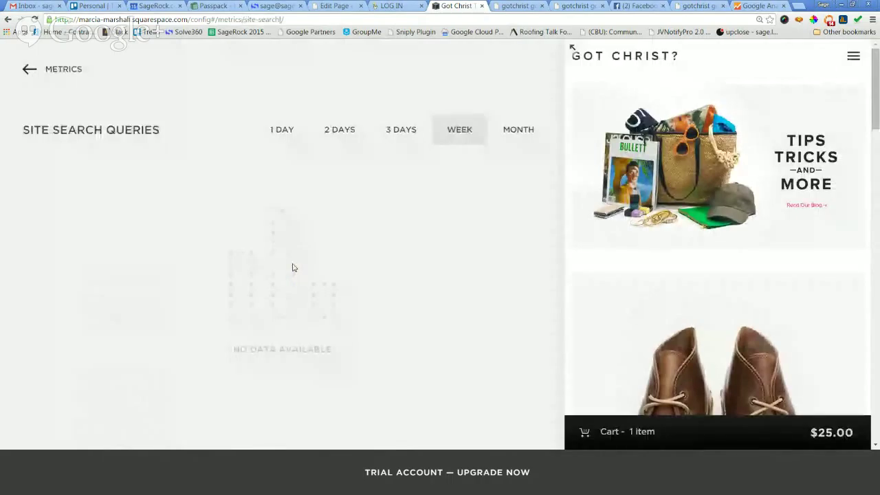
{"action": "left_click", "coordinate": [28, 70]}
{"action": "left_click", "coordinate": [78, 385]}
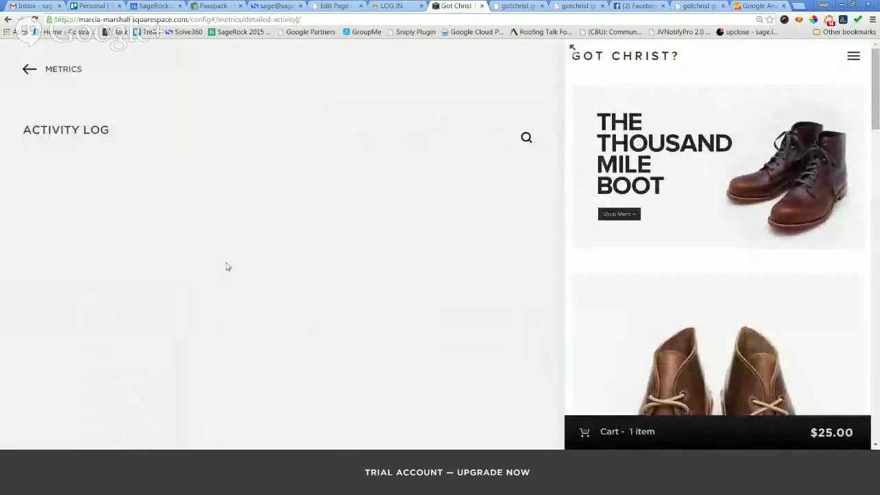
{"action": "left_click", "coordinate": [27, 70]}
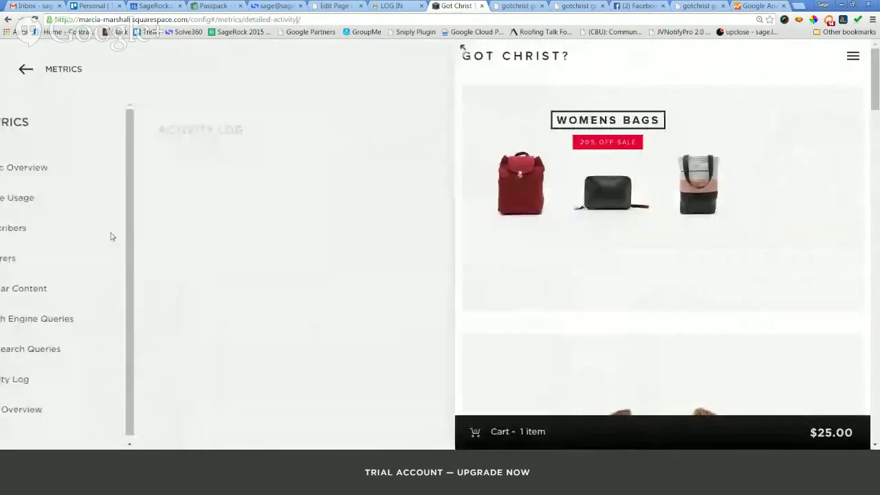
Review Sales Overview showing 0 units and $0 revenue daily, then go back to Metrics.
{"action": "left_click", "coordinate": [71, 406]}
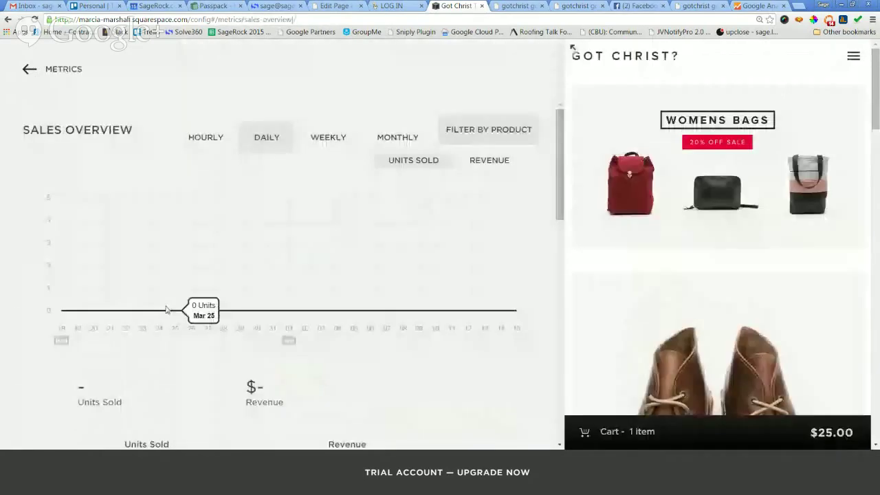
{"action": "scroll", "coordinate": [328, 287], "scroll_direction": "down", "scroll_amount": 4}
{"action": "scroll", "coordinate": [361, 296], "scroll_direction": "up", "scroll_amount": 2}
{"action": "scroll", "coordinate": [358, 290], "scroll_direction": "down", "scroll_amount": 2}
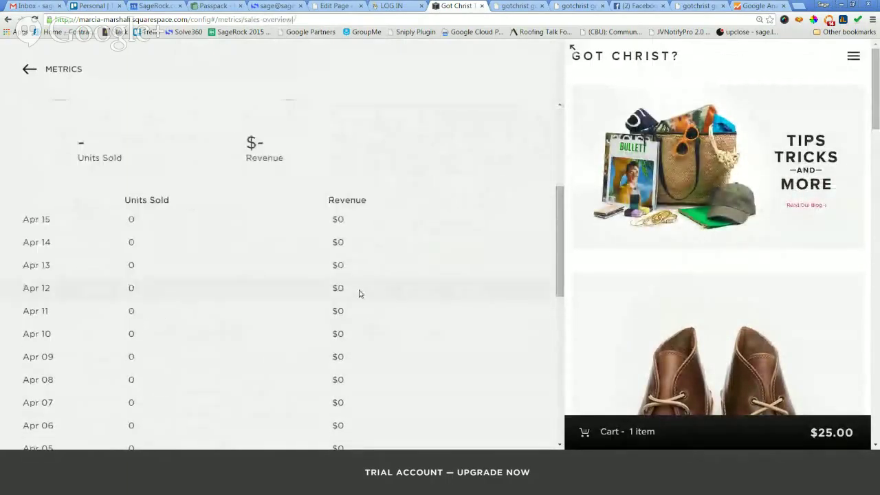
{"action": "scroll", "coordinate": [340, 271], "scroll_direction": "up", "scroll_amount": 4}
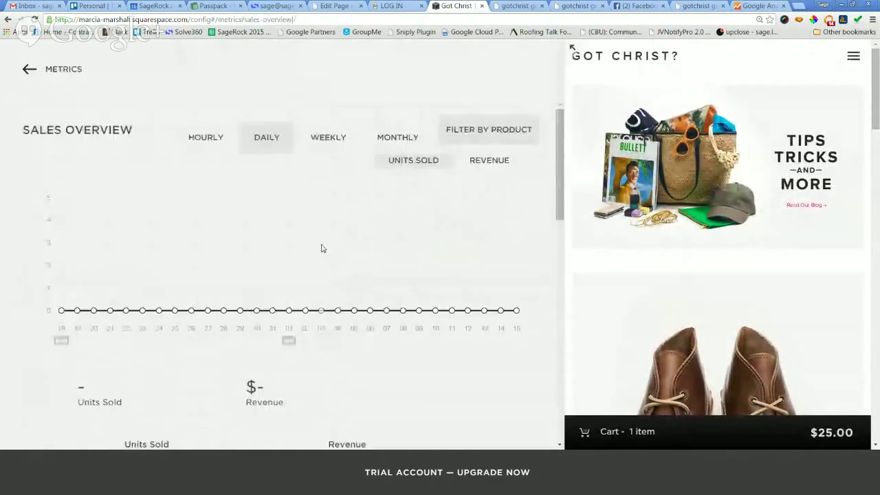
{"action": "left_click", "coordinate": [39, 67]}
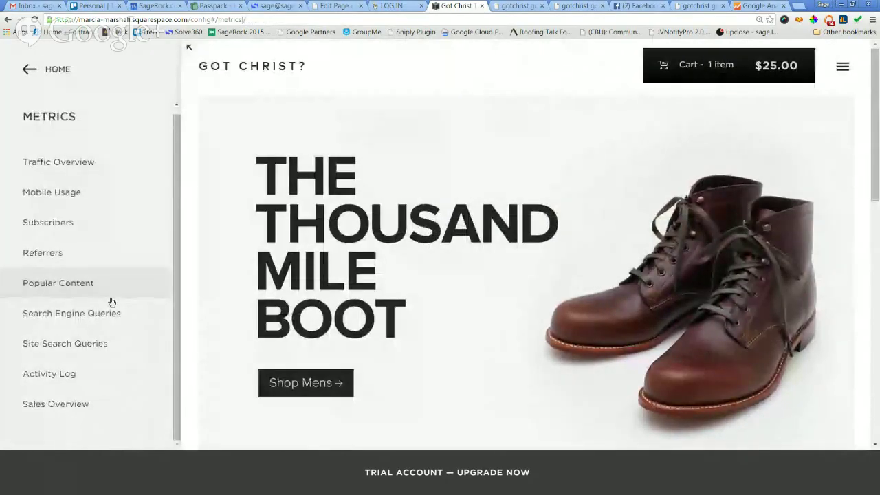
Check the empty Comments page and the Settings list, then open Commerce.
{"action": "left_click", "coordinate": [28, 71]}
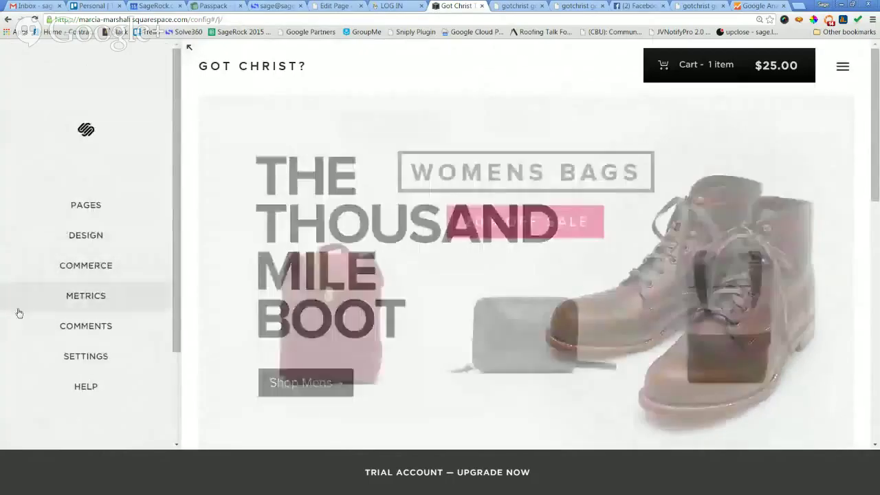
{"action": "left_click", "coordinate": [76, 330]}
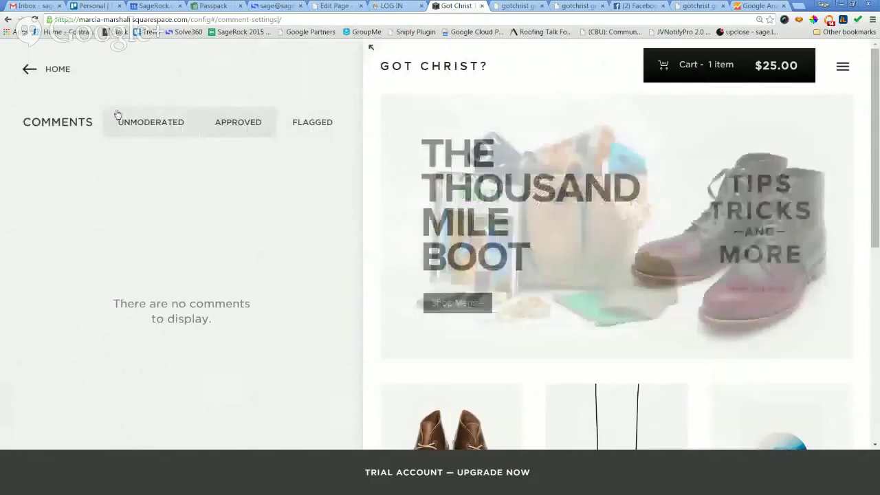
{"action": "left_click", "coordinate": [25, 71]}
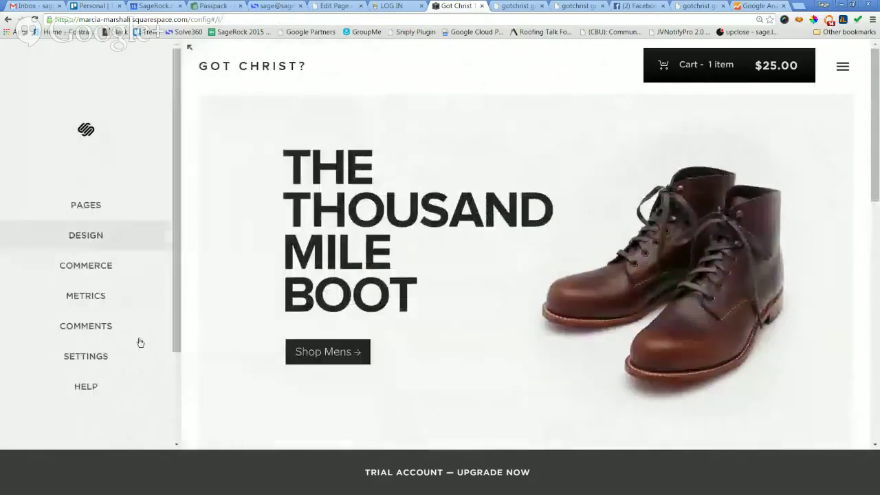
{"action": "left_click", "coordinate": [106, 357]}
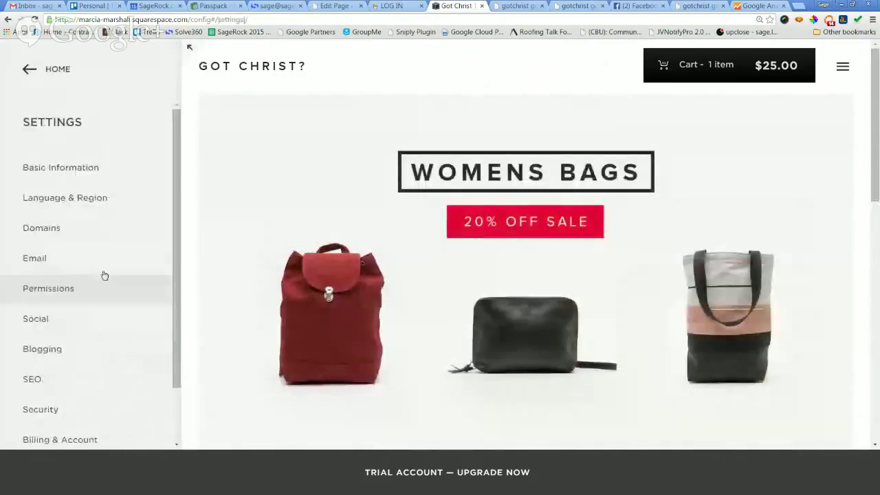
{"action": "left_click", "coordinate": [28, 69]}
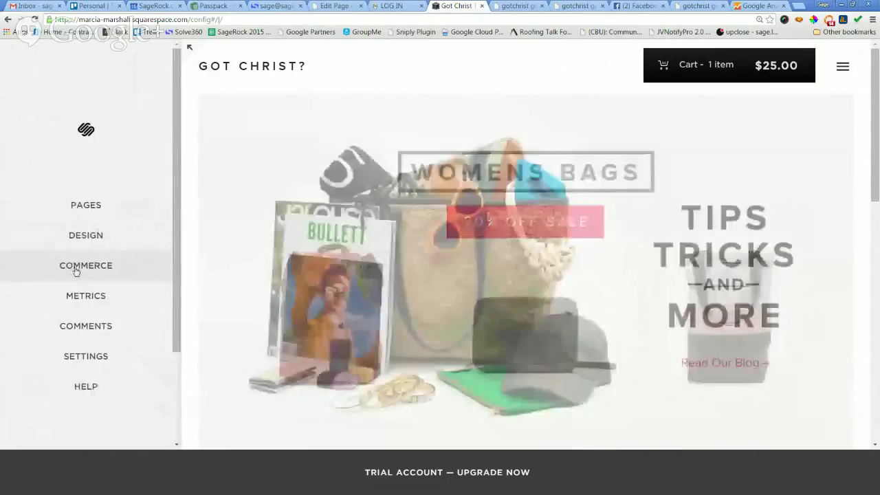
{"action": "left_click", "coordinate": [67, 275]}
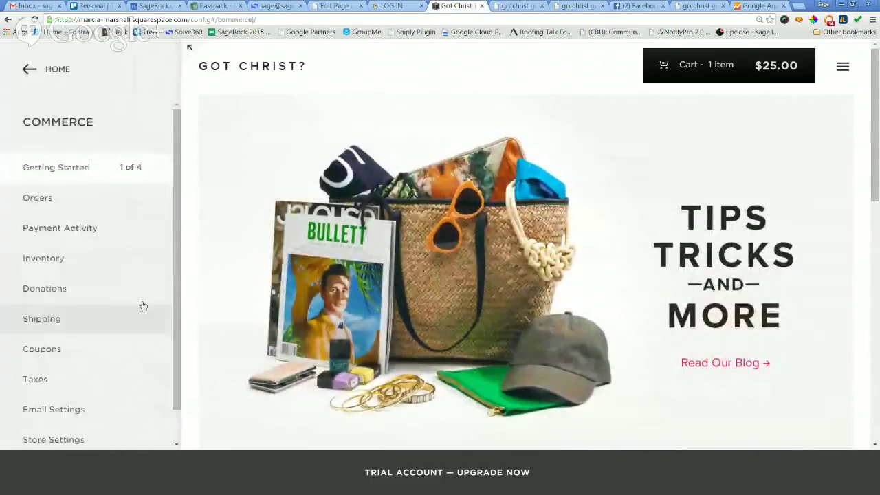
Open the Commerce Getting Started guide and highlight the free Stripe account requirement.
{"action": "left_click", "coordinate": [77, 168]}
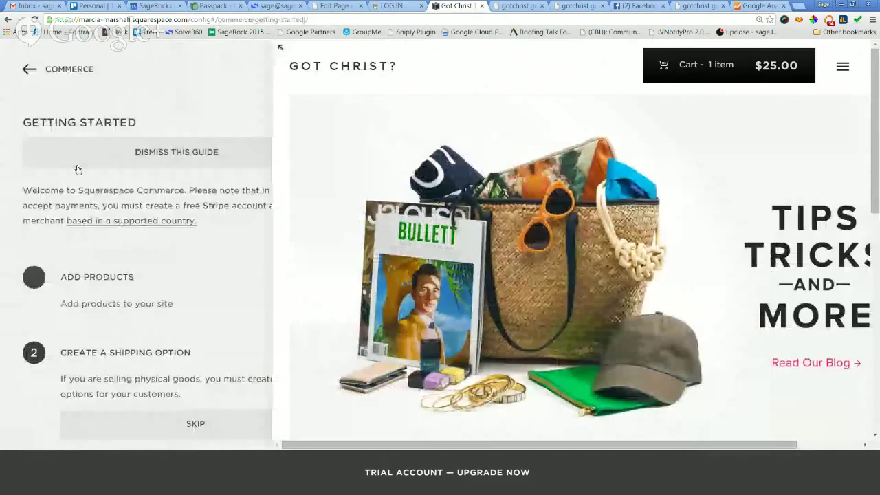
{"action": "scroll", "coordinate": [327, 244], "scroll_direction": "down", "scroll_amount": 1}
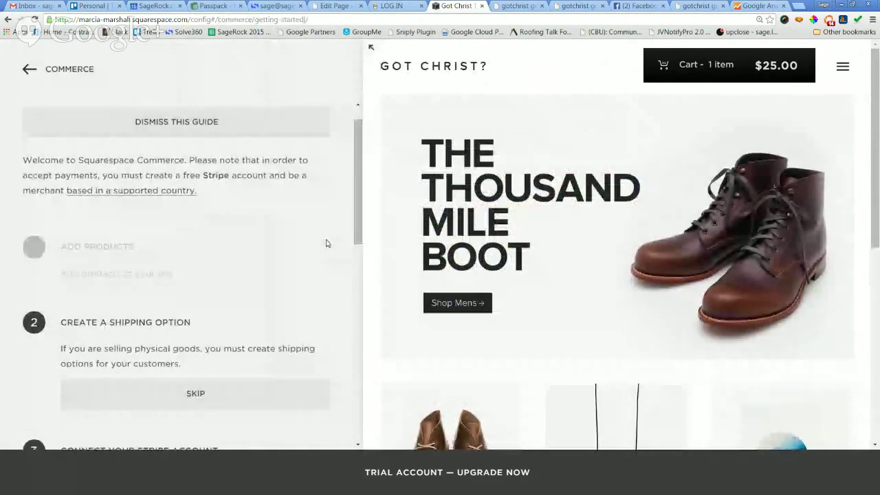
{"action": "scroll", "coordinate": [327, 244], "scroll_direction": "up", "scroll_amount": 1}
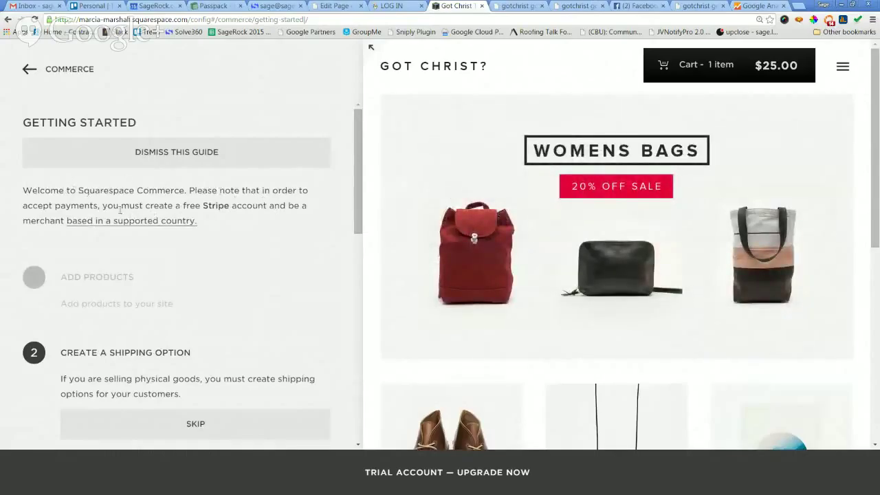
{"action": "left_click_drag", "start_coordinate": [123, 205], "coordinate": [280, 205]}
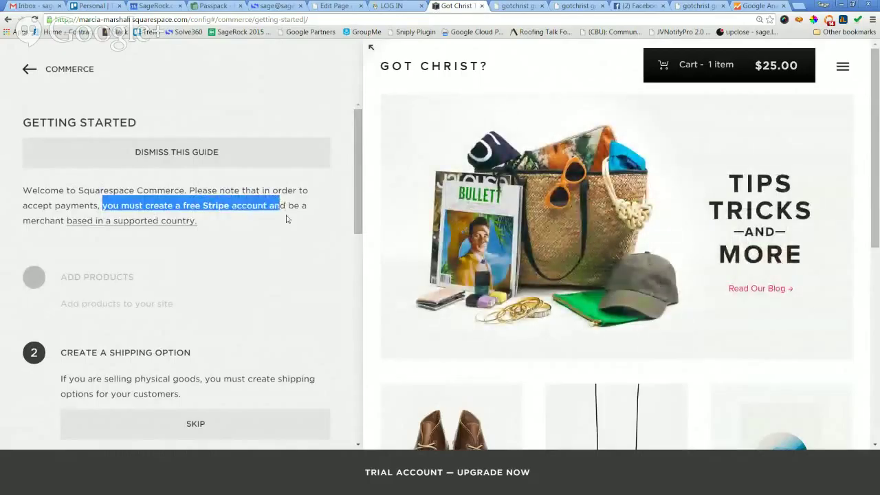
{"action": "left_click", "coordinate": [283, 223]}
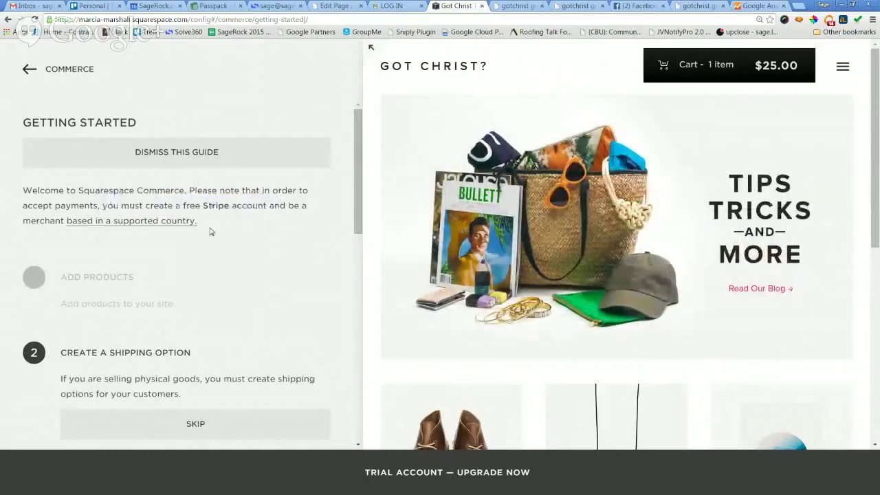
{"action": "left_click", "coordinate": [174, 224]}
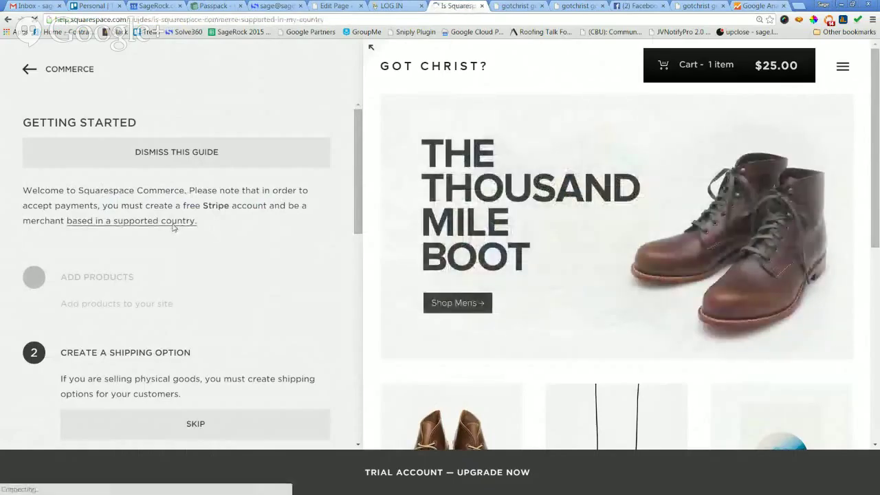
{"action": "scroll", "coordinate": [471, 269], "scroll_direction": "down", "scroll_amount": 6}
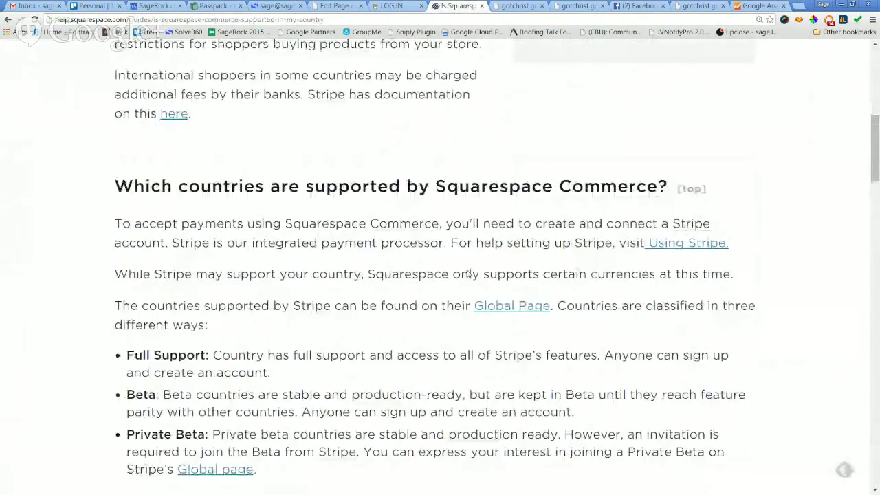
{"action": "scroll", "coordinate": [468, 269], "scroll_direction": "down", "scroll_amount": 6}
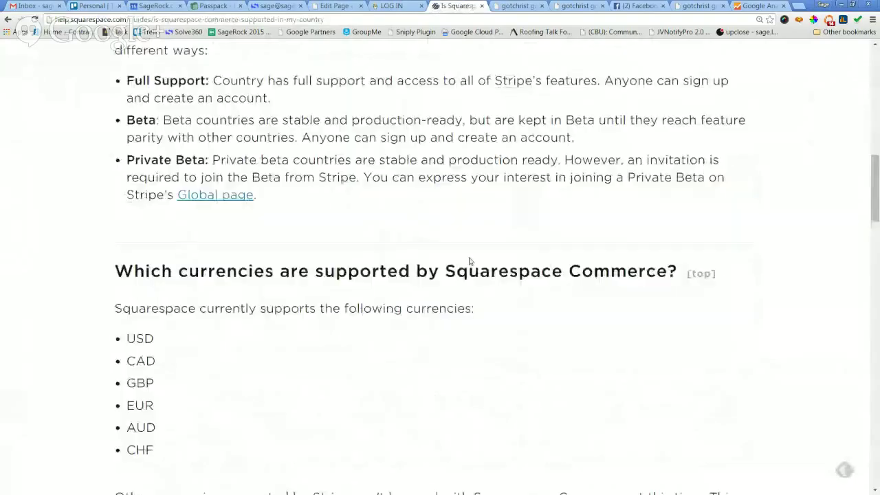
{"action": "scroll", "coordinate": [470, 262], "scroll_direction": "down", "scroll_amount": 3}
{"action": "scroll", "coordinate": [467, 261], "scroll_direction": "up", "scroll_amount": 2}
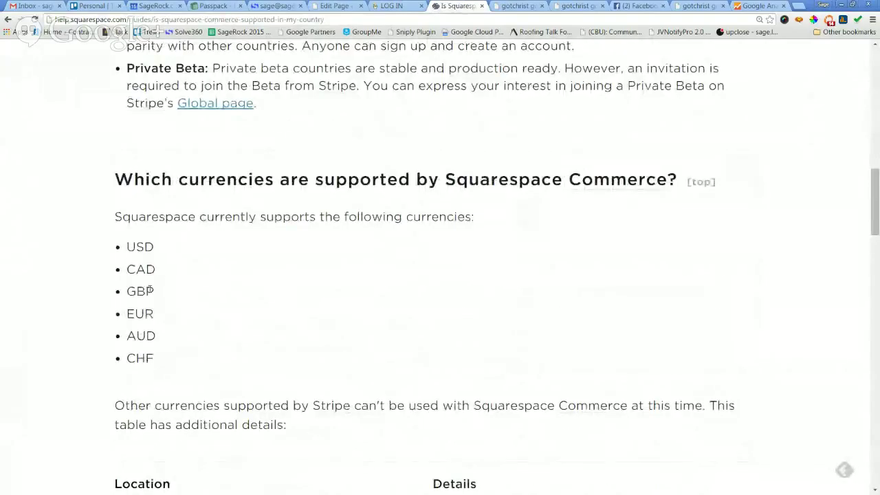
{"action": "scroll", "coordinate": [200, 337], "scroll_direction": "down", "scroll_amount": 2}
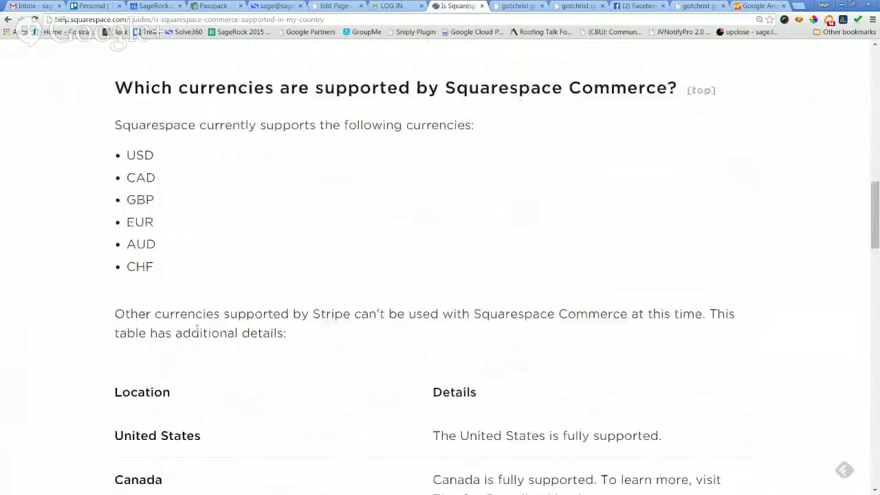
{"action": "scroll", "coordinate": [197, 325], "scroll_direction": "up", "scroll_amount": 3}
{"action": "scroll", "coordinate": [192, 366], "scroll_direction": "down", "scroll_amount": 1}
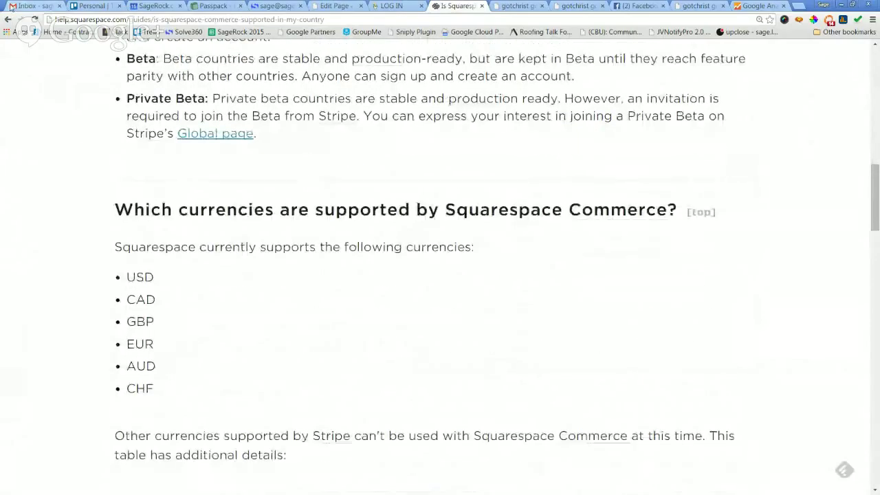
{"action": "left_click", "coordinate": [8, 19]}
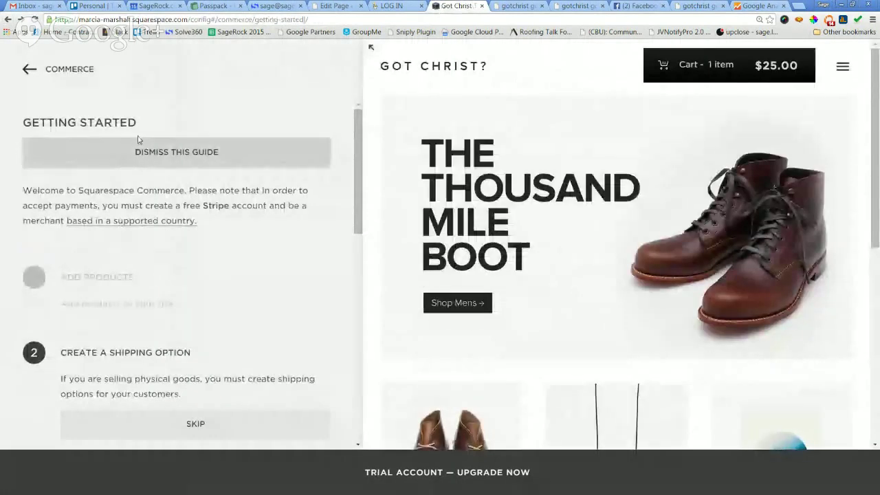
{"action": "scroll", "coordinate": [310, 242], "scroll_direction": "down", "scroll_amount": 2}
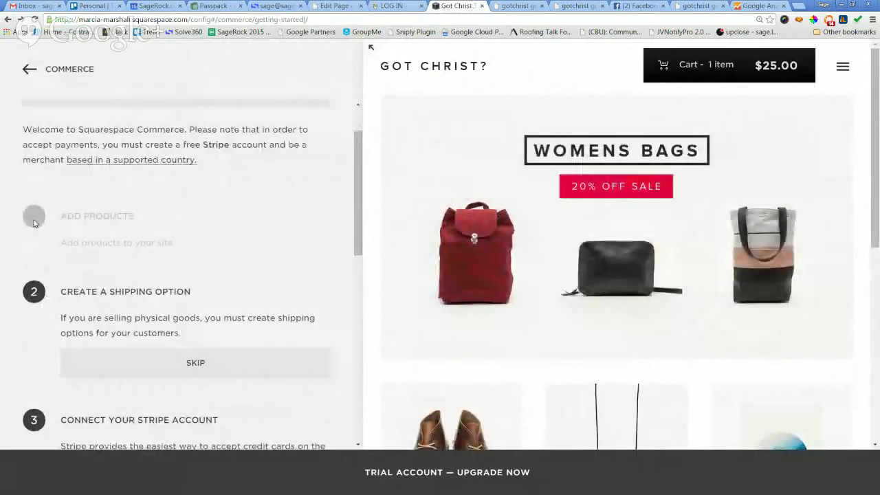
{"action": "scroll", "coordinate": [272, 278], "scroll_direction": "down", "scroll_amount": 4}
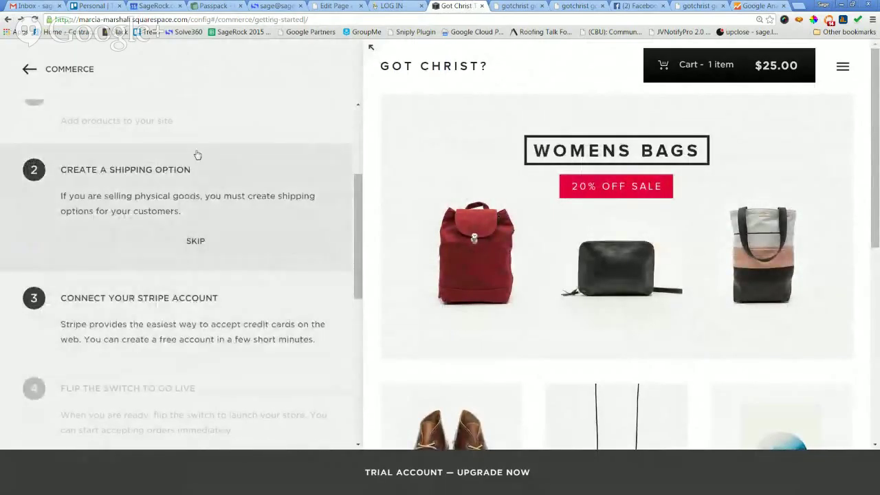
{"action": "scroll", "coordinate": [114, 125], "scroll_direction": "up", "scroll_amount": 5}
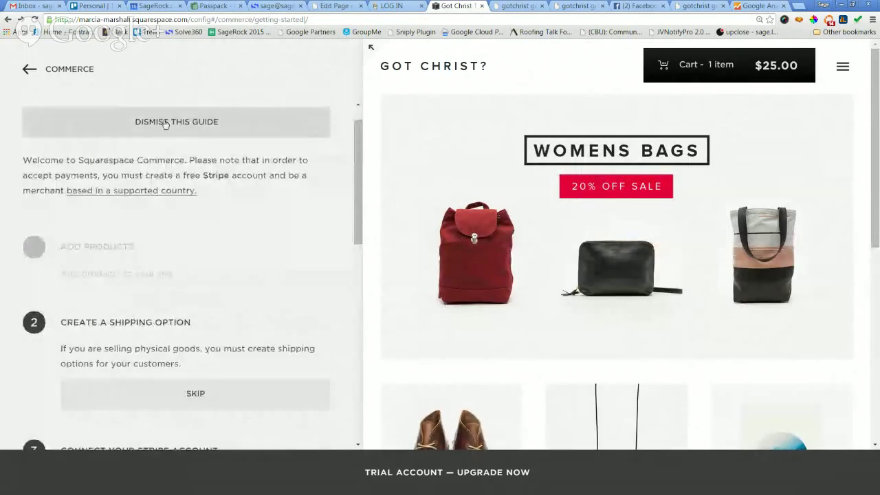
{"action": "left_click", "coordinate": [30, 69]}
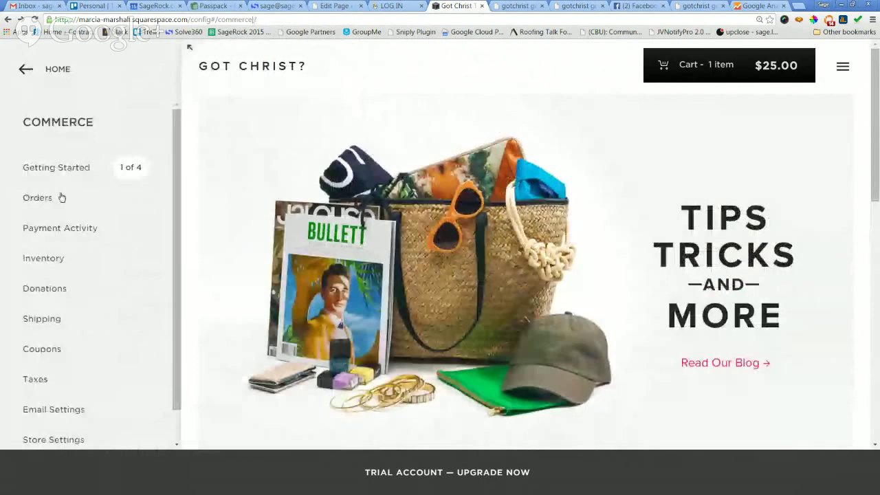
{"action": "left_click", "coordinate": [60, 170]}
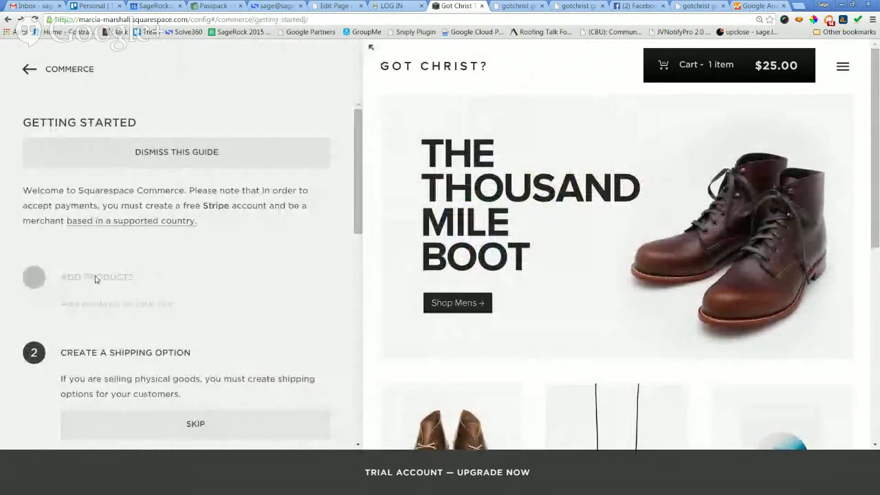
{"action": "scroll", "coordinate": [136, 301], "scroll_direction": "down", "scroll_amount": 1}
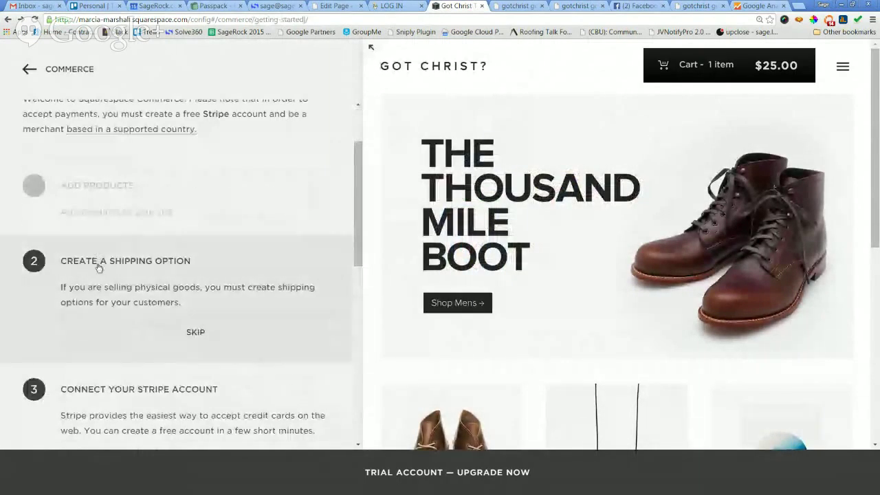
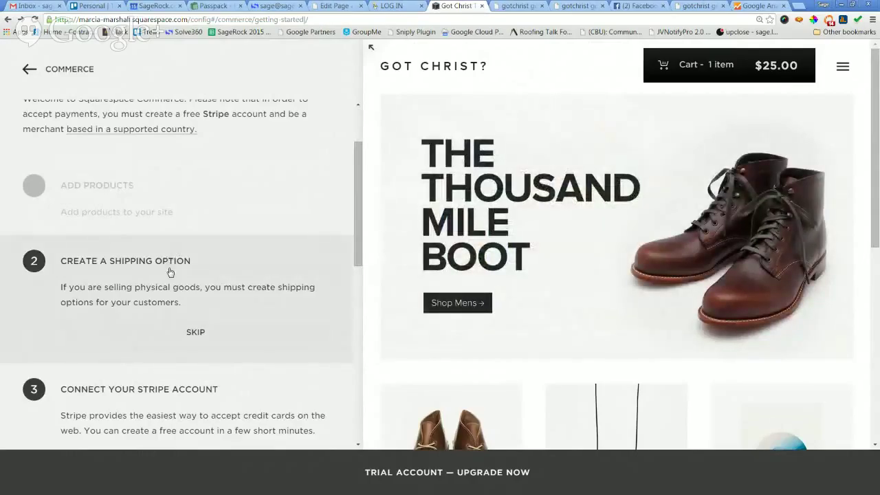
From the Create a Shipping Option step, start adding a new shipping option.
{"action": "left_click", "coordinate": [169, 272]}
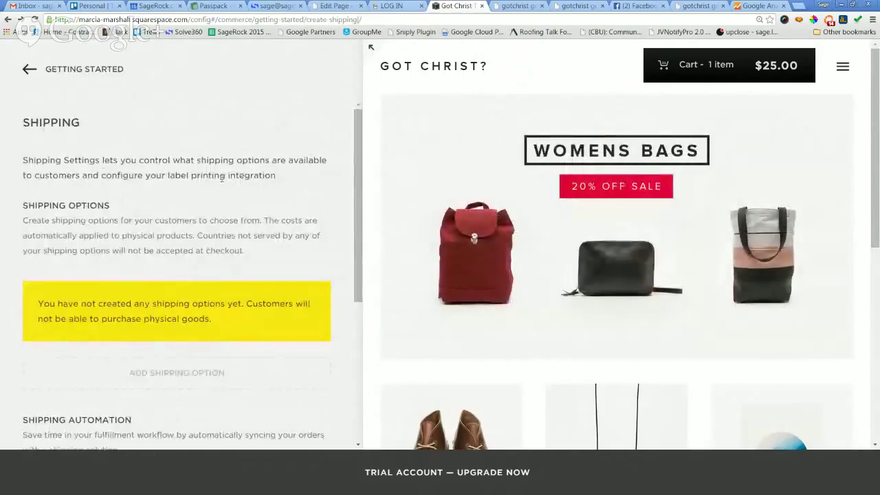
{"action": "scroll", "coordinate": [236, 175], "scroll_direction": "down", "scroll_amount": 1}
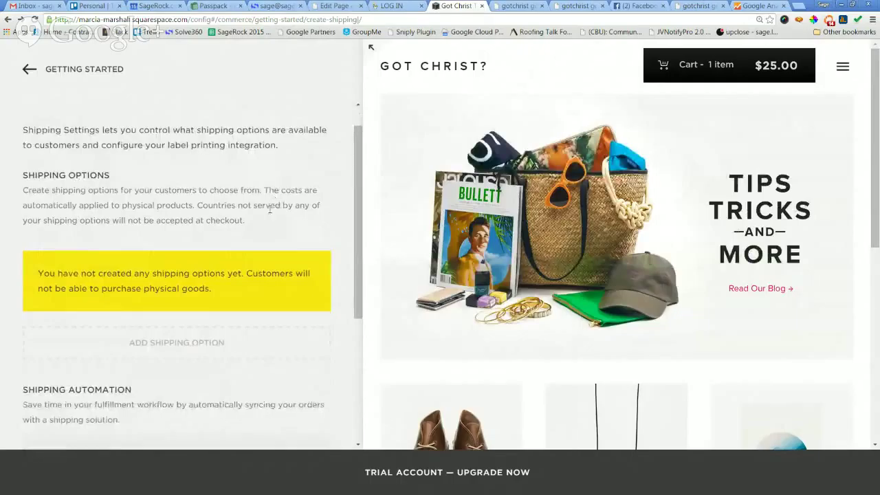
{"action": "scroll", "coordinate": [273, 228], "scroll_direction": "down", "scroll_amount": 1}
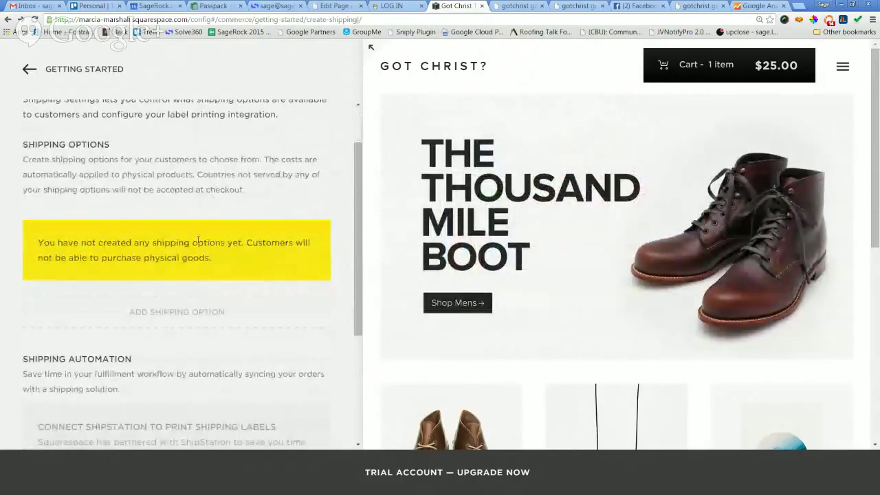
{"action": "left_click", "coordinate": [172, 312]}
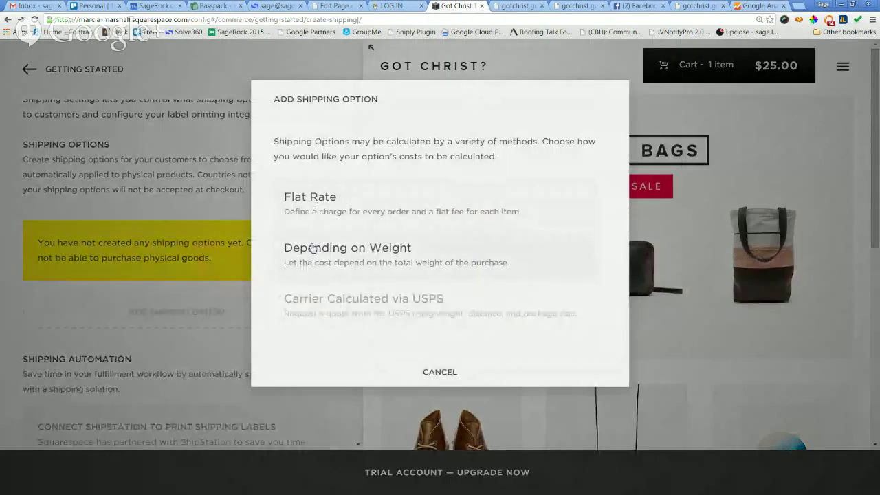
Choose Flat Rate and name the new shipping option USPS.
{"action": "left_click", "coordinate": [320, 201]}
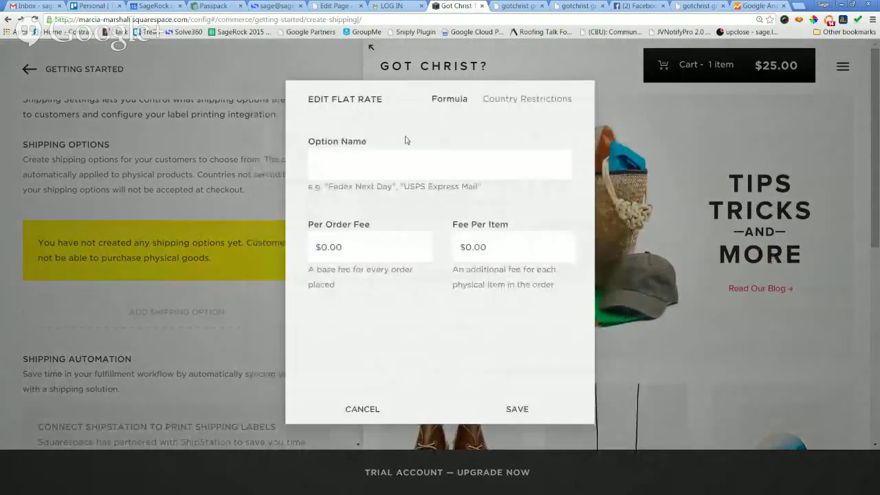
{"action": "left_click", "coordinate": [401, 164]}
{"action": "left_click", "coordinate": [417, 133]}
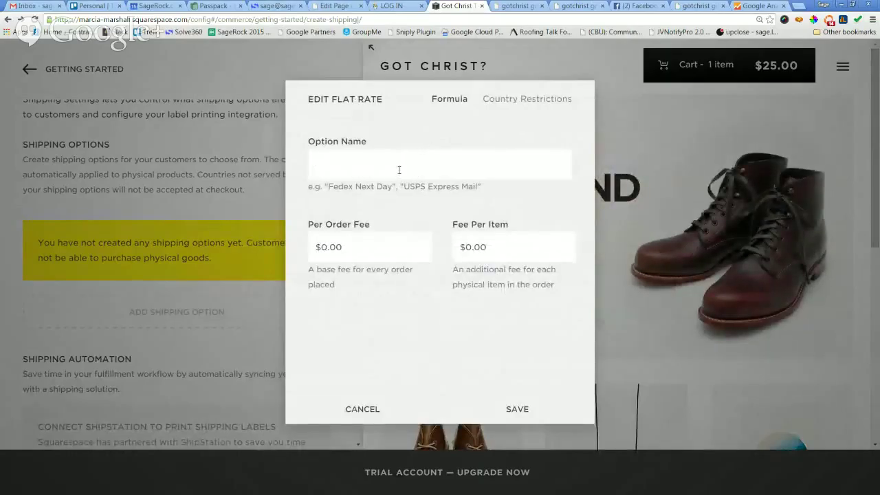
{"action": "type", "text": "s"}
{"action": "key", "text": "BackSpace"}
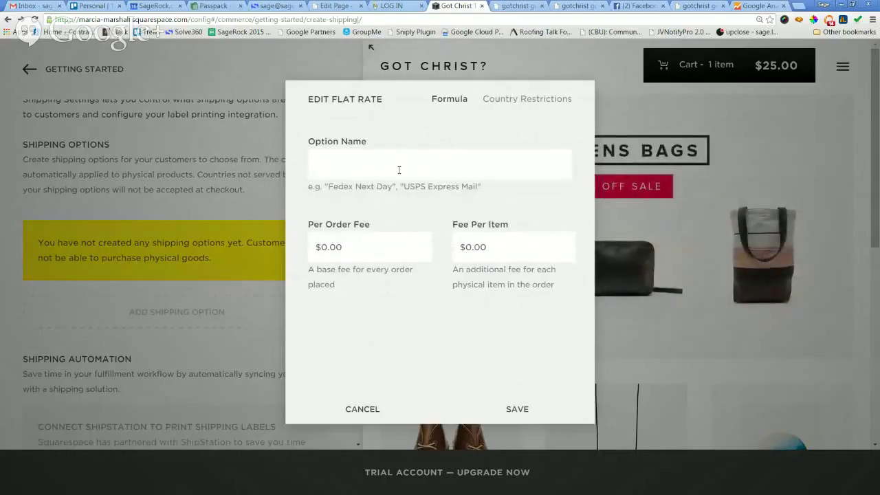
{"action": "type", "text": "USPS"}
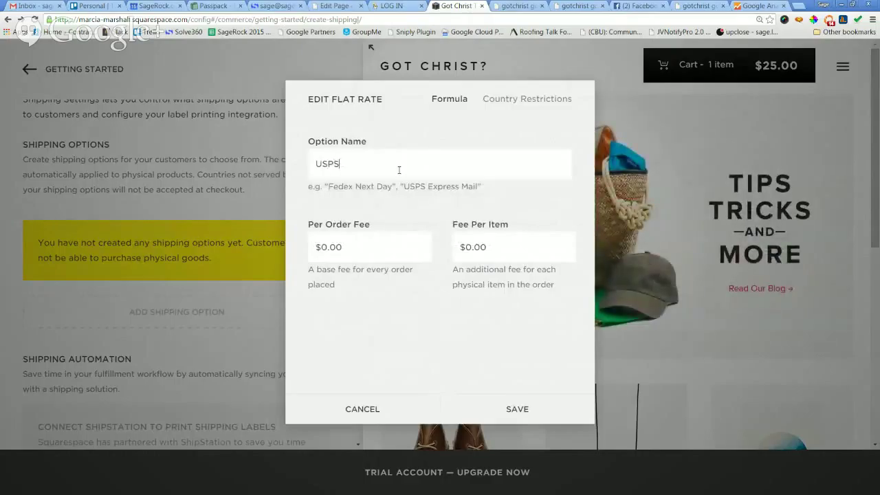
Set a $2.00 per-item fee and save the USPS flat-rate option.
{"action": "left_click", "coordinate": [357, 242]}
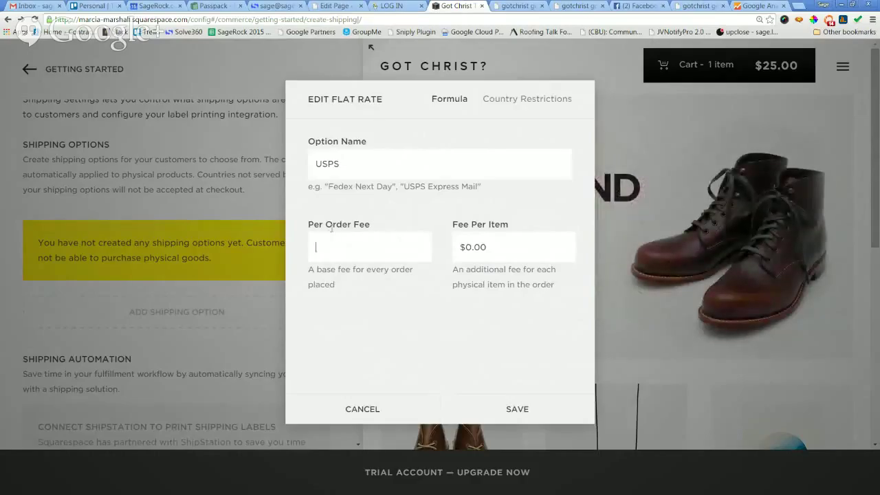
{"action": "left_click", "coordinate": [472, 250]}
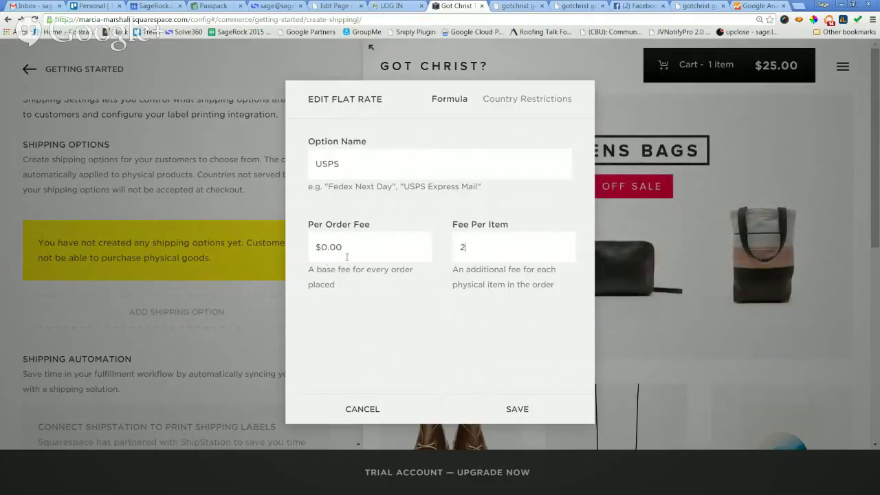
{"action": "type", "text": "2"}
{"action": "left_click", "coordinate": [410, 331]}
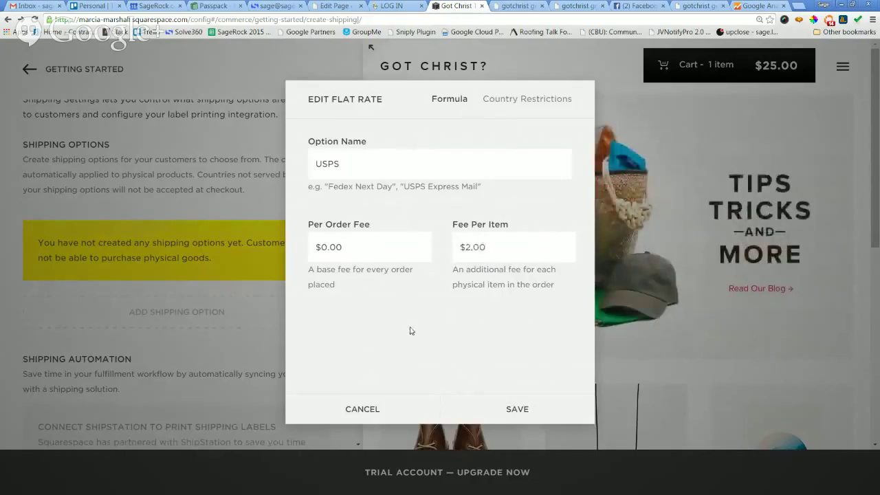
{"action": "left_click", "coordinate": [513, 413]}
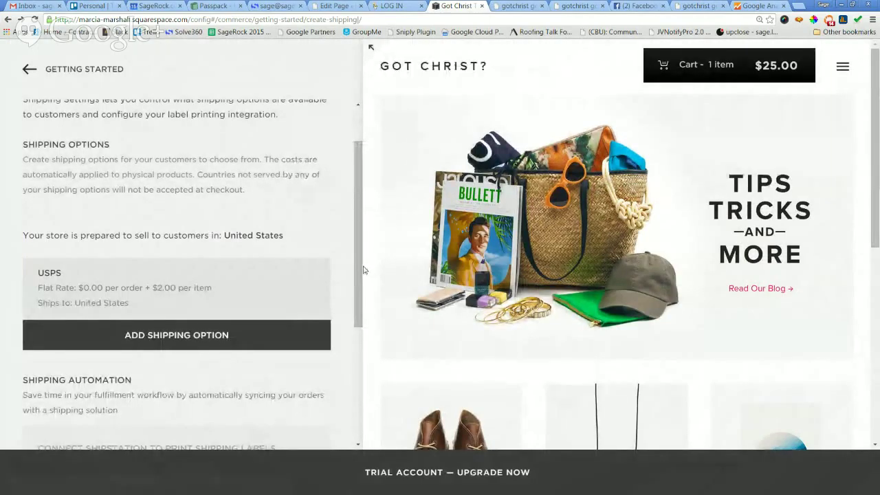
Begin a second flat-rate shipping option, then cancel it.
{"action": "left_click", "coordinate": [176, 337]}
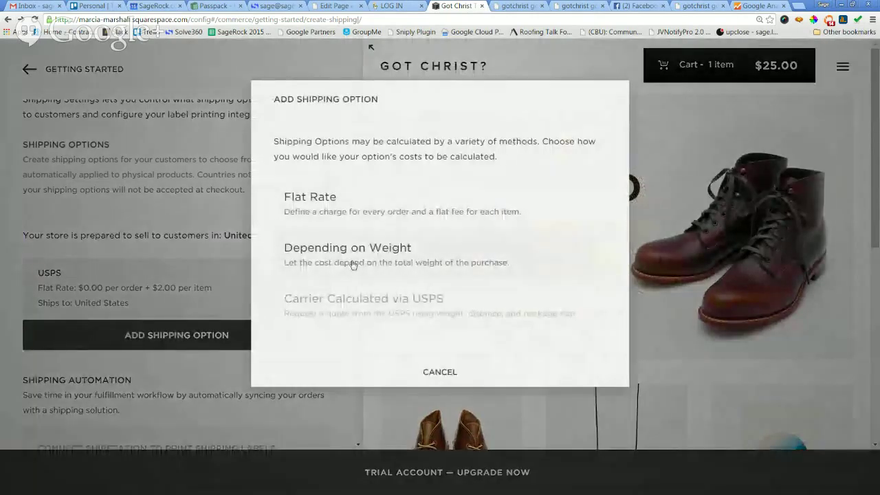
{"action": "mouse_move", "coordinate": [346, 307]}
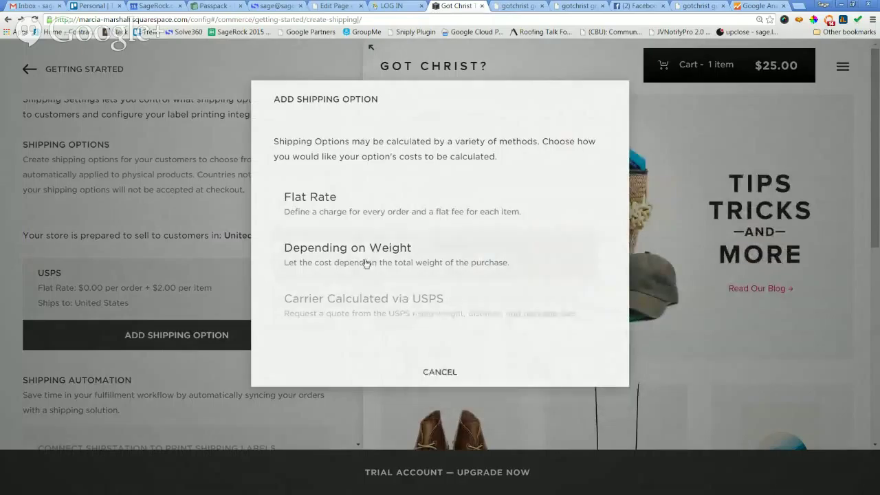
{"action": "left_click", "coordinate": [326, 204]}
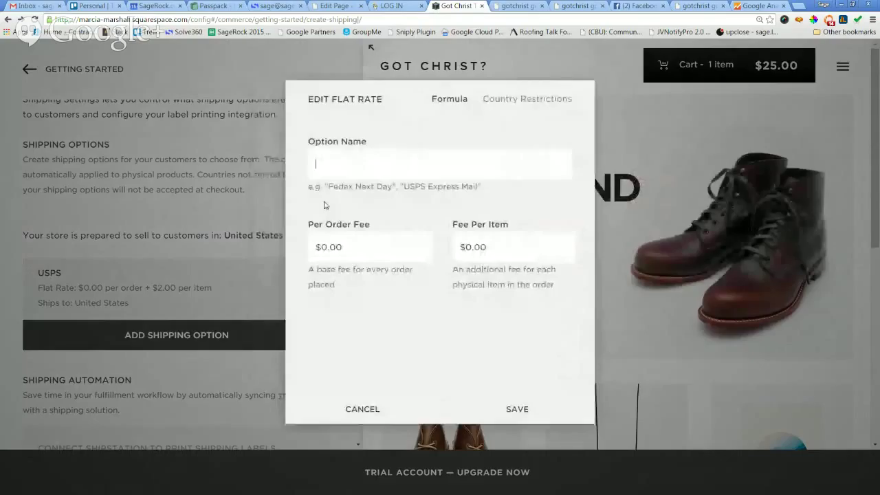
{"action": "left_click", "coordinate": [393, 174]}
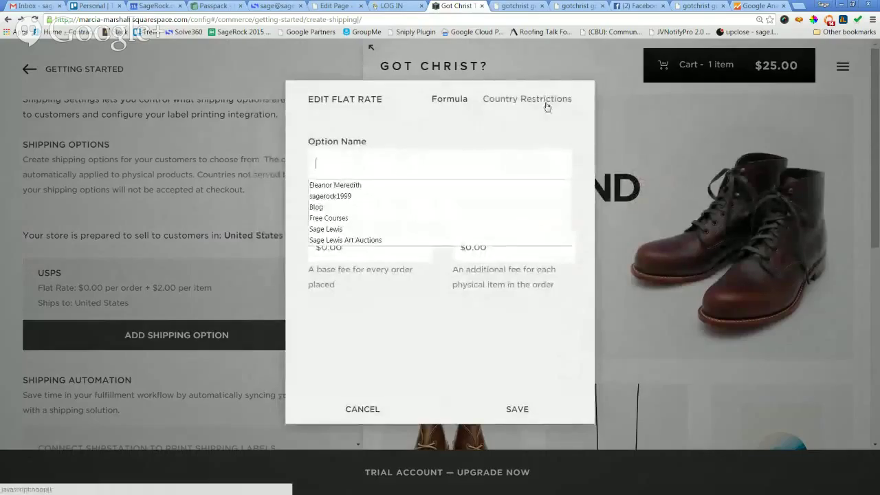
{"action": "left_click", "coordinate": [503, 123]}
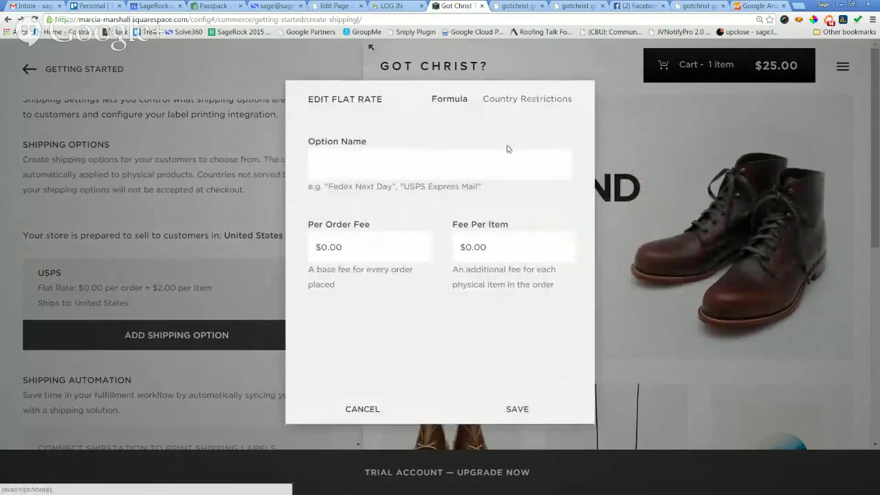
{"action": "left_click", "coordinate": [350, 408]}
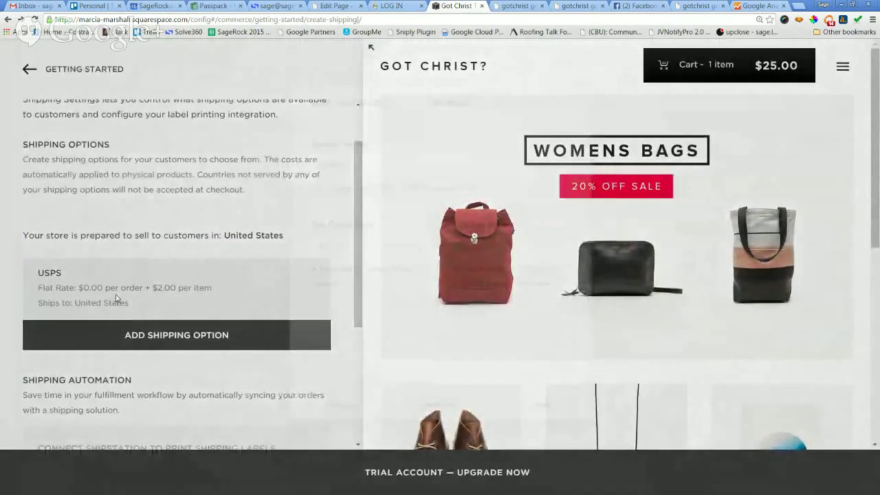
Check the USPS option's country restrictions and save it unchanged.
{"action": "left_click", "coordinate": [115, 299]}
{"action": "left_click", "coordinate": [508, 103]}
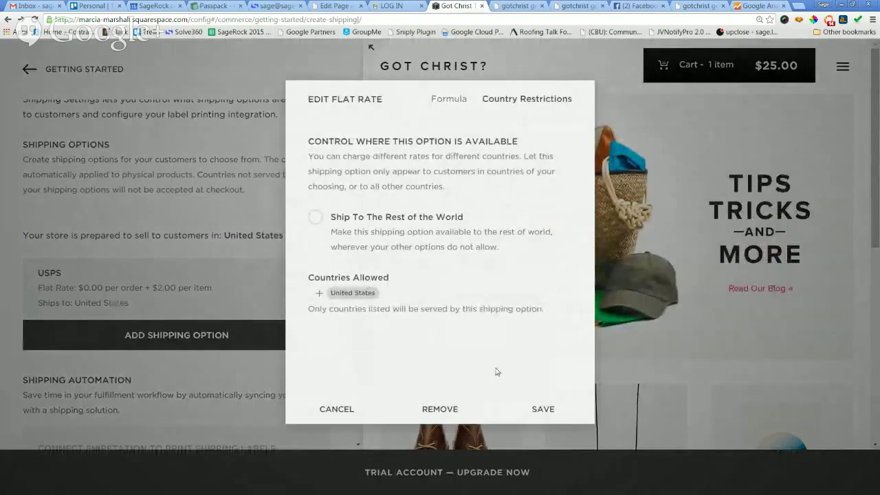
{"action": "left_click", "coordinate": [540, 414]}
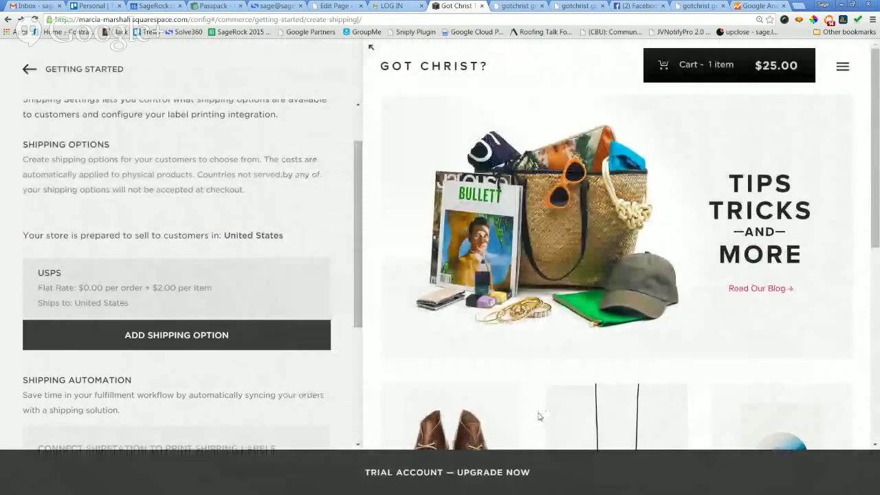
{"action": "left_click_drag", "start_coordinate": [361, 268], "coordinate": [364, 246]}
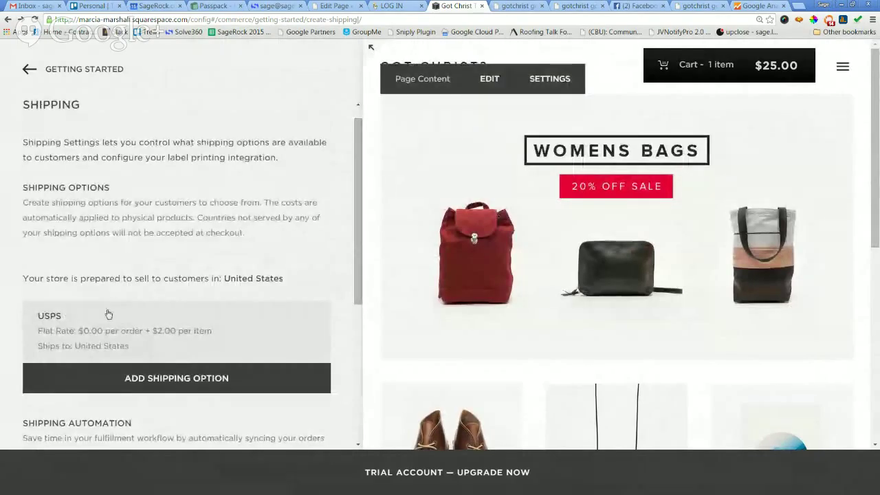
Change the USPS option's per-item fee to $2.95 and save.
{"action": "left_click", "coordinate": [99, 331]}
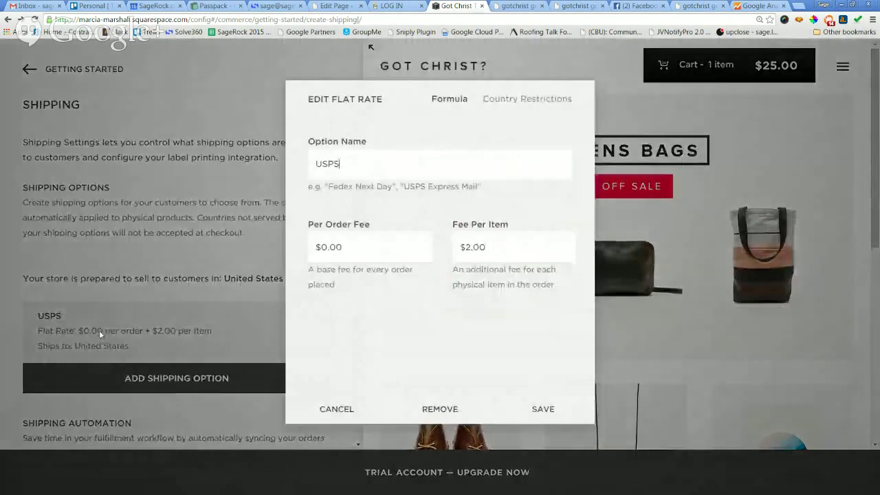
{"action": "left_click", "coordinate": [498, 247]}
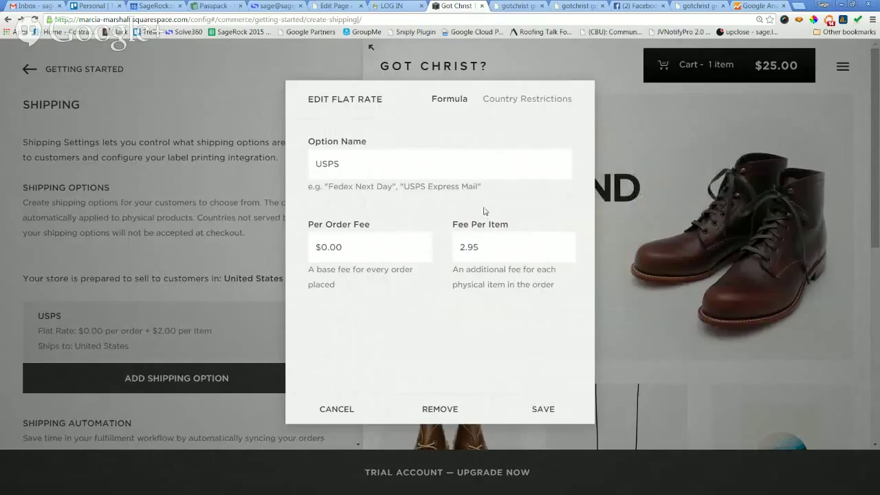
{"action": "left_click", "coordinate": [535, 409]}
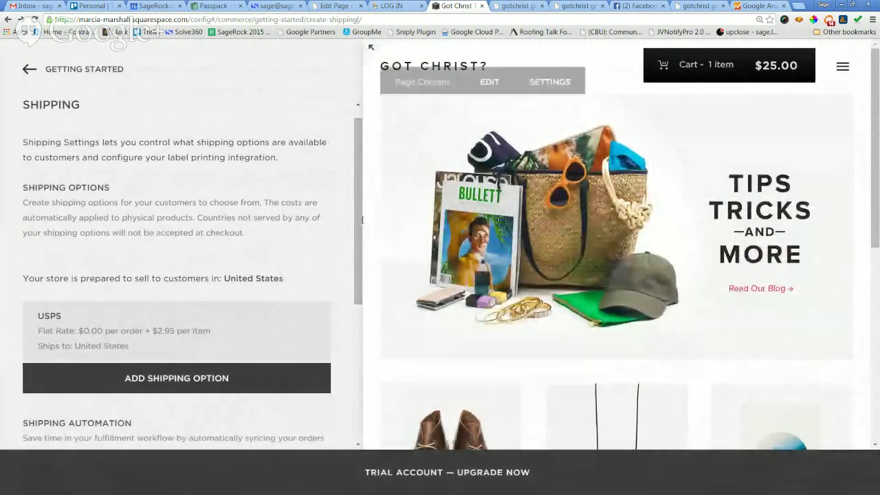
Try connecting ShipStation for shipping labels and dismiss the upgrade prompt.
{"action": "scroll", "coordinate": [357, 224], "scroll_direction": "down", "scroll_amount": 1}
{"action": "scroll", "coordinate": [356, 227], "scroll_direction": "up", "scroll_amount": 1}
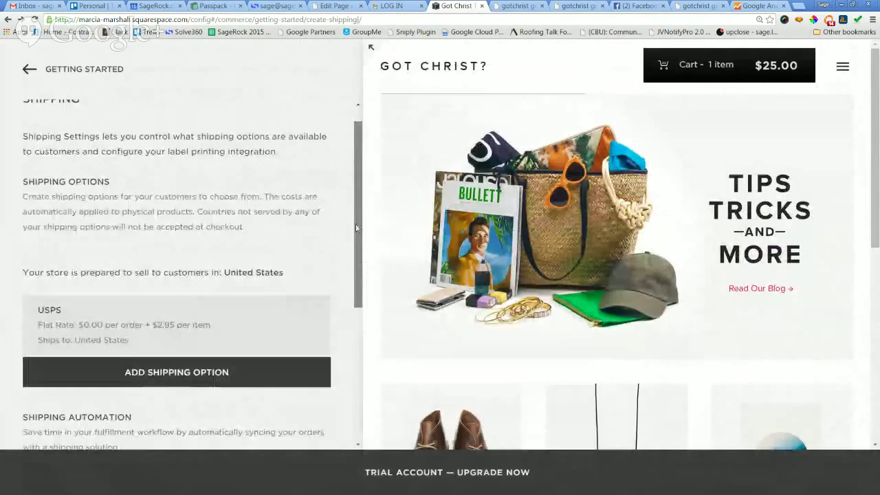
{"action": "scroll", "coordinate": [355, 204], "scroll_direction": "down", "scroll_amount": 1}
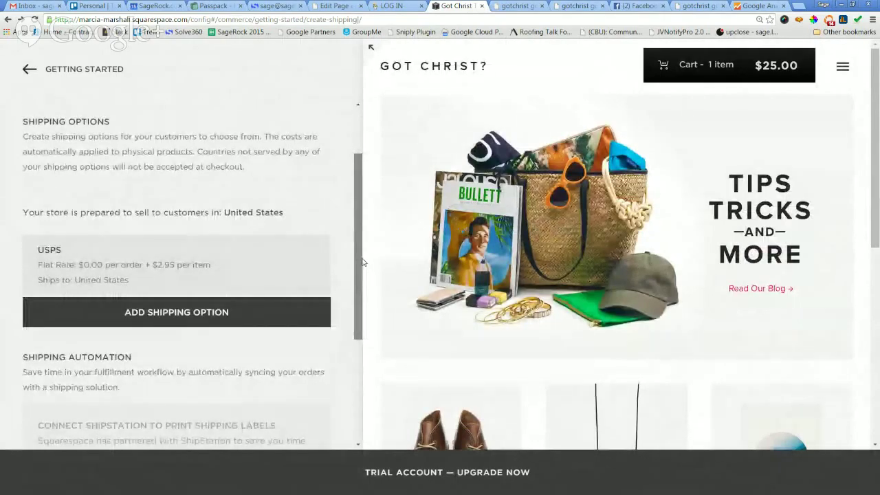
{"action": "scroll", "coordinate": [216, 231], "scroll_direction": "down", "scroll_amount": 3}
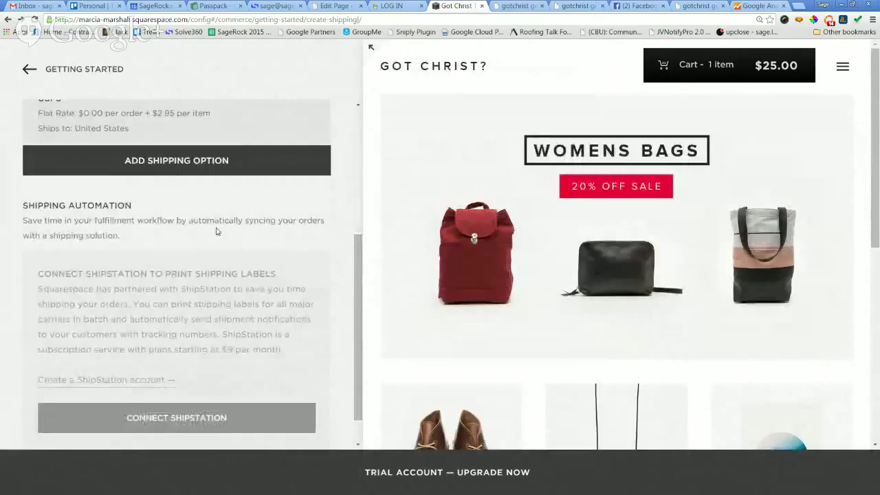
{"action": "scroll", "coordinate": [198, 238], "scroll_direction": "down", "scroll_amount": 1}
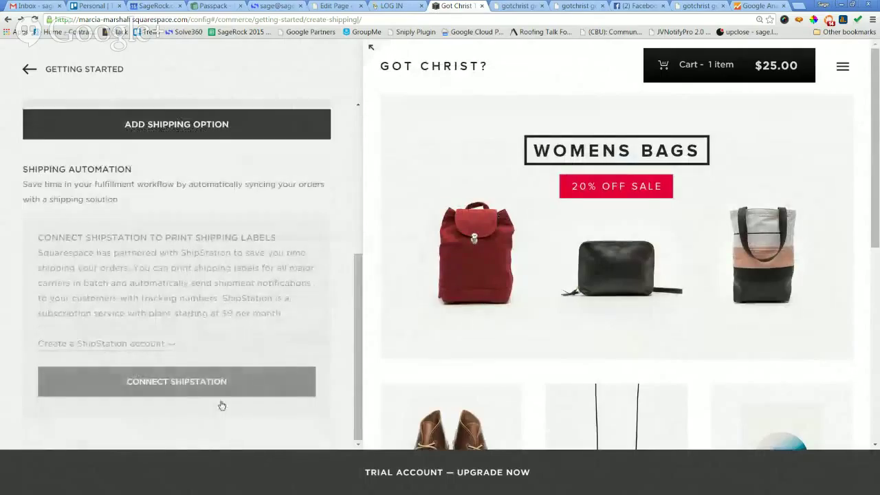
{"action": "left_click", "coordinate": [193, 380]}
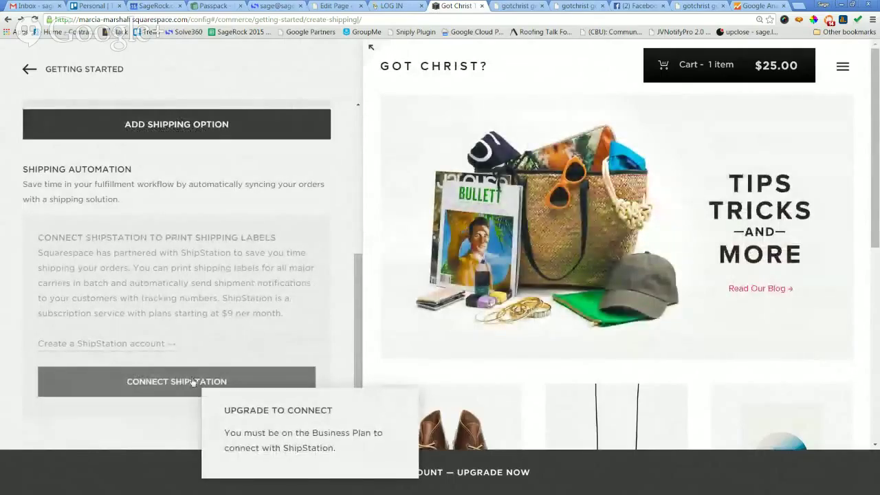
{"action": "left_click", "coordinate": [167, 380]}
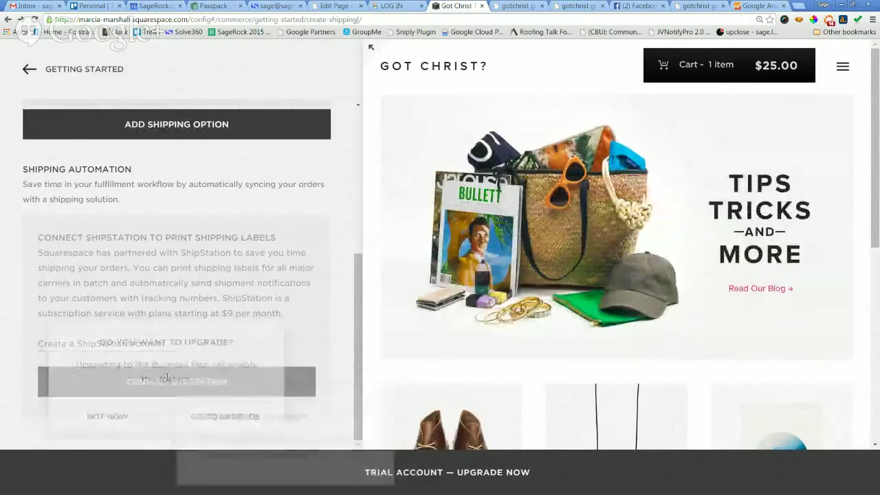
{"action": "left_click", "coordinate": [308, 269]}
Return to Getting Started and open the Connect Your Stripe Account step.
{"action": "scroll", "coordinate": [308, 269], "scroll_direction": "up", "scroll_amount": 4}
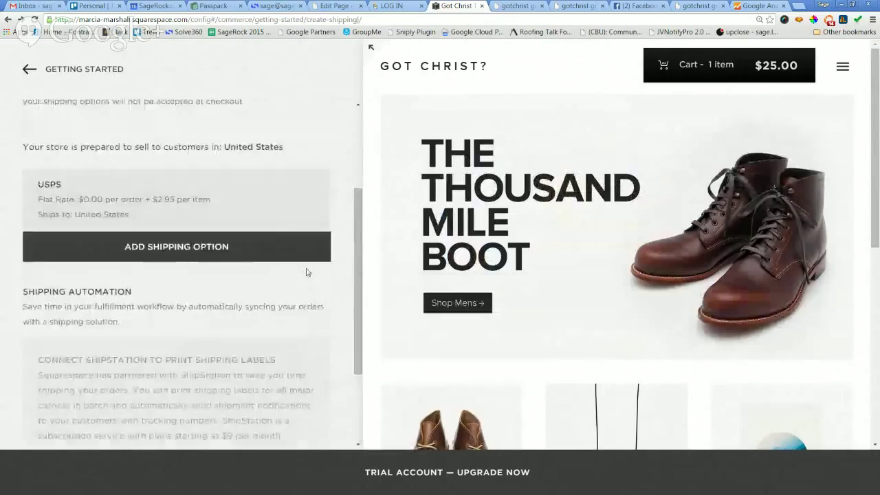
{"action": "left_click", "coordinate": [26, 69]}
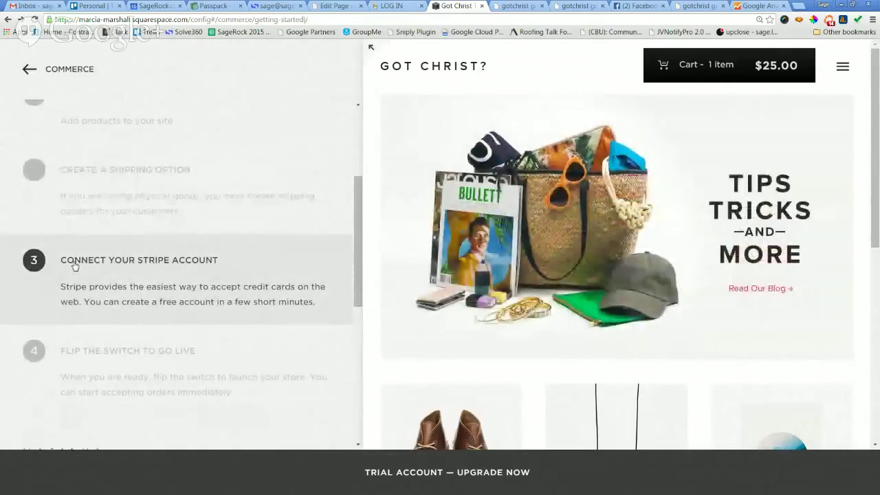
{"action": "left_click", "coordinate": [74, 266]}
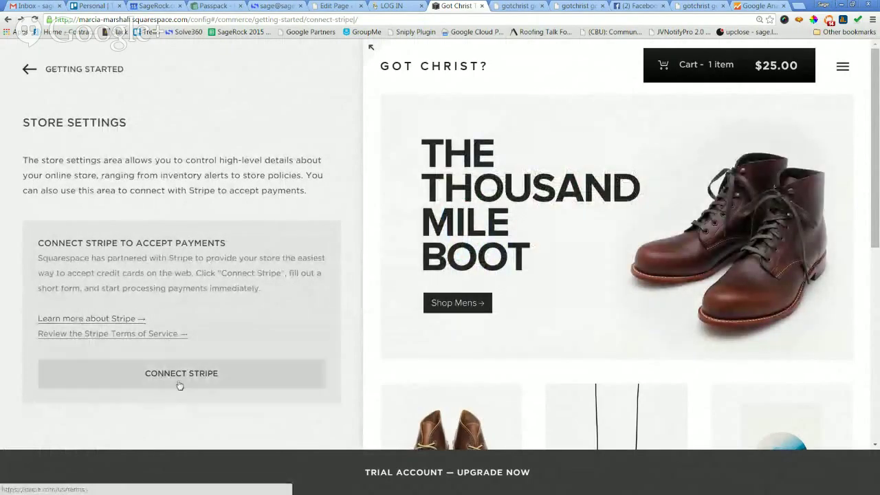
{"action": "left_click", "coordinate": [182, 375]}
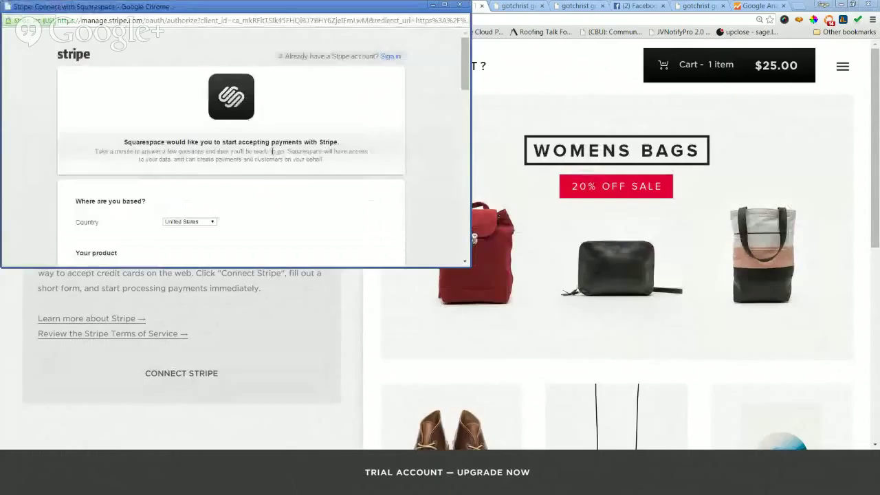
{"action": "left_click", "coordinate": [391, 57]}
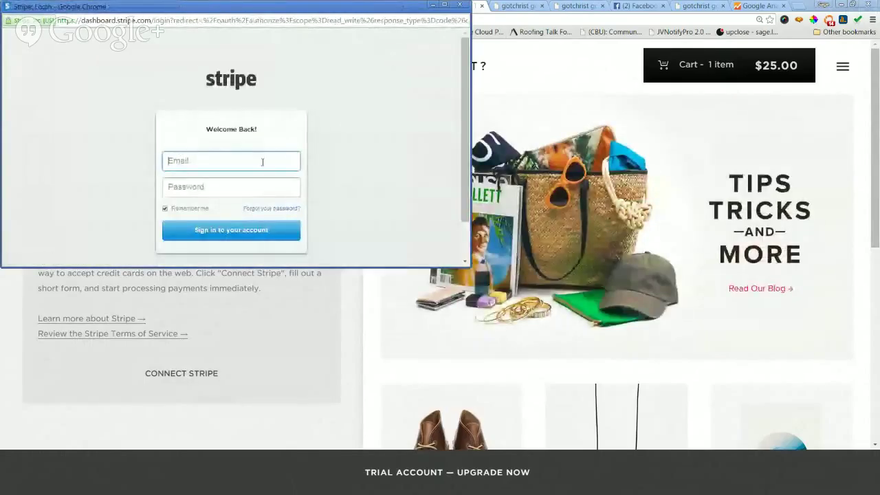
{"action": "left_click", "coordinate": [262, 162]}
{"action": "left_click", "coordinate": [235, 182]}
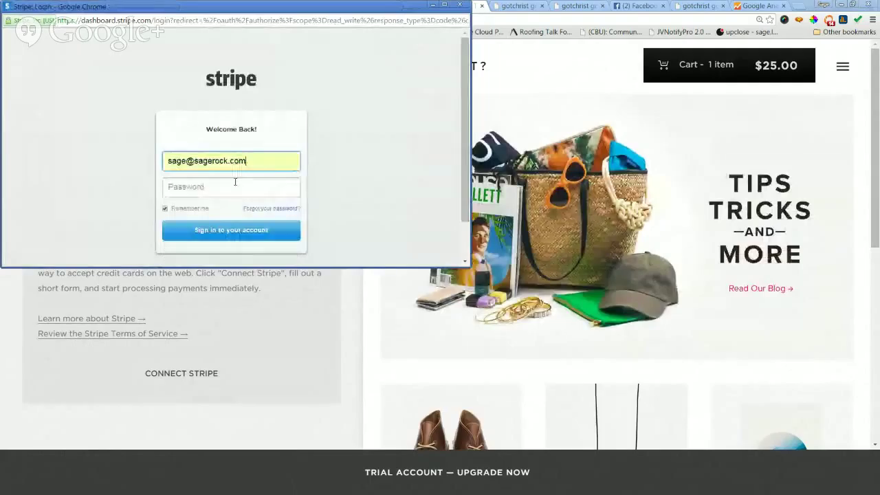
{"action": "left_click", "coordinate": [225, 192]}
{"action": "type", "text": "•••"}
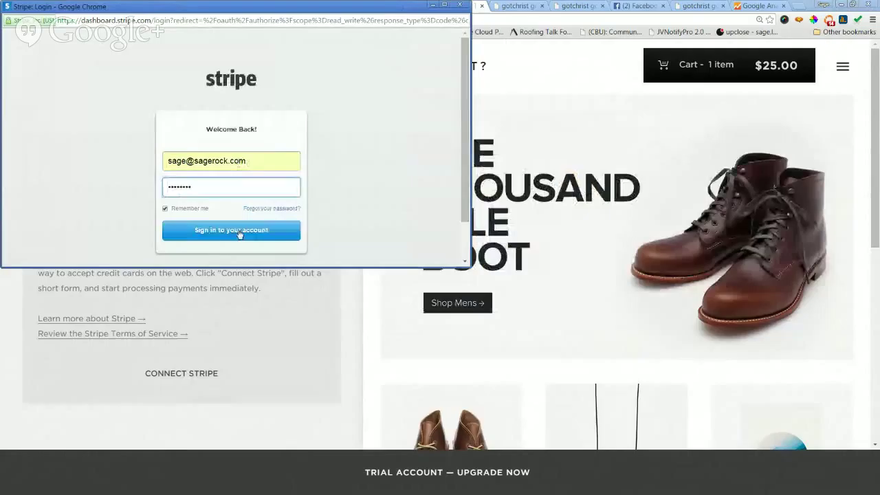
{"action": "left_click", "coordinate": [241, 232]}
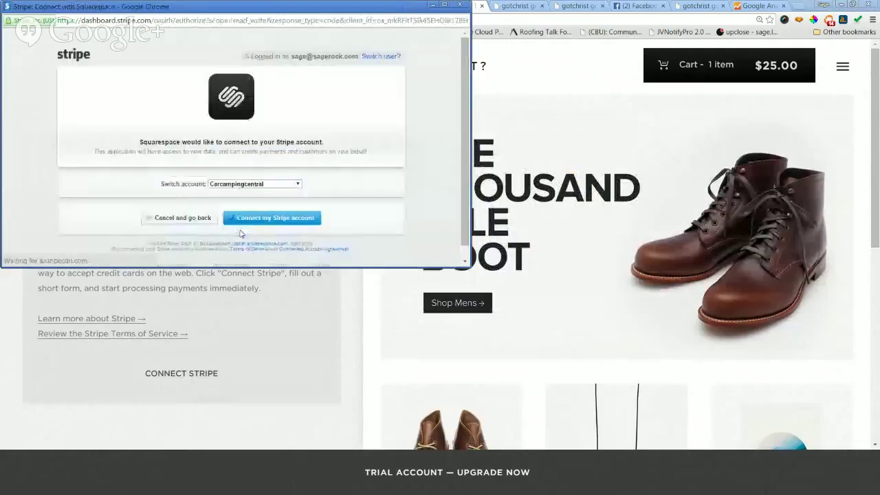
{"action": "left_click", "coordinate": [275, 184]}
{"action": "left_click", "coordinate": [343, 158]}
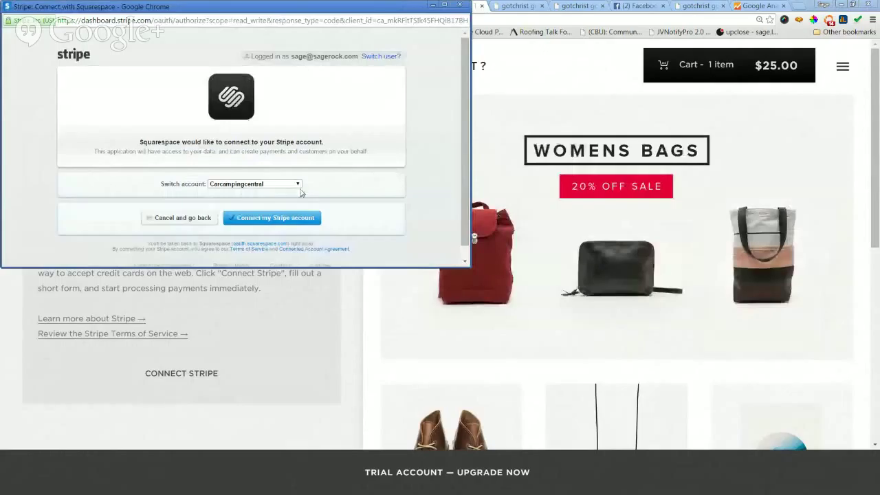
{"action": "left_click", "coordinate": [273, 184]}
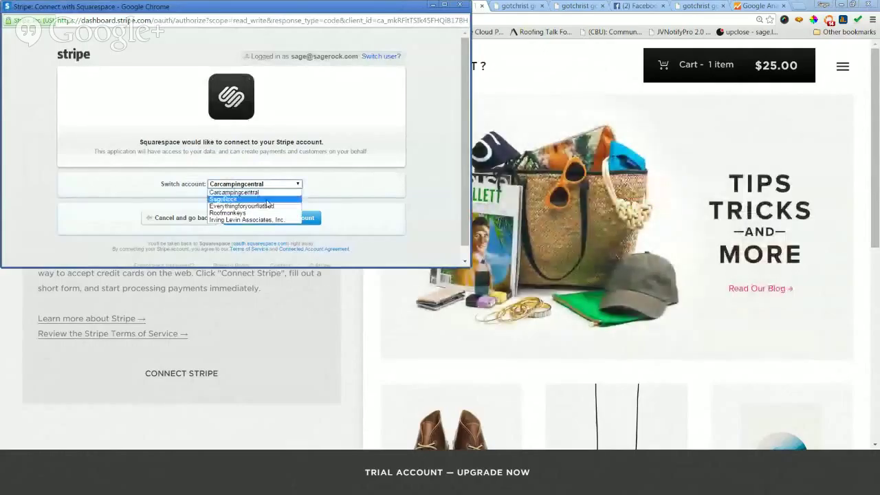
{"action": "left_click", "coordinate": [368, 153]}
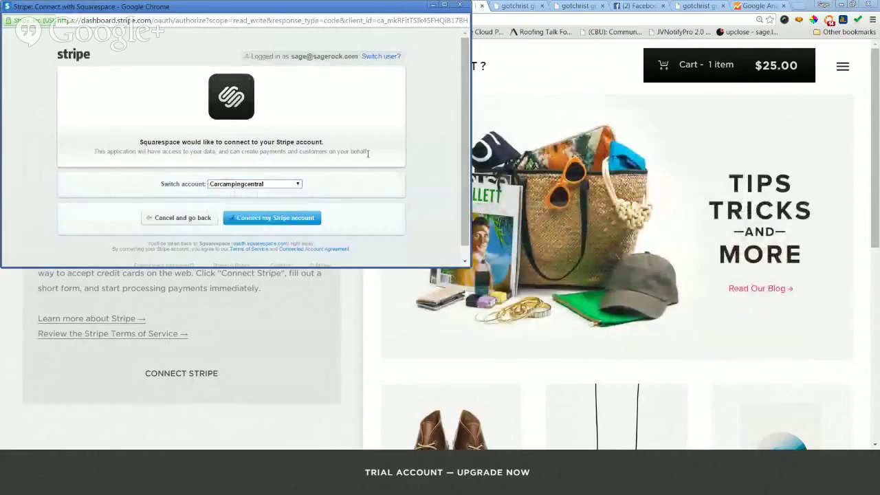
{"action": "left_click", "coordinate": [174, 221]}
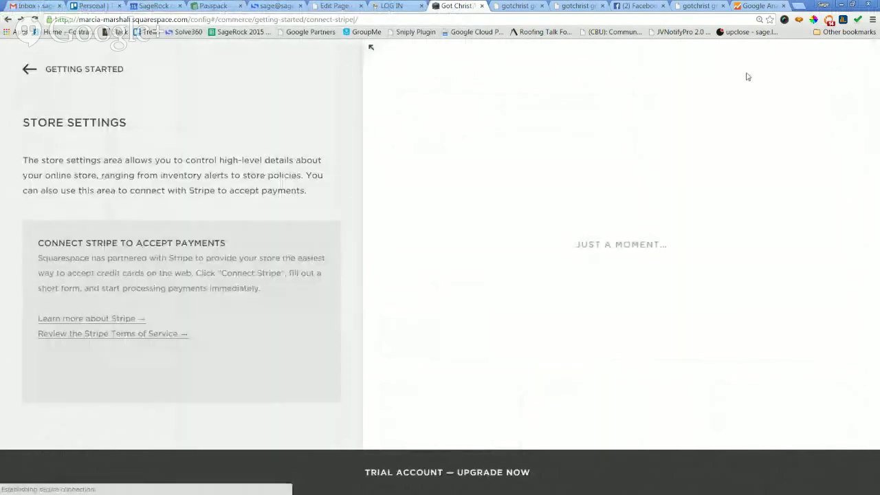
Open a new Chrome tab beside the Squarespace Store Settings tab.
{"action": "left_click", "coordinate": [798, 5]}
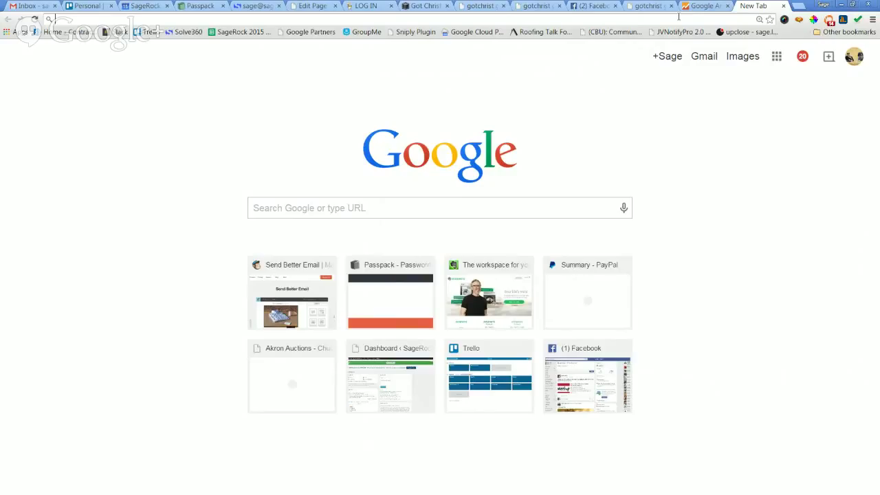
Go to stripe.com, open the dashboard, and bring up the accounts list.
{"action": "type", "text": "strip"}
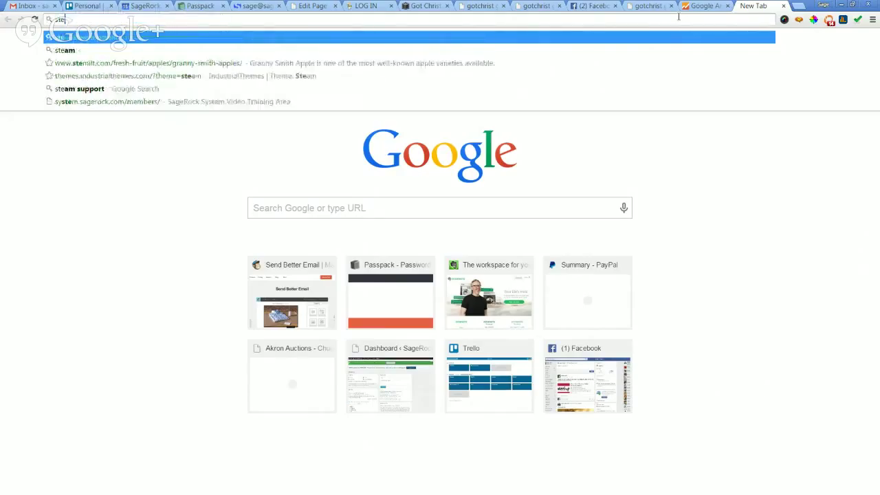
{"action": "type", "text": "e.com"}
{"action": "key", "text": "Return"}
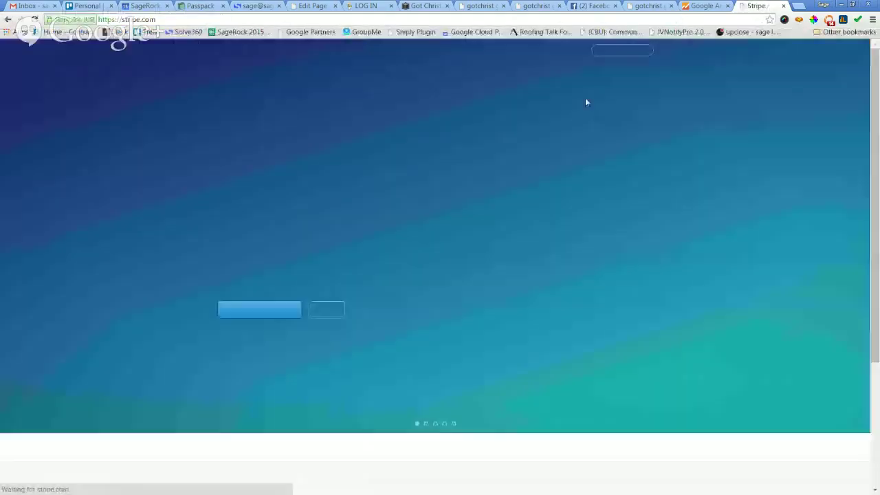
{"action": "left_click", "coordinate": [629, 50]}
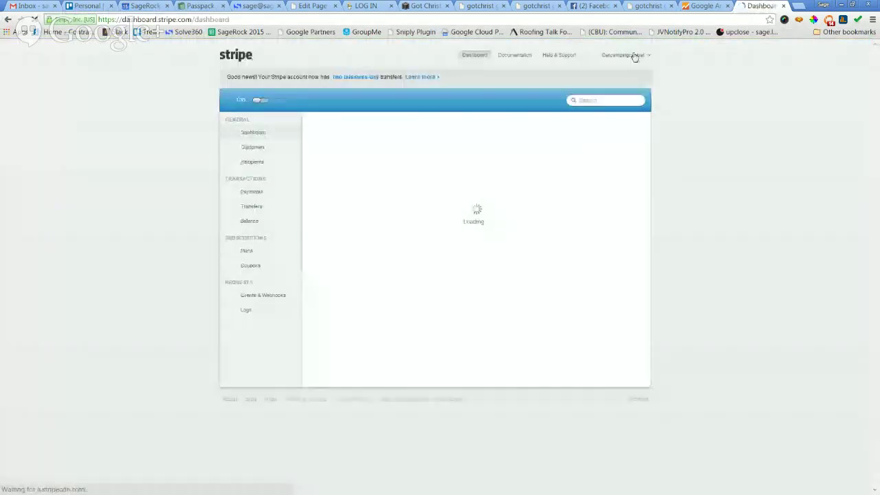
{"action": "left_click", "coordinate": [638, 59]}
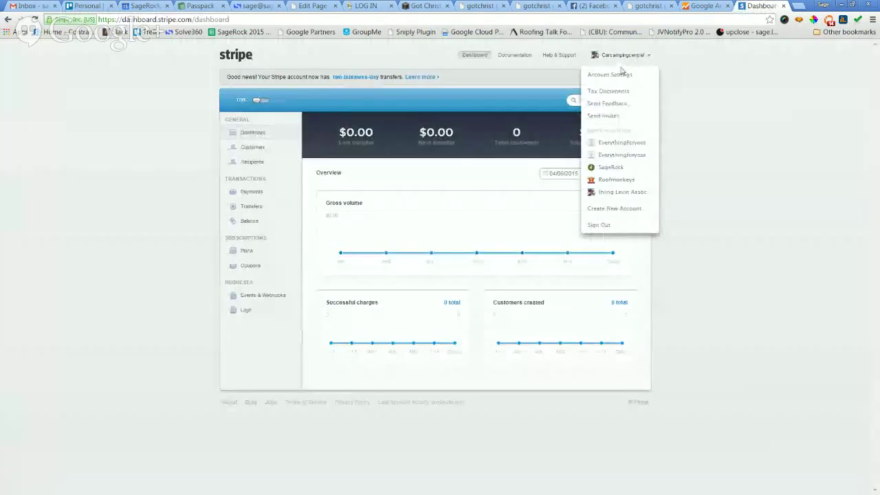
Create a new Stripe account named 'Got Christ?'.
{"action": "left_click", "coordinate": [613, 208]}
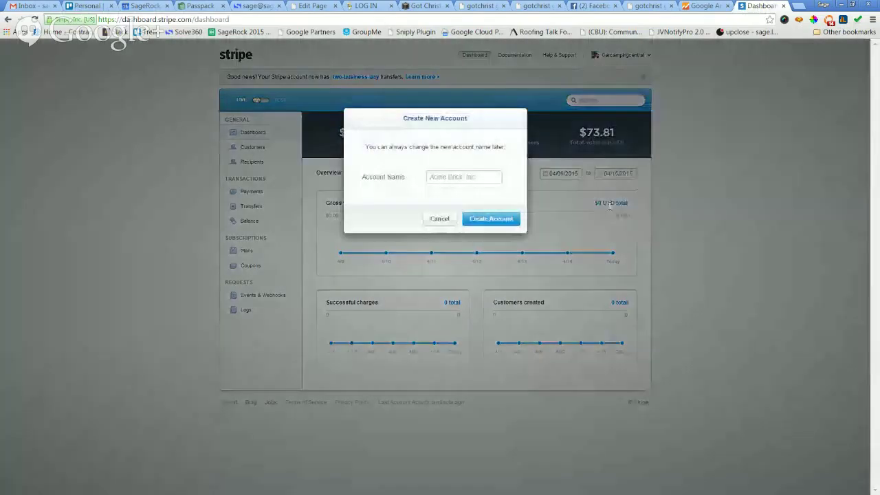
{"action": "left_click", "coordinate": [489, 176]}
{"action": "type", "text": "Got Christ?"}
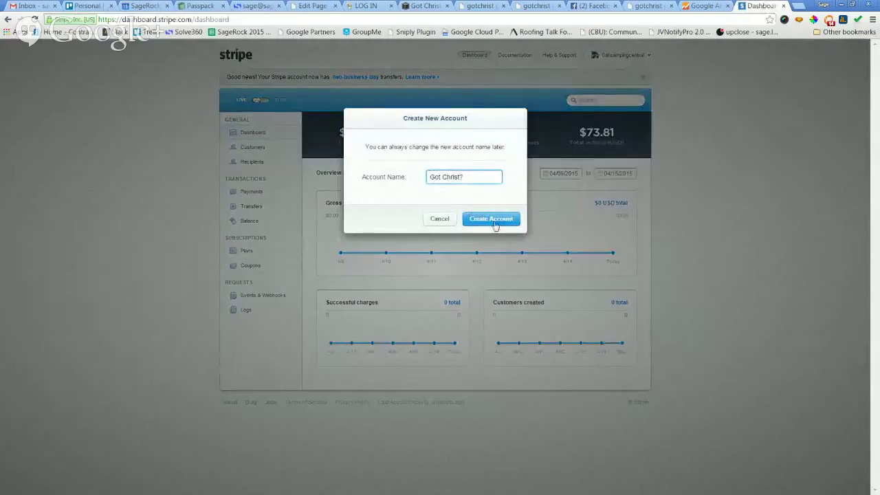
{"action": "left_click", "coordinate": [492, 220]}
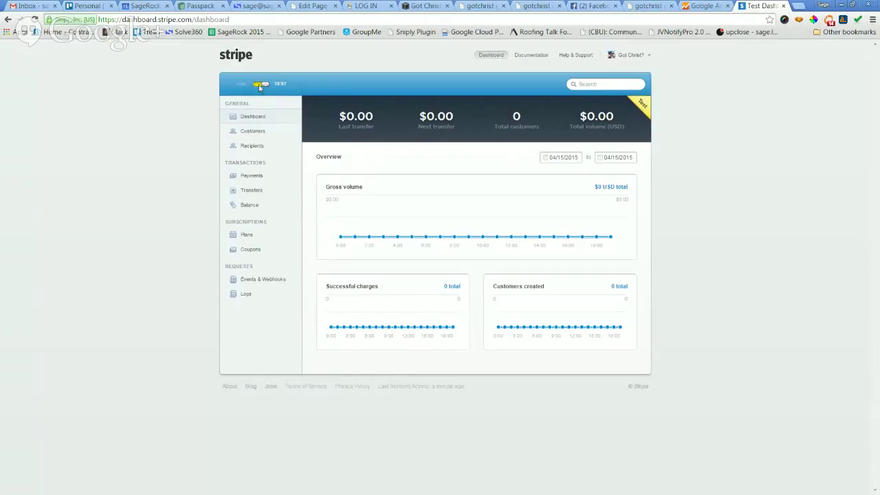
Decline activating live mode, staying in test mode, and switch to the gotchrist tab.
{"action": "left_click", "coordinate": [260, 85]}
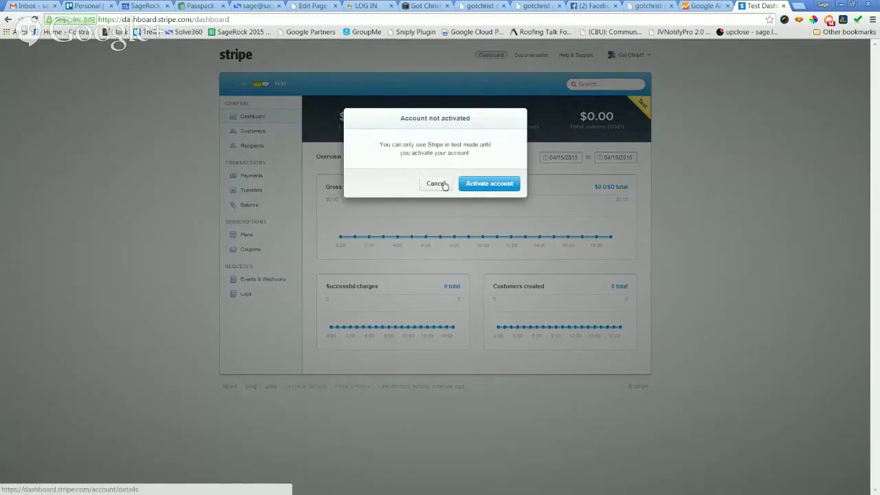
{"action": "left_click", "coordinate": [435, 185]}
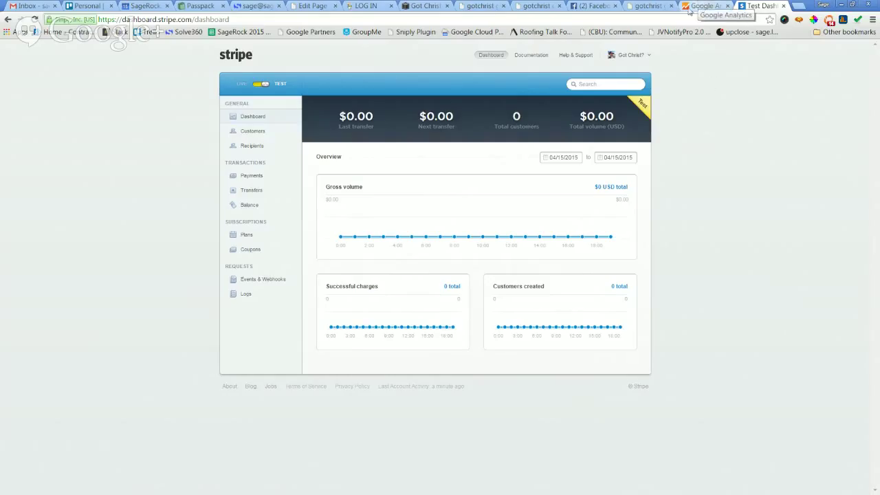
{"action": "left_click", "coordinate": [646, 7]}
Reorder the gotchrist tab and return to the Got Christ Store Settings tab.
{"action": "left_click_drag", "start_coordinate": [590, 7], "coordinate": [533, 7]}
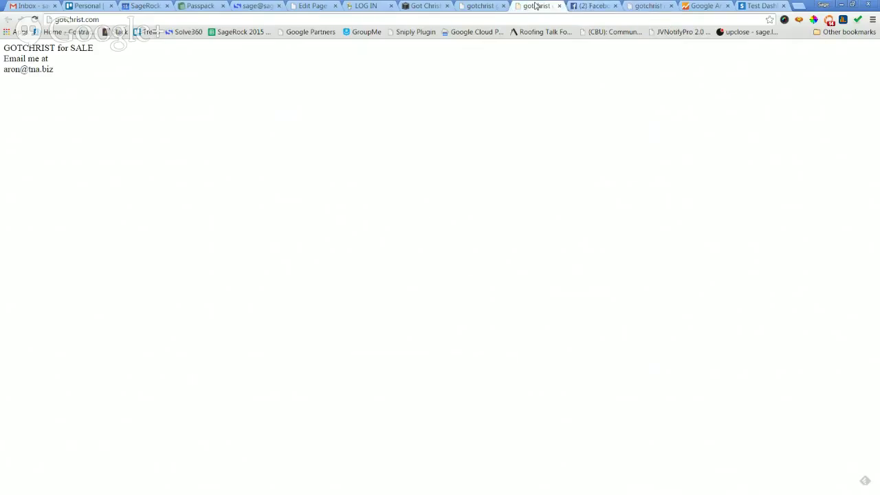
{"action": "left_click", "coordinate": [468, 7]}
{"action": "left_click", "coordinate": [424, 7]}
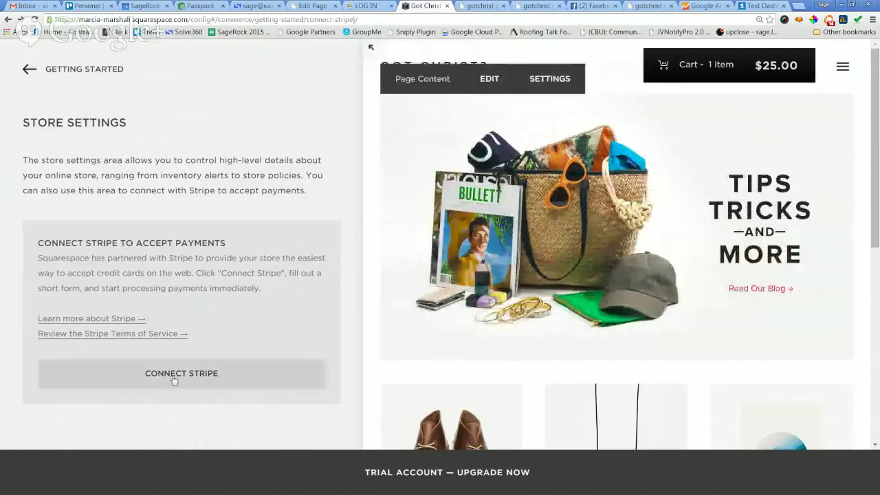
Reopen the Stripe Connect with Squarespace form for the Got Christ? account.
{"action": "left_click", "coordinate": [172, 378]}
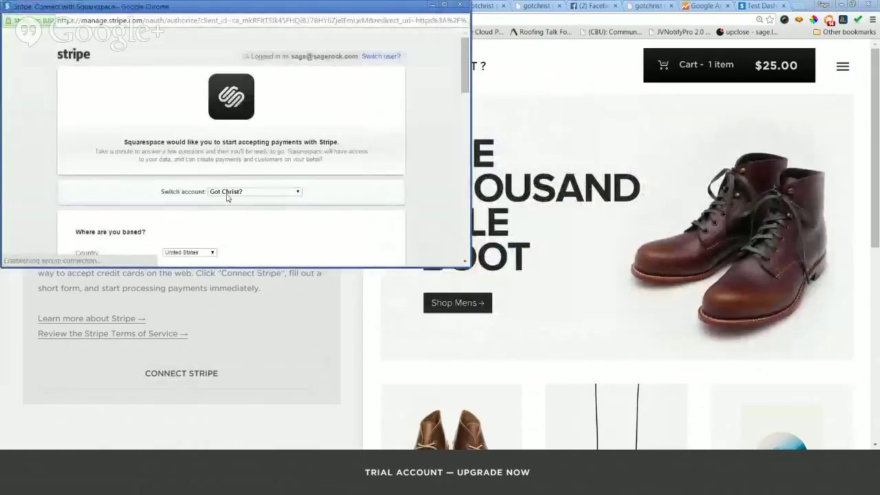
{"action": "scroll", "coordinate": [459, 167], "scroll_direction": "down", "scroll_amount": 1}
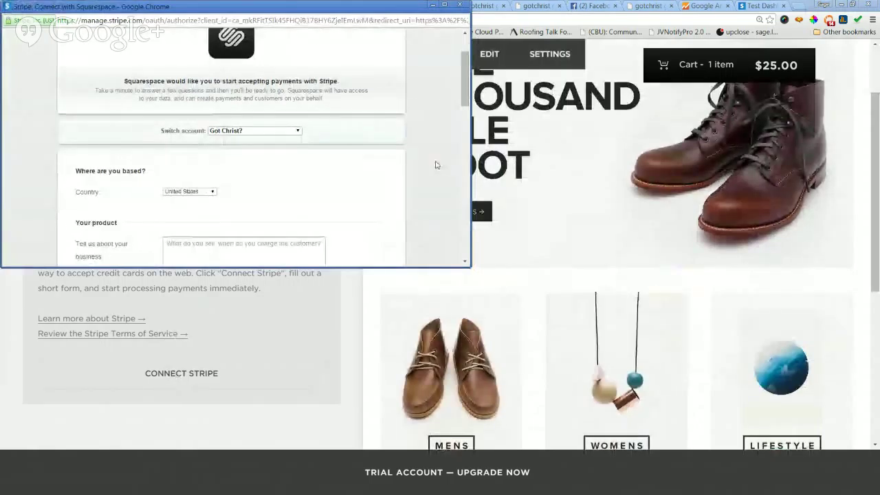
{"action": "scroll", "coordinate": [434, 165], "scroll_direction": "down", "scroll_amount": 1}
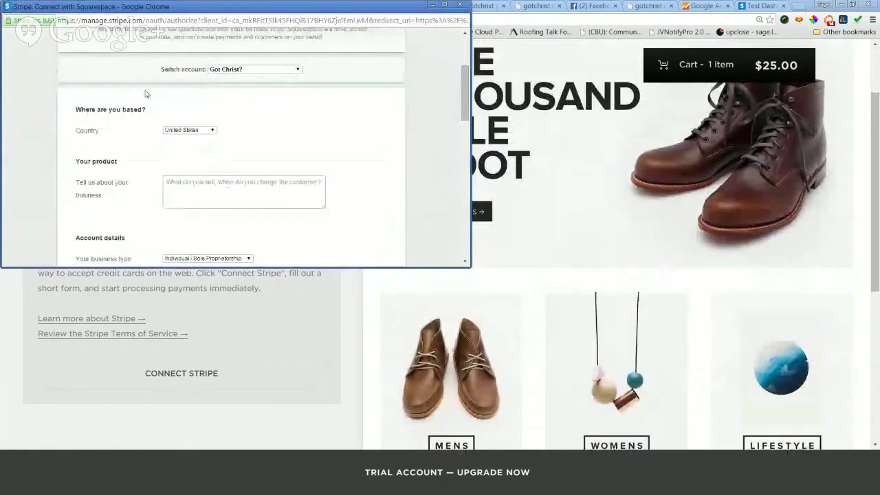
{"action": "scroll", "coordinate": [316, 191], "scroll_direction": "up", "scroll_amount": 2}
{"action": "scroll", "coordinate": [399, 187], "scroll_direction": "up", "scroll_amount": 1}
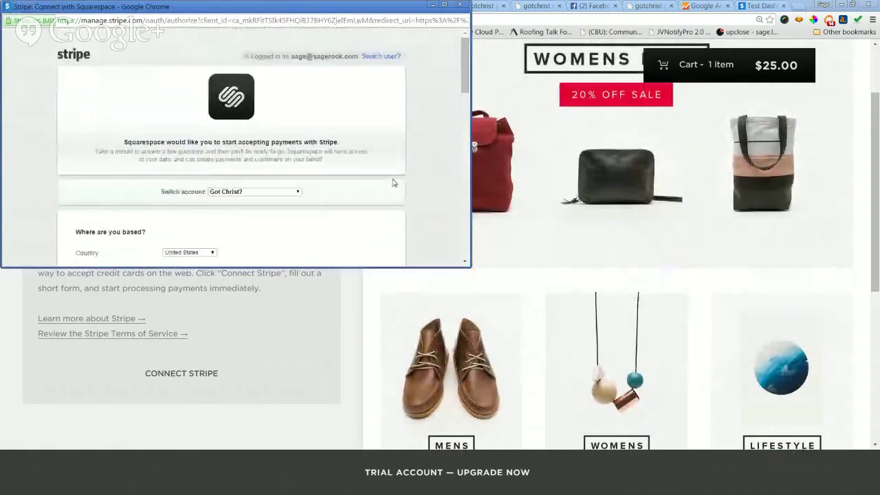
{"action": "scroll", "coordinate": [394, 183], "scroll_direction": "down", "scroll_amount": 2}
Describe the business as 'We sell cool Christian T-shirts.' and scroll down the form.
{"action": "left_click", "coordinate": [301, 179]}
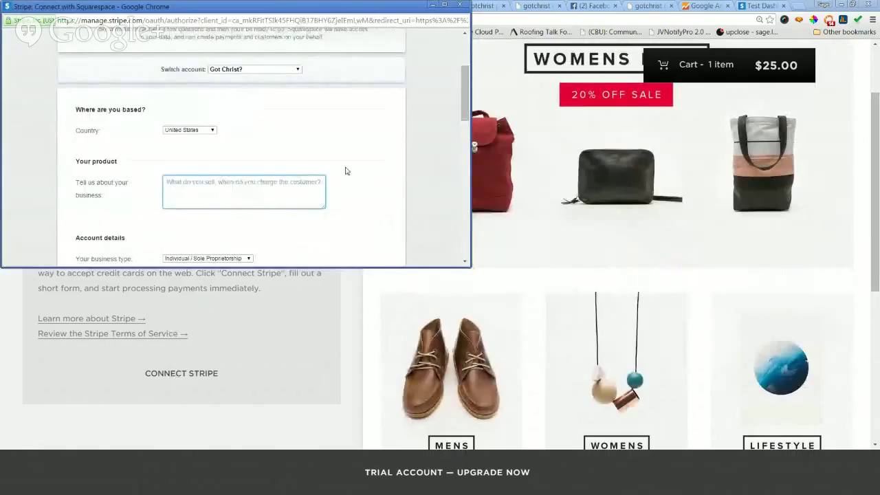
{"action": "type", "text": "C"}
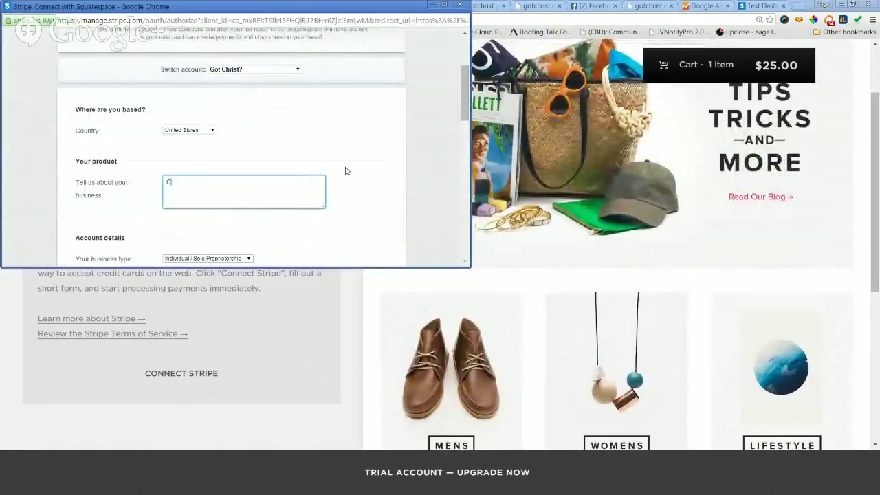
{"action": "type", "text": "hristin"}
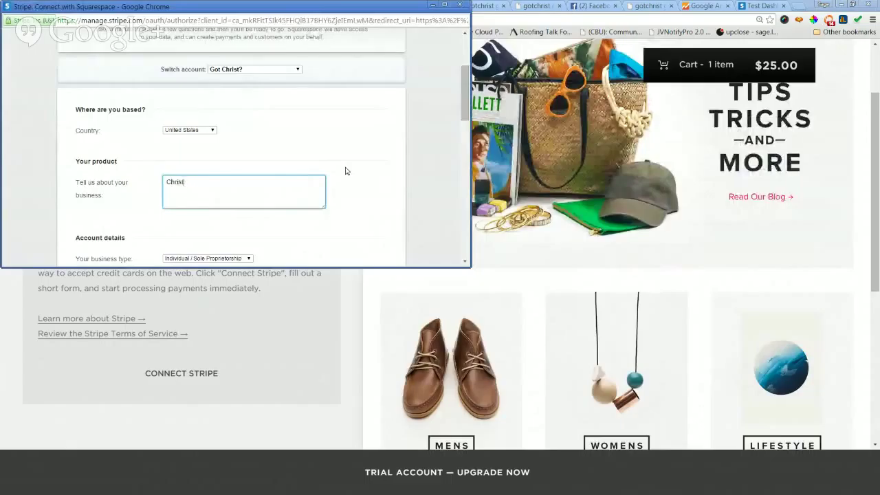
{"action": "key", "text": "BackSpace"}
{"action": "key", "text": "BackSpace"}
{"action": "type", "text": "We sell cool "}
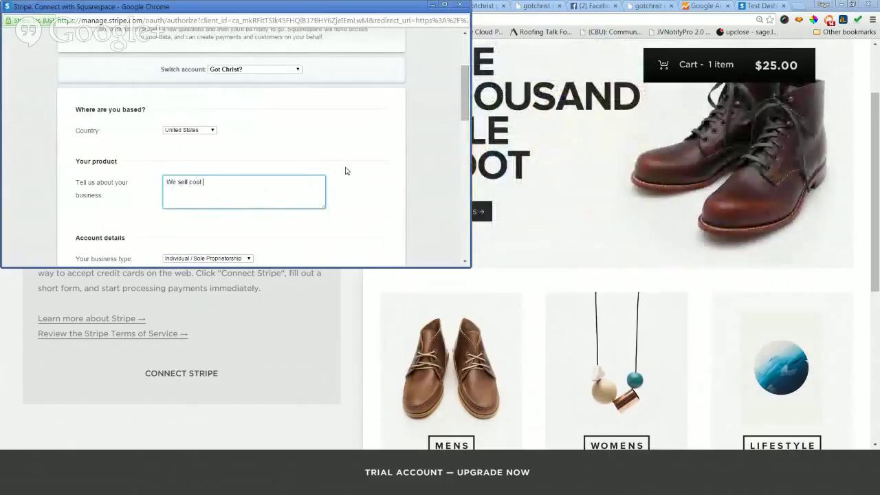
{"action": "type", "text": "Christian T-shirt"}
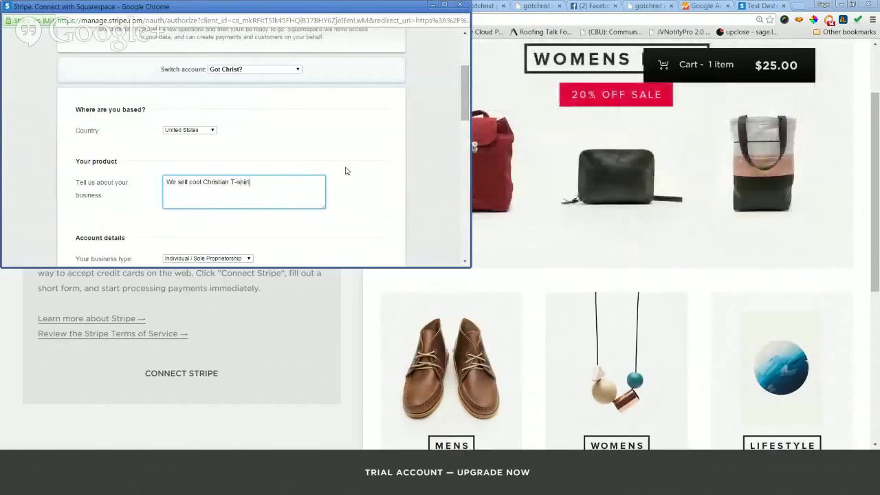
{"action": "scroll", "coordinate": [347, 170], "scroll_direction": "down", "scroll_amount": 1}
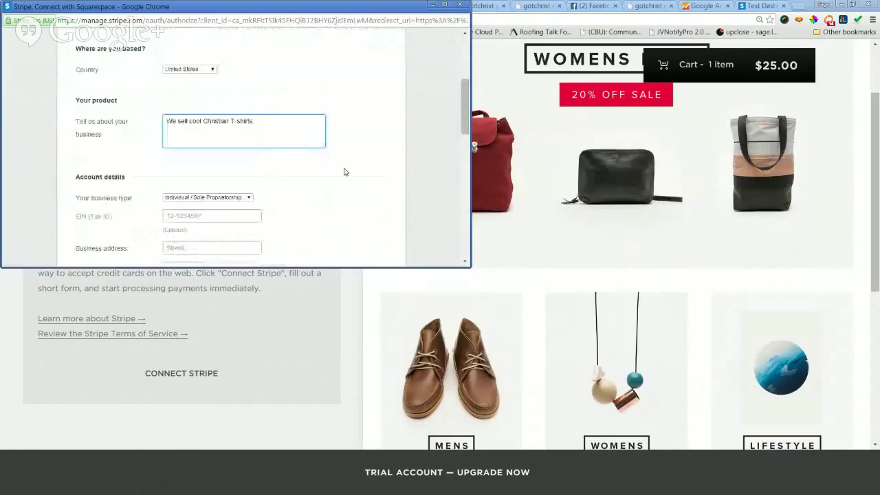
{"action": "scroll", "coordinate": [336, 172], "scroll_direction": "down", "scroll_amount": 2}
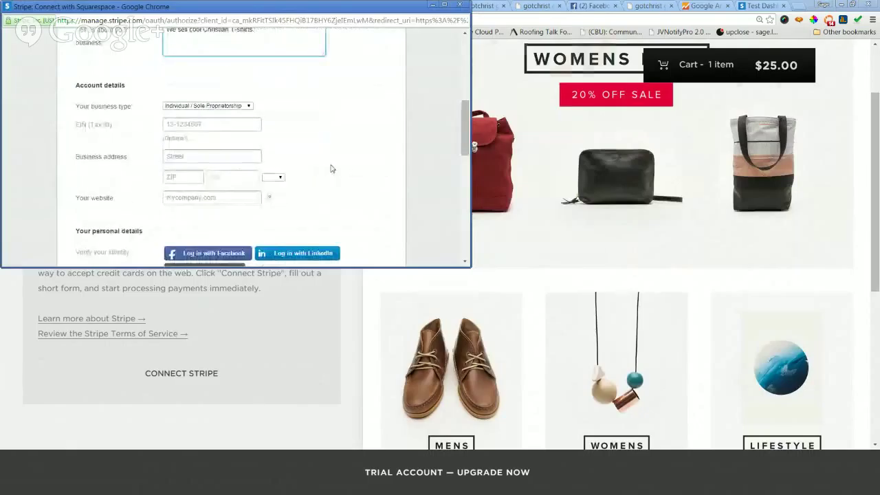
{"action": "scroll", "coordinate": [330, 169], "scroll_direction": "down", "scroll_amount": 1}
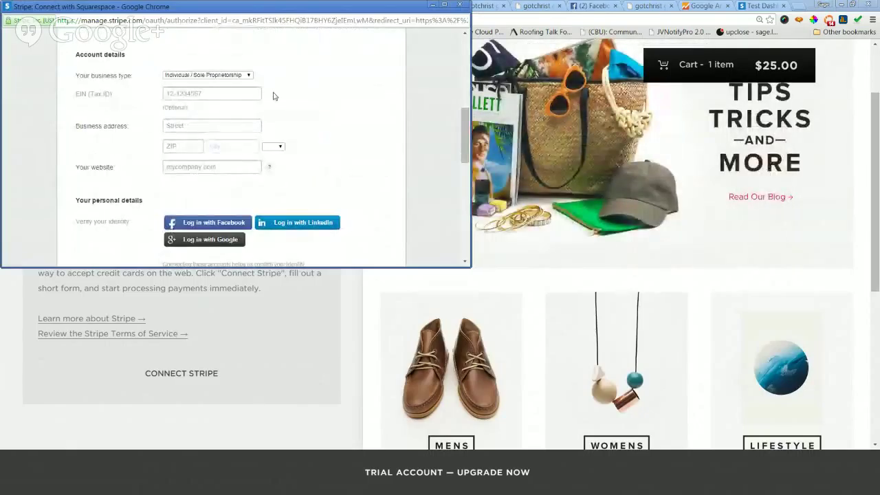
{"action": "scroll", "coordinate": [313, 102], "scroll_direction": "down", "scroll_amount": 2}
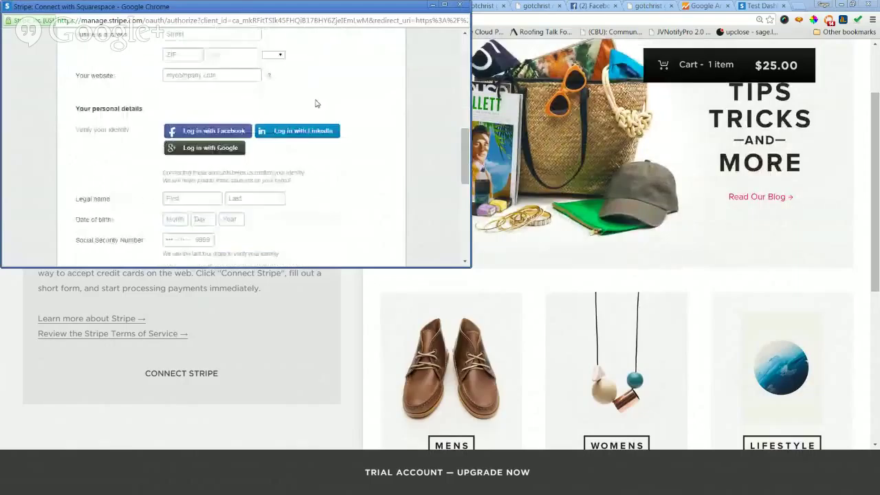
{"action": "scroll", "coordinate": [363, 102], "scroll_direction": "down", "scroll_amount": 6}
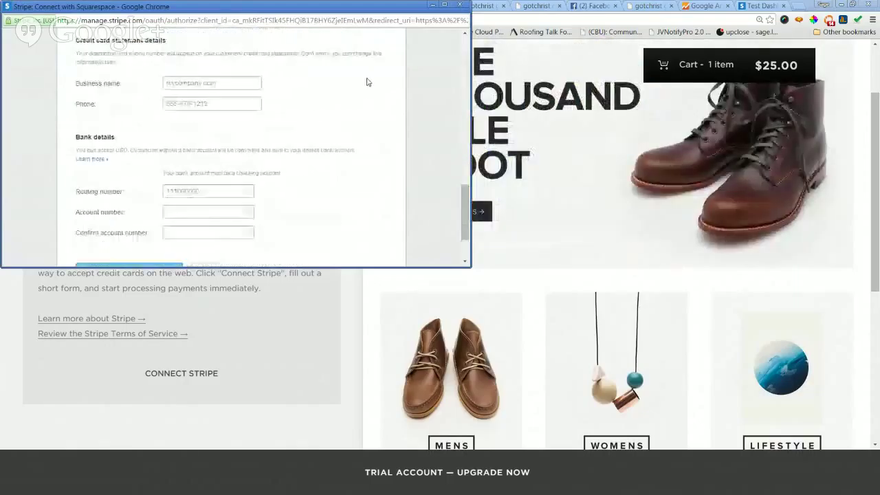
Attempt to authorize the Squarespace connection and review the Required field errors.
{"action": "left_click", "coordinate": [151, 198]}
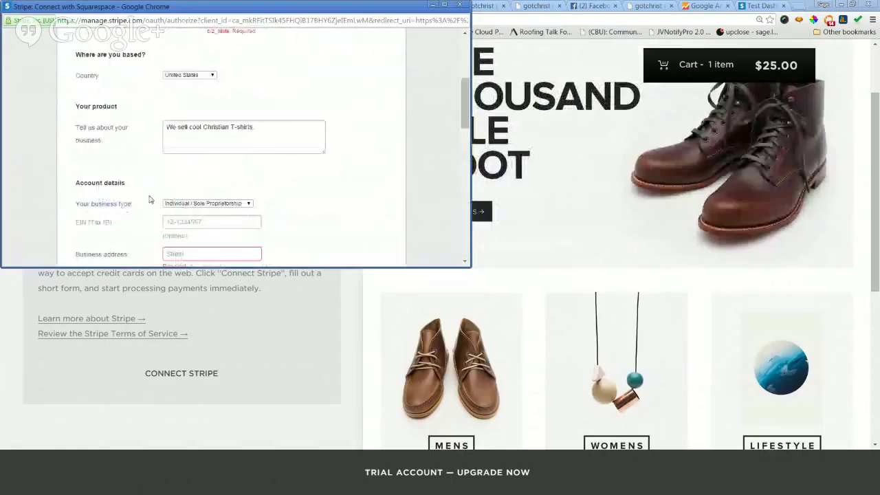
{"action": "scroll", "coordinate": [336, 173], "scroll_direction": "down", "scroll_amount": 4}
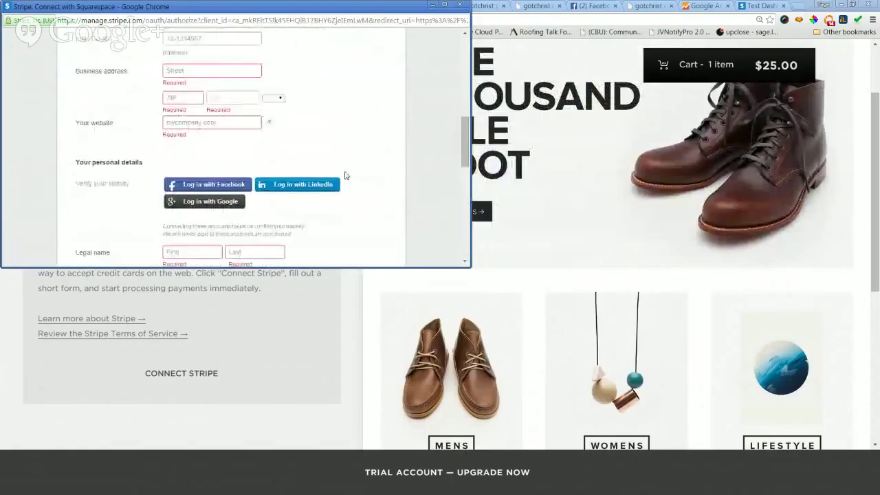
{"action": "scroll", "coordinate": [363, 154], "scroll_direction": "up", "scroll_amount": 3}
{"action": "scroll", "coordinate": [330, 183], "scroll_direction": "down", "scroll_amount": 4}
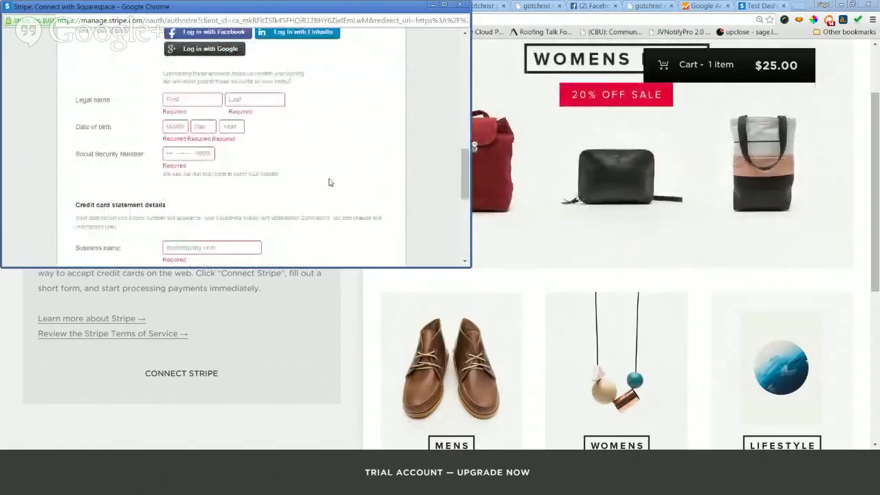
{"action": "scroll", "coordinate": [329, 183], "scroll_direction": "up", "scroll_amount": 2}
{"action": "scroll", "coordinate": [329, 182], "scroll_direction": "up", "scroll_amount": 3}
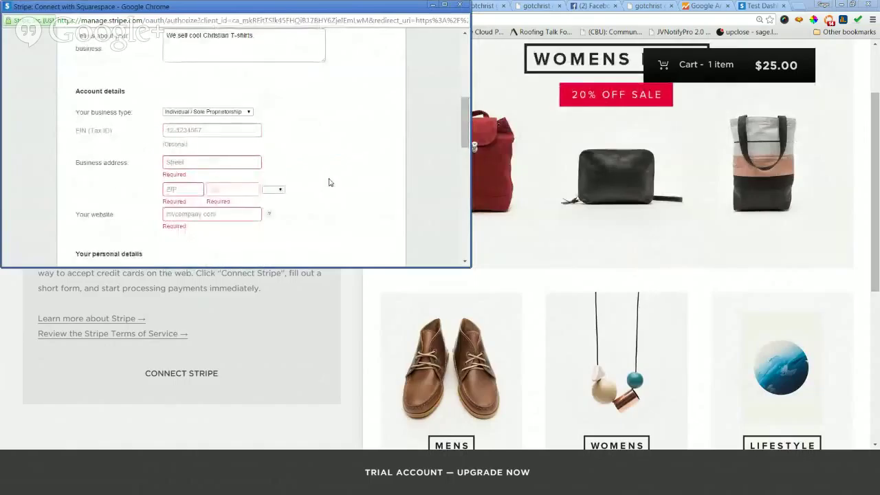
{"action": "scroll", "coordinate": [338, 165], "scroll_direction": "up", "scroll_amount": 1}
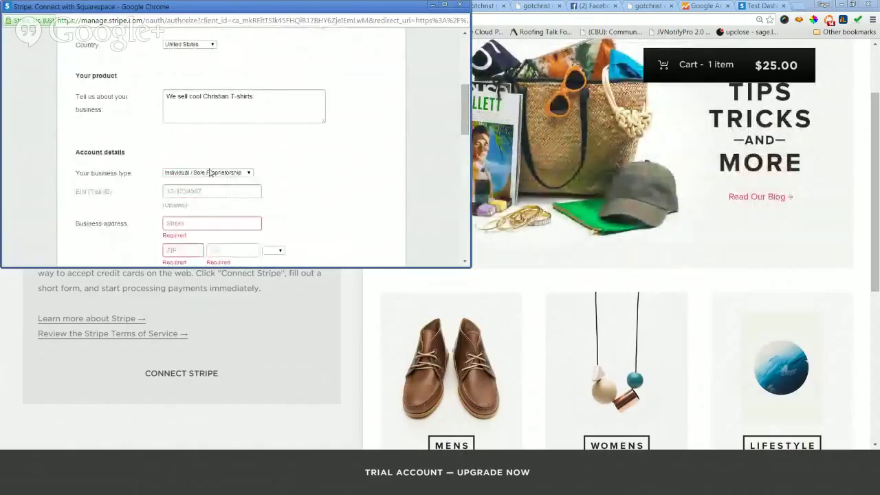
Keep Individual / Sole Proprietorship as business type, then cancel the Stripe connection form.
{"action": "left_click", "coordinate": [223, 174]}
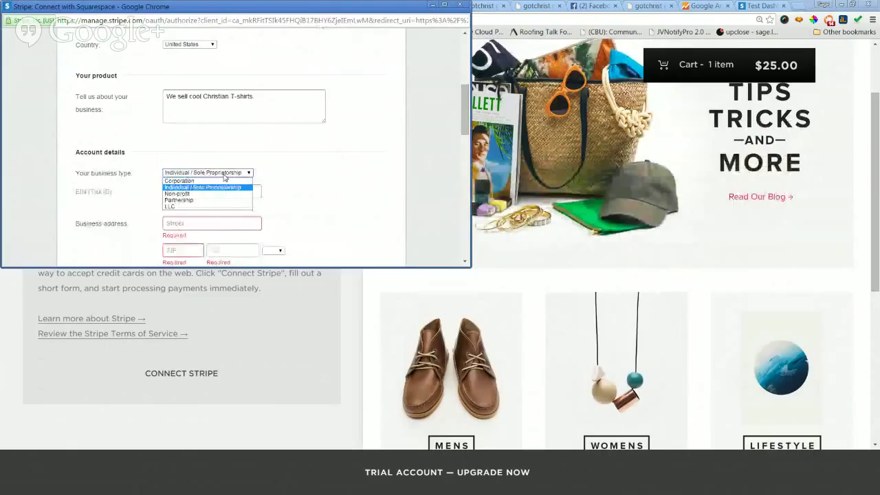
{"action": "left_click", "coordinate": [426, 177]}
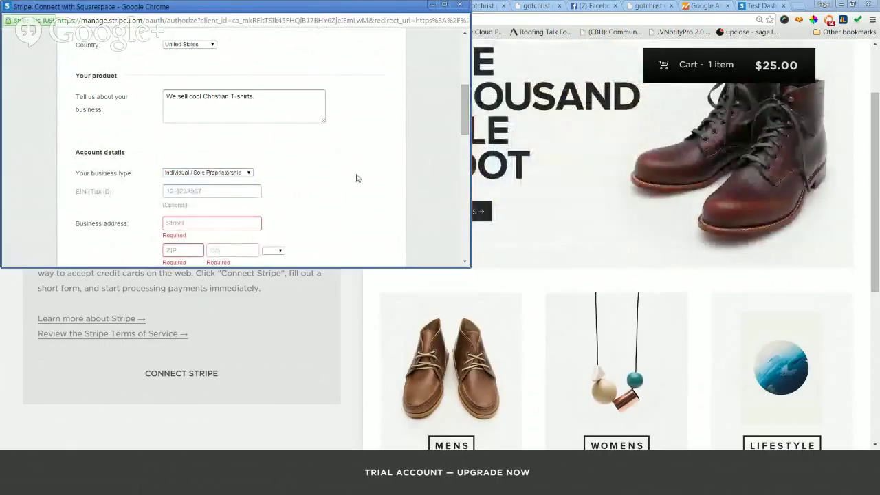
{"action": "left_click", "coordinate": [209, 194]}
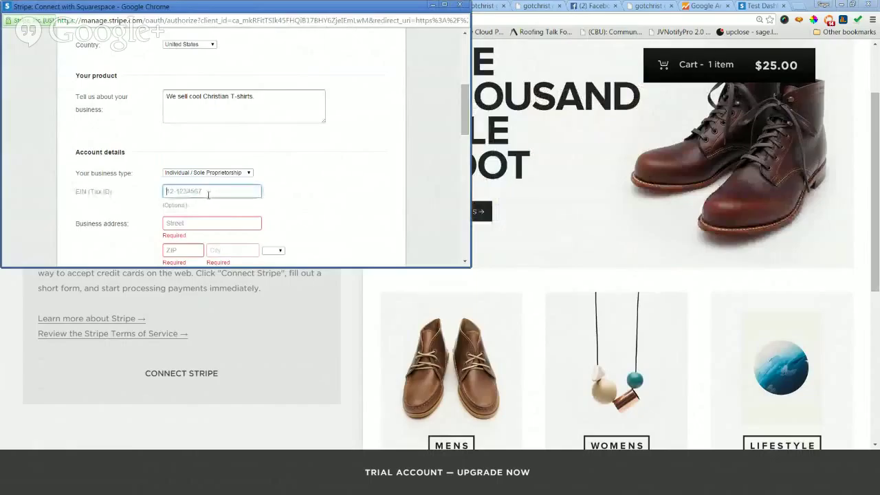
{"action": "scroll", "coordinate": [353, 187], "scroll_direction": "down", "scroll_amount": 1}
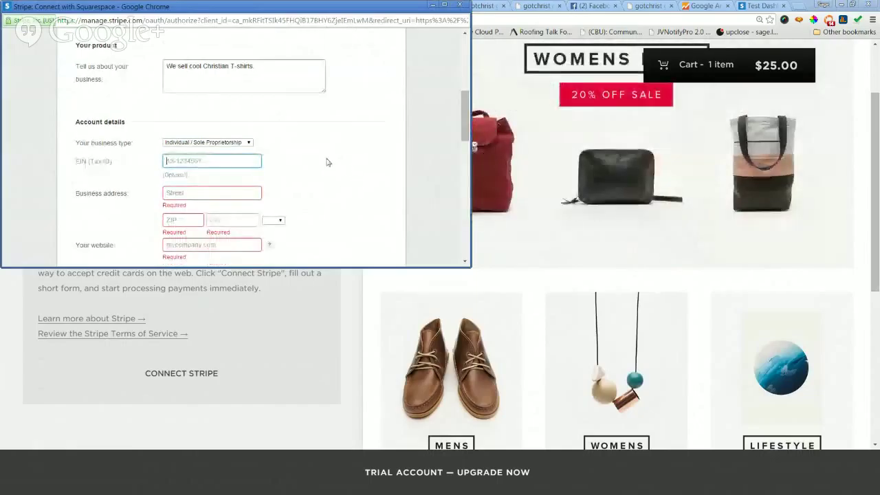
{"action": "scroll", "coordinate": [328, 162], "scroll_direction": "down", "scroll_amount": 1}
{"action": "left_click", "coordinate": [202, 162]}
{"action": "scroll", "coordinate": [350, 165], "scroll_direction": "down", "scroll_amount": 4}
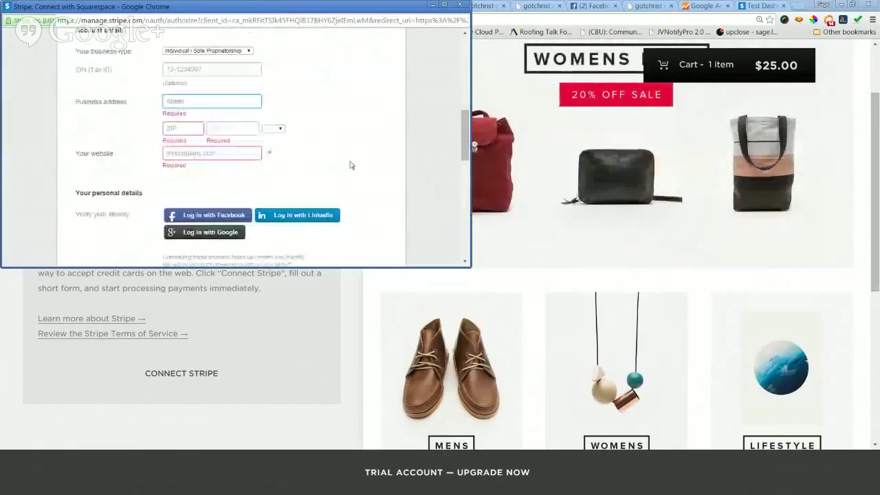
{"action": "scroll", "coordinate": [351, 165], "scroll_direction": "down", "scroll_amount": 5}
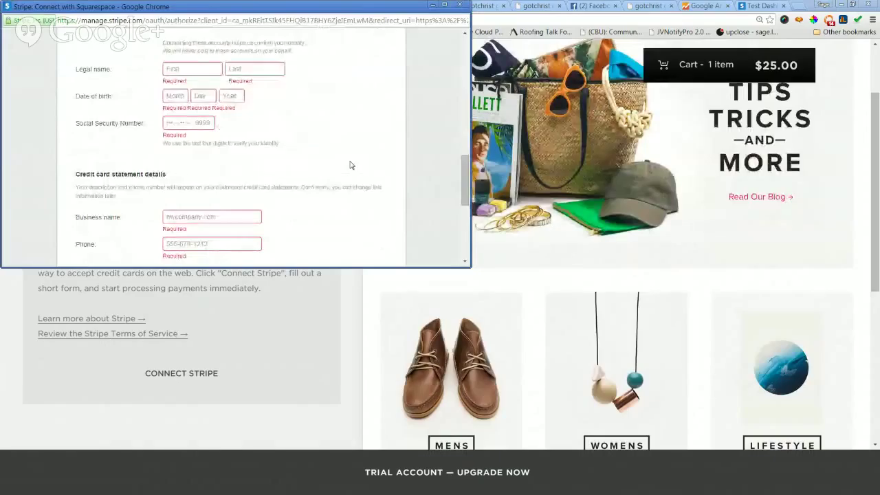
{"action": "scroll", "coordinate": [351, 165], "scroll_direction": "down", "scroll_amount": 7}
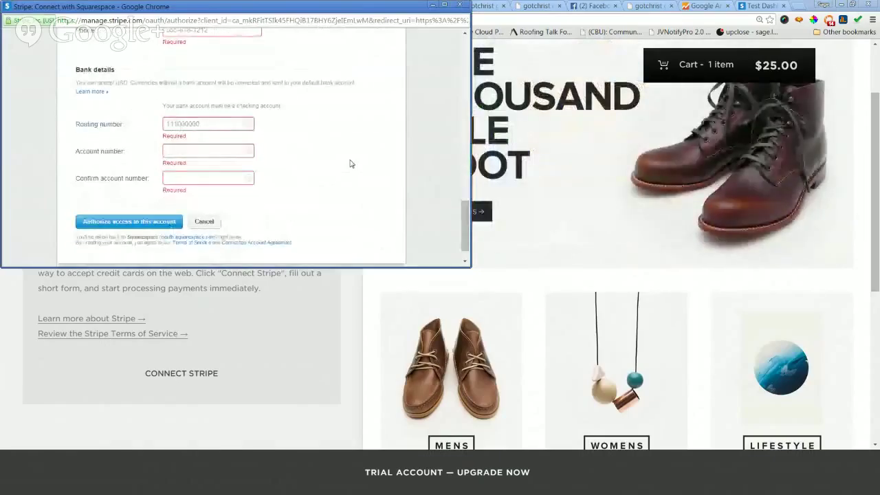
{"action": "scroll", "coordinate": [350, 165], "scroll_direction": "down", "scroll_amount": 1}
{"action": "left_click", "coordinate": [213, 198]}
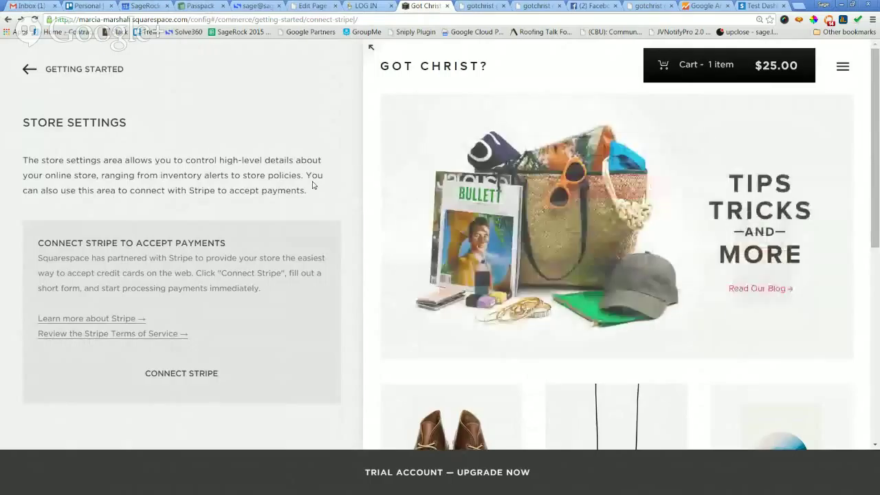
Open the Got Christ? account's team settings in the Stripe test dashboard.
{"action": "left_click", "coordinate": [754, 6]}
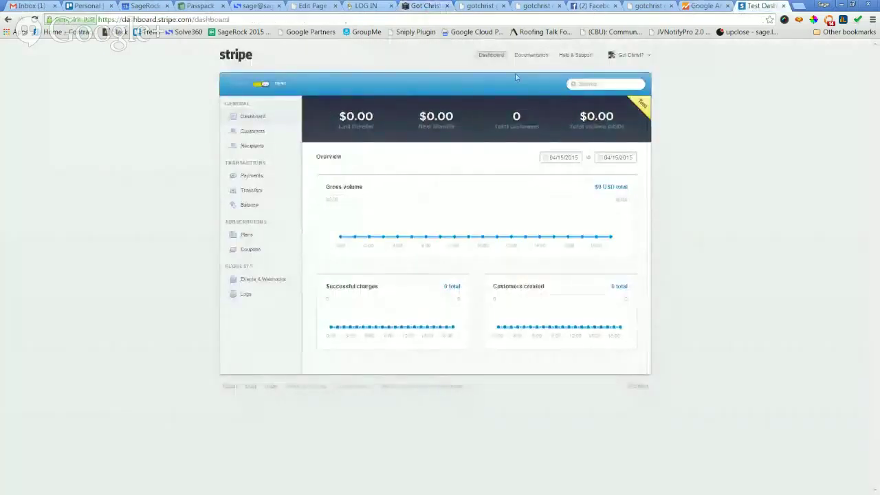
{"action": "left_click", "coordinate": [634, 55]}
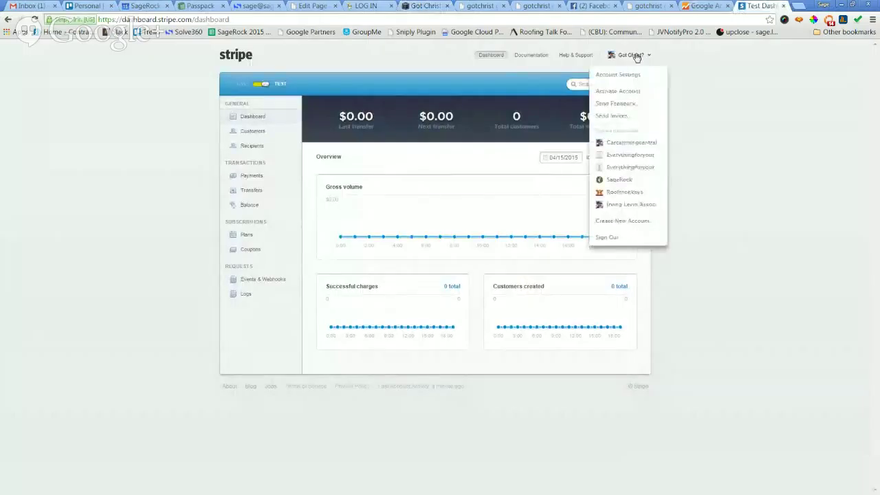
{"action": "left_click", "coordinate": [618, 74]}
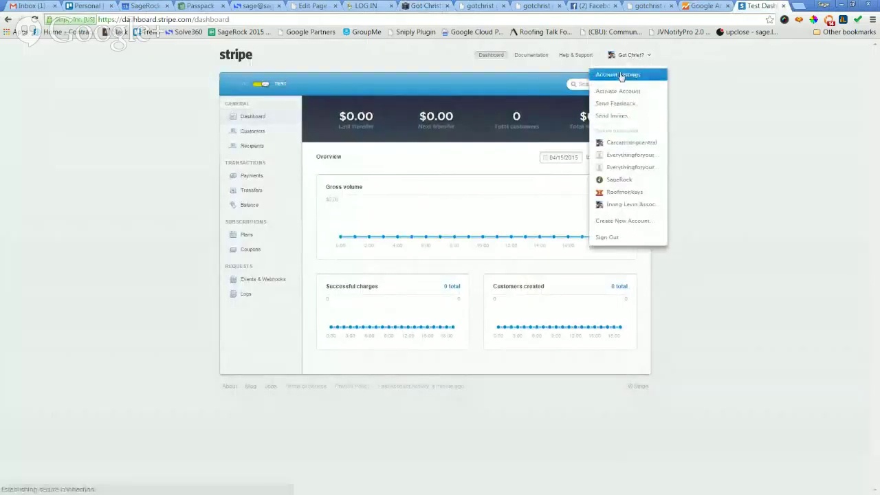
{"action": "left_click", "coordinate": [339, 103]}
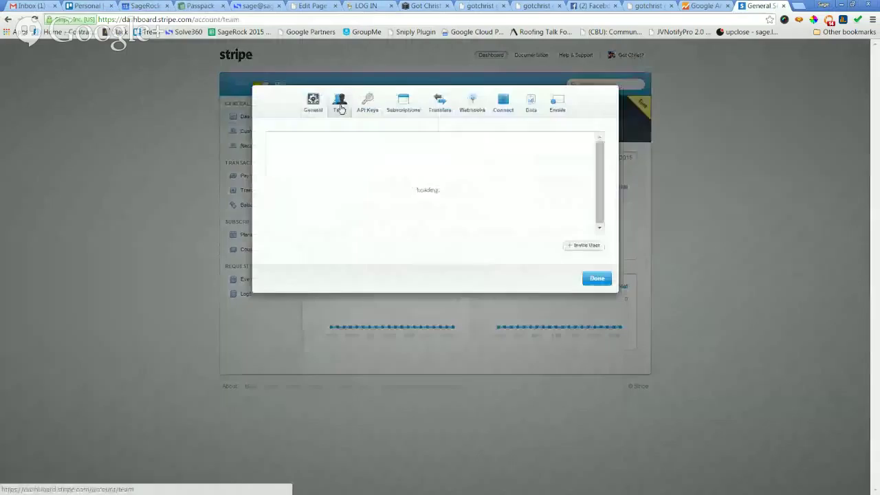
Invite the store's email address as an Administrator team member.
{"action": "left_click", "coordinate": [586, 248]}
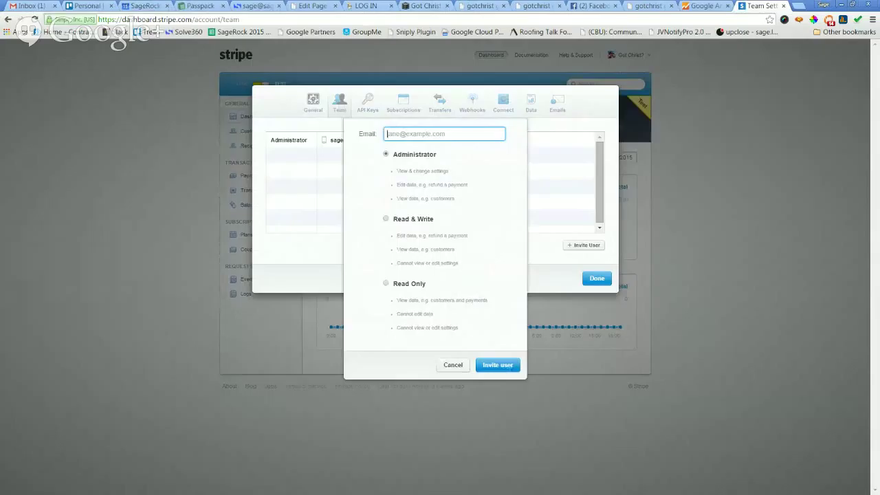
{"action": "key", "text": "alt+Tab"}
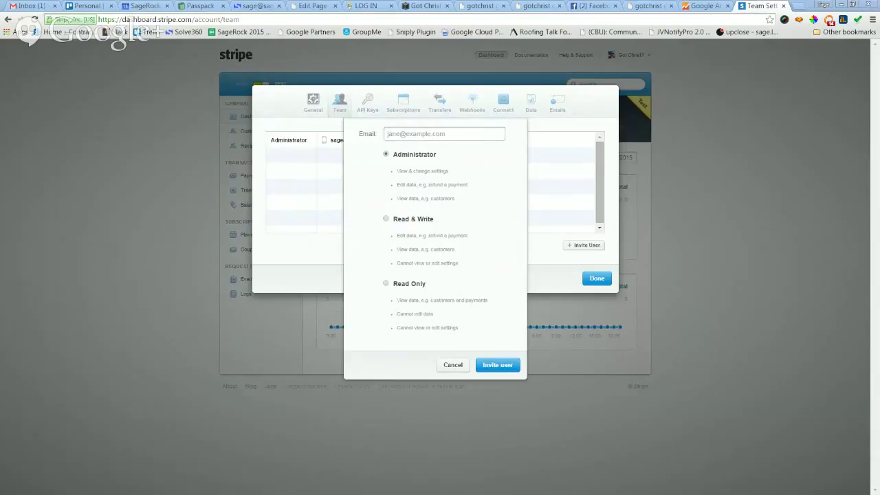
{"action": "left_click", "coordinate": [469, 131]}
{"action": "key", "text": "ctrl+v"}
{"action": "left_click", "coordinate": [489, 169]}
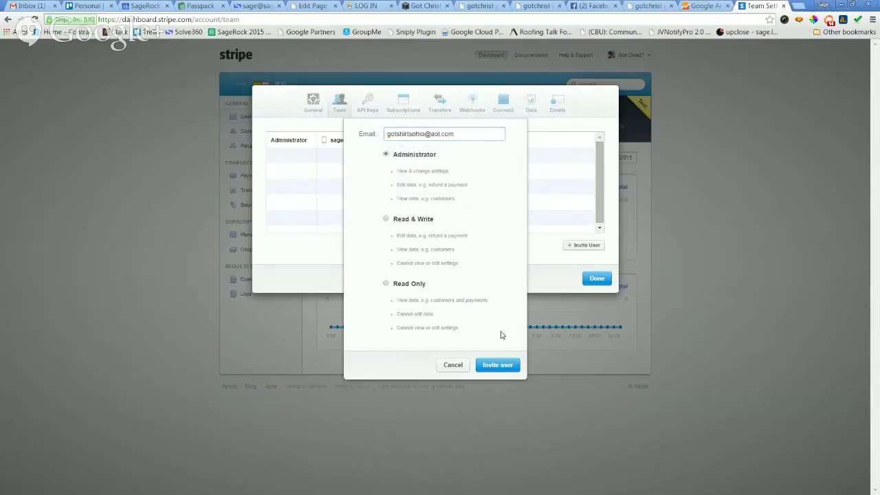
{"action": "left_click", "coordinate": [499, 365]}
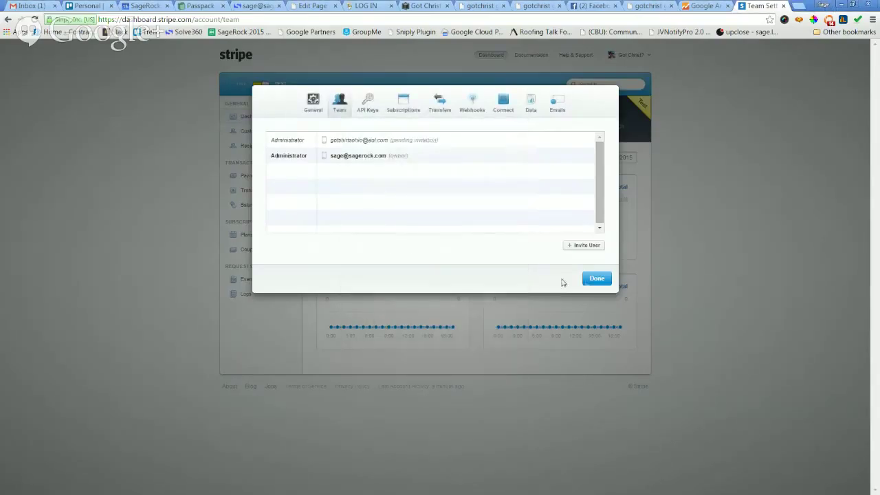
Close team settings, review the Got Christ? account settings, and close them again.
{"action": "left_click", "coordinate": [597, 279]}
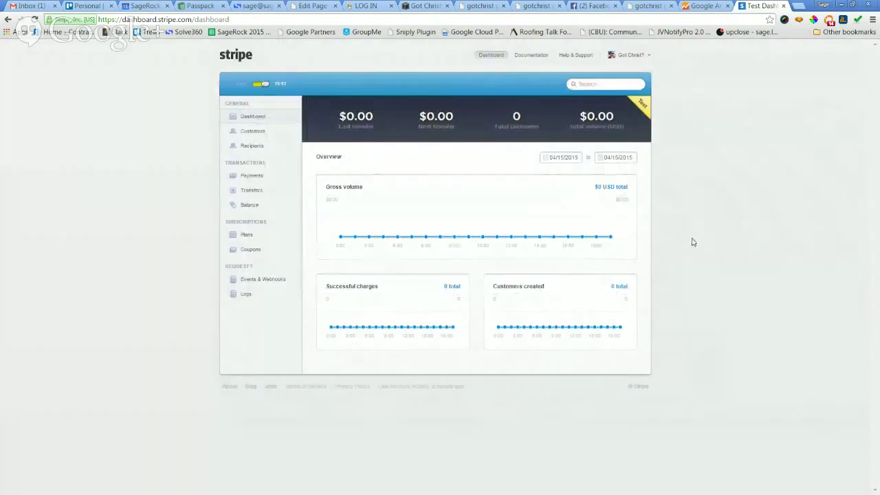
{"action": "left_click", "coordinate": [633, 55]}
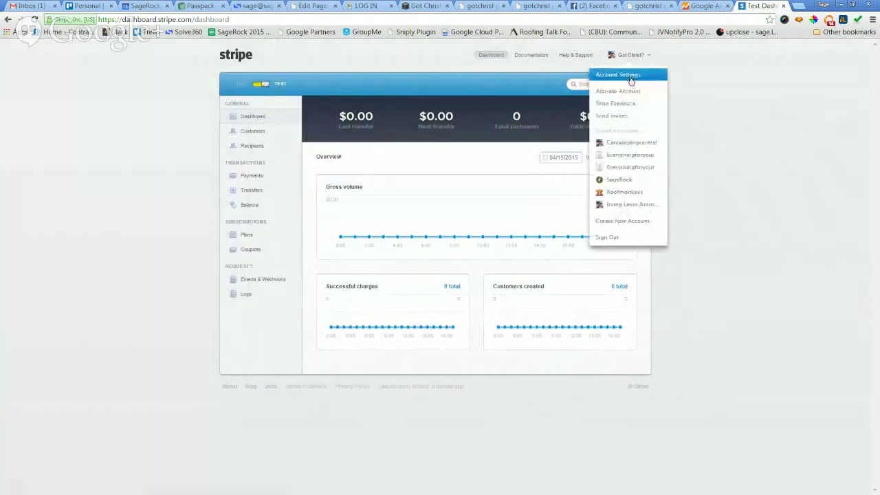
{"action": "left_click", "coordinate": [629, 77]}
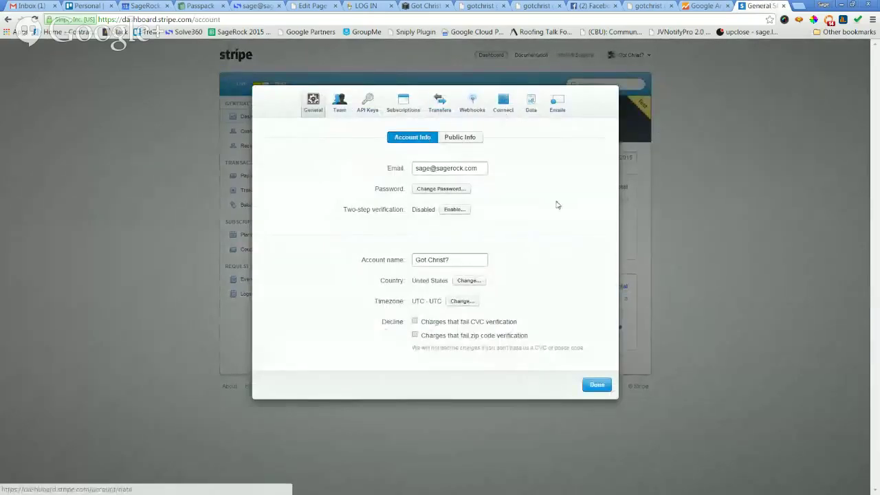
{"action": "left_click", "coordinate": [597, 385]}
{"action": "left_click", "coordinate": [617, 60]}
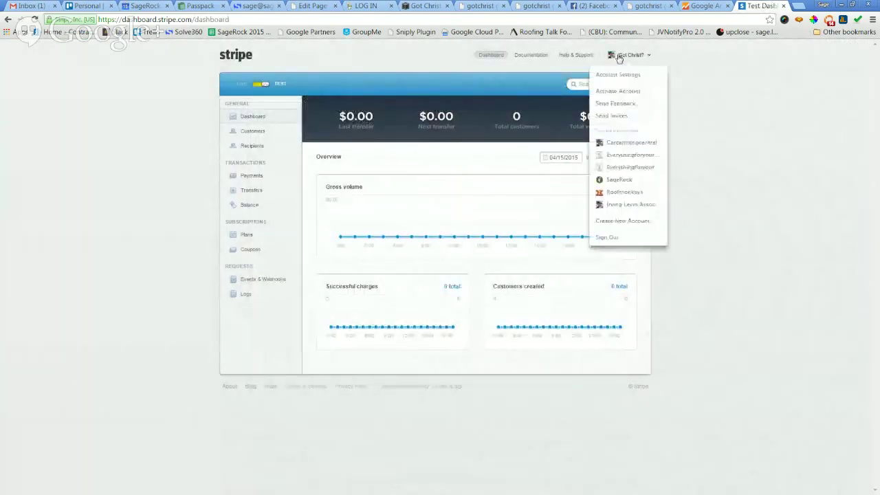
{"action": "left_click", "coordinate": [622, 88]}
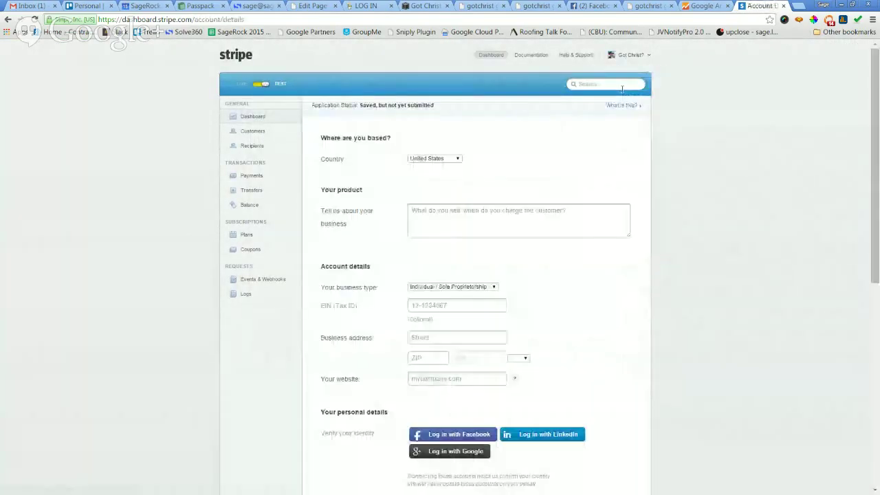
{"action": "scroll", "coordinate": [519, 243], "scroll_direction": "down", "scroll_amount": 1}
{"action": "left_click", "coordinate": [451, 248]}
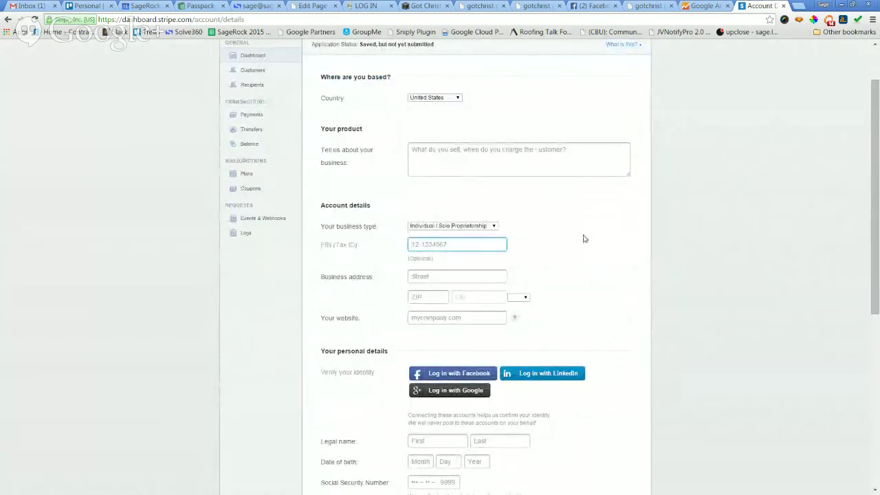
{"action": "scroll", "coordinate": [584, 238], "scroll_direction": "down", "scroll_amount": 2}
{"action": "scroll", "coordinate": [693, 240], "scroll_direction": "down", "scroll_amount": 3}
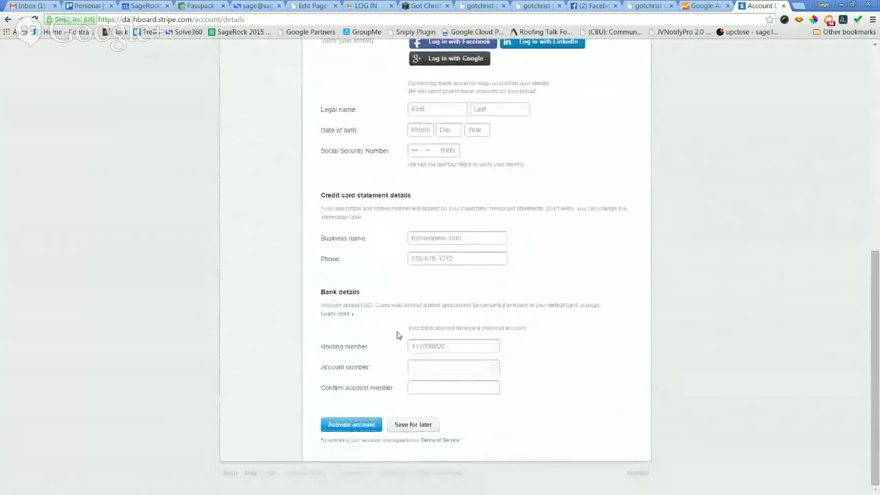
{"action": "left_click", "coordinate": [417, 345]}
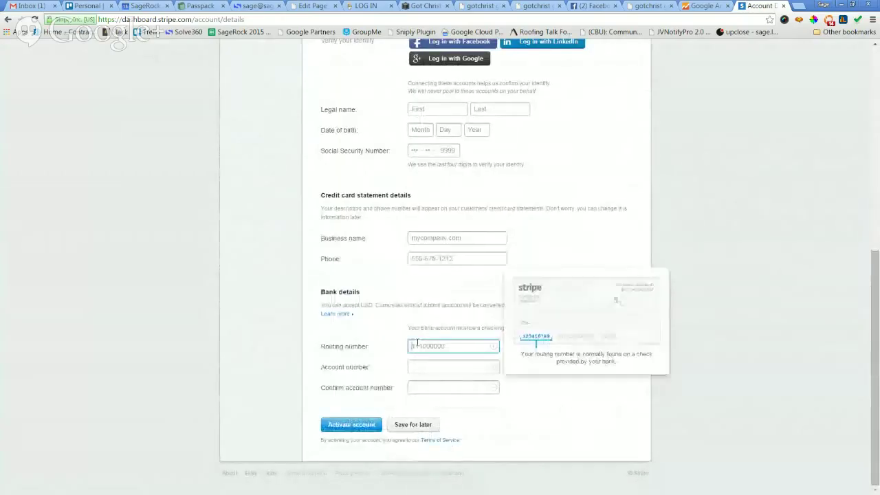
{"action": "left_click", "coordinate": [431, 368]}
{"action": "left_click", "coordinate": [349, 367]}
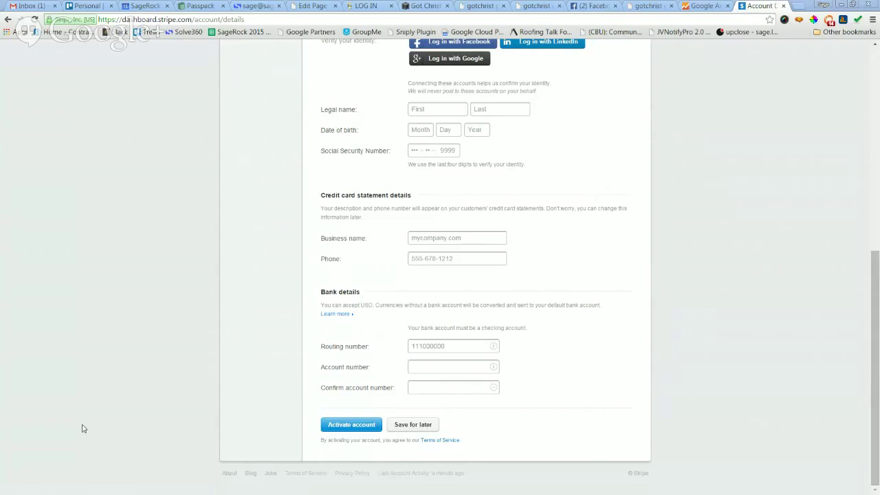
Revisit the EIN and business address fields, then go back to the Got Christ? Squarespace tab.
{"action": "scroll", "coordinate": [749, 285], "scroll_direction": "up", "scroll_amount": 1}
{"action": "scroll", "coordinate": [753, 285], "scroll_direction": "down", "scroll_amount": 1}
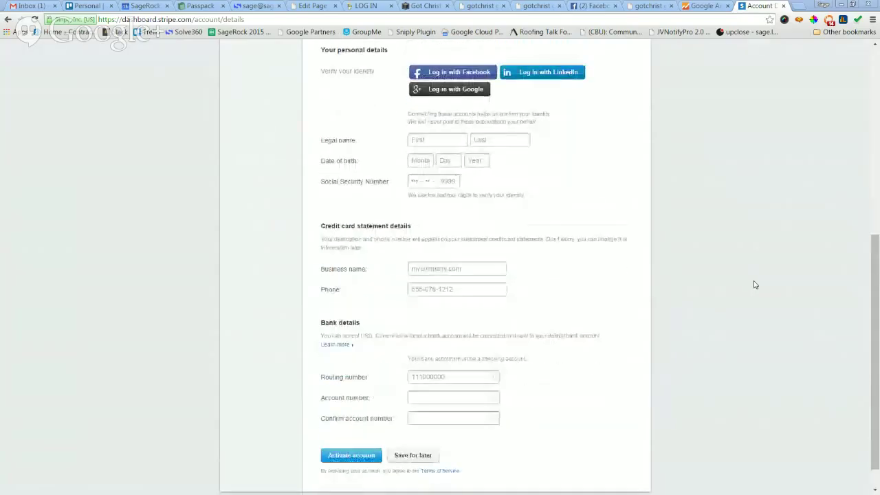
{"action": "scroll", "coordinate": [729, 310], "scroll_direction": "up", "scroll_amount": 5}
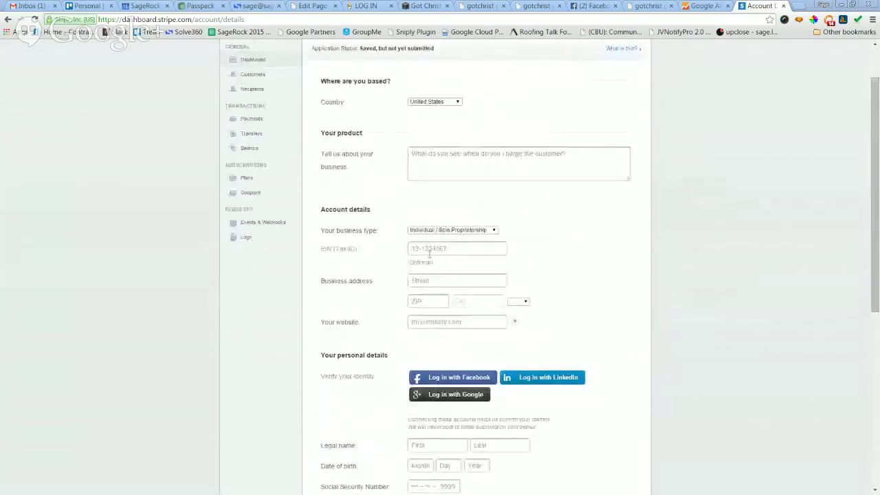
{"action": "left_click", "coordinate": [430, 251]}
{"action": "left_click", "coordinate": [438, 283]}
{"action": "scroll", "coordinate": [717, 318], "scroll_direction": "down", "scroll_amount": 2}
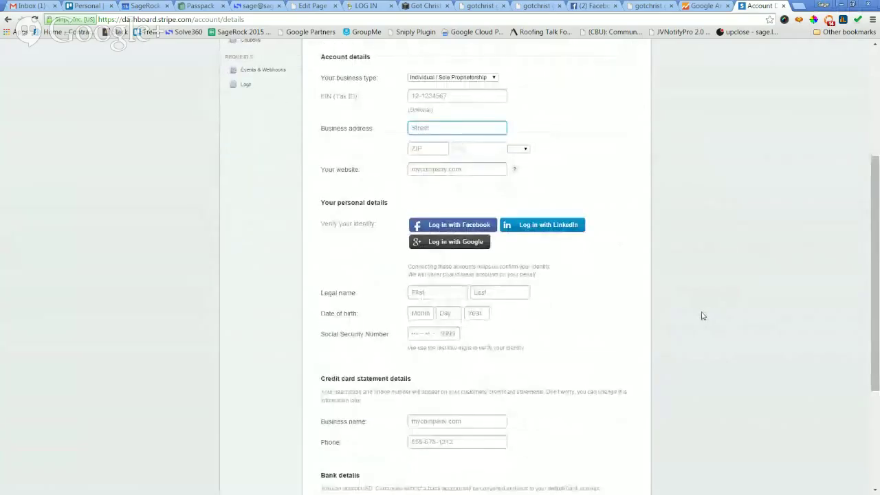
{"action": "scroll", "coordinate": [715, 289], "scroll_direction": "up", "scroll_amount": 3}
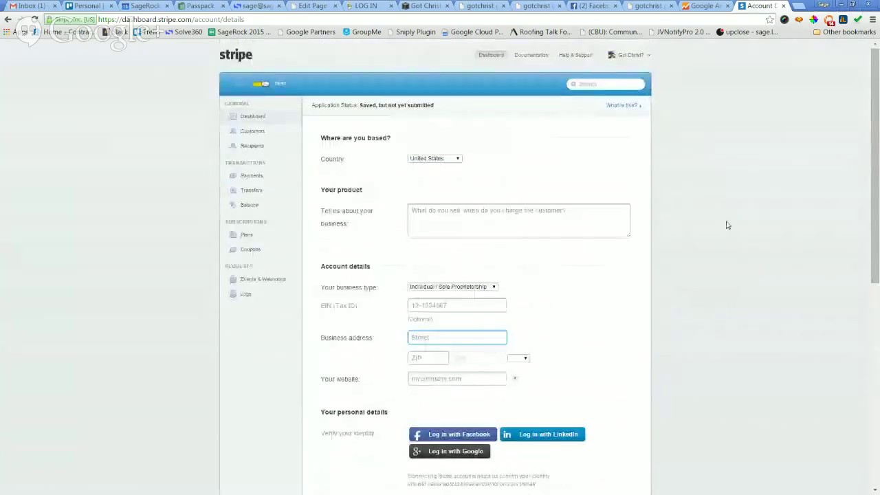
{"action": "left_click", "coordinate": [425, 6]}
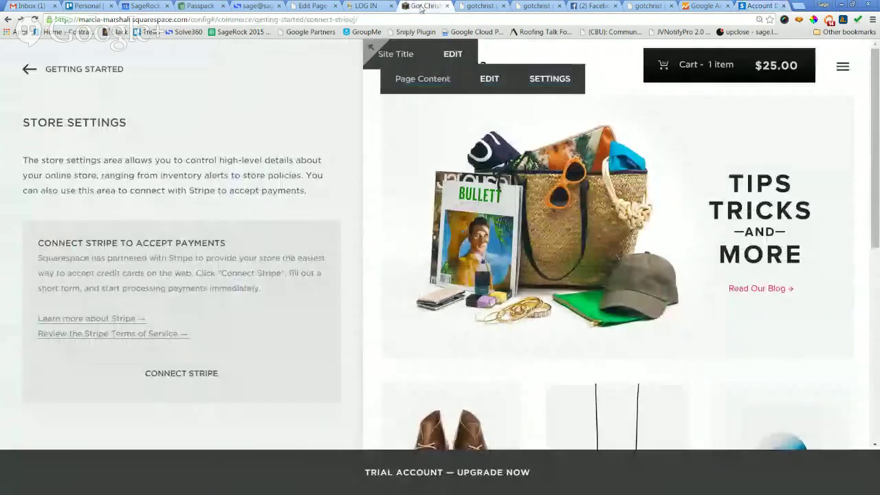
Browse the Commerce getting-started guide, the Orders page, and Payment Activity.
{"action": "left_click", "coordinate": [27, 69]}
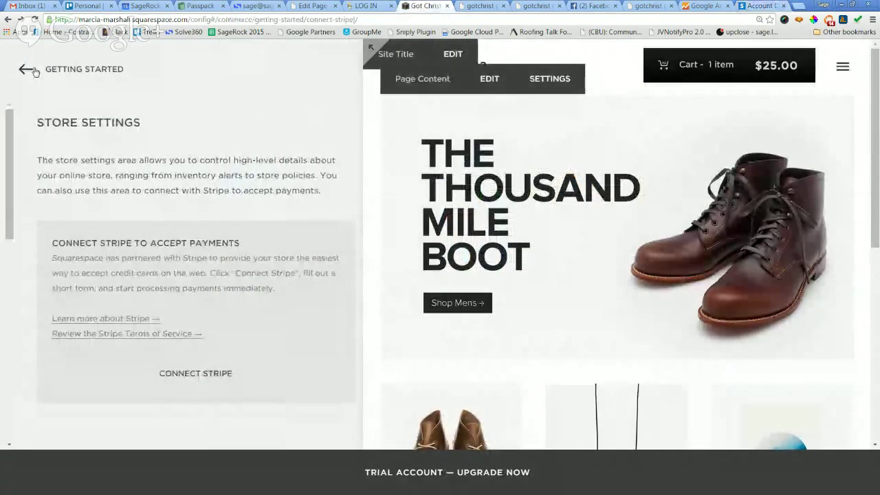
{"action": "scroll", "coordinate": [222, 255], "scroll_direction": "down", "scroll_amount": 4}
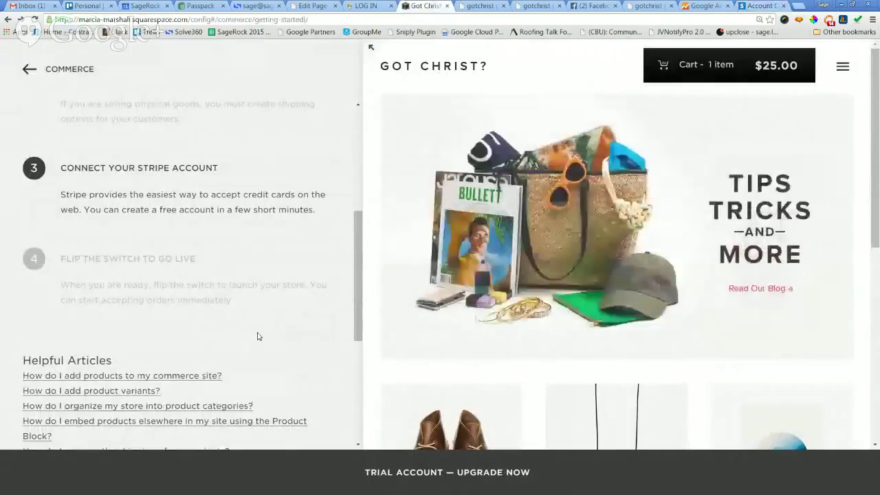
{"action": "left_click", "coordinate": [27, 70]}
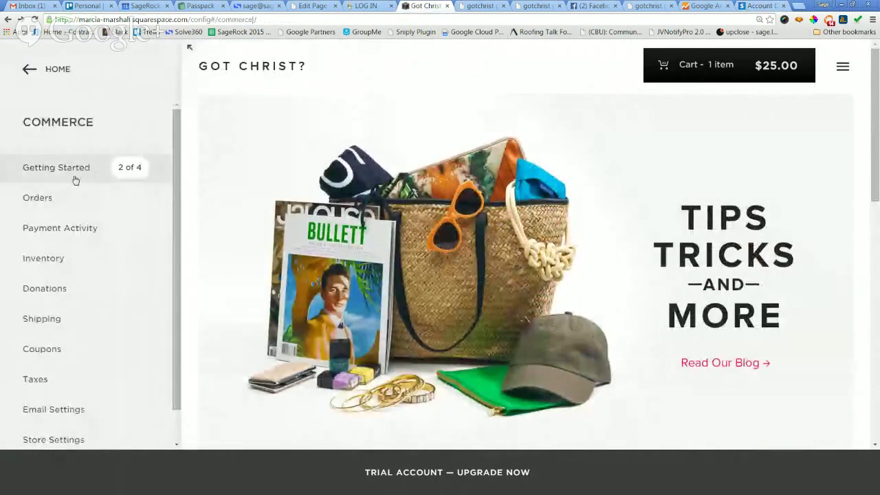
{"action": "left_click", "coordinate": [66, 198]}
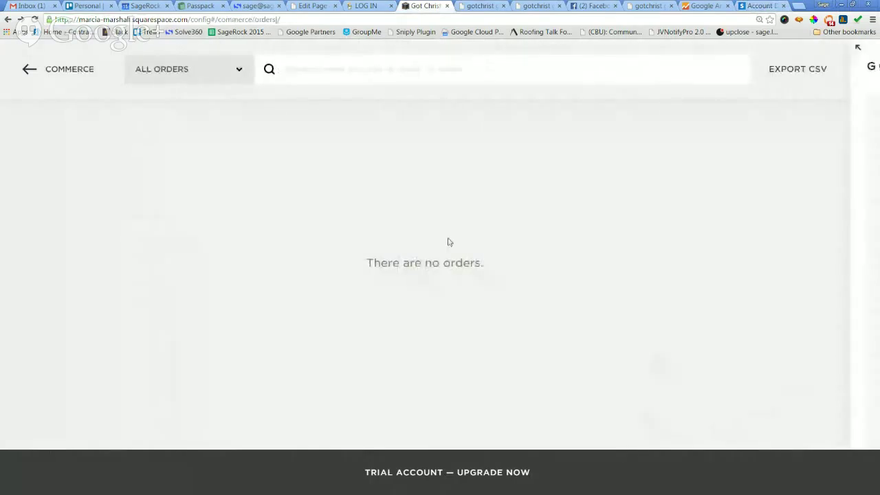
{"action": "left_click", "coordinate": [33, 72]}
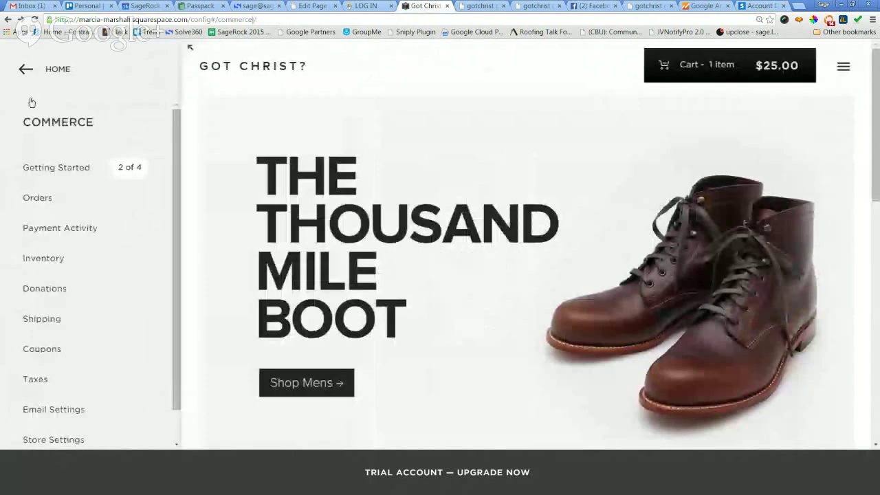
{"action": "left_click", "coordinate": [43, 232]}
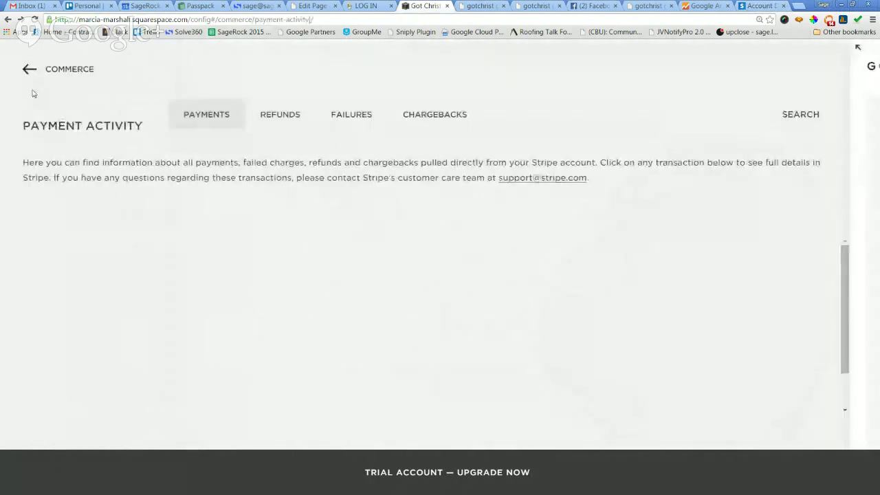
{"action": "left_click", "coordinate": [30, 74]}
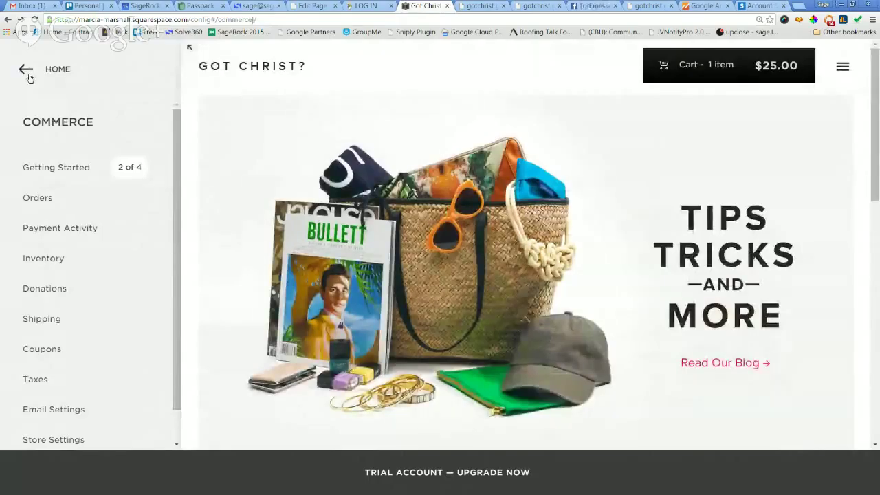
View the store's Donations, then start a new coupon on the Coupons page.
{"action": "left_click", "coordinate": [30, 75]}
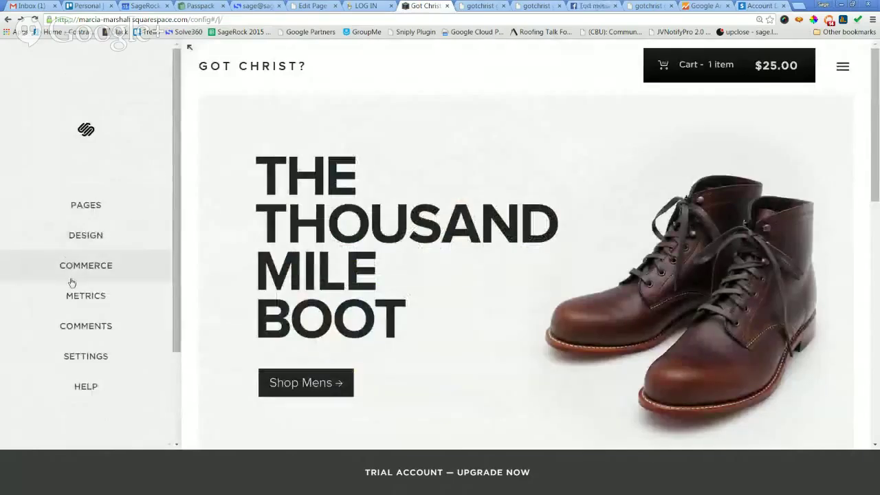
{"action": "left_click", "coordinate": [72, 281]}
{"action": "scroll", "coordinate": [69, 279], "scroll_direction": "down", "scroll_amount": 1}
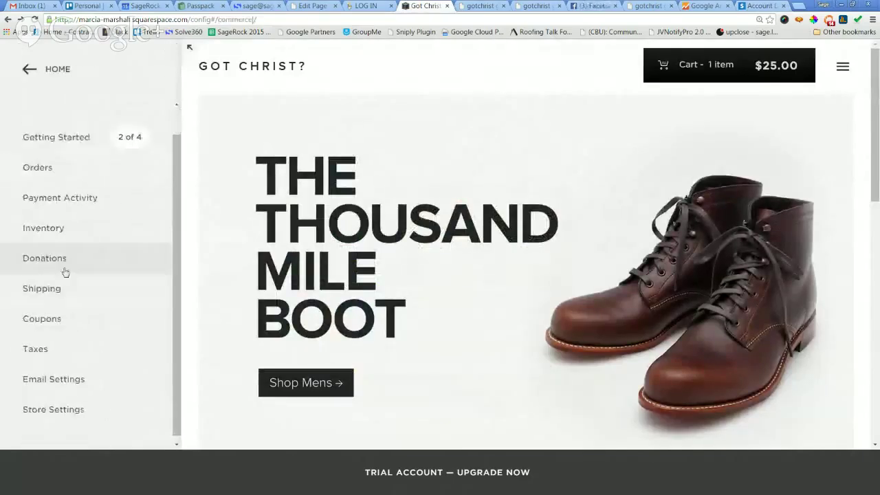
{"action": "left_click", "coordinate": [55, 260]}
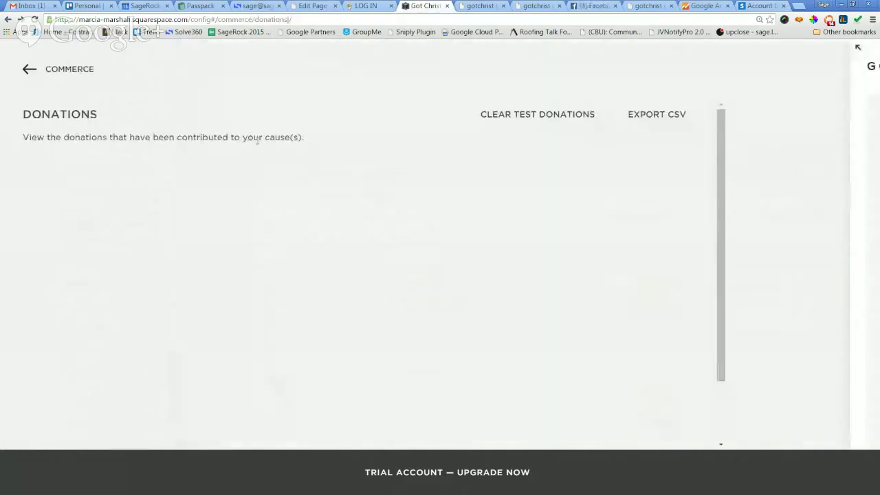
{"action": "left_click", "coordinate": [25, 70]}
{"action": "left_click", "coordinate": [60, 325]}
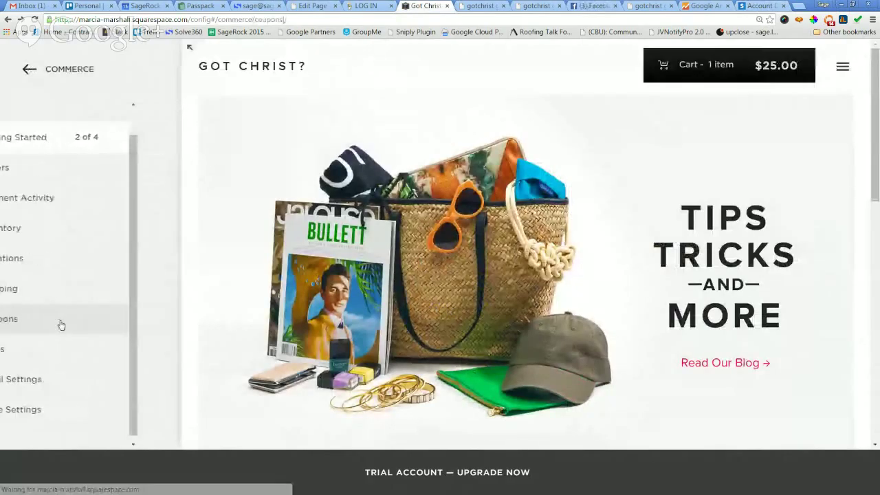
{"action": "left_click", "coordinate": [317, 124]}
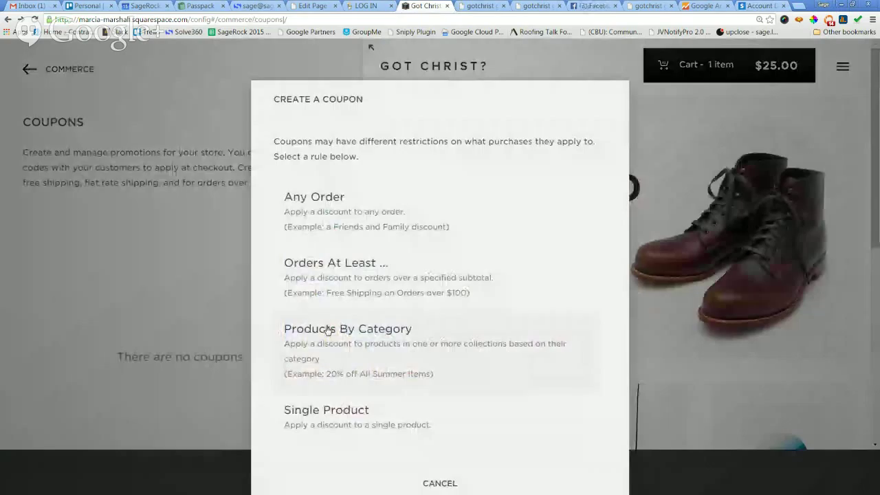
Draft a single-product coupon with a flat dollar discount, then cancel it.
{"action": "left_click", "coordinate": [328, 410]}
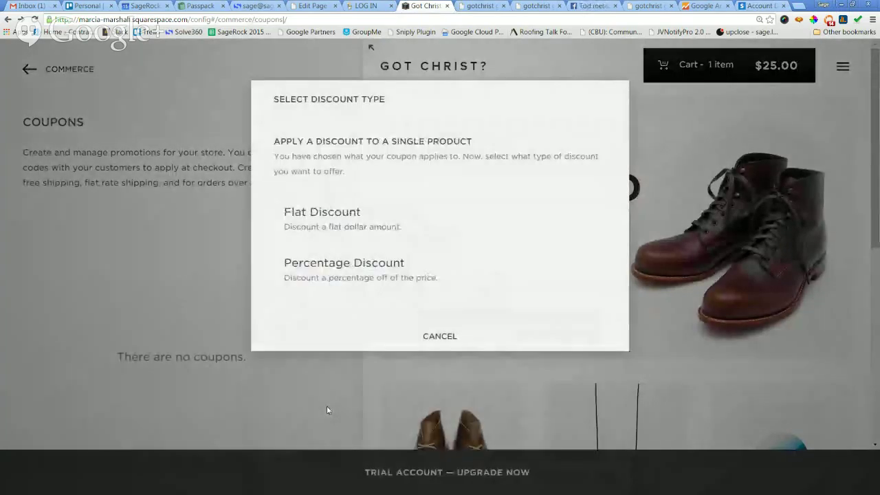
{"action": "left_click", "coordinate": [328, 219]}
{"action": "left_click", "coordinate": [332, 230]}
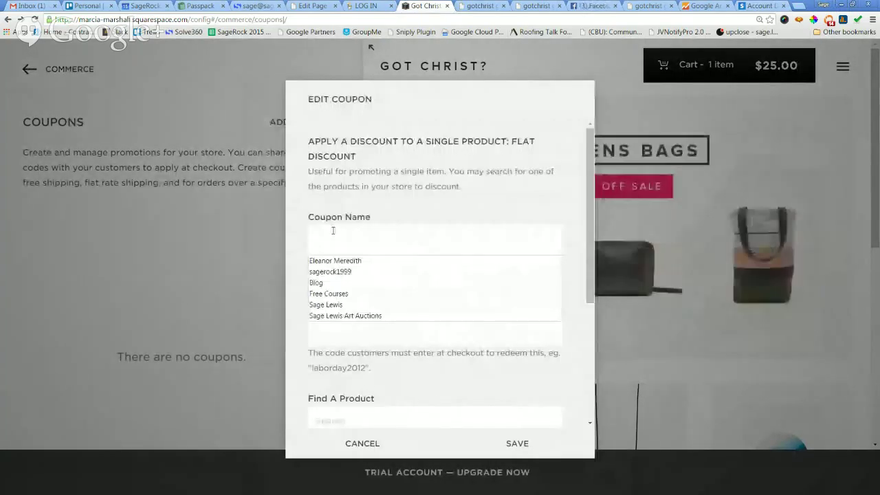
{"action": "scroll", "coordinate": [341, 240], "scroll_direction": "down", "scroll_amount": 2}
{"action": "scroll", "coordinate": [342, 240], "scroll_direction": "down", "scroll_amount": 1}
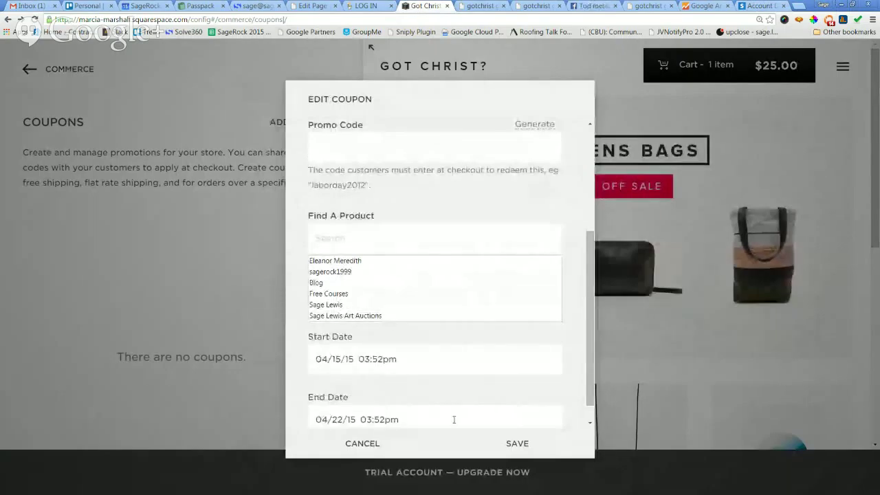
{"action": "left_click", "coordinate": [362, 444]}
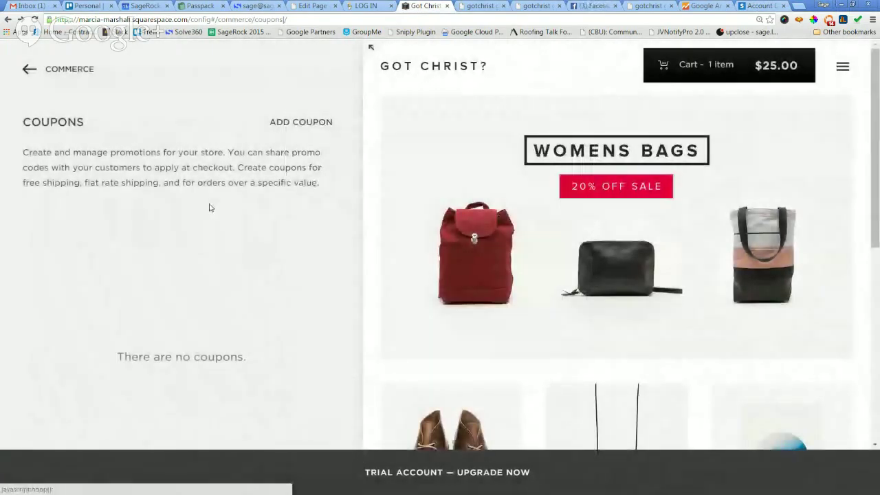
Check the Shipping settings and return to the Commerce settings list.
{"action": "left_click", "coordinate": [27, 71]}
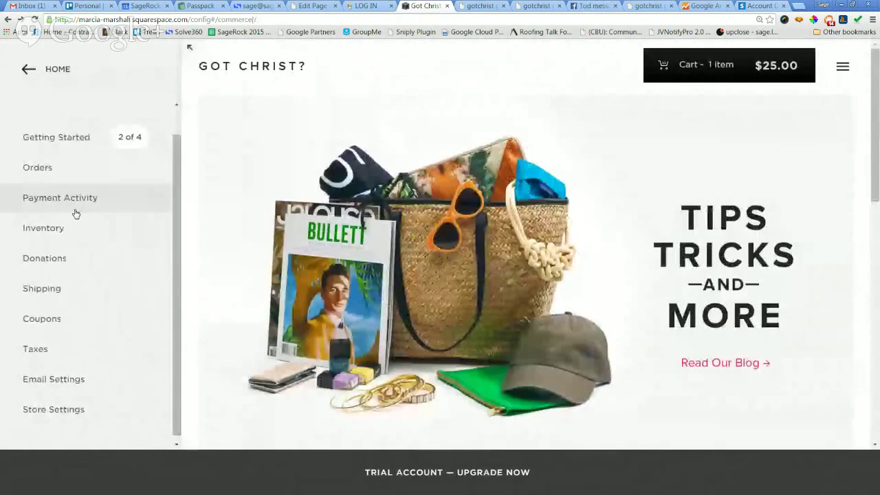
{"action": "left_click", "coordinate": [42, 288]}
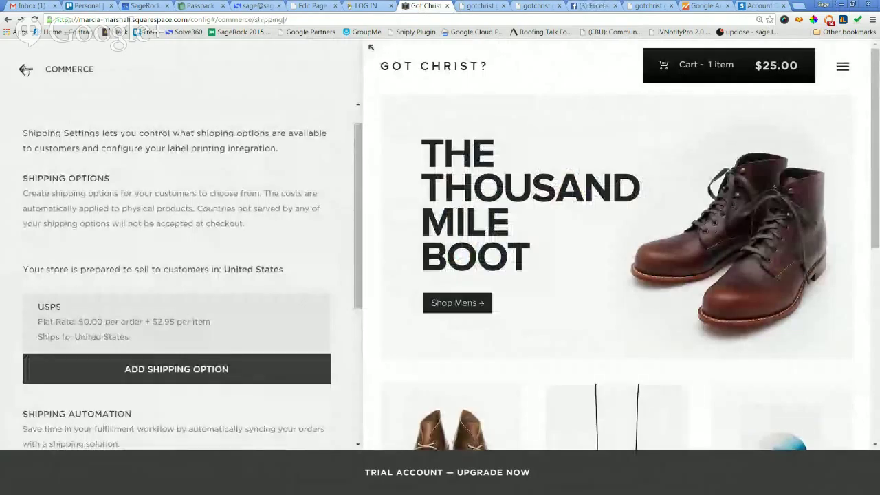
{"action": "left_click", "coordinate": [25, 69]}
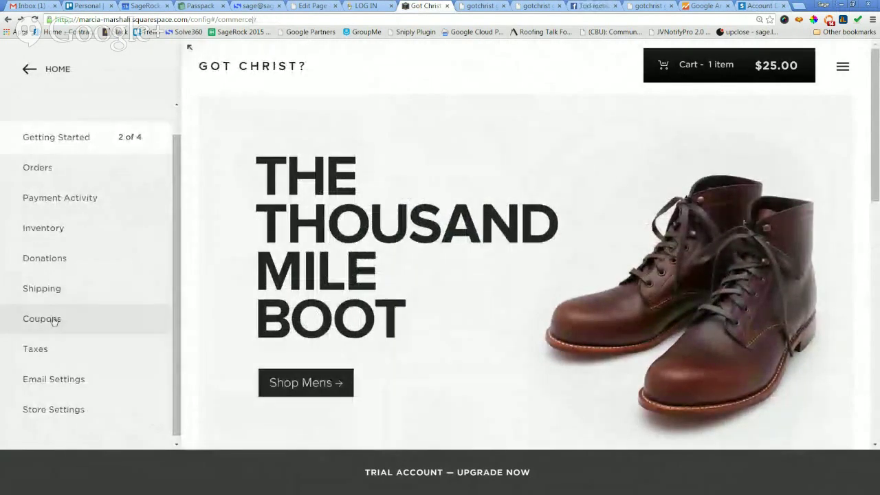
Add and save a United States country tax rule.
{"action": "left_click", "coordinate": [34, 348]}
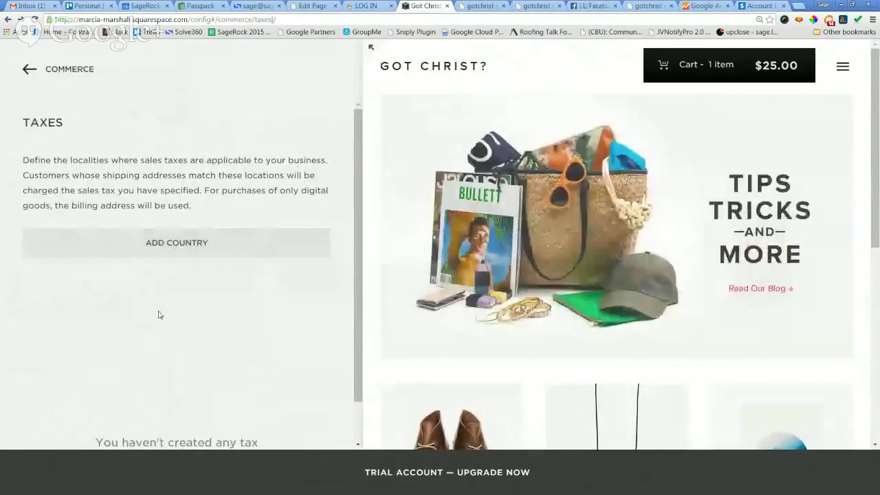
{"action": "left_click", "coordinate": [174, 211]}
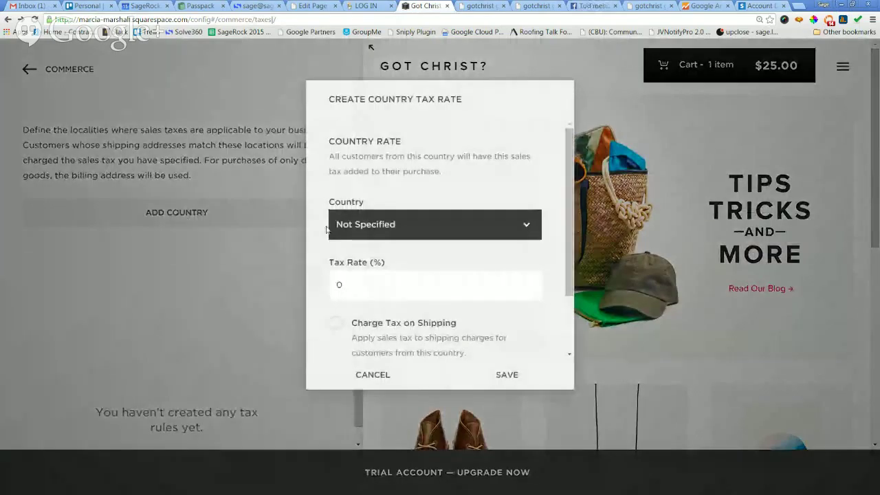
{"action": "left_click", "coordinate": [348, 227]}
{"action": "scroll", "coordinate": [387, 329], "scroll_direction": "down", "scroll_amount": 15}
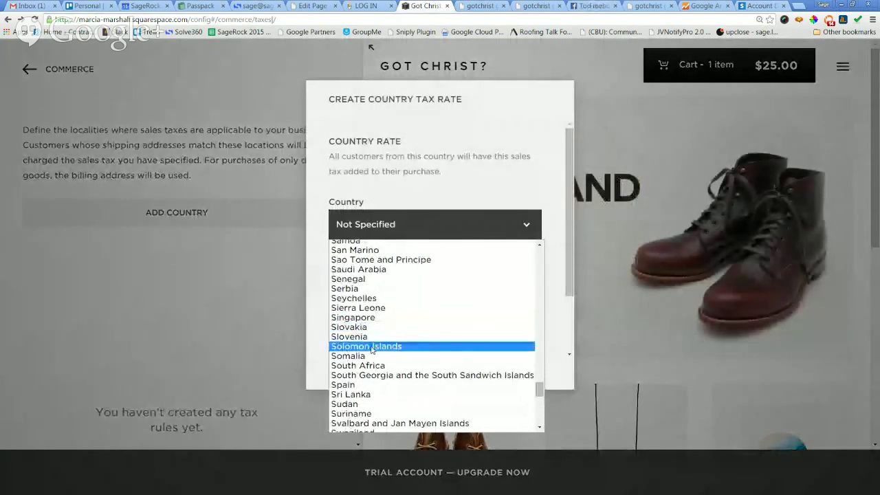
{"action": "scroll", "coordinate": [371, 349], "scroll_direction": "down", "scroll_amount": 10}
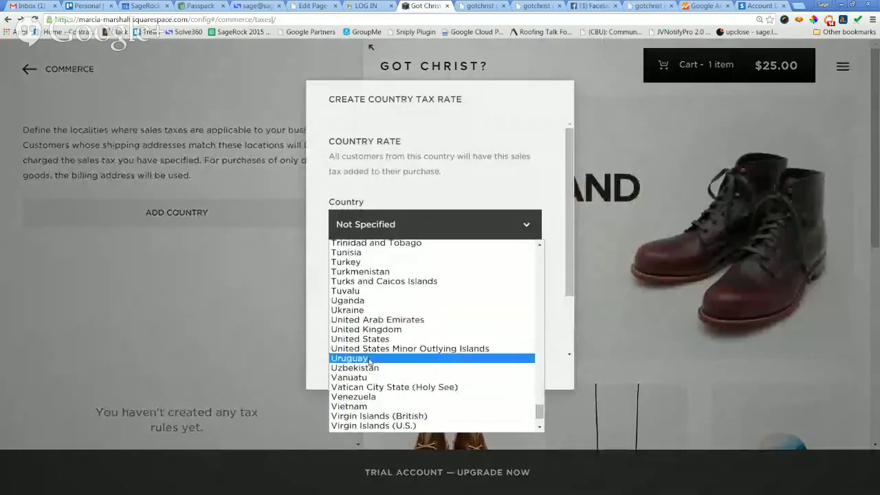
{"action": "left_click", "coordinate": [366, 339]}
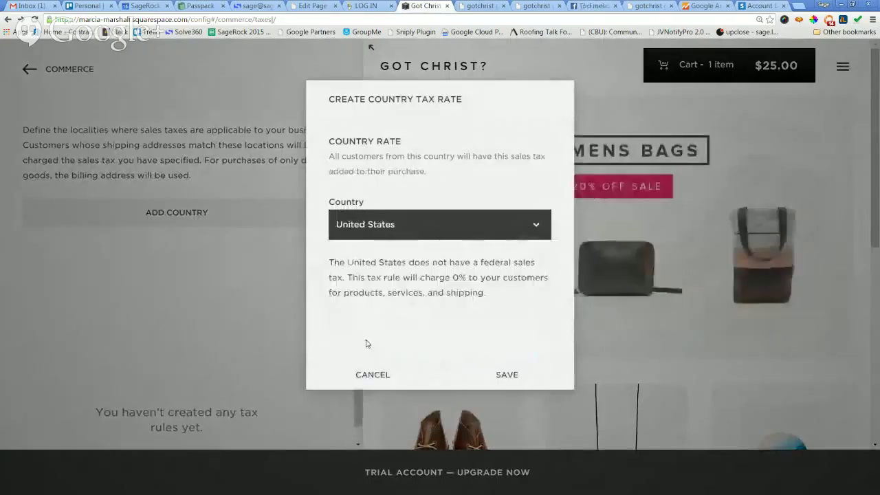
{"action": "left_click", "coordinate": [497, 373]}
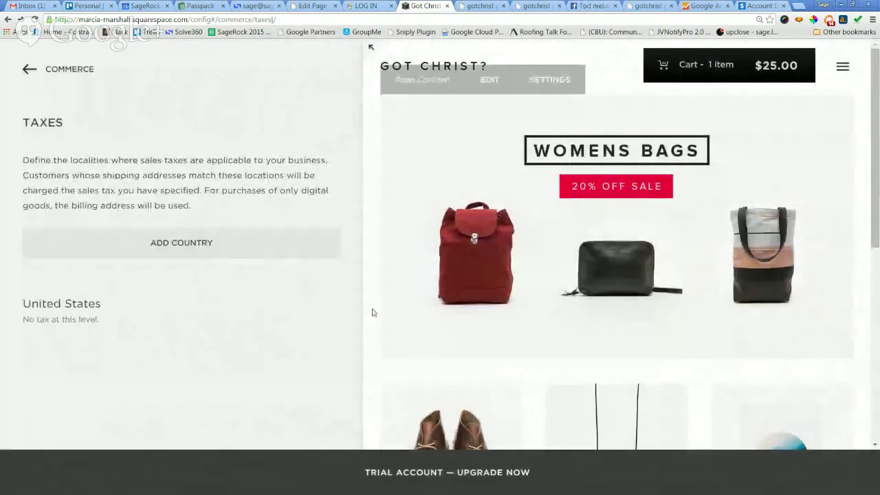
Add an Ohio state rate under United States that also charges tax on services.
{"action": "left_click", "coordinate": [145, 311]}
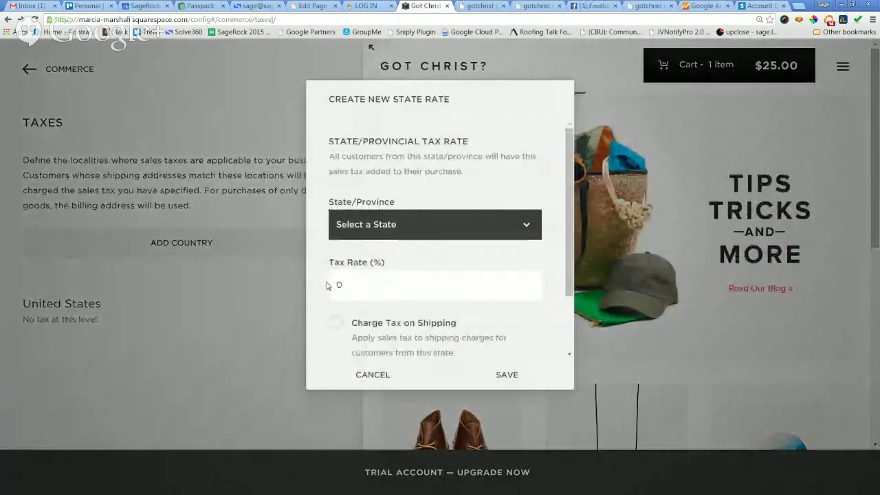
{"action": "left_click", "coordinate": [431, 224]}
{"action": "scroll", "coordinate": [430, 275], "scroll_direction": "down", "scroll_amount": 10}
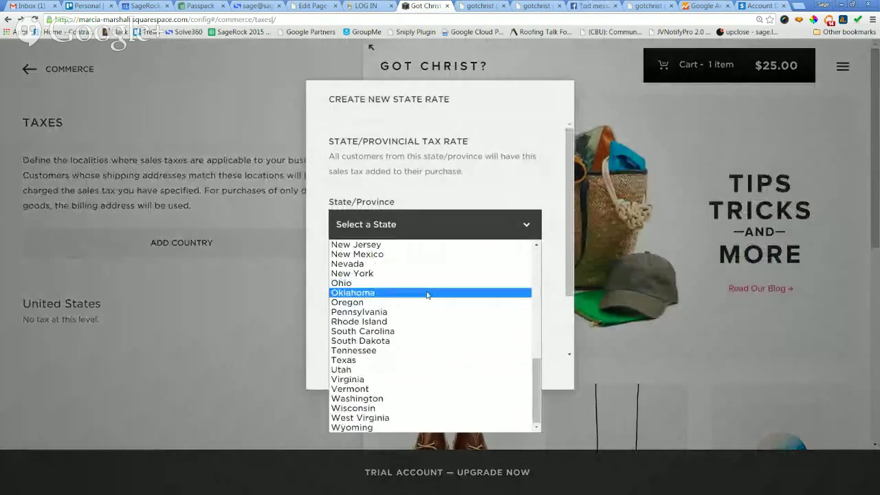
{"action": "left_click", "coordinate": [377, 283]}
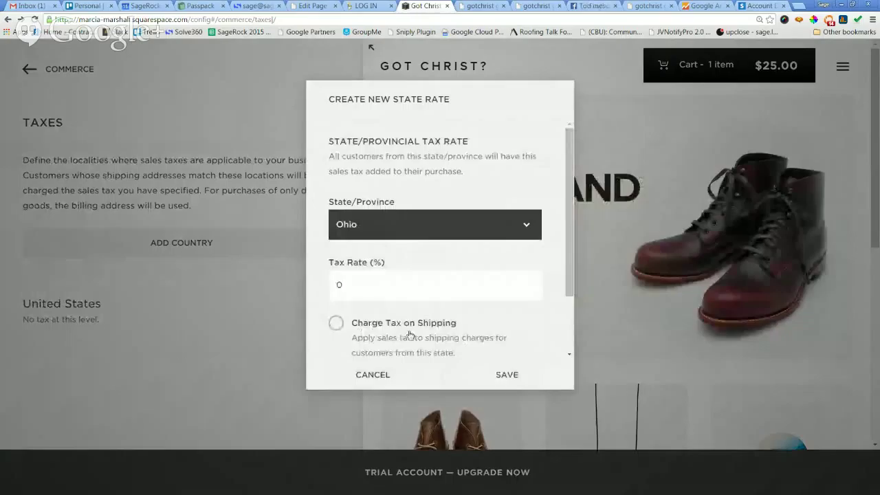
{"action": "scroll", "coordinate": [477, 329], "scroll_direction": "down", "scroll_amount": 1}
{"action": "left_click", "coordinate": [476, 325]}
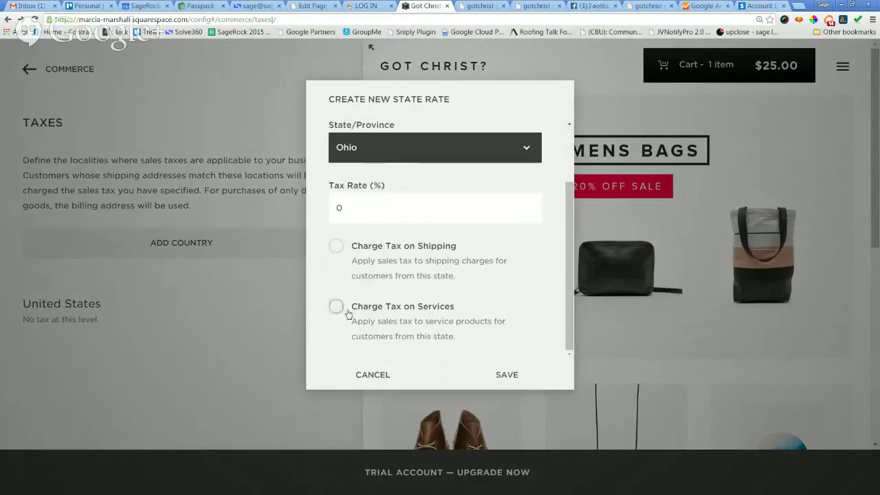
{"action": "left_click", "coordinate": [515, 377]}
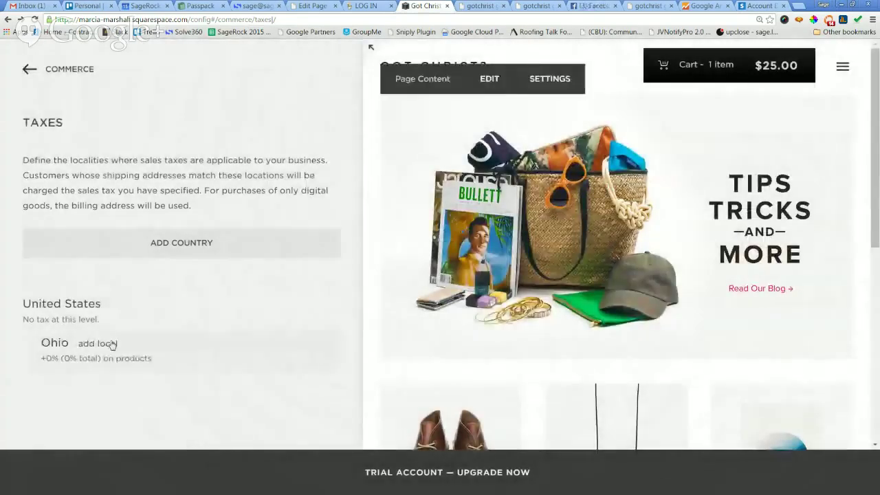
Try a single zip-code local tax rate for Ohio twice, discarding the form each time.
{"action": "left_click", "coordinate": [108, 342]}
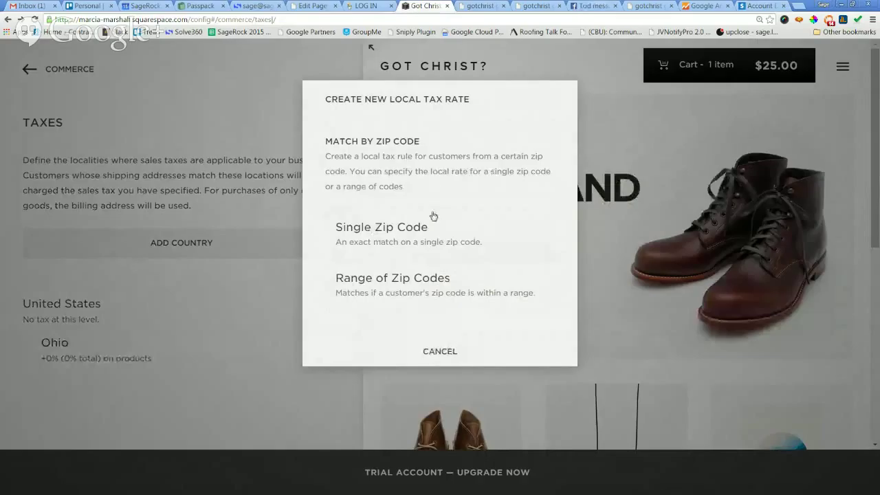
{"action": "left_click", "coordinate": [396, 231]}
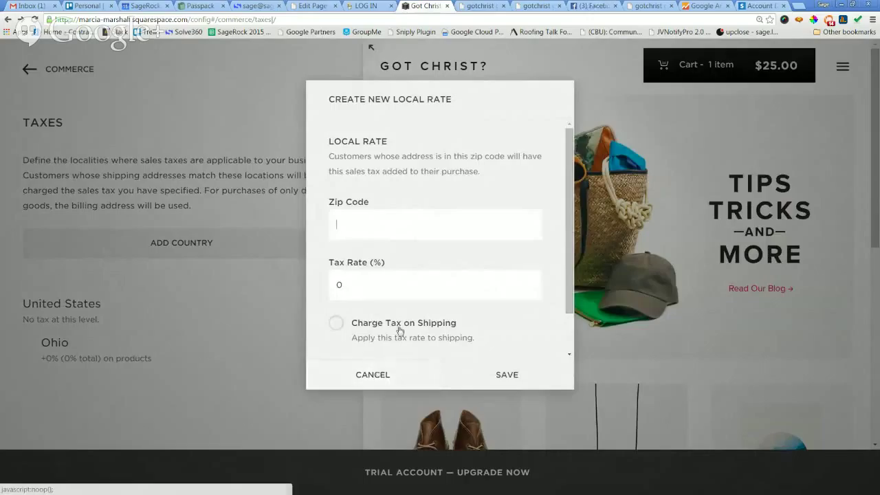
{"action": "scroll", "coordinate": [399, 327], "scroll_direction": "down", "scroll_amount": 1}
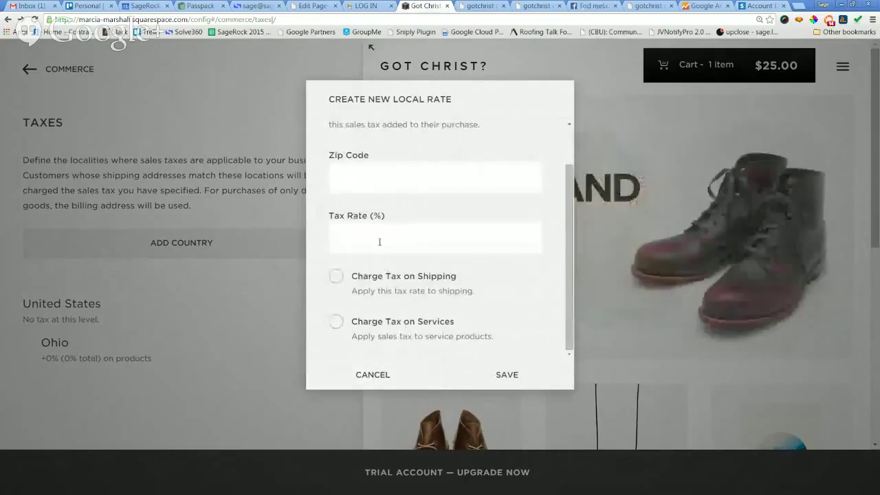
{"action": "left_click", "coordinate": [369, 374]}
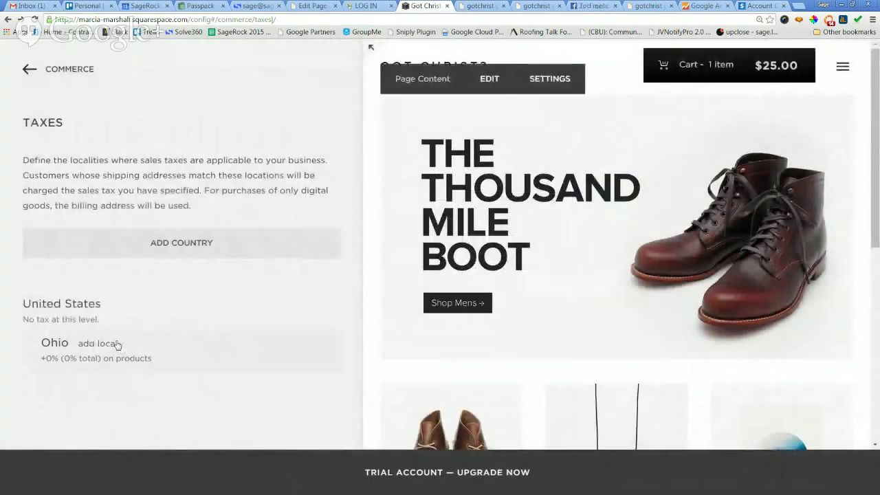
{"action": "left_click", "coordinate": [97, 343]}
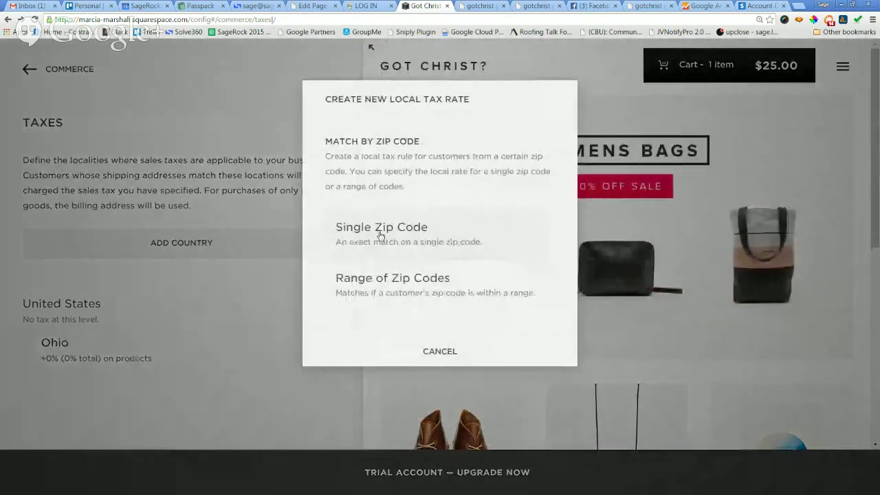
{"action": "left_click", "coordinate": [381, 233]}
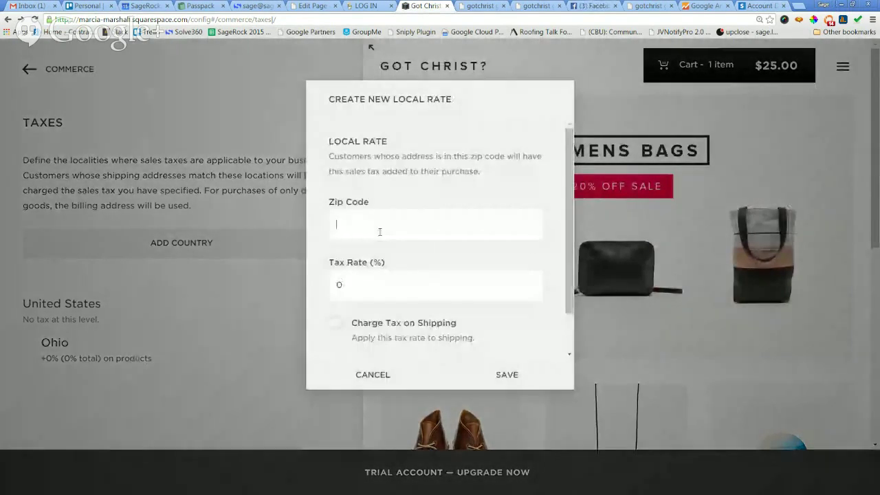
{"action": "left_click", "coordinate": [367, 374]}
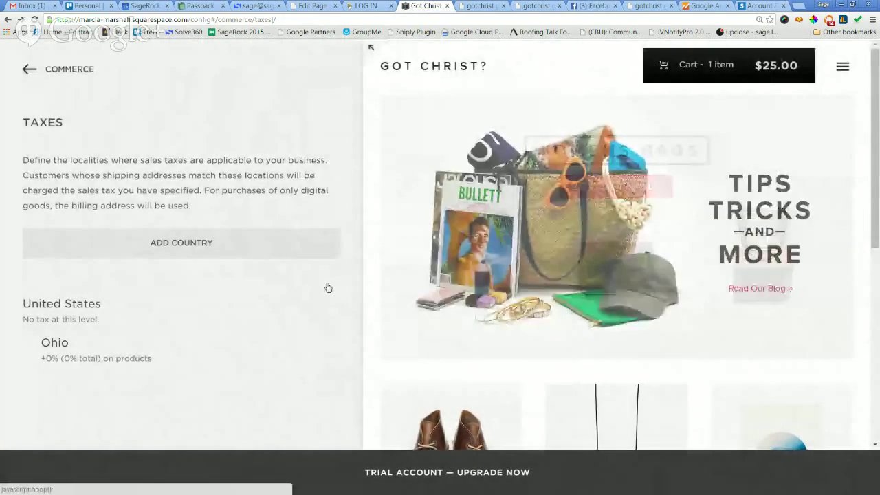
Preview the zip-code range local rate option, dismiss it, and open Ohio's rate editor.
{"action": "left_click", "coordinate": [108, 343]}
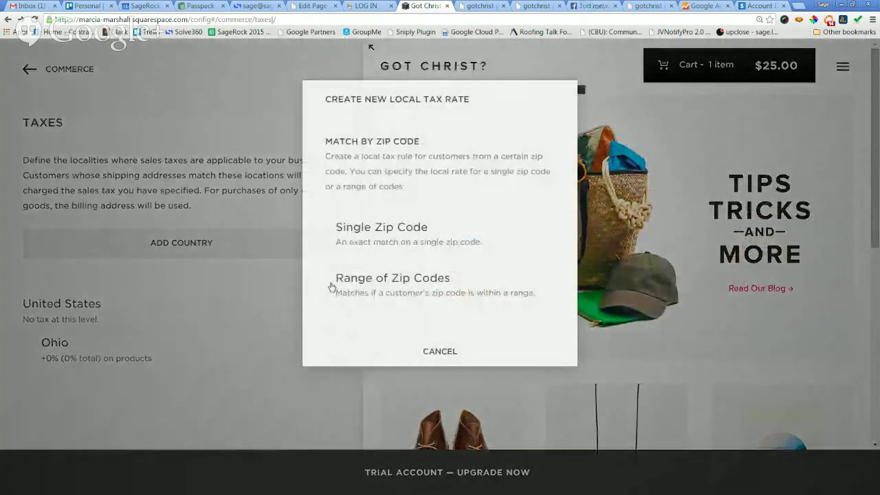
{"action": "left_click", "coordinate": [394, 278]}
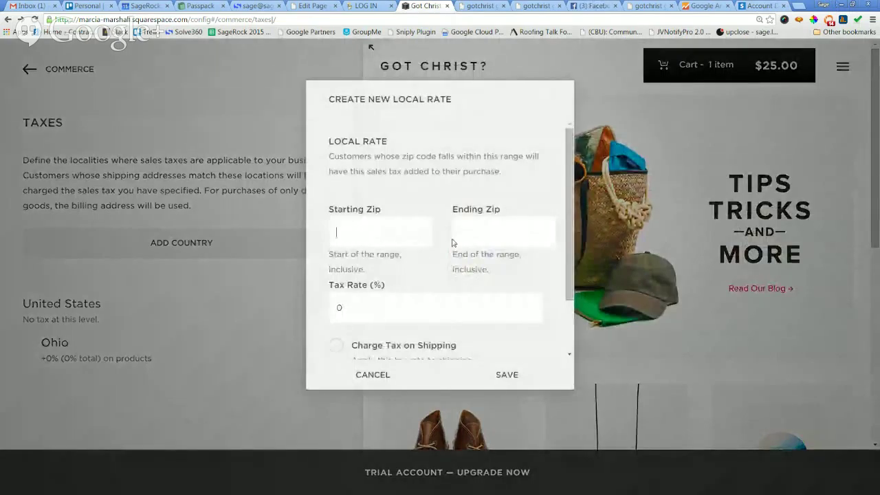
{"action": "scroll", "coordinate": [488, 239], "scroll_direction": "down", "scroll_amount": 2}
{"action": "scroll", "coordinate": [447, 275], "scroll_direction": "up", "scroll_amount": 2}
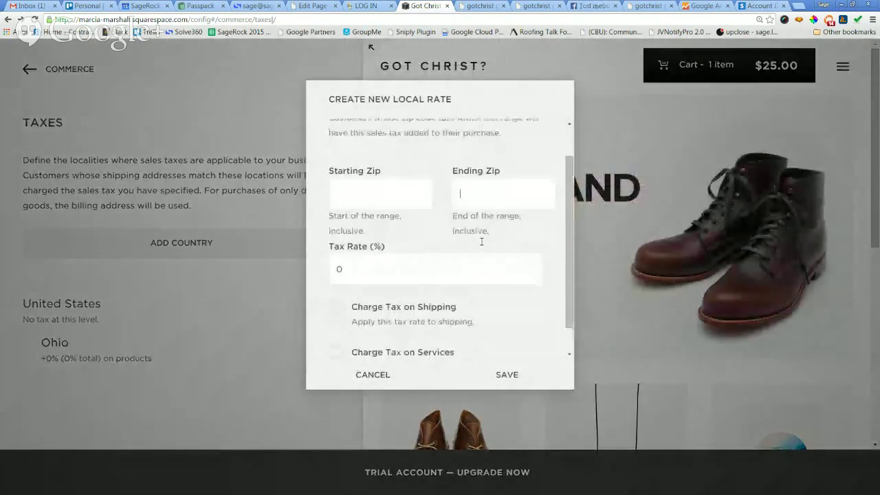
{"action": "left_click", "coordinate": [361, 375]}
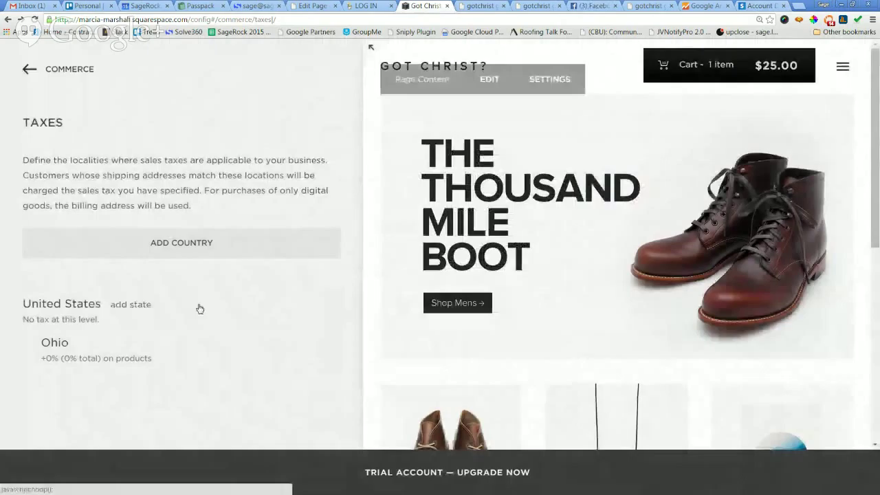
{"action": "left_click", "coordinate": [95, 345]}
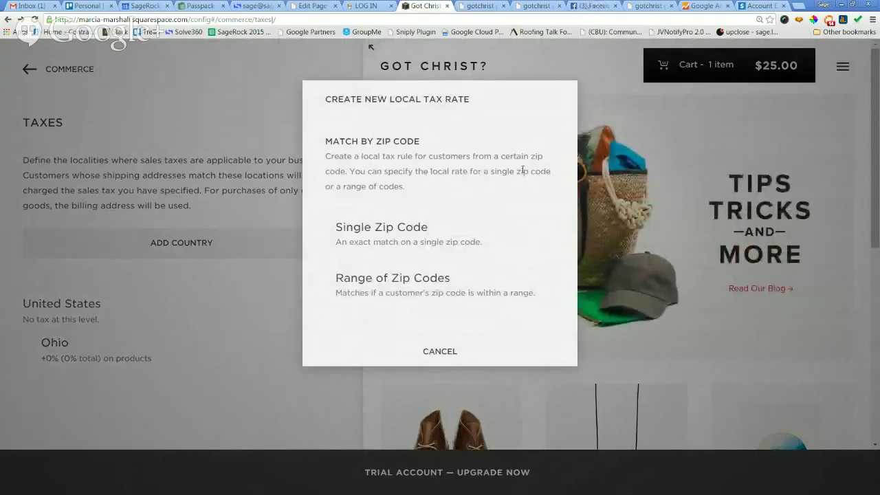
{"action": "left_click", "coordinate": [453, 351]}
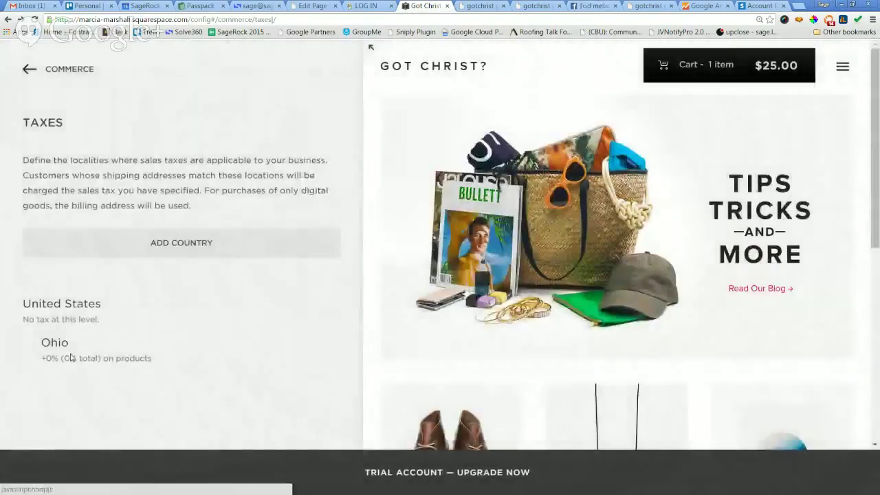
{"action": "left_click", "coordinate": [54, 343]}
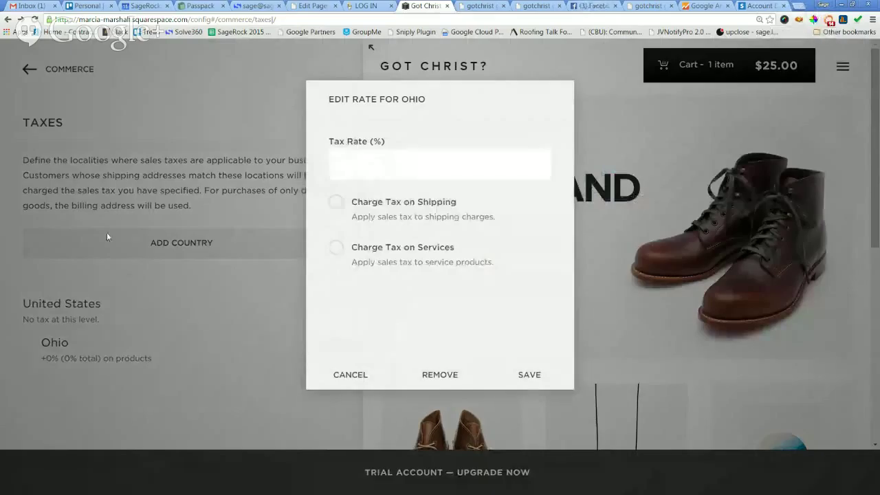
Search Google for 'summit county ohio tax' and select the 6.75 rate.
{"action": "left_click", "coordinate": [798, 6]}
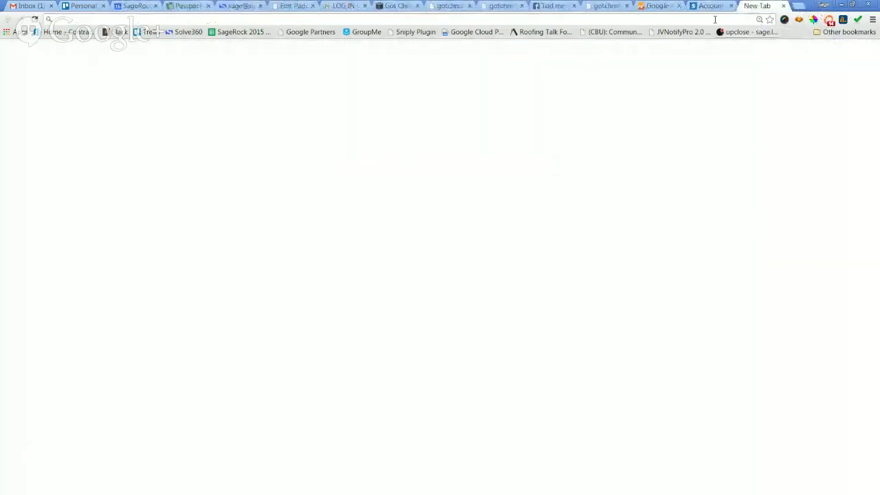
{"action": "type", "text": "cuyaho"}
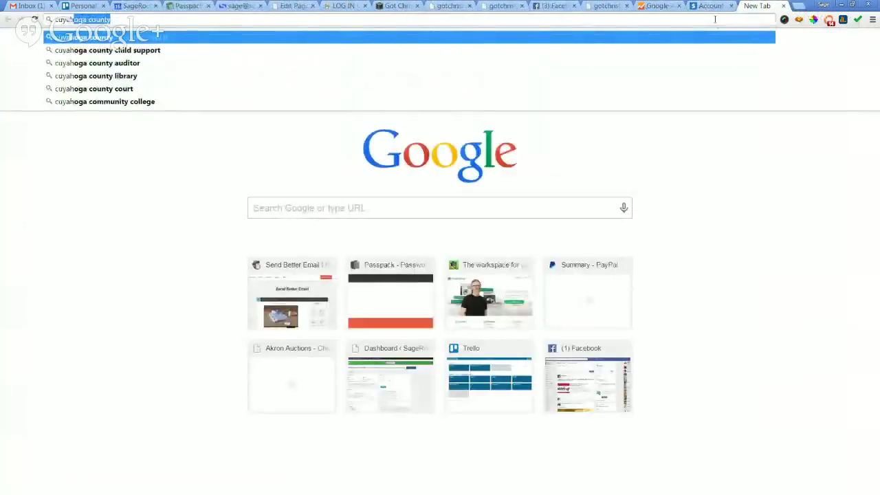
{"action": "key", "text": "BackSpace"}
{"action": "key", "text": "BackSpace"}
{"action": "key", "text": "BackSpace"}
{"action": "key", "text": "BackSpace"}
{"action": "key", "text": "BackSpace"}
{"action": "key", "text": "BackSpace"}
{"action": "type", "text": "summi"}
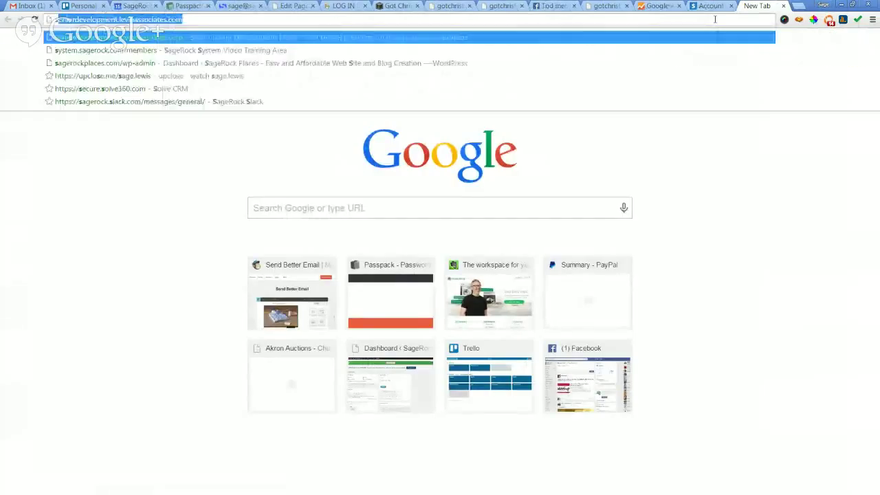
{"action": "type", "text": "t county "}
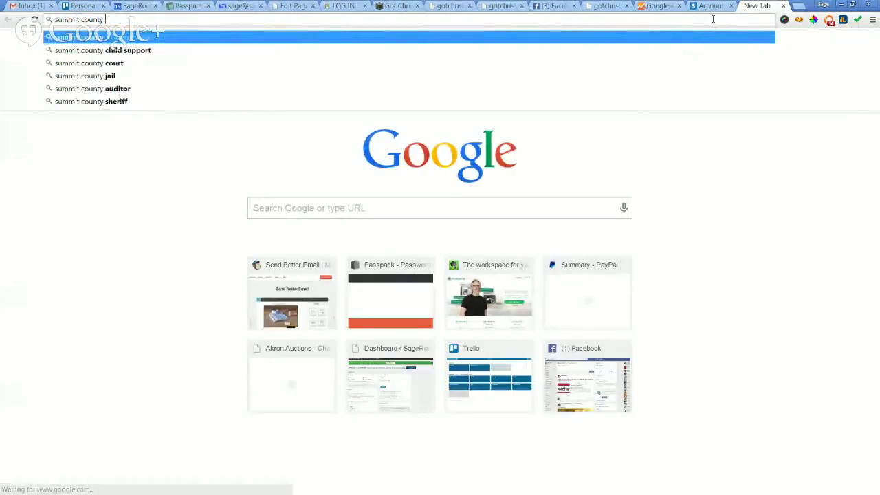
{"action": "type", "text": "ohio tax"}
{"action": "key", "text": "Down"}
{"action": "key", "text": "Return"}
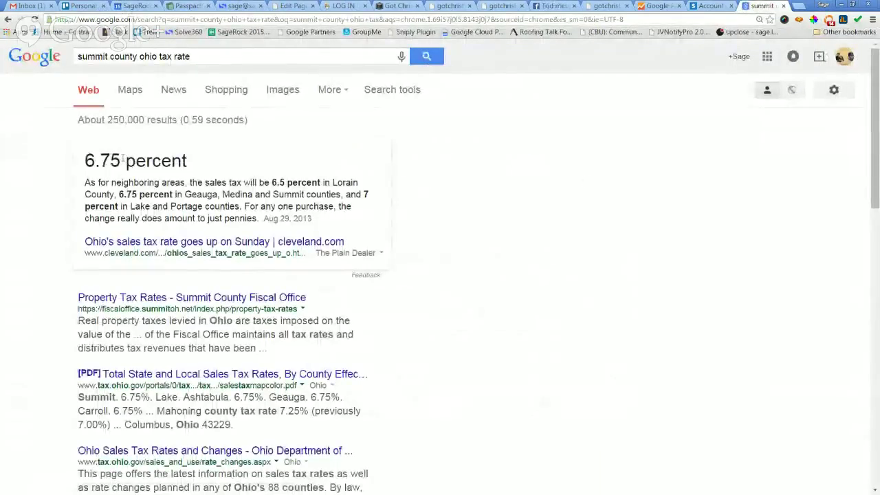
{"action": "left_click_drag", "start_coordinate": [122, 160], "coordinate": [87, 161]}
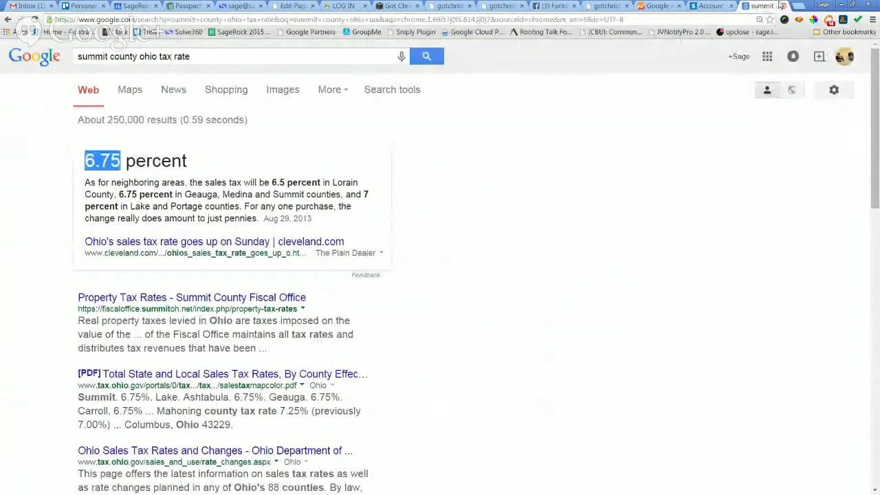
Go back to Squarespace's Edit Rate for Ohio dialog and start entering the tax rate.
{"action": "left_click", "coordinate": [712, 6]}
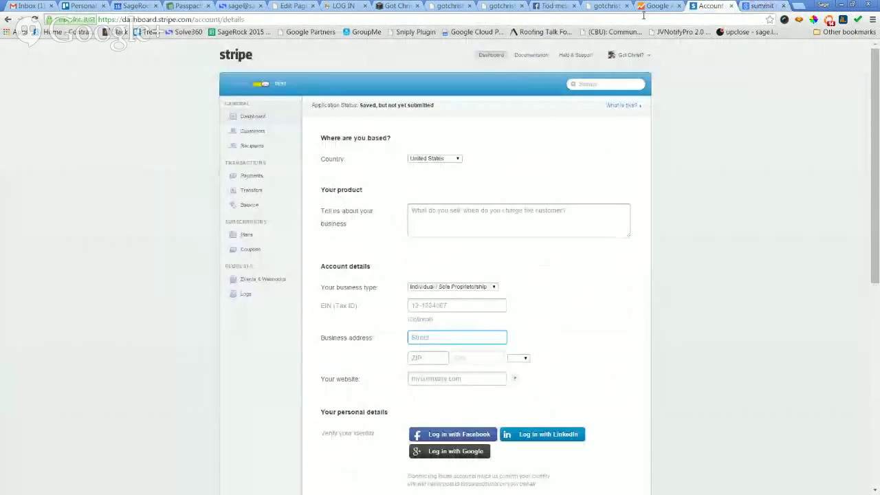
{"action": "left_click", "coordinate": [608, 5]}
{"action": "left_click", "coordinate": [554, 5]}
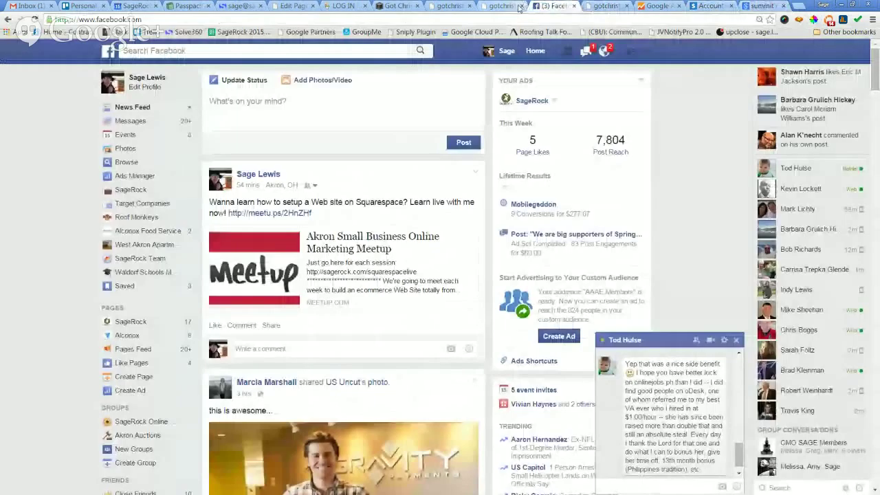
{"action": "left_click", "coordinate": [504, 6]}
{"action": "left_click", "coordinate": [444, 6]}
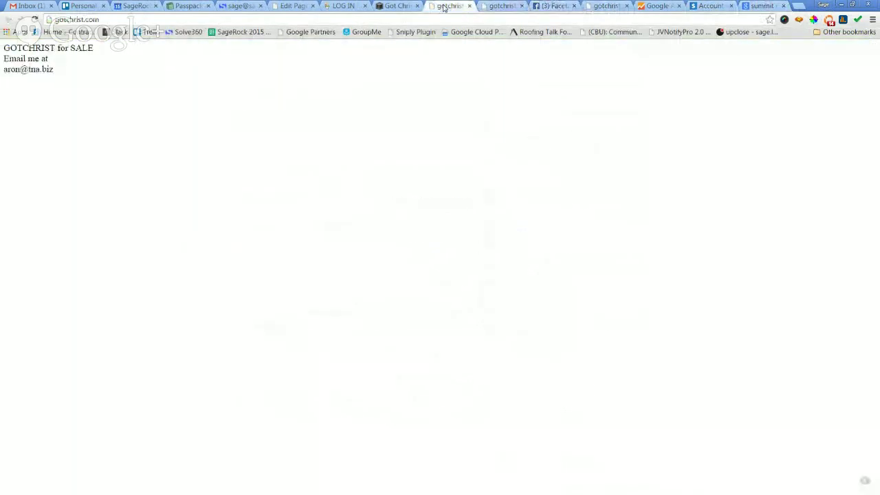
{"action": "left_click", "coordinate": [402, 6]}
{"action": "left_click", "coordinate": [394, 164]}
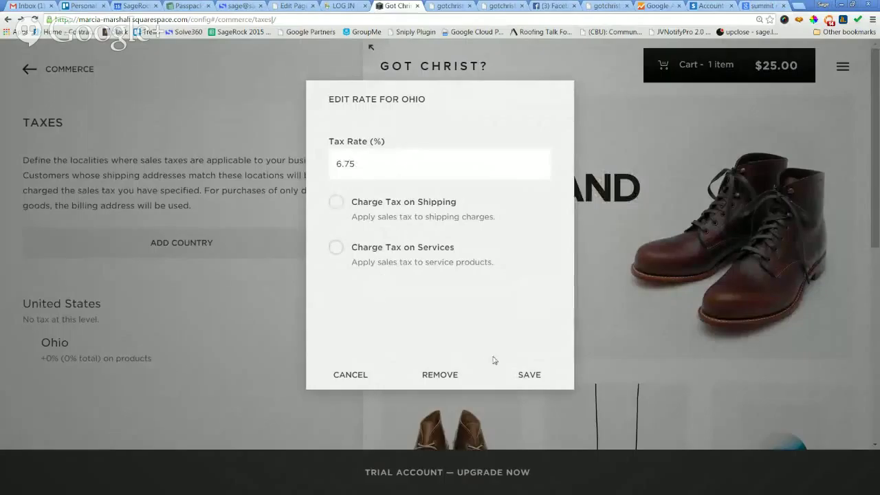
Save Ohio's 6.75% product tax rate and return to the Commerce list.
{"action": "left_click", "coordinate": [546, 380]}
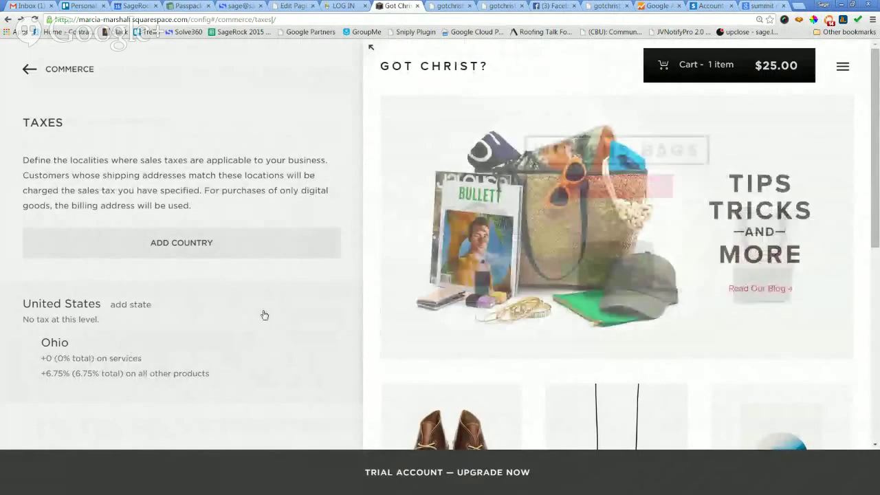
{"action": "scroll", "coordinate": [687, 220], "scroll_direction": "down", "scroll_amount": 1}
{"action": "scroll", "coordinate": [687, 220], "scroll_direction": "down", "scroll_amount": 5}
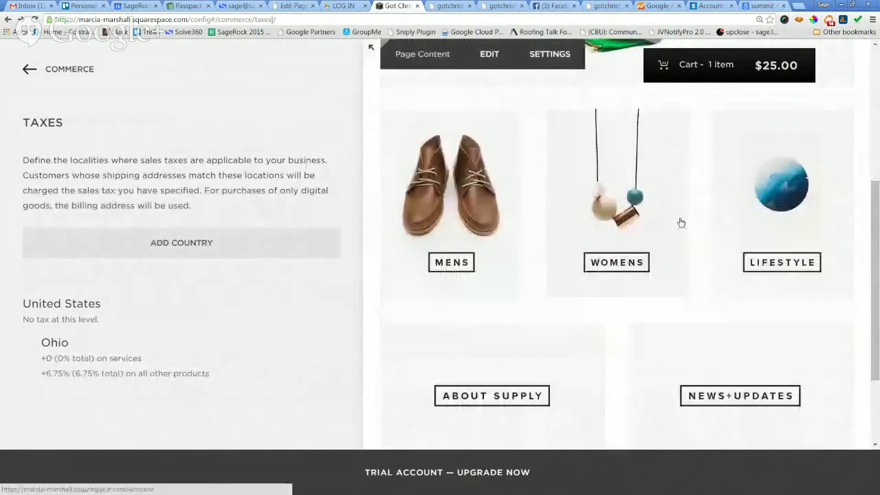
{"action": "scroll", "coordinate": [659, 237], "scroll_direction": "up", "scroll_amount": 4}
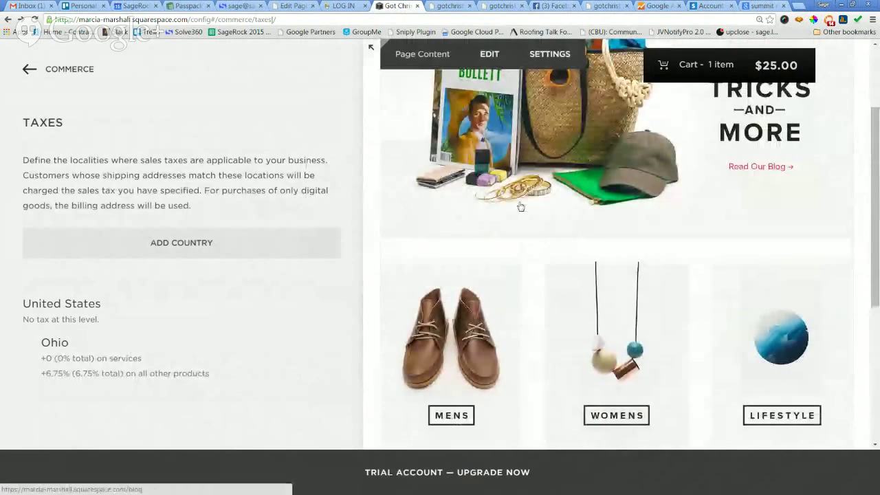
{"action": "left_click", "coordinate": [25, 71]}
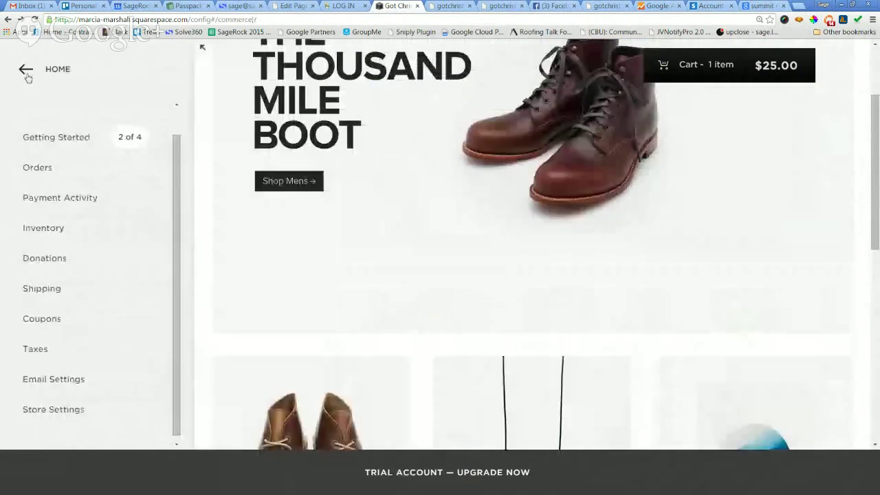
Put the store's support e-mail address in both the Reply-To and From address fields.
{"action": "left_click", "coordinate": [49, 373]}
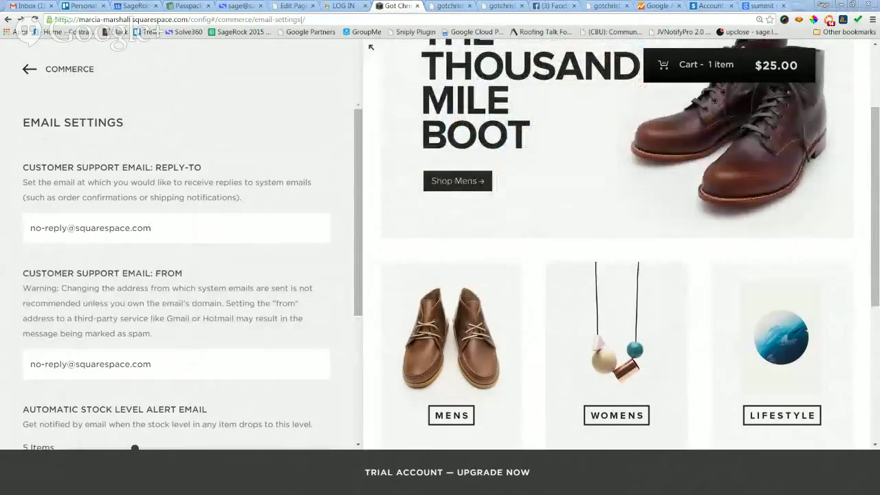
{"action": "key", "text": "ctrl+v"}
{"action": "key", "text": "ctrl+shift+Left"}
{"action": "key", "text": "ctrl+shift+Left"}
{"action": "key", "text": "ctrl+shift+Left"}
{"action": "key", "text": "ctrl+shift+Left"}
{"action": "key", "text": "ctrl+shift+Left"}
{"action": "key", "text": "ctrl+shift+Left"}
{"action": "key", "text": "ctrl+shift+Left"}
{"action": "key", "text": "ctrl+v"}
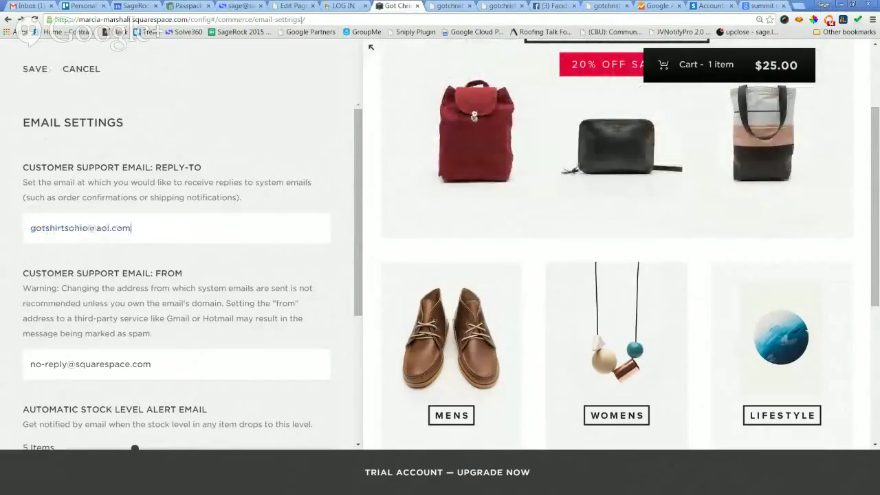
{"action": "triple_click", "coordinate": [179, 372]}
{"action": "key", "text": "ctrl+v"}
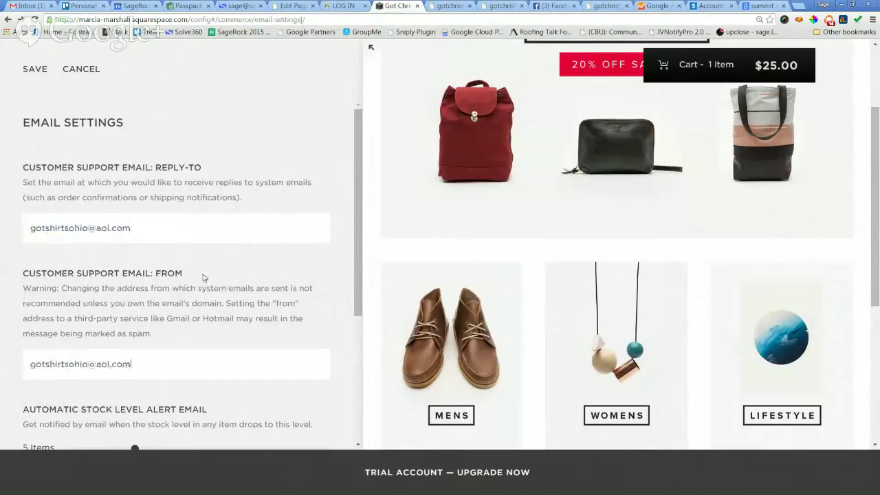
Check the low-stock alert slider, leaving the threshold at 5 items.
{"action": "scroll", "coordinate": [203, 277], "scroll_direction": "down", "scroll_amount": 3}
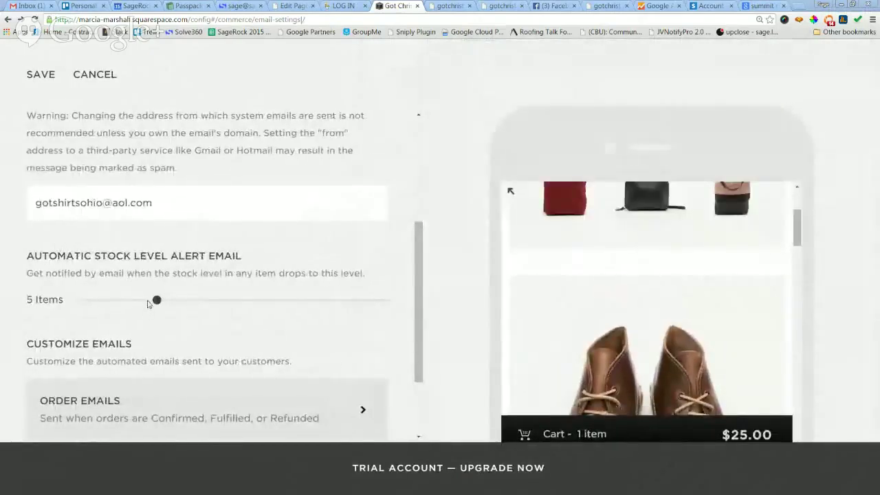
{"action": "mouse_move", "coordinate": [156, 299]}
{"action": "left_mouse_down"}
{"action": "mouse_move", "coordinate": [94, 299]}
{"action": "mouse_move", "coordinate": [150, 299]}
{"action": "left_mouse_up"}
{"action": "scroll", "coordinate": [214, 319], "scroll_direction": "down", "scroll_amount": 2}
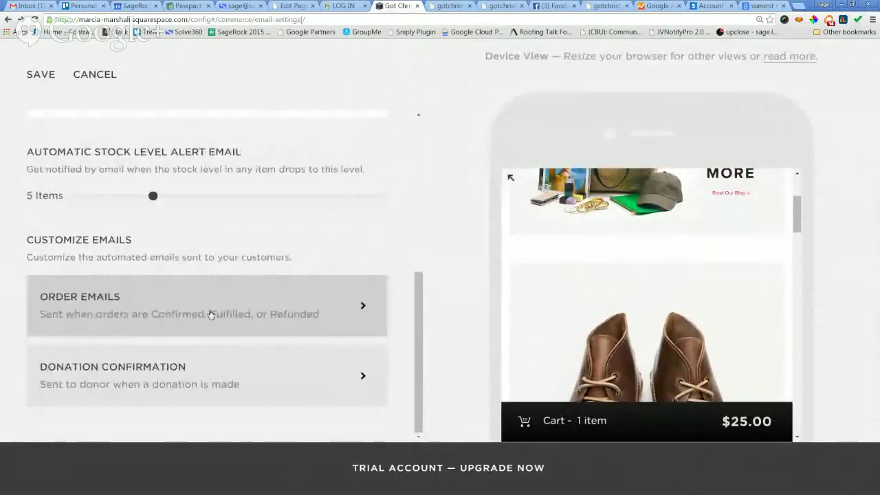
Save the Reply-To and From address changes, then back out to the Commerce settings list.
{"action": "left_click", "coordinate": [215, 312]}
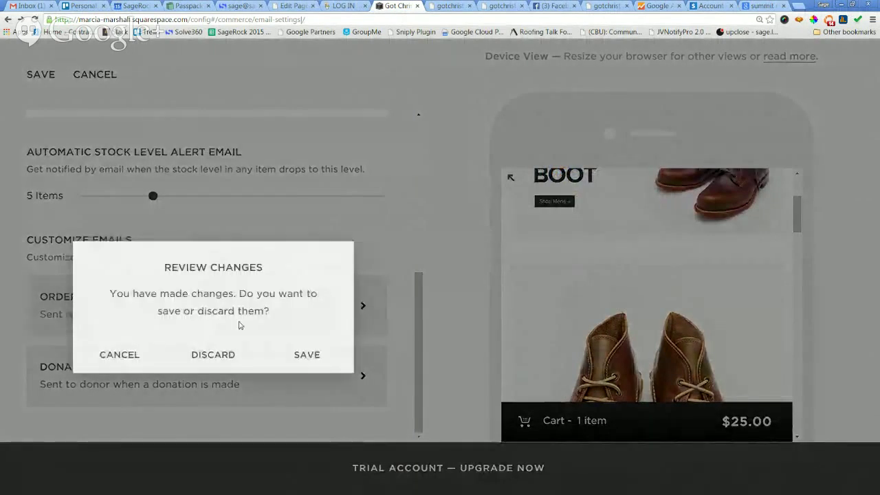
{"action": "left_click", "coordinate": [307, 356]}
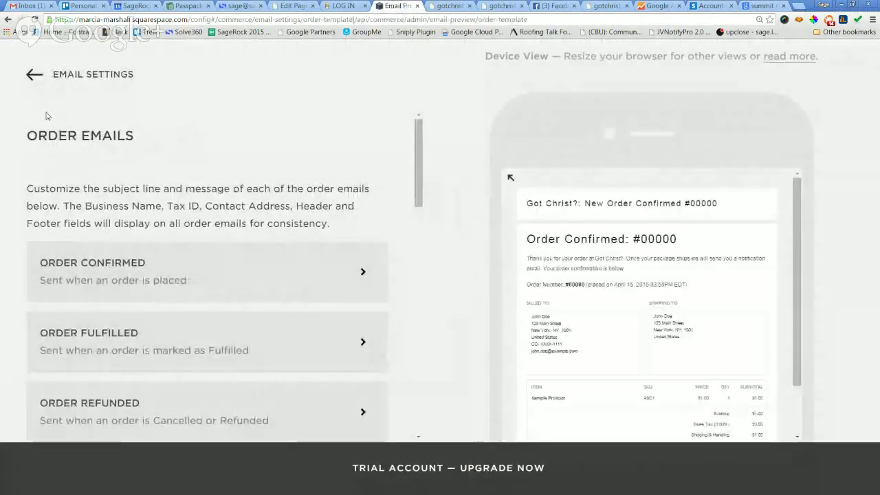
{"action": "left_click", "coordinate": [31, 74]}
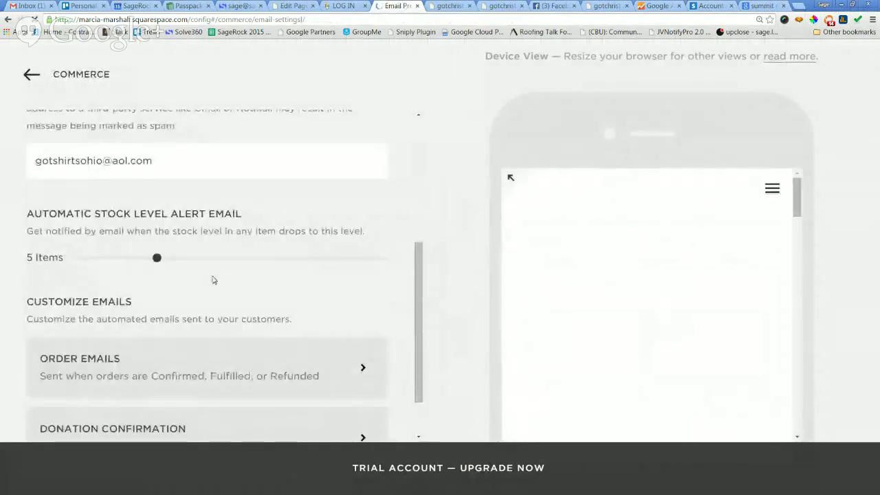
{"action": "scroll", "coordinate": [361, 324], "scroll_direction": "down", "scroll_amount": 1}
{"action": "scroll", "coordinate": [365, 310], "scroll_direction": "up", "scroll_amount": 4}
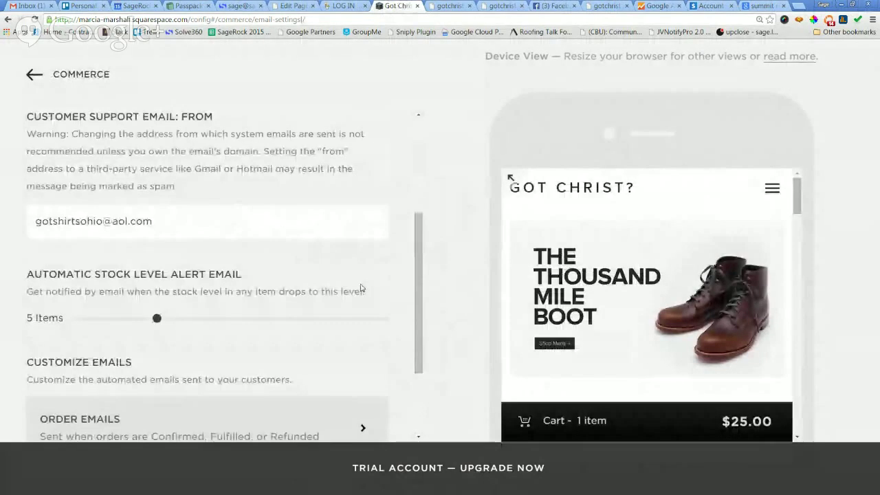
{"action": "left_click", "coordinate": [31, 75]}
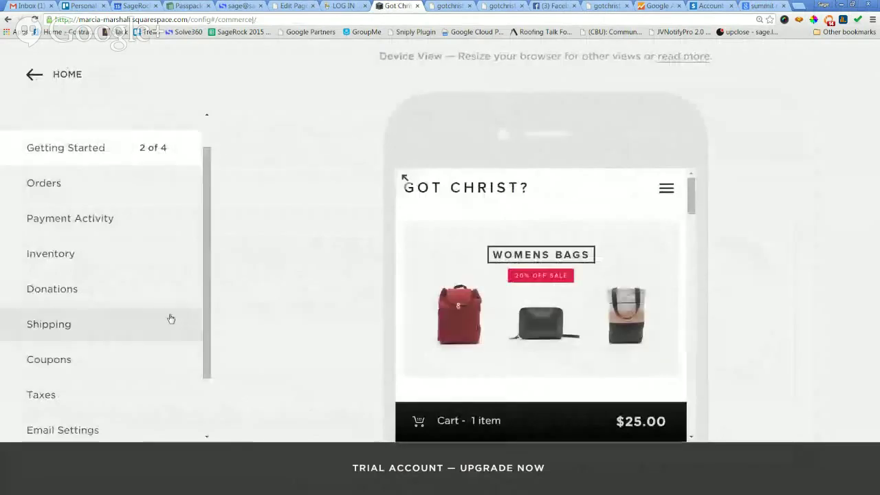
{"action": "scroll", "coordinate": [161, 325], "scroll_direction": "down", "scroll_amount": 1}
{"action": "left_click", "coordinate": [74, 390]}
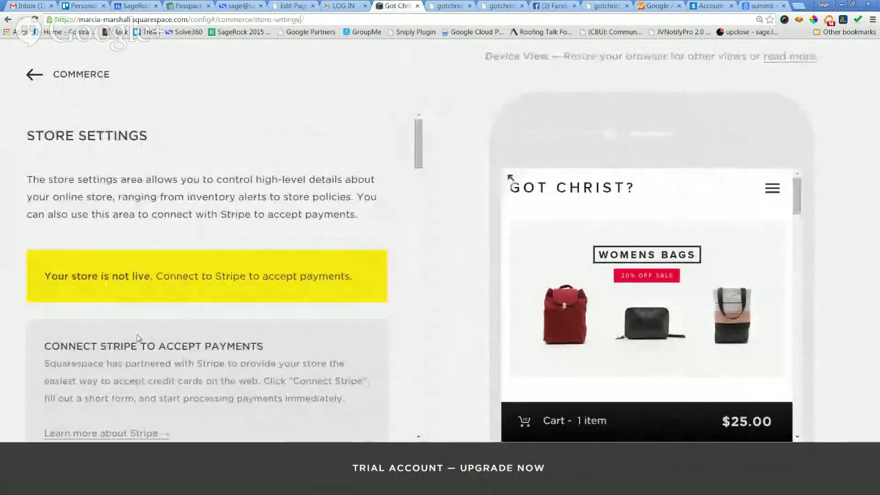
{"action": "scroll", "coordinate": [311, 270], "scroll_direction": "down", "scroll_amount": 2}
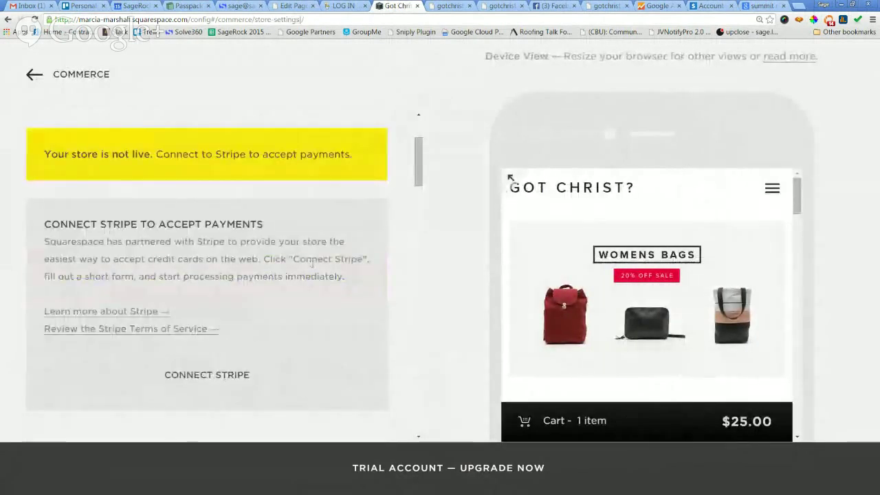
{"action": "scroll", "coordinate": [259, 229], "scroll_direction": "up", "scroll_amount": 1}
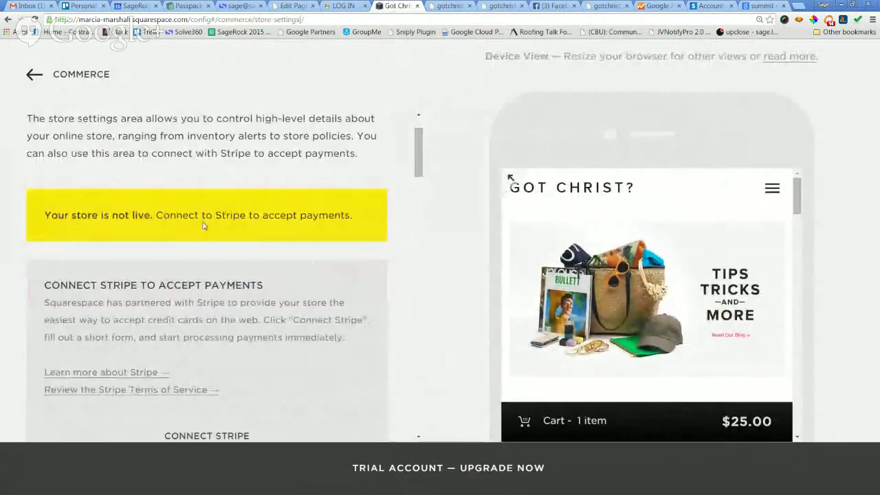
{"action": "scroll", "coordinate": [203, 227], "scroll_direction": "down", "scroll_amount": 4}
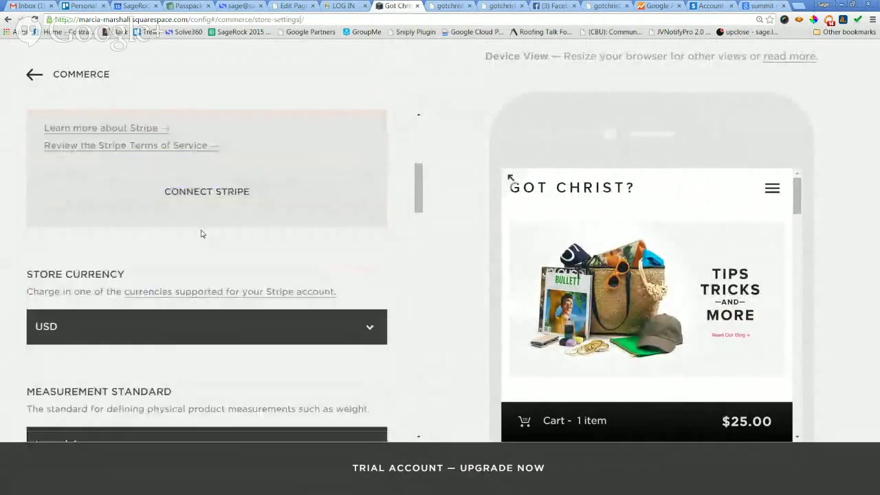
{"action": "scroll", "coordinate": [202, 234], "scroll_direction": "down", "scroll_amount": 3}
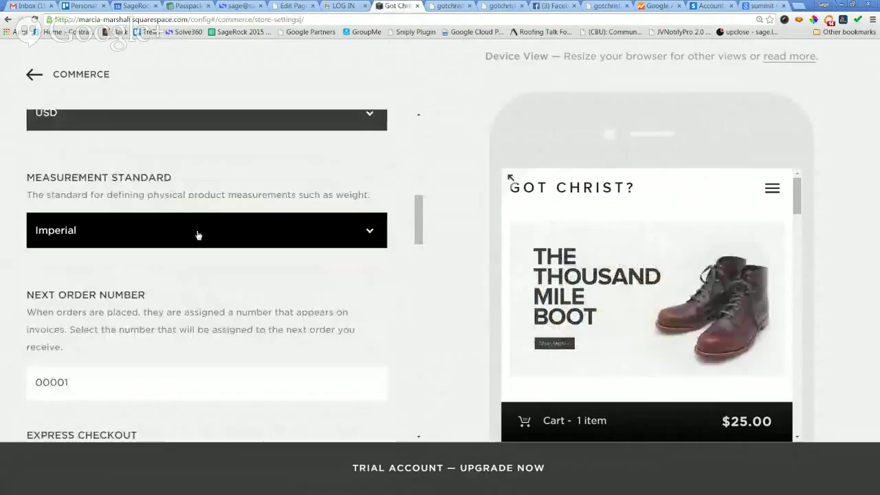
{"action": "left_click", "coordinate": [197, 235]}
{"action": "left_click", "coordinate": [197, 236]}
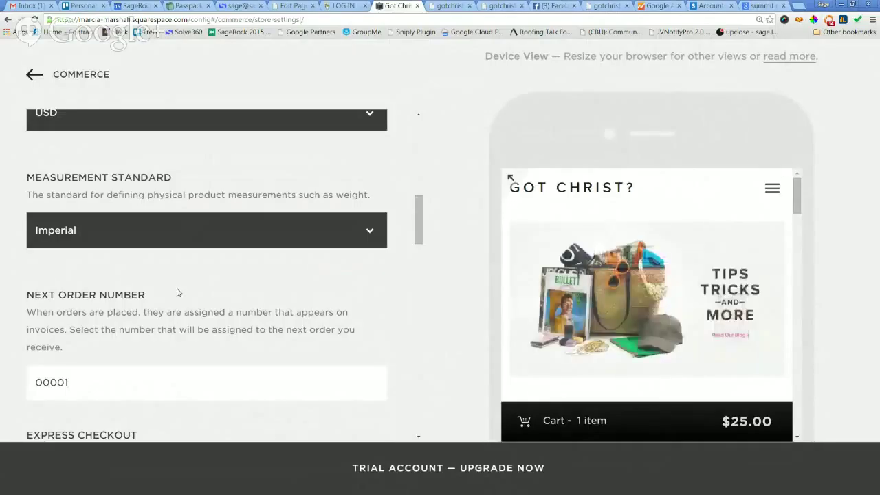
{"action": "scroll", "coordinate": [172, 273], "scroll_direction": "down", "scroll_amount": 2}
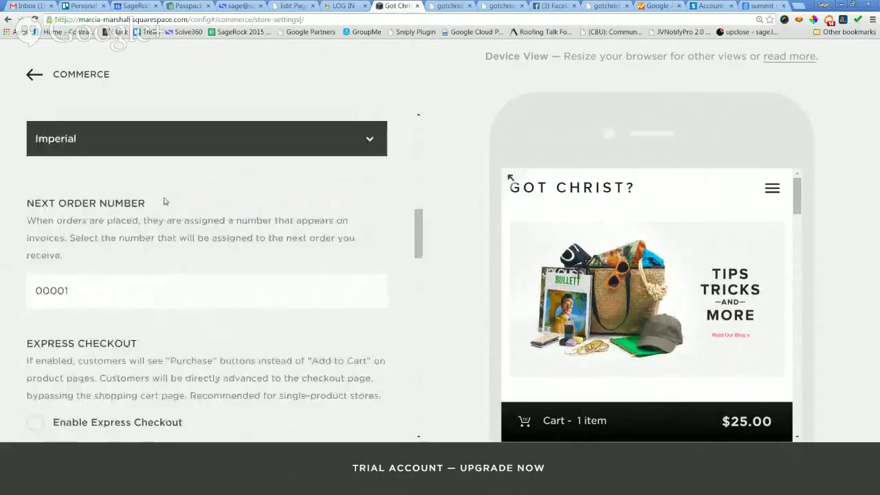
{"action": "scroll", "coordinate": [165, 204], "scroll_direction": "down", "scroll_amount": 2}
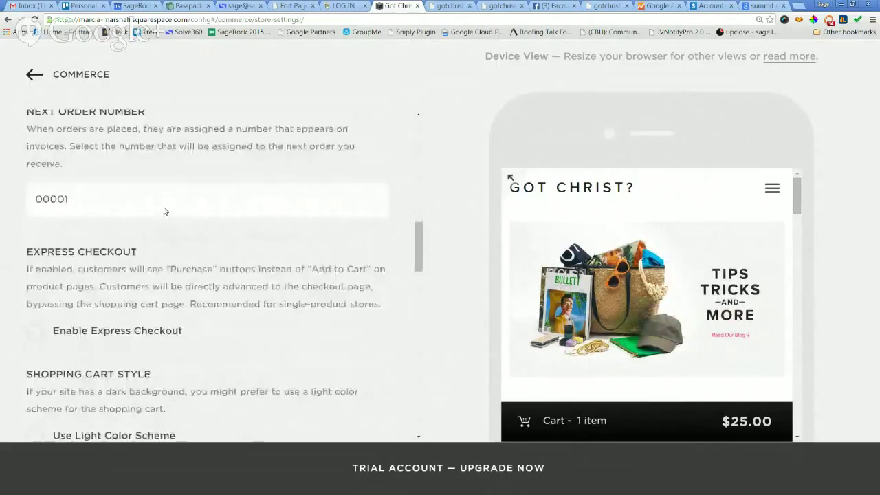
{"action": "scroll", "coordinate": [165, 207], "scroll_direction": "down", "scroll_amount": 1}
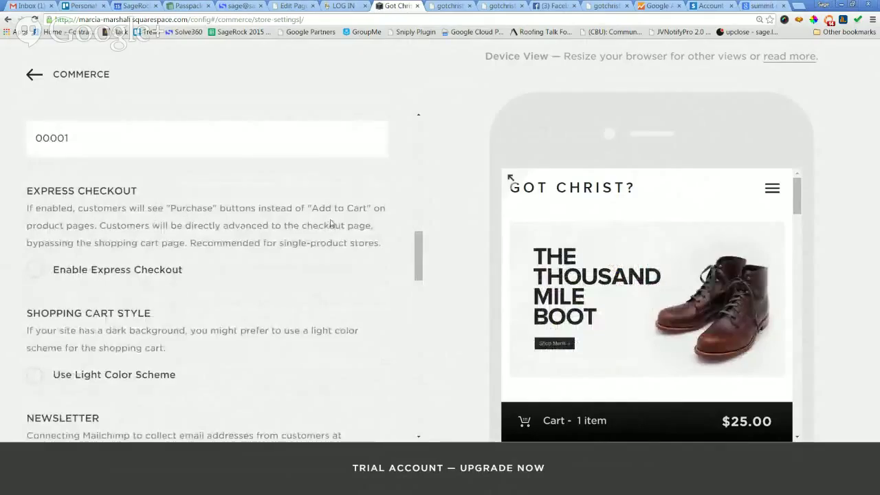
{"action": "scroll", "coordinate": [332, 209], "scroll_direction": "down", "scroll_amount": 1}
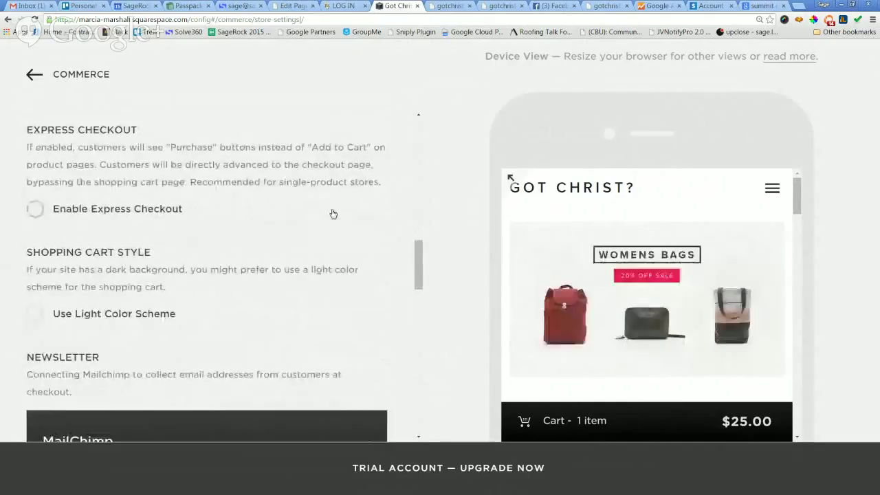
{"action": "scroll", "coordinate": [95, 242], "scroll_direction": "down", "scroll_amount": 2}
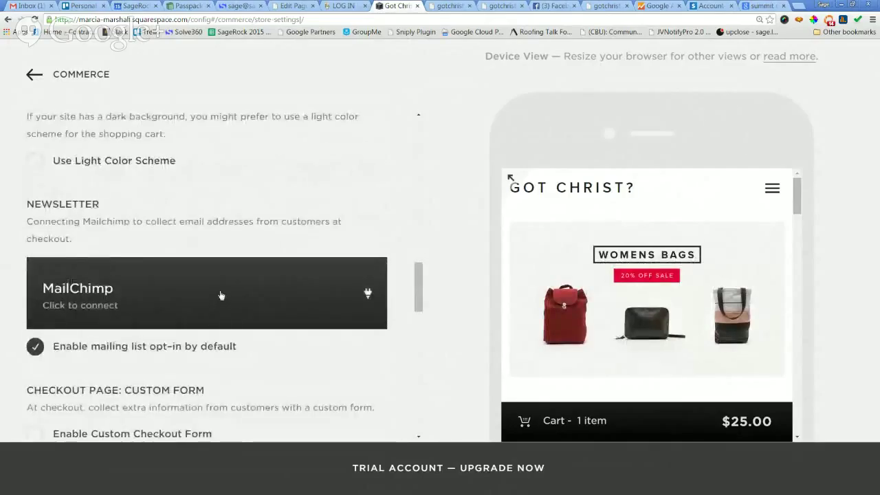
{"action": "scroll", "coordinate": [221, 295], "scroll_direction": "down", "scroll_amount": 1}
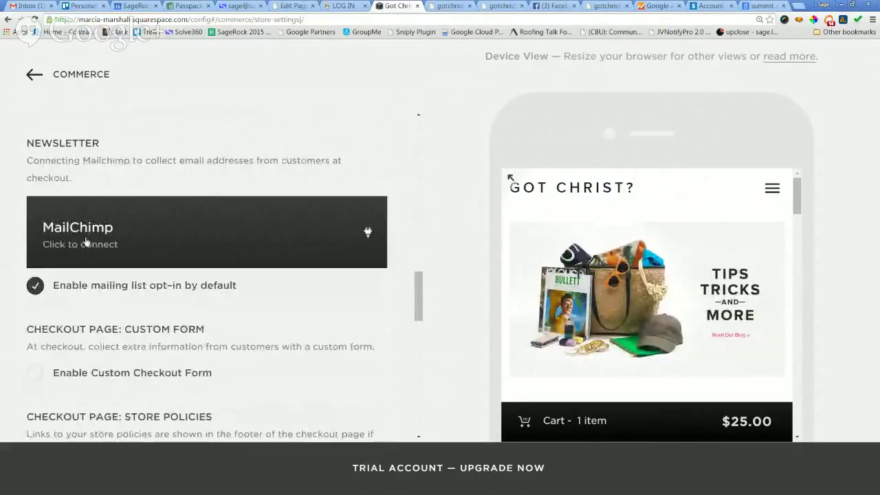
{"action": "left_click", "coordinate": [86, 242]}
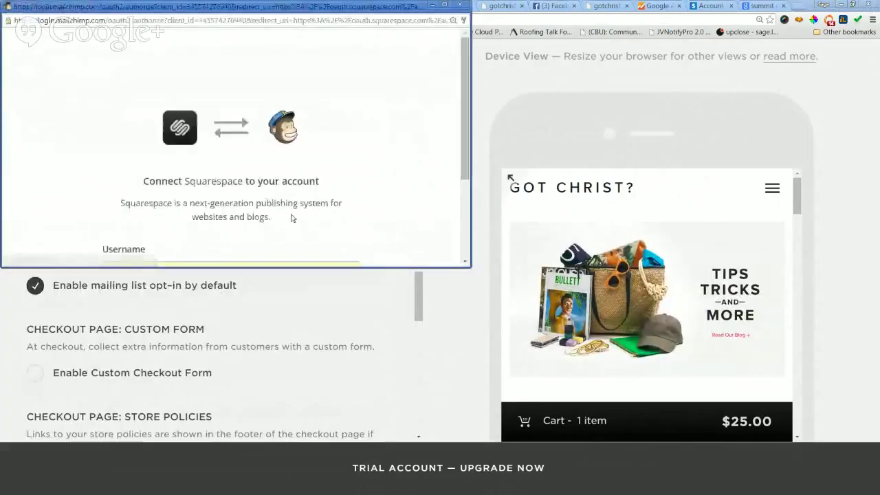
{"action": "scroll", "coordinate": [309, 172], "scroll_direction": "down", "scroll_amount": 1}
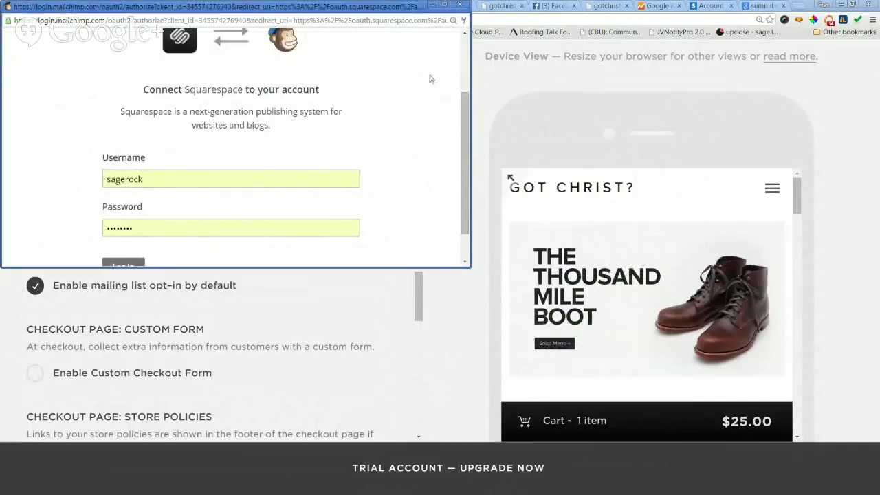
{"action": "left_click", "coordinate": [462, 5]}
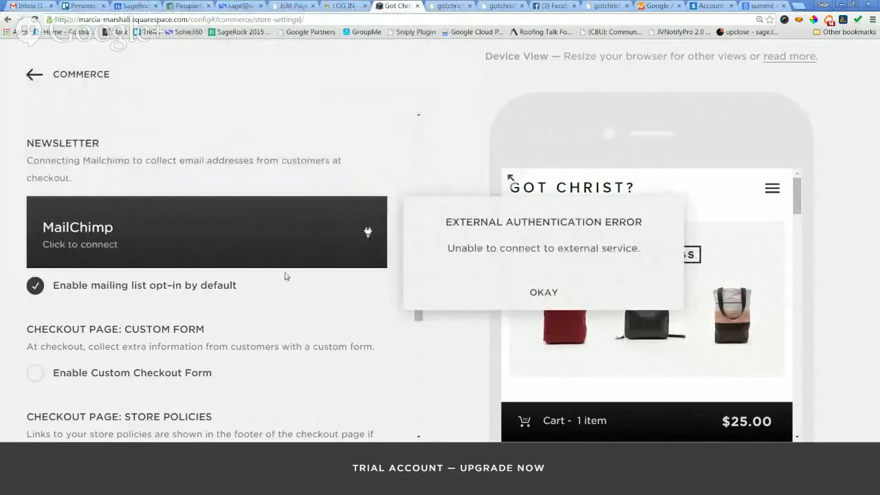
{"action": "left_click", "coordinate": [257, 347]}
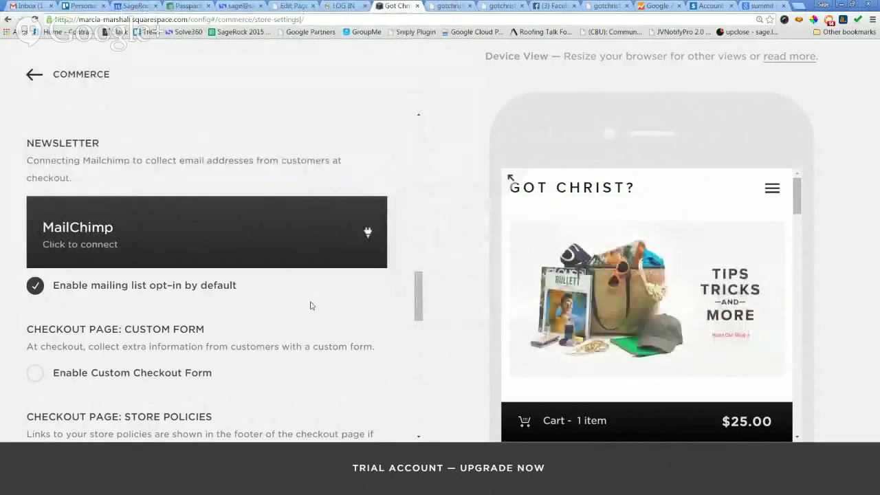
{"action": "scroll", "coordinate": [310, 306], "scroll_direction": "down", "scroll_amount": 1}
{"action": "scroll", "coordinate": [310, 306], "scroll_direction": "down", "scroll_amount": 1}
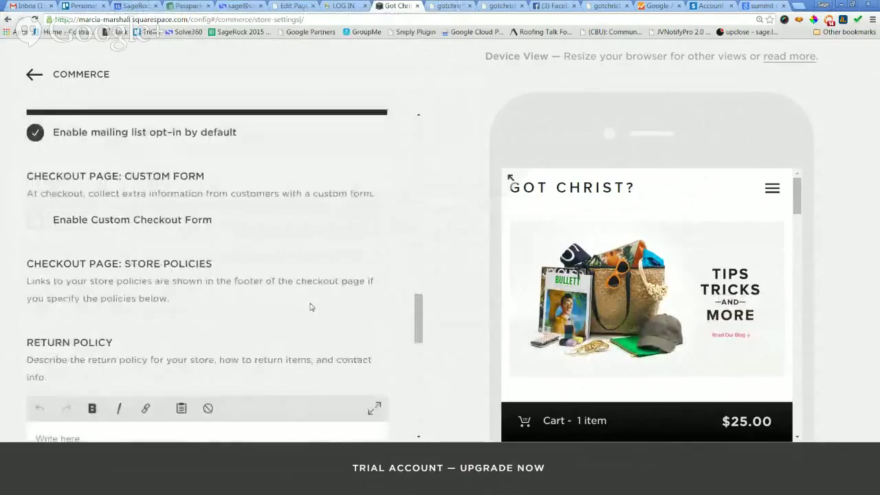
{"action": "scroll", "coordinate": [311, 307], "scroll_direction": "up", "scroll_amount": 2}
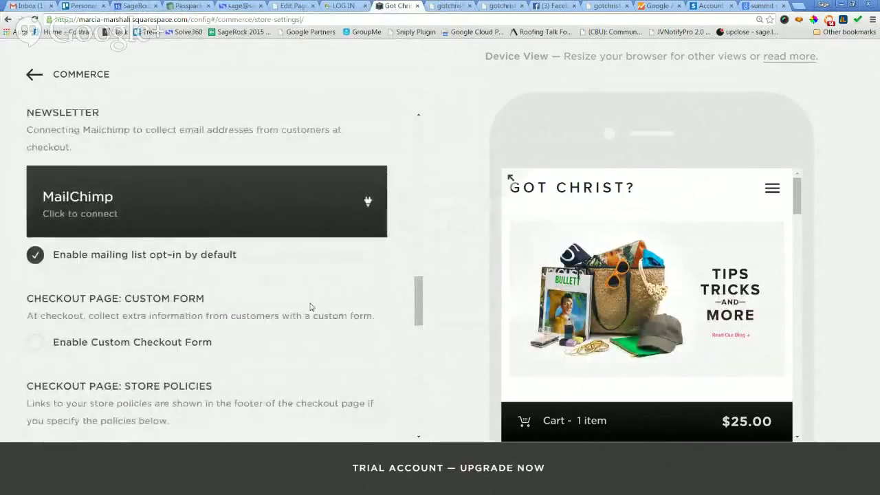
{"action": "scroll", "coordinate": [310, 307], "scroll_direction": "down", "scroll_amount": 1}
{"action": "scroll", "coordinate": [309, 309], "scroll_direction": "up", "scroll_amount": 2}
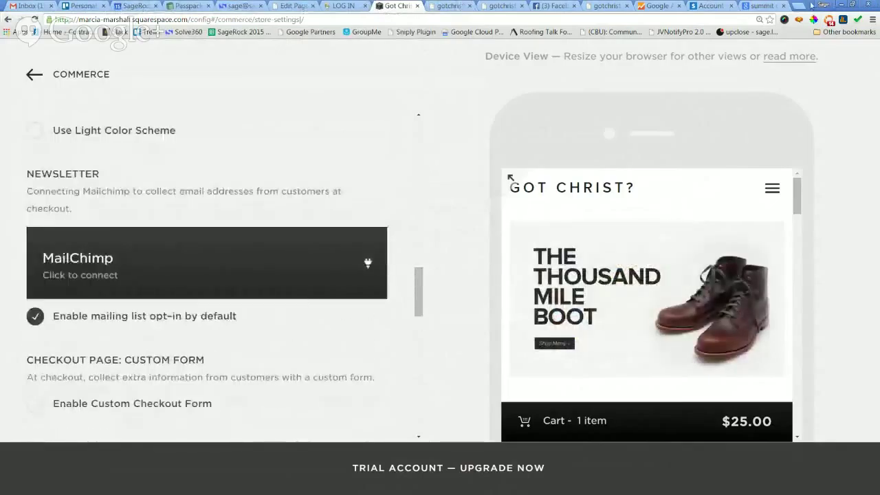
Go to mailchimp.com in a new tab and sign in to the MailChimp account.
{"action": "key", "text": "ctrl+t"}
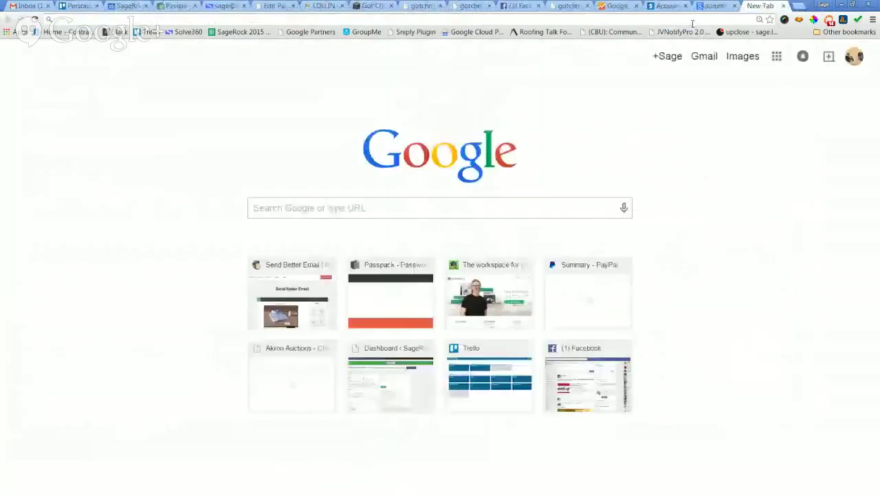
{"action": "type", "text": "mailchimp.com"}
{"action": "key", "text": "Return"}
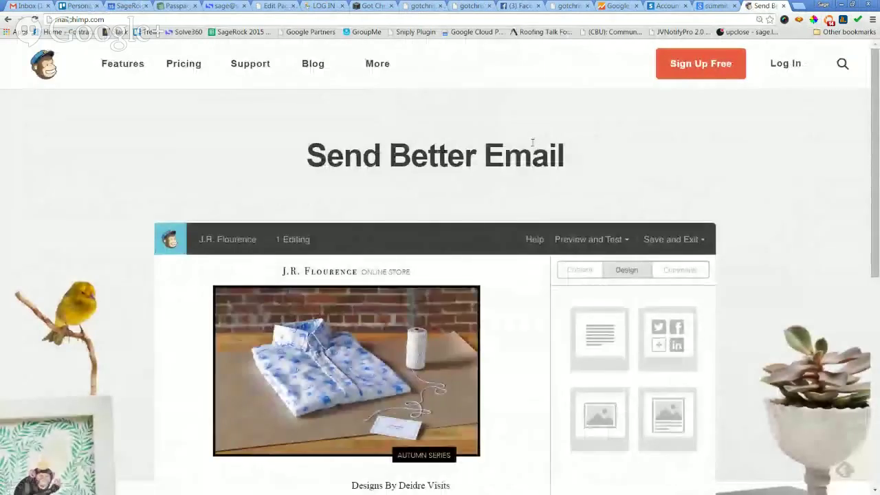
{"action": "left_click", "coordinate": [785, 64]}
{"action": "left_click", "coordinate": [354, 321]}
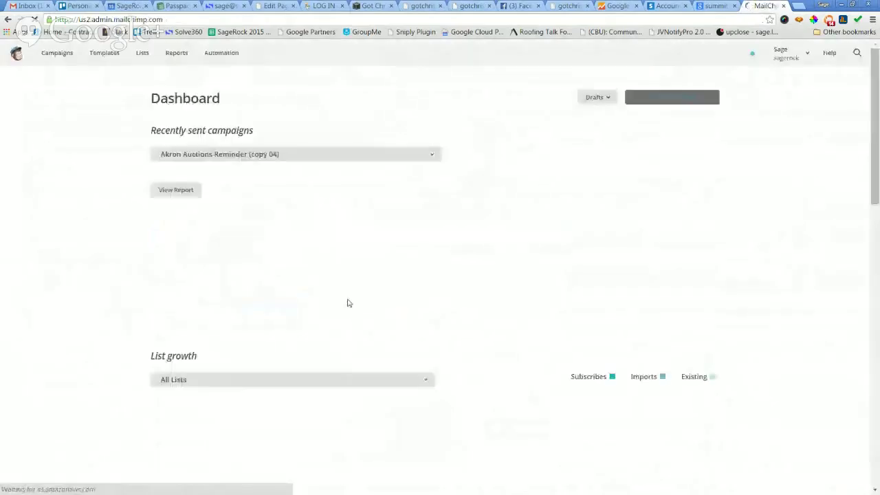
From Lists, choose Create List and confirm to start a brand new list.
{"action": "left_click", "coordinate": [47, 55]}
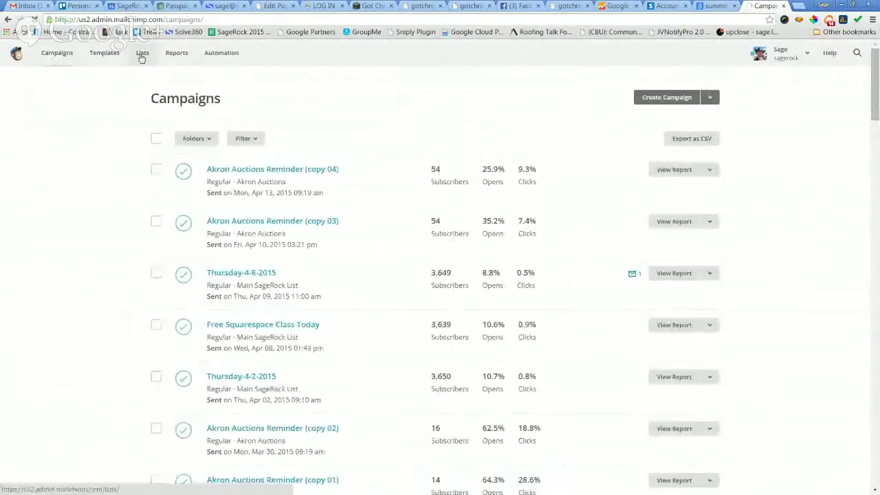
{"action": "left_click", "coordinate": [141, 55]}
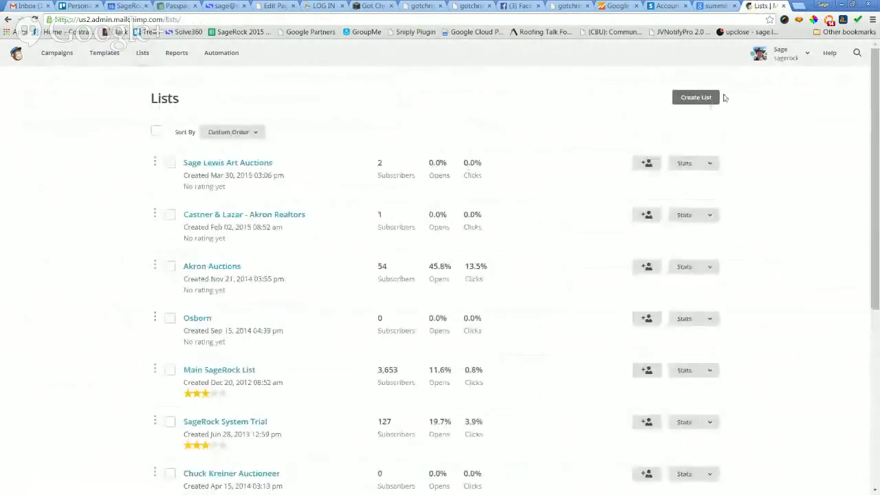
{"action": "left_click", "coordinate": [697, 99]}
{"action": "scroll", "coordinate": [763, 196], "scroll_direction": "down", "scroll_amount": 1}
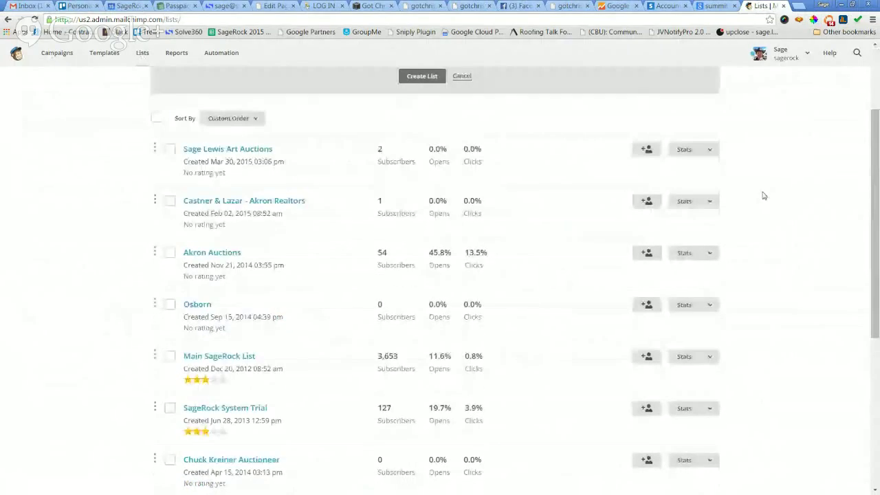
{"action": "scroll", "coordinate": [762, 196], "scroll_direction": "down", "scroll_amount": 4}
{"action": "scroll", "coordinate": [756, 197], "scroll_direction": "up", "scroll_amount": 5}
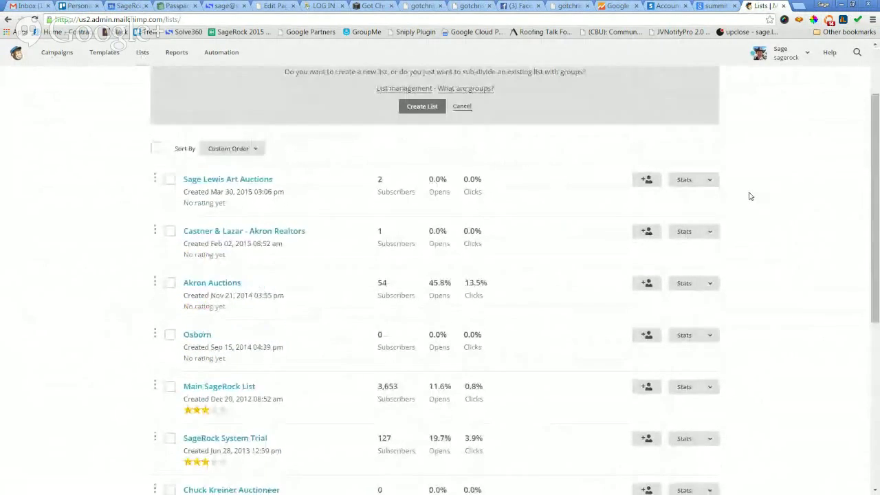
{"action": "scroll", "coordinate": [751, 196], "scroll_direction": "up", "scroll_amount": 2}
{"action": "left_click", "coordinate": [418, 198]}
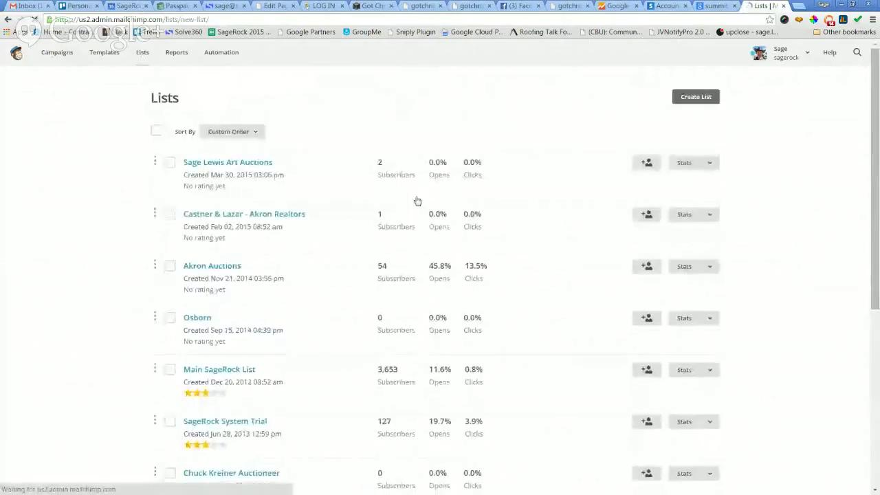
{"action": "left_click", "coordinate": [375, 170]}
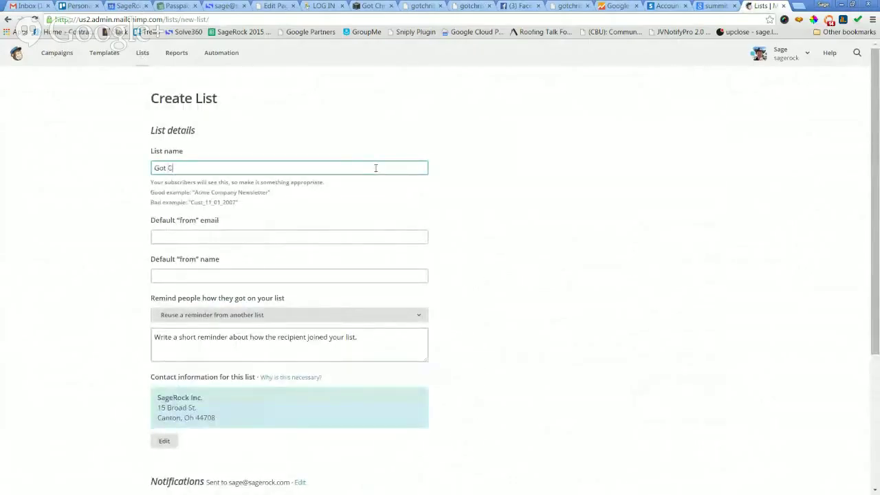
Fill in the list's default sender e-mail address and default sender name.
{"action": "left_click", "coordinate": [317, 238]}
{"action": "key", "text": "ctrl+v"}
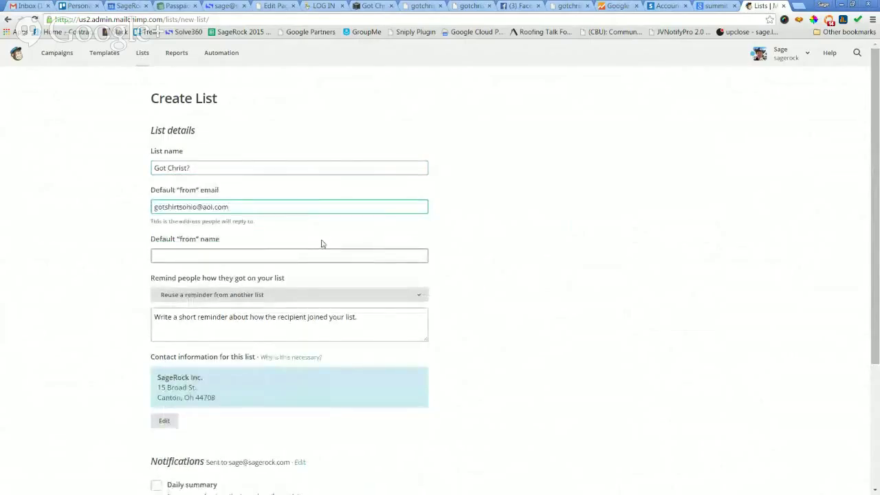
{"action": "left_click", "coordinate": [321, 256]}
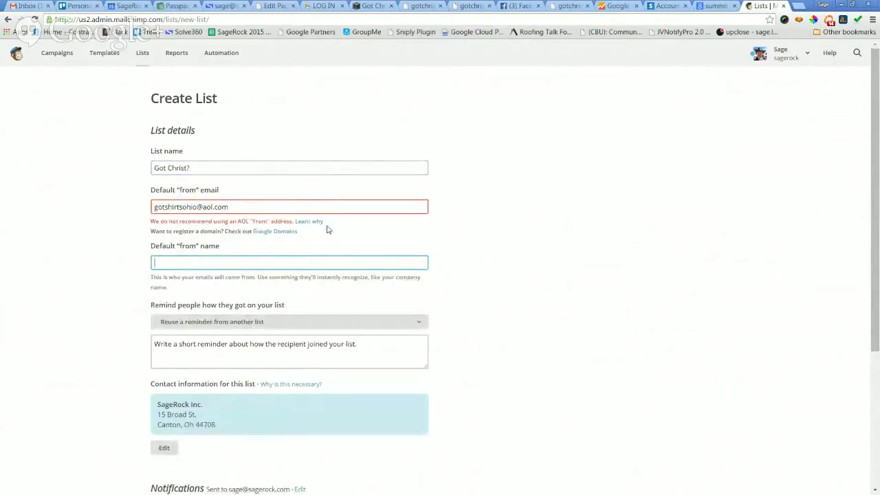
{"action": "left_click", "coordinate": [312, 256]}
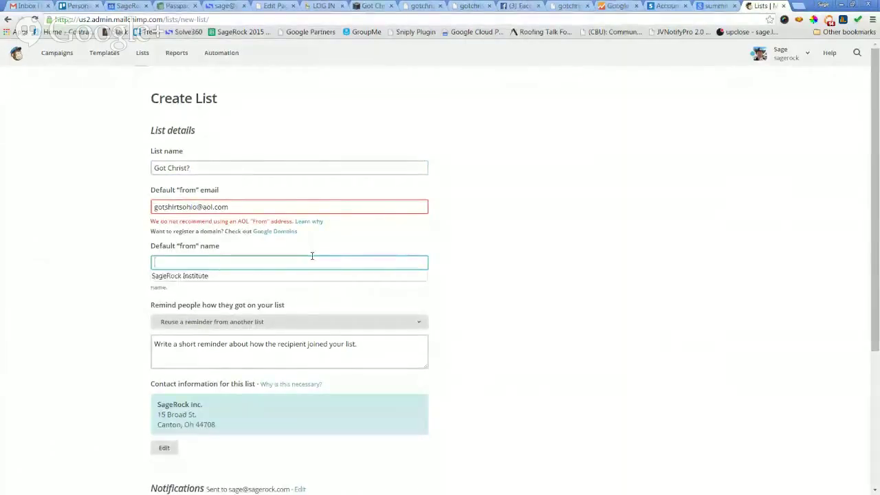
{"action": "left_click", "coordinate": [248, 209]}
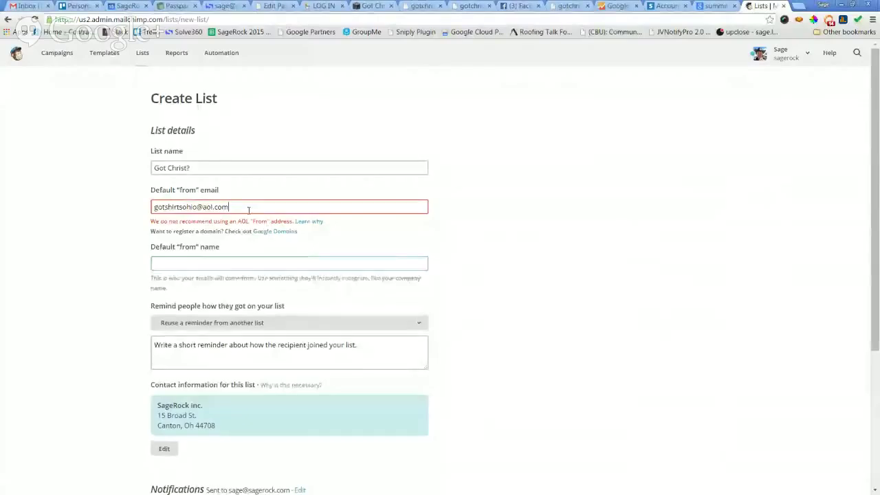
{"action": "left_click_drag", "start_coordinate": [249, 210], "coordinate": [143, 206]}
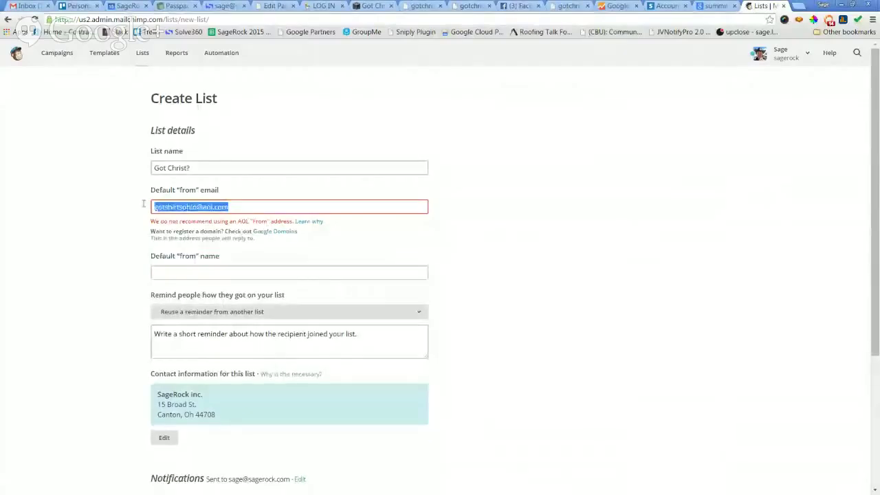
{"action": "left_click", "coordinate": [259, 284]}
{"action": "left_click", "coordinate": [260, 262]}
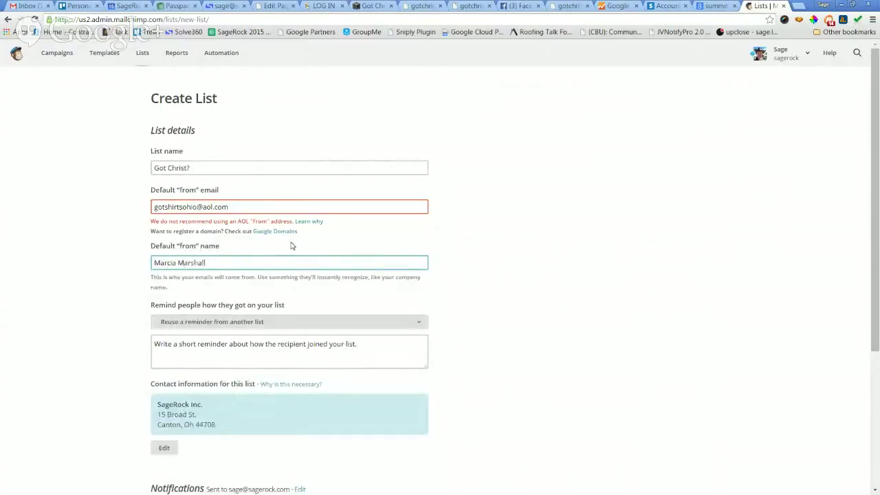
Add the reminder 'You registered on our web site.' and save the Got Christ? list.
{"action": "left_click", "coordinate": [282, 344]}
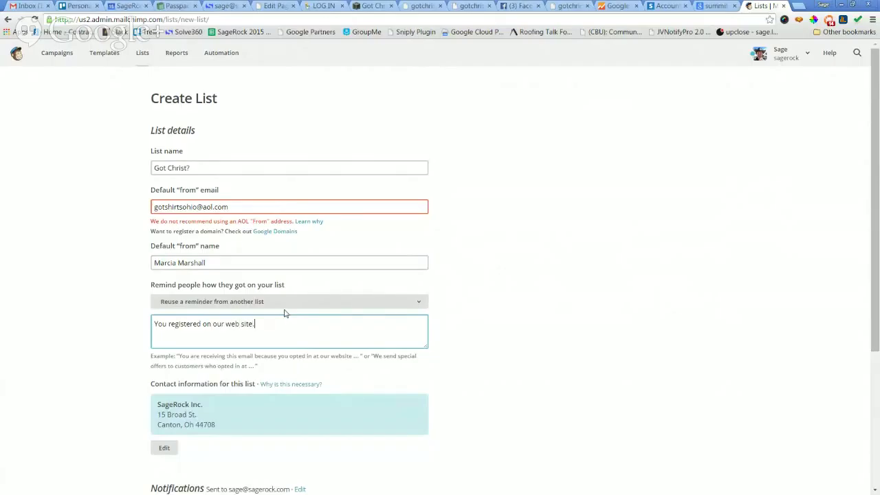
{"action": "scroll", "coordinate": [526, 289], "scroll_direction": "down", "scroll_amount": 1}
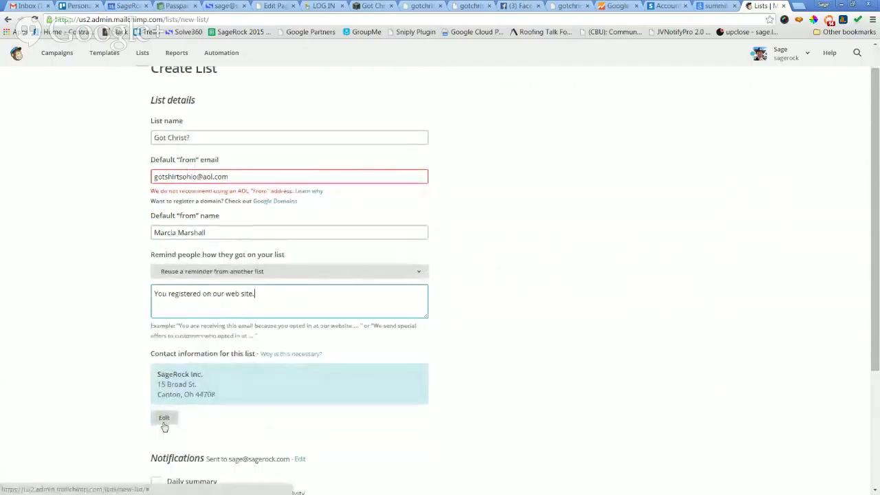
{"action": "scroll", "coordinate": [584, 337], "scroll_direction": "down", "scroll_amount": 3}
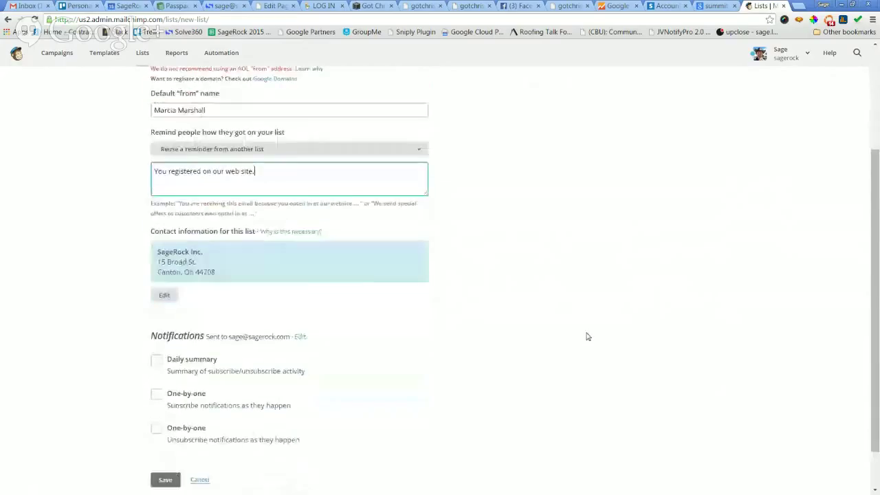
{"action": "left_click", "coordinate": [165, 430]}
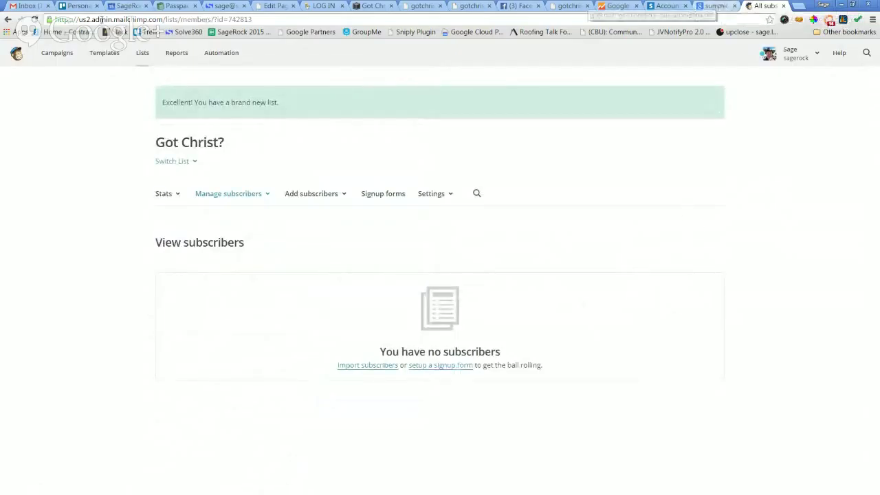
{"action": "left_click", "coordinate": [369, 5]}
Connect the store newsletter to MailChimp and choose the Got Christ? list for opt-ins.
{"action": "left_click", "coordinate": [102, 281]}
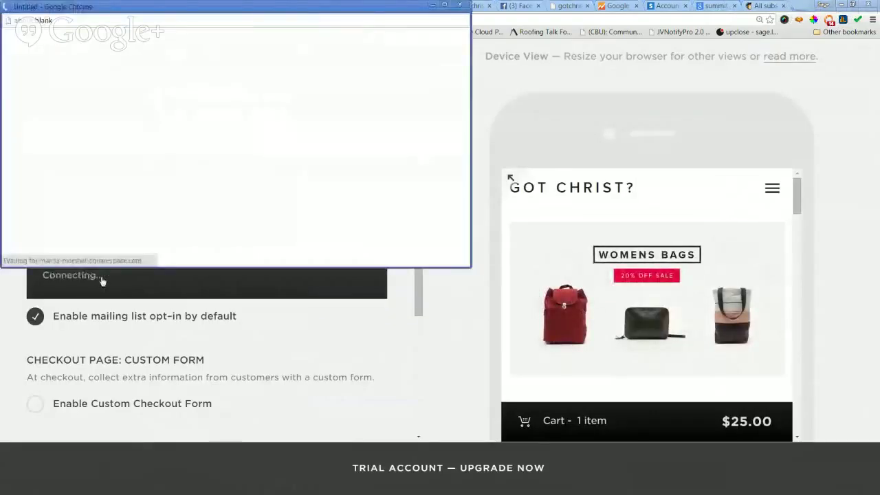
{"action": "scroll", "coordinate": [253, 182], "scroll_direction": "down", "scroll_amount": 2}
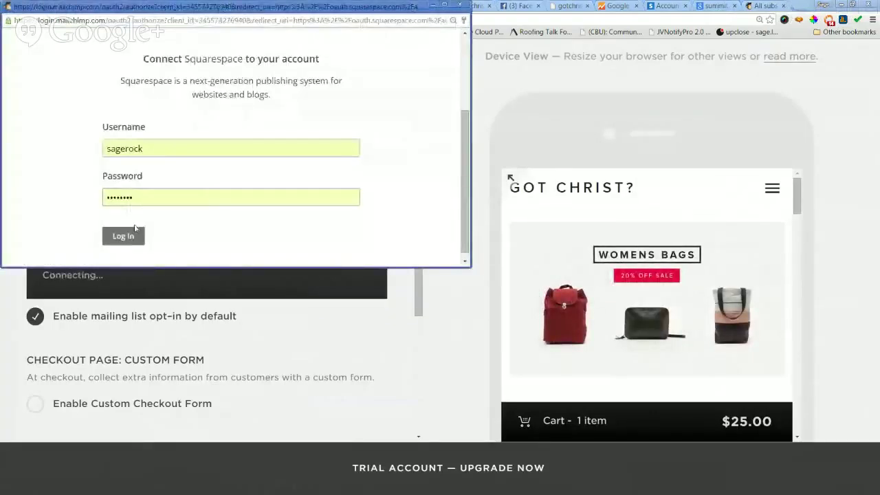
{"action": "left_click", "coordinate": [116, 238]}
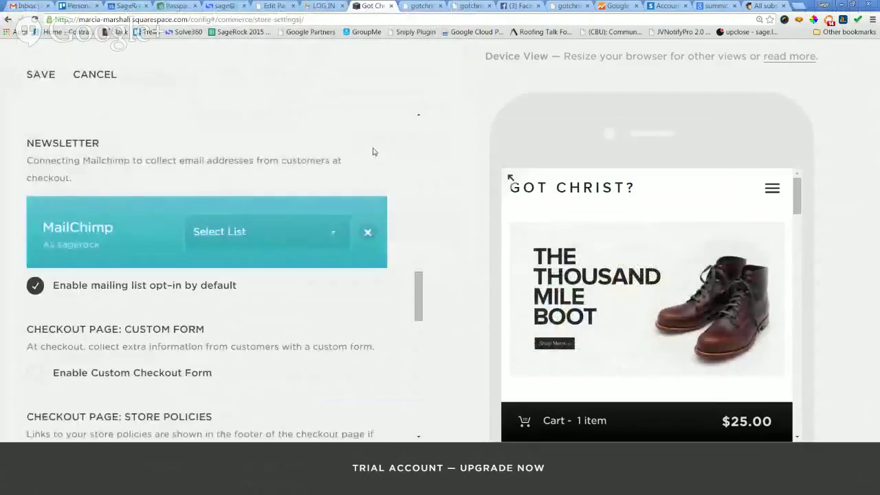
{"action": "left_click", "coordinate": [268, 232]}
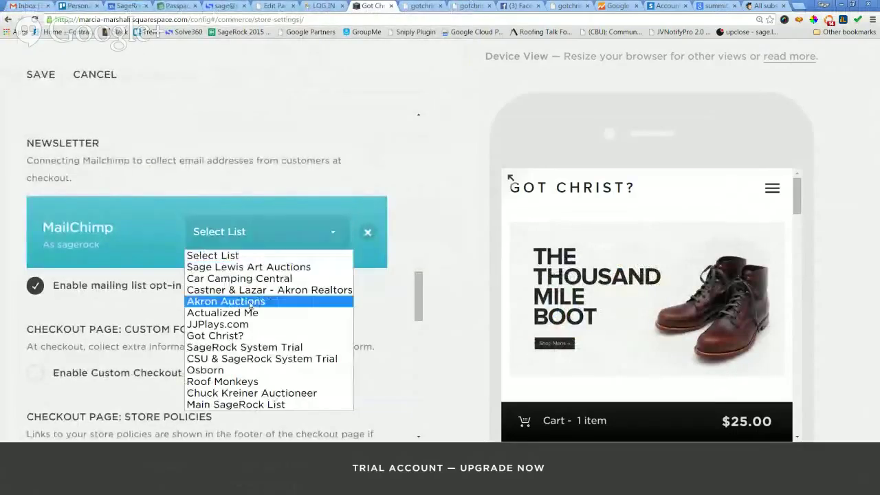
{"action": "left_click", "coordinate": [237, 335]}
{"action": "scroll", "coordinate": [305, 287], "scroll_direction": "down", "scroll_amount": 2}
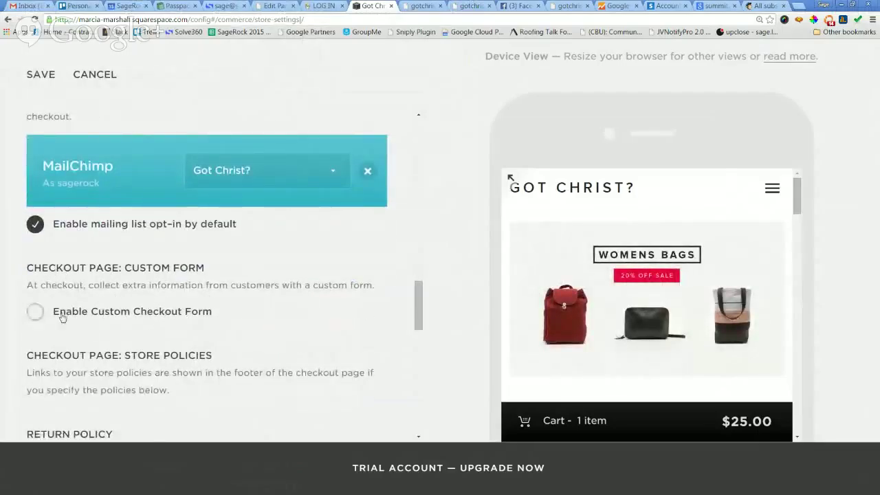
{"action": "left_click", "coordinate": [34, 312]}
Leave Enable Custom Checkout Form unchecked, save Store Settings, and return to the Commerce list.
{"action": "scroll", "coordinate": [72, 316], "scroll_direction": "down", "scroll_amount": 1}
{"action": "left_click", "coordinate": [35, 288]}
{"action": "scroll", "coordinate": [127, 294], "scroll_direction": "down", "scroll_amount": 6}
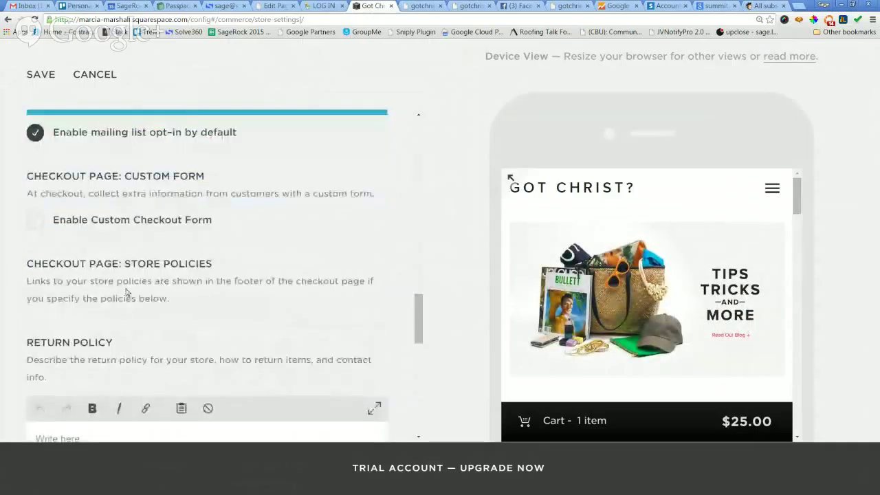
{"action": "scroll", "coordinate": [139, 340], "scroll_direction": "down", "scroll_amount": 6}
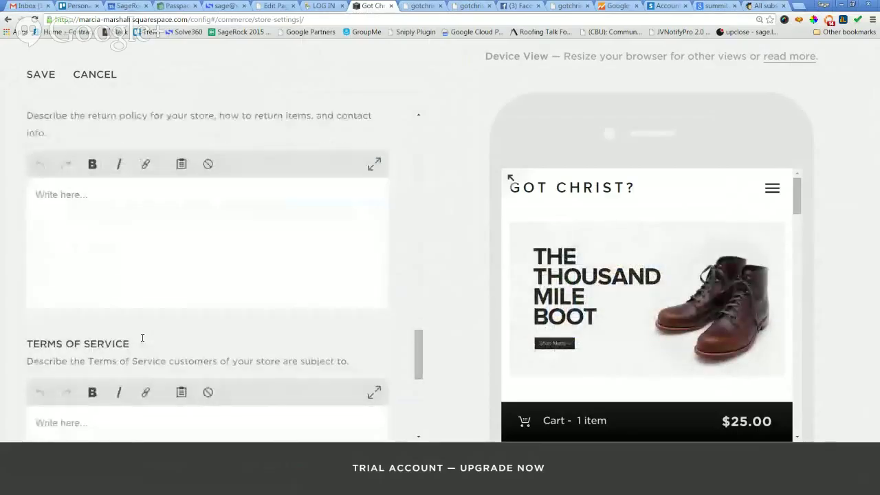
{"action": "scroll", "coordinate": [415, 293], "scroll_direction": "down", "scroll_amount": 1}
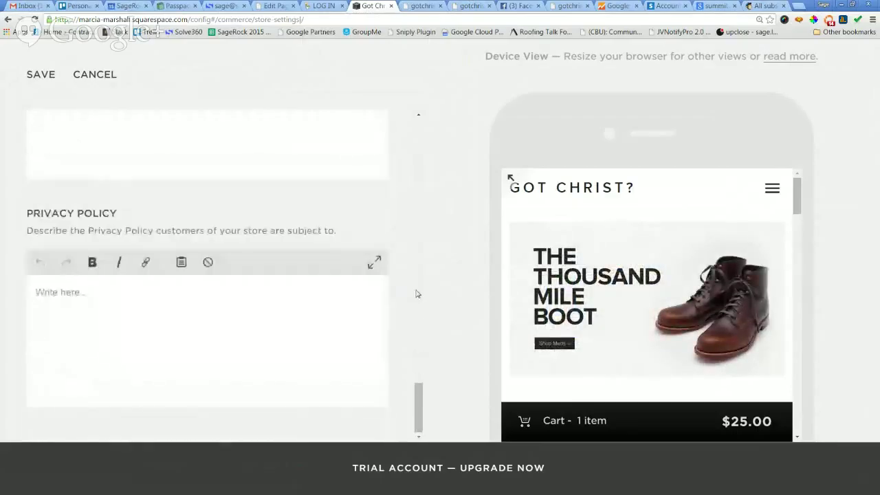
{"action": "scroll", "coordinate": [422, 298], "scroll_direction": "up", "scroll_amount": 8}
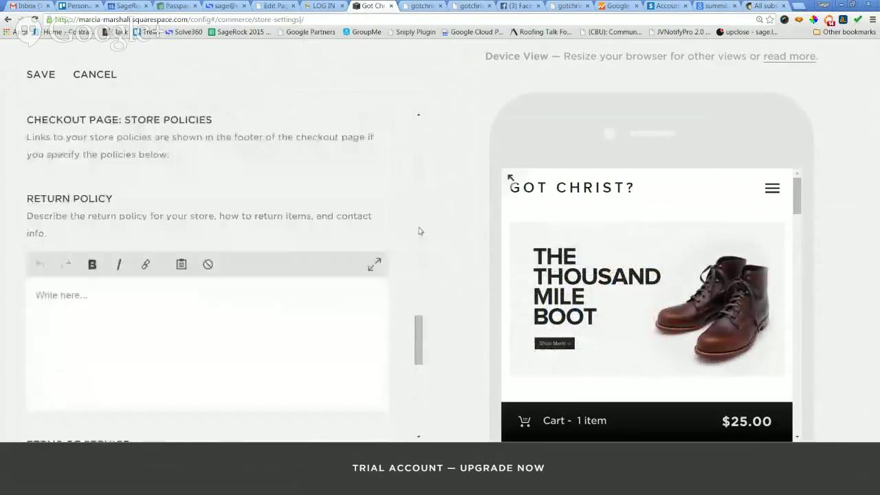
{"action": "scroll", "coordinate": [416, 223], "scroll_direction": "up", "scroll_amount": 1}
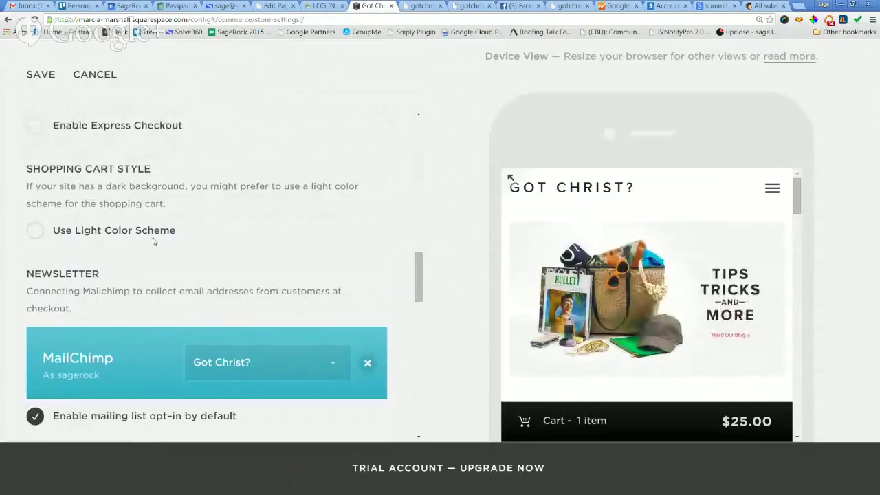
{"action": "left_click", "coordinate": [42, 75]}
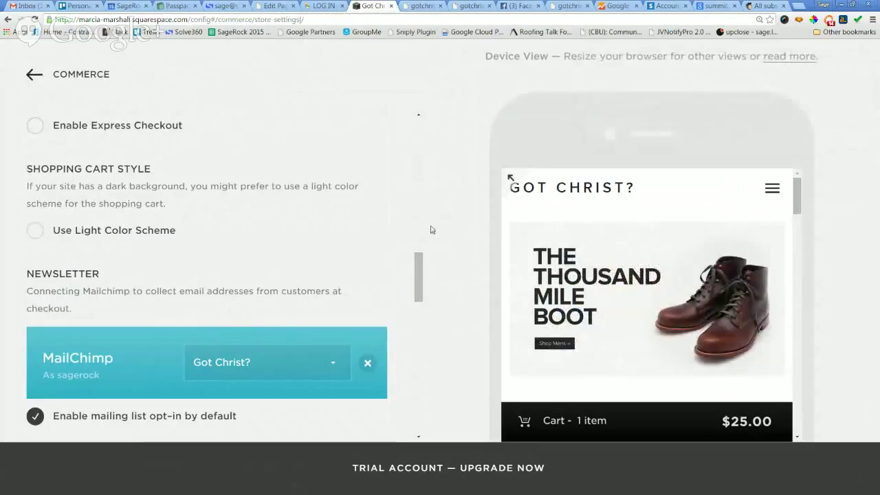
{"action": "left_click_drag", "start_coordinate": [418, 267], "coordinate": [429, 118]}
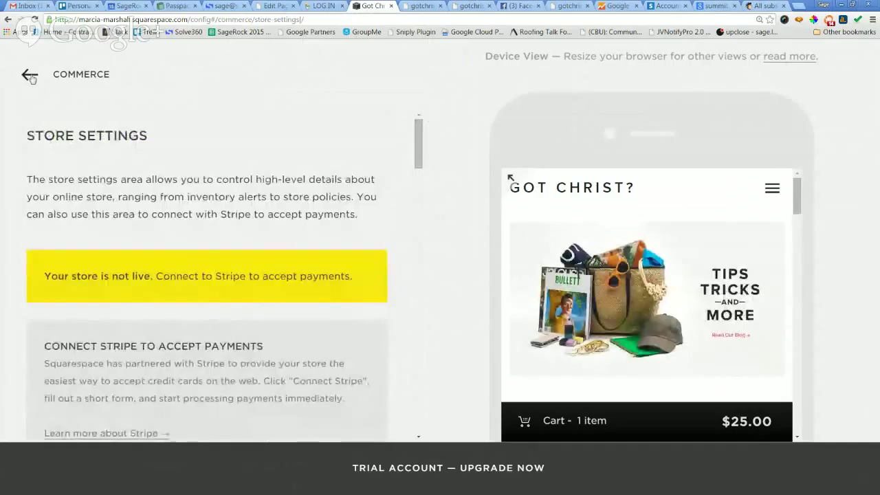
{"action": "left_click", "coordinate": [30, 77]}
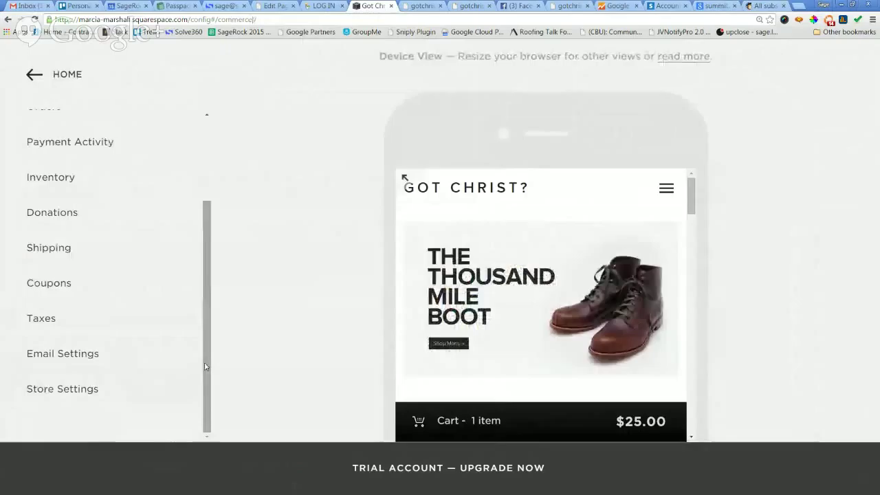
From the HOME menu, go to Pages and start a new page under NOT LINKED.
{"action": "scroll", "coordinate": [194, 194], "scroll_direction": "up", "scroll_amount": 2}
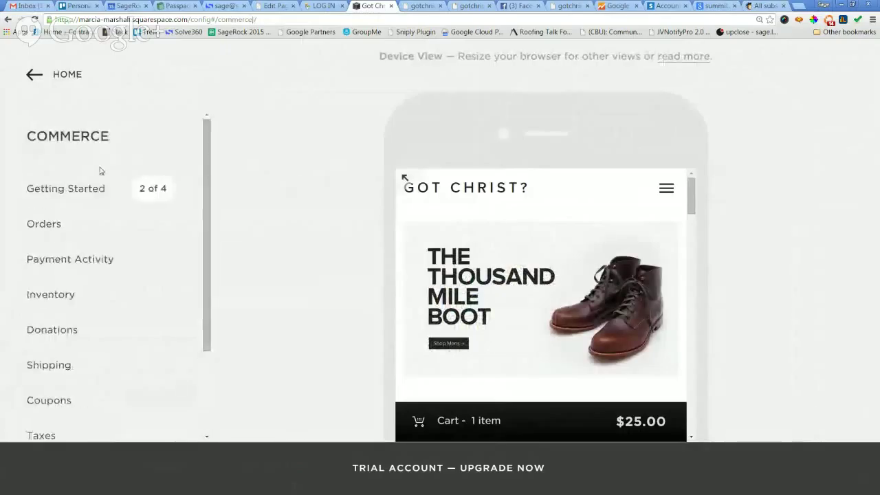
{"action": "scroll", "coordinate": [68, 358], "scroll_direction": "down", "scroll_amount": 1}
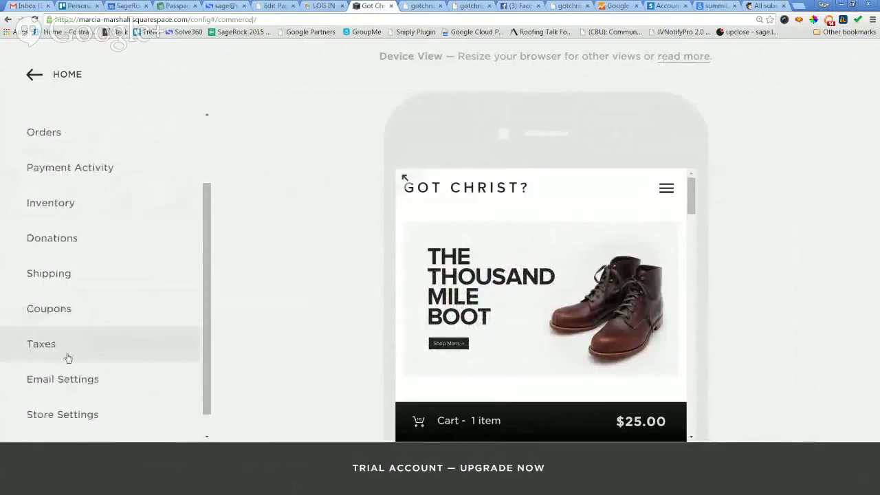
{"action": "left_click", "coordinate": [32, 75]}
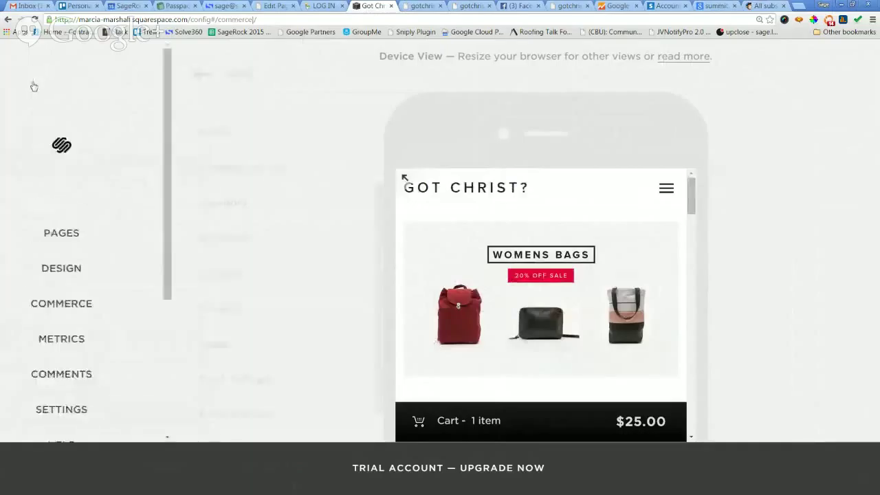
{"action": "scroll", "coordinate": [82, 227], "scroll_direction": "down", "scroll_amount": 2}
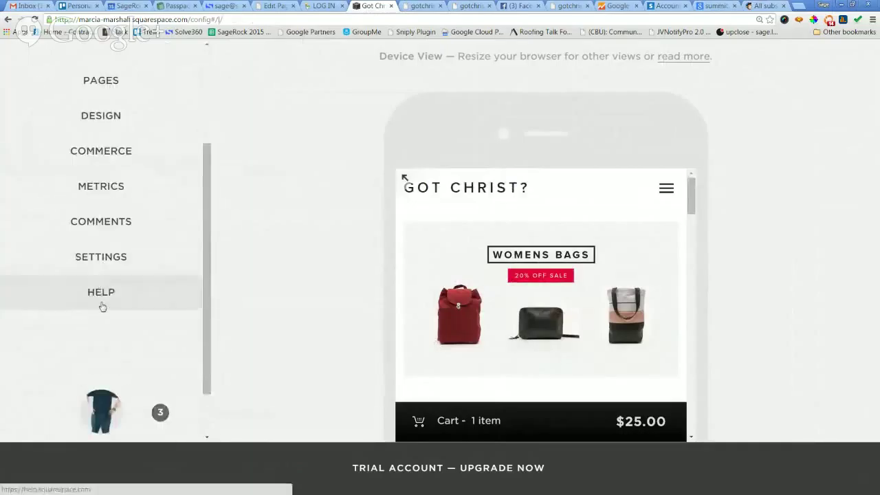
{"action": "scroll", "coordinate": [197, 193], "scroll_direction": "up", "scroll_amount": 1}
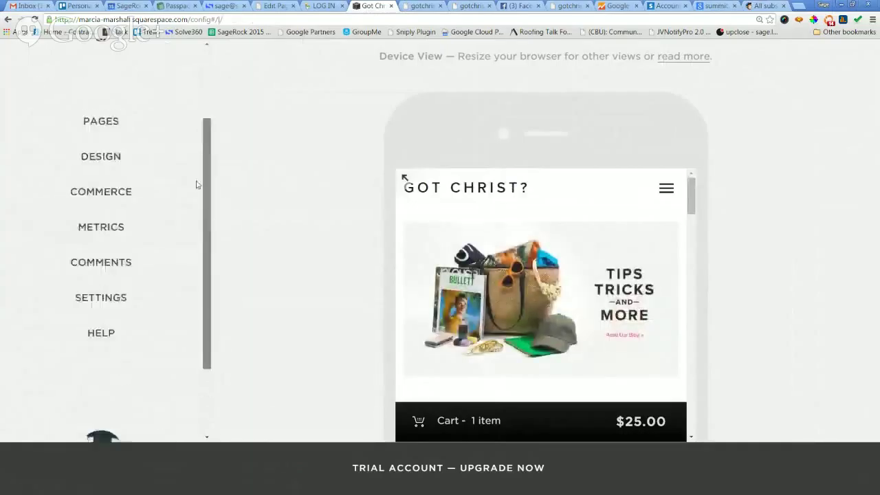
{"action": "scroll", "coordinate": [196, 184], "scroll_direction": "up", "scroll_amount": 3}
{"action": "left_click", "coordinate": [103, 232]}
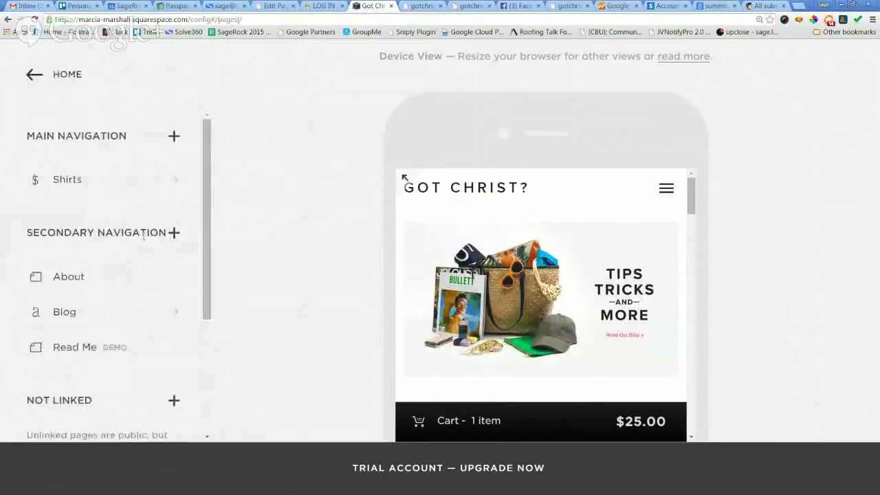
{"action": "scroll", "coordinate": [205, 293], "scroll_direction": "down", "scroll_amount": 2}
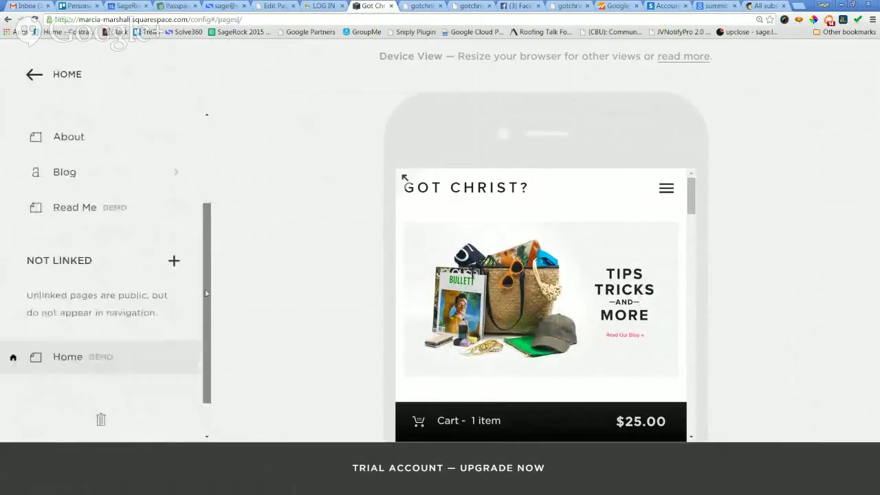
{"action": "scroll", "coordinate": [205, 293], "scroll_direction": "down", "scroll_amount": 1}
{"action": "left_click", "coordinate": [173, 233]}
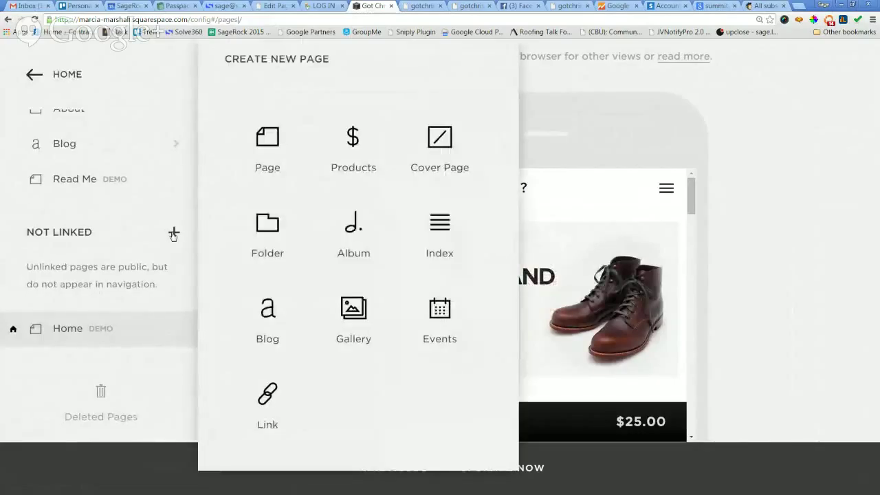
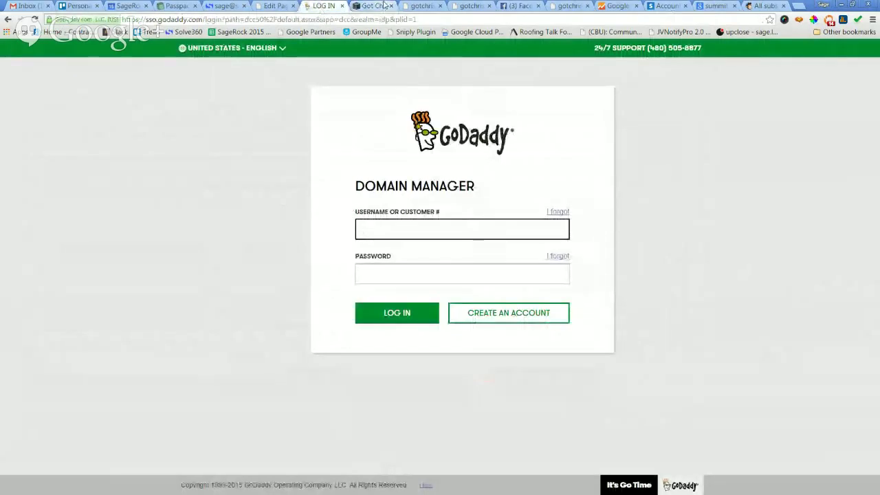
Paste the stored user ID from Passpack into the GoDaddy username field.
{"action": "left_click", "coordinate": [168, 7]}
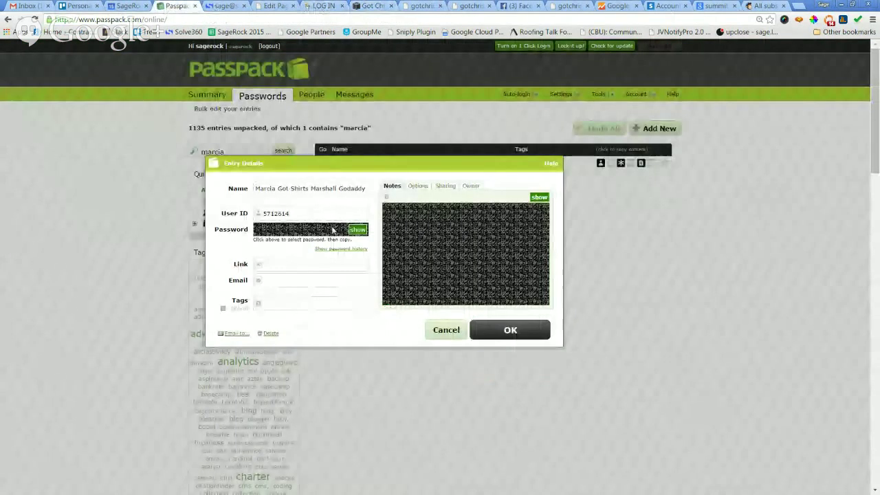
{"action": "left_click", "coordinate": [310, 213]}
{"action": "key", "text": "ctrl+c"}
{"action": "left_click", "coordinate": [320, 5]}
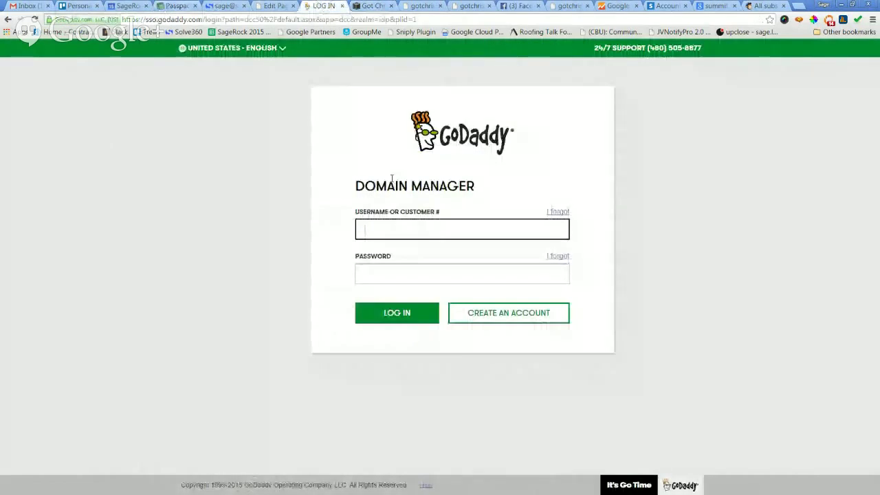
{"action": "key", "text": "ctrl+v"}
{"action": "left_click", "coordinate": [318, 216]}
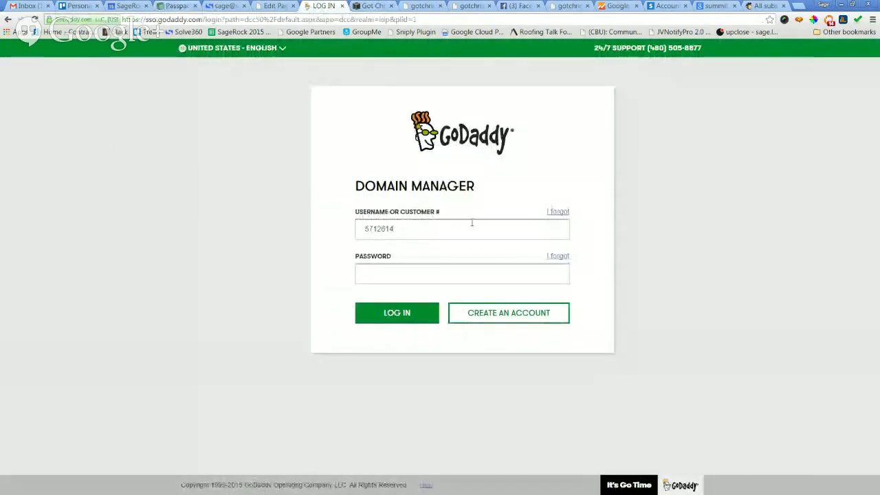
{"action": "left_click", "coordinate": [473, 222]}
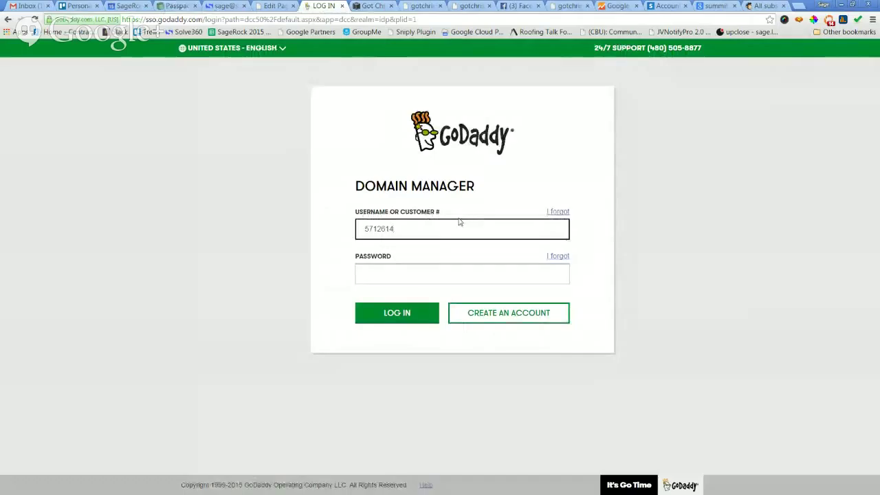
Paste the stored account password from Passpack and log in to GoDaddy.
{"action": "left_click", "coordinate": [175, 6]}
{"action": "left_click", "coordinate": [282, 230]}
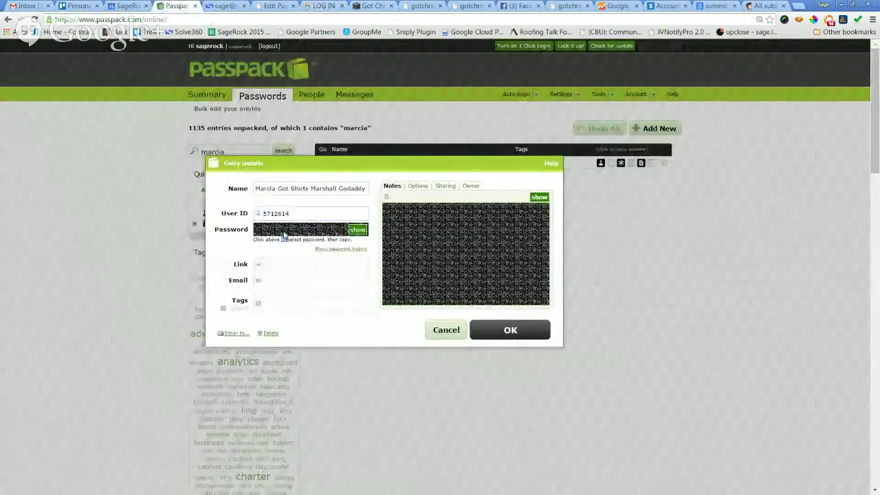
{"action": "left_click", "coordinate": [289, 227]}
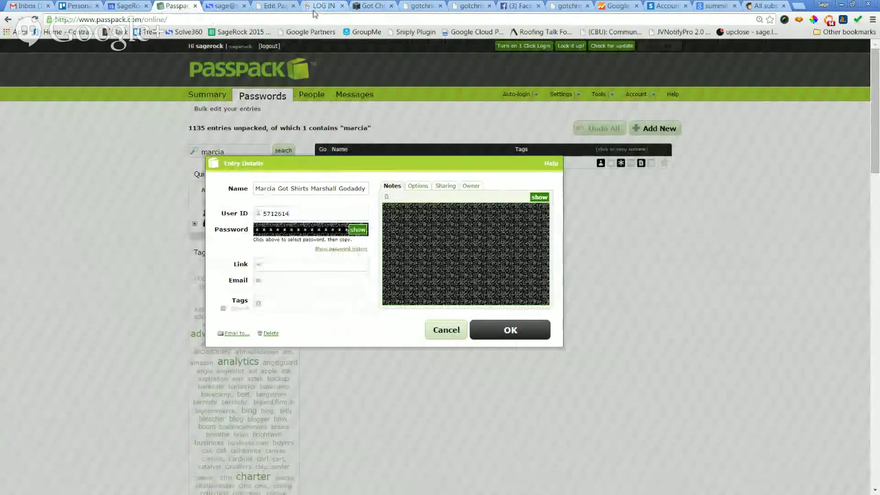
{"action": "left_click", "coordinate": [318, 7]}
{"action": "left_click", "coordinate": [416, 275]}
{"action": "key", "text": "ctrl+v"}
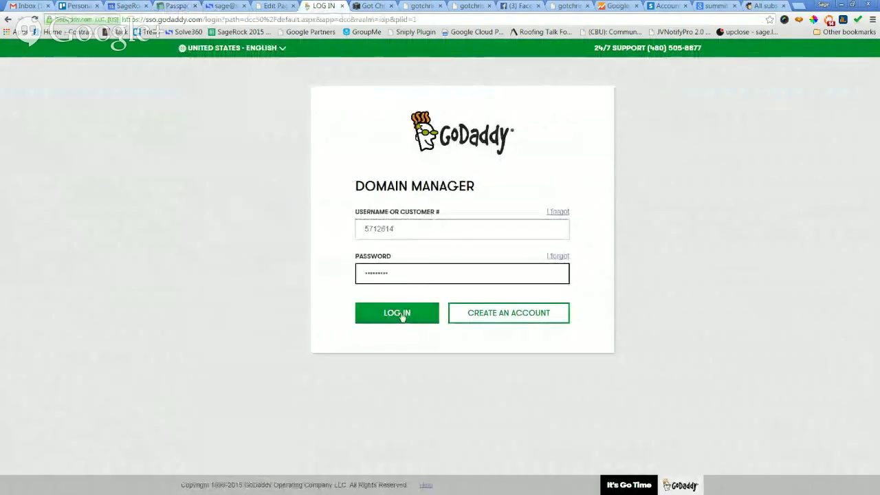
{"action": "left_click", "coordinate": [400, 315]}
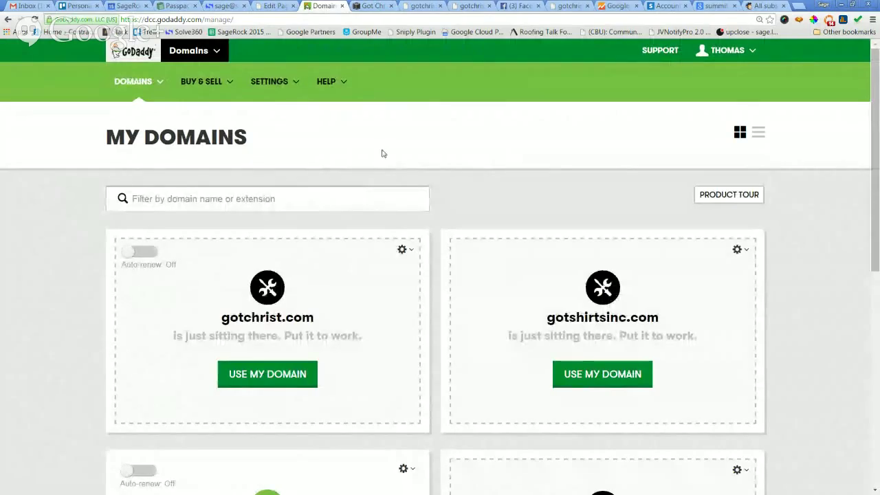
Browse the GoDaddy Domains area and Account Administrators page, zooming the view back in.
{"action": "scroll", "coordinate": [511, 263], "scroll_direction": "down", "scroll_amount": 2}
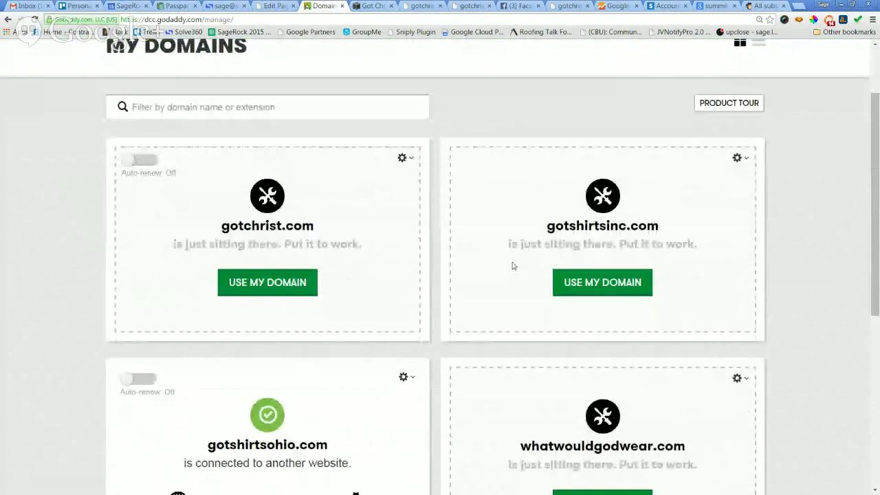
{"action": "scroll", "coordinate": [512, 279], "scroll_direction": "down", "scroll_amount": 1}
{"action": "scroll", "coordinate": [506, 279], "scroll_direction": "down", "scroll_amount": 1}
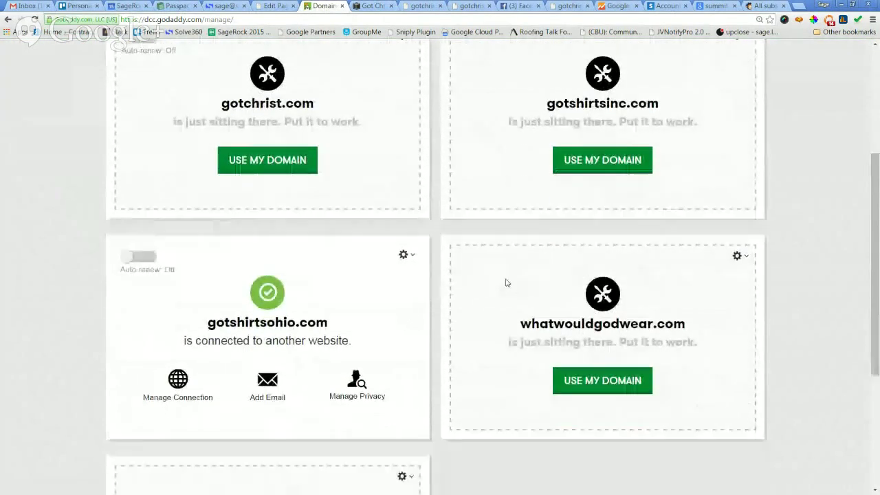
{"action": "scroll", "coordinate": [502, 282], "scroll_direction": "up", "scroll_amount": 4}
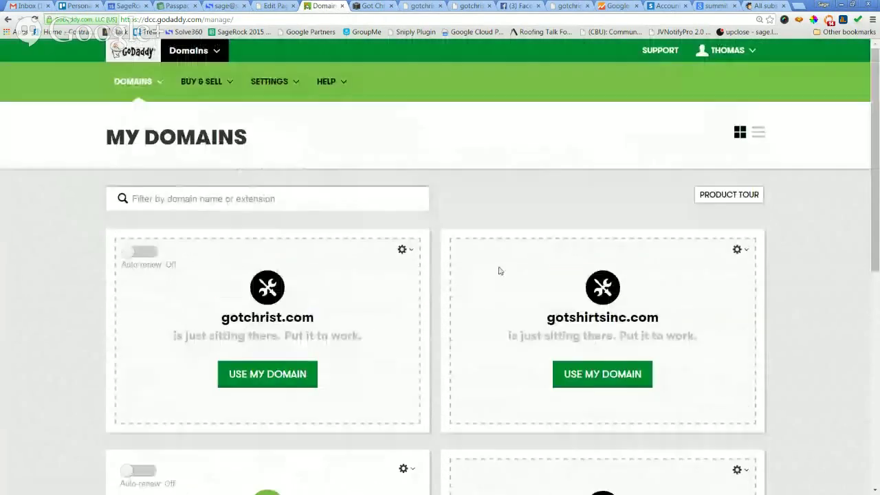
{"action": "left_click", "coordinate": [199, 56]}
{"action": "left_click", "coordinate": [196, 72]}
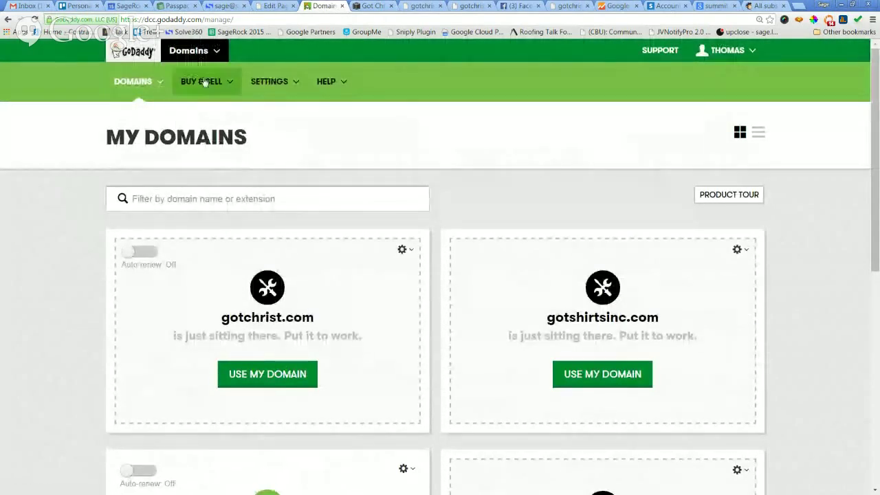
{"action": "scroll", "coordinate": [491, 193], "scroll_direction": "down", "scroll_amount": 3}
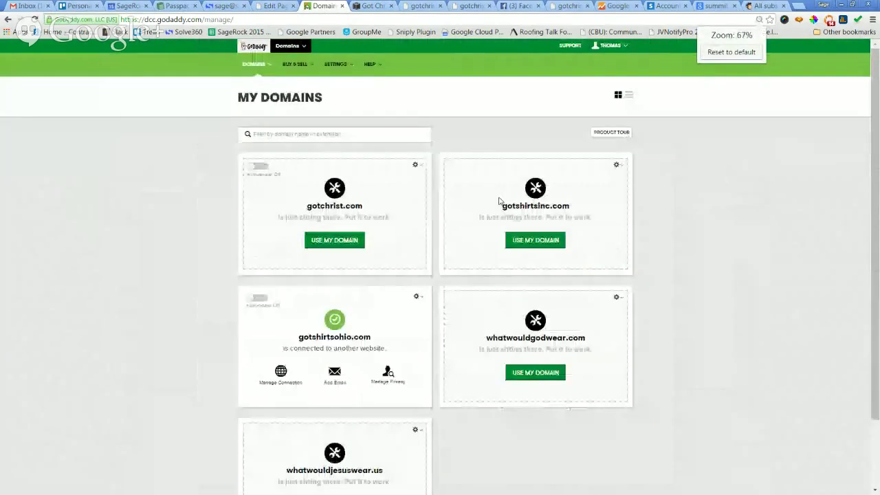
{"action": "scroll", "coordinate": [340, 120], "scroll_direction": "up", "scroll_amount": 2}
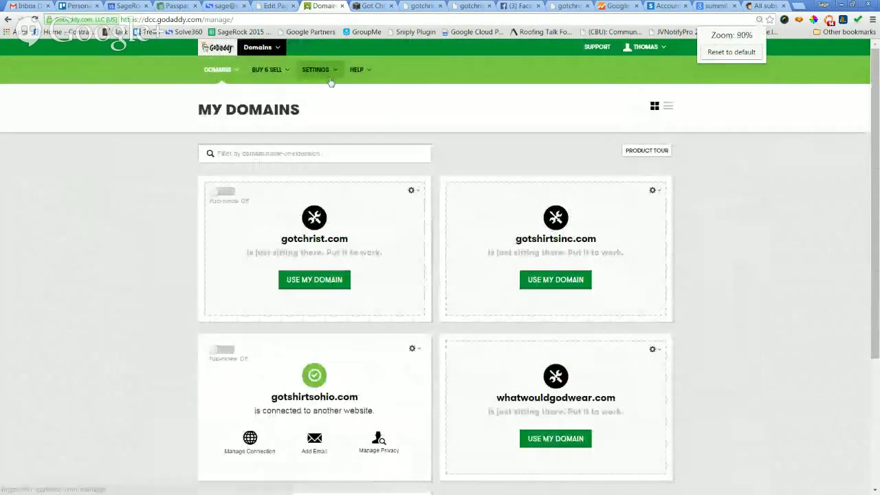
{"action": "left_click", "coordinate": [334, 87]}
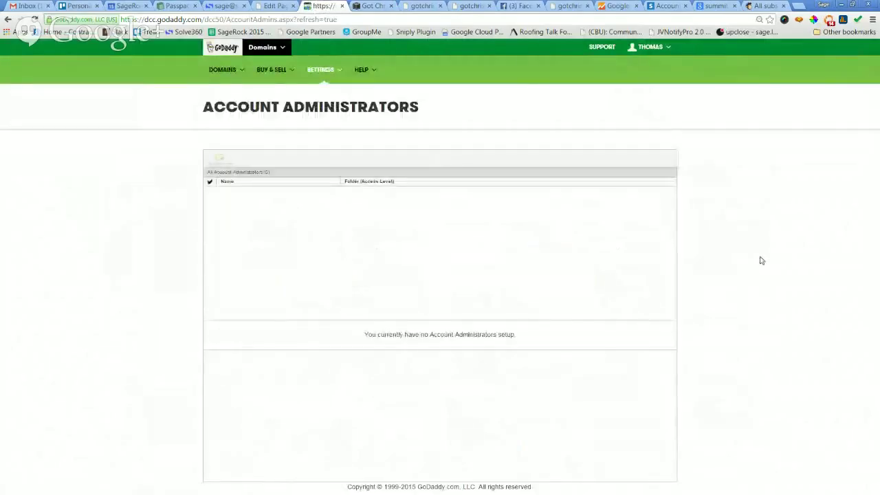
{"action": "key", "text": "ctrl+plus"}
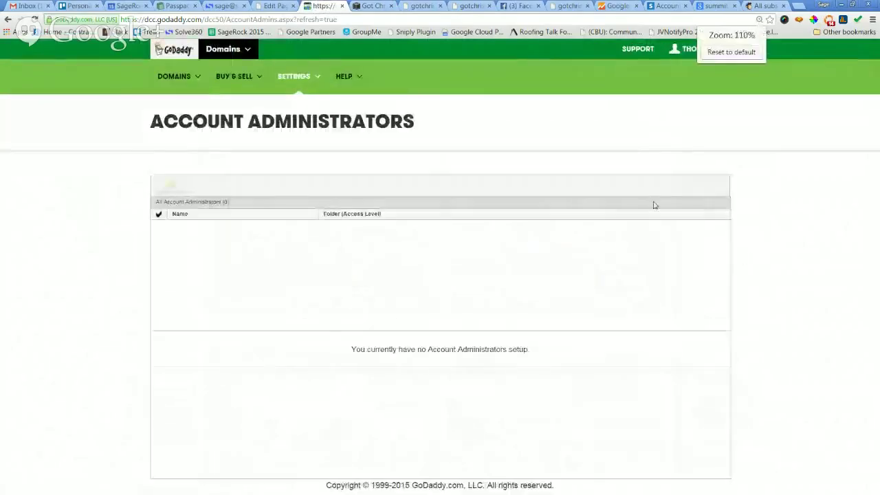
Return to All Domains and open Domain Details for gotchrist.com.
{"action": "mouse_move", "coordinate": [164, 84]}
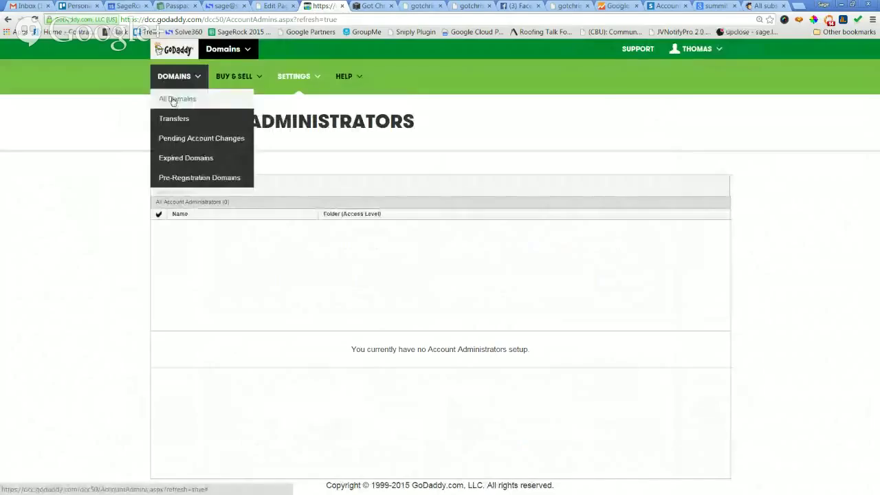
{"action": "left_click", "coordinate": [169, 100]}
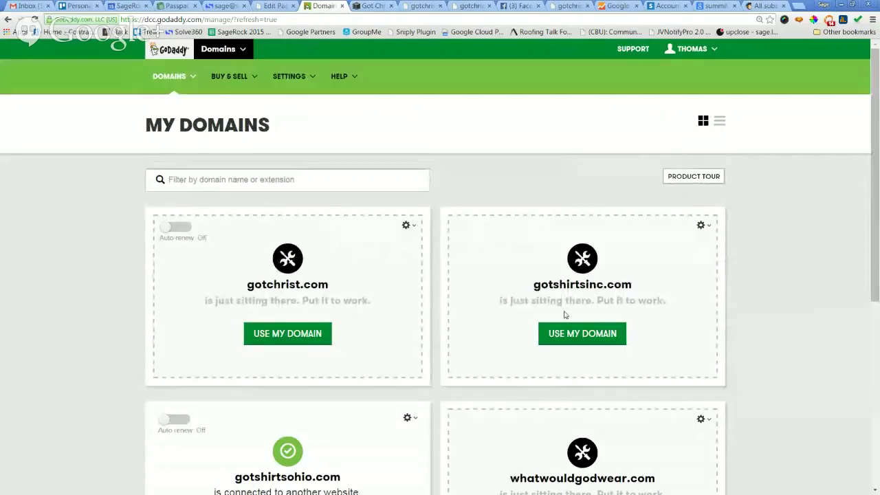
{"action": "left_click", "coordinate": [407, 227]}
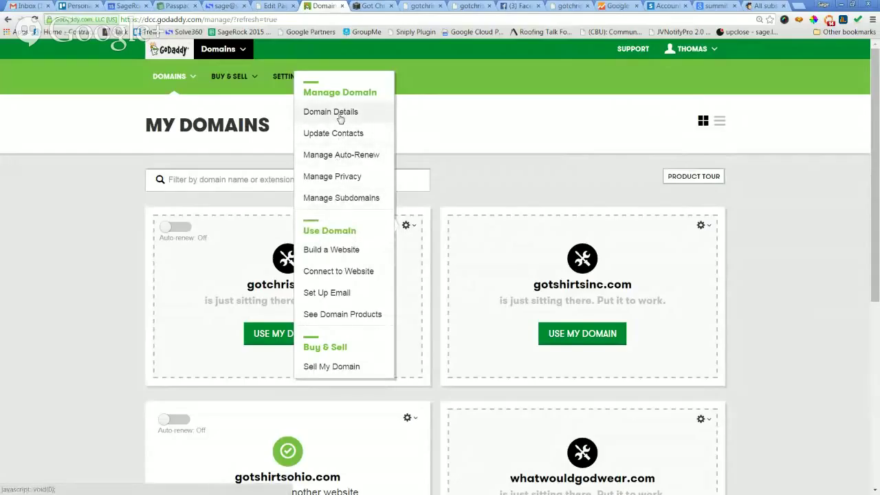
{"action": "left_click", "coordinate": [339, 119]}
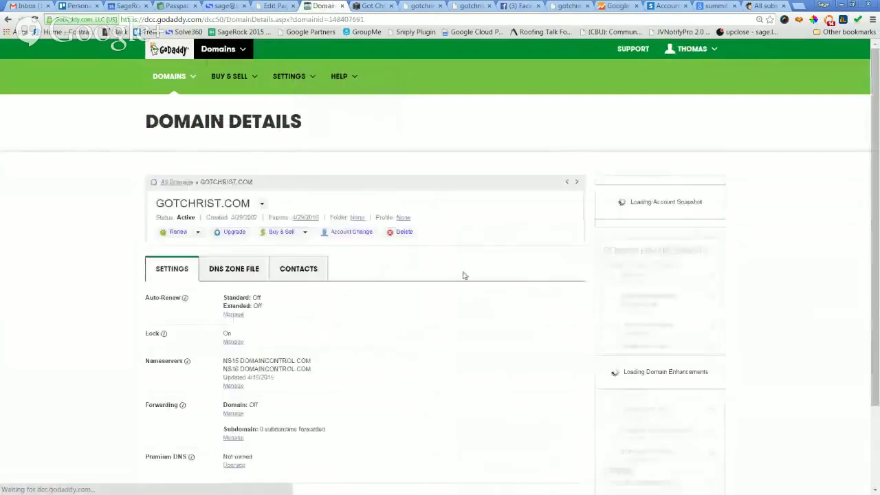
{"action": "left_click_drag", "start_coordinate": [874, 279], "coordinate": [875, 303]}
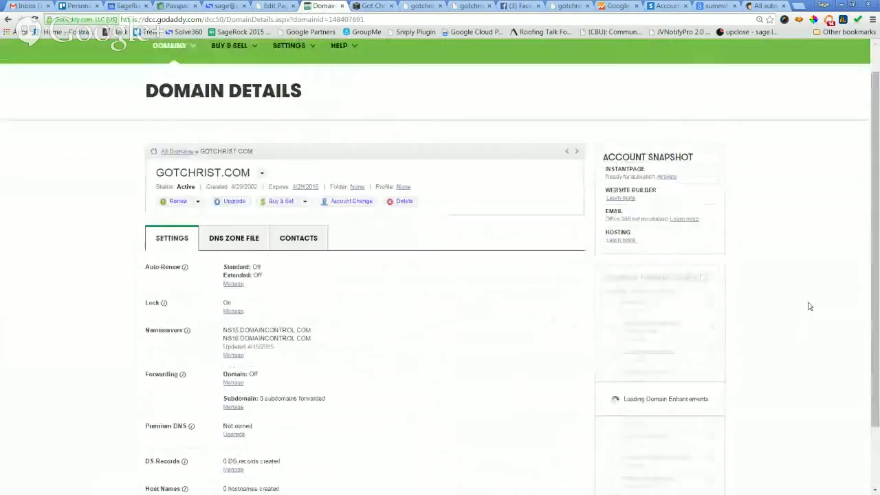
{"action": "left_click", "coordinate": [237, 241]}
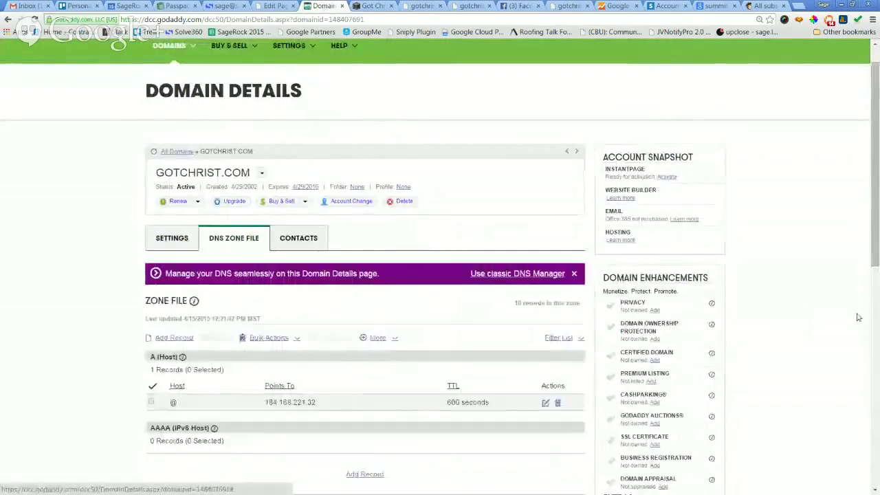
{"action": "scroll", "coordinate": [827, 302], "scroll_direction": "down", "scroll_amount": 3}
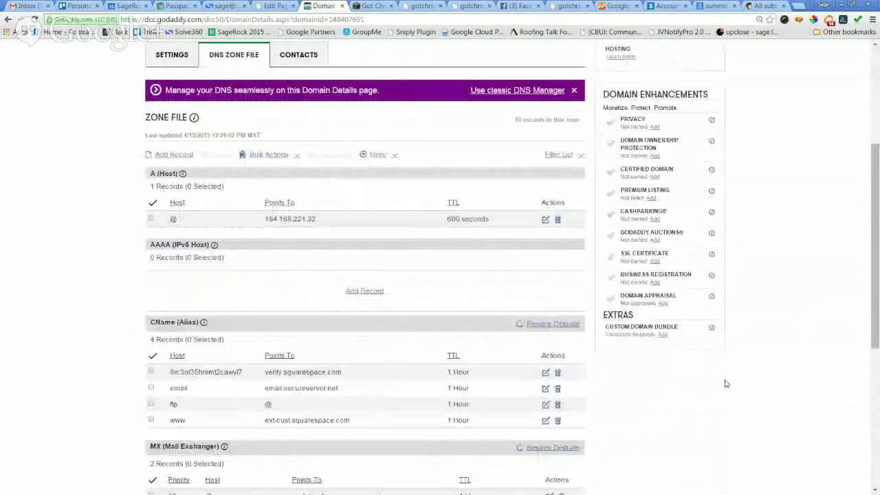
{"action": "scroll", "coordinate": [834, 361], "scroll_direction": "down", "scroll_amount": 2}
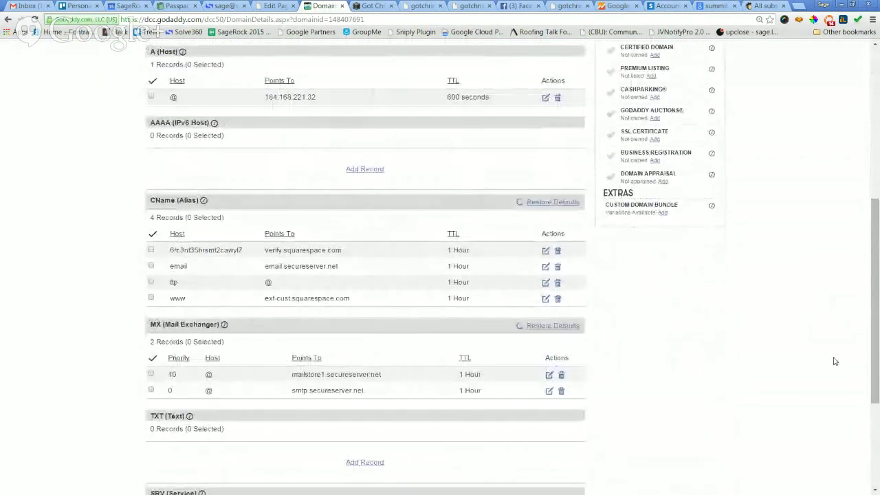
{"action": "scroll", "coordinate": [834, 361], "scroll_direction": "up", "scroll_amount": 1}
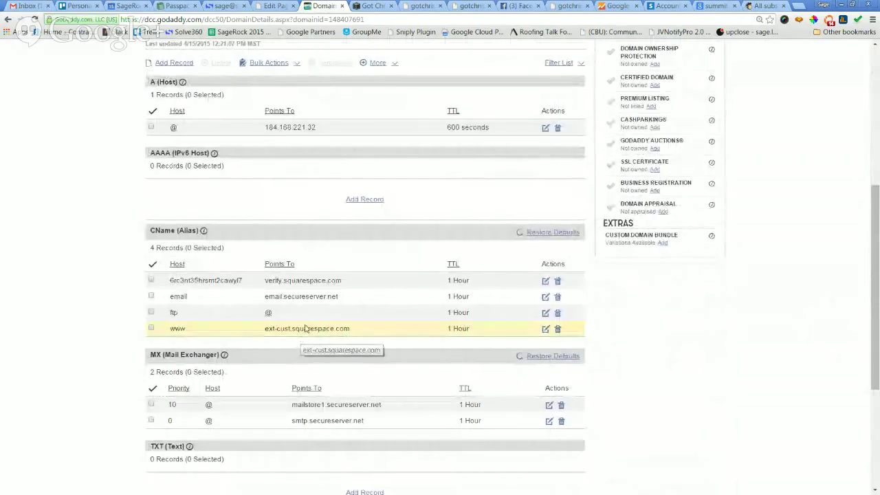
{"action": "scroll", "coordinate": [314, 312], "scroll_direction": "up", "scroll_amount": 1}
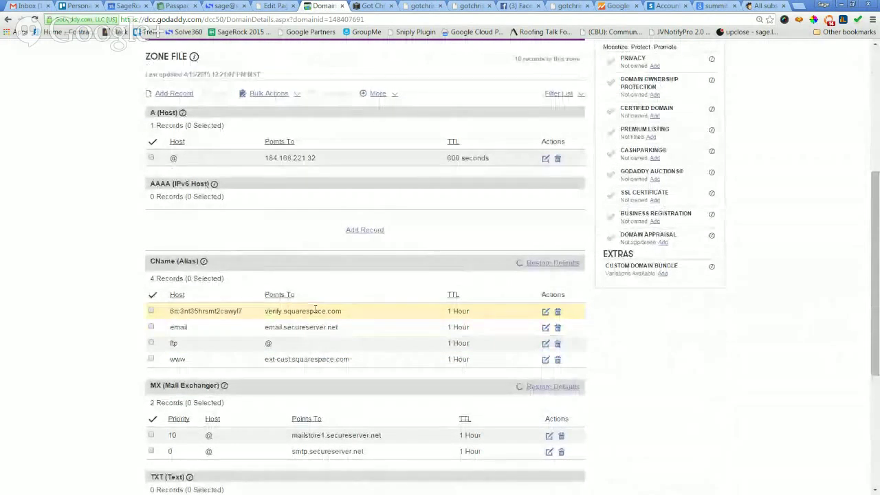
{"action": "scroll", "coordinate": [316, 311], "scroll_direction": "down", "scroll_amount": 1}
{"action": "scroll", "coordinate": [320, 326], "scroll_direction": "up", "scroll_amount": 2}
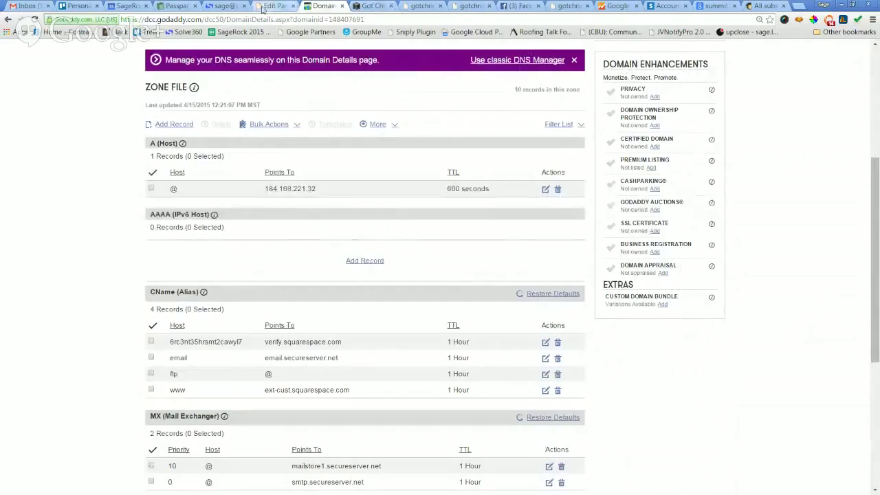
{"action": "left_click", "coordinate": [364, 6]}
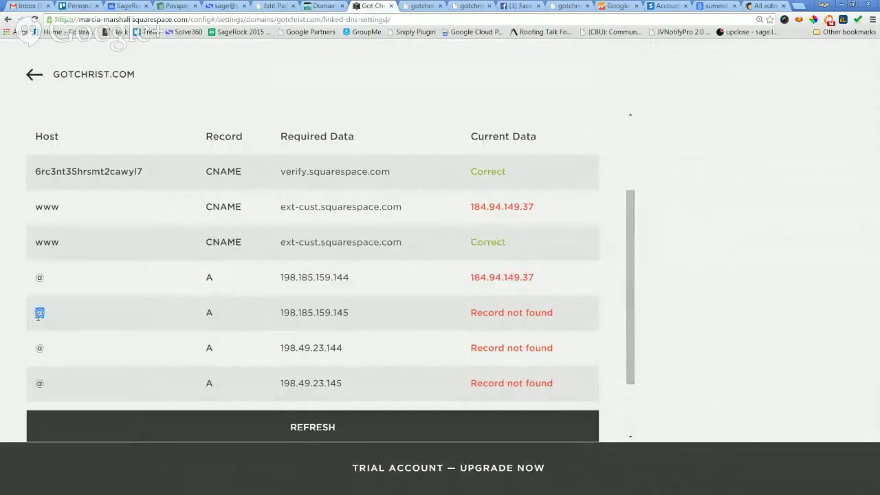
{"action": "scroll", "coordinate": [69, 317], "scroll_direction": "down", "scroll_amount": 2}
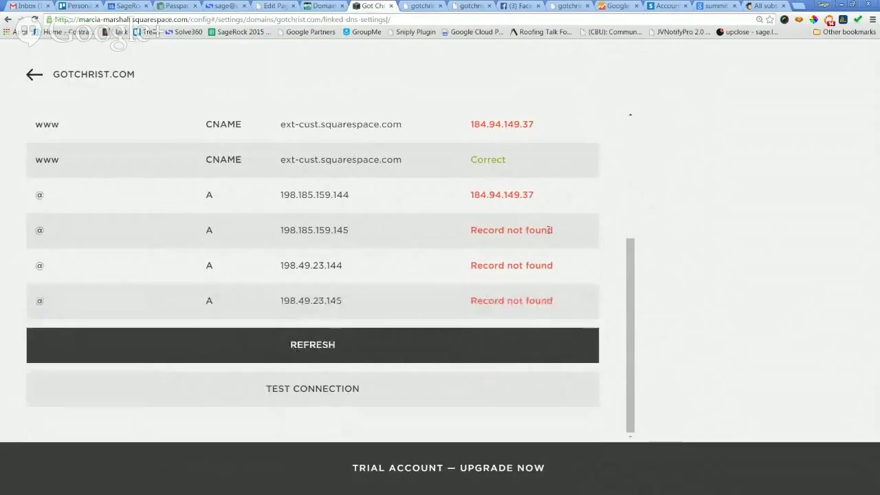
{"action": "left_click_drag", "start_coordinate": [633, 268], "coordinate": [615, 222]}
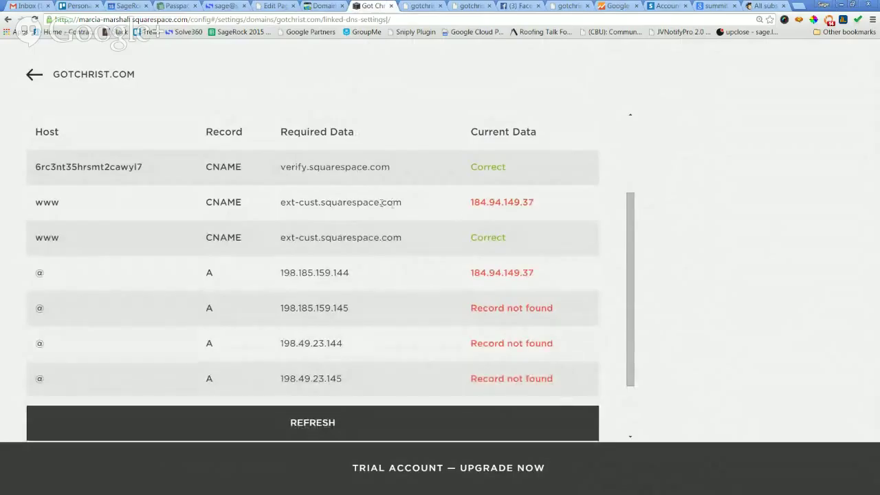
{"action": "left_click", "coordinate": [318, 9]}
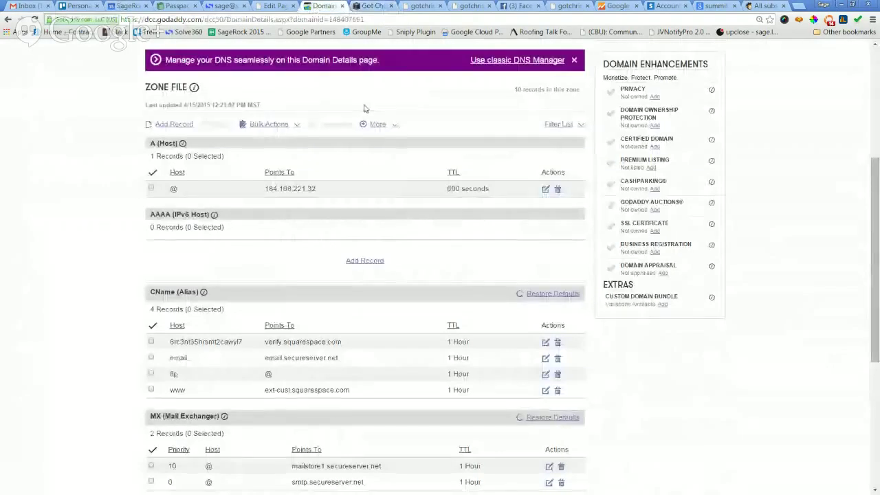
Start a new A (Host) zone record with host @.
{"action": "left_click", "coordinate": [365, 261]}
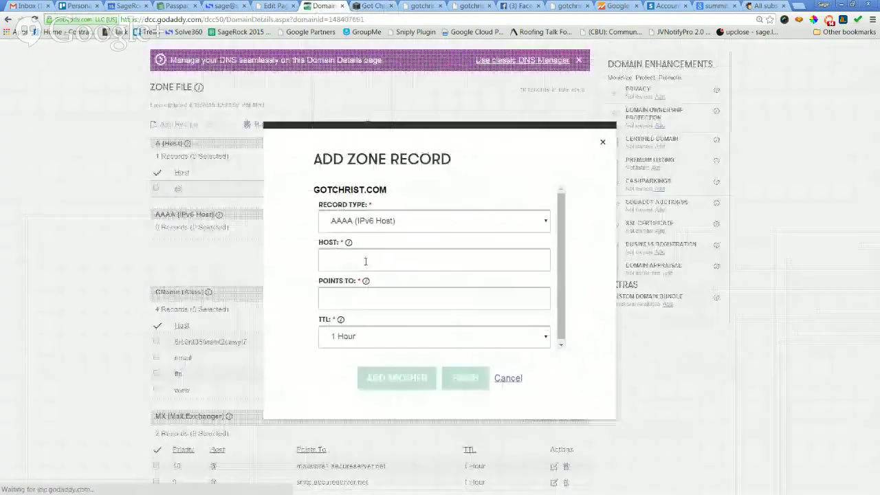
{"action": "left_click", "coordinate": [454, 222]}
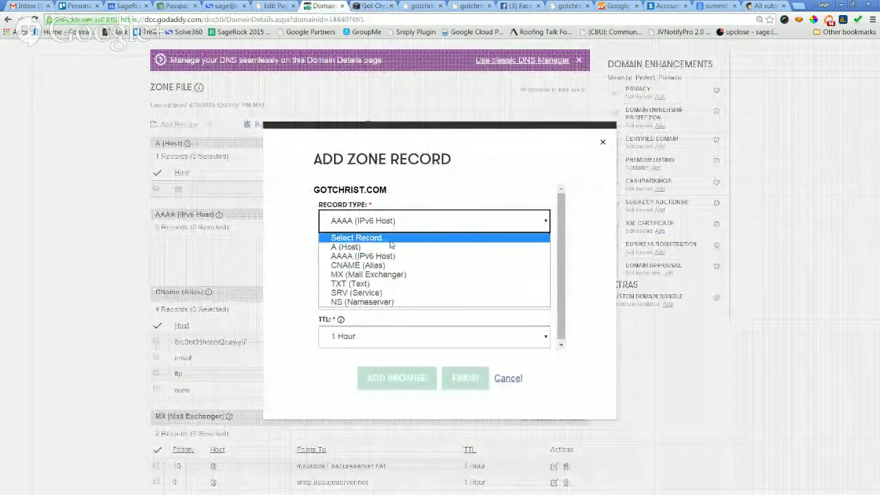
{"action": "left_click", "coordinate": [390, 246]}
{"action": "left_click", "coordinate": [387, 263]}
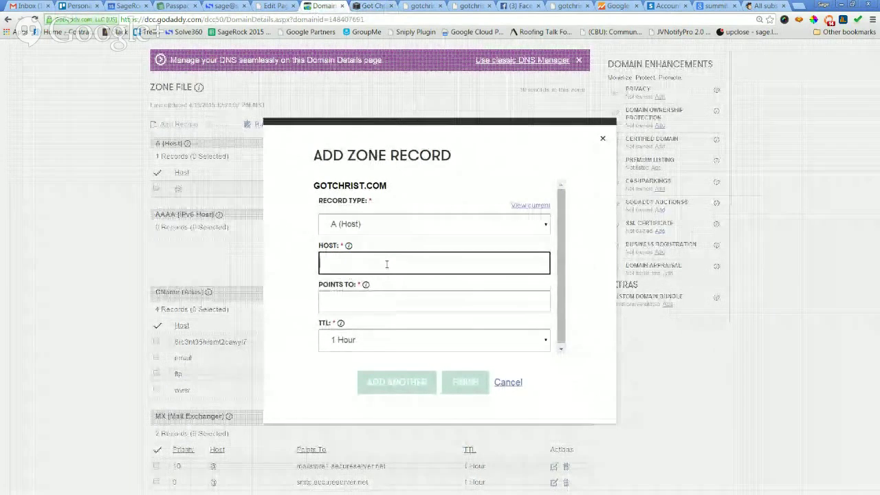
{"action": "type", "text": "@"}
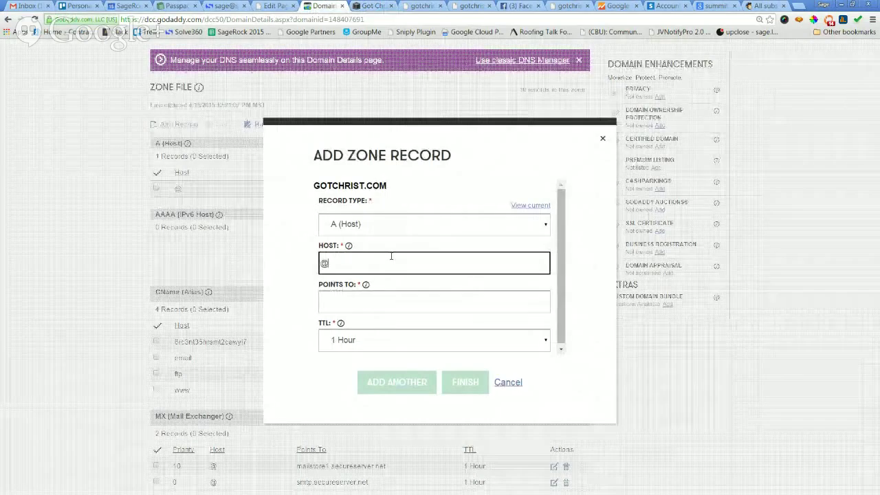
{"action": "key", "text": "Tab"}
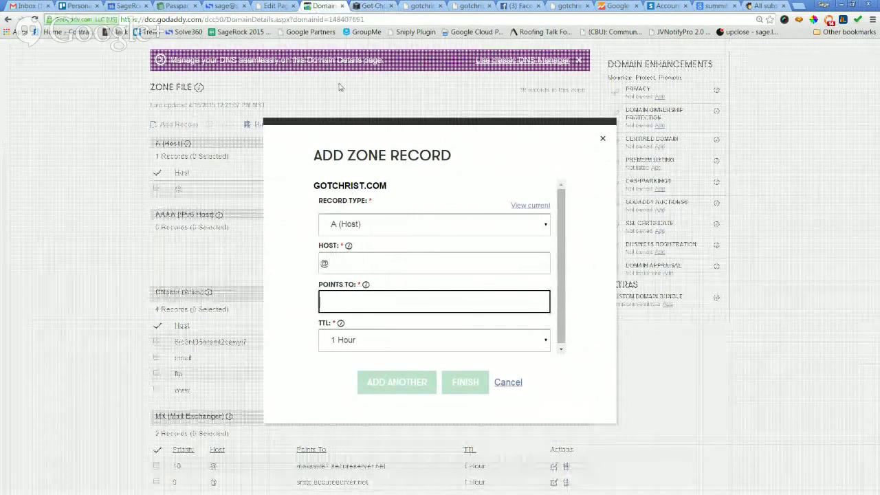
Copy 198.185.159.144 from Squarespace's required records into the new record form.
{"action": "left_click", "coordinate": [374, 6]}
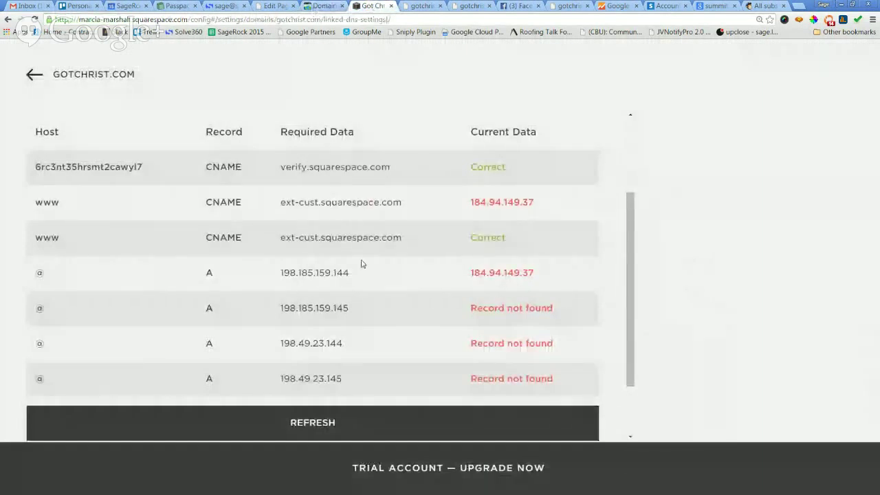
{"action": "left_click_drag", "start_coordinate": [365, 277], "coordinate": [316, 282]}
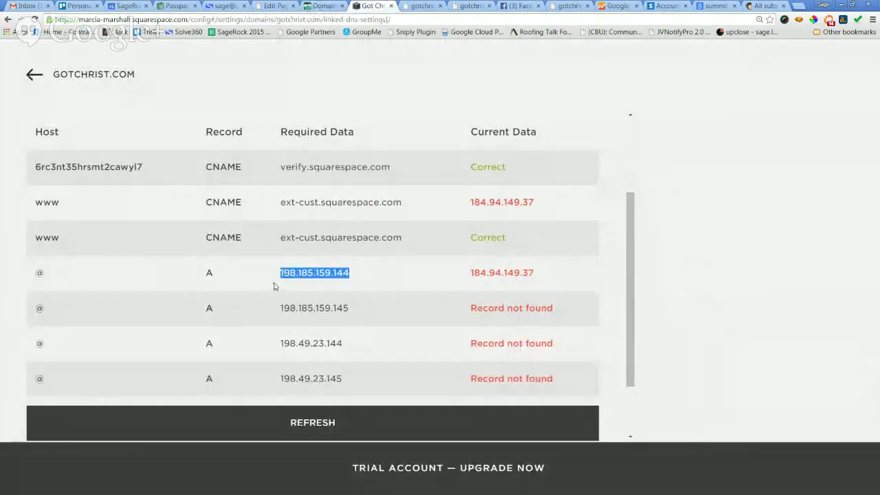
{"action": "left_click", "coordinate": [322, 6]}
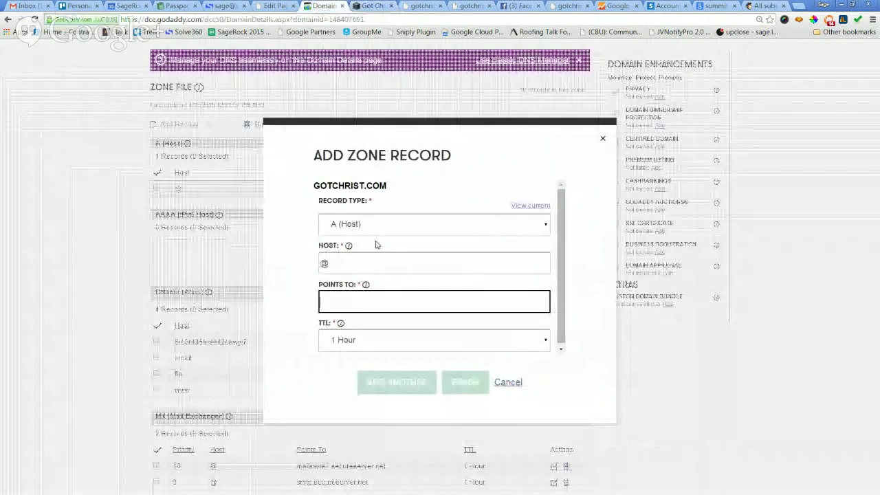
{"action": "key", "text": "shift+Tab"}
{"action": "type", "text": "198.185.159.144"}
{"action": "key", "text": "Tab"}
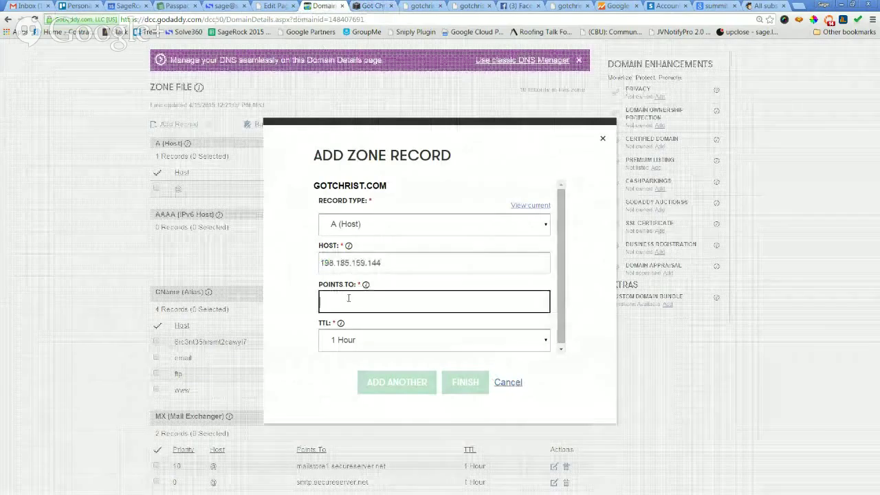
{"action": "type", "text": "@"}
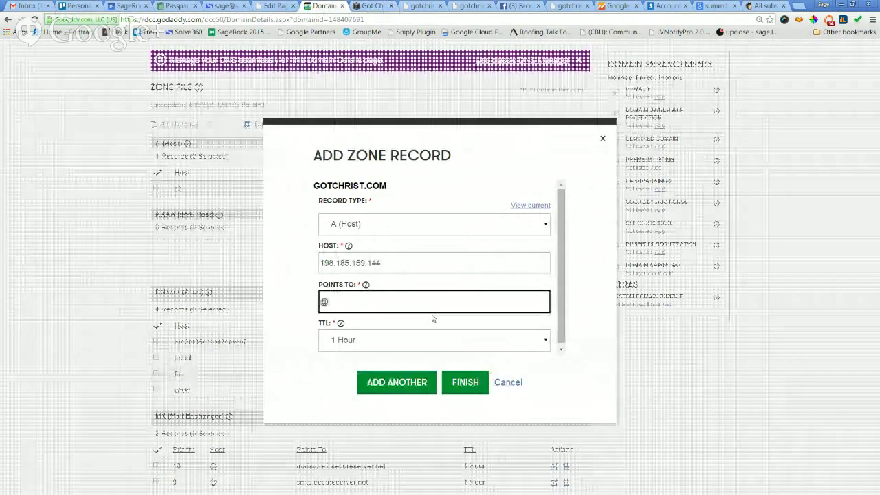
{"action": "left_click", "coordinate": [374, 5]}
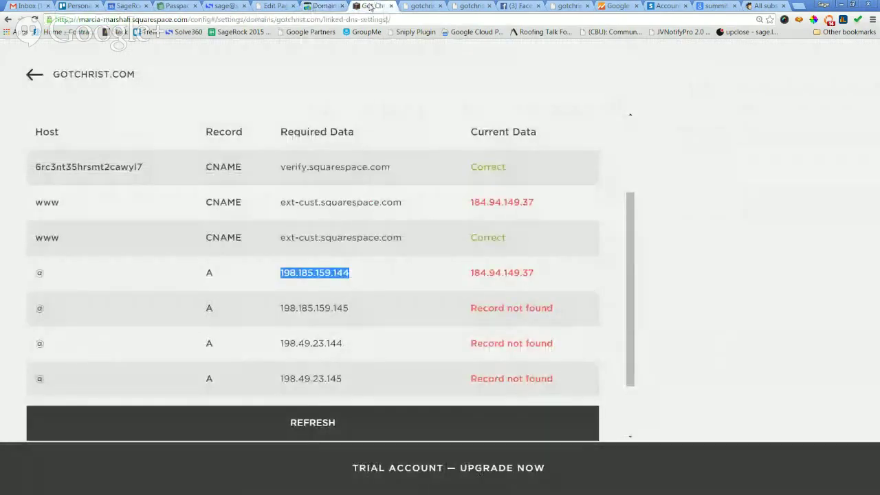
{"action": "left_click", "coordinate": [329, 7]}
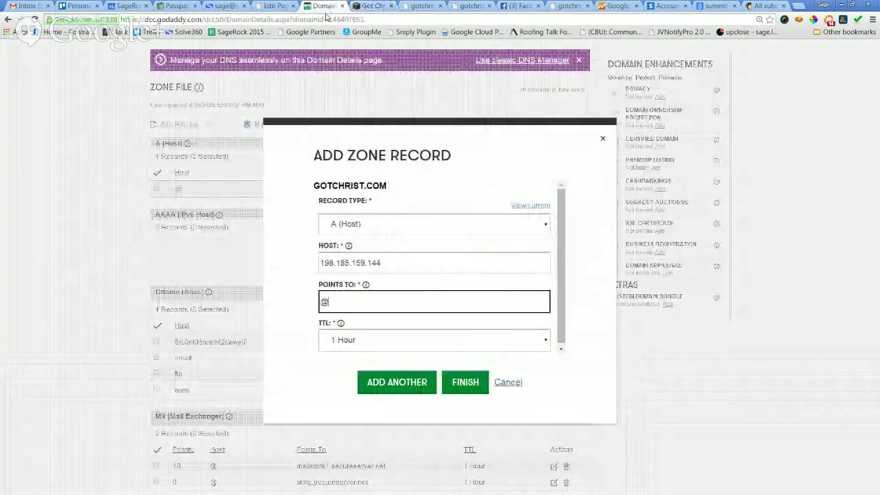
Fix the host back to @, point it to 198.185.159.144, and add the record.
{"action": "left_click_drag", "start_coordinate": [393, 266], "coordinate": [323, 263]}
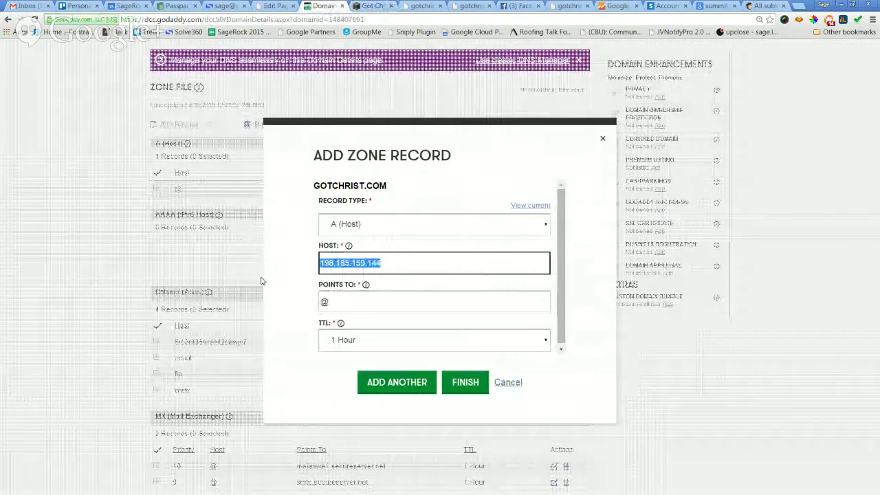
{"action": "type", "text": "@"}
{"action": "scroll", "coordinate": [261, 280], "scroll_direction": "down", "scroll_amount": 4}
{"action": "key", "text": "Tab"}
{"action": "type", "text": "198.185.159.144"}
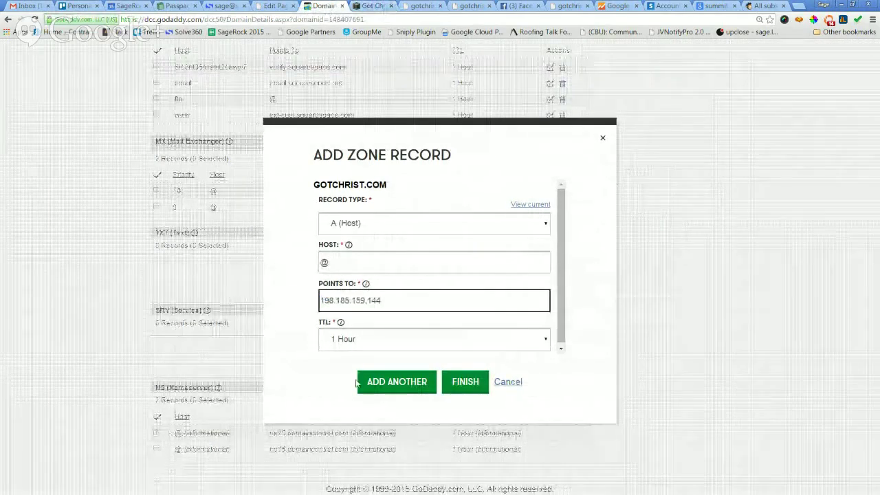
{"action": "left_click", "coordinate": [404, 383]}
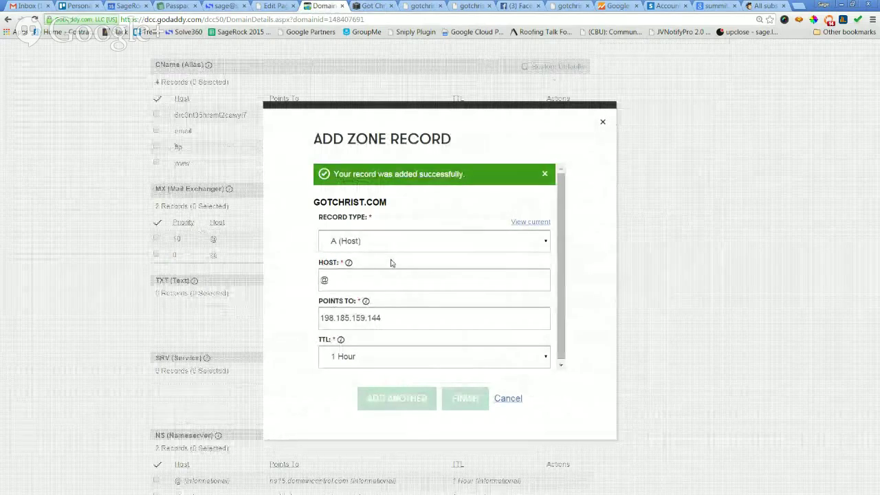
Add a second @ A record pointing to 198.185.159.145.
{"action": "left_click", "coordinate": [407, 317]}
{"action": "key", "text": "BackSpace"}
{"action": "type", "text": "5"}
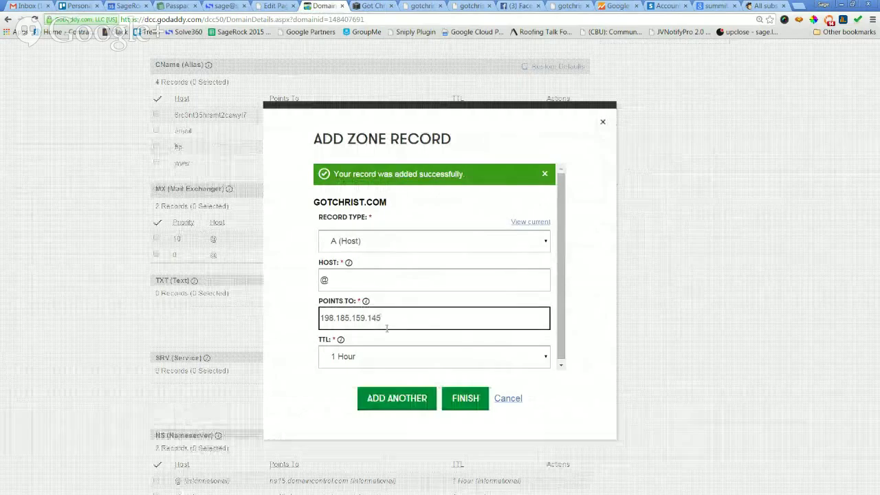
{"action": "left_click", "coordinate": [378, 401]}
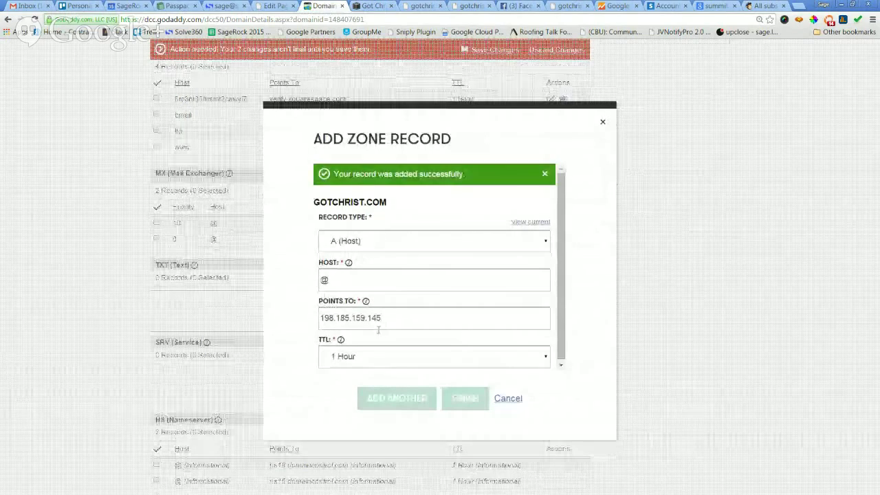
Copy 198.49.23.144 from Squarespace and add it as a third @ A record.
{"action": "left_click", "coordinate": [371, 7]}
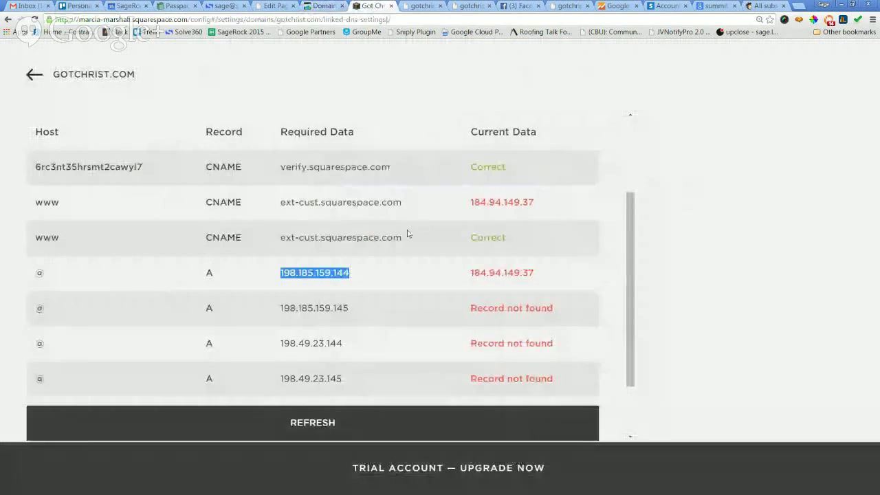
{"action": "left_click_drag", "start_coordinate": [343, 343], "coordinate": [312, 342]}
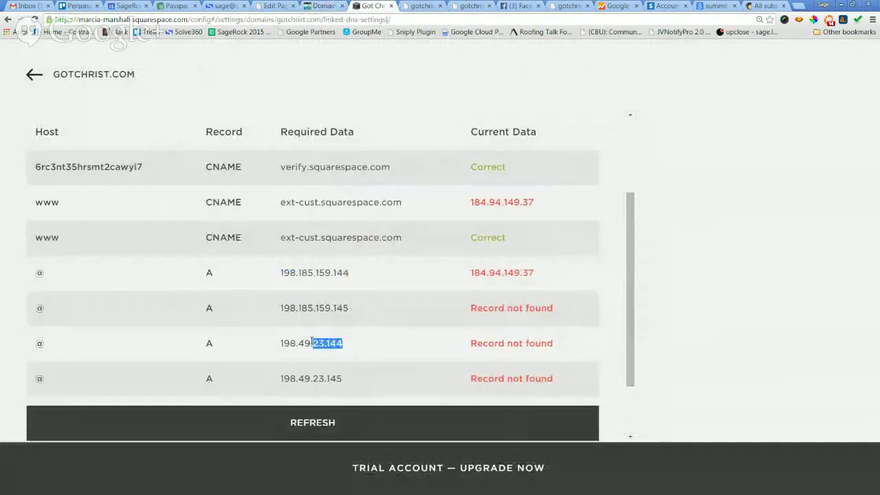
{"action": "left_click", "coordinate": [323, 6]}
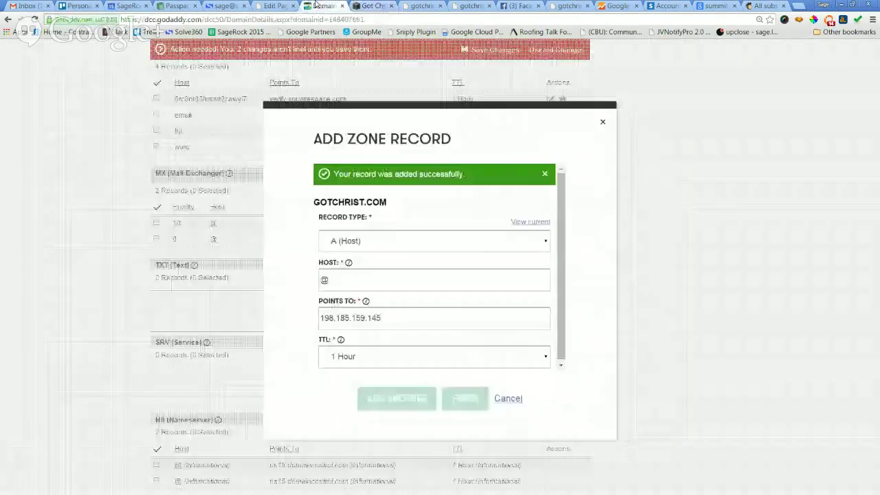
{"action": "left_click_drag", "start_coordinate": [403, 317], "coordinate": [254, 328]}
{"action": "type", "text": "198.49.23.144"}
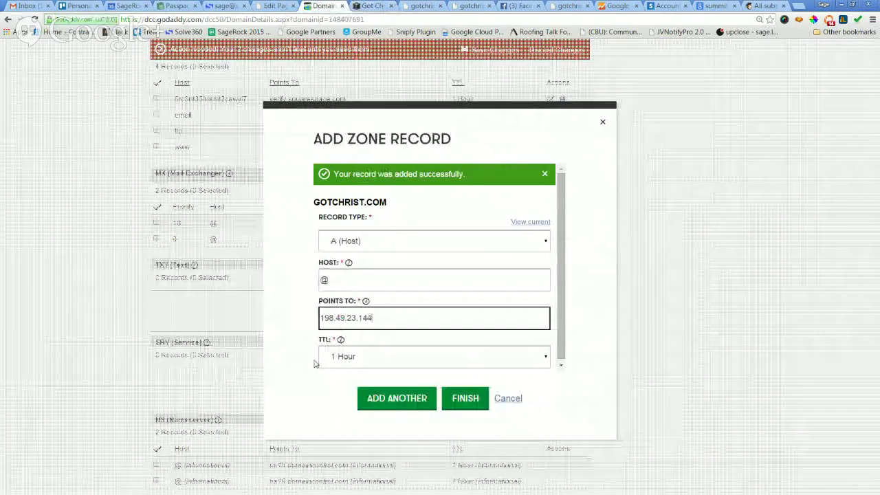
{"action": "left_click", "coordinate": [386, 401]}
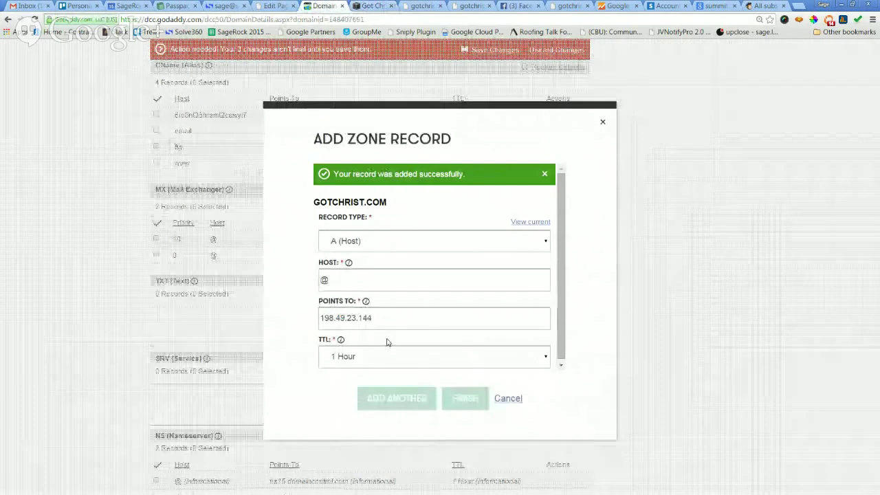
Add the fourth @ A record at 198.49.23.145 and close the Add Zone Record dialog.
{"action": "left_click", "coordinate": [387, 324]}
{"action": "key", "text": "BackSpace"}
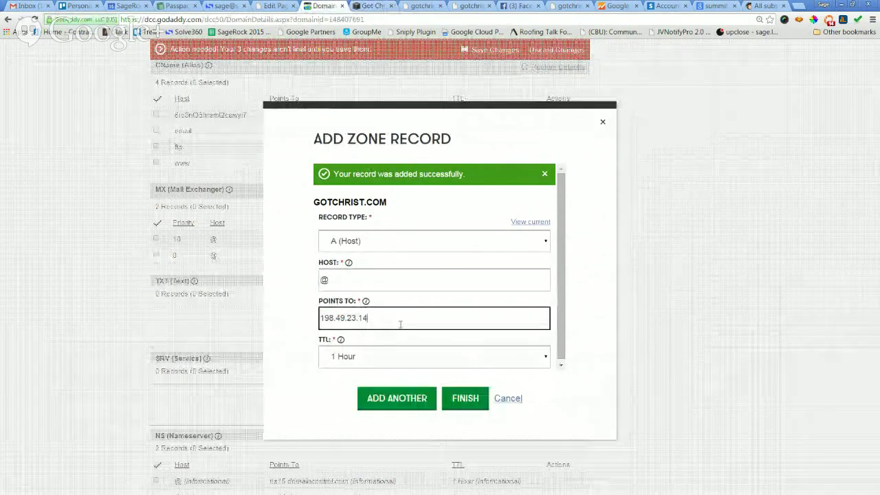
{"action": "left_click", "coordinate": [401, 400]}
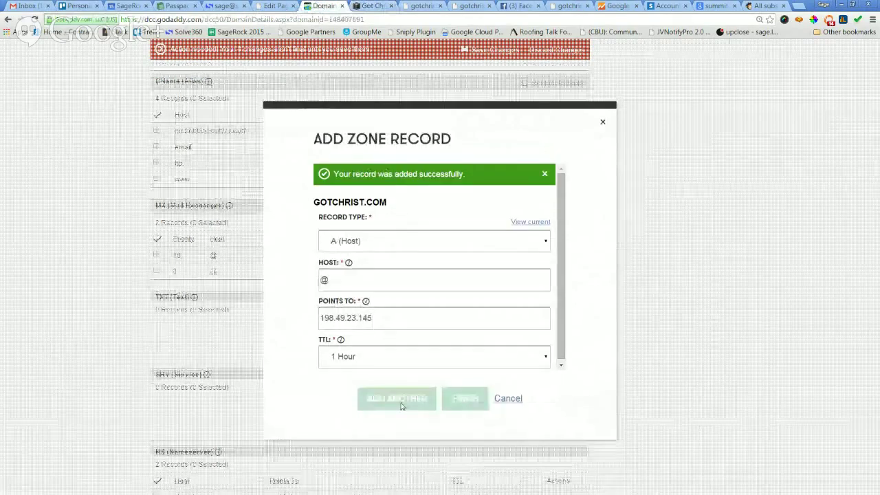
{"action": "left_click", "coordinate": [456, 318]}
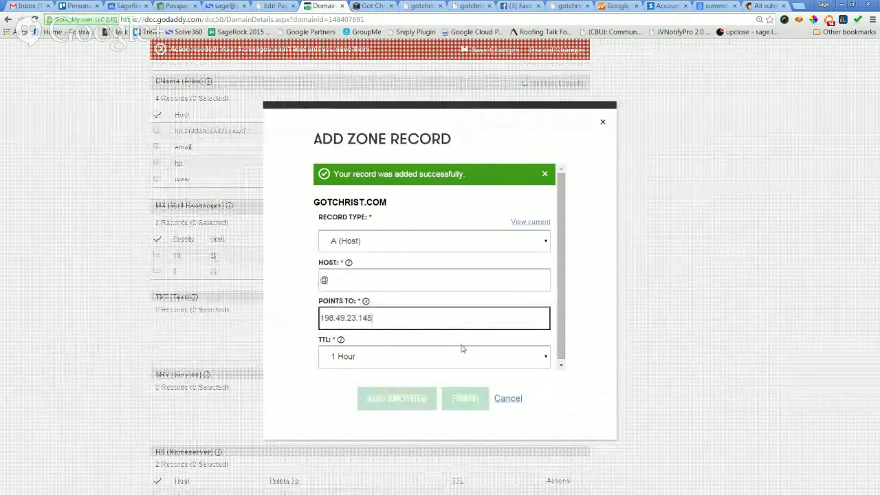
{"action": "left_click", "coordinate": [512, 398]}
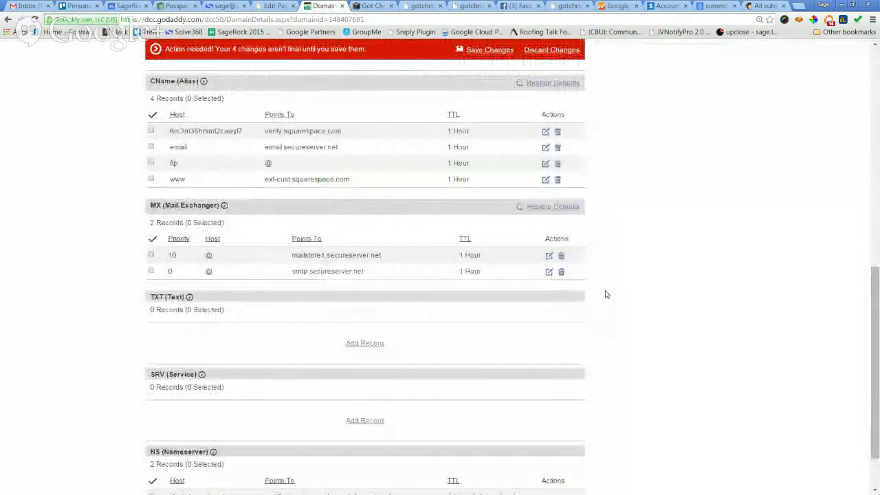
Save the gotchrist.com zone file and review its five @ A records.
{"action": "scroll", "coordinate": [606, 295], "scroll_direction": "up", "scroll_amount": 3}
{"action": "scroll", "coordinate": [608, 296], "scroll_direction": "down", "scroll_amount": 4}
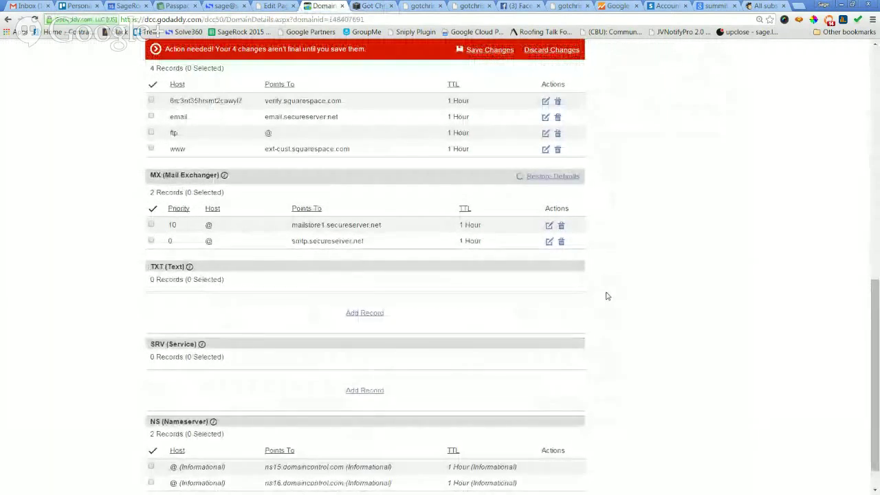
{"action": "scroll", "coordinate": [606, 296], "scroll_direction": "up", "scroll_amount": 10}
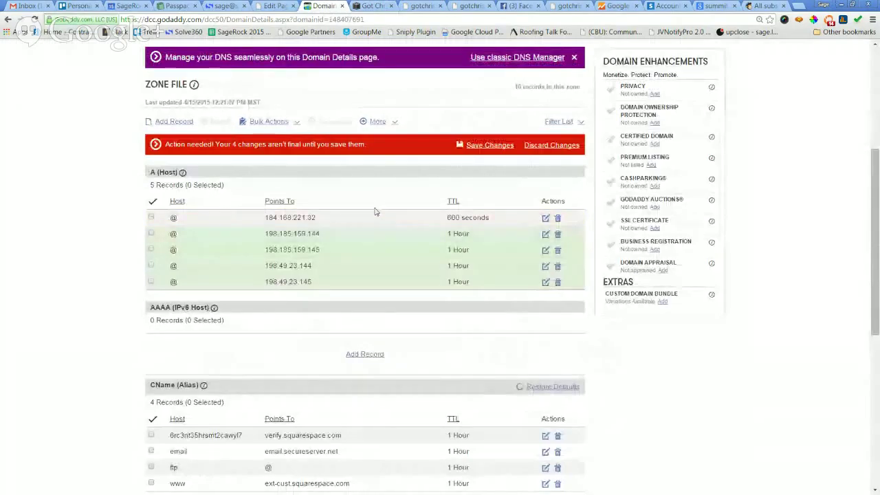
{"action": "left_click", "coordinate": [488, 146]}
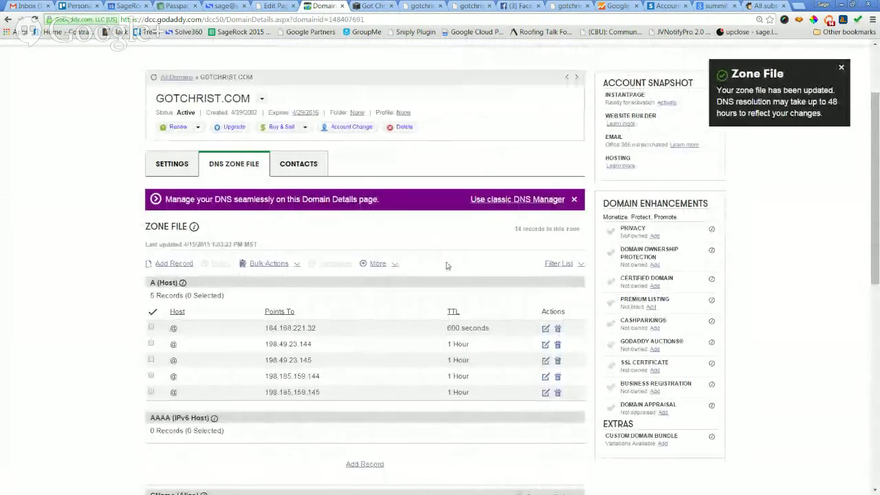
{"action": "scroll", "coordinate": [446, 265], "scroll_direction": "down", "scroll_amount": 3}
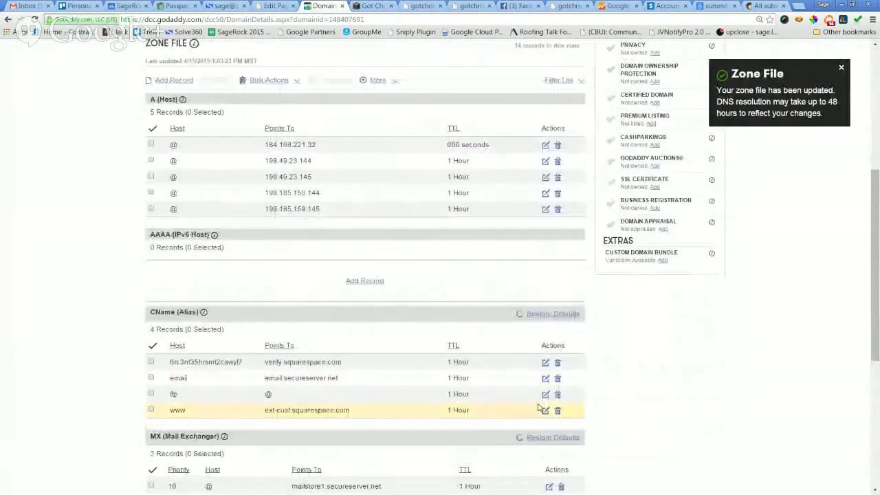
{"action": "scroll", "coordinate": [790, 442], "scroll_direction": "down", "scroll_amount": 2}
{"action": "scroll", "coordinate": [780, 439], "scroll_direction": "down", "scroll_amount": 1}
{"action": "scroll", "coordinate": [781, 439], "scroll_direction": "up", "scroll_amount": 3}
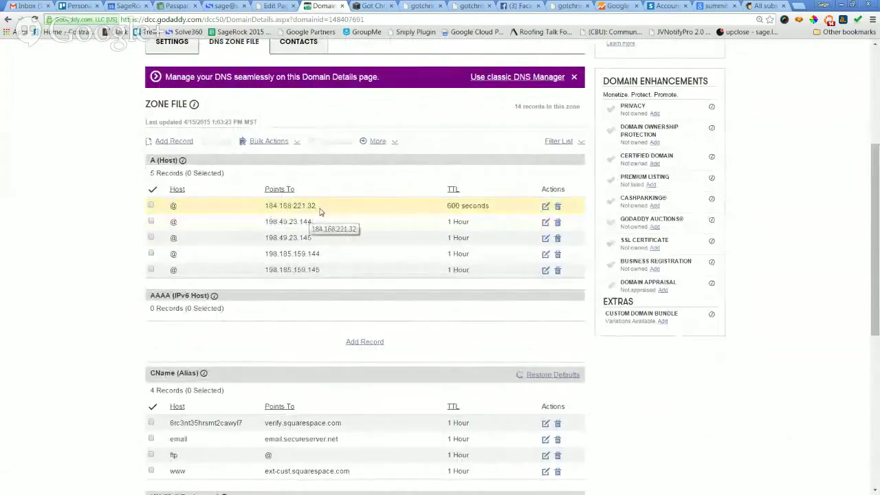
Delete the old 184.168.221.32 A record and save the zone file.
{"action": "left_click", "coordinate": [303, 204]}
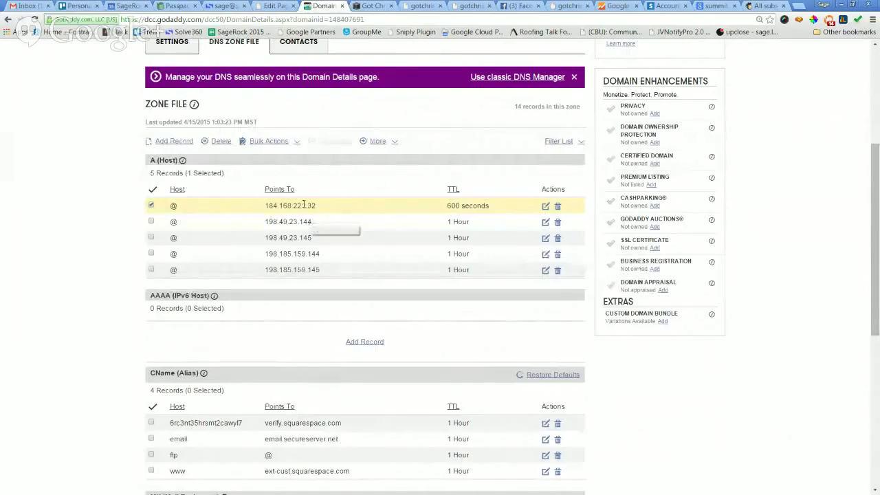
{"action": "scroll", "coordinate": [323, 213], "scroll_direction": "down", "scroll_amount": 1}
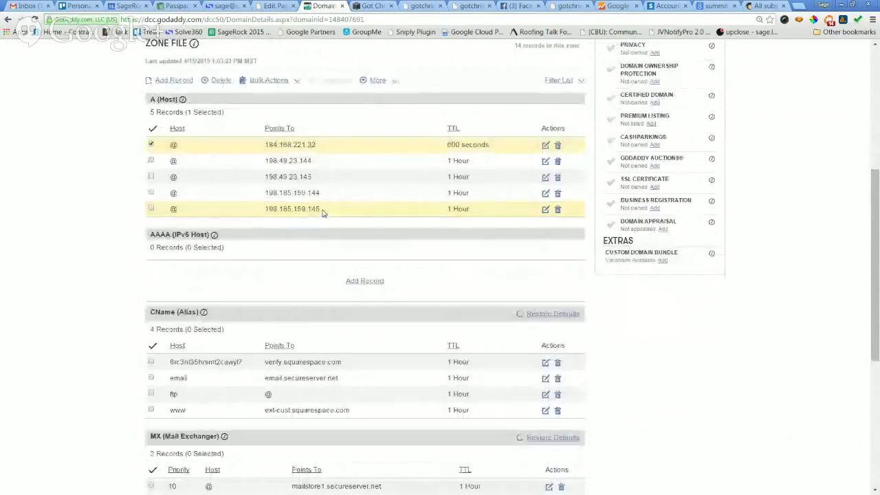
{"action": "left_click", "coordinate": [558, 145]}
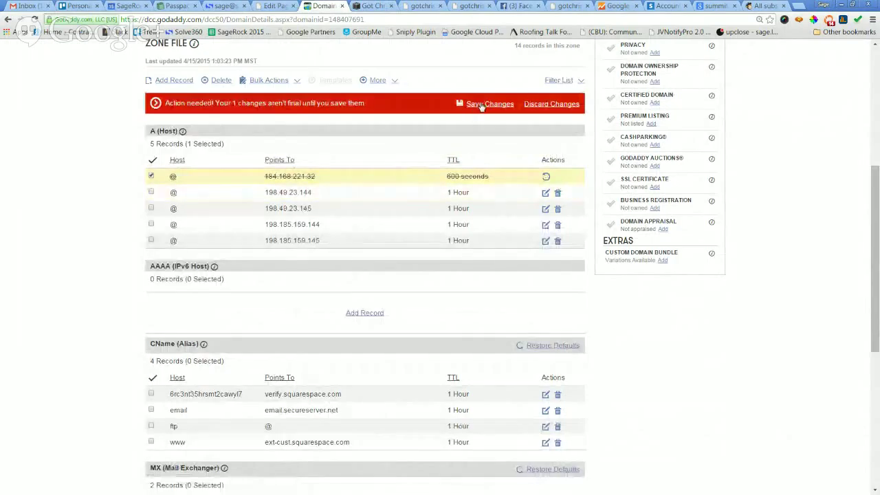
{"action": "left_click", "coordinate": [485, 104]}
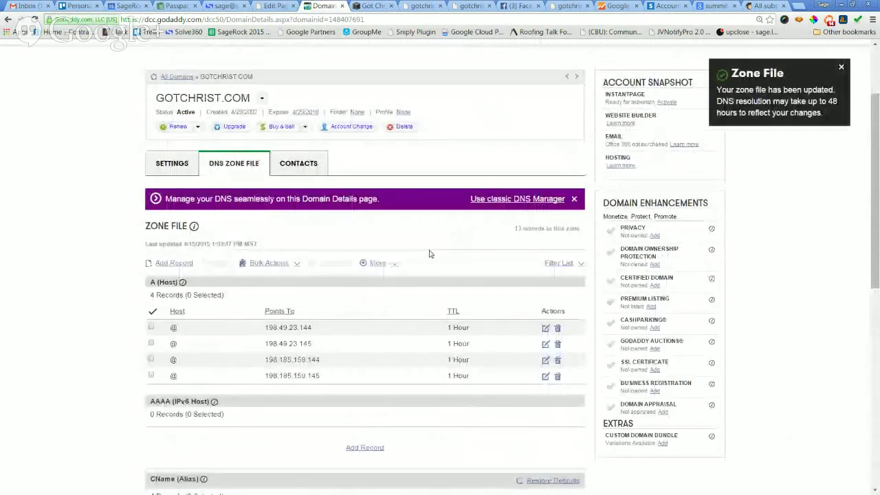
{"action": "scroll", "coordinate": [429, 254], "scroll_direction": "down", "scroll_amount": 3}
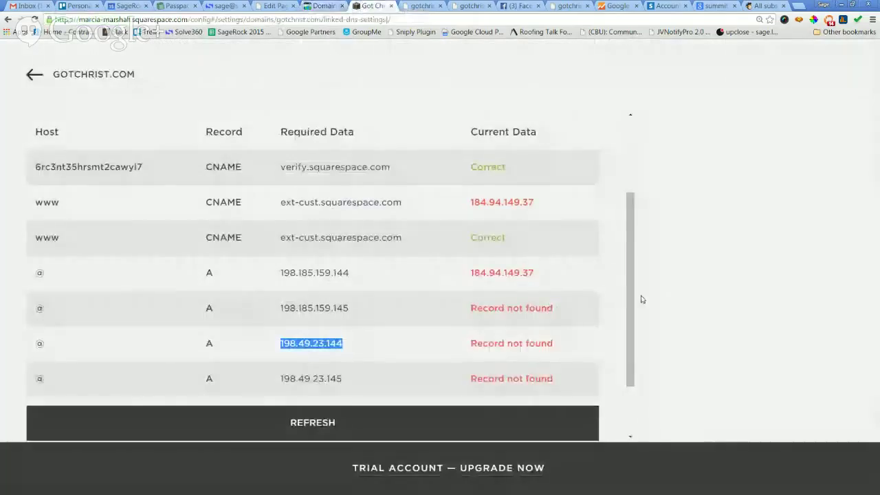
Refresh Squarespace's DNS Settings and check the Current Data column for each record.
{"action": "left_click", "coordinate": [315, 424]}
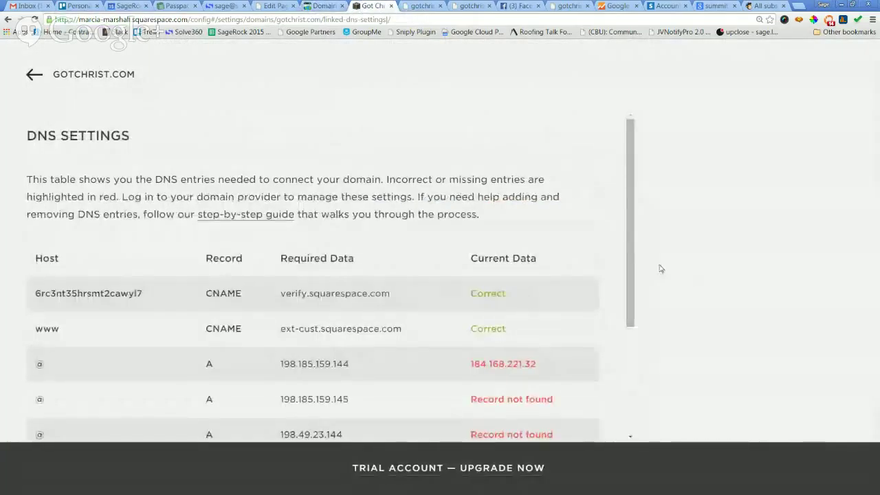
{"action": "left_click_drag", "start_coordinate": [629, 264], "coordinate": [647, 396]}
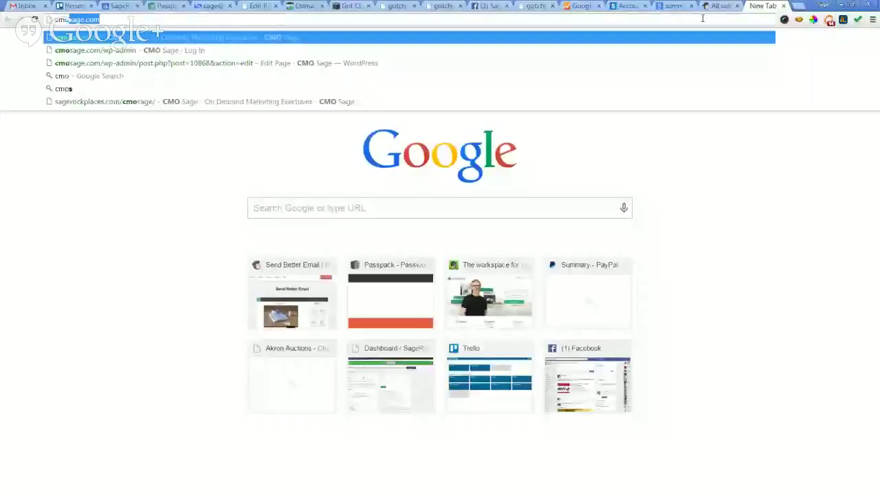
Load cmosage.com and scroll through its Unlimited Messaging and Our Executives sections.
{"action": "key", "text": "Return"}
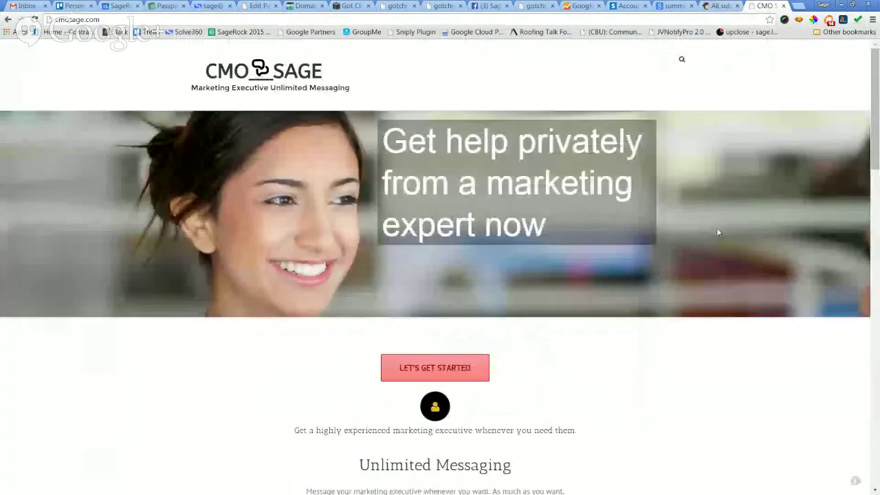
{"action": "scroll", "coordinate": [710, 231], "scroll_direction": "down", "scroll_amount": 2}
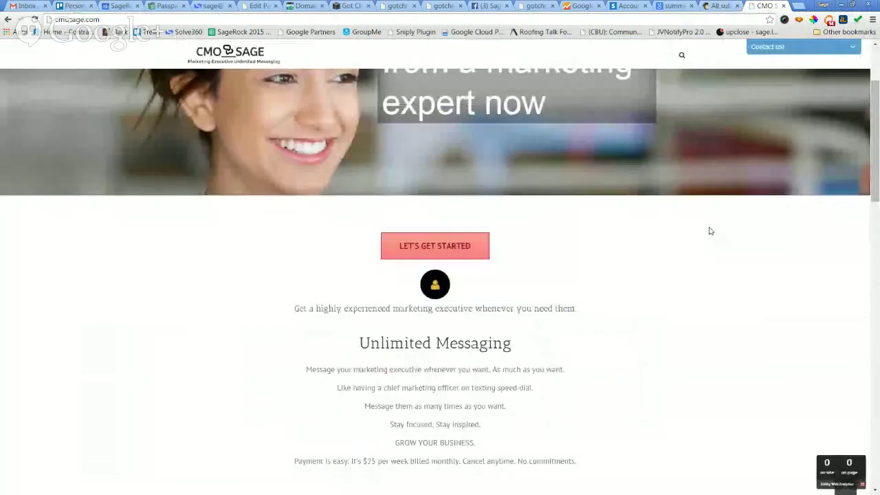
{"action": "scroll", "coordinate": [709, 233], "scroll_direction": "up", "scroll_amount": 2}
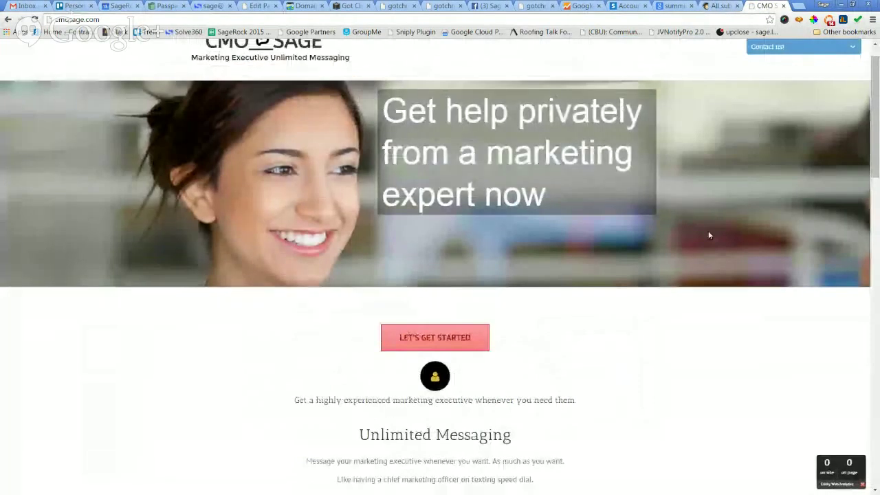
{"action": "scroll", "coordinate": [709, 235], "scroll_direction": "down", "scroll_amount": 2}
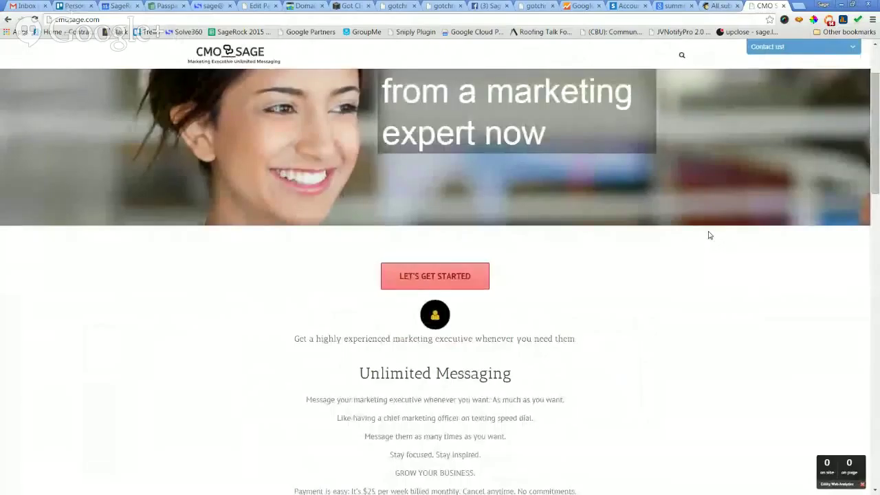
{"action": "scroll", "coordinate": [710, 235], "scroll_direction": "down", "scroll_amount": 1}
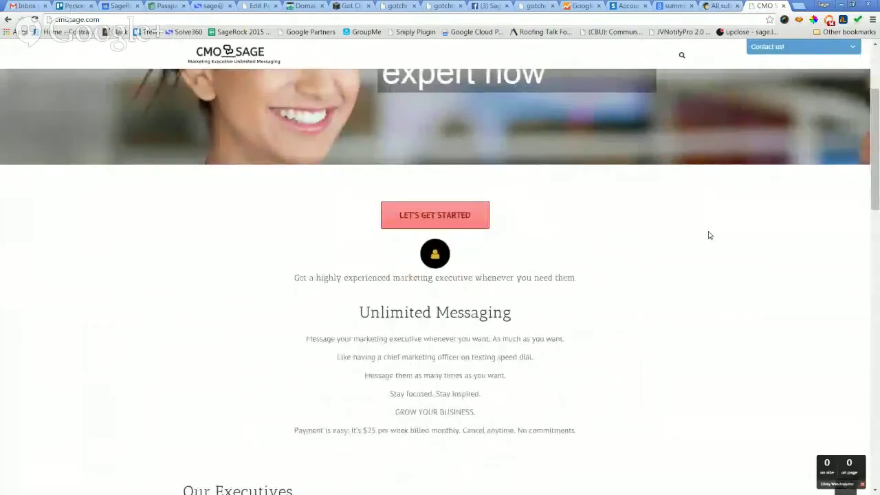
{"action": "scroll", "coordinate": [709, 235], "scroll_direction": "down", "scroll_amount": 5}
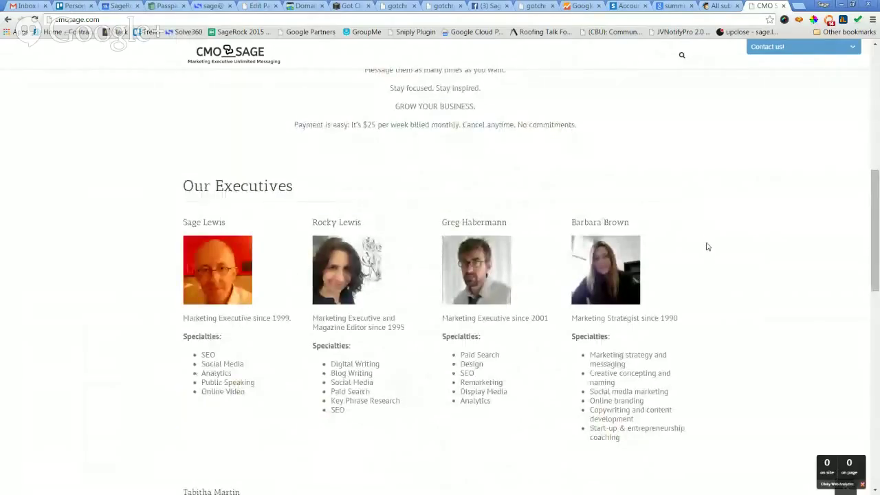
{"action": "scroll", "coordinate": [708, 246], "scroll_direction": "up", "scroll_amount": 6}
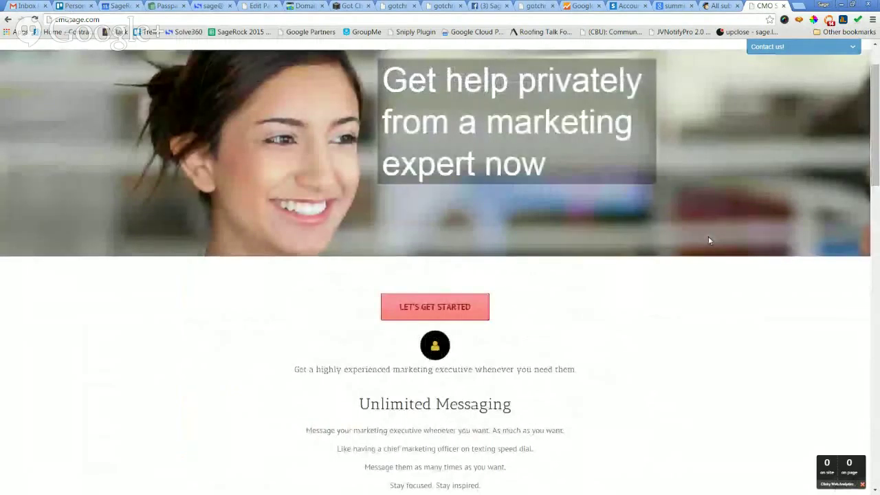
{"action": "scroll", "coordinate": [708, 240], "scroll_direction": "up", "scroll_amount": 1}
{"action": "scroll", "coordinate": [572, 338], "scroll_direction": "down", "scroll_amount": 3}
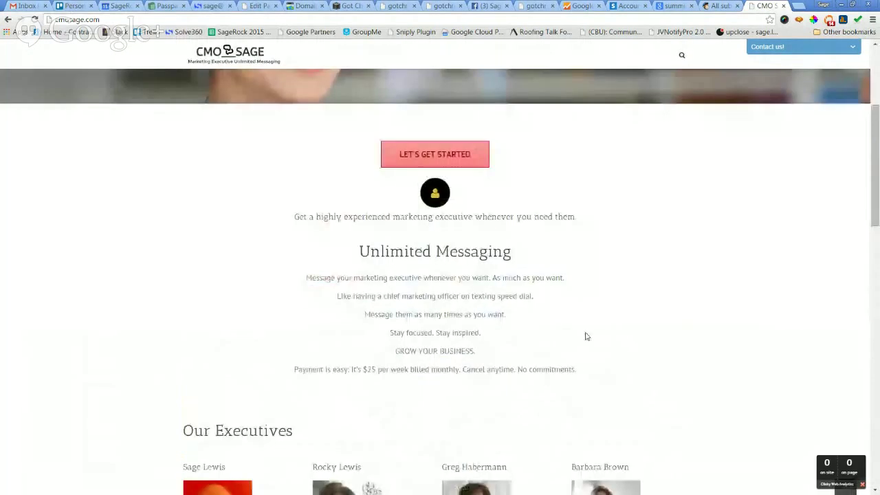
{"action": "scroll", "coordinate": [668, 316], "scroll_direction": "down", "scroll_amount": 4}
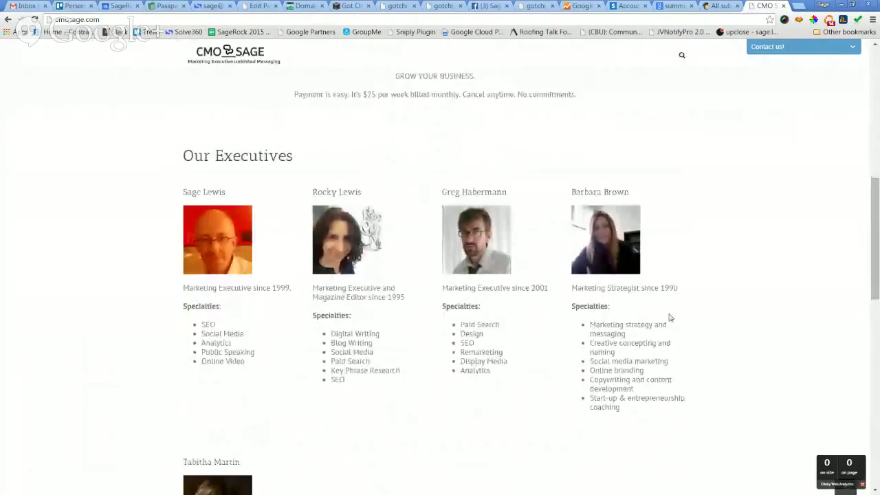